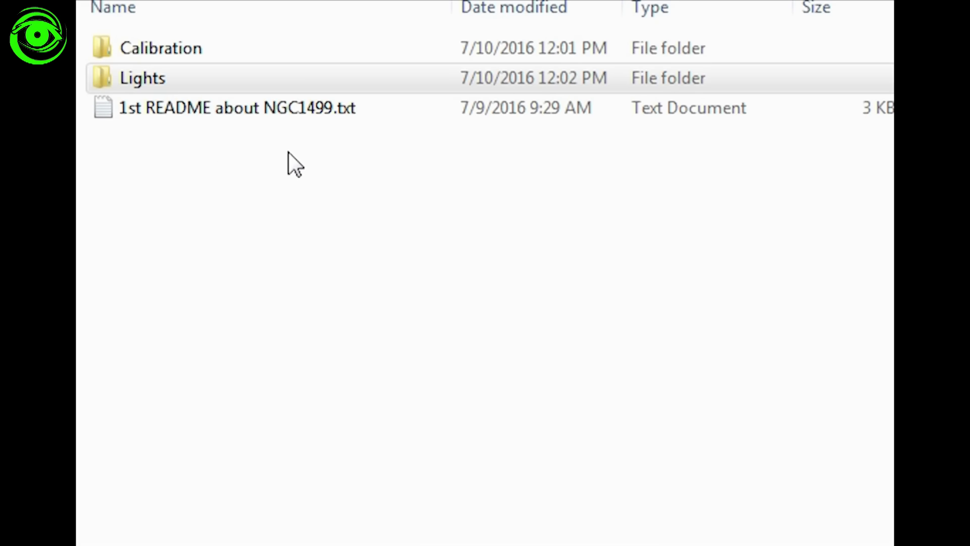
Open the first subfolder inside Lights and select the files from NGC1499 A8050-0001_HA-pc.fit through NGC1499 A8050-0022_HA-pc.fit
click(134, 79)
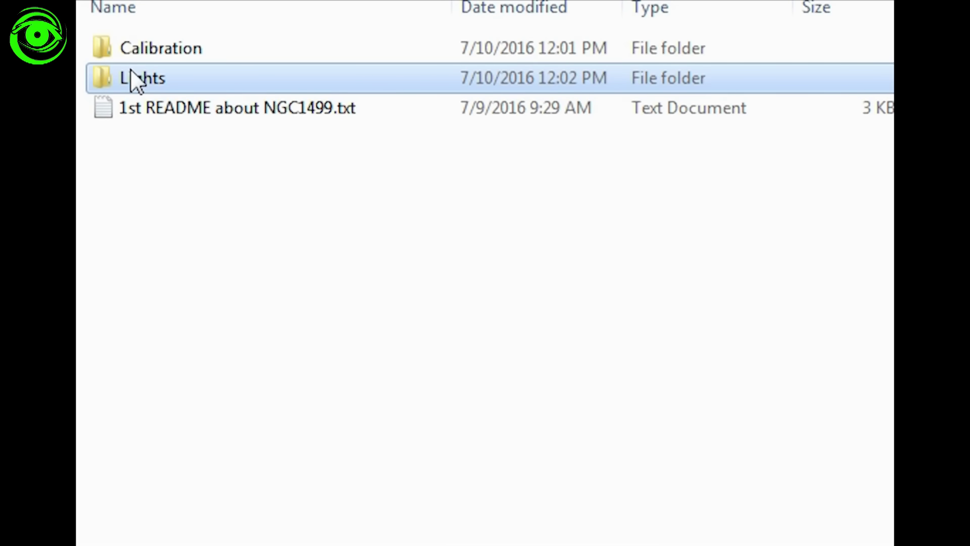
double_click(134, 80)
double_click(175, 58)
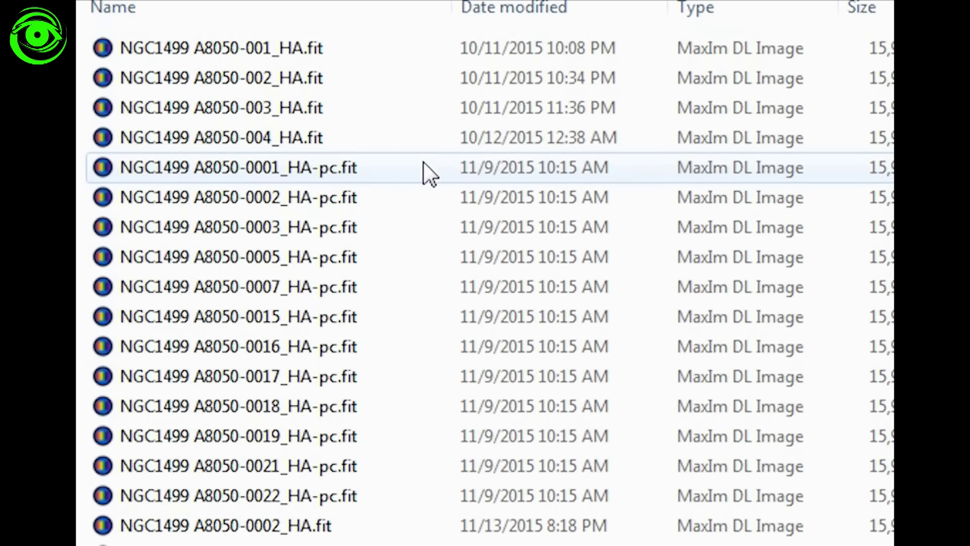
click(388, 167)
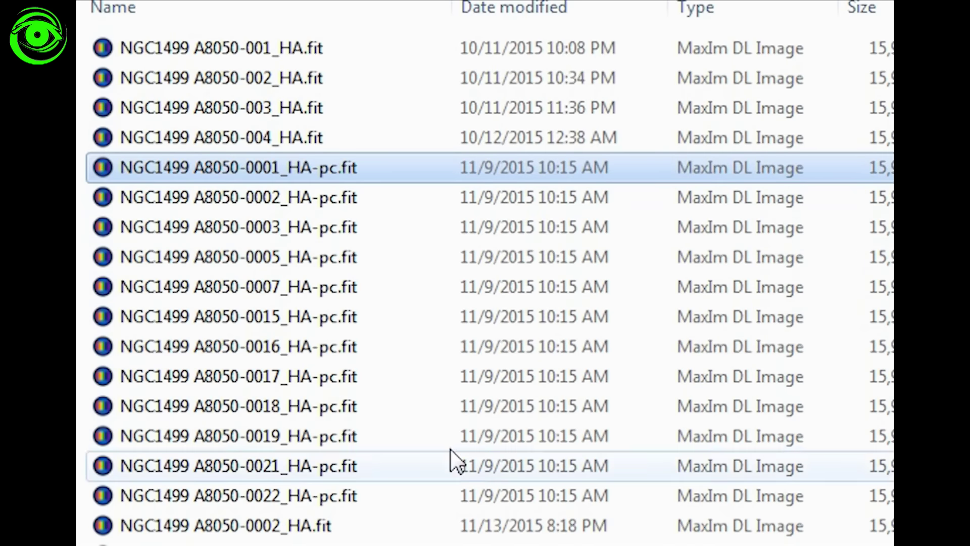
shift+click(398, 496)
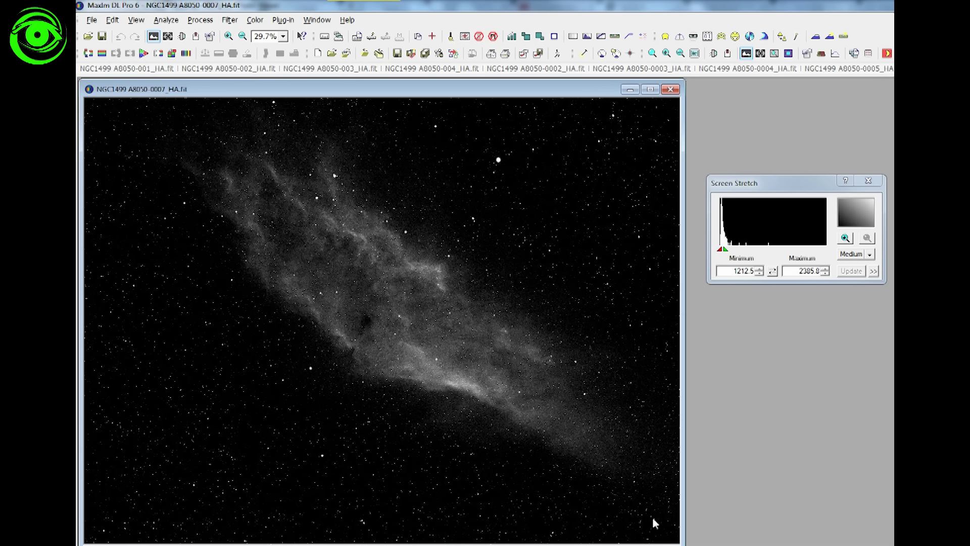
In MaxIm DL, compare the nebula's framing across the HA frames from NGC1499 A8050-001 to 004 and frame 0002
click(137, 71)
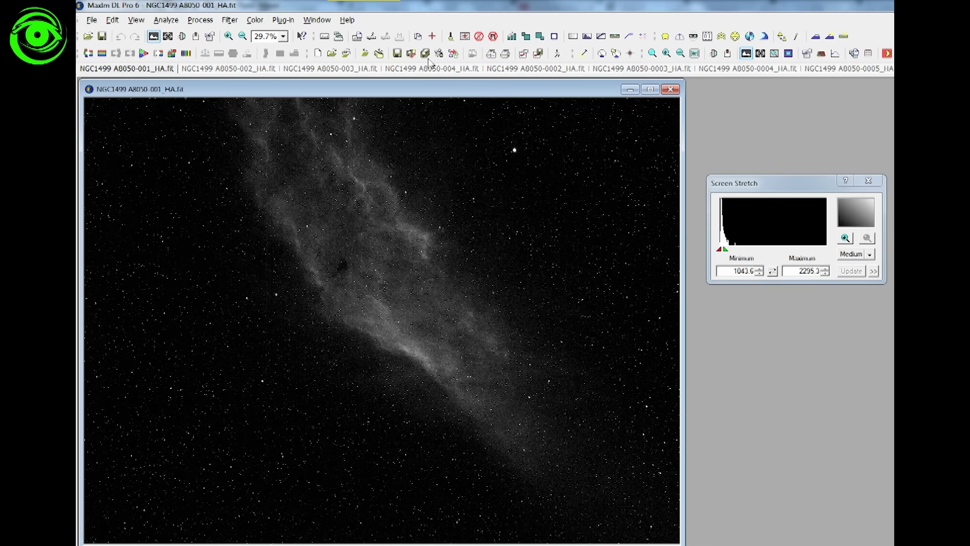
click(220, 71)
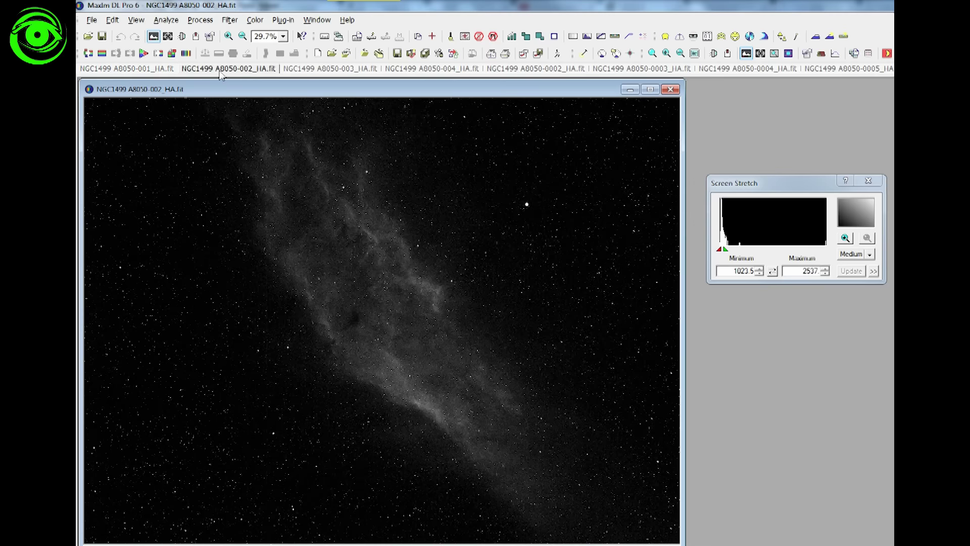
click(298, 71)
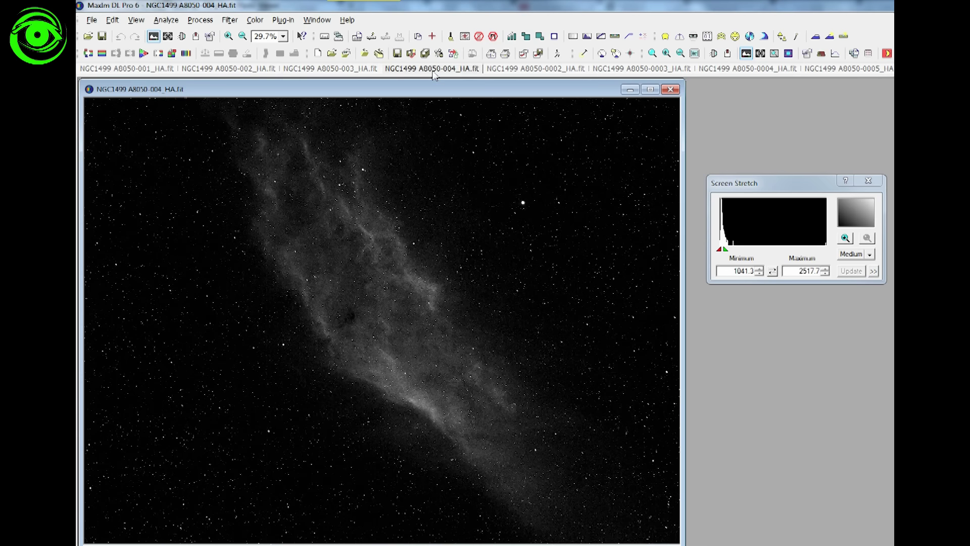
click(527, 71)
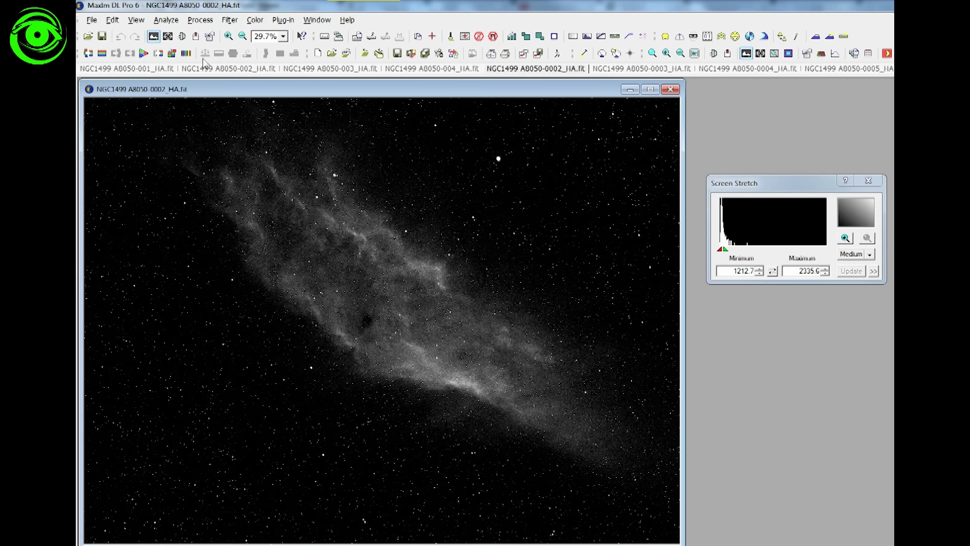
Examine the HA frames in order from NGC1499 A8050-001 through 0009 for shifts and rotation between the imaging sessions
click(144, 69)
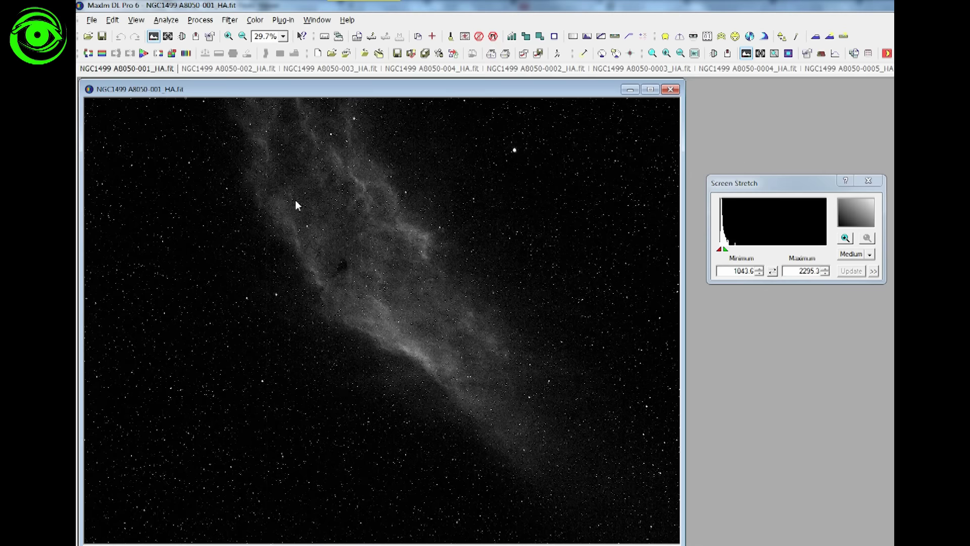
click(237, 70)
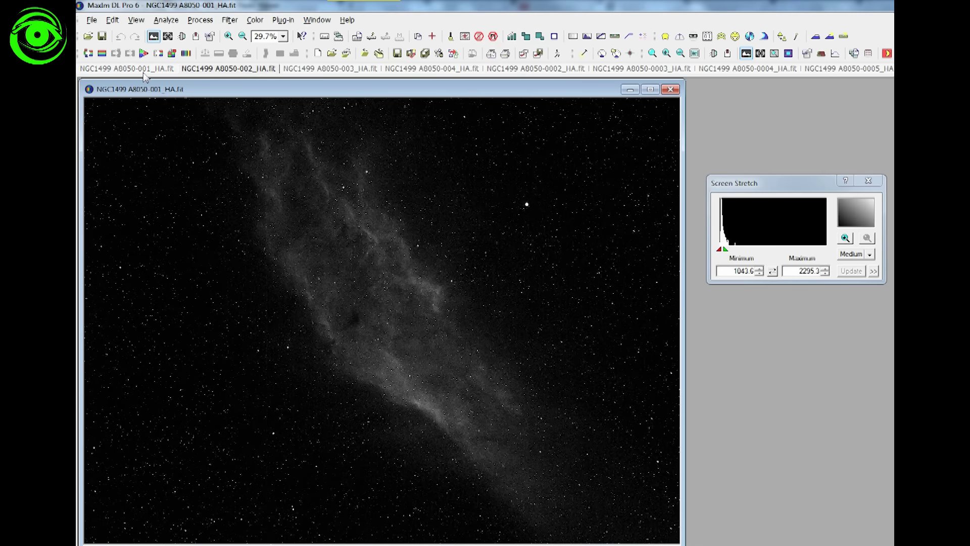
click(144, 73)
click(220, 73)
click(352, 75)
click(414, 73)
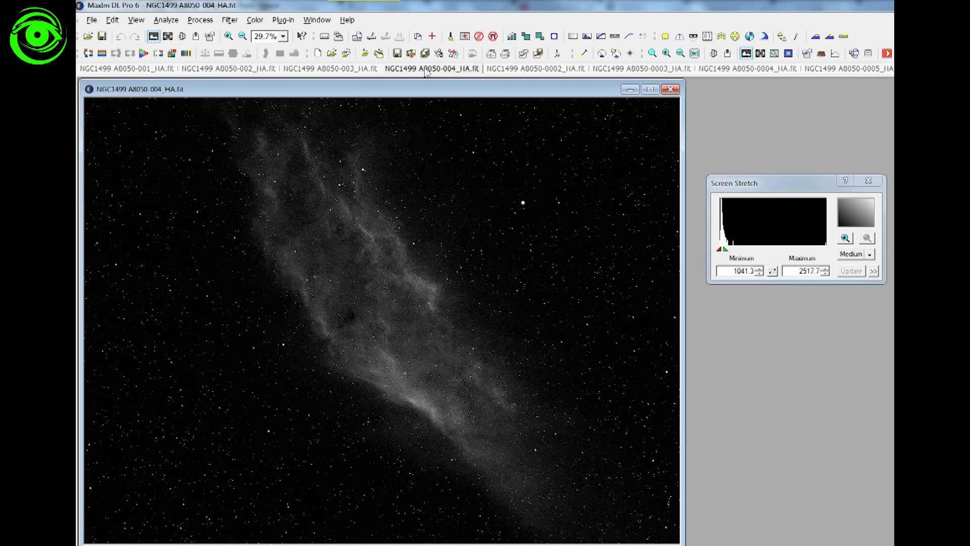
click(534, 77)
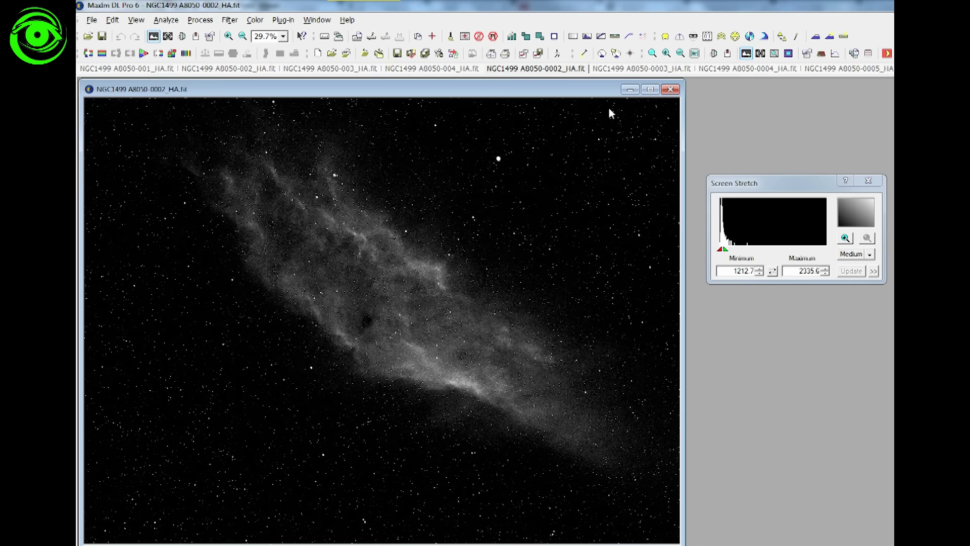
click(629, 76)
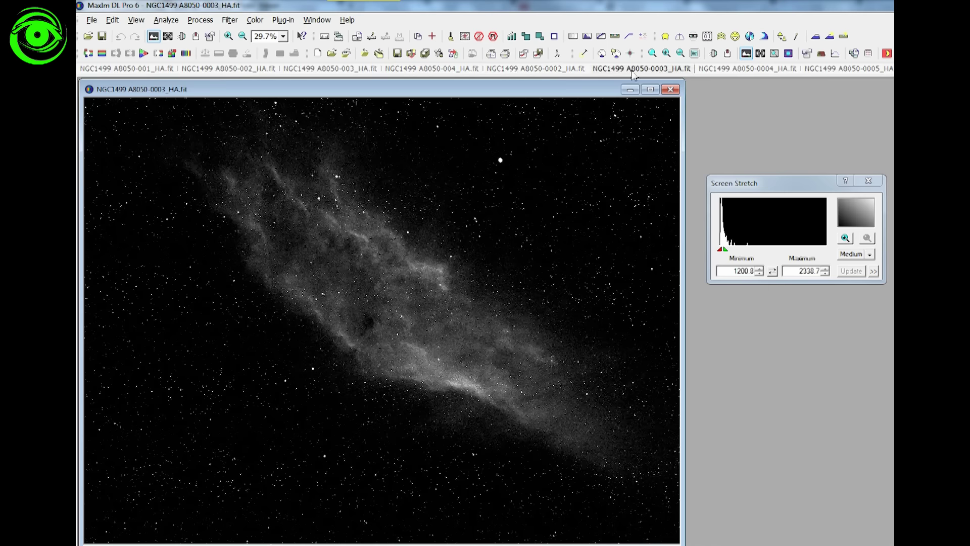
click(755, 75)
click(831, 75)
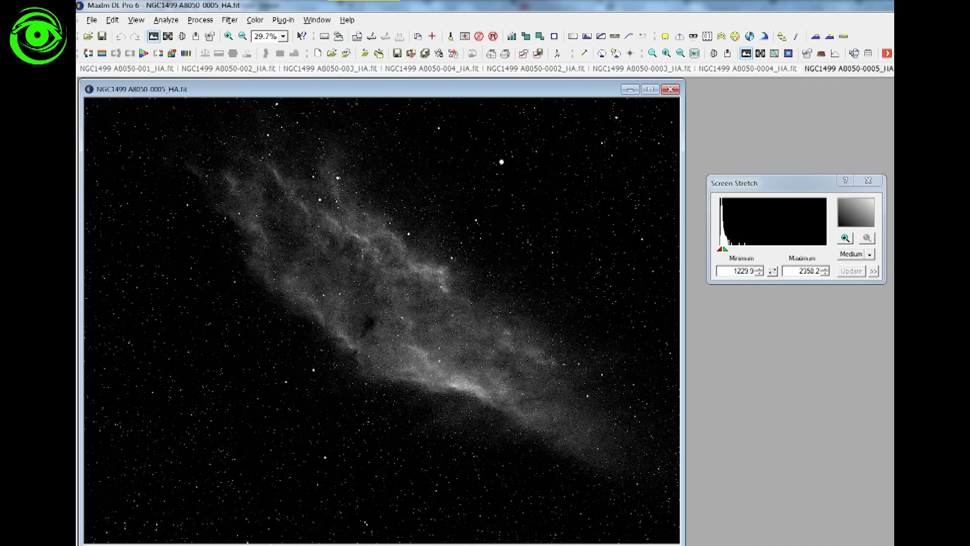
key(ctrl+Tab)
key(ctrl+Tab)
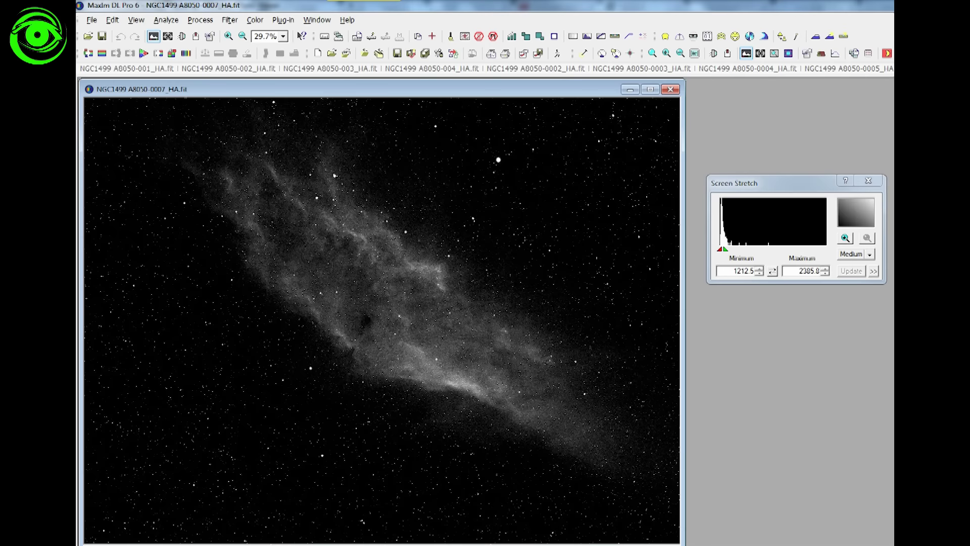
key(ctrl+Tab)
key(ctrl+Tab)
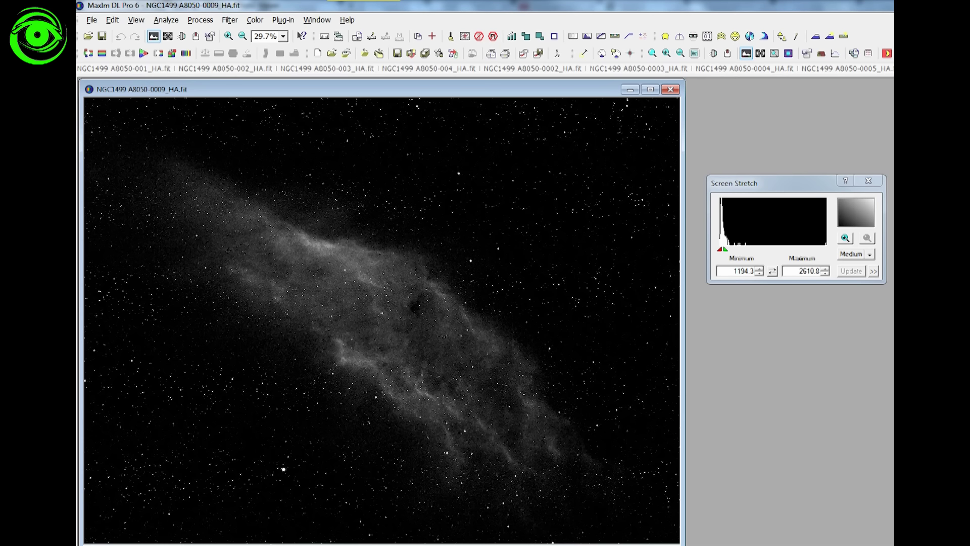
Go back through the HA frames from 0007 to 004, comparing the nebula's orientation, and recheck frames 0002 and 0003
key(ctrl+Tab)
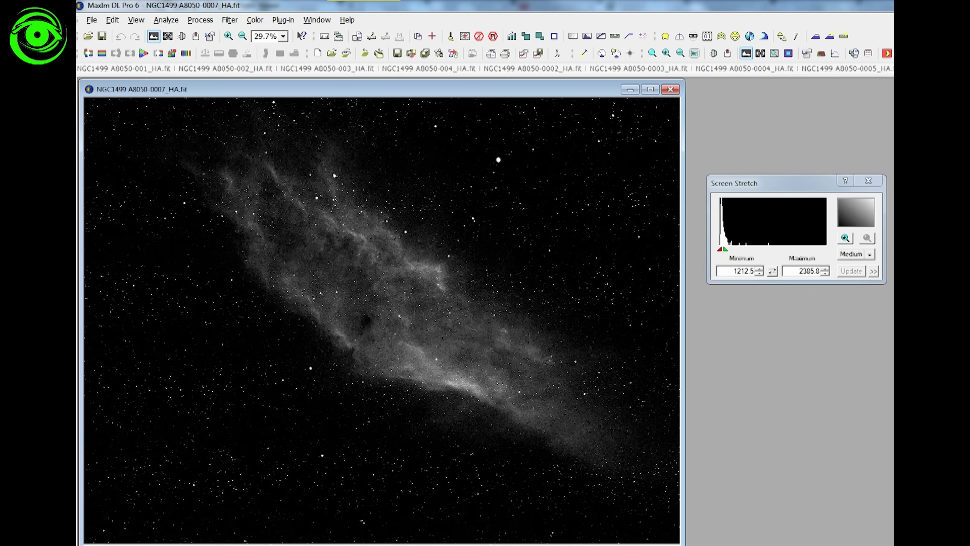
key(ctrl+Tab)
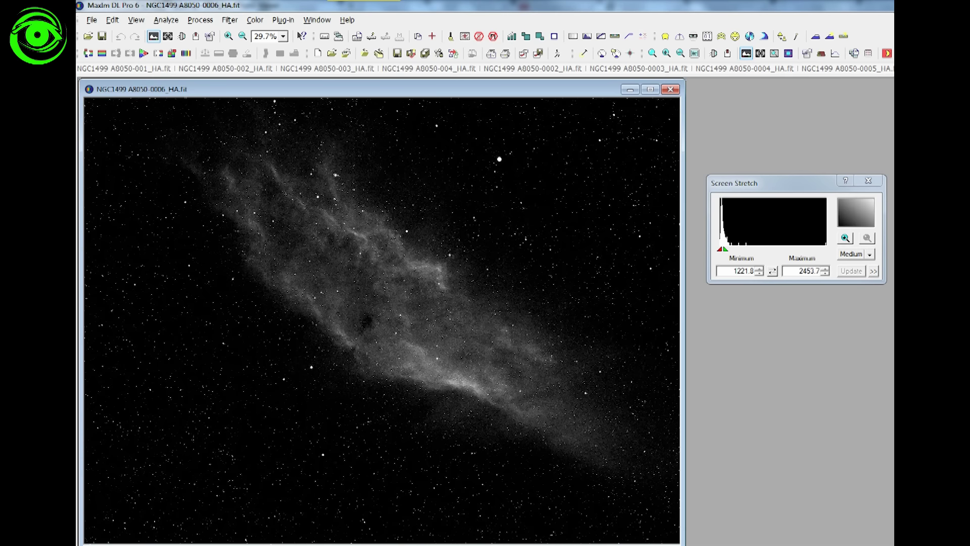
click(890, 71)
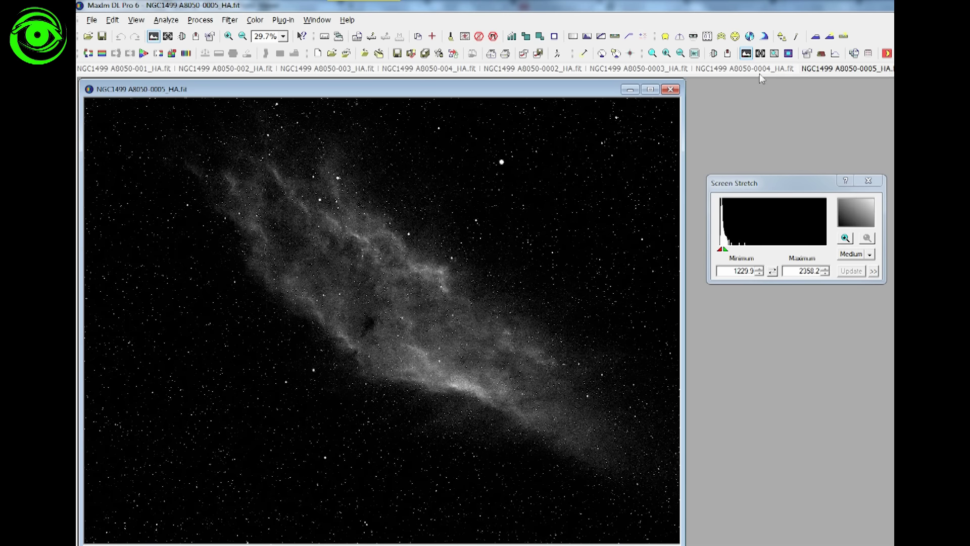
click(646, 74)
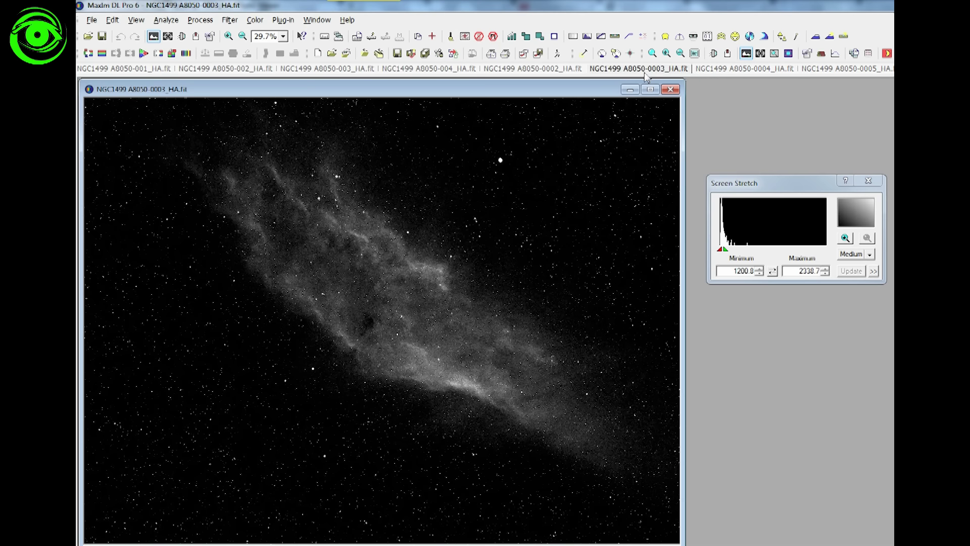
click(520, 70)
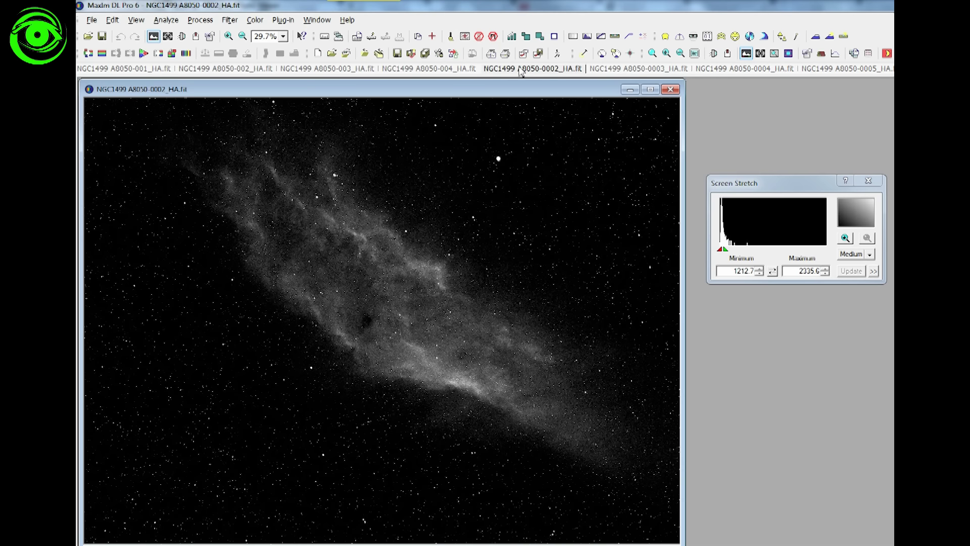
click(425, 71)
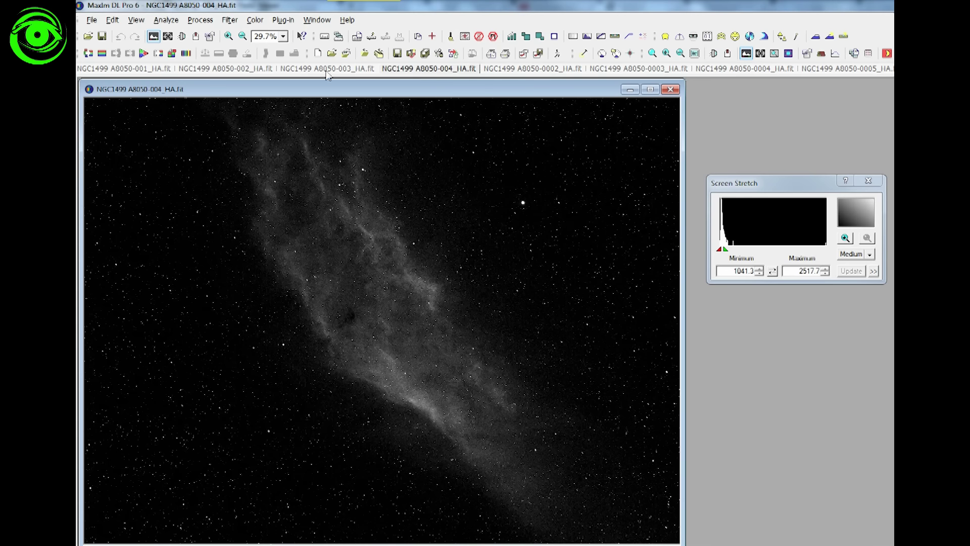
click(505, 69)
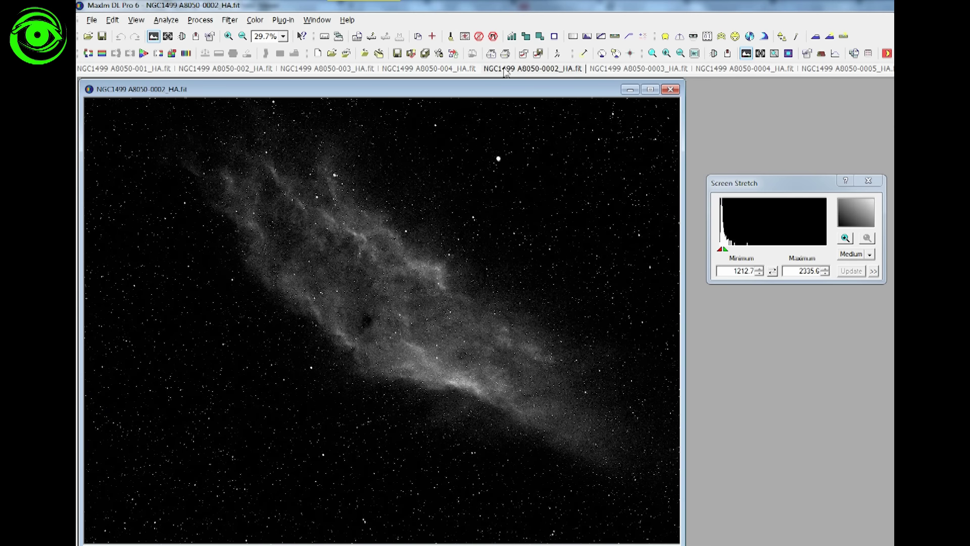
click(653, 72)
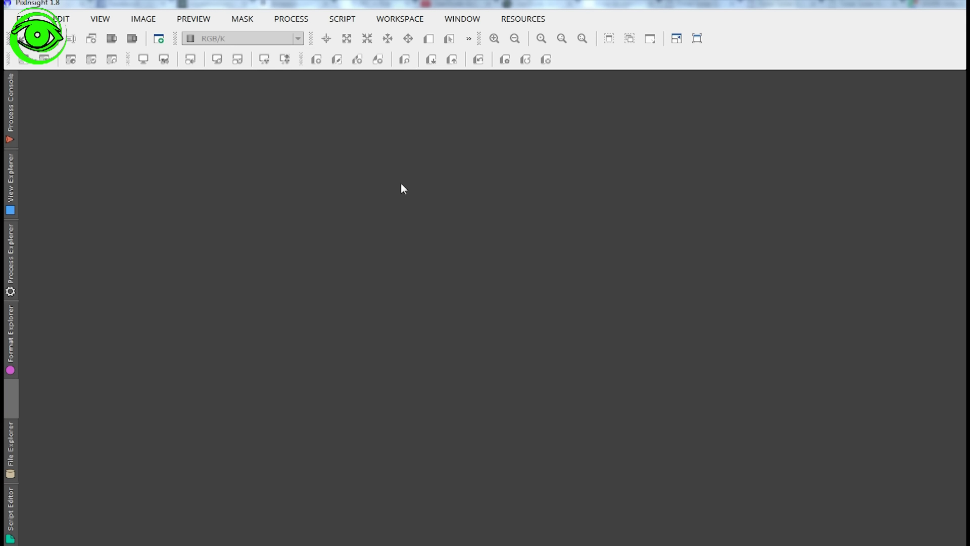
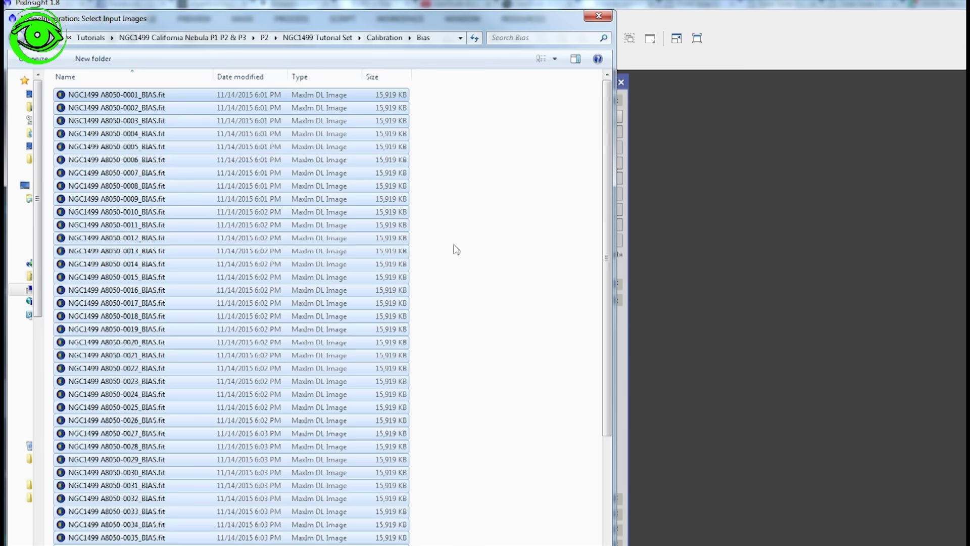
In PixInsight, add the selected bias frames from the Calibration > Bias folder to ImageIntegration's input images
drag(477, 21, 832, 13)
key(Return)
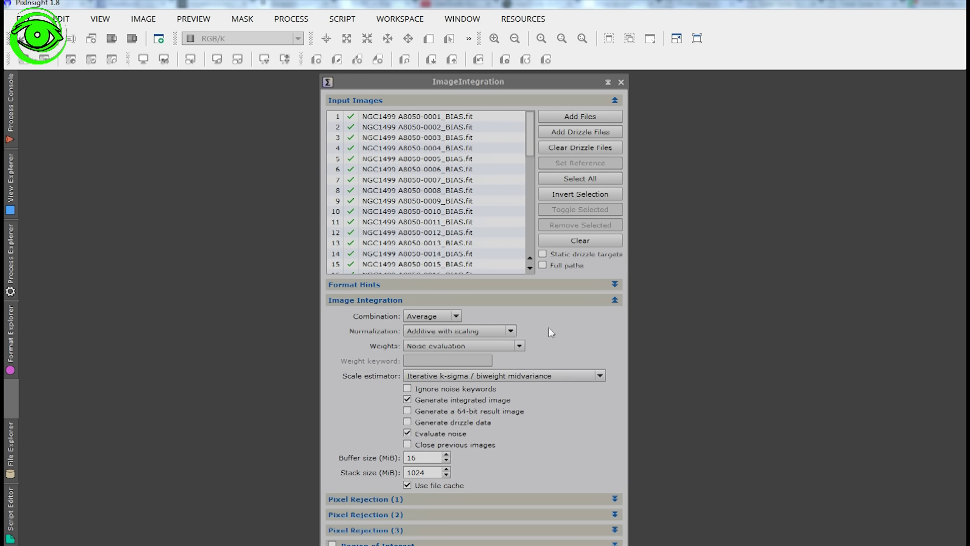
Configure the bias integration with no normalization, weights set to Don't care (all weights = 1), the MAD scale estimator, and noise evaluation off
click(511, 332)
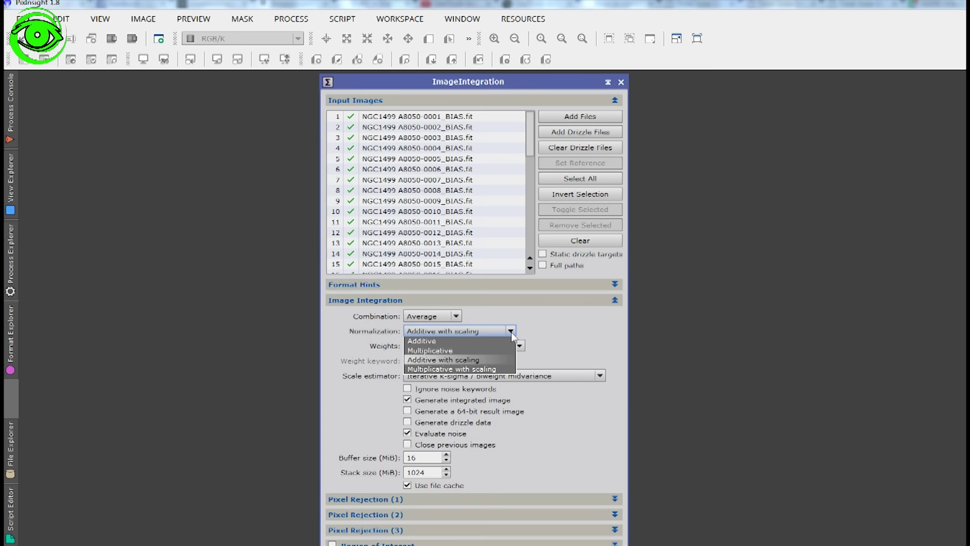
click(451, 339)
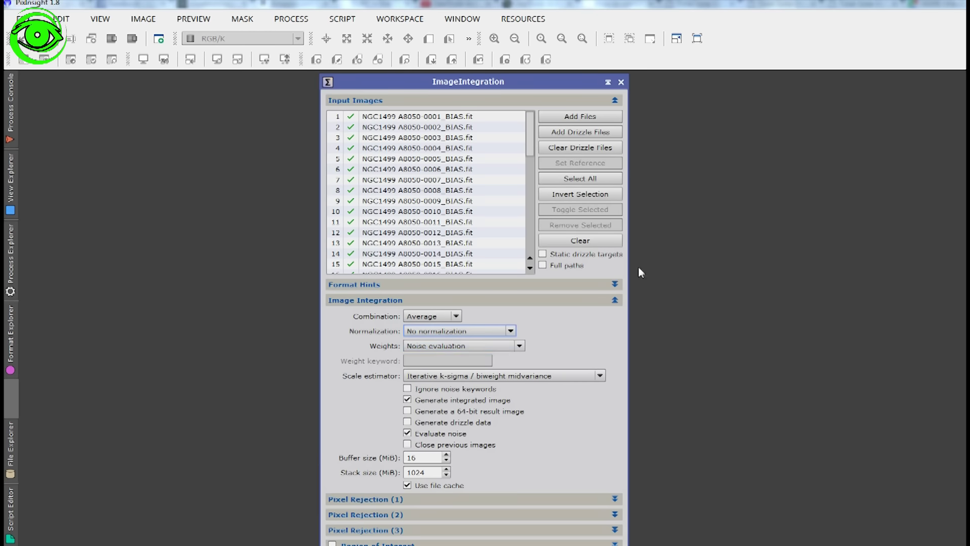
click(519, 346)
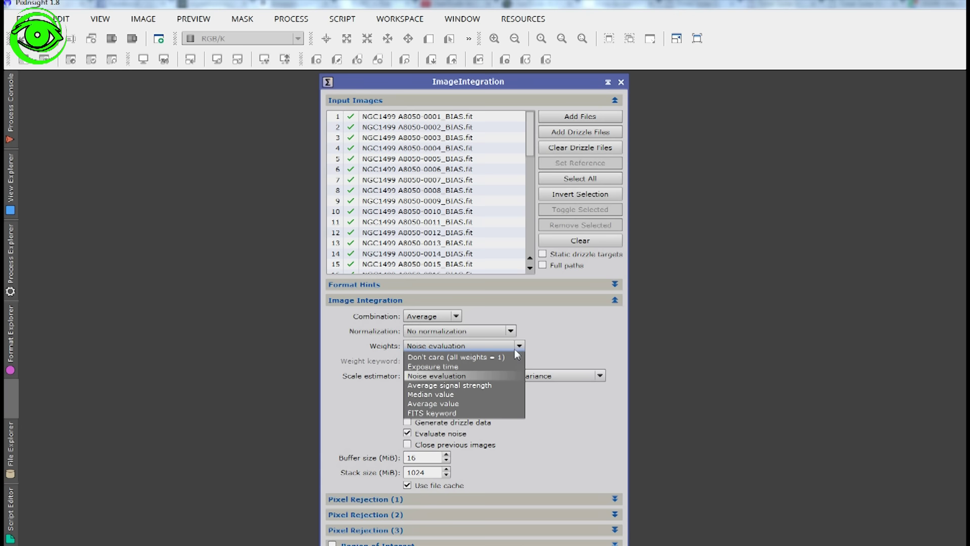
click(496, 359)
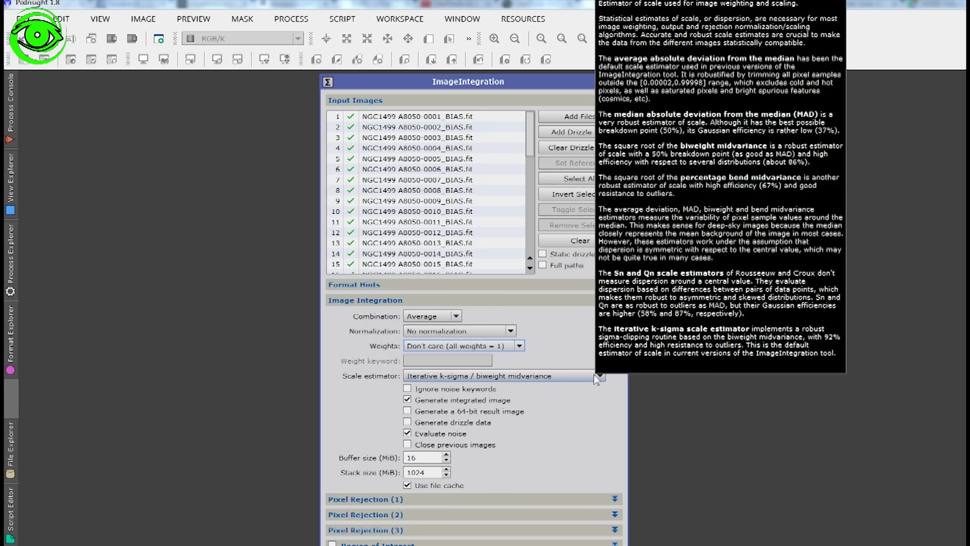
click(606, 376)
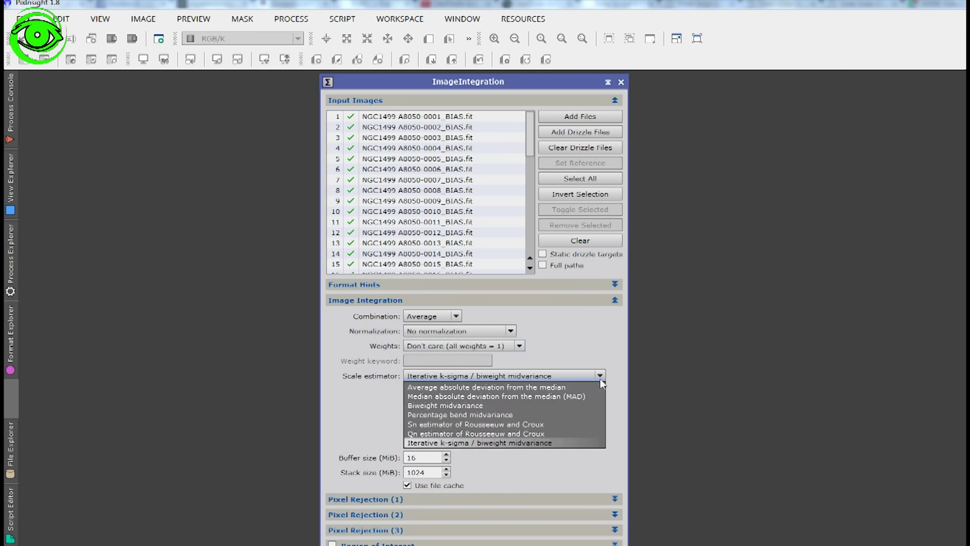
click(561, 397)
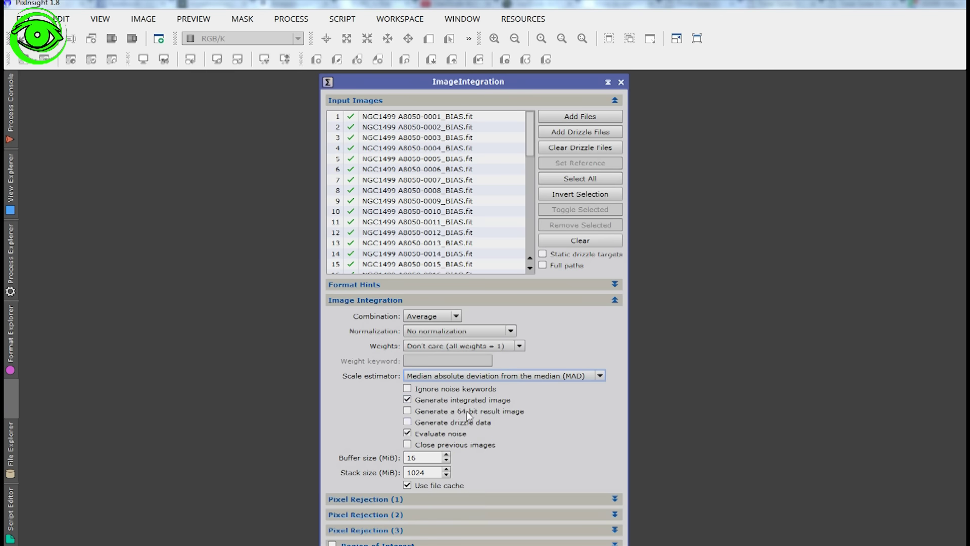
click(407, 433)
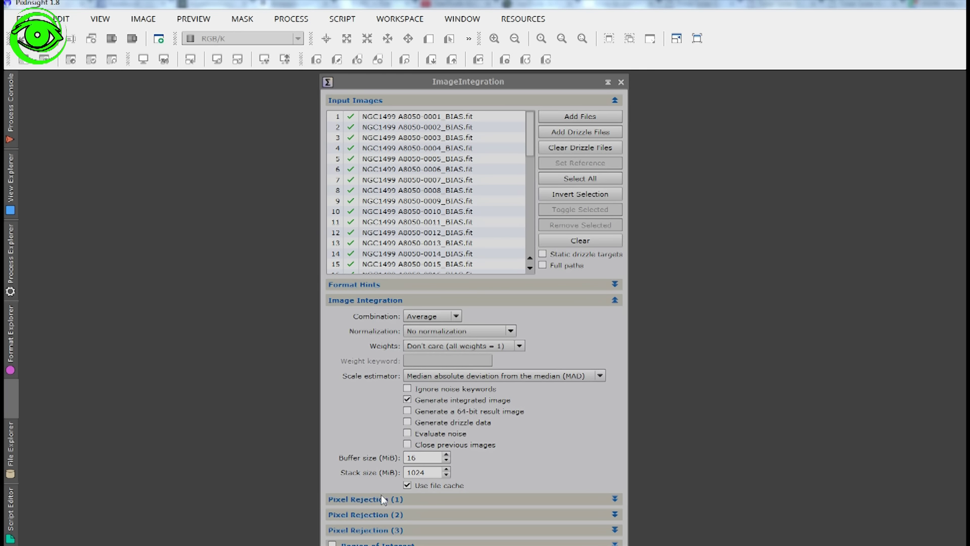
Set the bias integration's pixel rejection algorithm to Sigma Clipping with no normalization
click(615, 499)
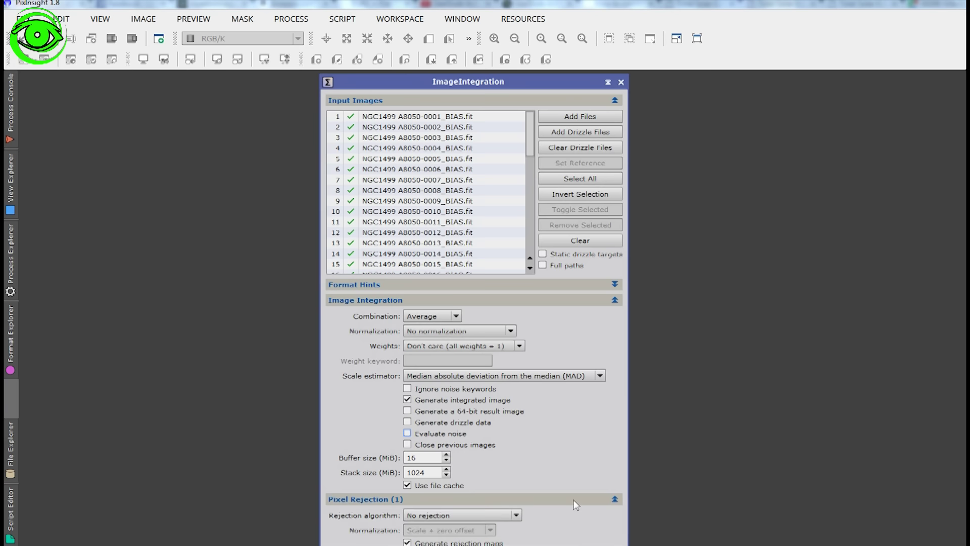
click(614, 300)
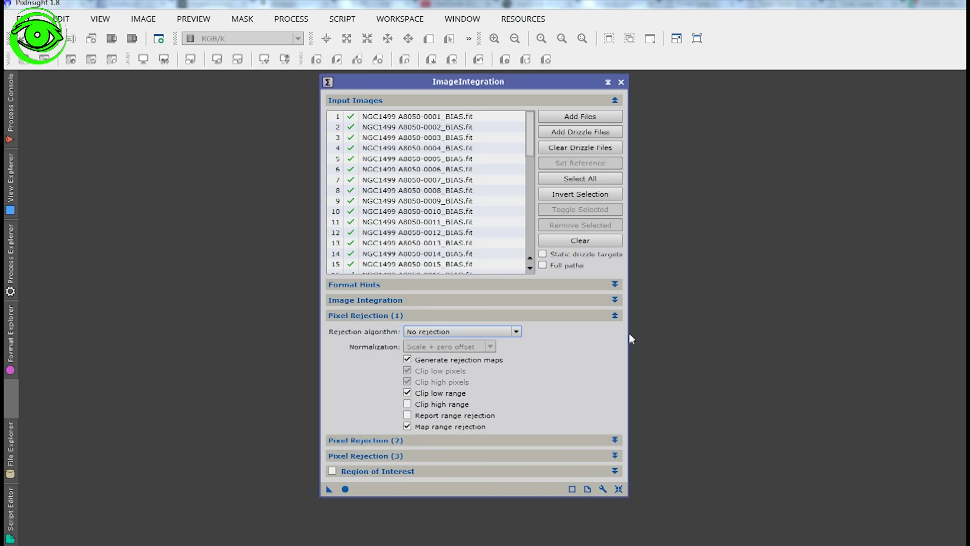
click(515, 331)
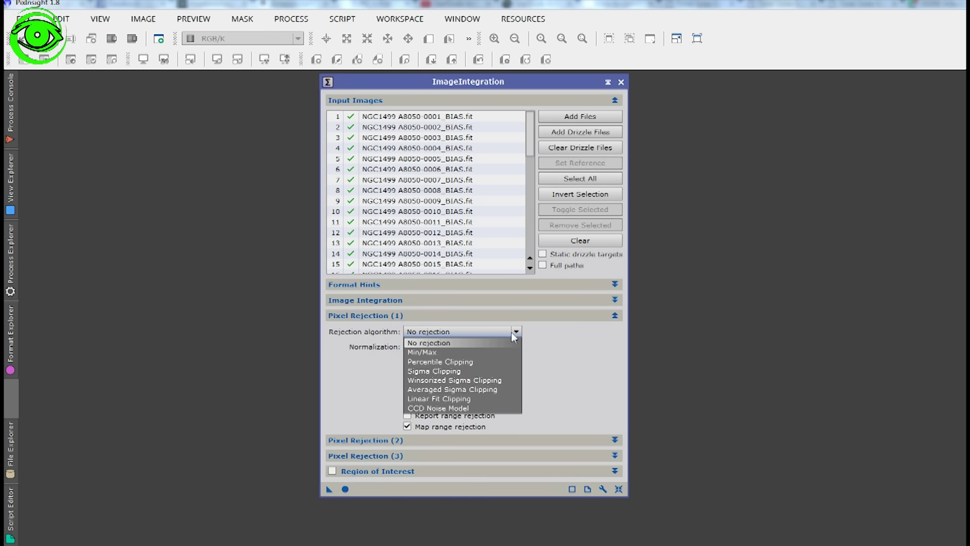
click(456, 373)
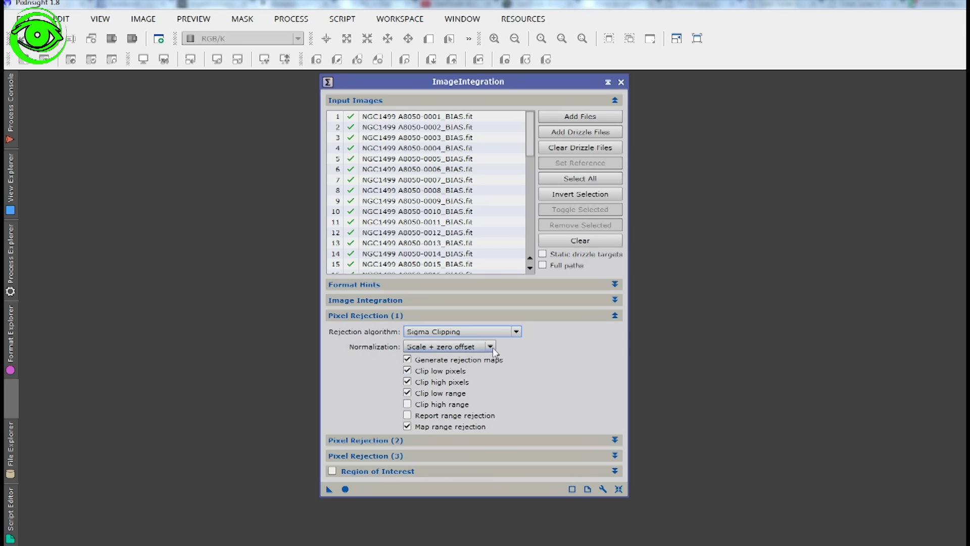
click(493, 348)
click(471, 357)
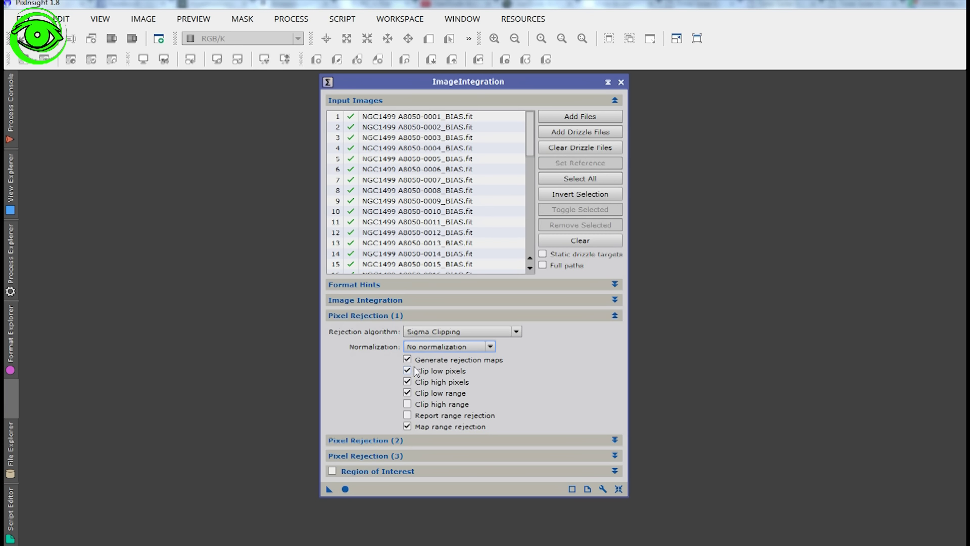
mouse_move(415, 371)
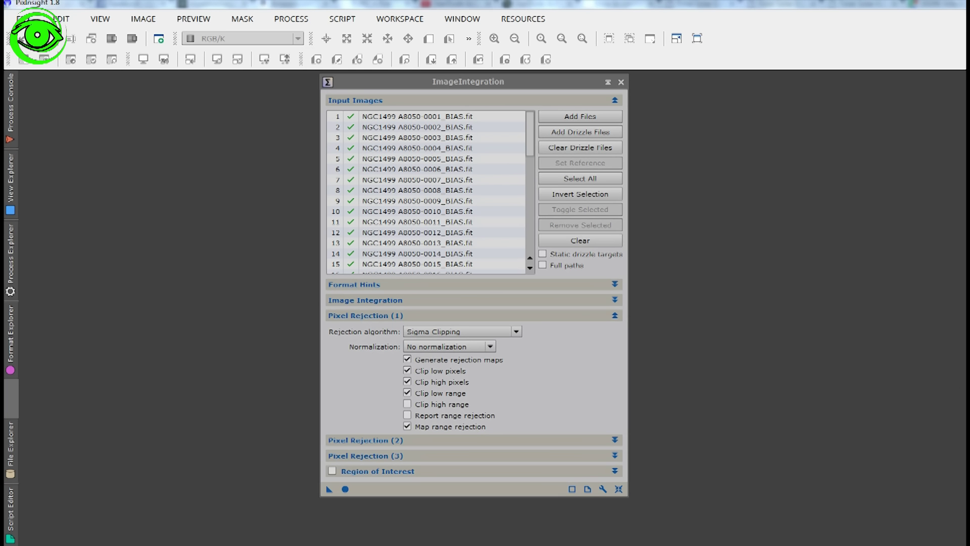
Set both Sigma low and Sigma high to 3.000 and run the bias integration, moving the ImageIntegration dialog aside
click(615, 316)
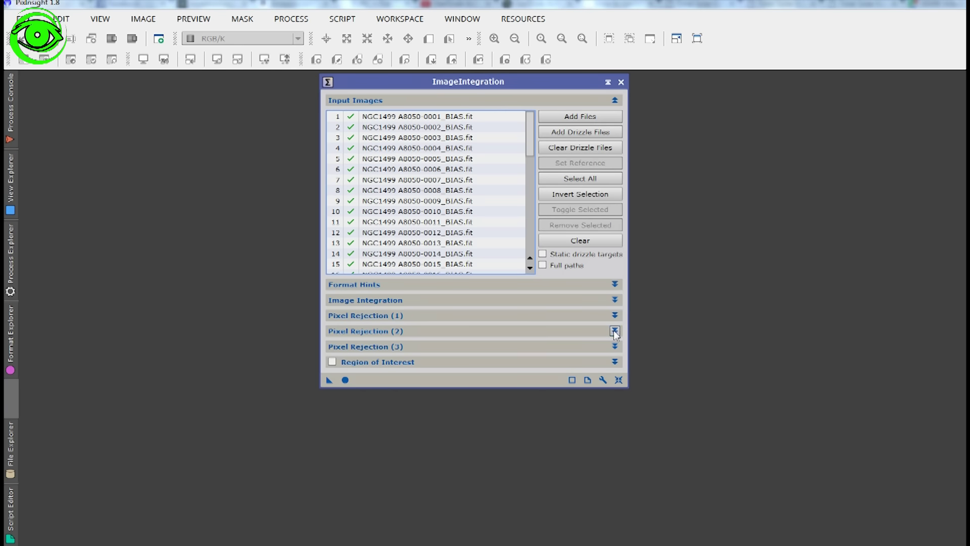
click(614, 330)
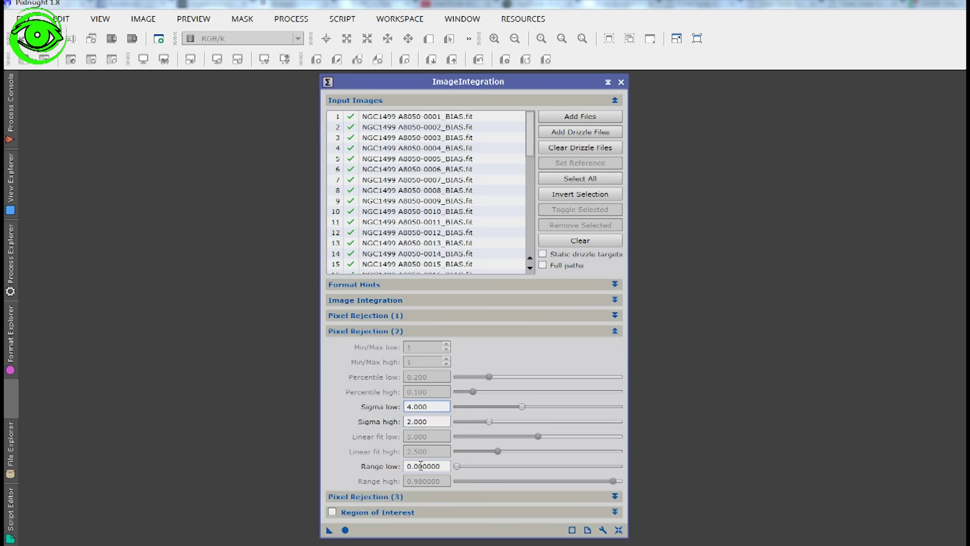
key(Delete)
text(3)
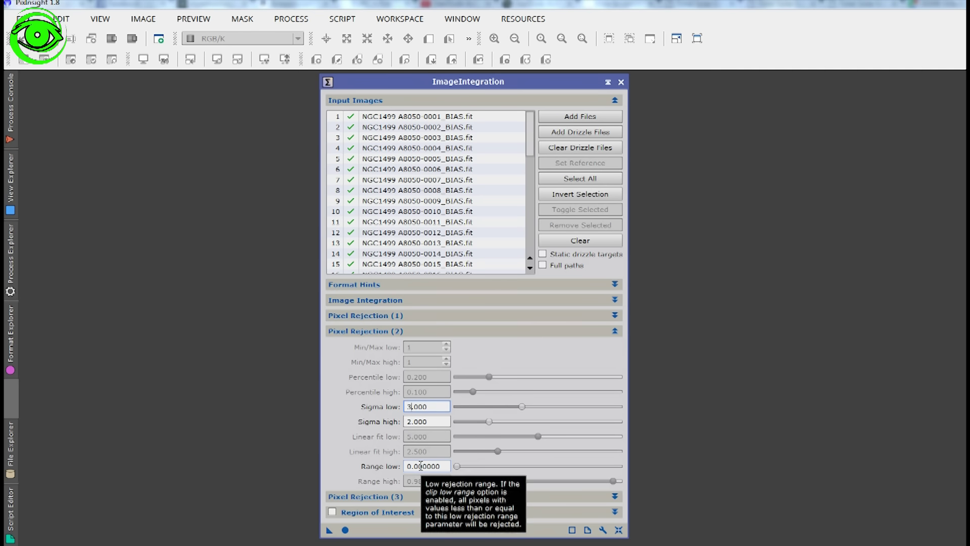
click(407, 422)
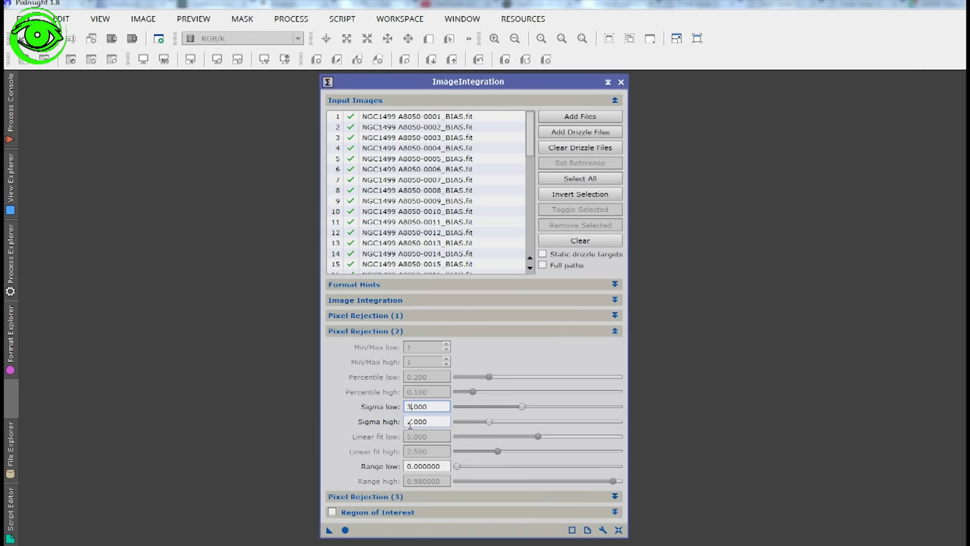
key(Delete)
text(3)
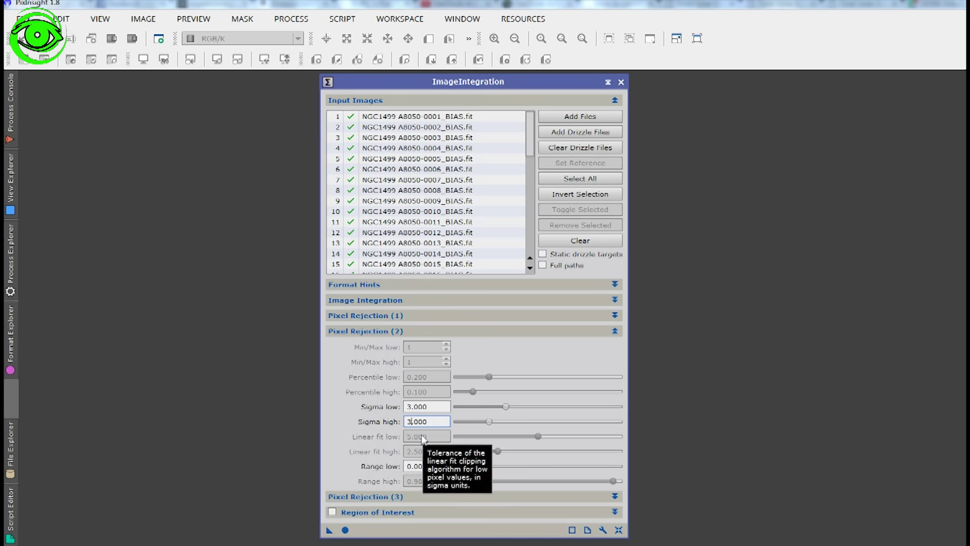
click(345, 529)
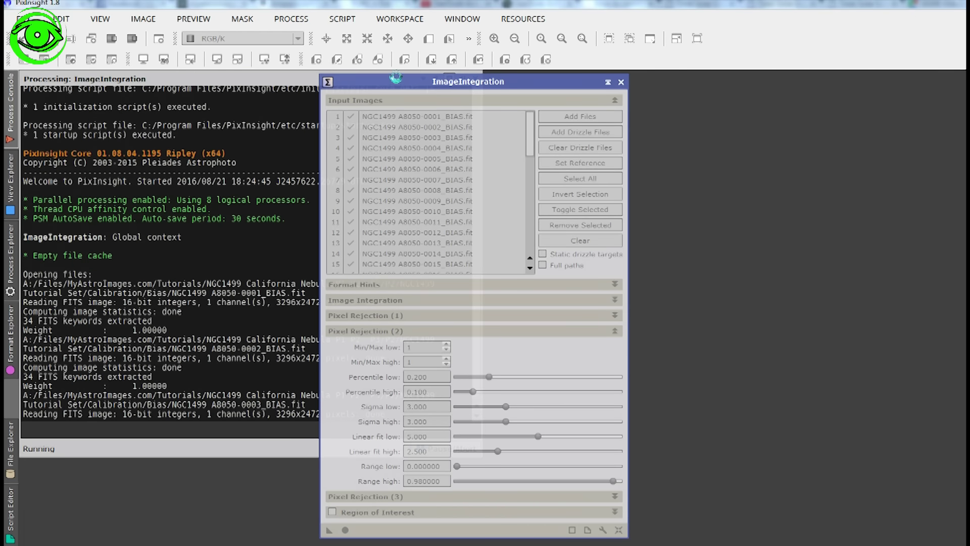
drag(395, 78, 585, 86)
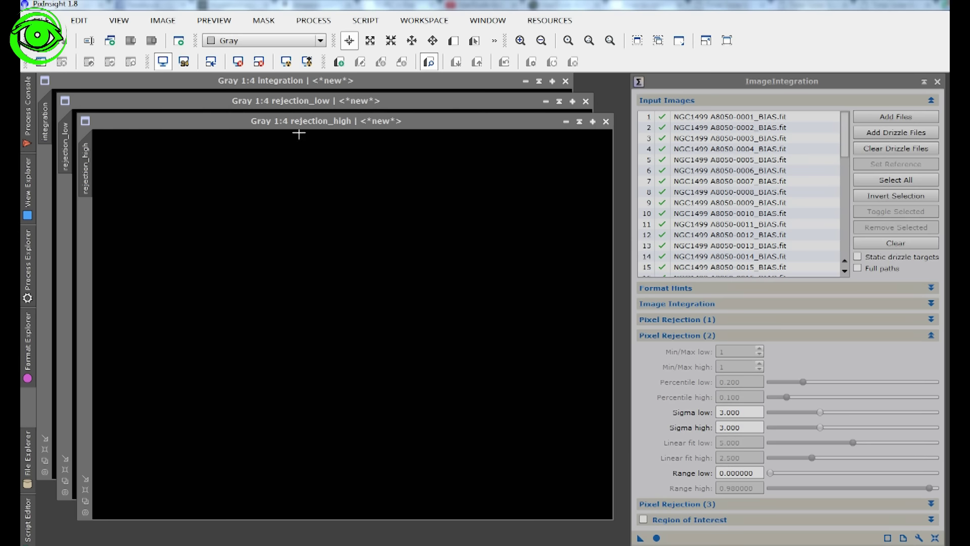
View the rejection_high, rejection_low and integration result images one after another
click(305, 123)
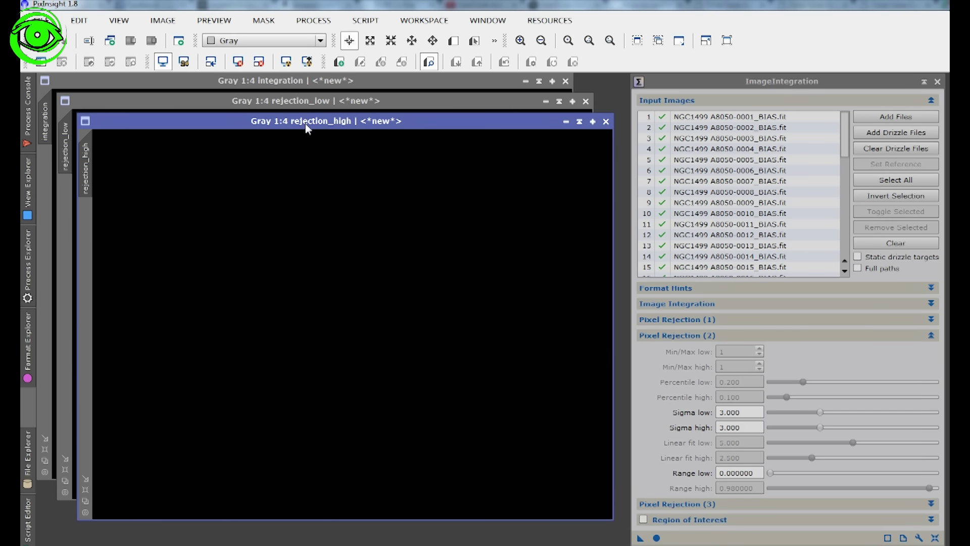
click(318, 103)
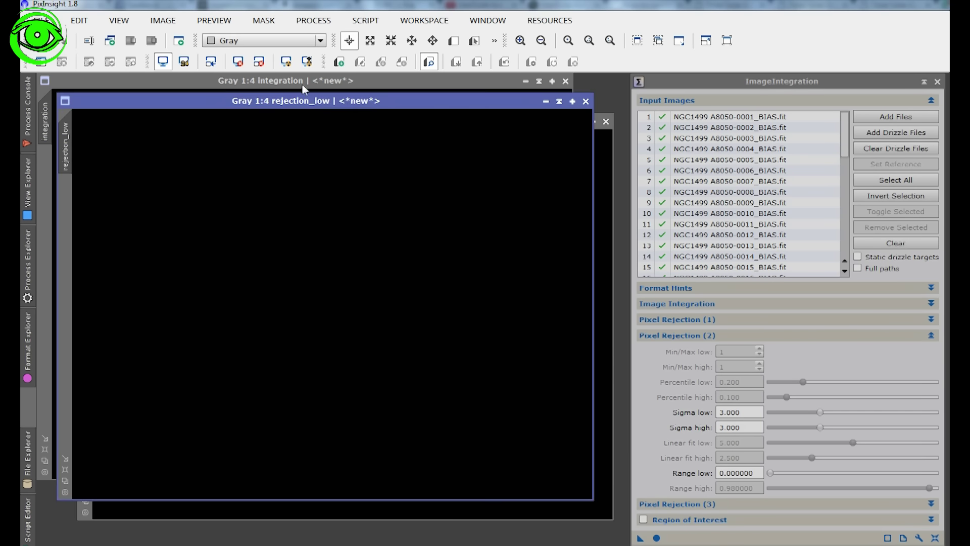
click(301, 81)
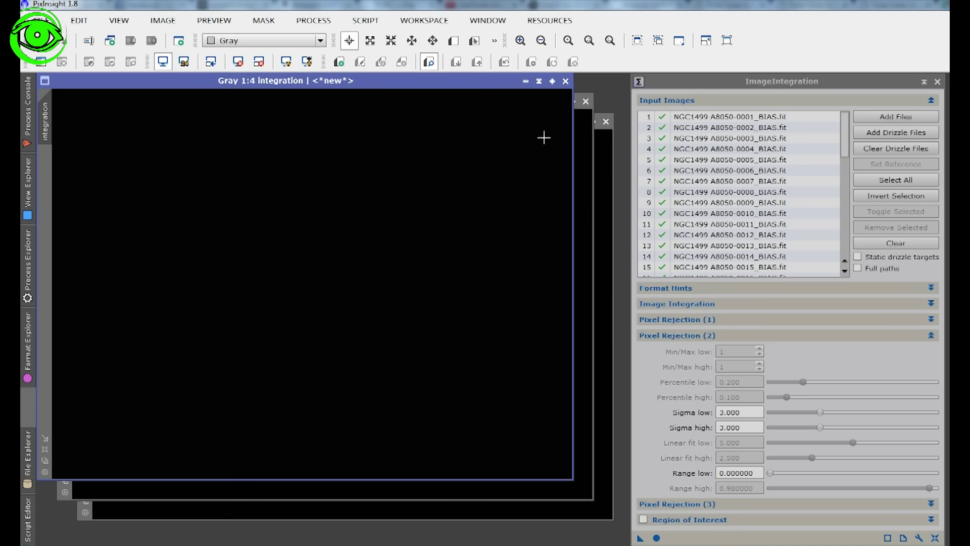
Apply an automatic screen stretch to the rejection_high map to inspect its rejected pixels, and close the image without saving
click(599, 158)
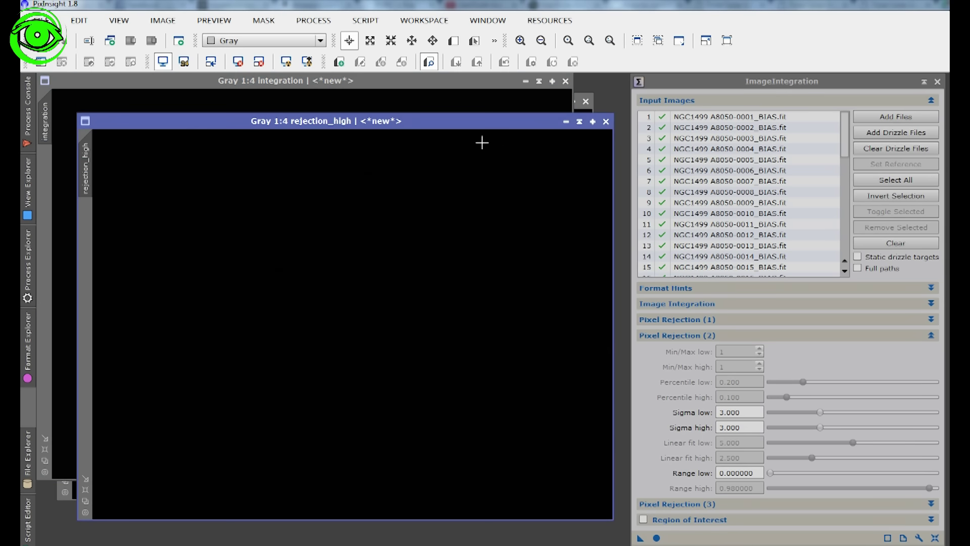
drag(431, 121, 417, 105)
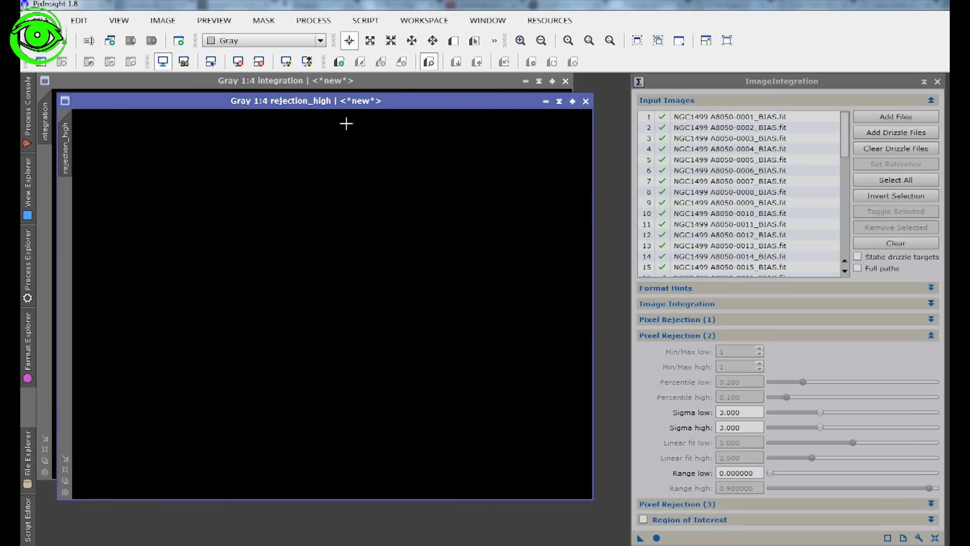
key(ctrl+a)
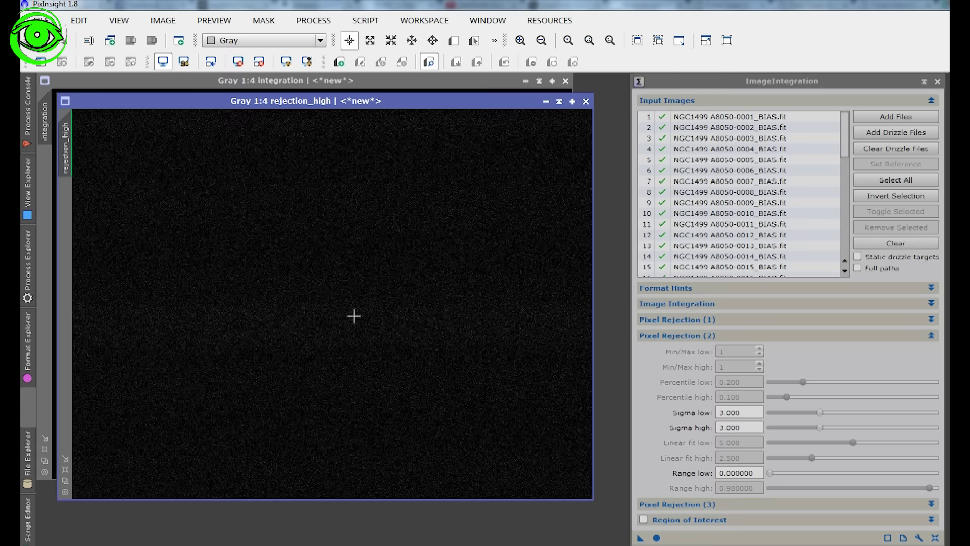
scroll(357, 310, up, 1)
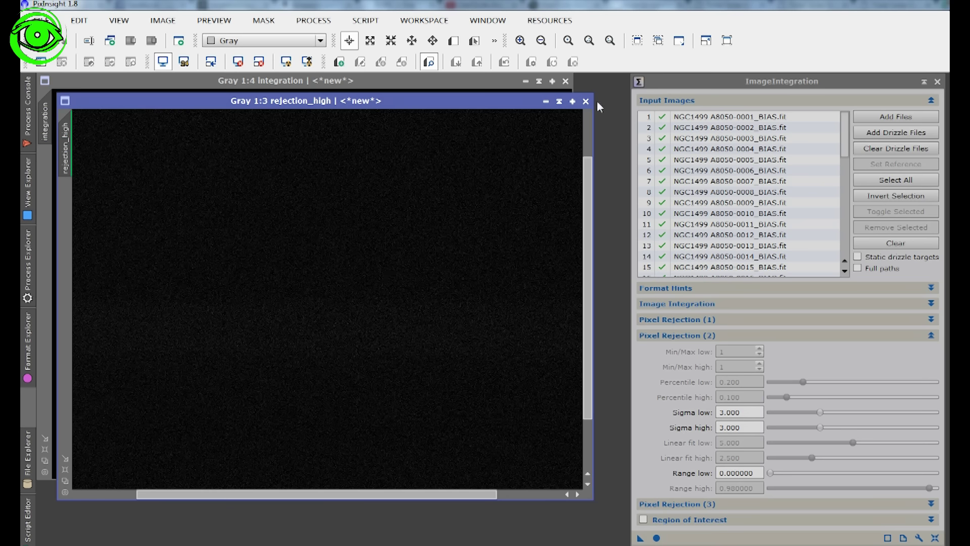
scroll(396, 294, down, 1)
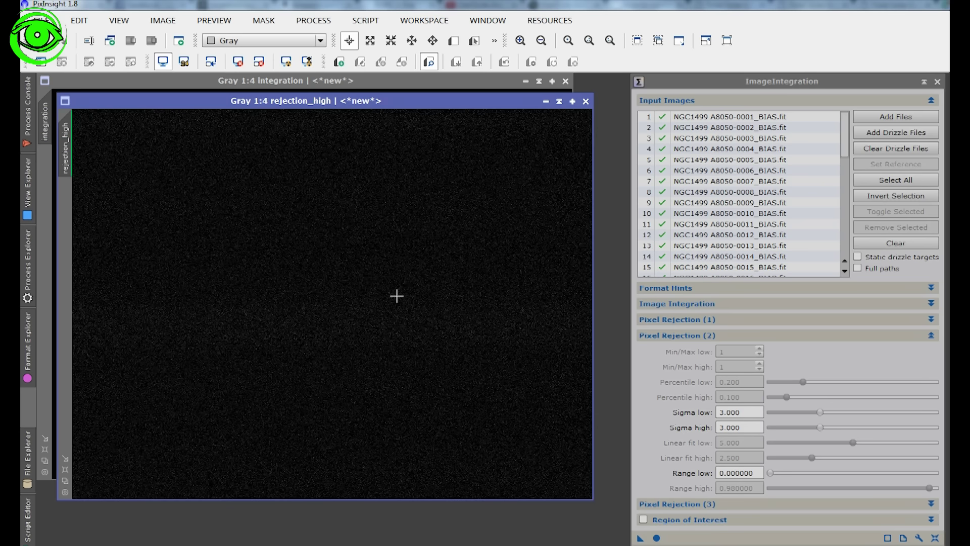
scroll(396, 294, down, 1)
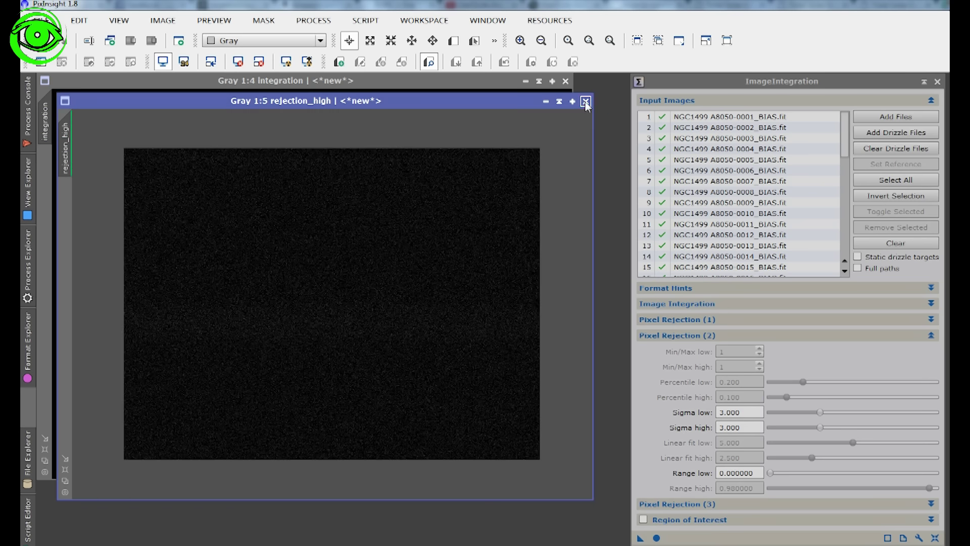
key(ctrl+Tab)
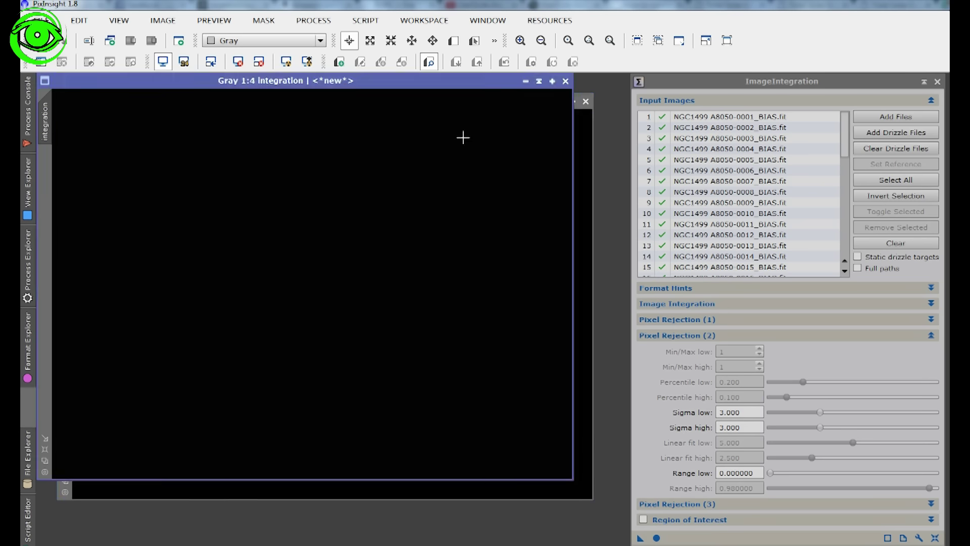
Inspect the rejection_low map with an automatic screen stretch at different magnifications, and close the image
click(580, 151)
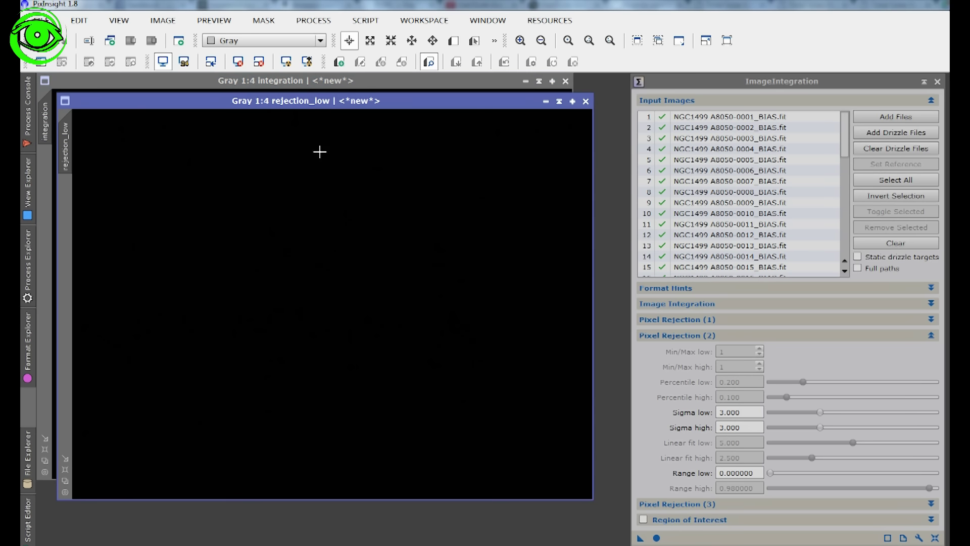
scroll(315, 256, up, 4)
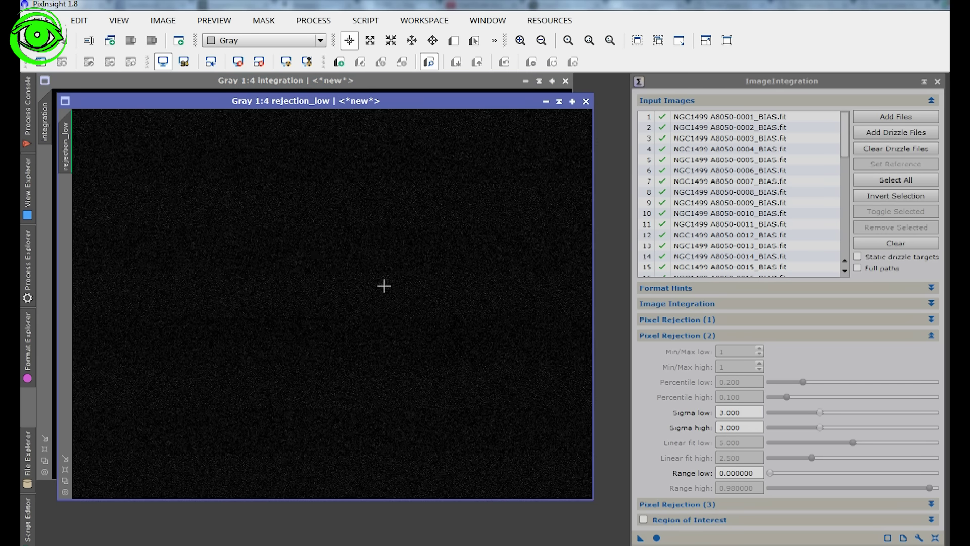
scroll(345, 303, down, 4)
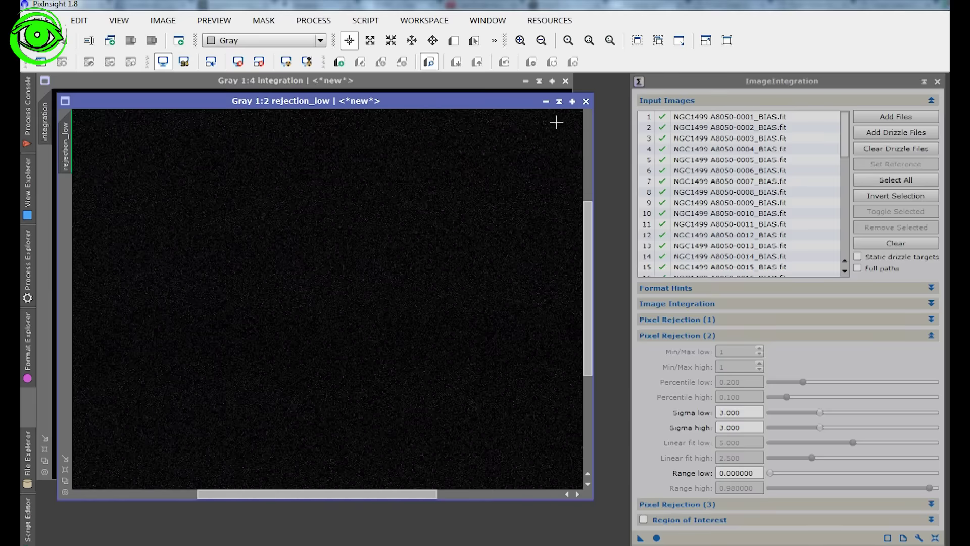
click(585, 101)
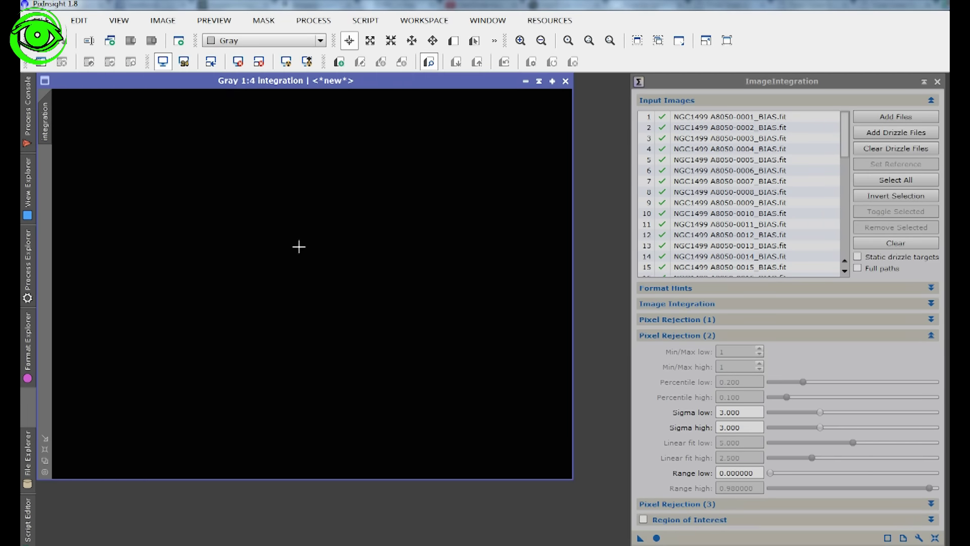
Apply an automatic screen stretch to the integration image and examine the bias pattern up close and in full
key(ctrl+a)
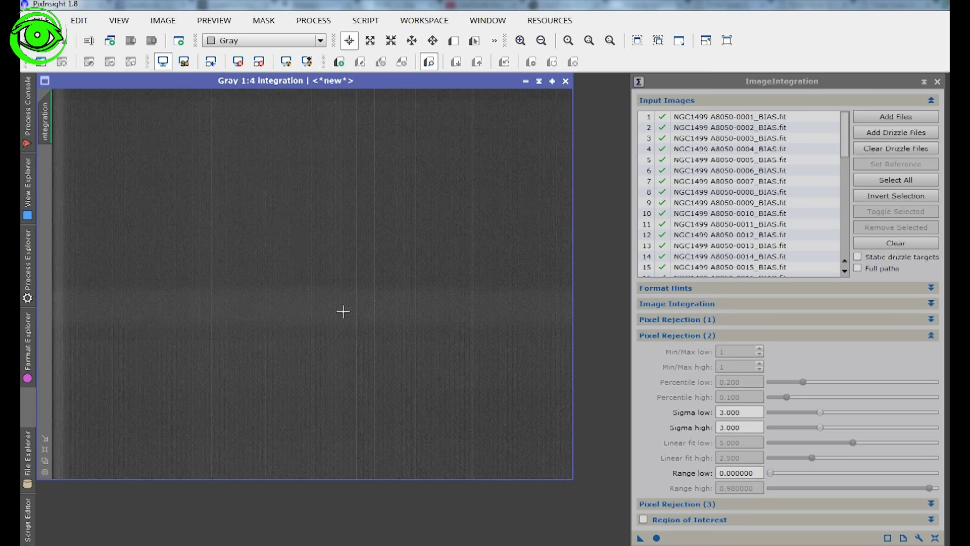
scroll(321, 319, up, 1)
scroll(321, 320, up, 2)
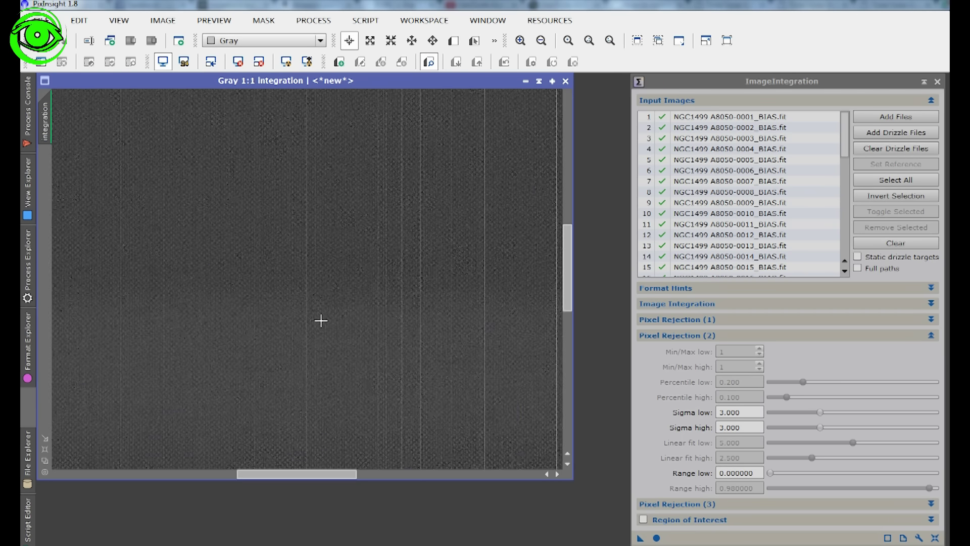
scroll(321, 320, down, 4)
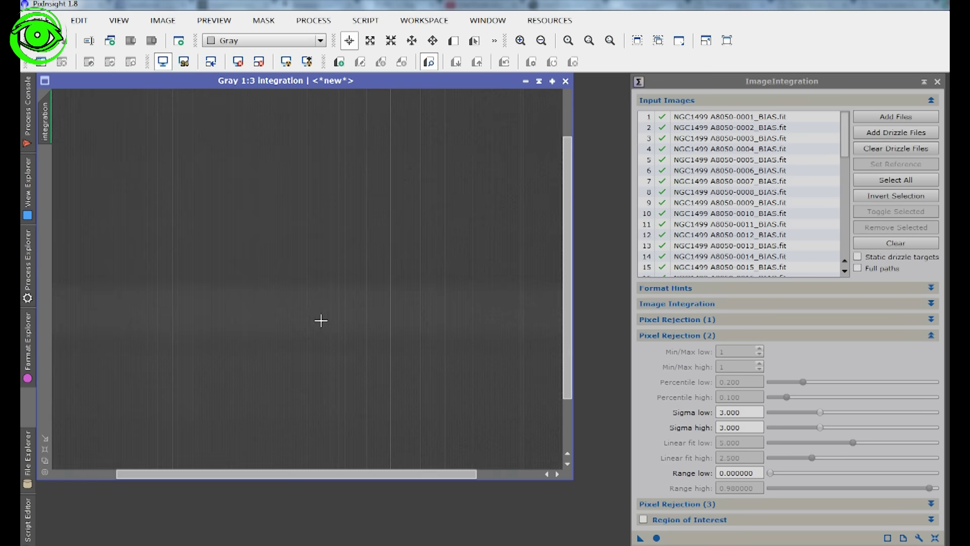
scroll(321, 319, up, 1)
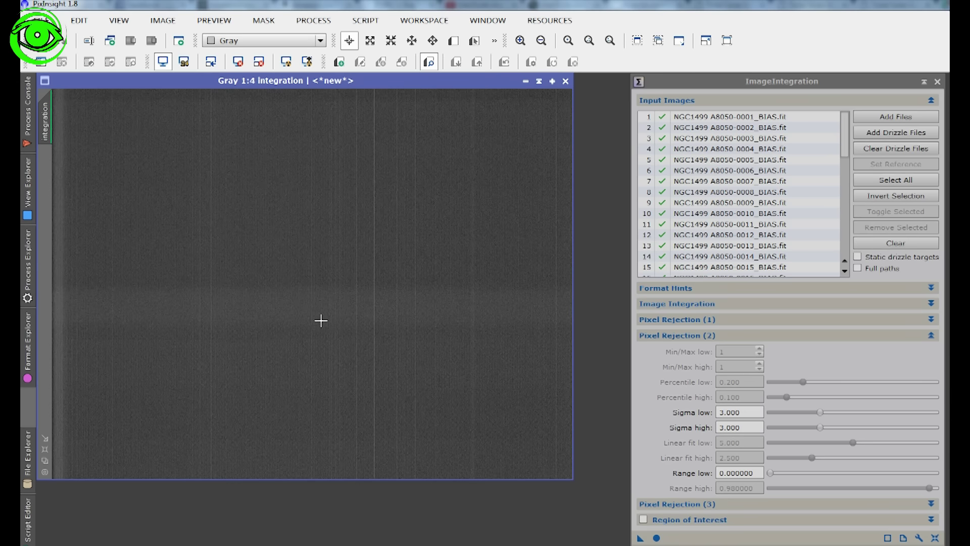
scroll(321, 320, down, 1)
scroll(320, 320, up, 1)
Start saving the integration image under a new name and go to the folder Tutorials\NGC1499 California Nebula P1 P2 & P3\P2\NGC1499 Tutorial Set
click(38, 20)
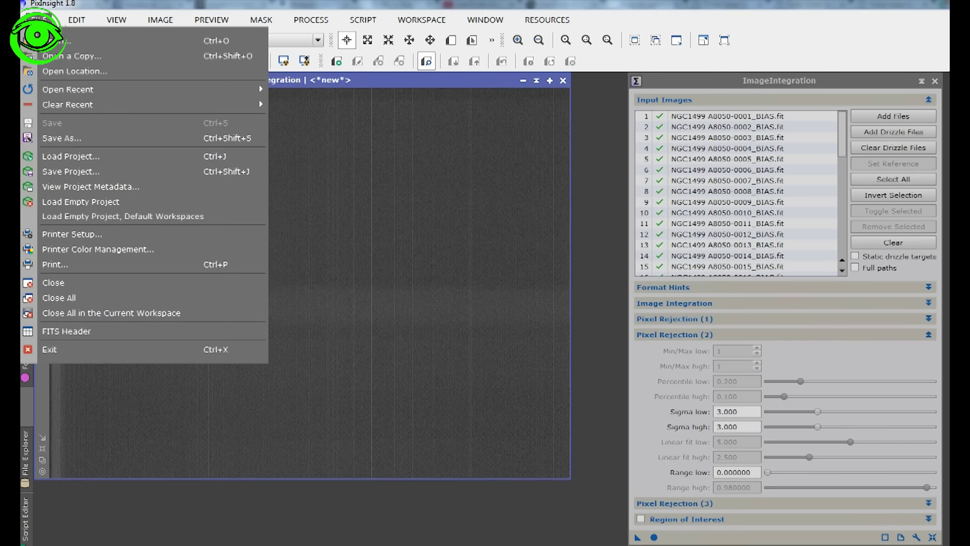
click(71, 138)
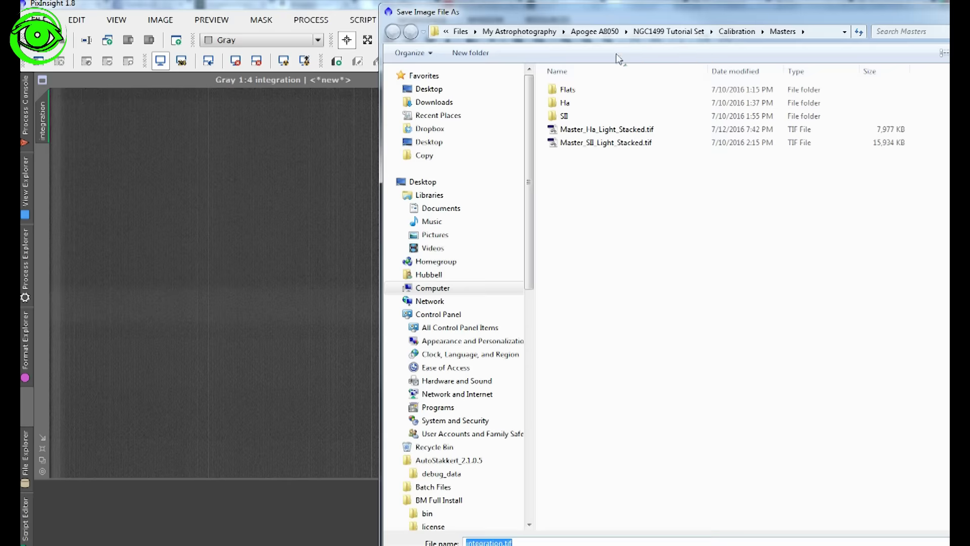
click(656, 31)
click(801, 32)
click(827, 33)
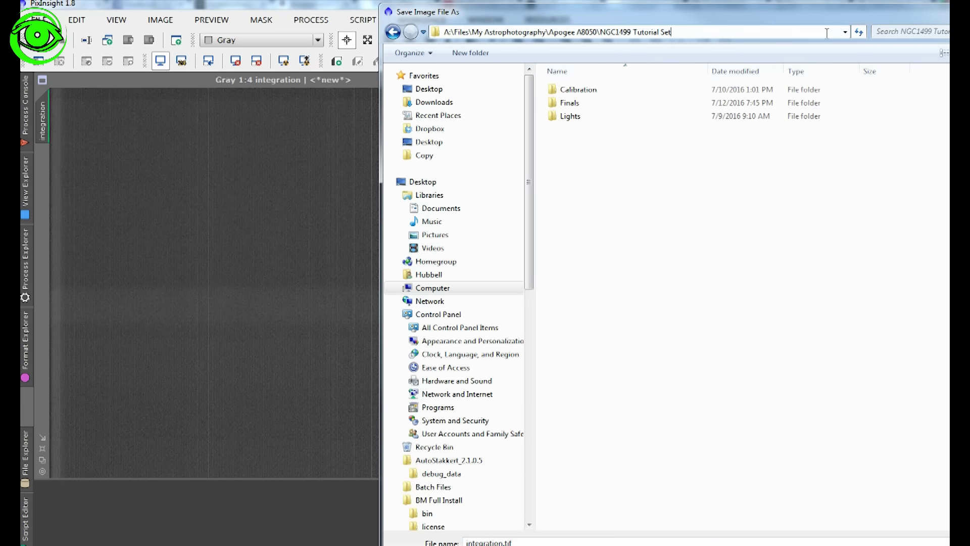
key(ctrl+a)
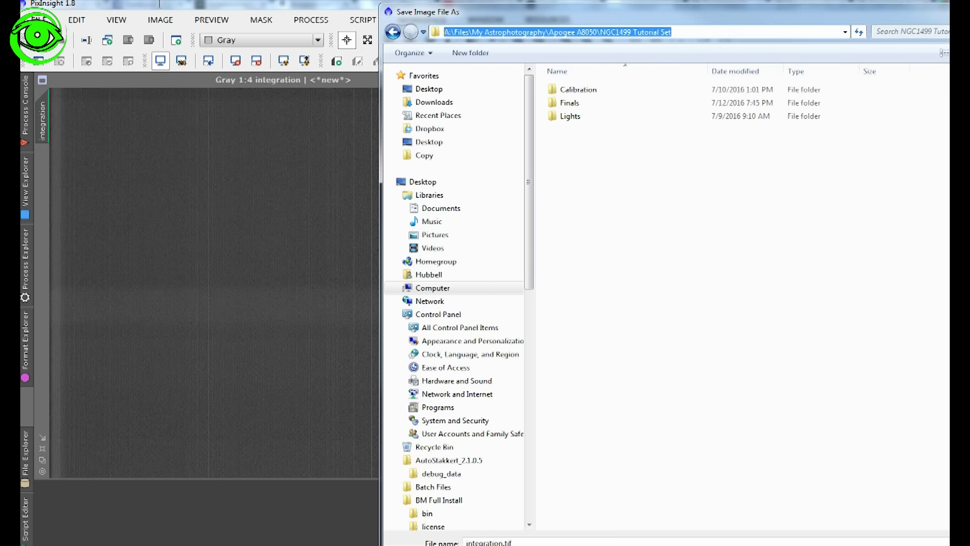
text(A:\Files\My Astrophotography\Tutorials\NGC1499 California Nebula P1 P2 & P3\P2\NGC1499 Tutorial Set)
key(Return)
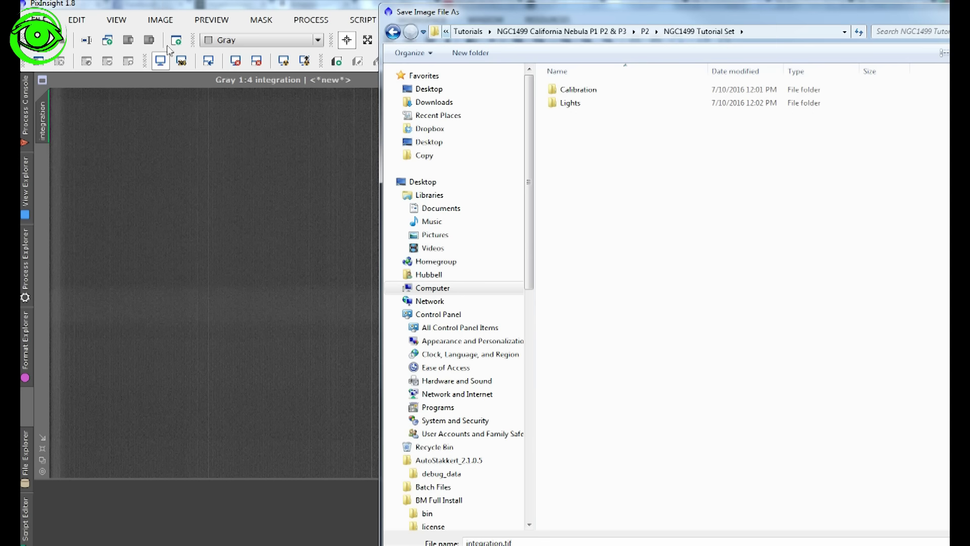
Create a folder named Masters in the NGC1499 Tutorial Set folder and open it
right_click(572, 191)
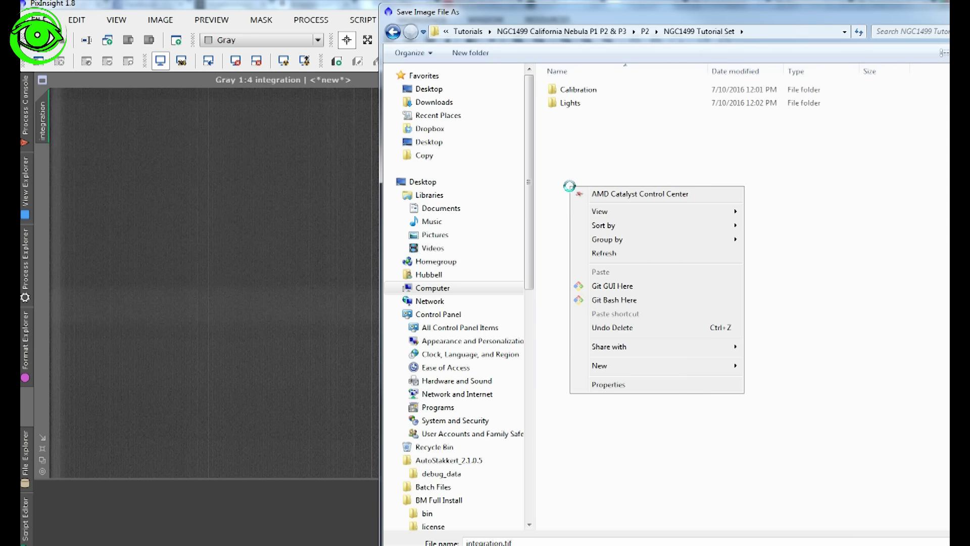
click(753, 362)
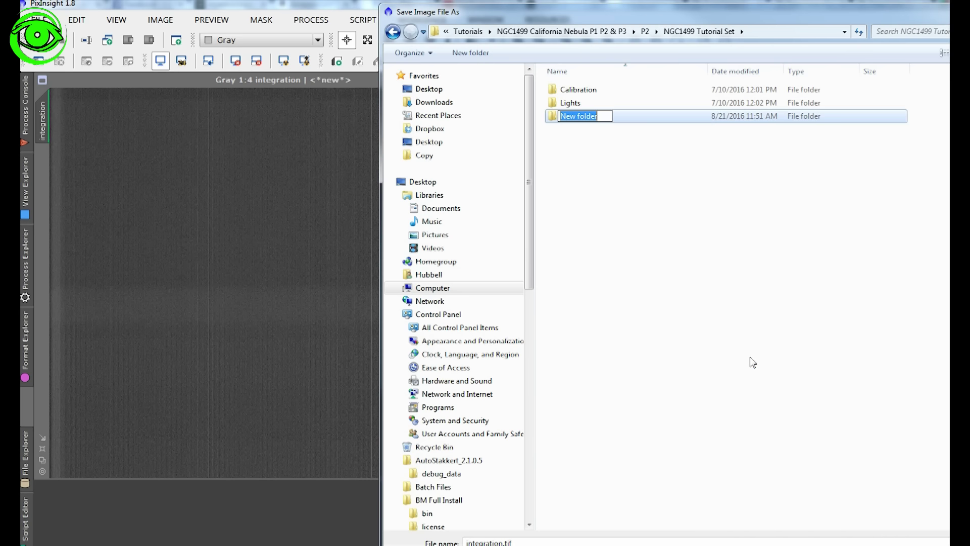
text(Master)
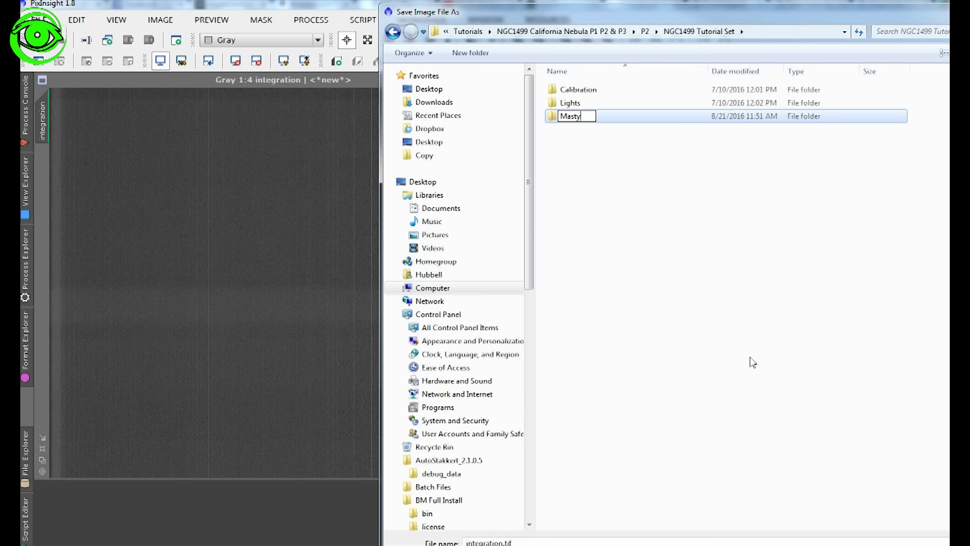
text(s)
key(Return)
key(Return)
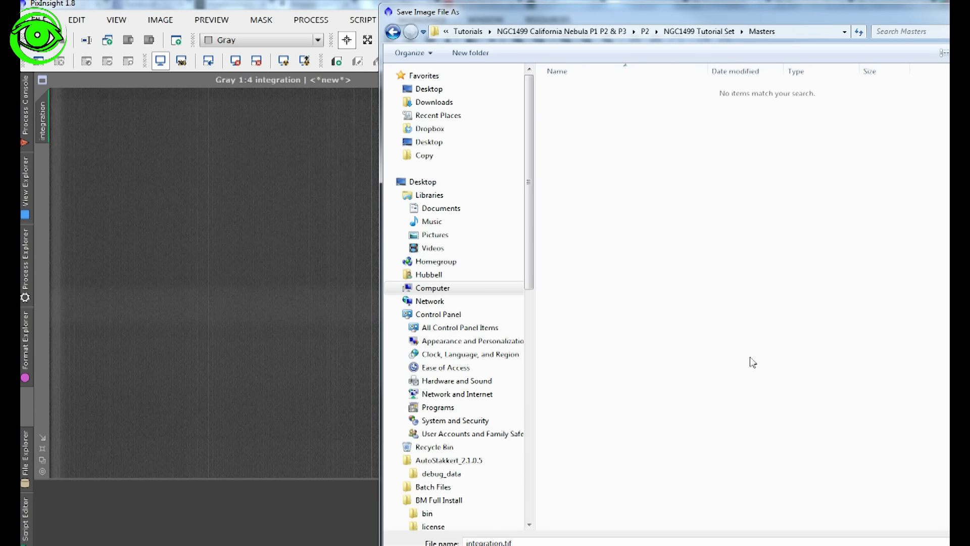
Create a subfolder named Calibration inside the Masters folder and open it
right_click(676, 140)
mouse_move(758, 322)
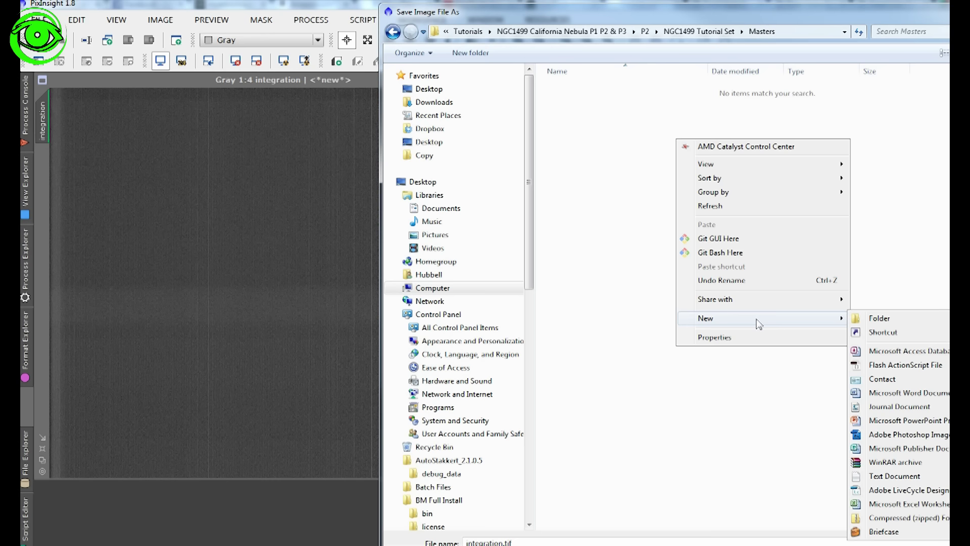
click(900, 321)
text(Calibration)
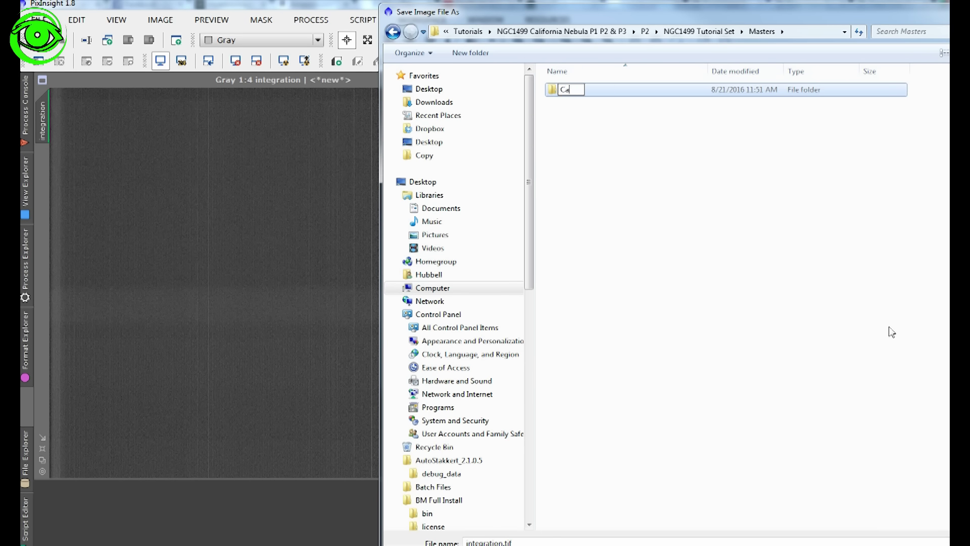
key(Return)
key(Return)
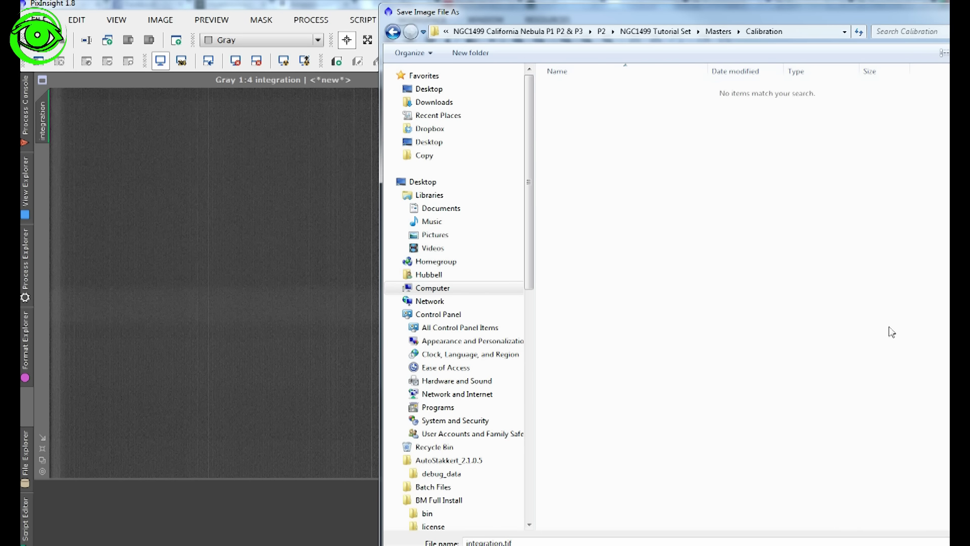
Save the integration image as Bias_Master in XISF format, accepting 32-bit IEEE 754 floating point and the other default XISF options
click(418, 404)
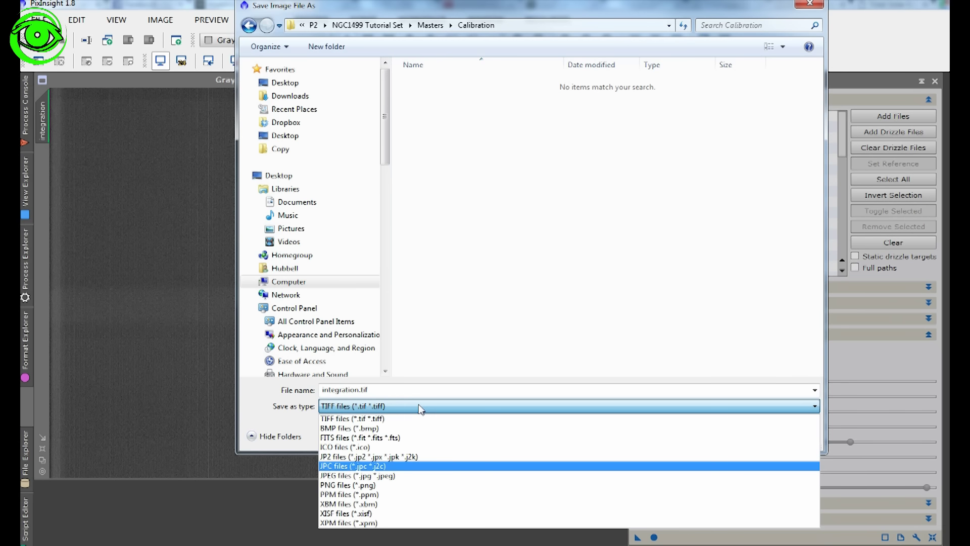
click(352, 513)
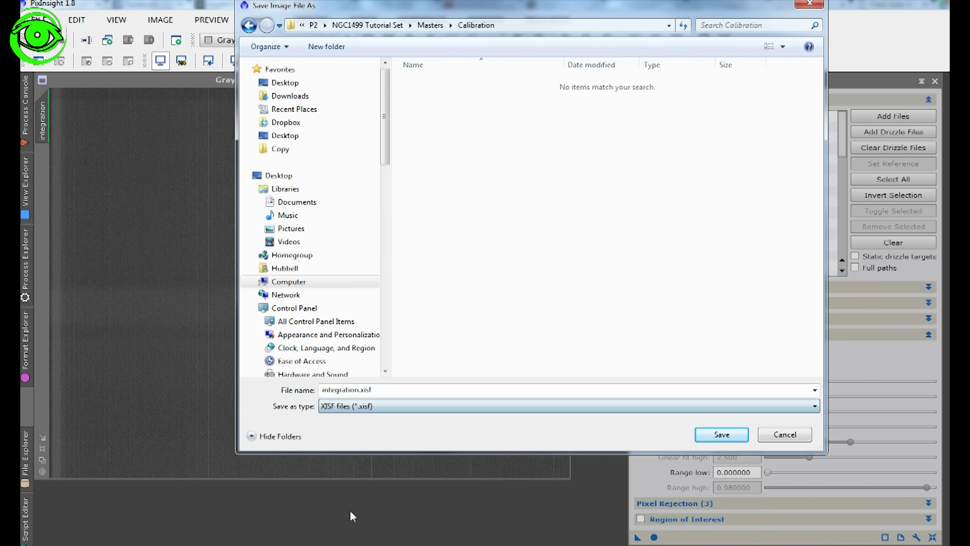
double_click(377, 387)
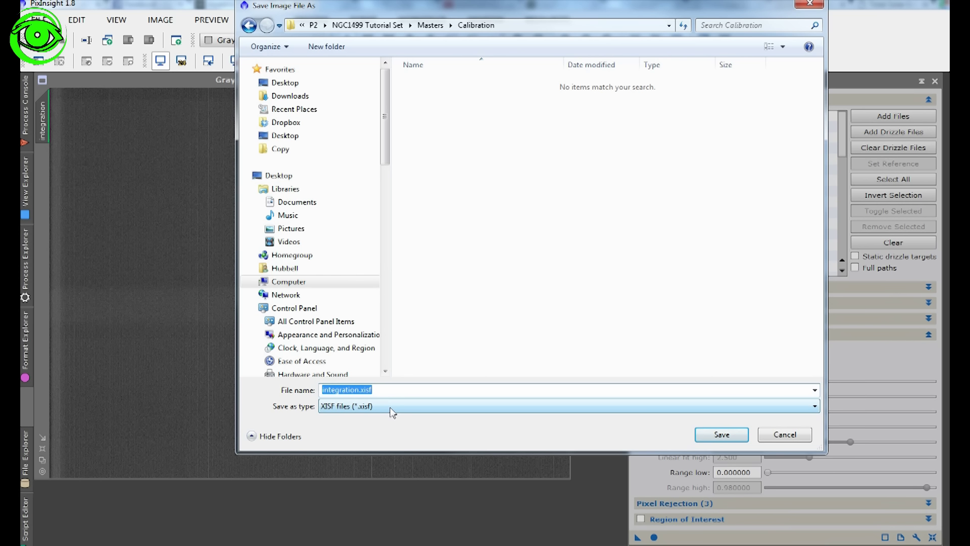
text(Bias)
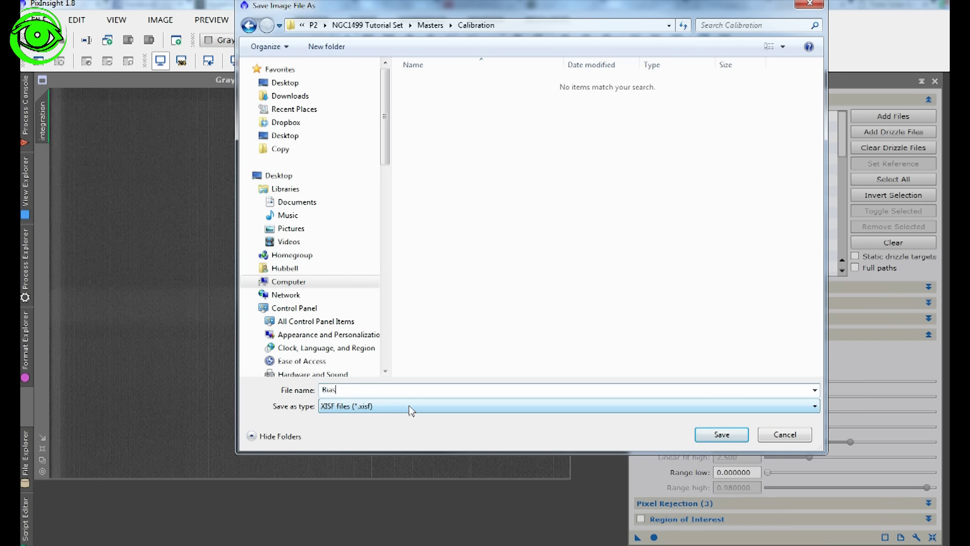
text(_Master)
click(733, 441)
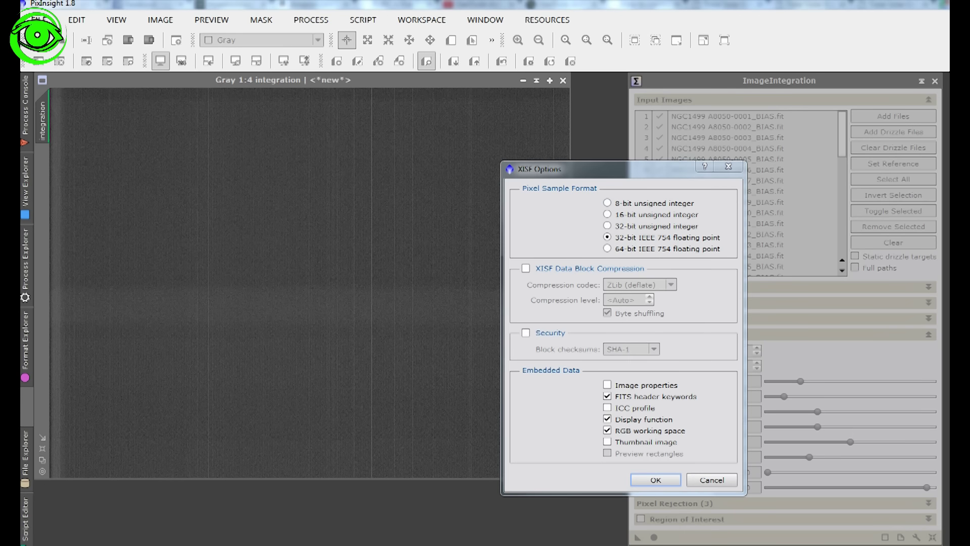
click(669, 479)
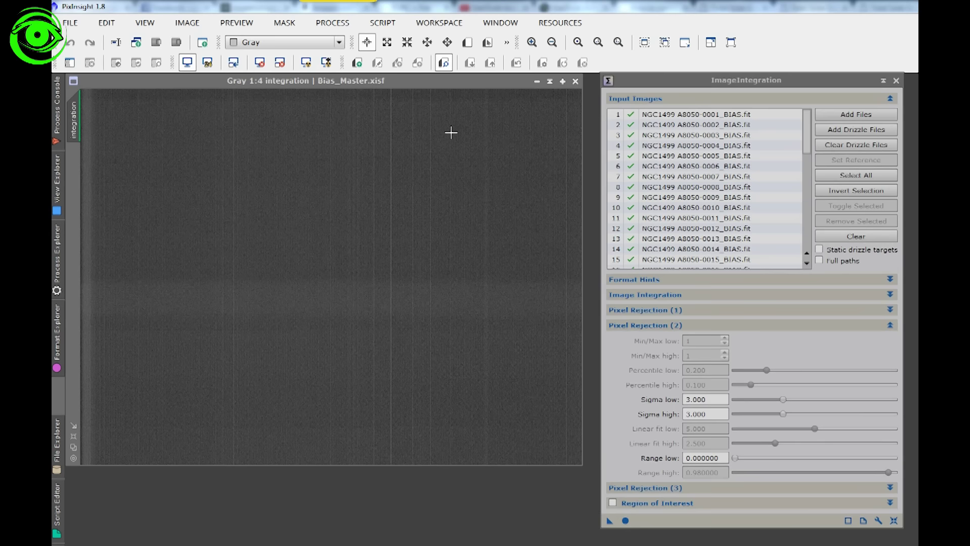
Close the saved master bias image and remove all bias frames from the ImageIntegration input list
click(362, 82)
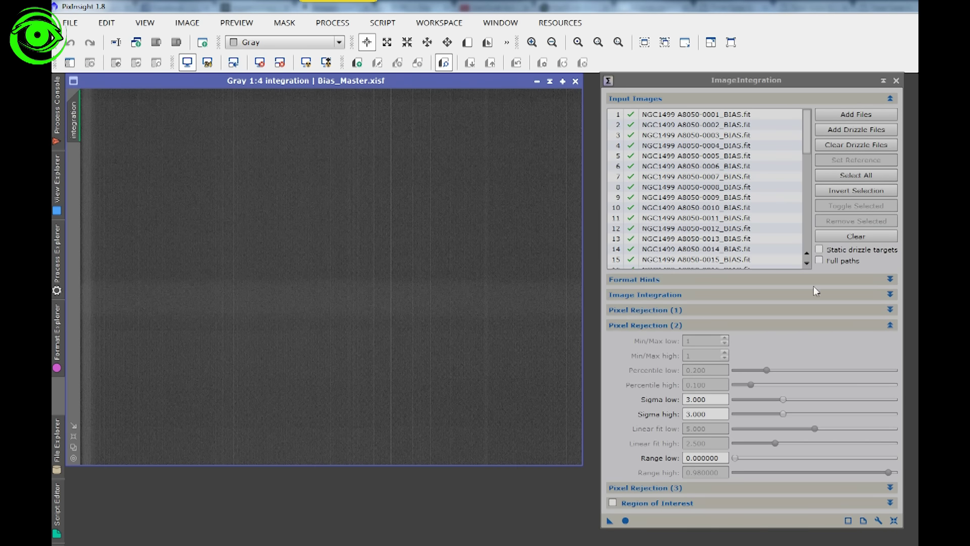
click(577, 84)
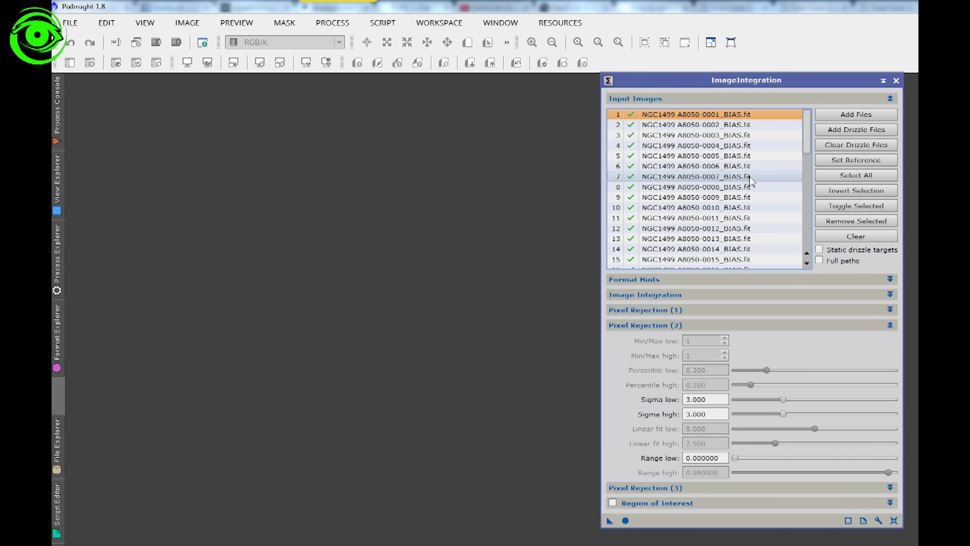
key(ctrl+a)
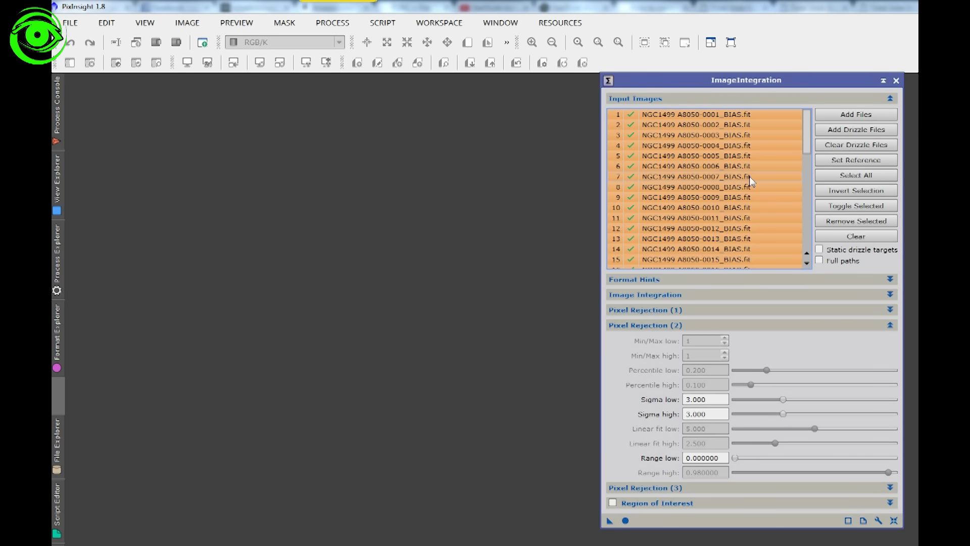
click(856, 221)
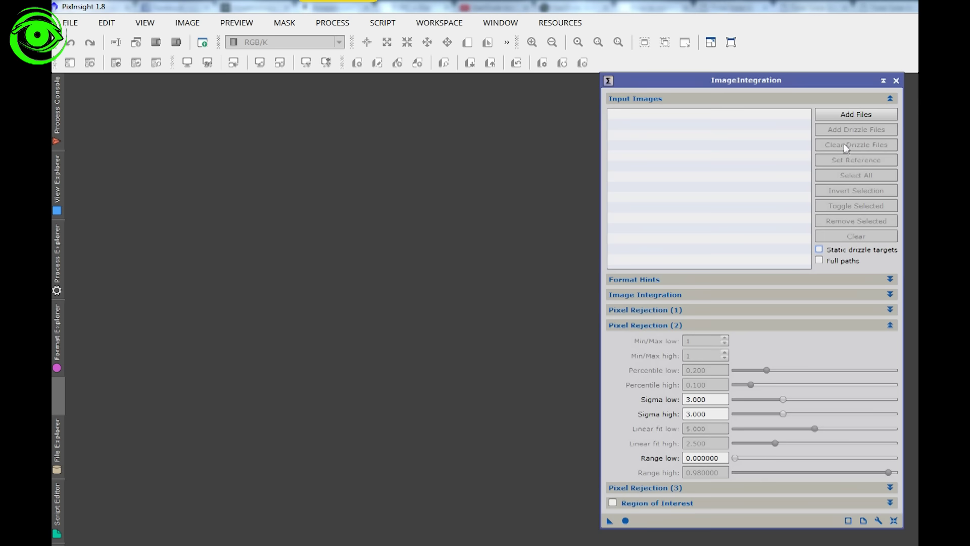
Add all dark frames from the tutorial set's Calibration\Darks folder to the ImageIntegration input list
click(843, 115)
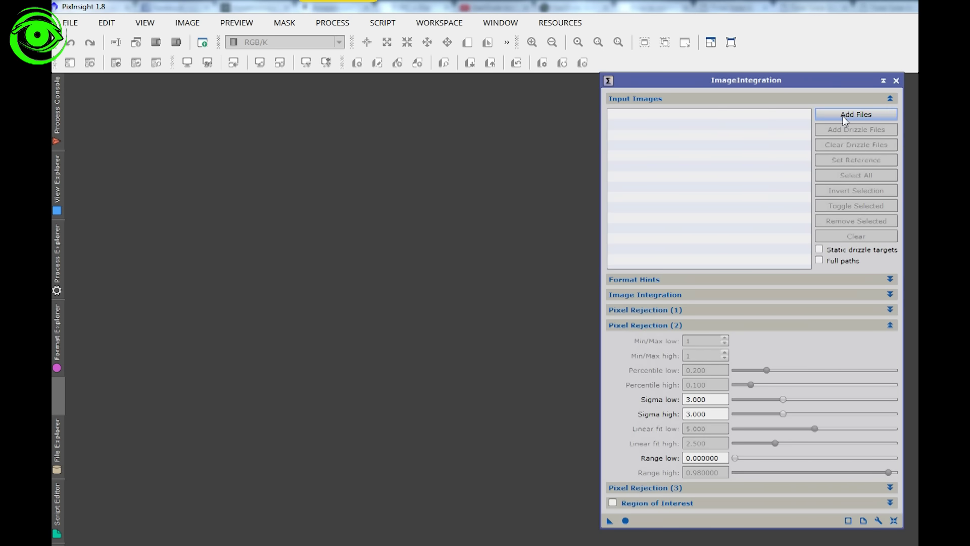
click(591, 27)
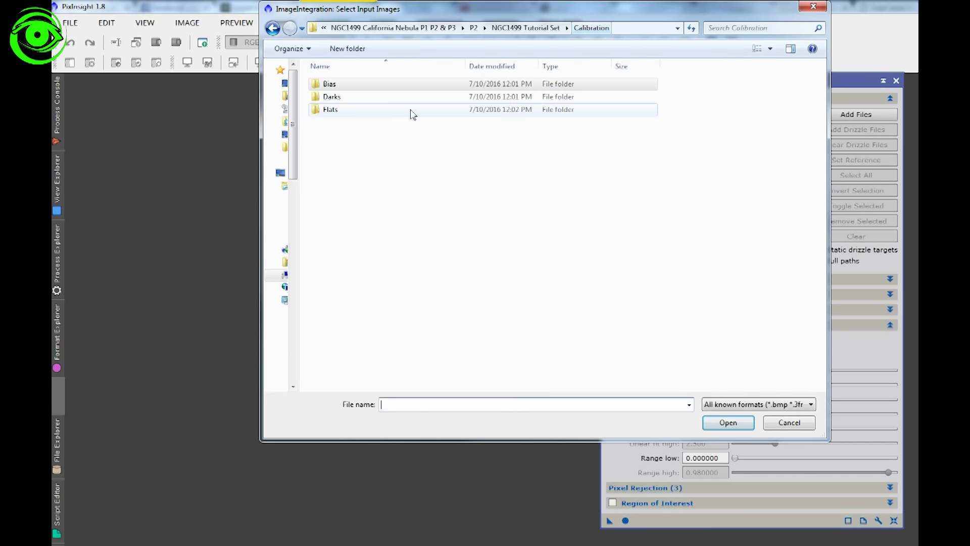
click(336, 99)
double_click(336, 98)
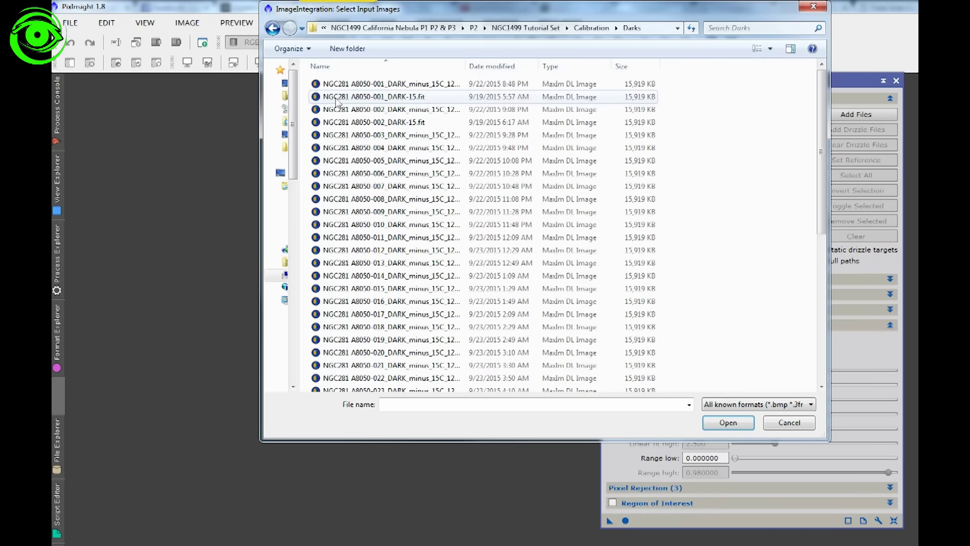
click(370, 83)
key(ctrl+a)
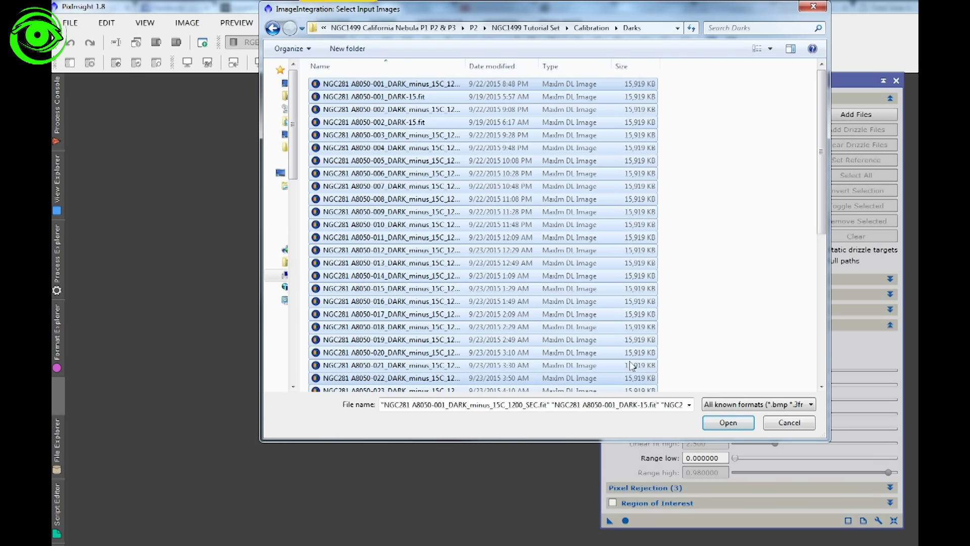
click(723, 423)
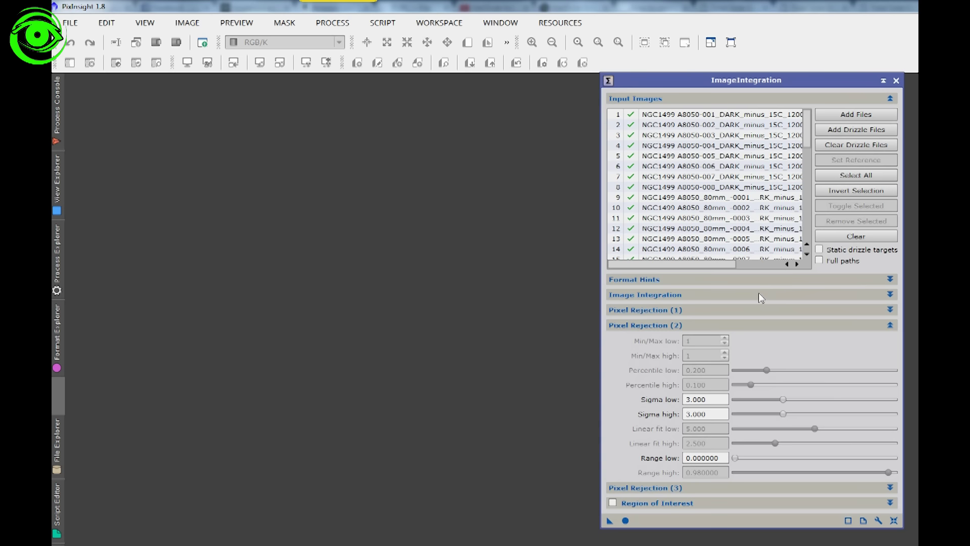
Review the image integration and pixel rejection settings, and run the integration of the dark frames
click(740, 296)
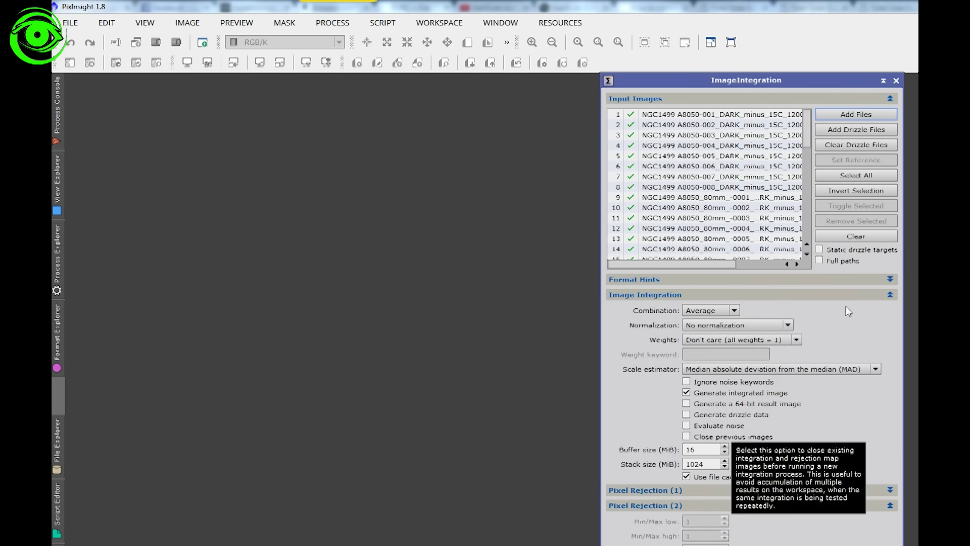
click(891, 297)
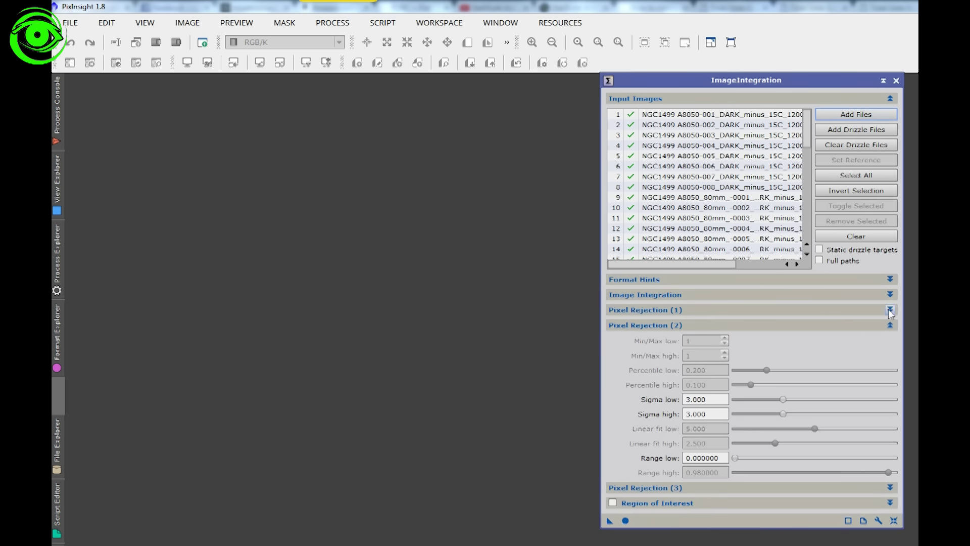
click(890, 310)
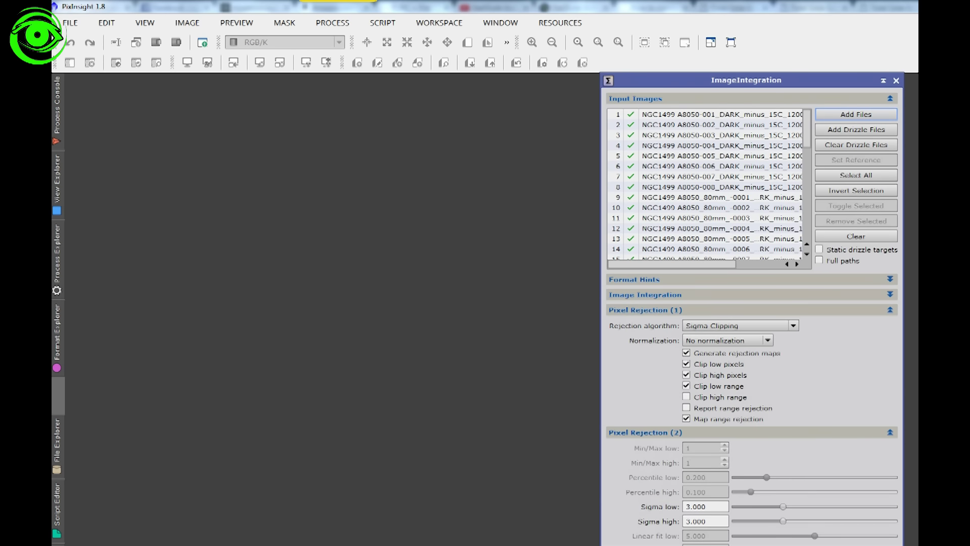
click(890, 310)
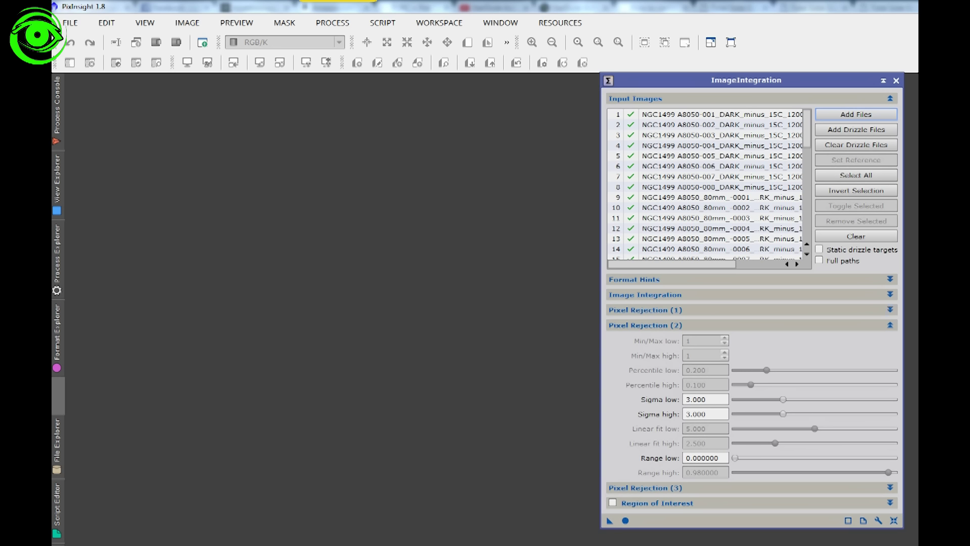
click(890, 309)
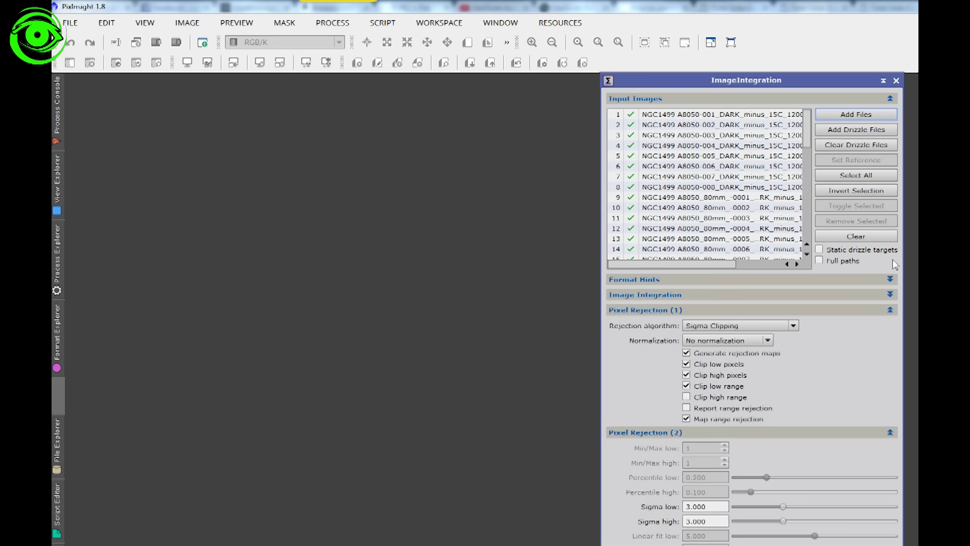
click(889, 310)
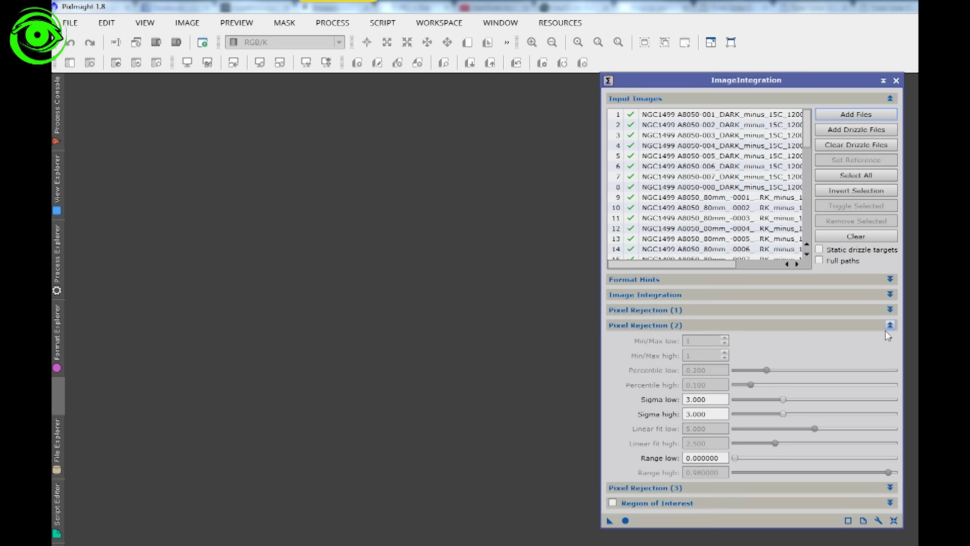
click(890, 324)
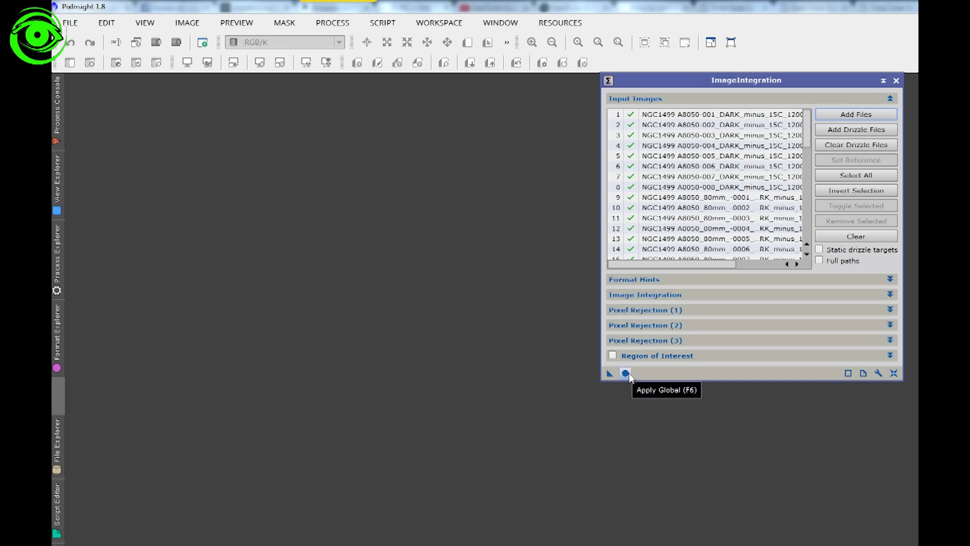
click(627, 374)
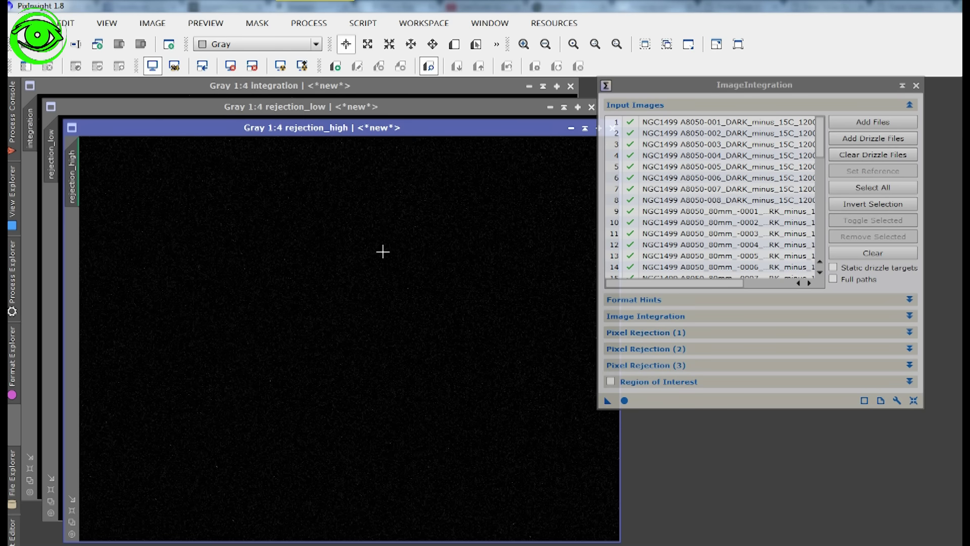
Inspect the rejected pixels in the rejection_high image at higher magnification and close the image
scroll(383, 251, down, 1)
scroll(379, 248, up, 11)
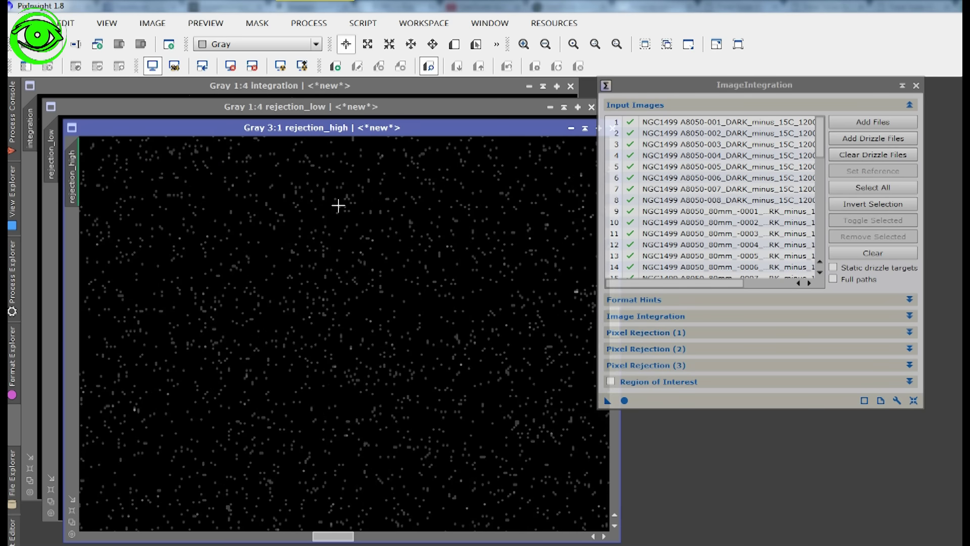
scroll(338, 205, down, 3)
drag(518, 129, 459, 129)
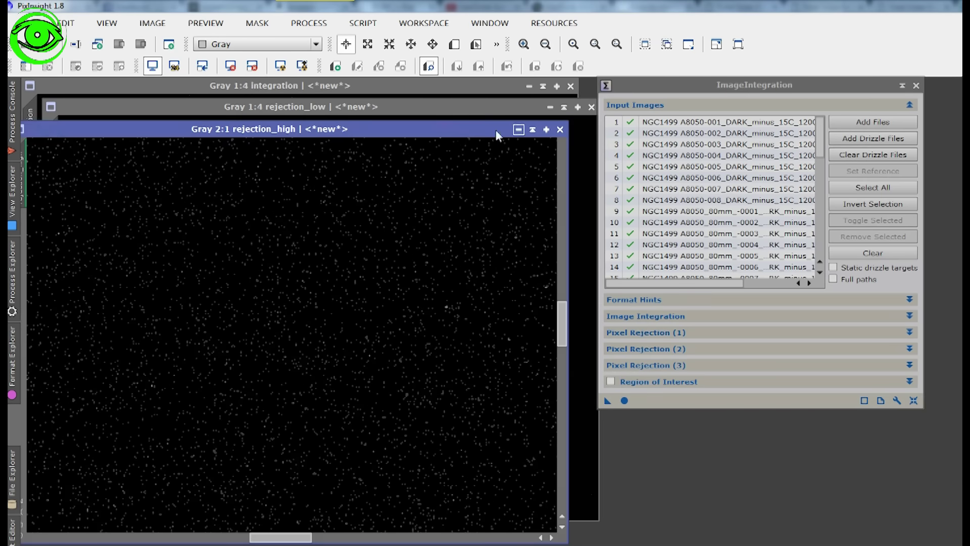
click(560, 128)
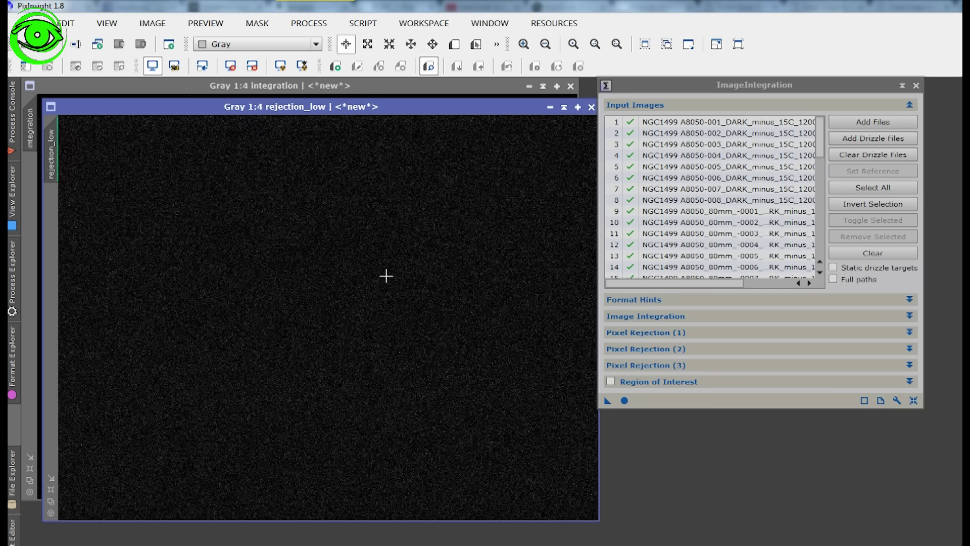
Inspect the rejected pixels in the rejection_low image at higher magnification and close the image
scroll(386, 276, up, 4)
scroll(345, 271, down, 2)
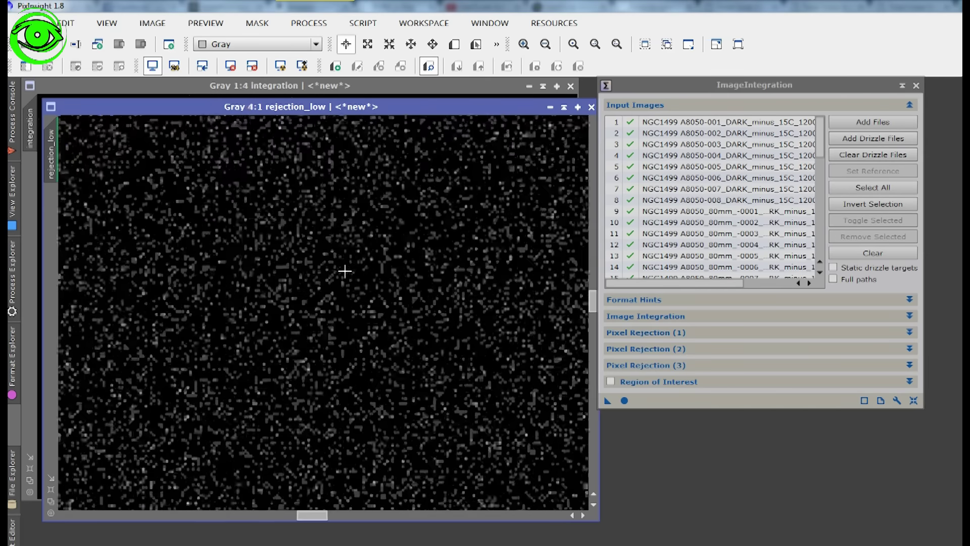
click(592, 107)
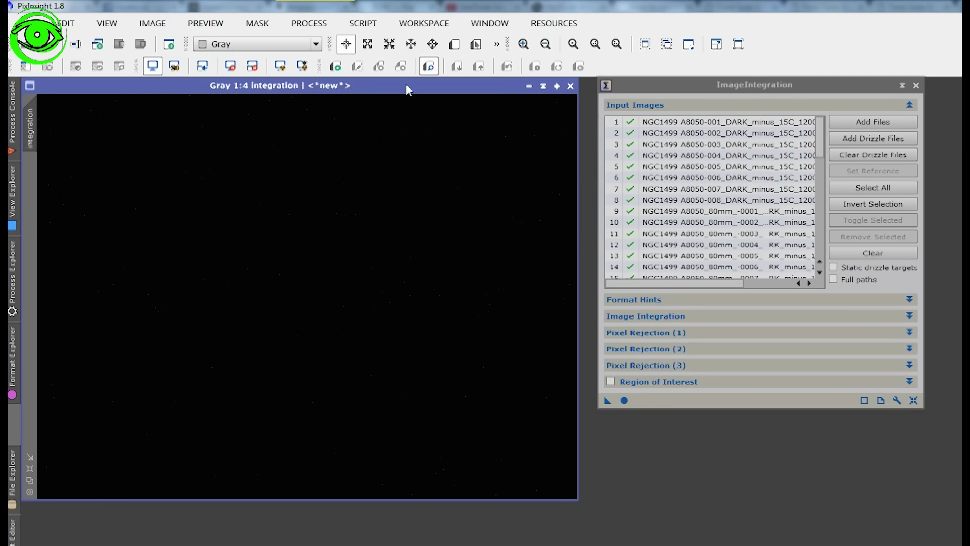
Apply an automatic screen stretch to the dark integration image and inspect its noise pattern
key(ctrl+a)
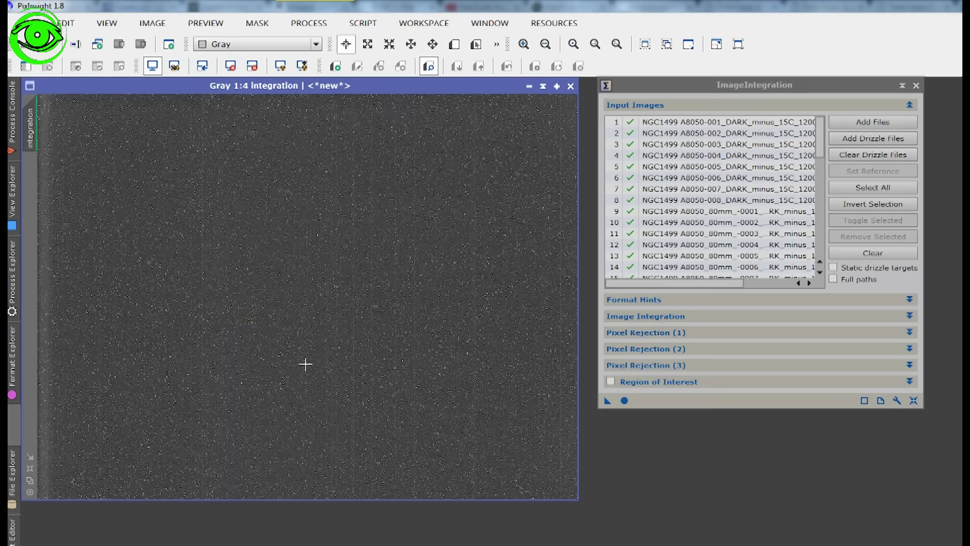
scroll(276, 248, up, 2)
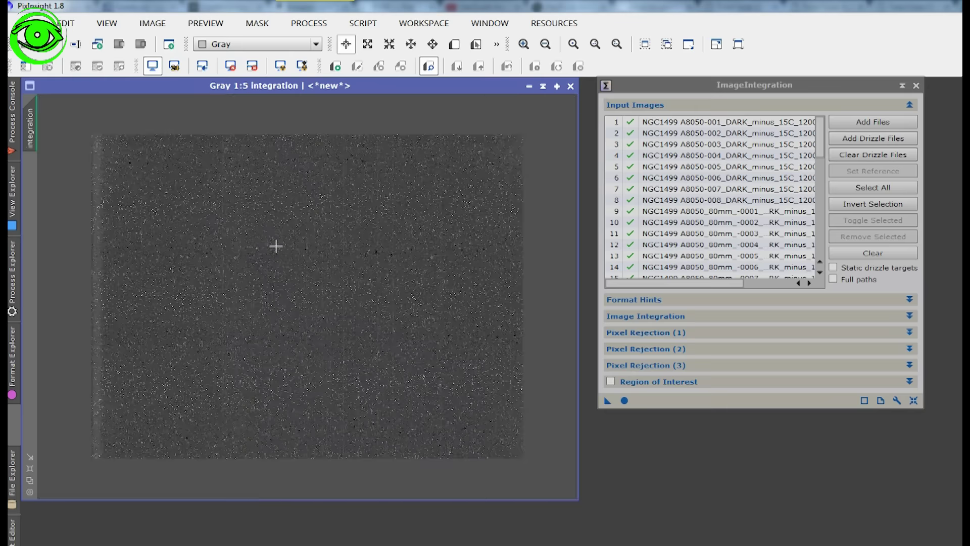
scroll(276, 248, up, 1)
scroll(275, 248, down, 3)
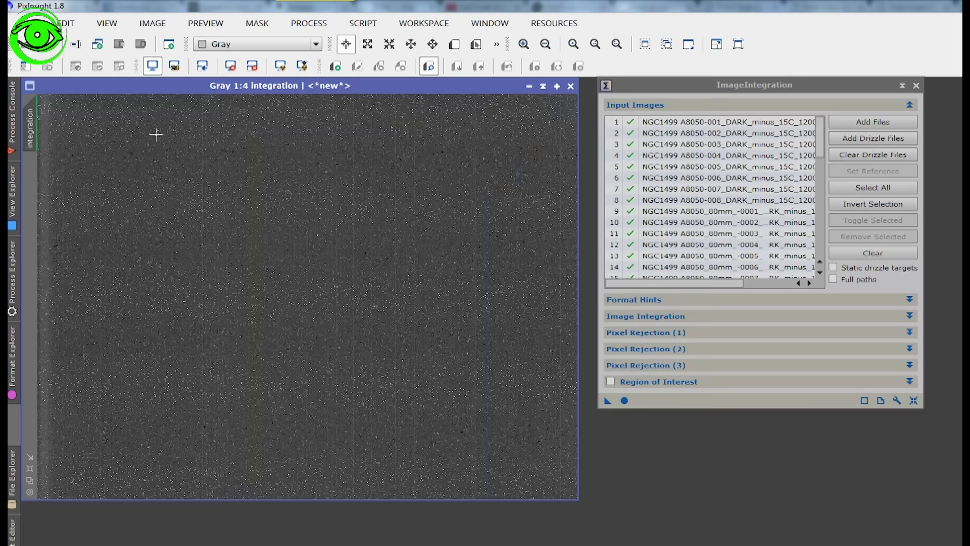
Save the integration image as Dark_Master.xisf in the Masters\Calibration folder, accepting 32-bit IEEE 754 floating point and the other default XISF options
click(40, 22)
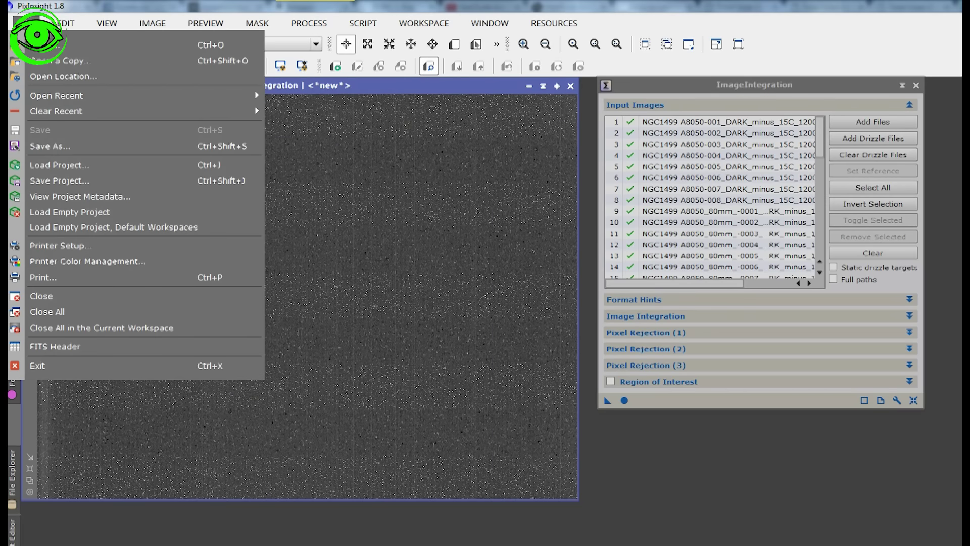
click(38, 147)
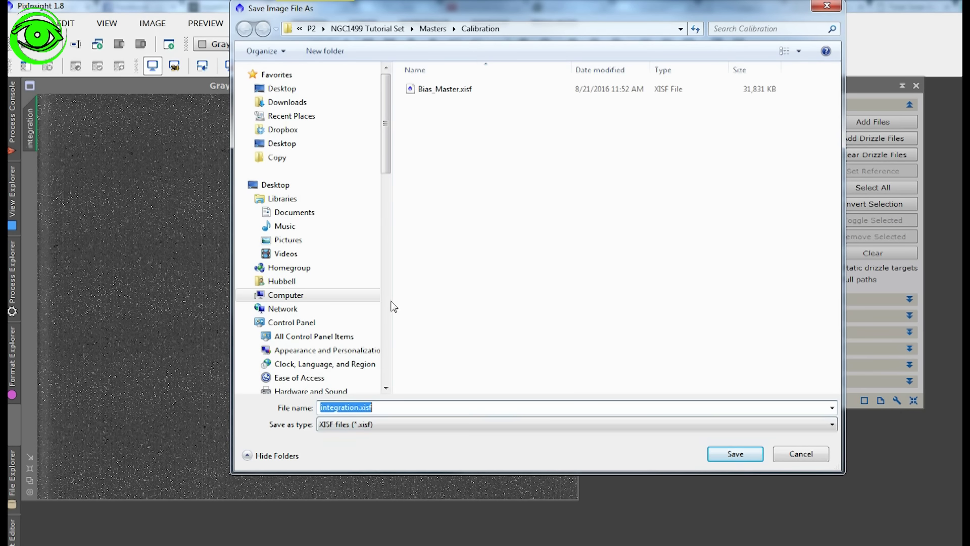
click(438, 89)
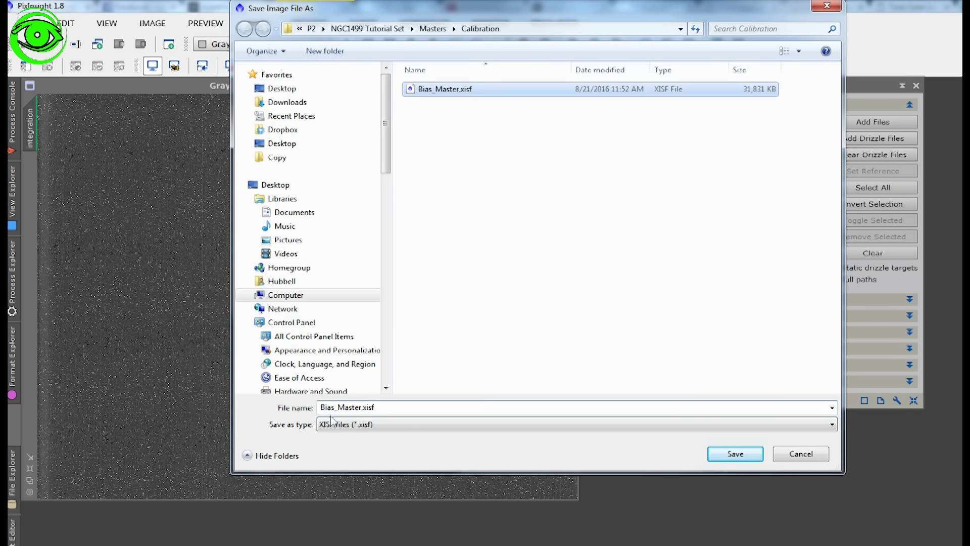
key(Right)
key(Left)
key(Left)
key(Left)
key(Left)
key(Left)
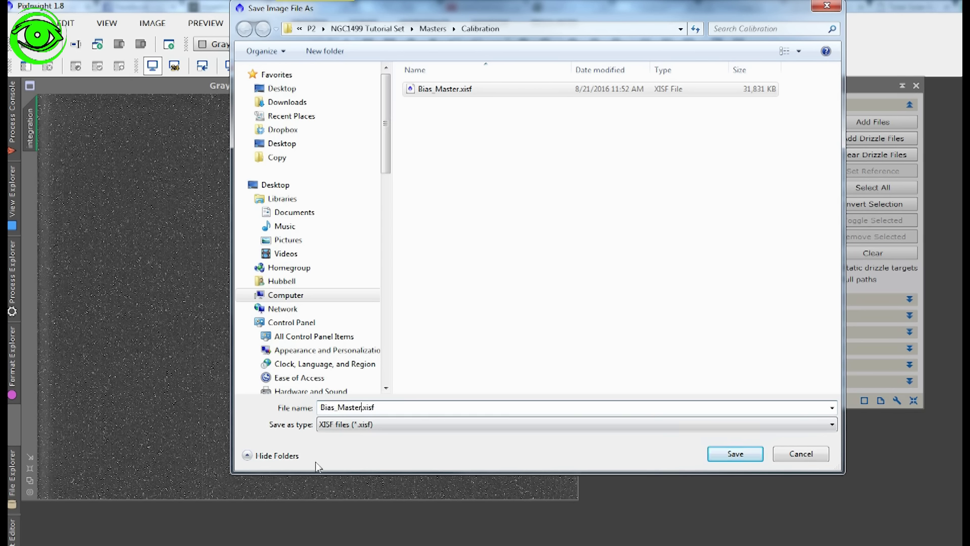
key(BackSpace)
key(BackSpace)
key(BackSpace)
key(BackSpace)
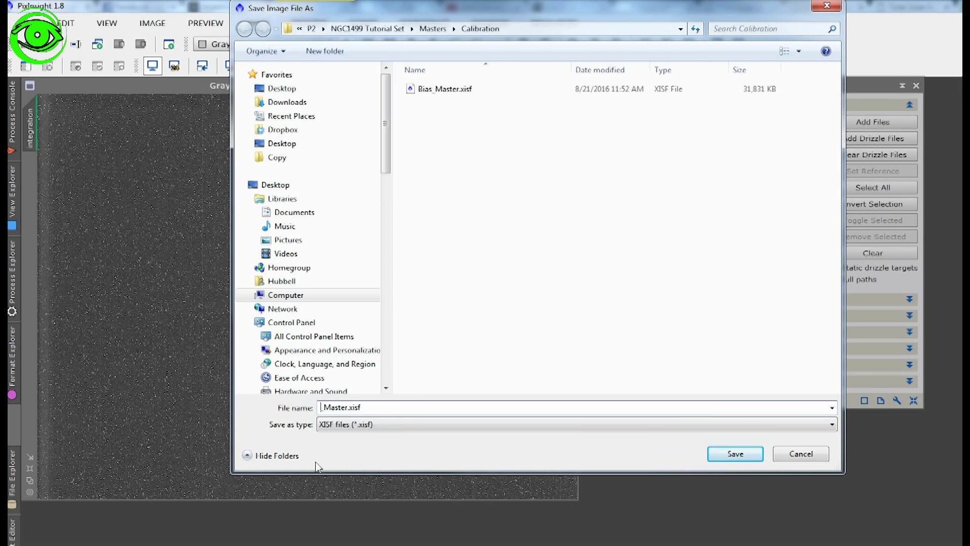
text(Dark)
click(734, 454)
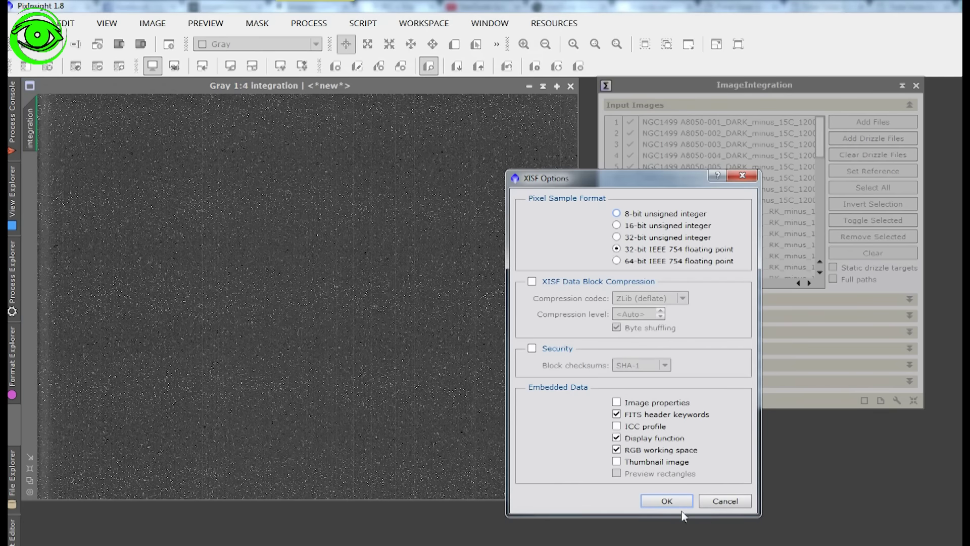
click(669, 502)
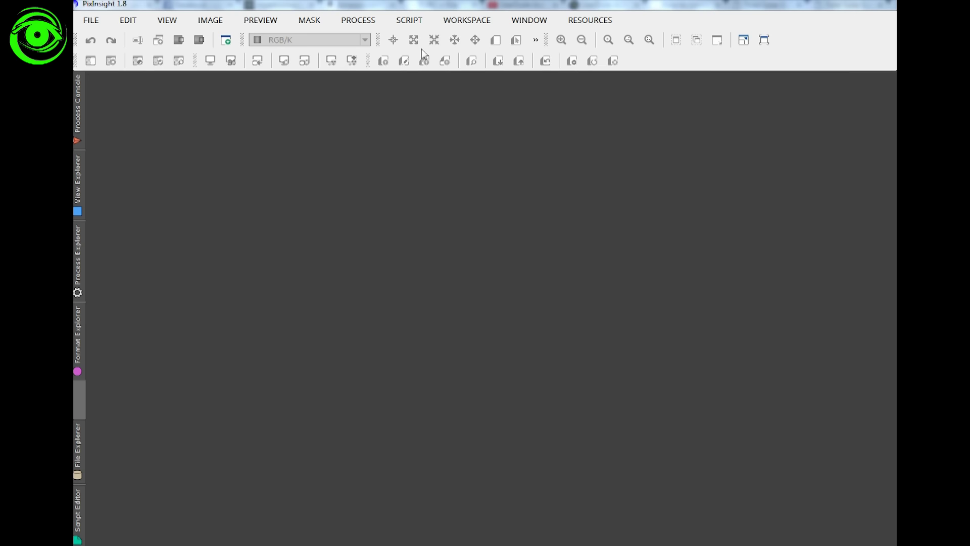
Open the ImageCalibration process and clear all existing frames from its target list
click(357, 21)
mouse_move(493, 40)
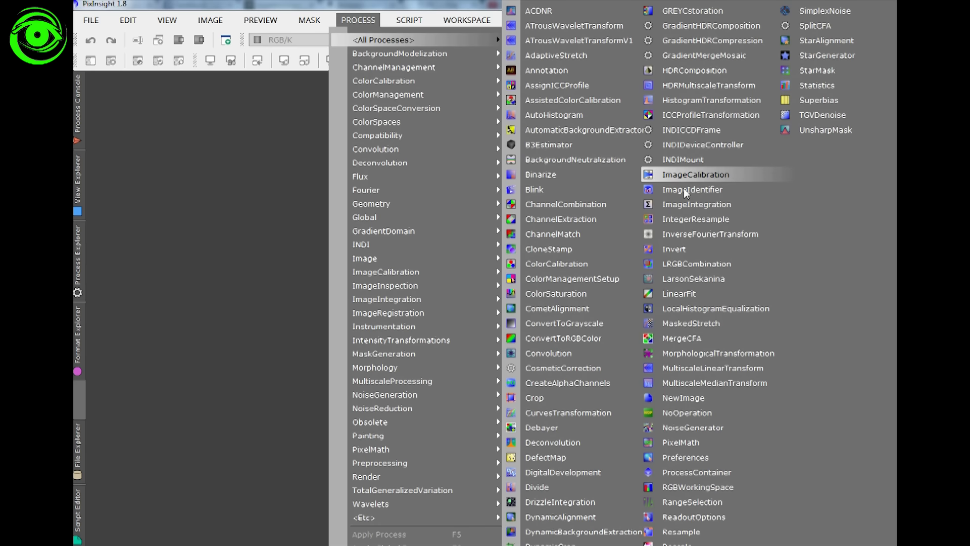
click(675, 174)
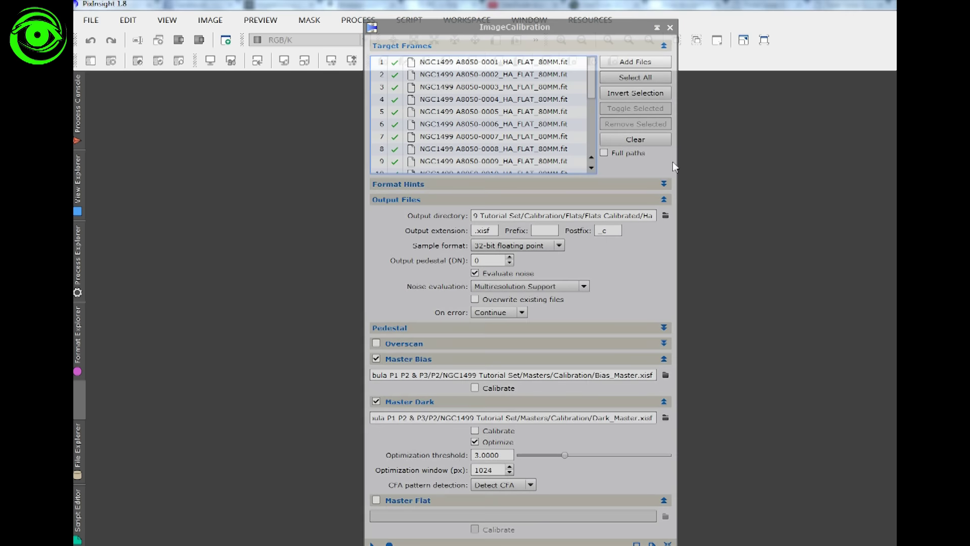
drag(516, 26, 470, 24)
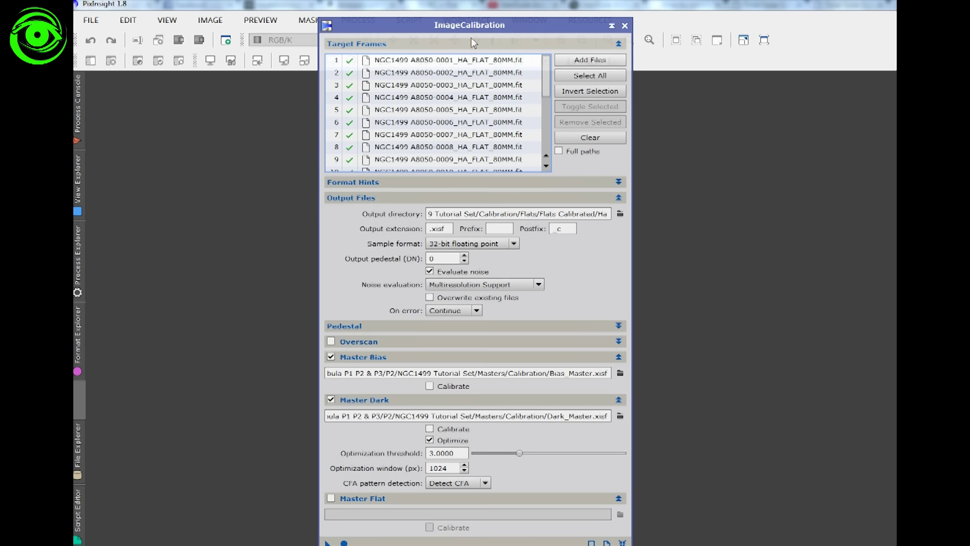
click(473, 60)
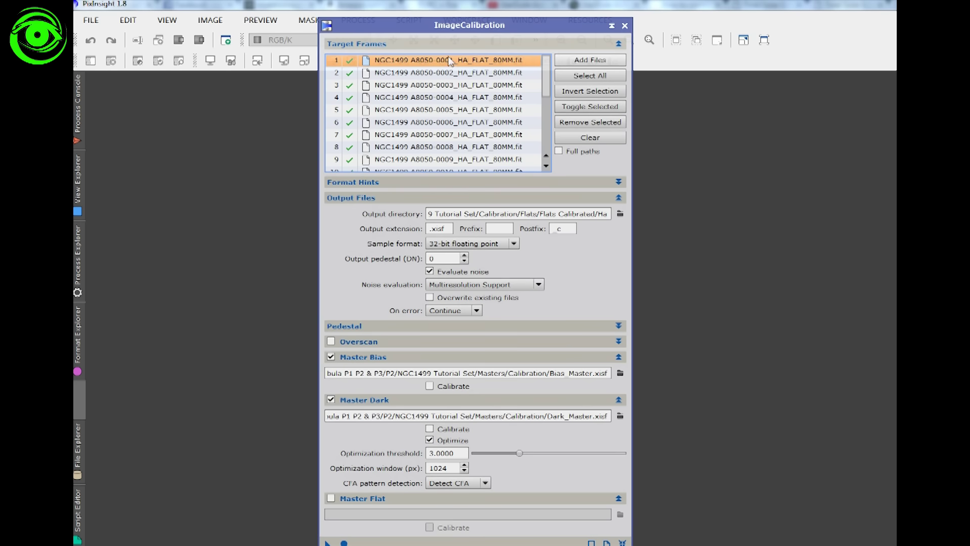
key(ctrl+a)
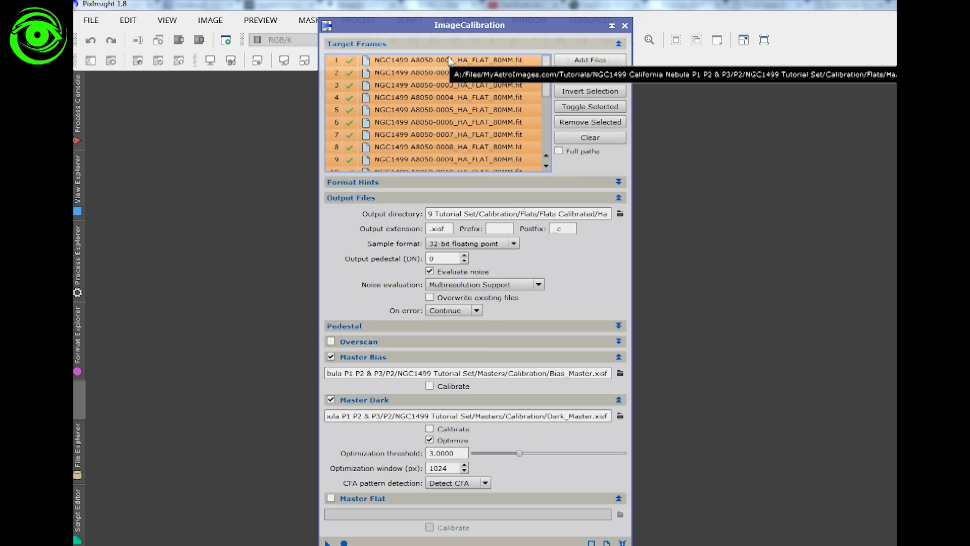
click(574, 136)
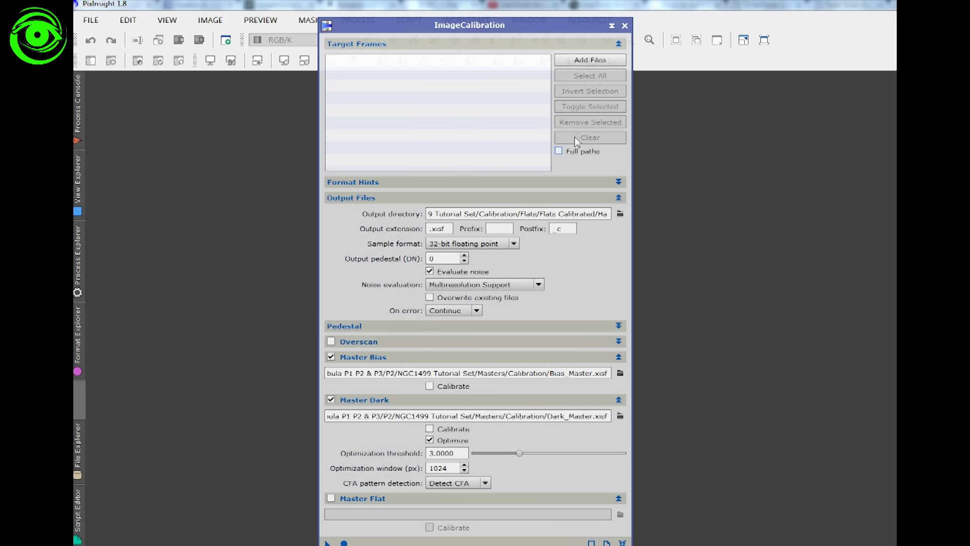
click(487, 71)
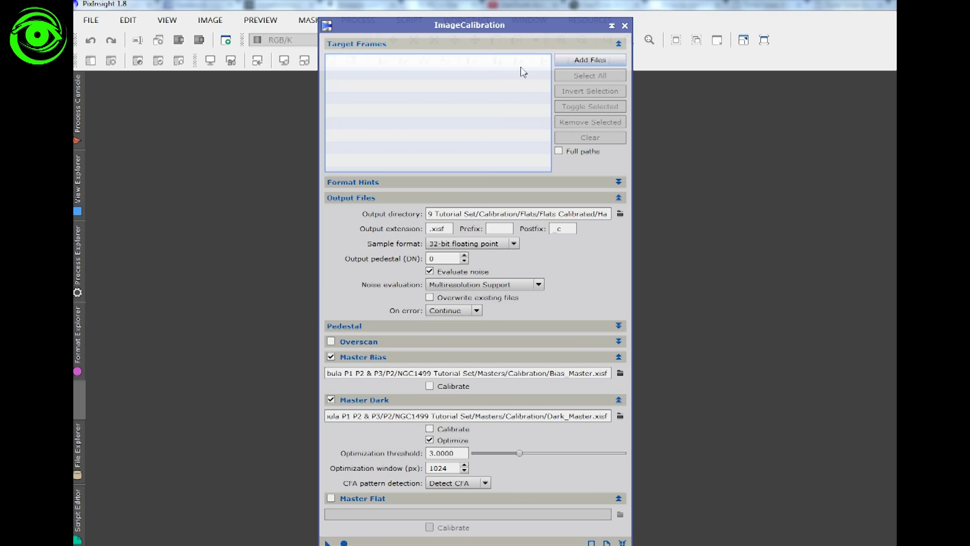
Add all the Ha flat frames, 0001 to 0020, to the ImageCalibration target frames
click(597, 64)
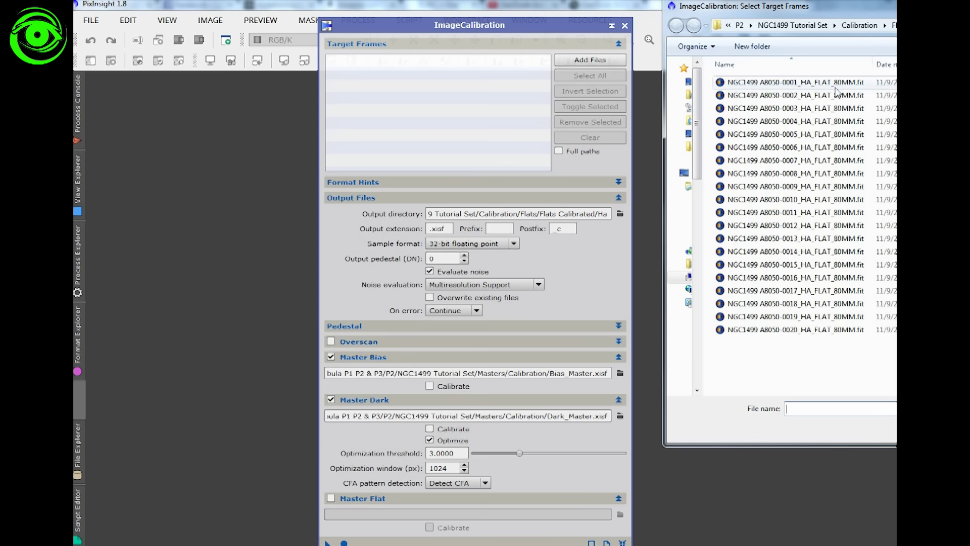
click(796, 82)
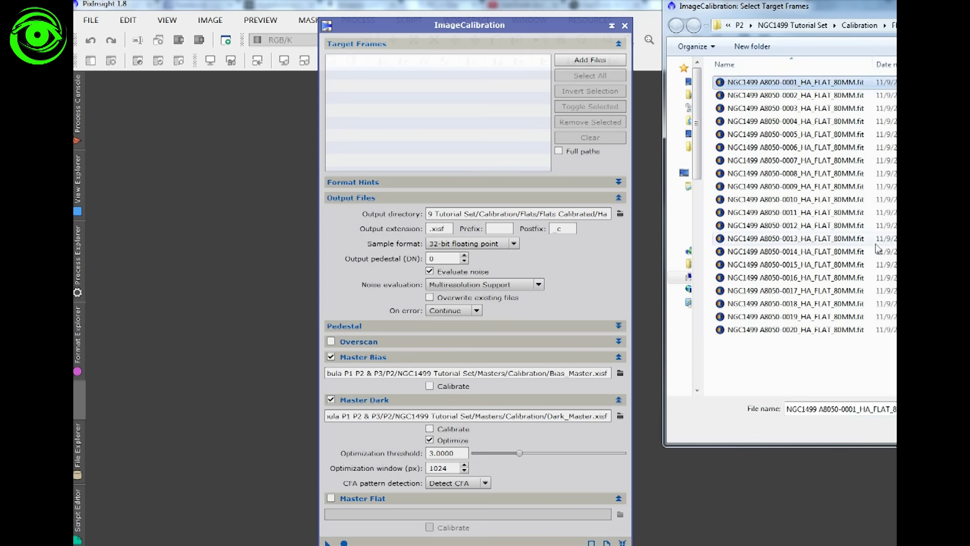
shift+click(798, 329)
key(Return)
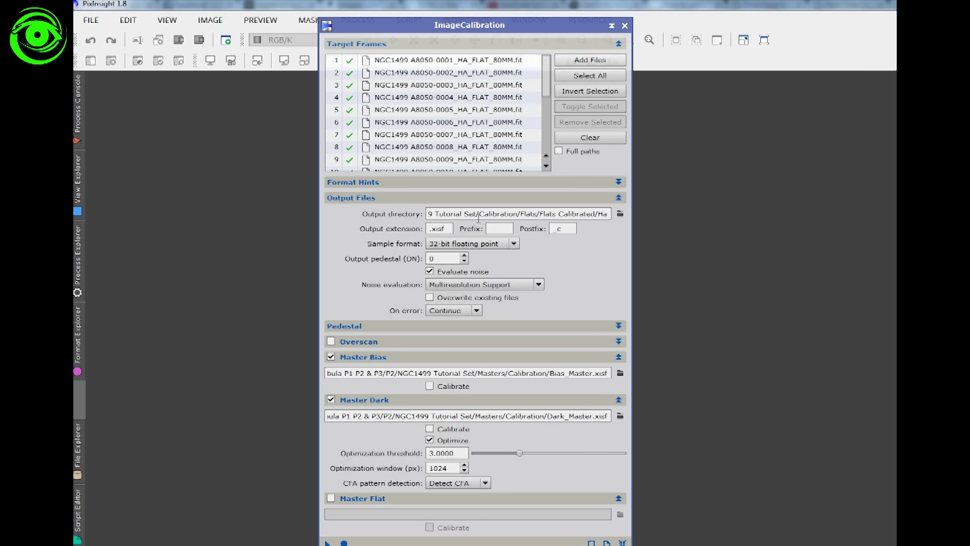
Set the output directory to Calibration\Flats\Flats Calibrated\Ha and view the master bias file selection without replacing Bias_Master.xisf
click(620, 214)
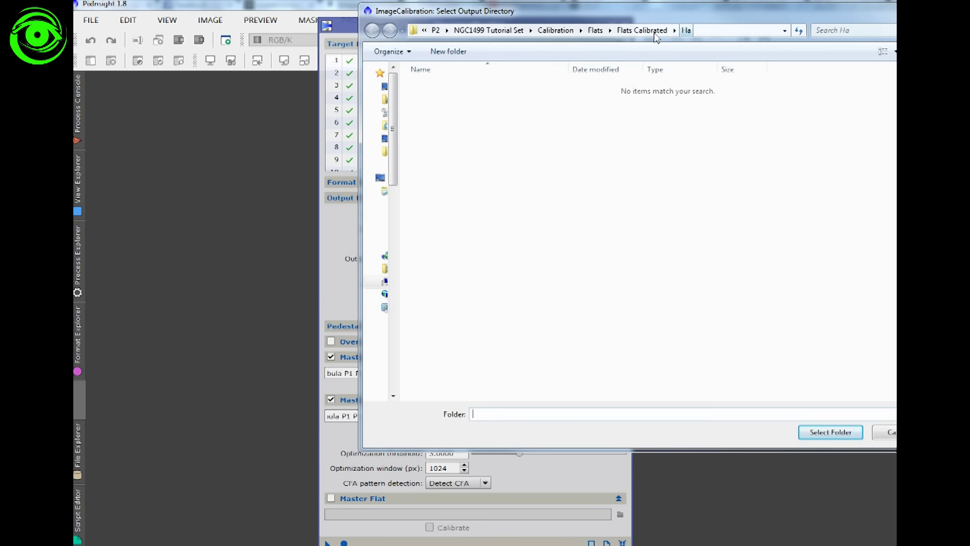
click(816, 433)
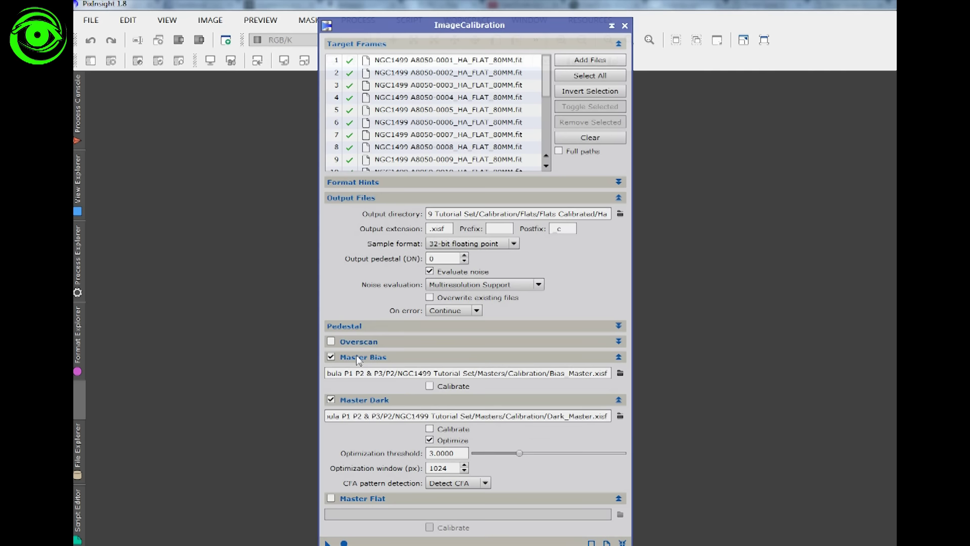
click(621, 373)
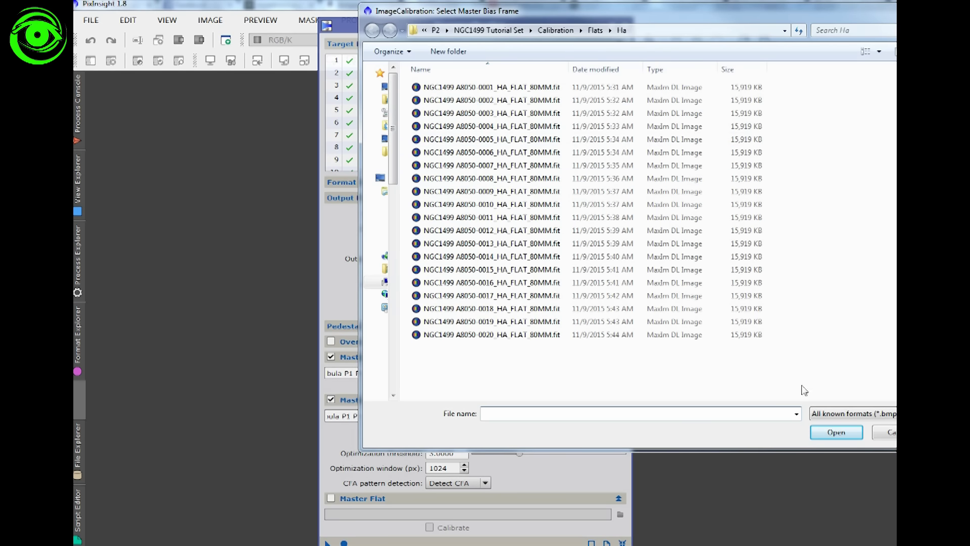
click(884, 432)
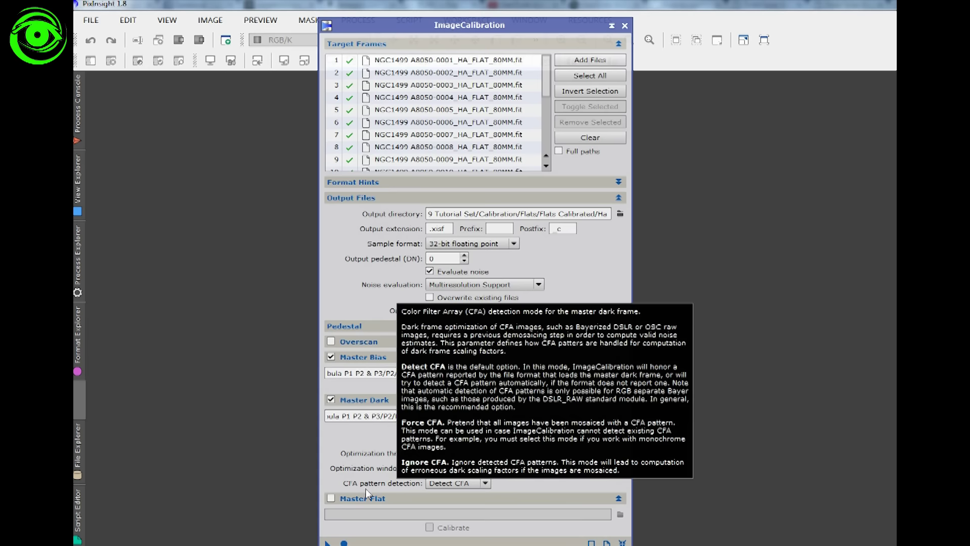
Try to run the calibration of the Ha flats with Master Flat enabled and no flat file assigned
click(332, 499)
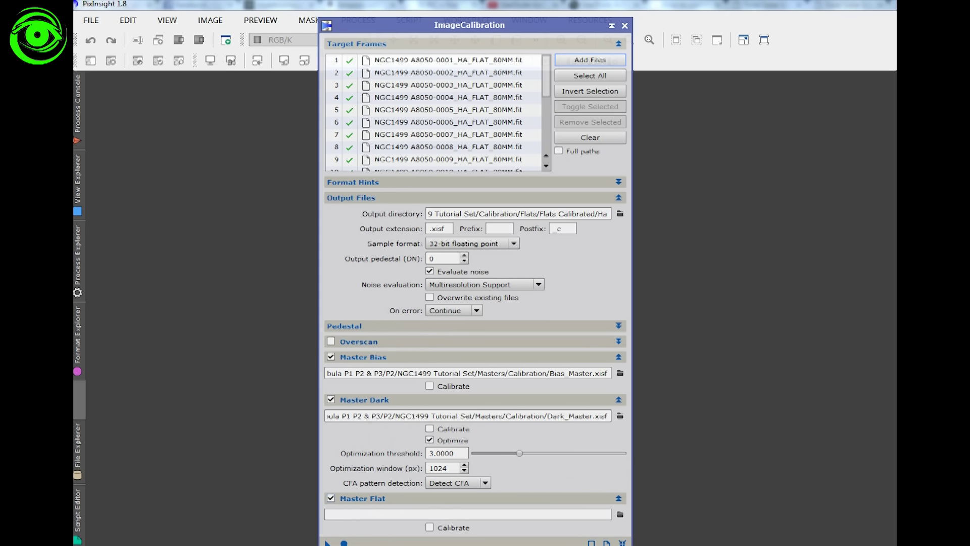
drag(399, 28, 424, 9)
click(369, 523)
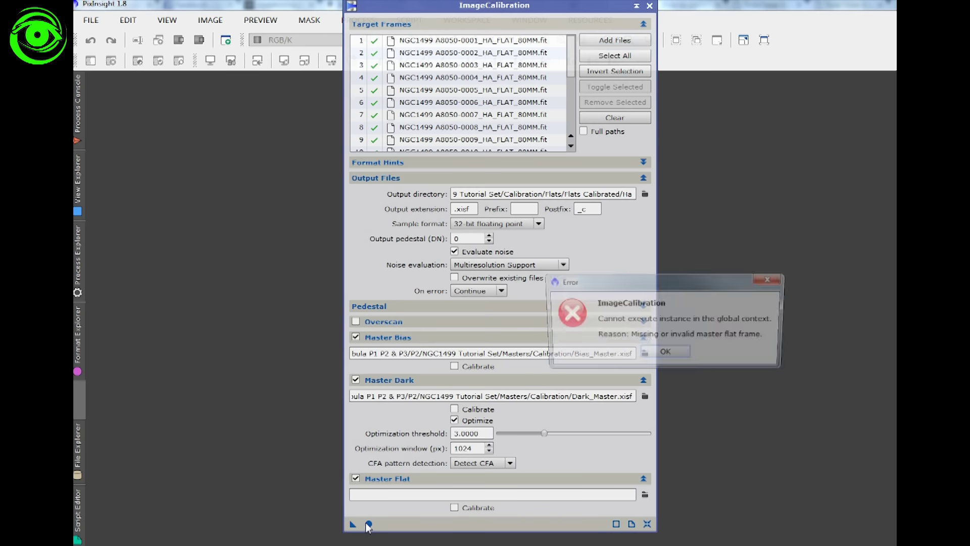
drag(611, 279, 469, 256)
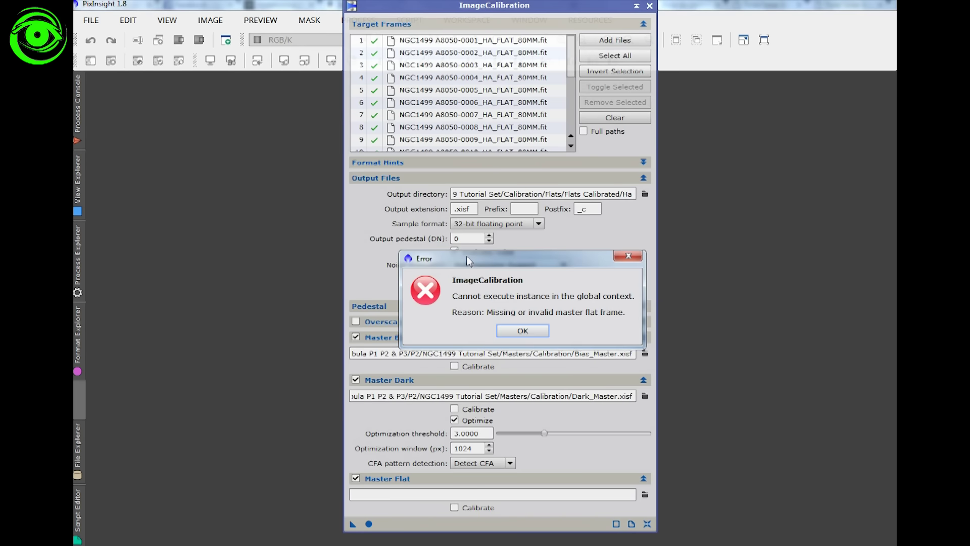
click(525, 333)
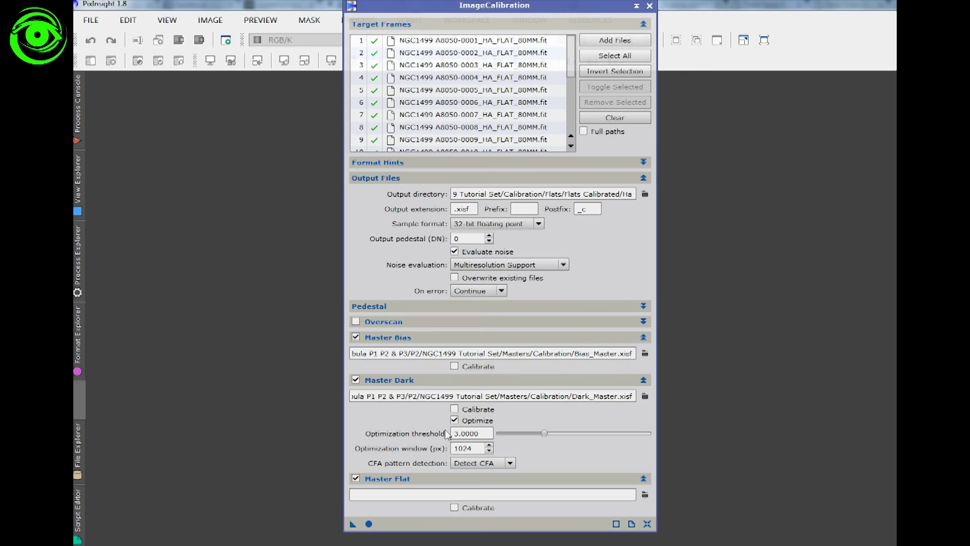
Disable Master Flat and run the calibration of the Ha flats with the master bias and master dark
click(357, 479)
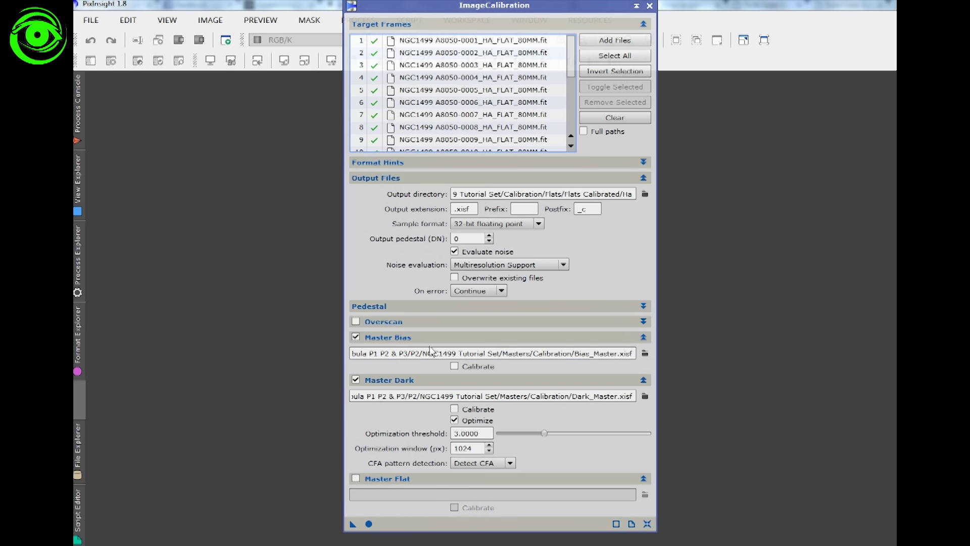
click(369, 524)
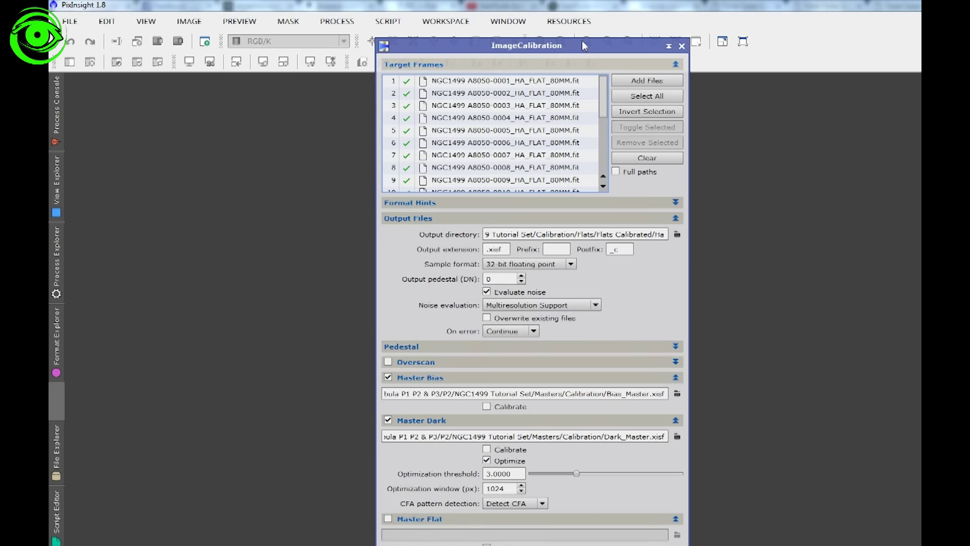
Remove all the Ha flat frames from the ImageCalibration target frames
click(525, 81)
key(ctrl+a)
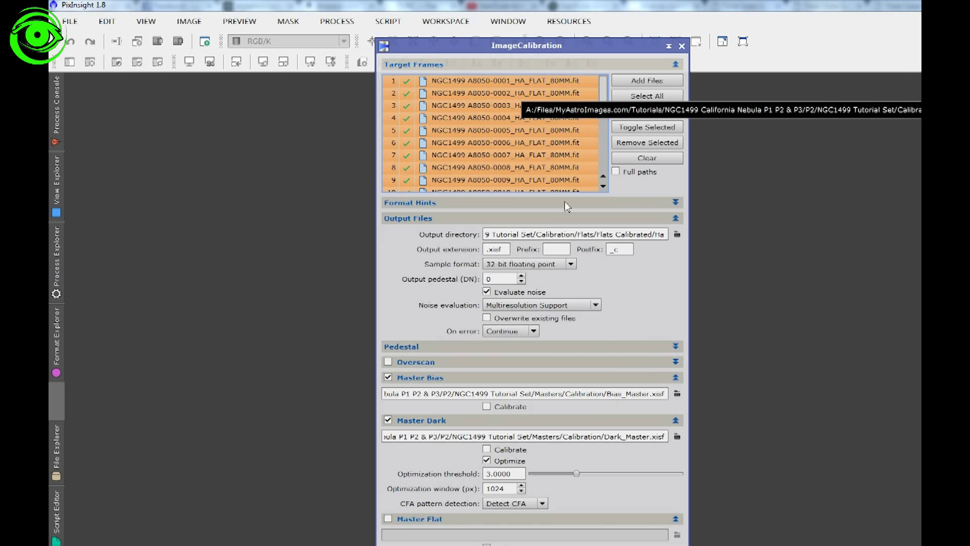
click(661, 146)
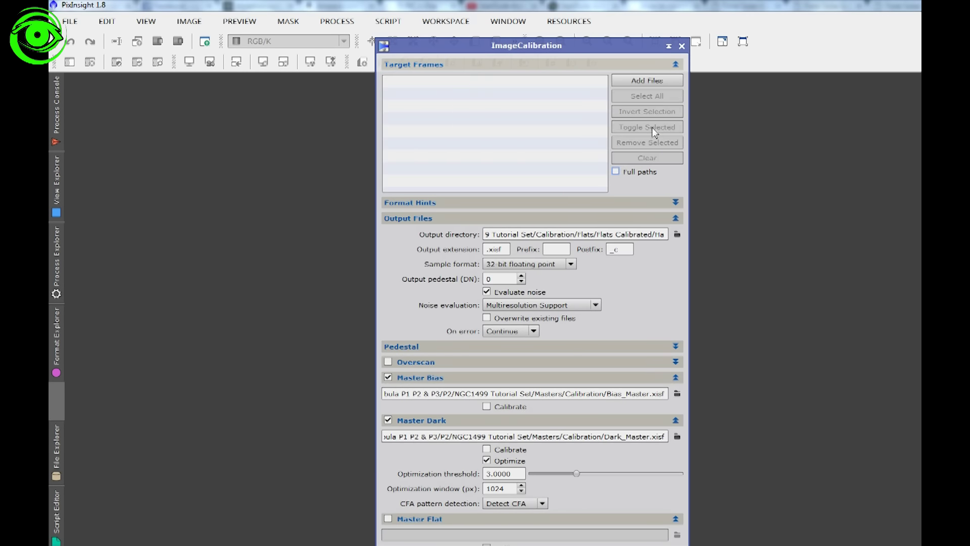
Add all the SII flat frames, 0001 to 0020, from Calibration\Flats\SII to the ImageCalibration target frames
click(658, 82)
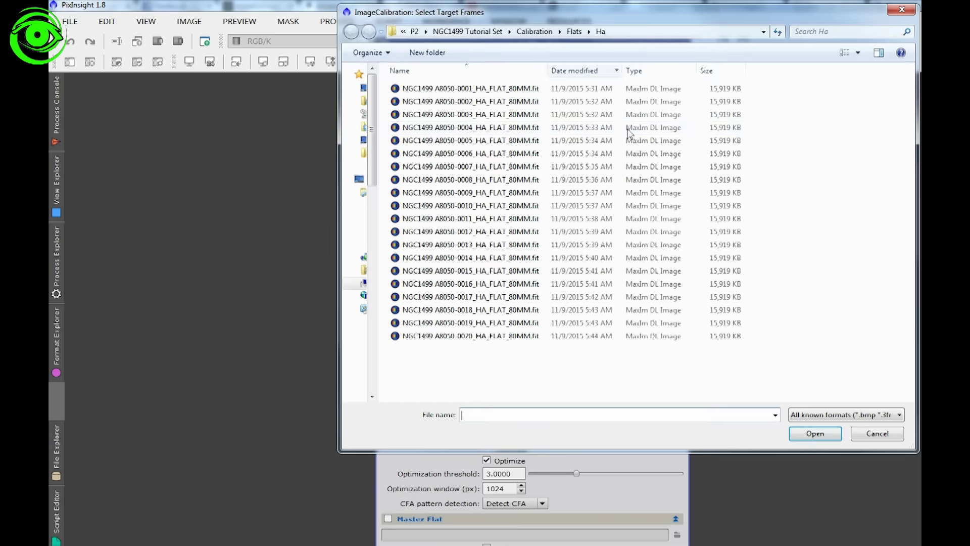
click(574, 33)
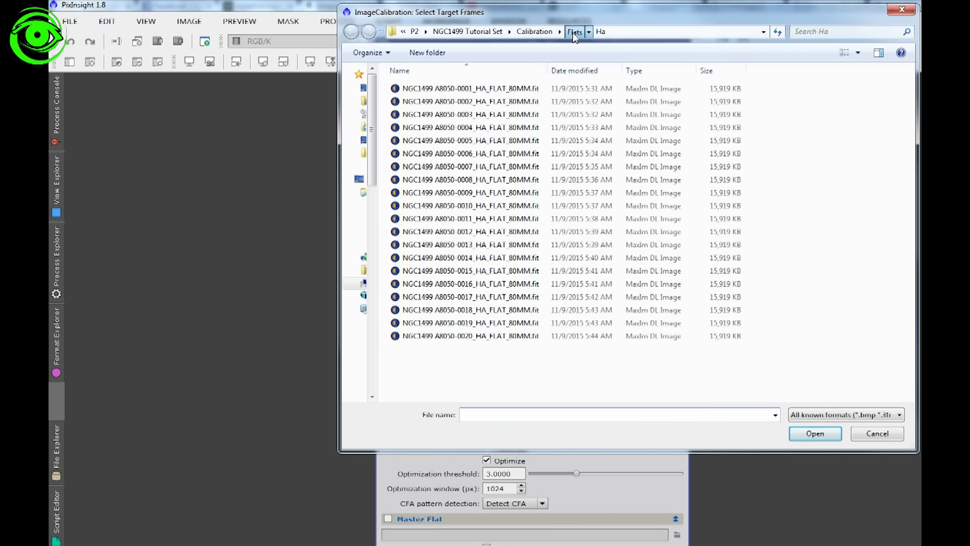
click(408, 119)
double_click(408, 119)
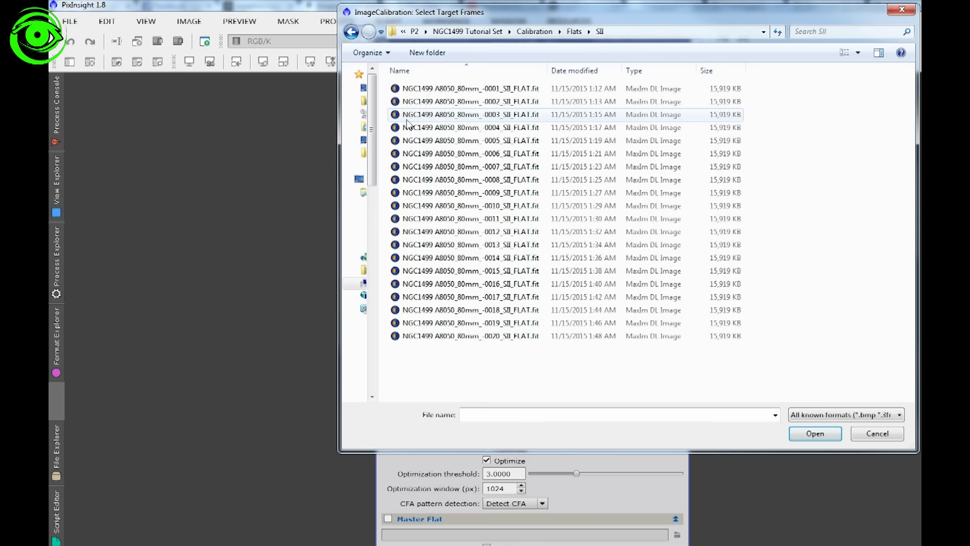
click(485, 92)
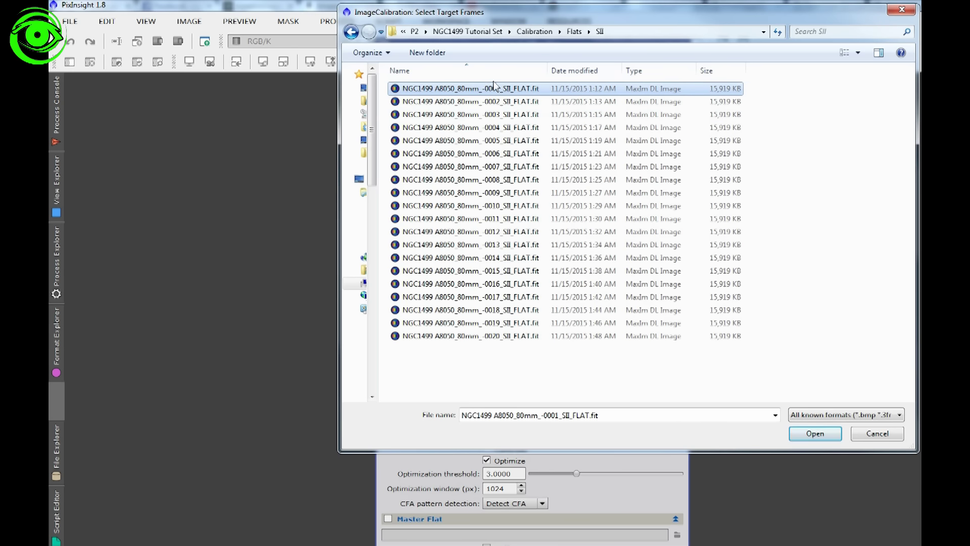
key(ctrl+a)
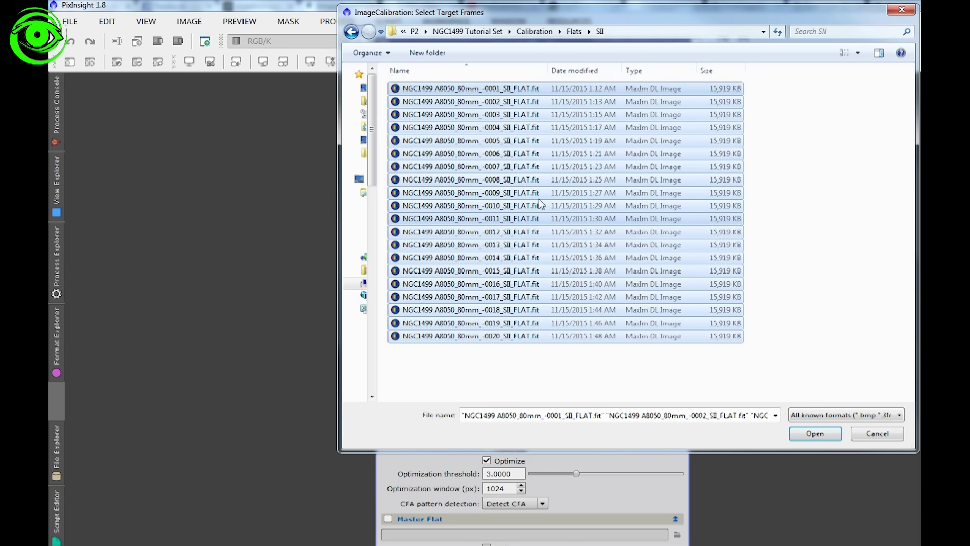
click(818, 435)
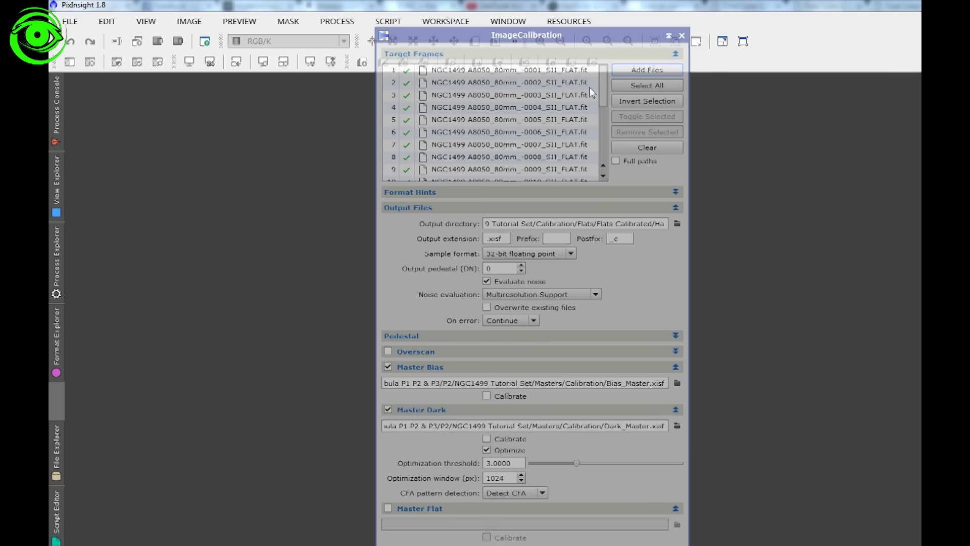
Set the output directory to Calibration\Flats\Flats Calibrated\SII and run the calibration of the SII flats with the master bias and master dark
drag(538, 34, 540, 16)
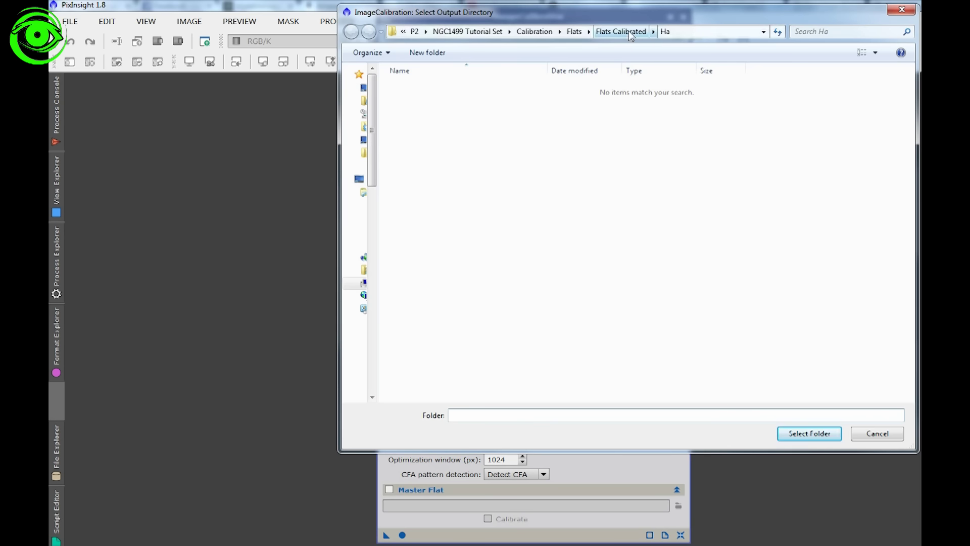
drag(621, 12, 450, 24)
click(455, 47)
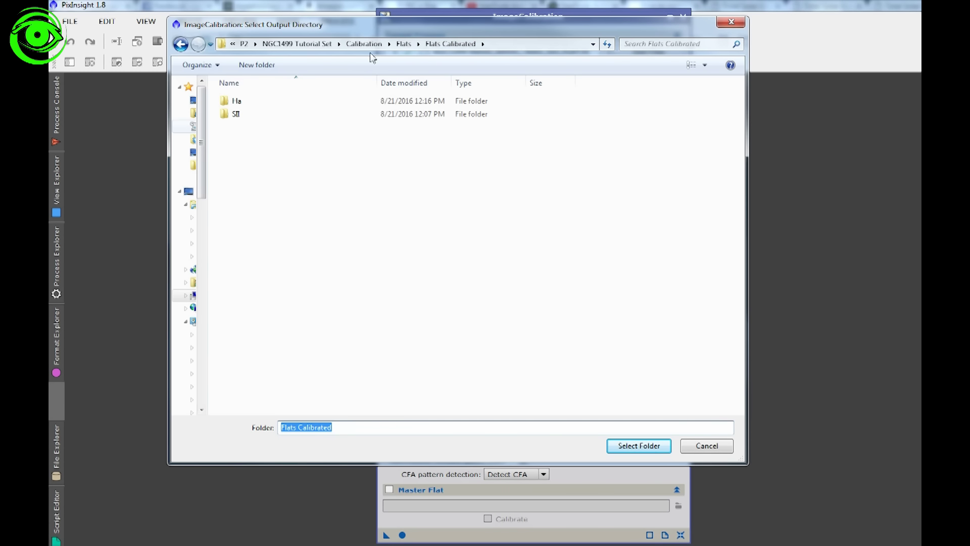
double_click(234, 116)
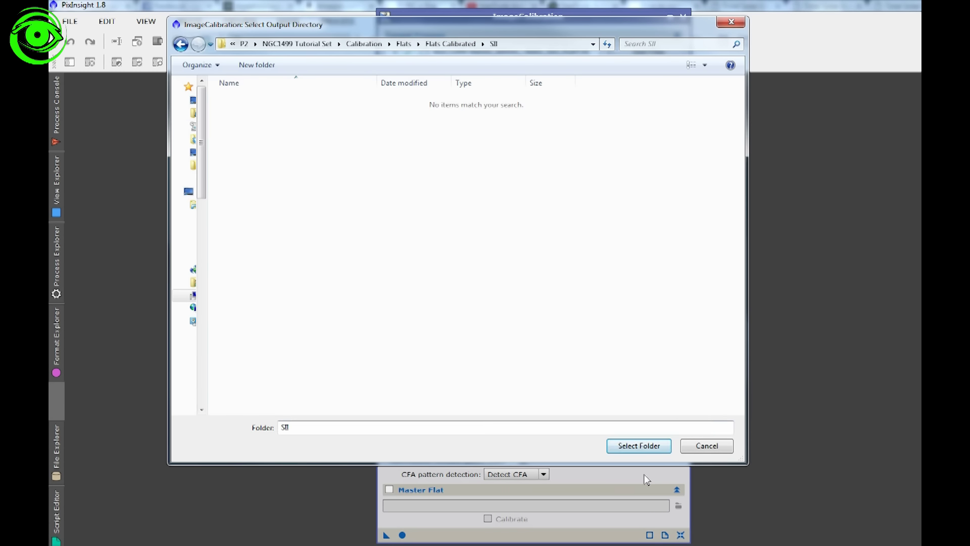
click(639, 447)
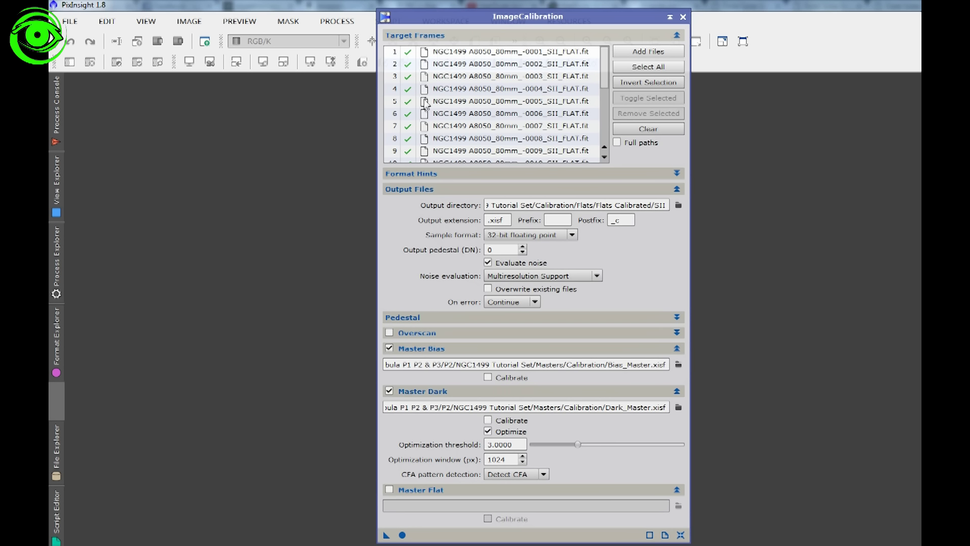
drag(463, 20, 476, 9)
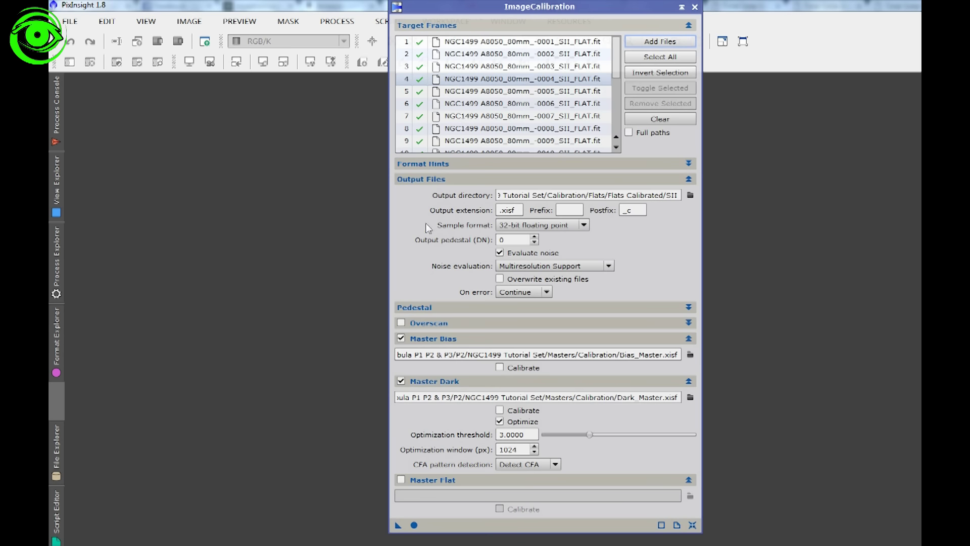
click(414, 525)
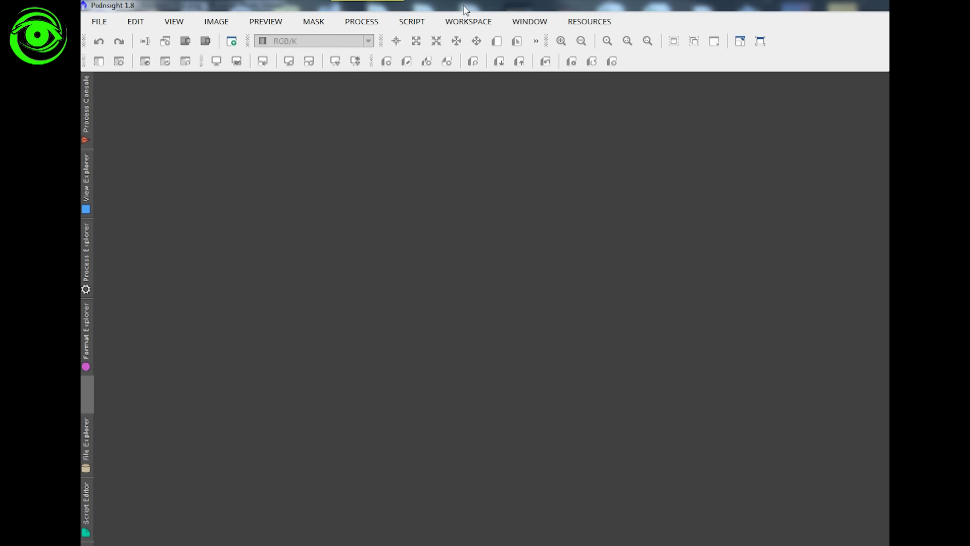
Open the ImageIntegration process and remove all the images already in its input list
click(380, 24)
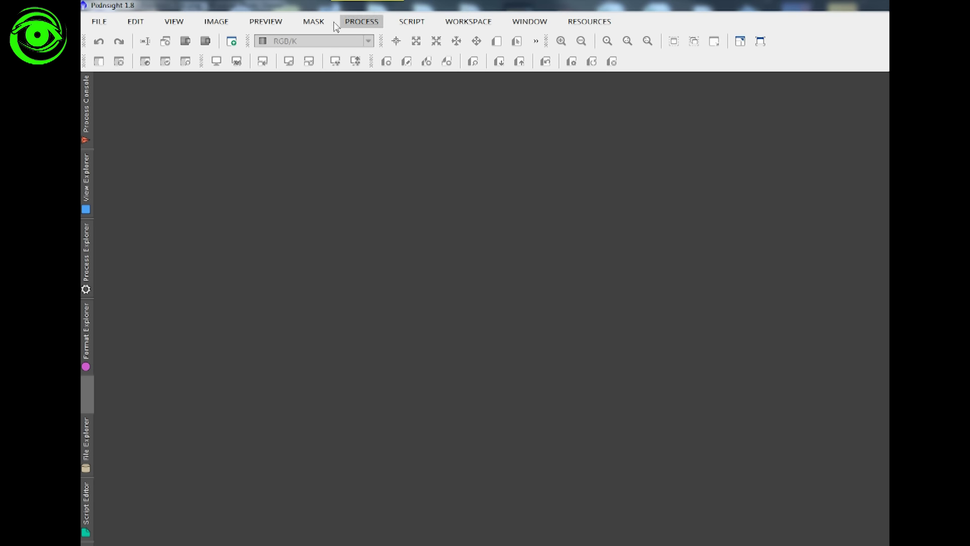
mouse_move(393, 38)
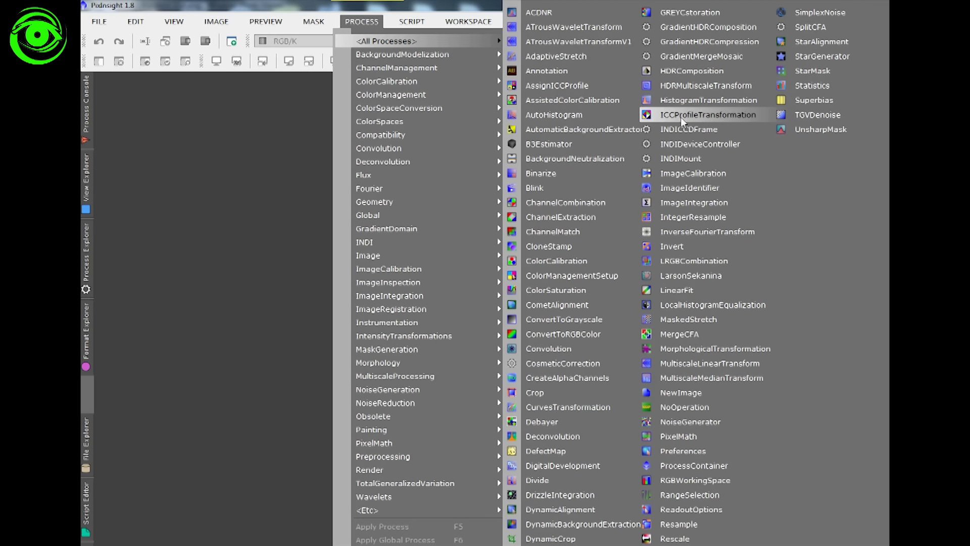
click(699, 204)
drag(628, 13, 583, 30)
scroll(602, 130, down, 2)
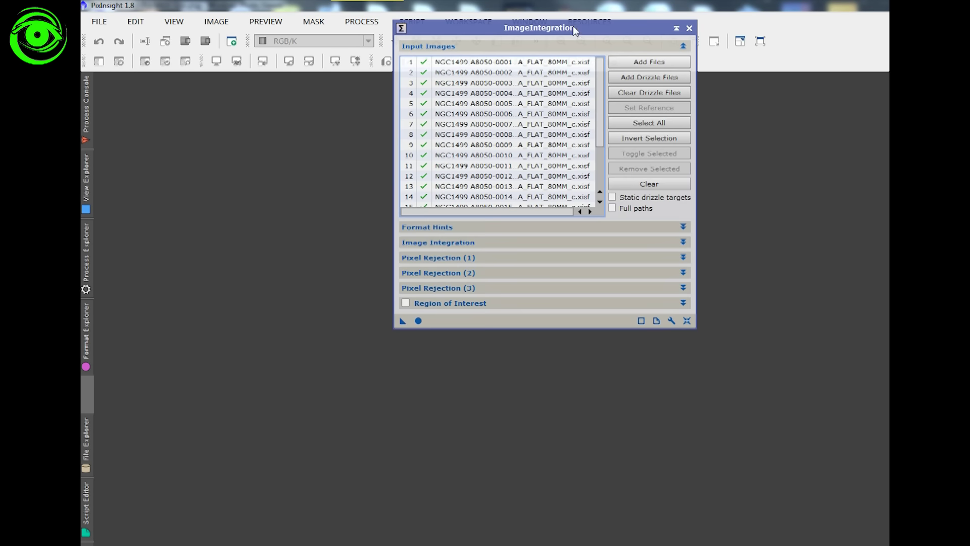
scroll(608, 194, up, 2)
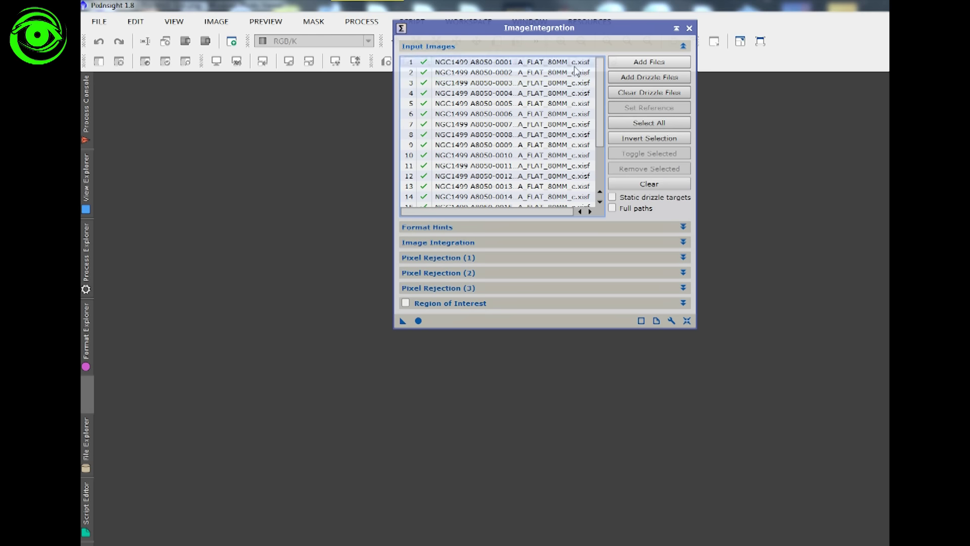
click(519, 65)
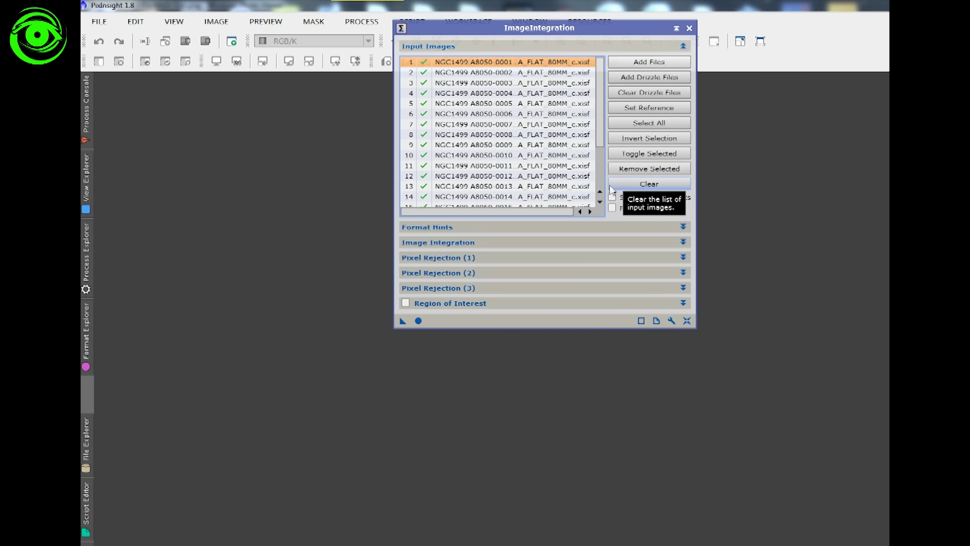
key(ctrl+a)
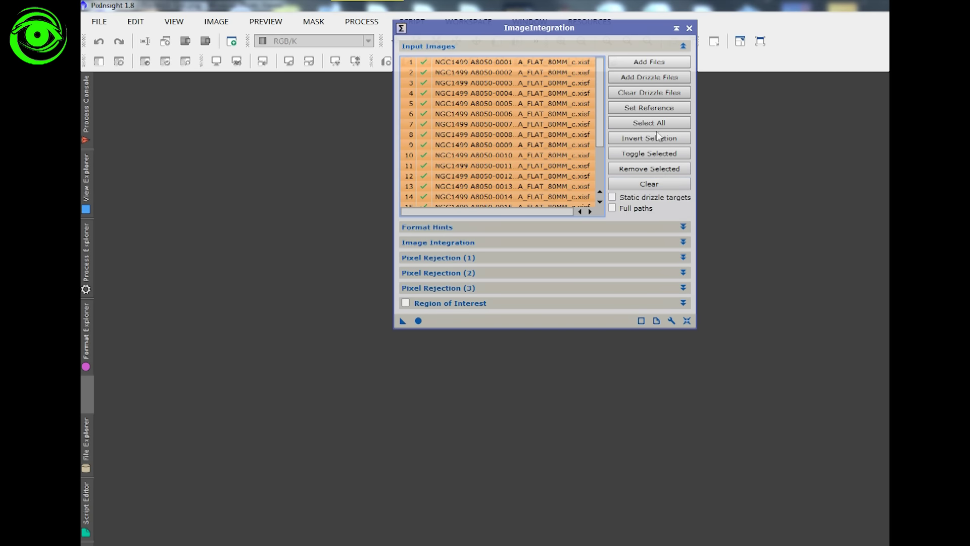
click(644, 169)
Add all the calibrated Ha flats, 0001 to 0020, from Flats Calibrated\Ha to the ImageIntegration input images
click(649, 62)
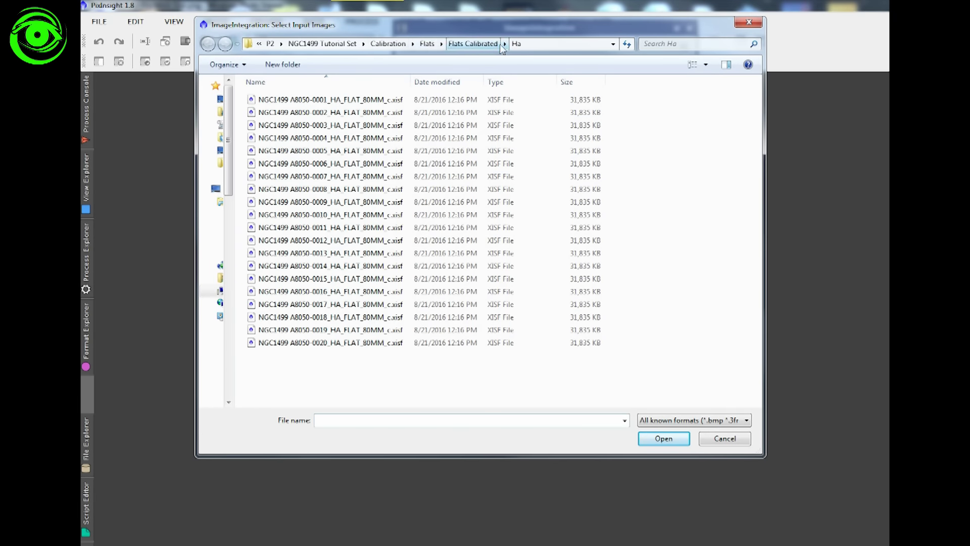
click(360, 98)
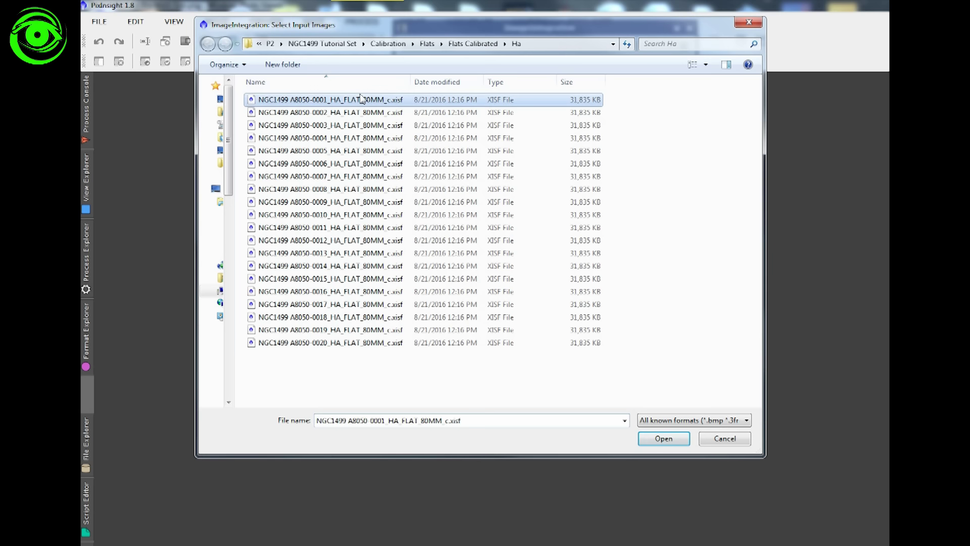
key(ctrl+a)
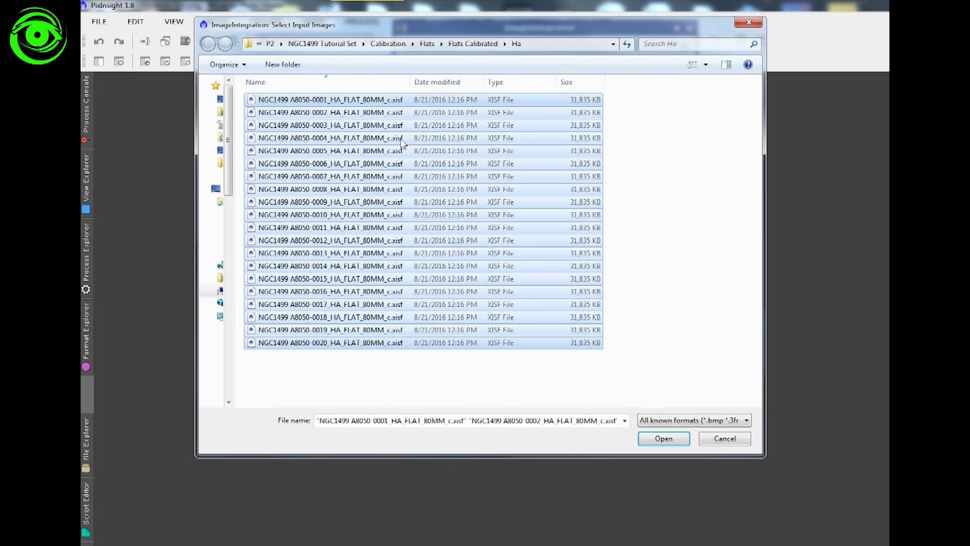
click(663, 438)
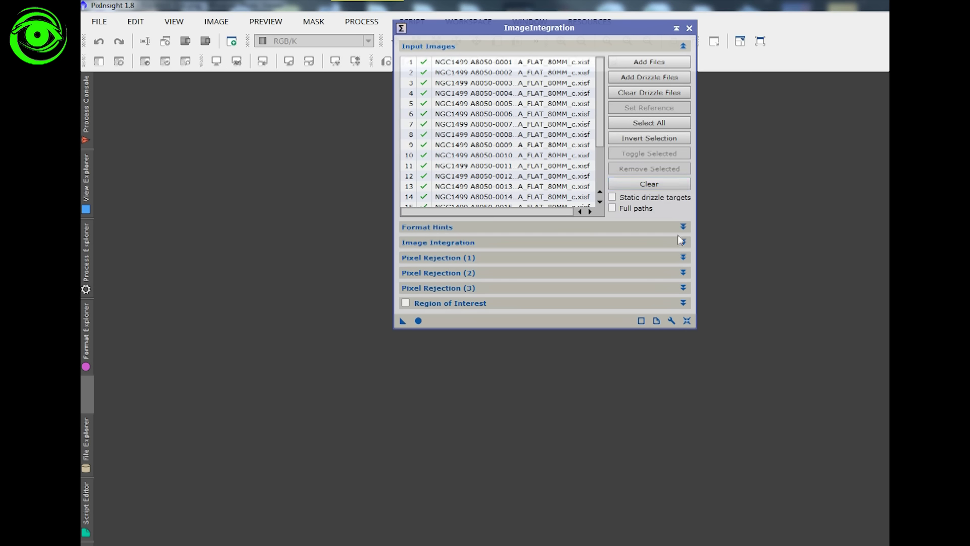
Set the Image Integration scale estimator to Iterative k-sigma / biweight midvariance
click(681, 241)
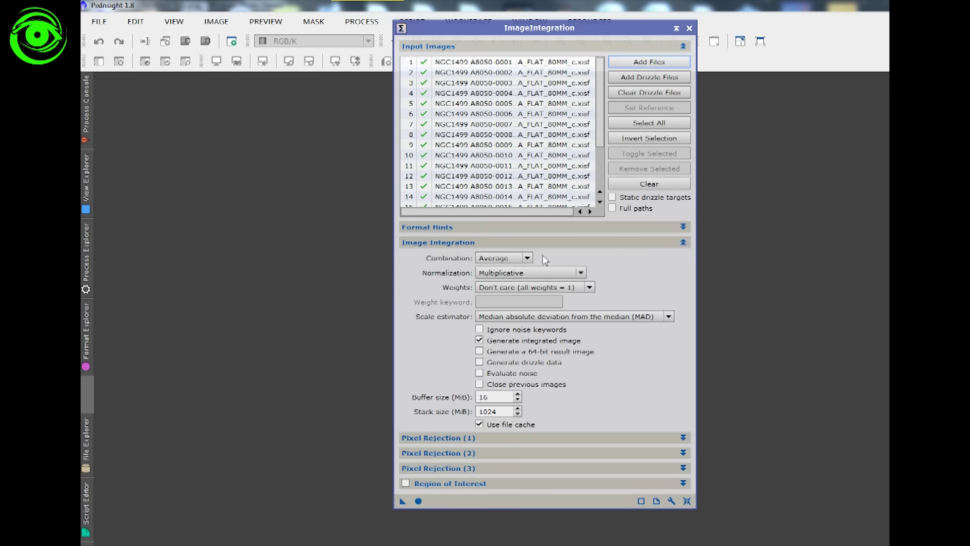
mouse_move(541, 268)
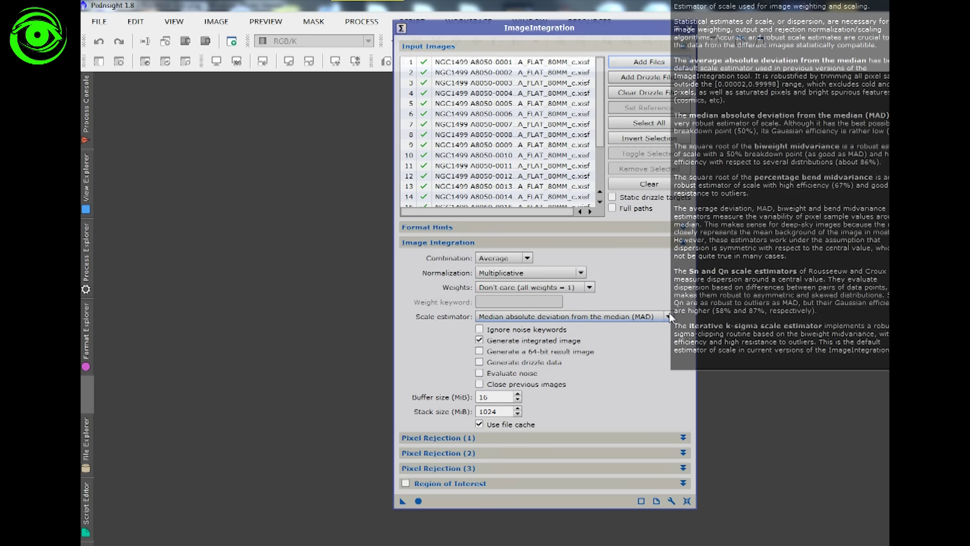
click(669, 316)
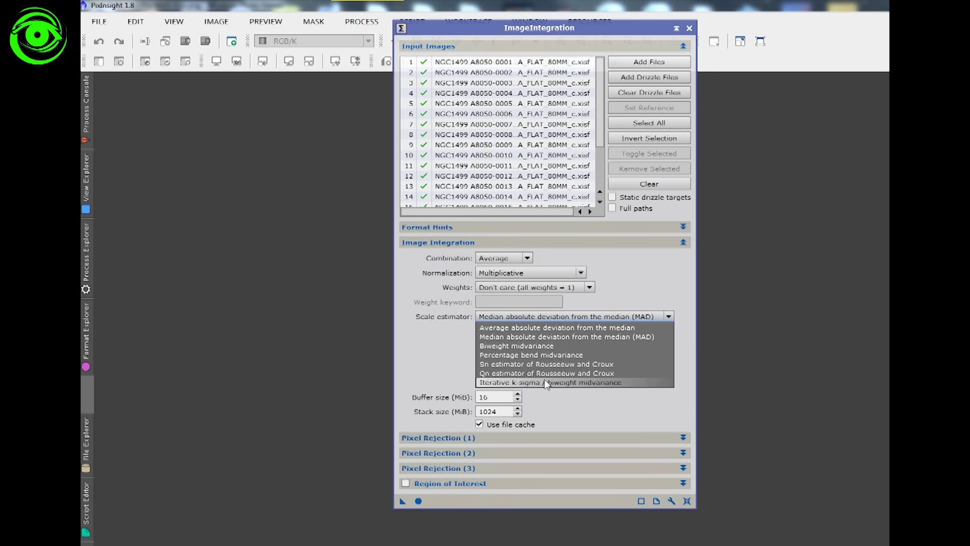
key(Return)
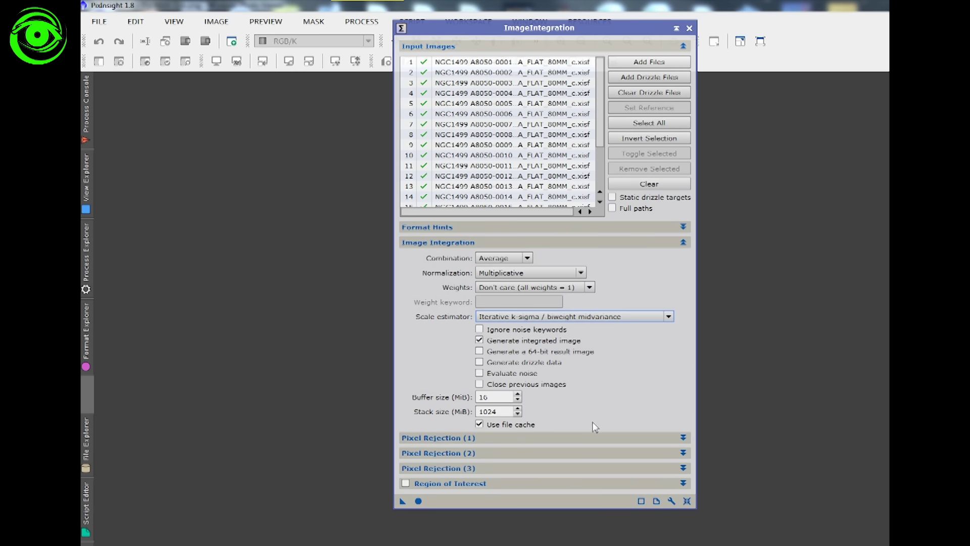
click(684, 245)
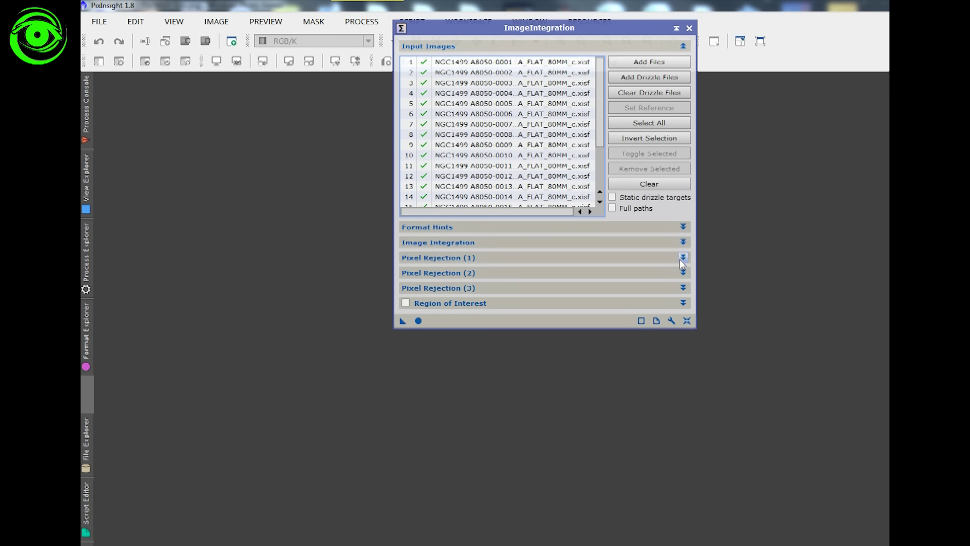
Review the pixel rejection settings and run the integration of the calibrated Ha flats, selecting the rejection_high image
click(682, 259)
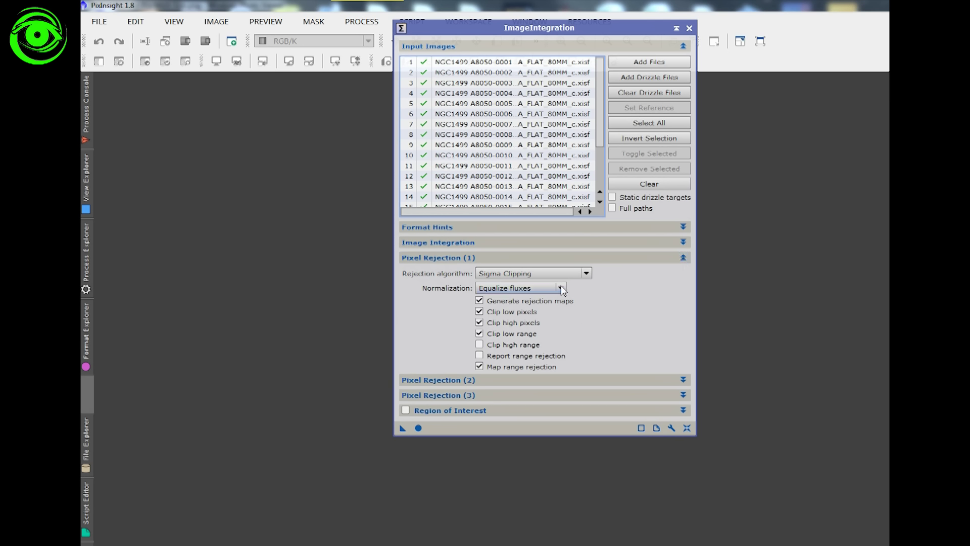
click(683, 257)
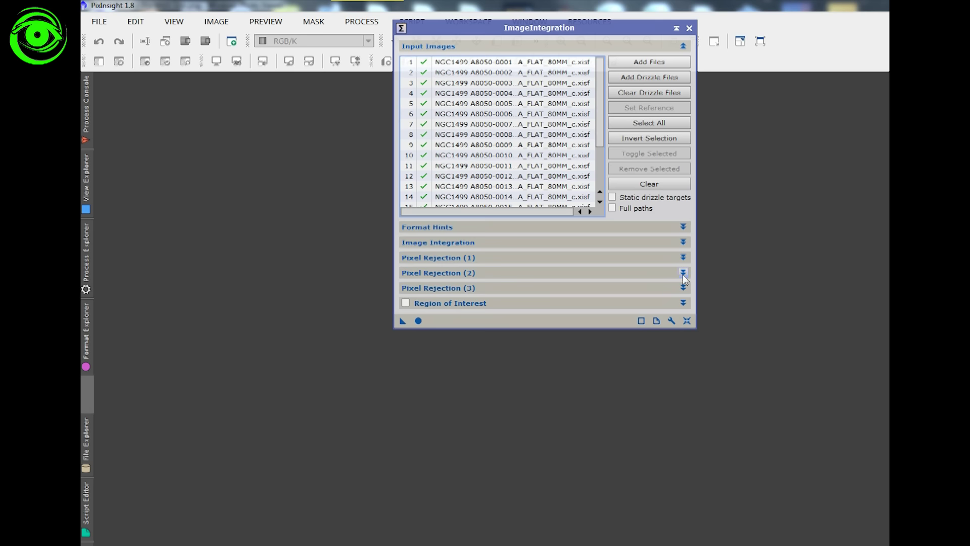
click(683, 273)
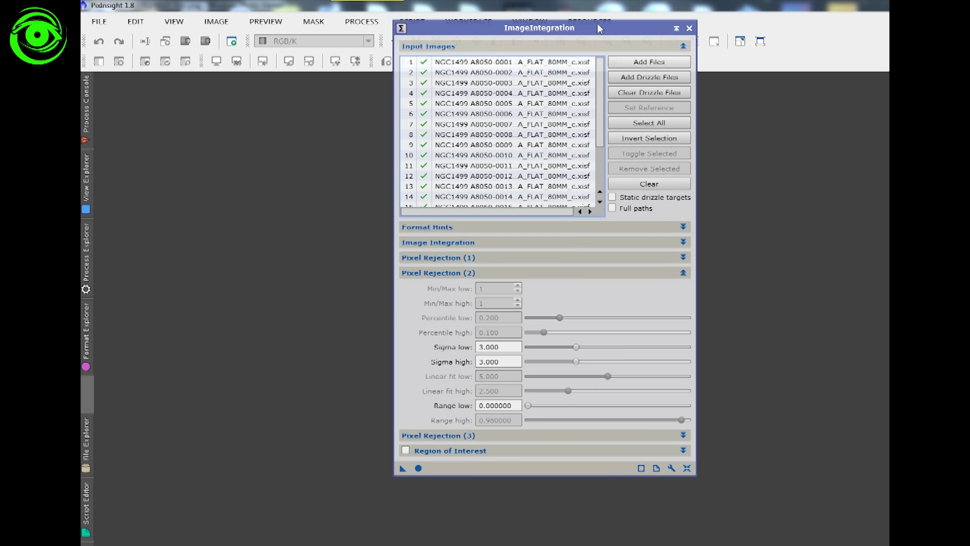
drag(597, 23, 683, 13)
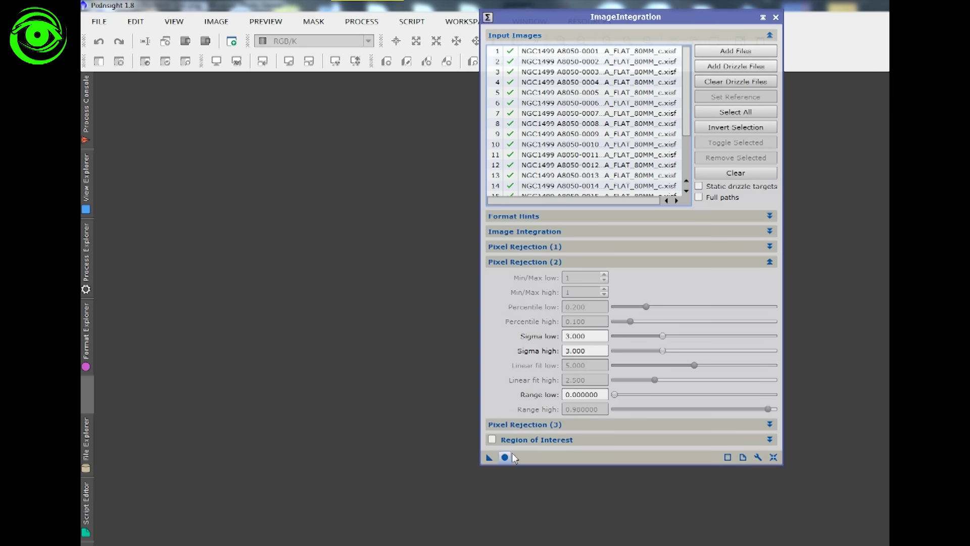
click(505, 457)
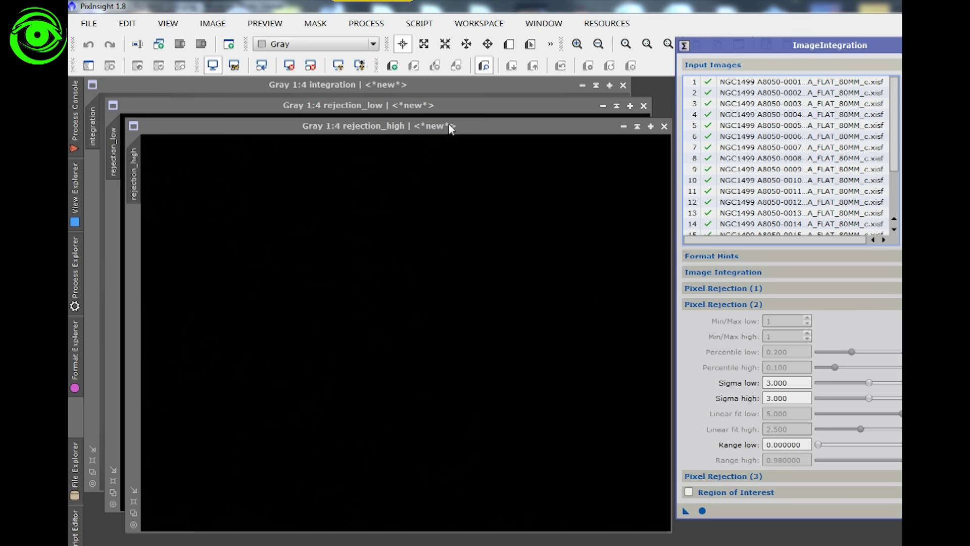
click(451, 129)
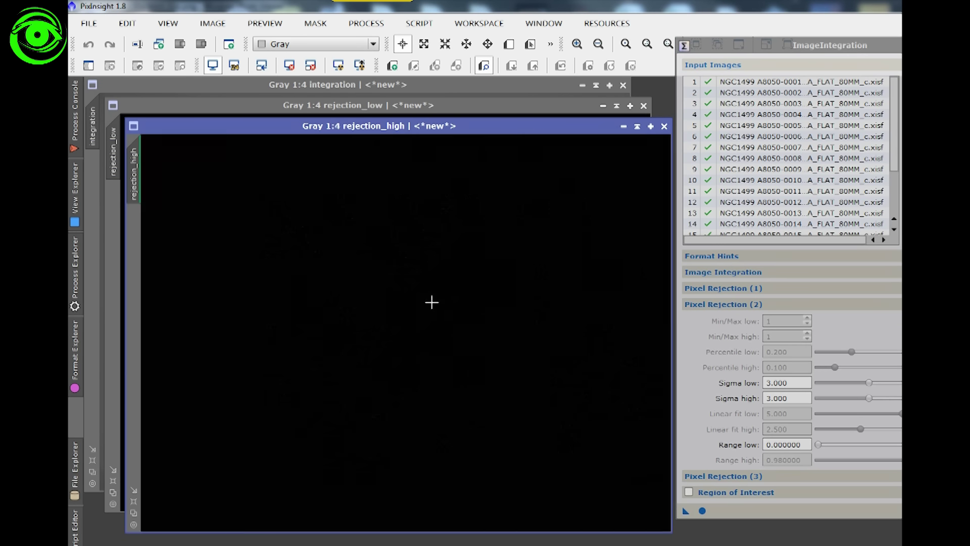
Inspect the rejection_high and rejection_low images of the Ha integration and close both without saving
scroll(431, 301, up, 6)
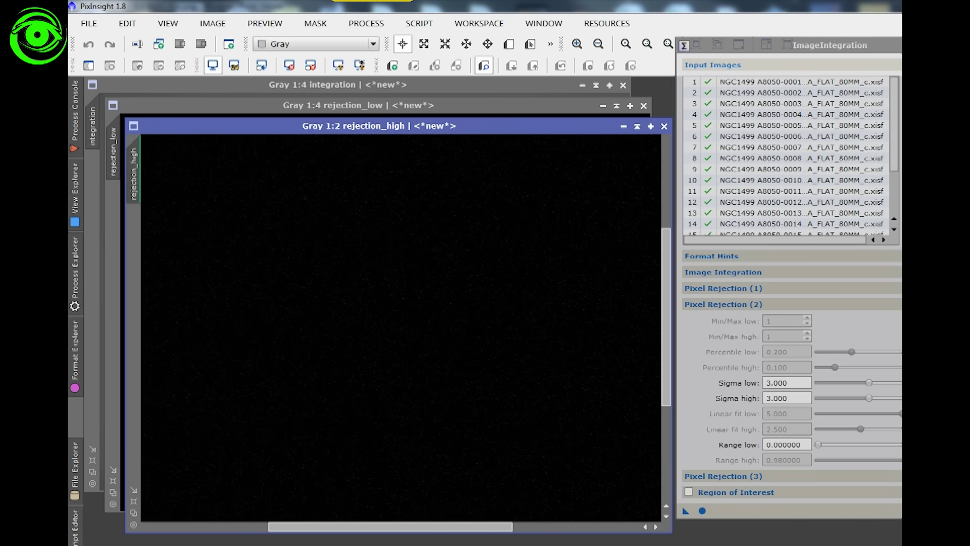
click(664, 126)
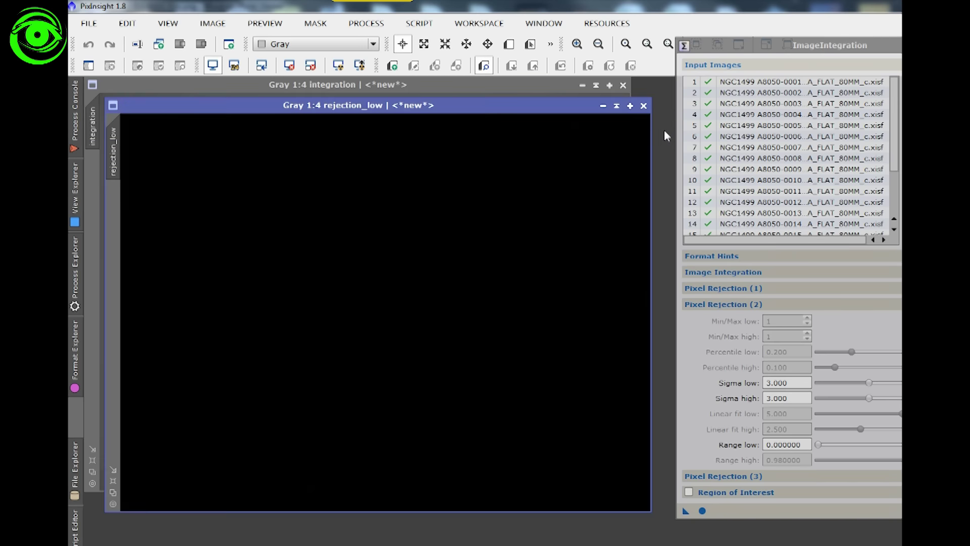
double_click(388, 105)
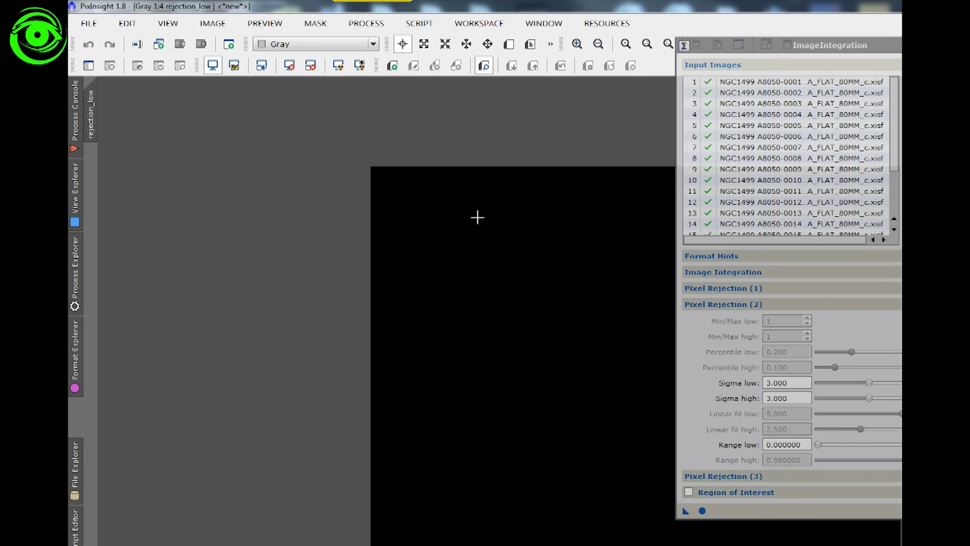
scroll(294, 187, down, 1)
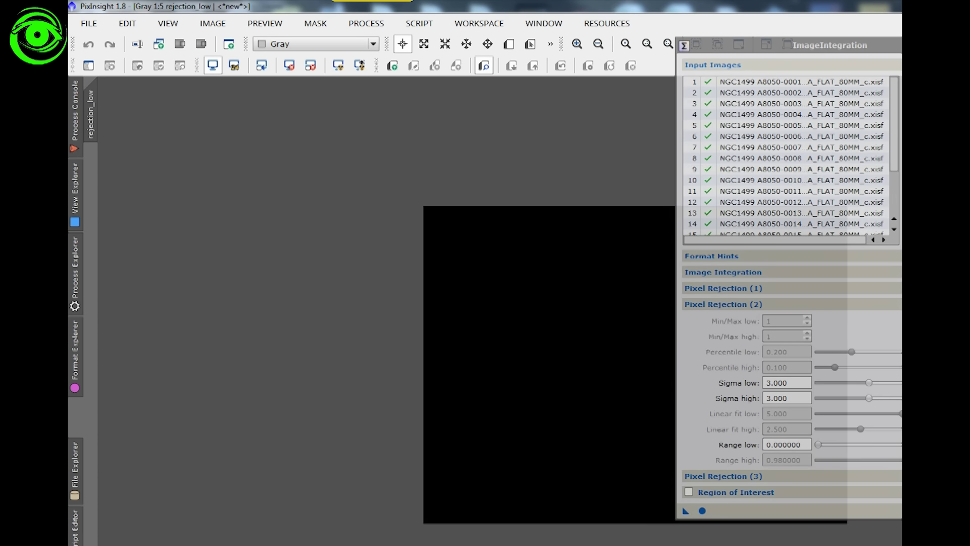
key(ctrl+w)
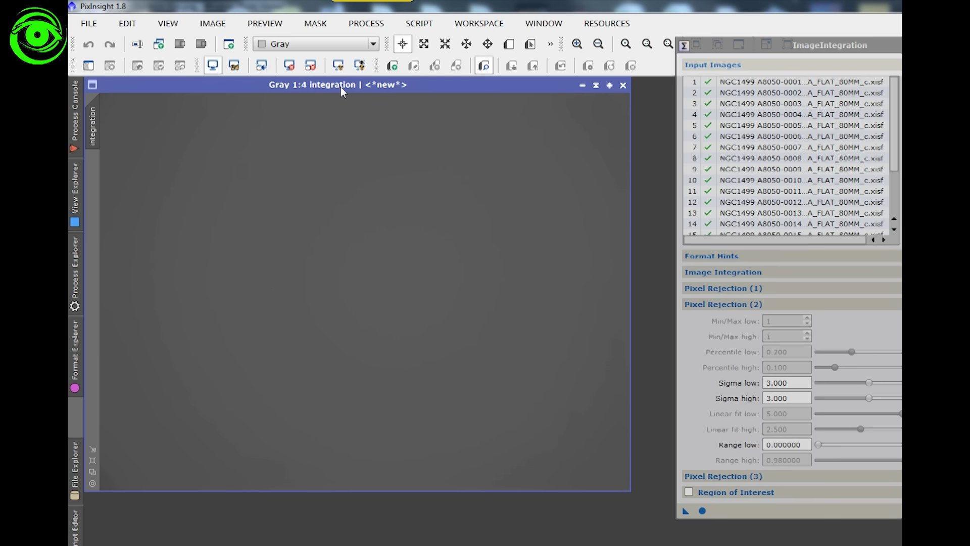
Auto-stretch the display of the integrated Ha flat and examine it for vignetting and dust shadows
key(ctrl+a)
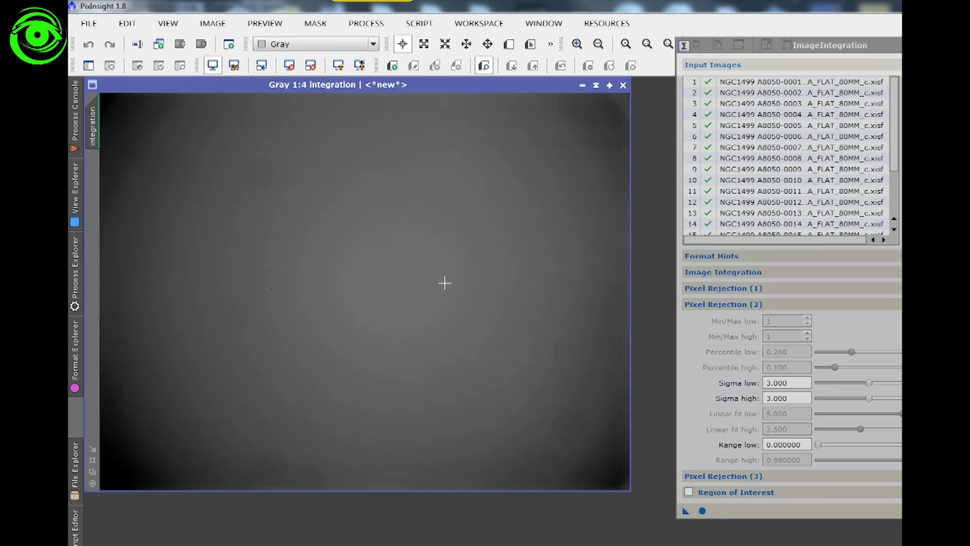
scroll(266, 199, up, 1)
scroll(266, 199, up, 1)
scroll(262, 199, down, 3)
scroll(318, 202, up, 1)
scroll(353, 194, down, 1)
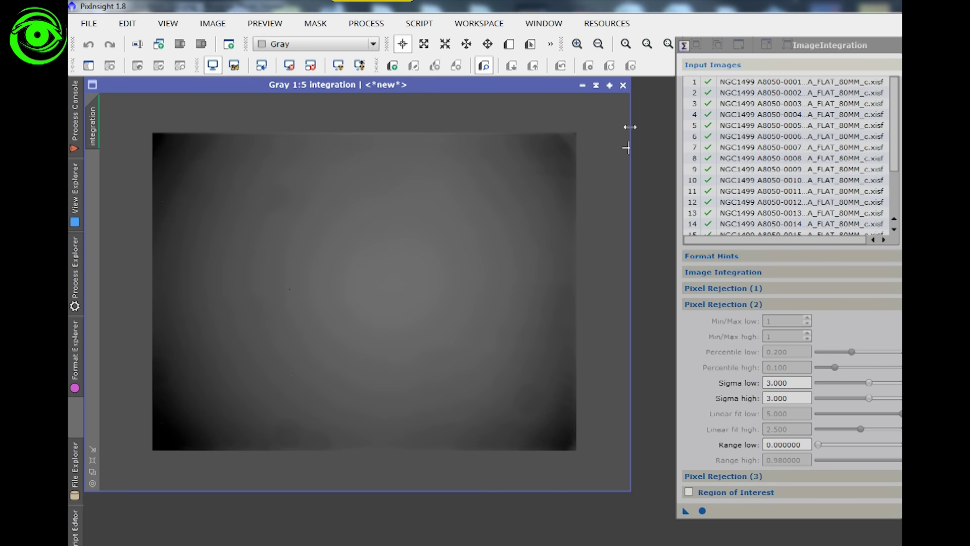
Save the integrated Ha flat as Flat_Master_Ha in Masters\Calibration, in 32-bit IEEE 754 floating point XISF format, and close the image
click(101, 23)
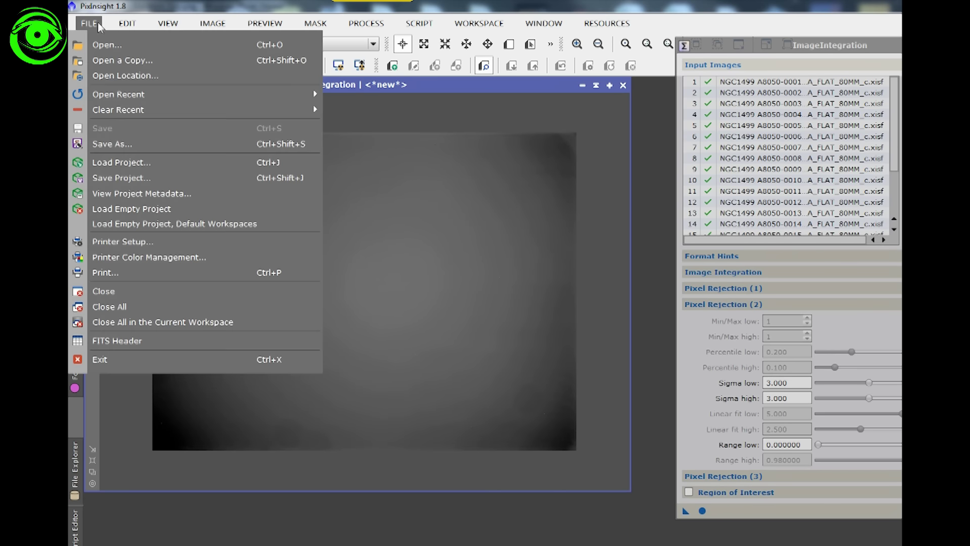
click(112, 144)
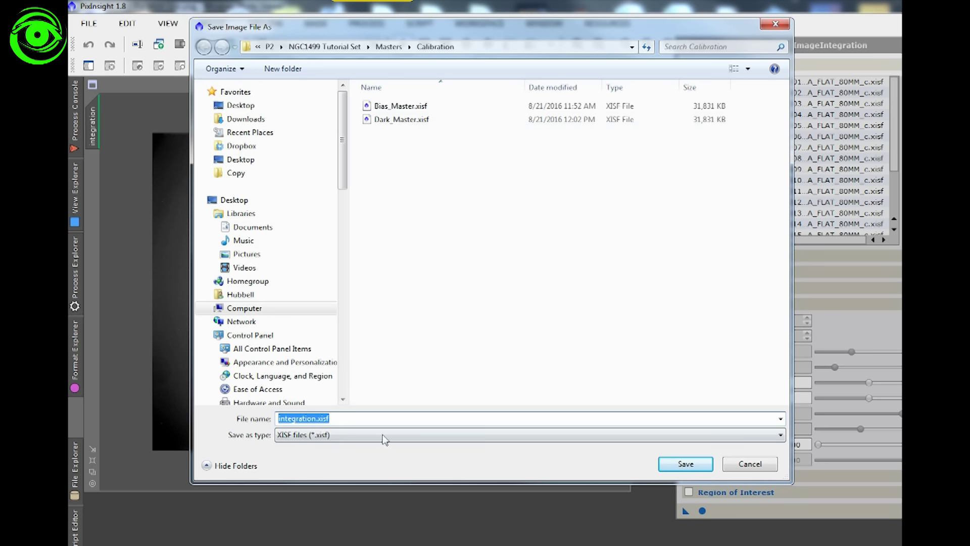
text(Master )
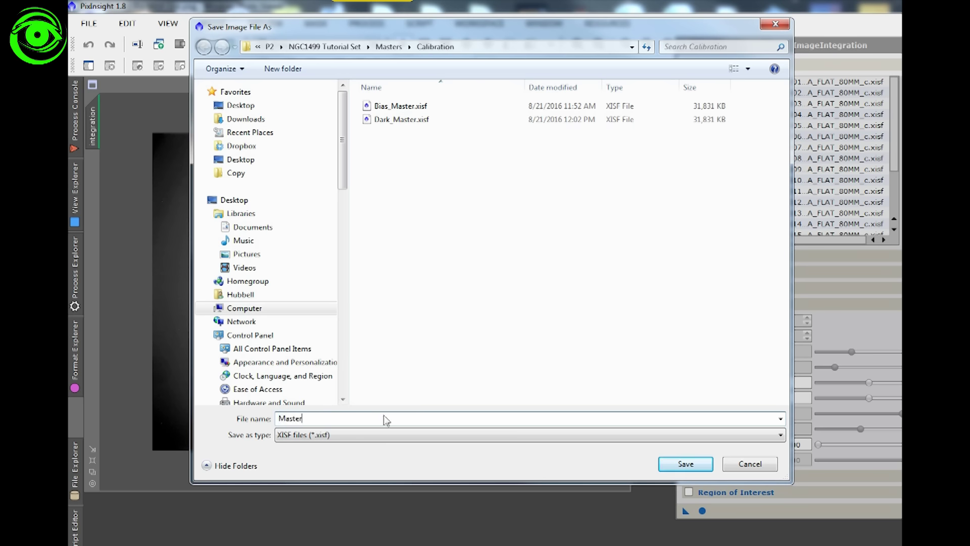
text(Ha)
key(Home)
text(Flat_)
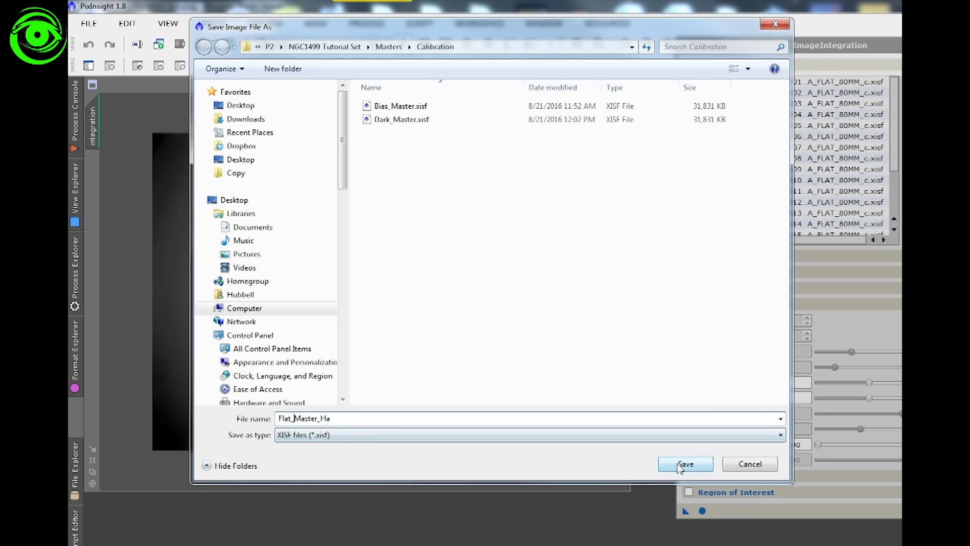
click(692, 466)
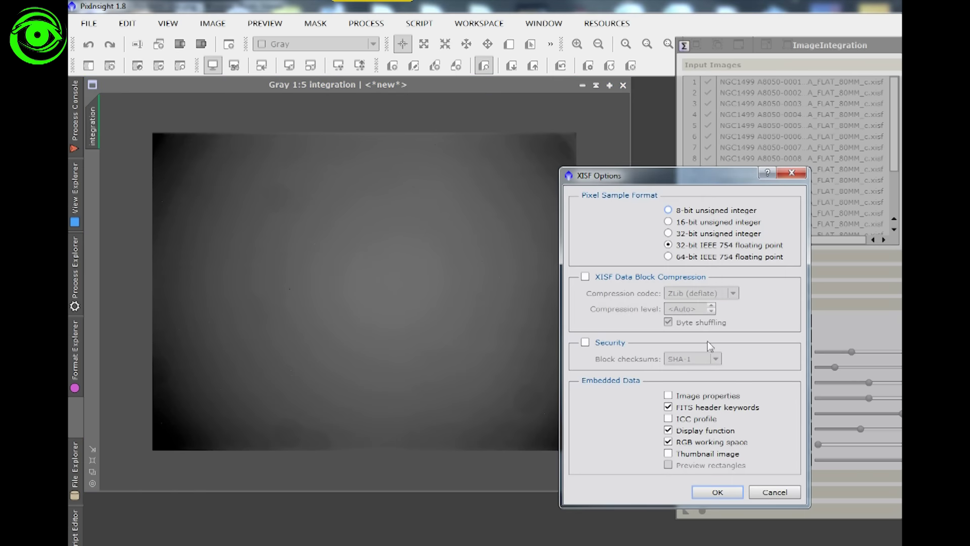
click(725, 490)
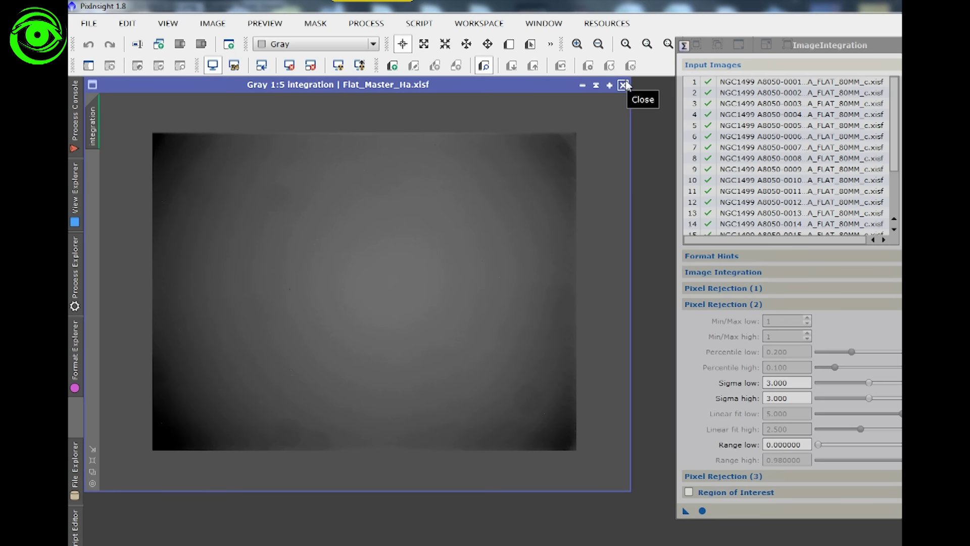
click(624, 85)
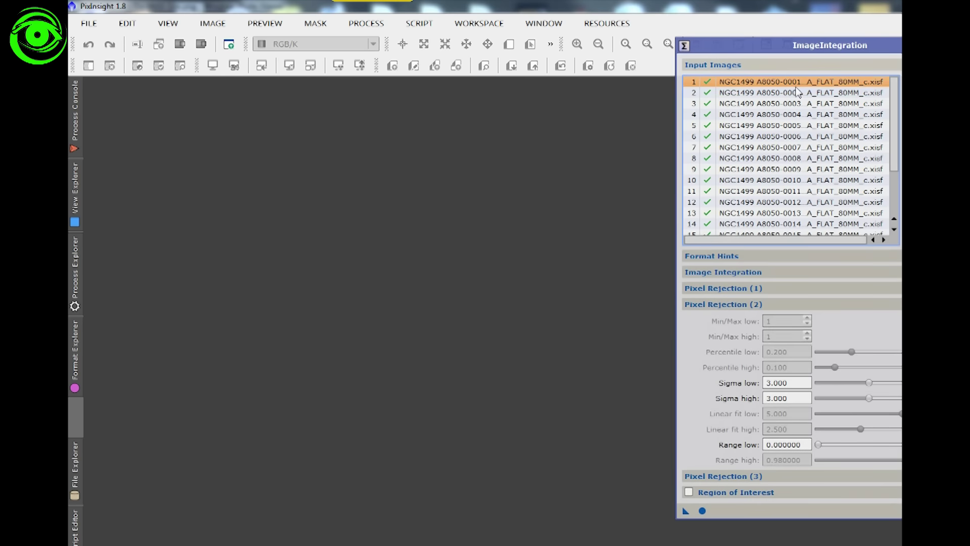
Bring the full ImageIntegration window into view and remove all the Ha flats from its input images
drag(814, 48, 562, 10)
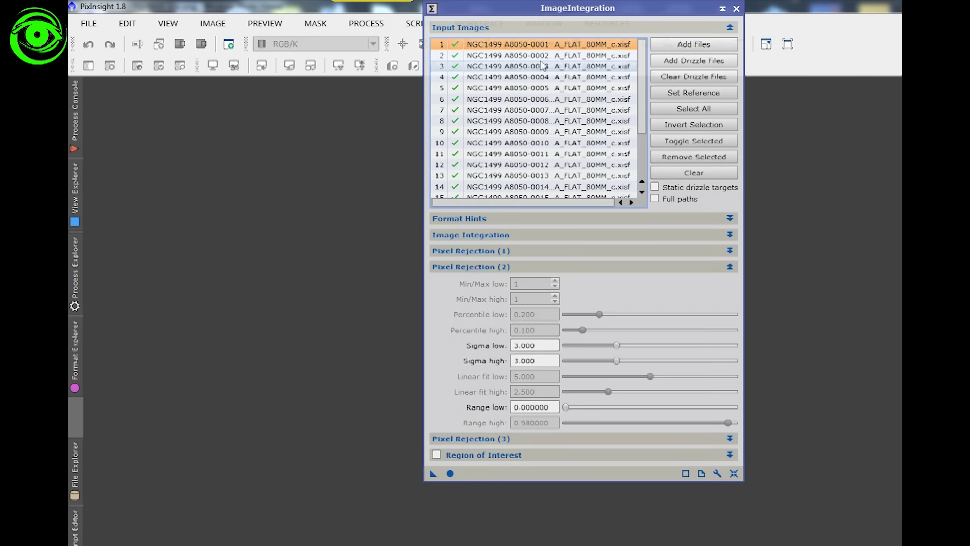
key(ctrl+a)
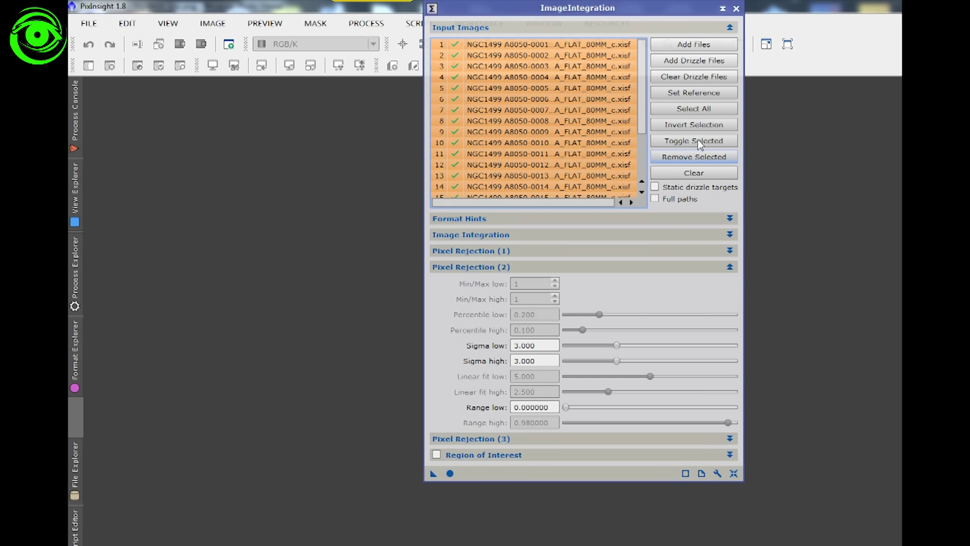
click(694, 158)
Add all the calibrated SII flats, 0001 to 0020, from Flats Calibrated\SII to the ImageIntegration input images
click(694, 44)
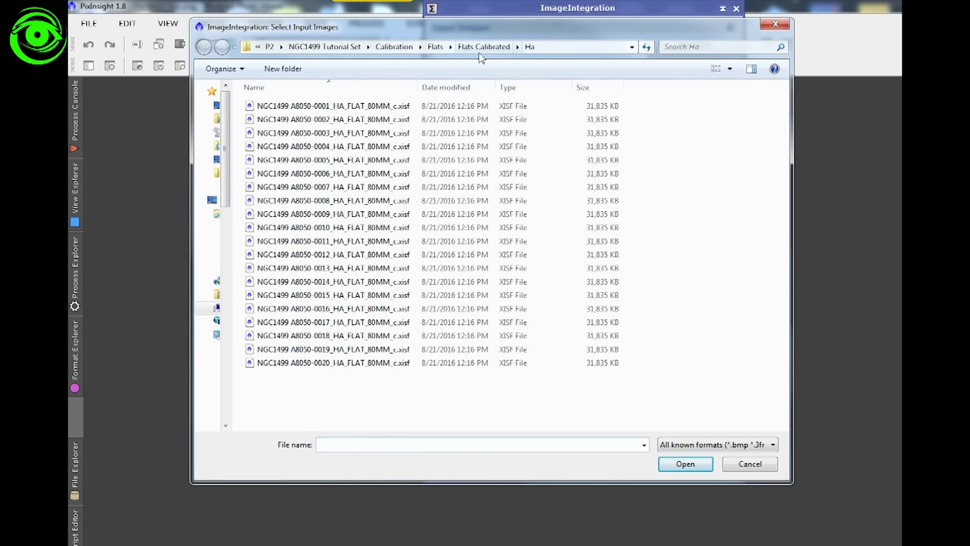
click(489, 47)
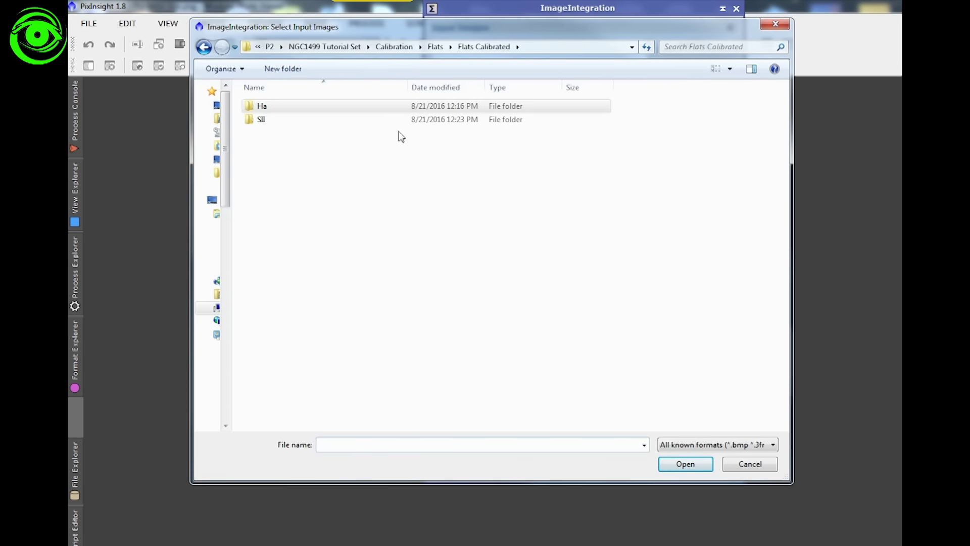
double_click(269, 120)
mouse_move(418, 89)
mouse_down()
mouse_move(404, 87)
mouse_move(435, 86)
mouse_move(366, 91)
mouse_move(435, 89)
mouse_up()
click(394, 111)
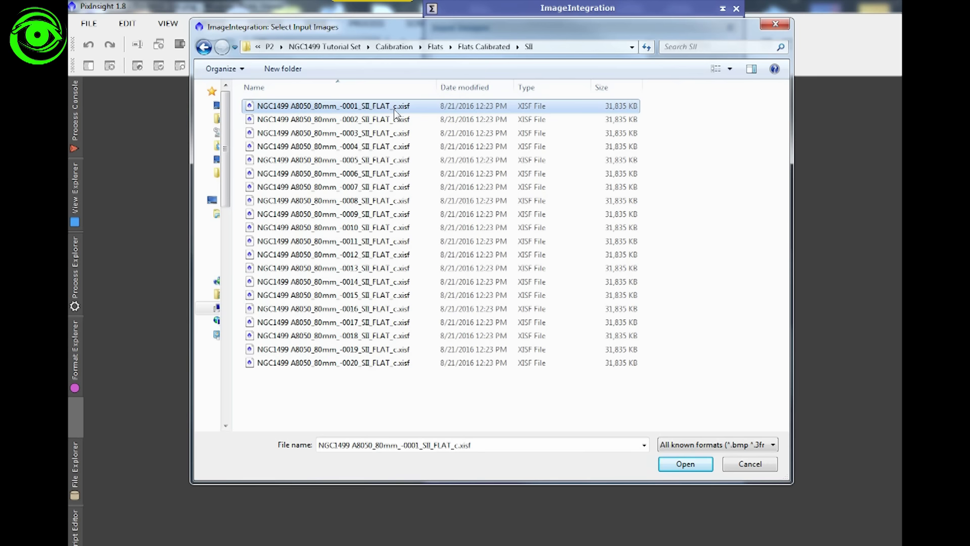
click(370, 107)
click(374, 160)
key(ctrl+a)
click(679, 463)
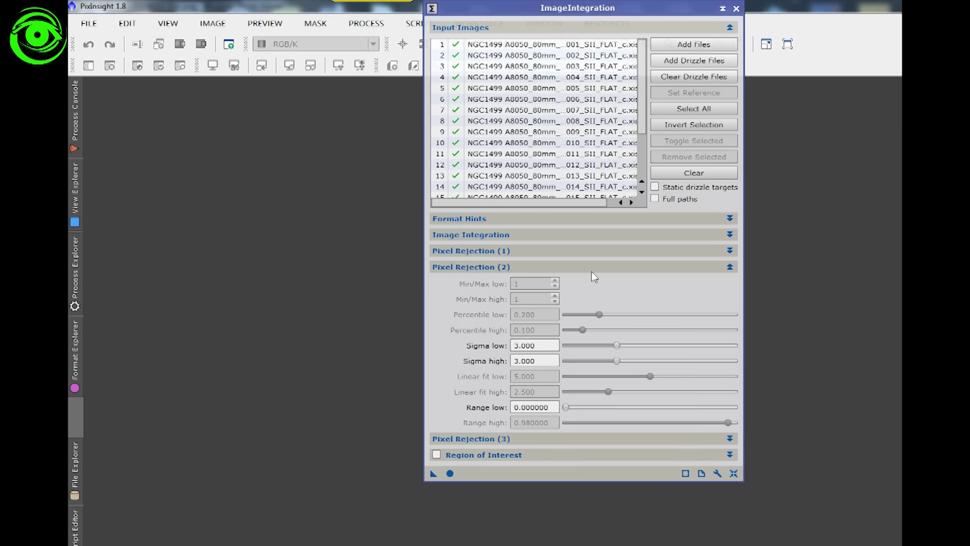
Review the Image Integration settings and run the integration of the calibrated SII flats
click(729, 235)
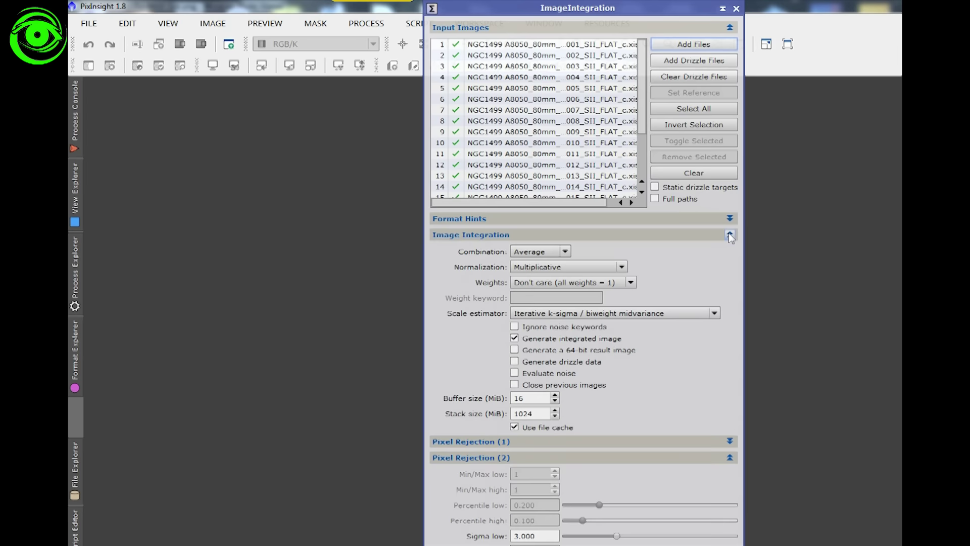
click(729, 235)
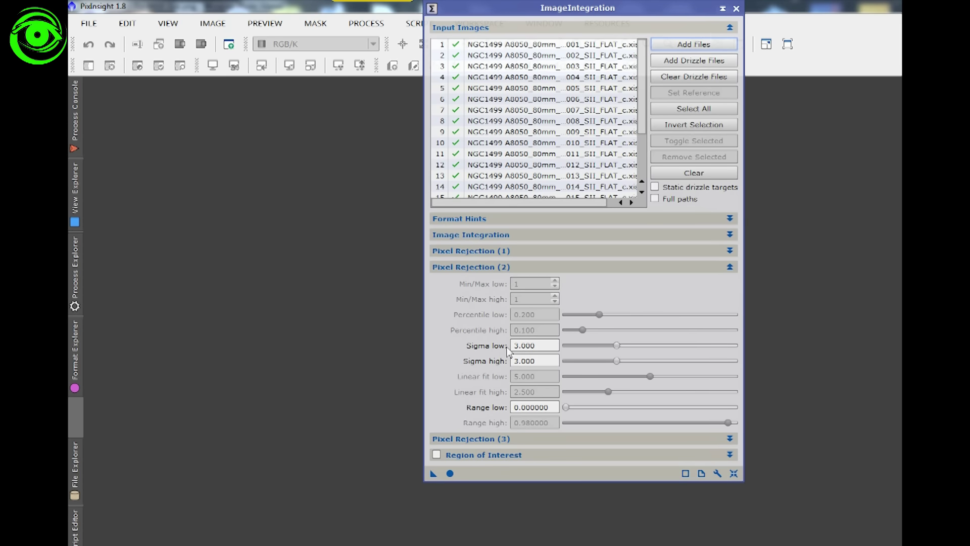
click(450, 473)
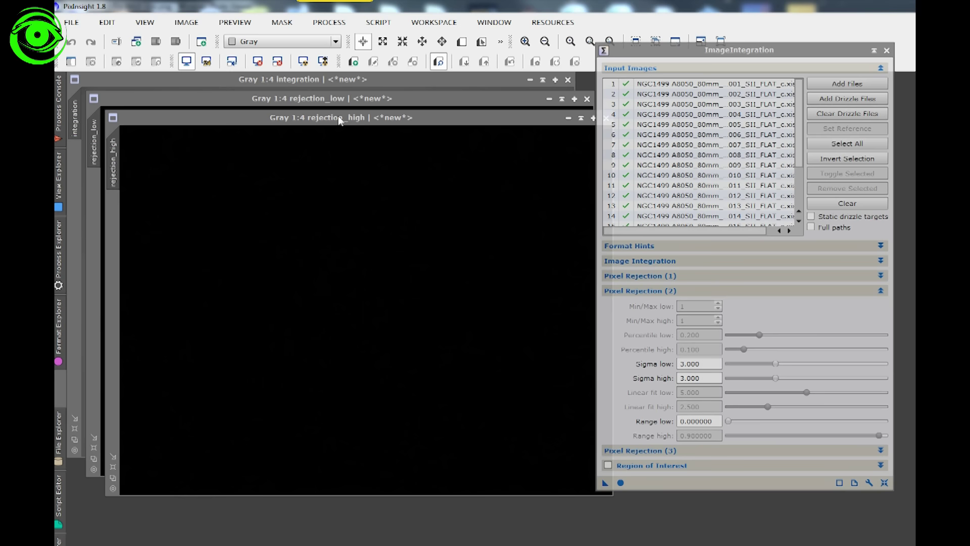
Inspect the rejected pixels in the SII integration's rejection_high and rejection_low images and close both images
click(339, 119)
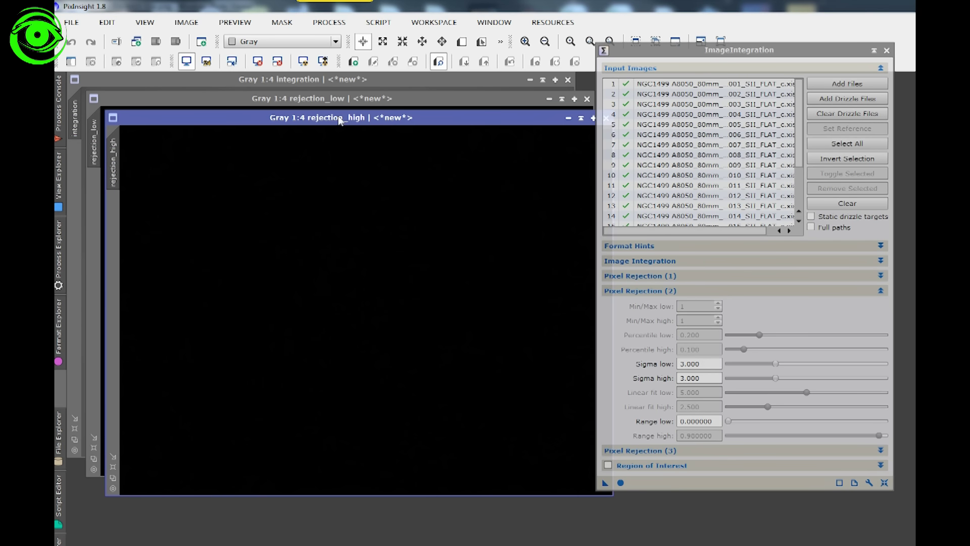
scroll(383, 239, up, 1)
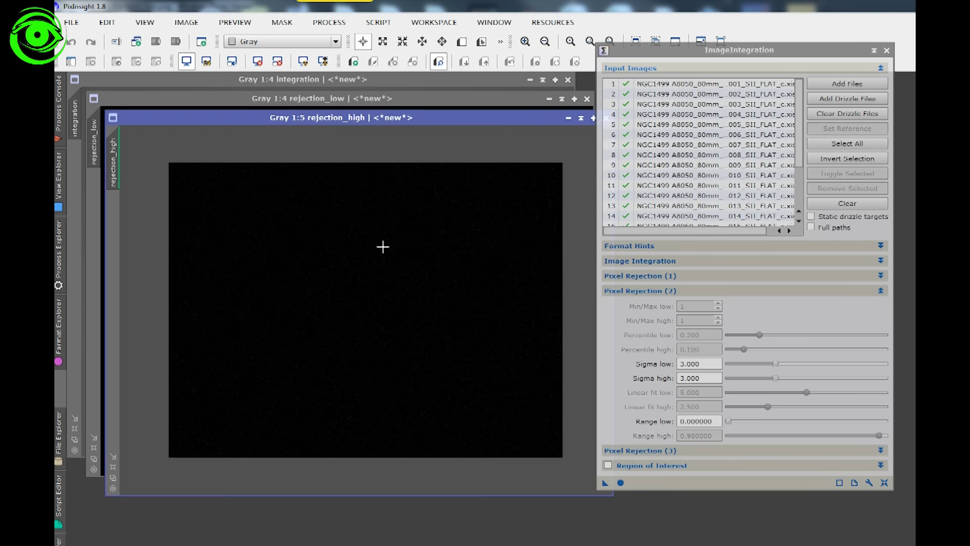
scroll(383, 238, up, 3)
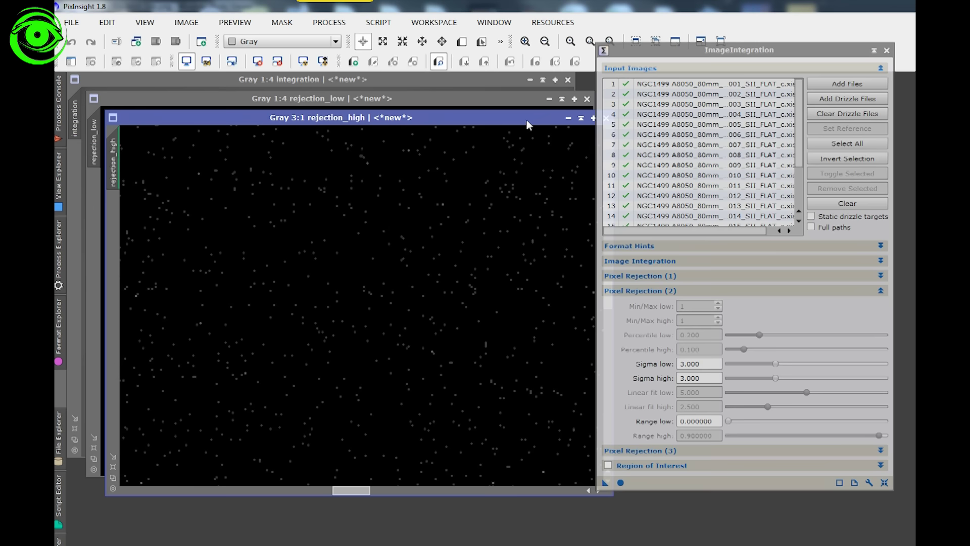
drag(526, 120, 490, 117)
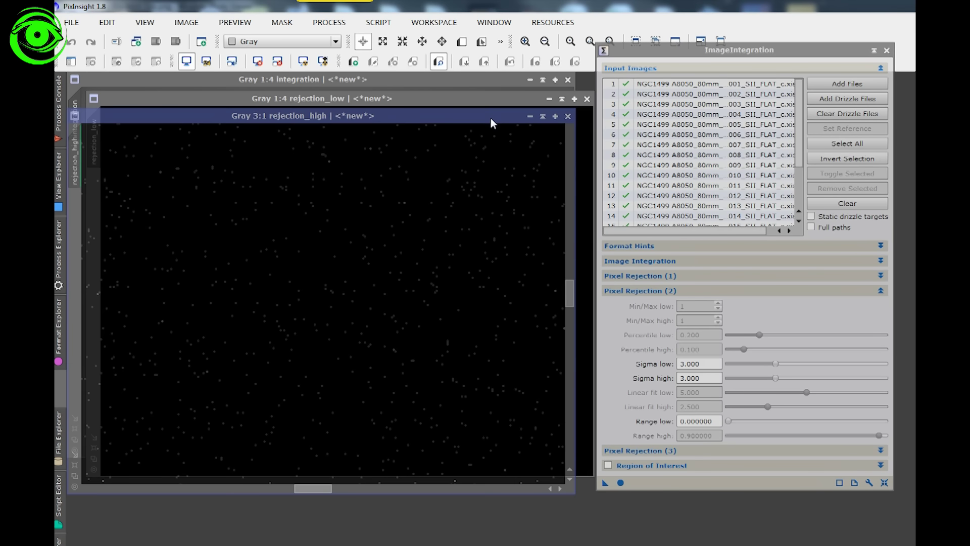
click(569, 117)
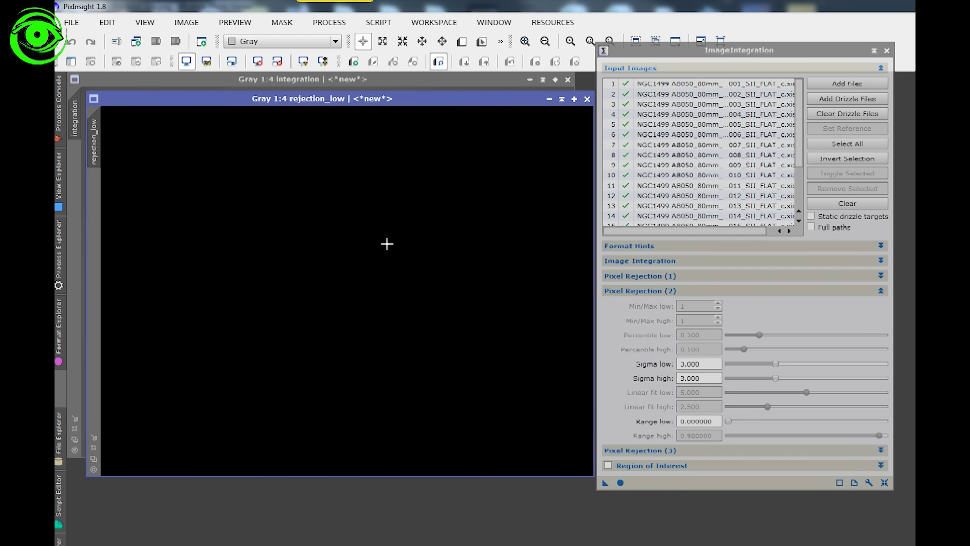
scroll(389, 239, down, 2)
scroll(388, 239, up, 8)
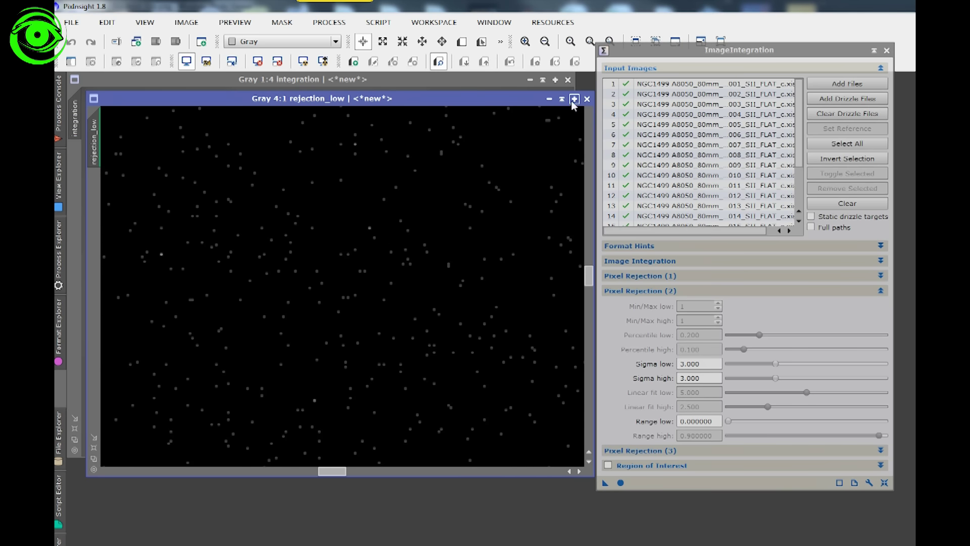
click(587, 99)
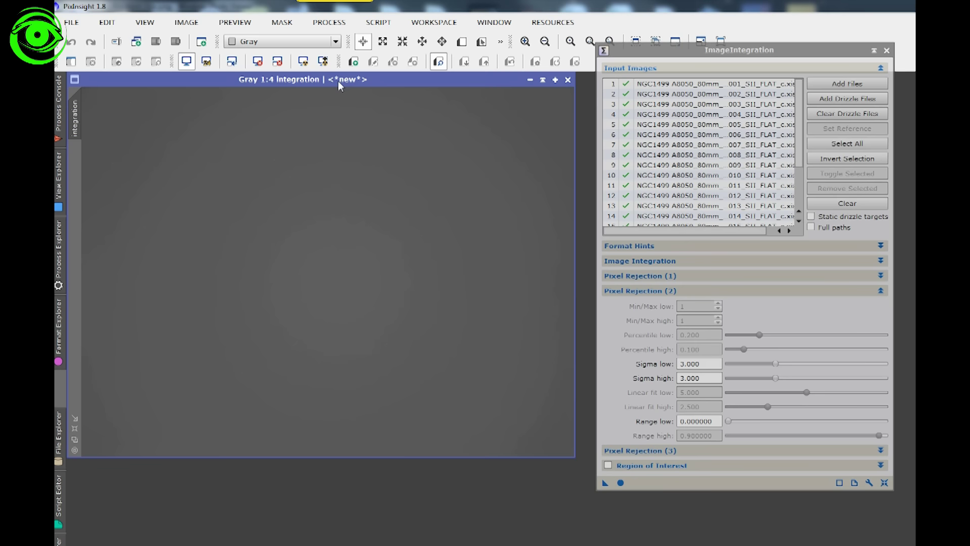
Save the auto-stretched SII integration as Flat_Master_SII.xisf in Masters\Calibration and close the image
key(ctrl+a)
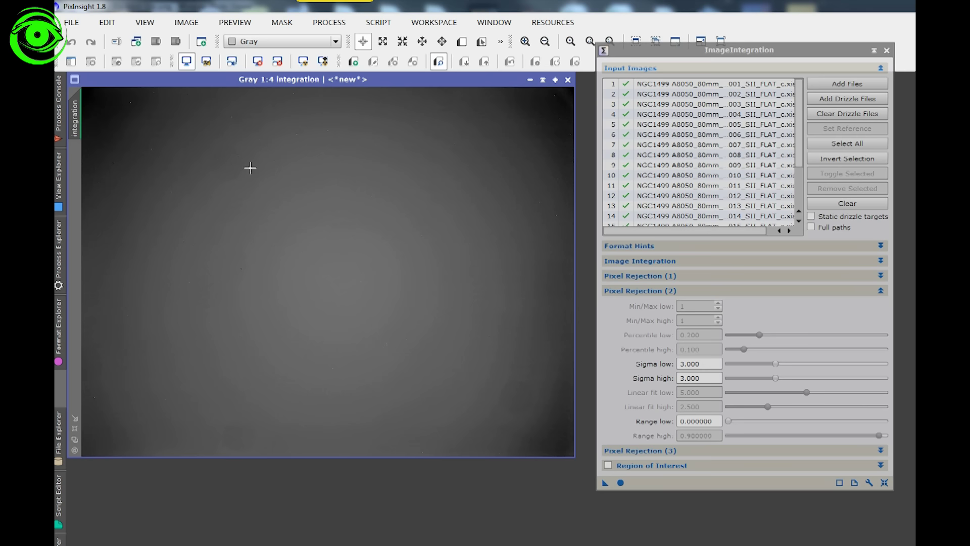
click(71, 22)
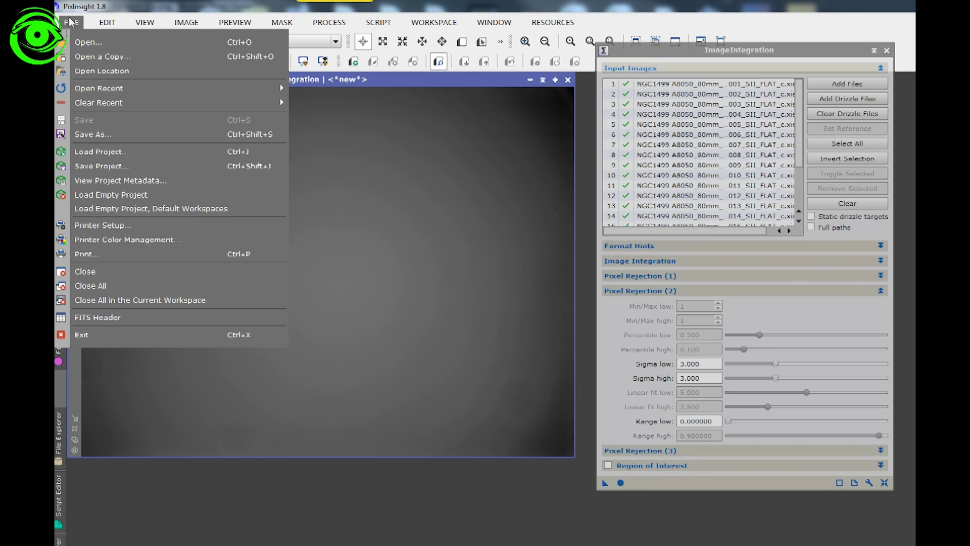
click(86, 132)
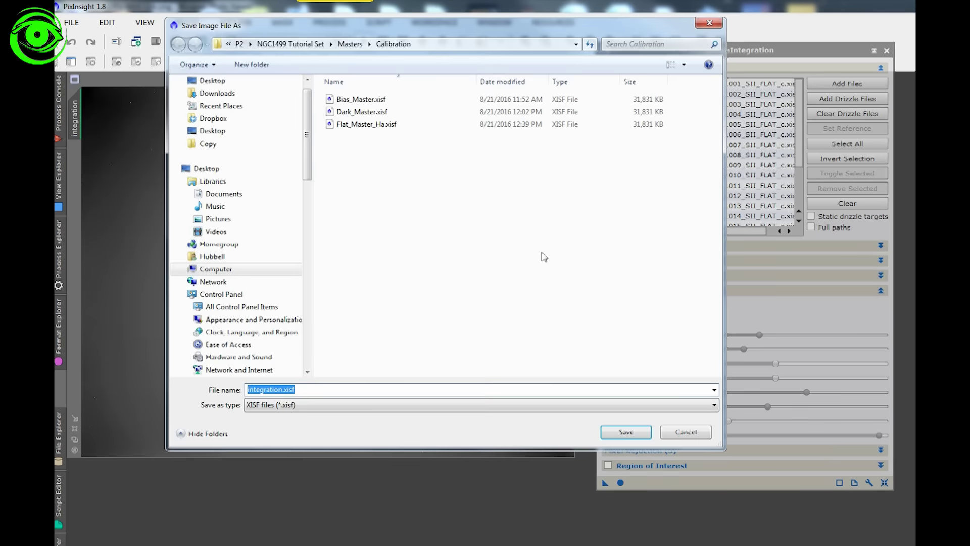
click(362, 125)
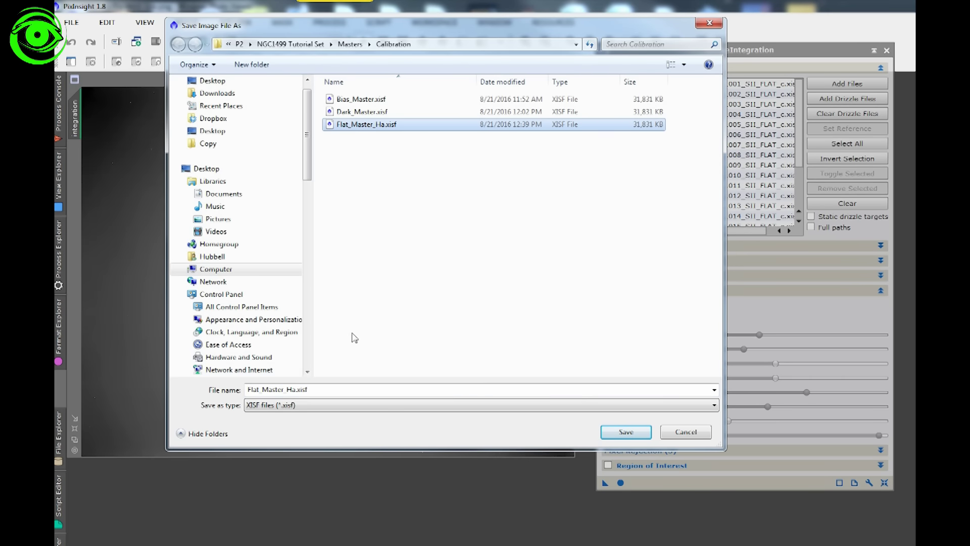
click(293, 390)
click(294, 389)
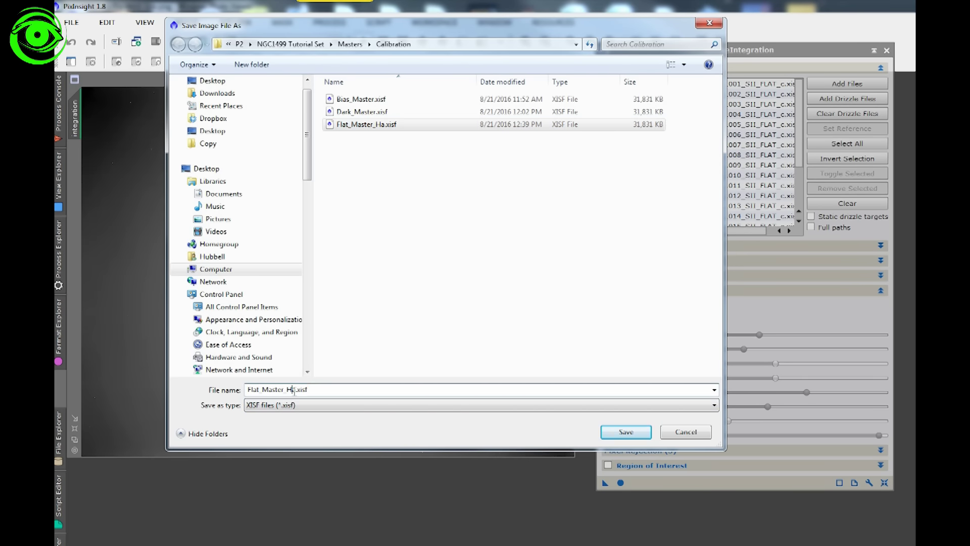
key(BackSpace)
key(Delete)
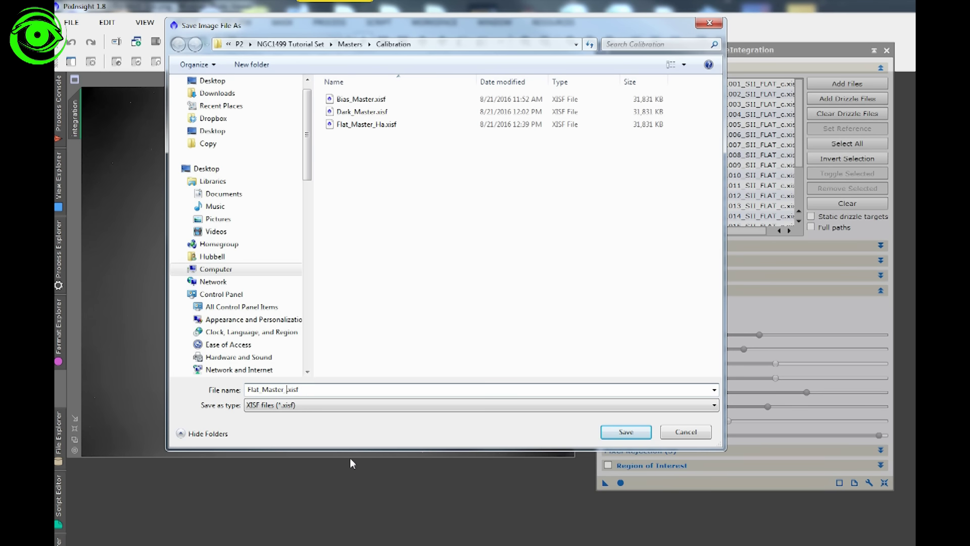
text(SII)
click(638, 433)
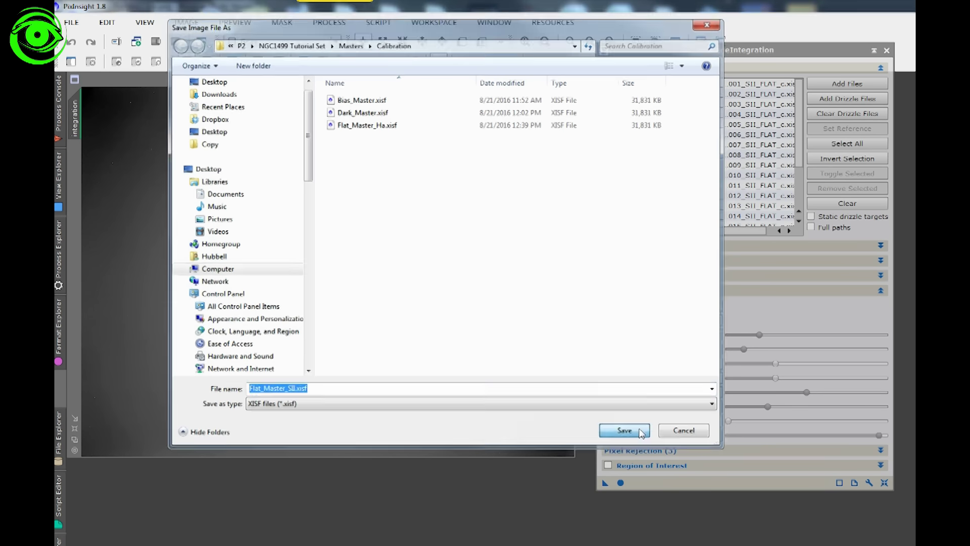
click(659, 456)
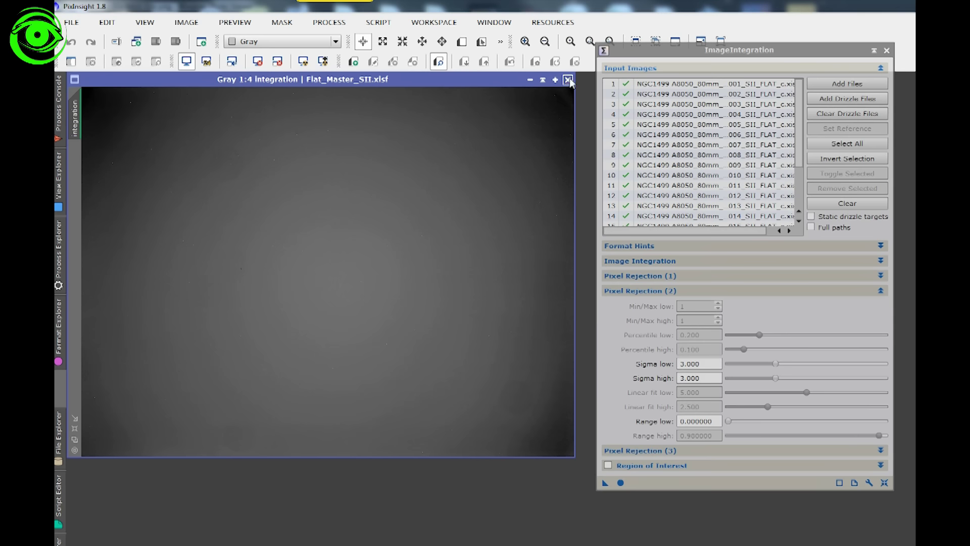
click(568, 80)
Close the ImageIntegration process and open ImageCalibration from the full process list, with its whole window in view
drag(736, 52, 640, 61)
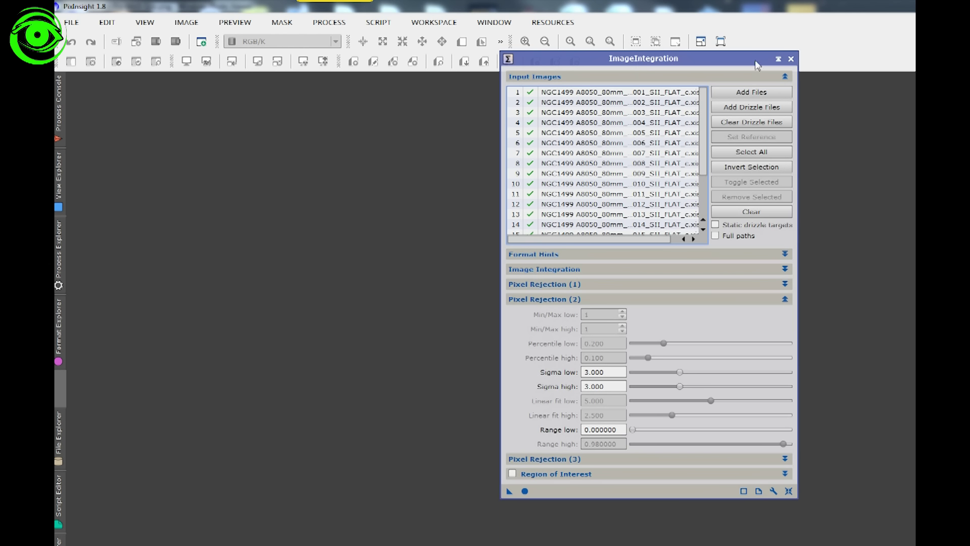
click(791, 60)
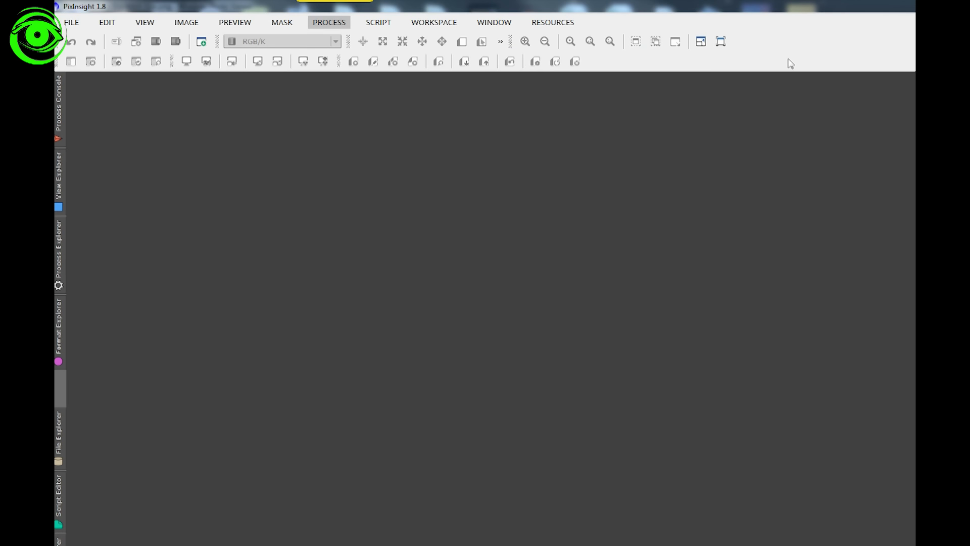
click(331, 27)
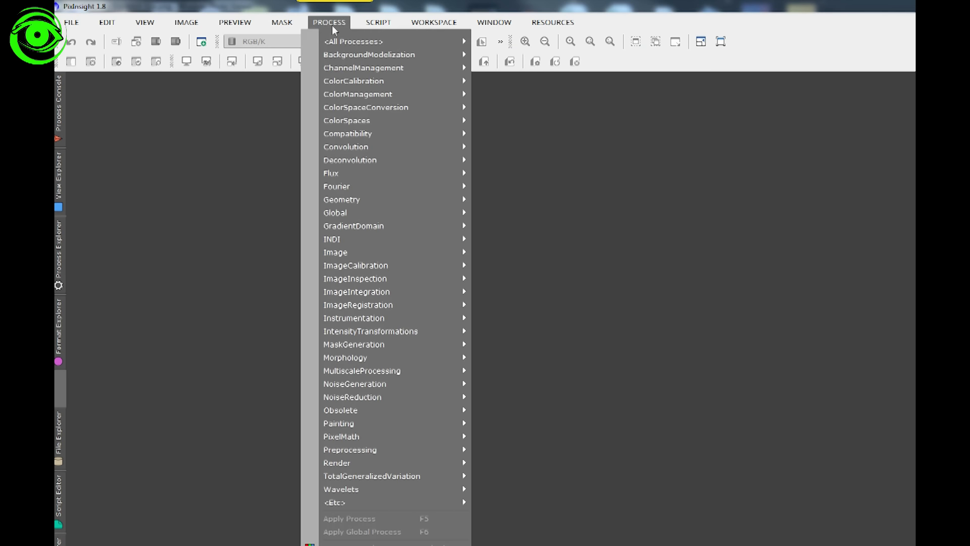
mouse_move(356, 47)
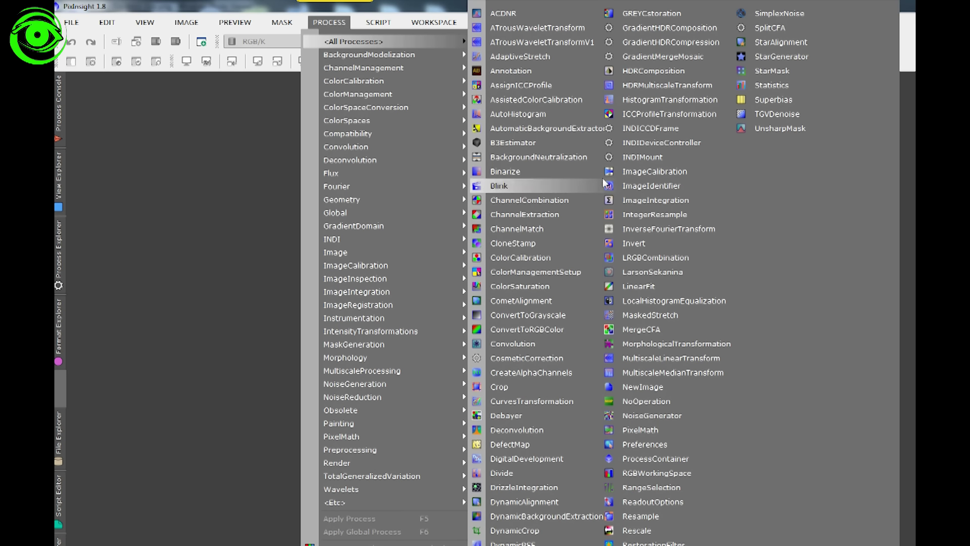
click(655, 171)
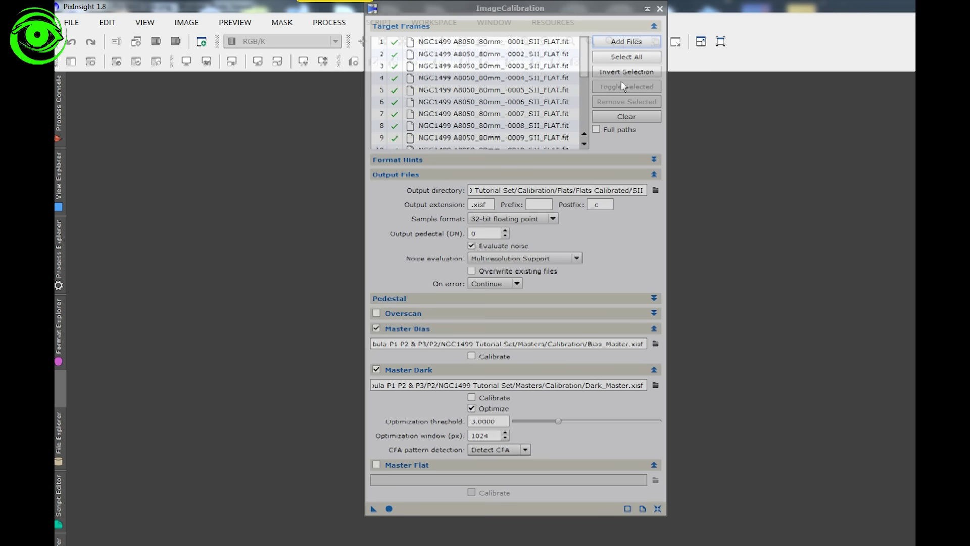
drag(582, 13, 616, 20)
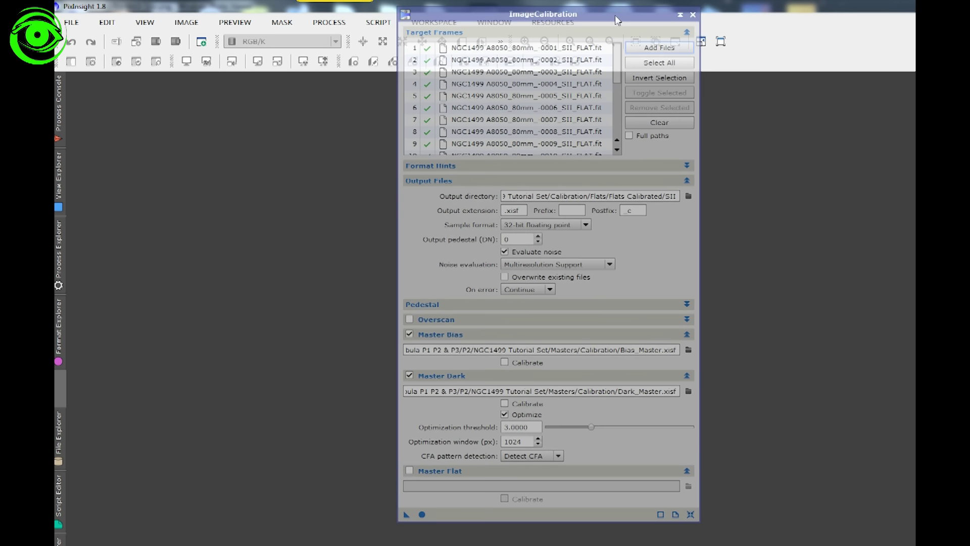
Remove all the SII flats from the ImageCalibration target frames
click(550, 52)
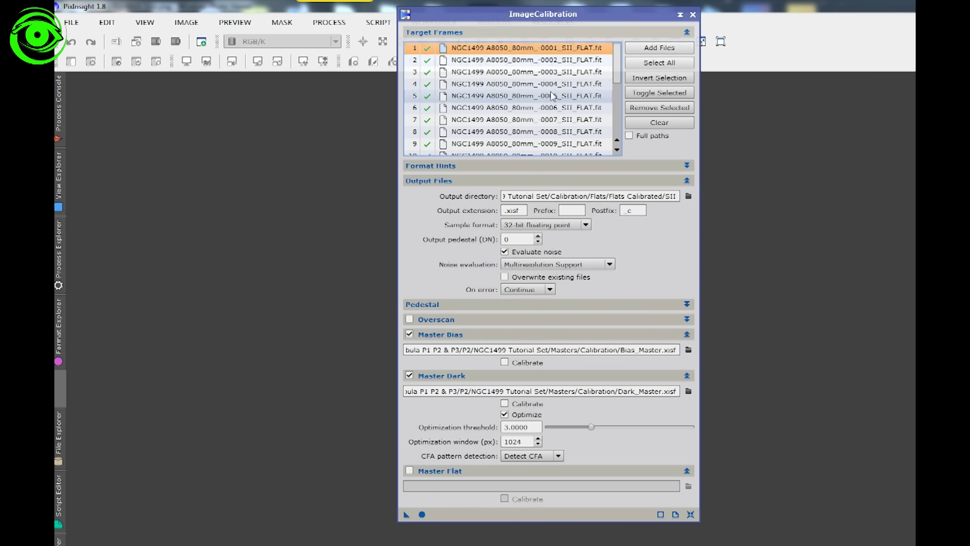
key(ctrl+a)
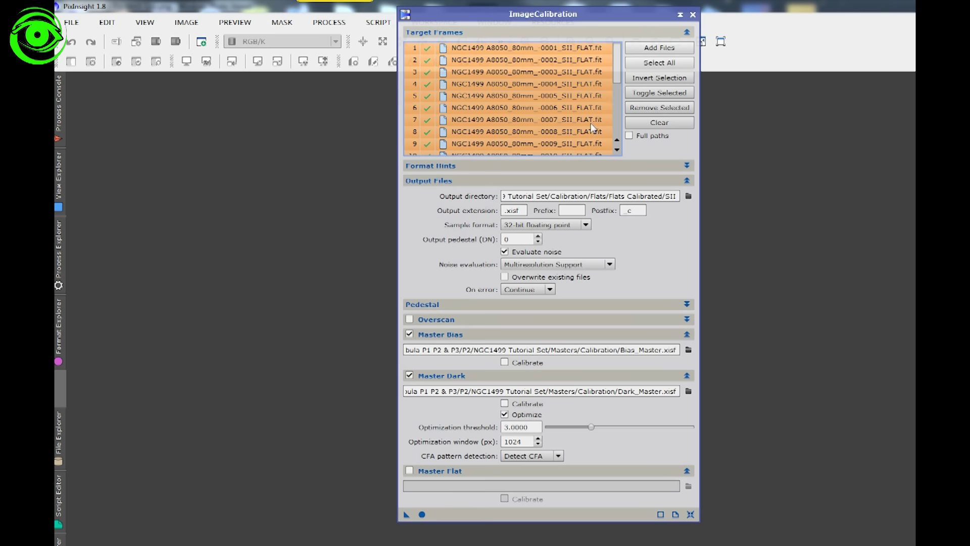
click(651, 107)
Add all the Ha light frames, 0002 to 0022, from the tutorial set's Lights\Ha folder as target frames
click(654, 48)
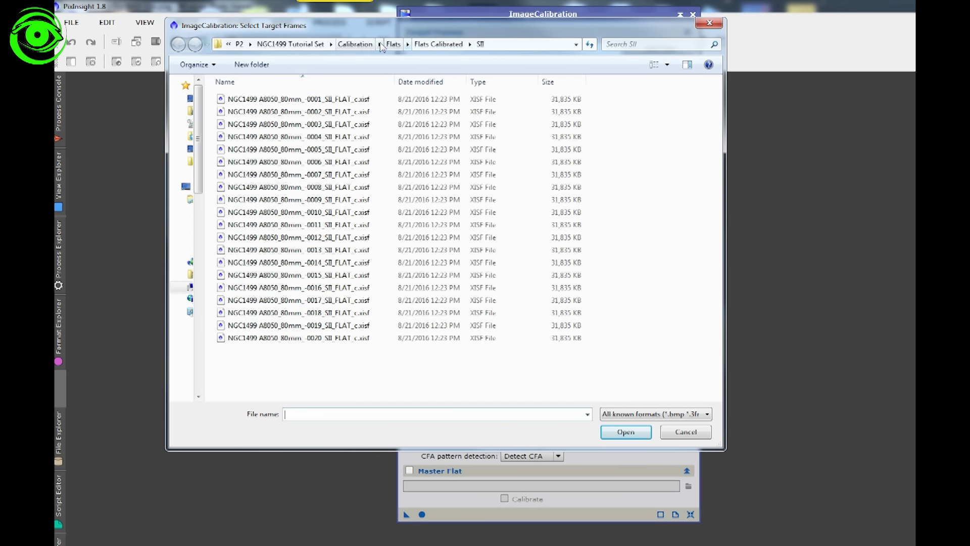
click(308, 47)
double_click(248, 112)
key(Down)
key(Return)
key(Down)
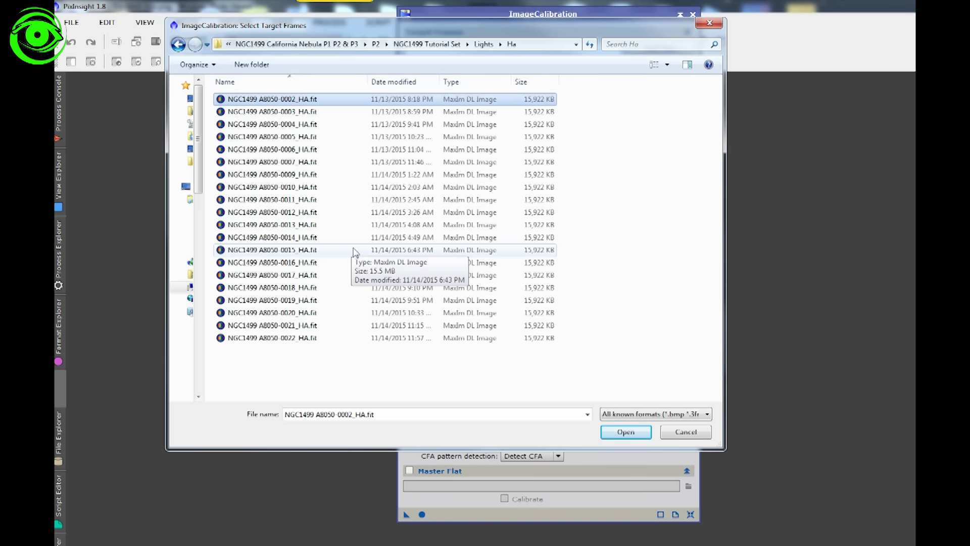
key(ctrl+a)
click(625, 431)
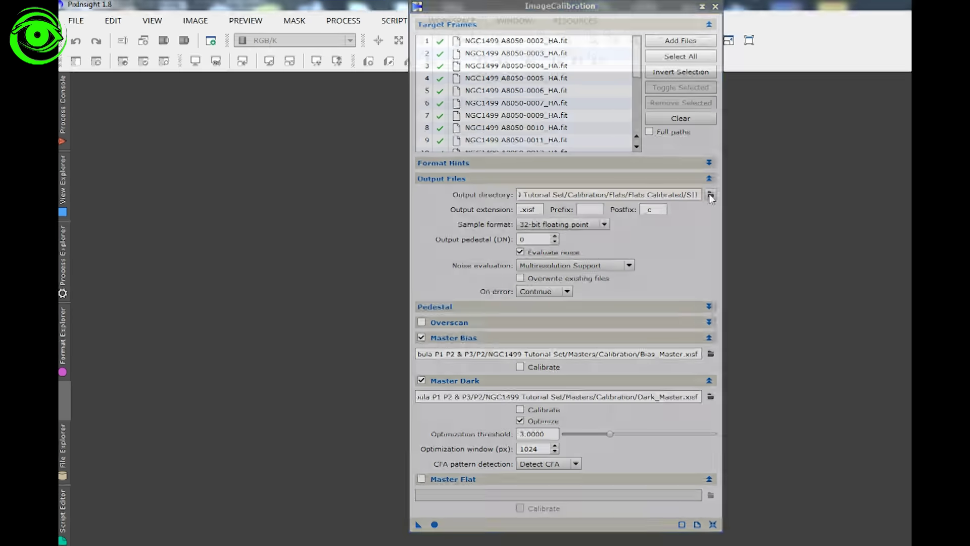
Set the calibration output directory to Lights\Calibrated\Ha in the NGC1499 Tutorial Set folder
click(688, 196)
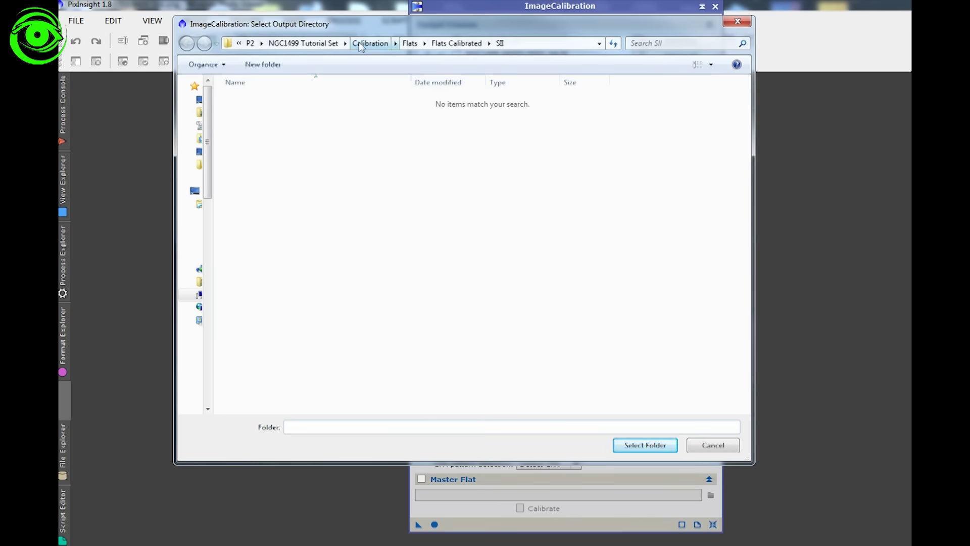
click(328, 44)
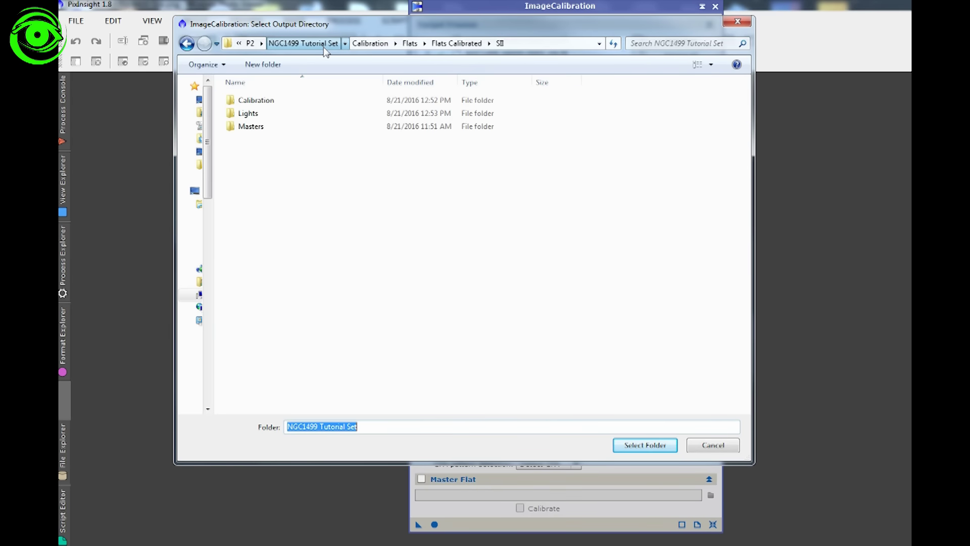
double_click(262, 116)
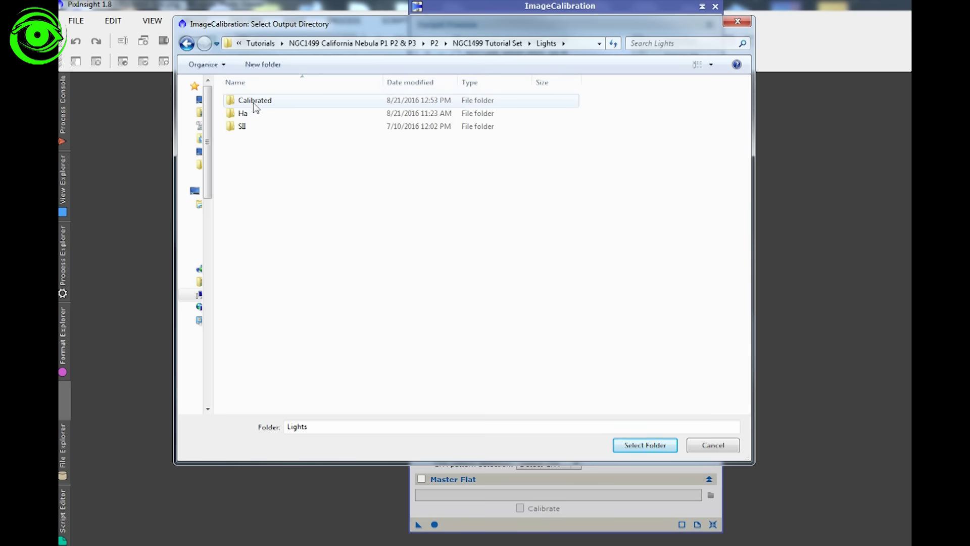
double_click(255, 103)
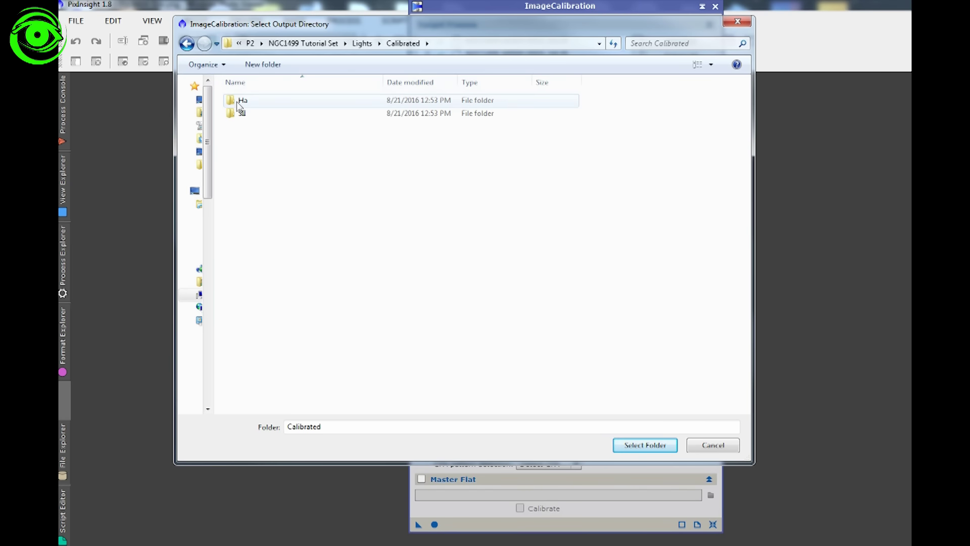
double_click(242, 100)
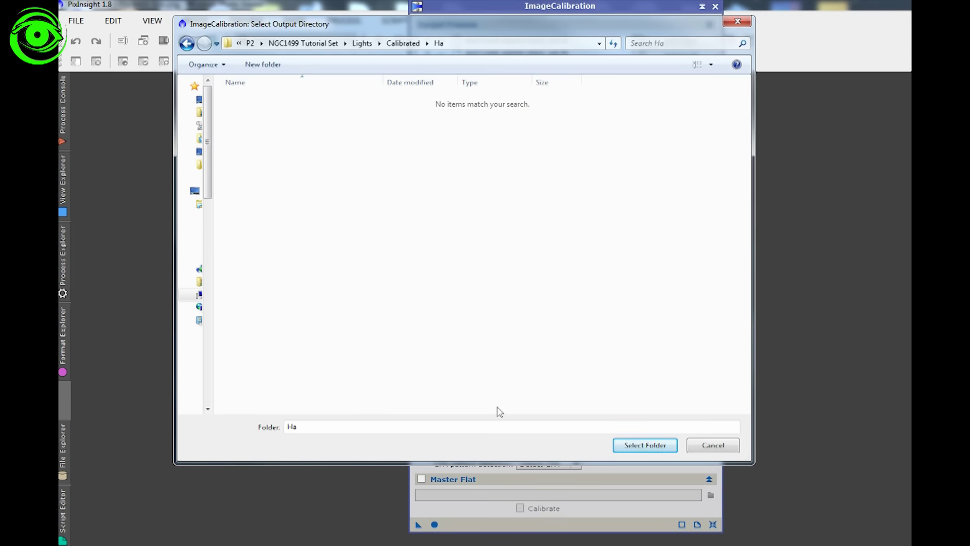
click(649, 444)
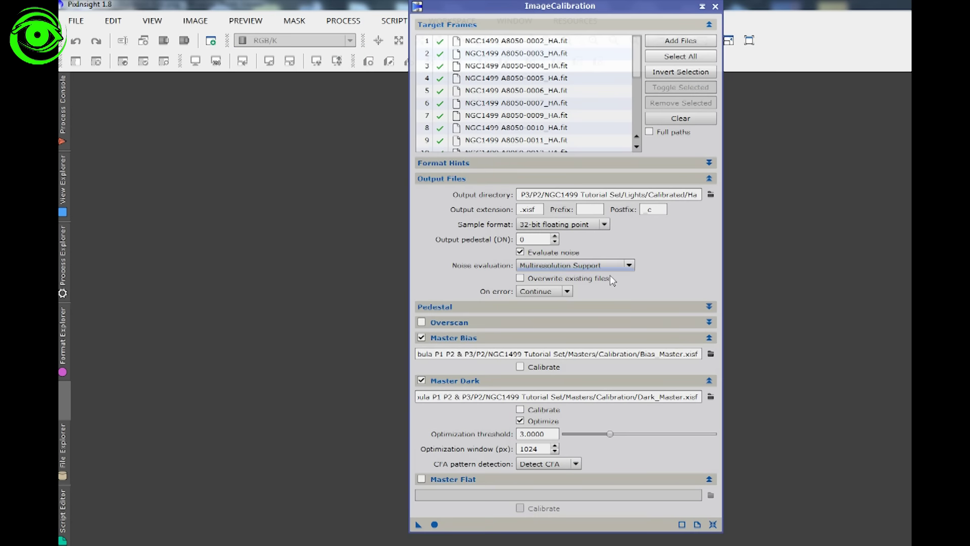
Enable Calibrate for the master dark, and enable the master flat using Flat_Master_Ha.xisf from Masters\Calibration
mouse_move(630, 265)
click(521, 410)
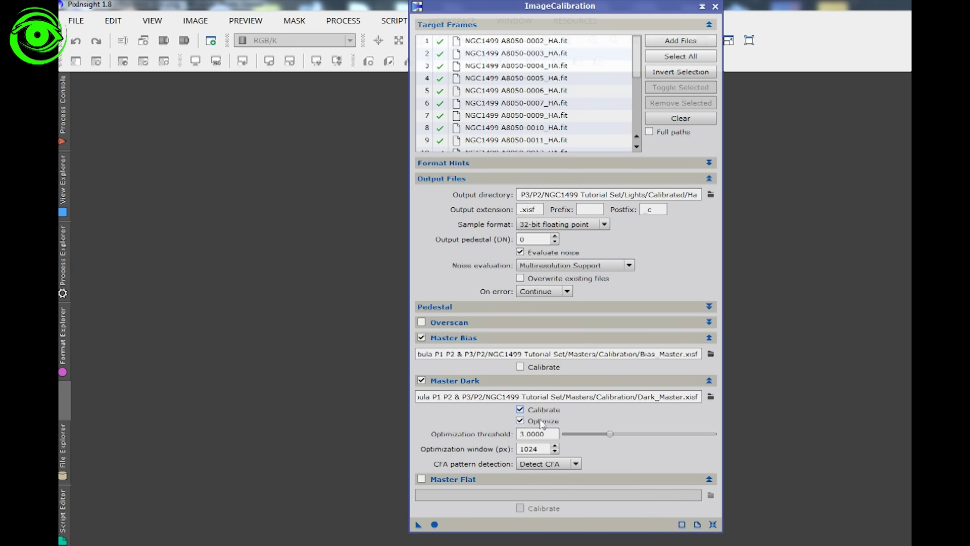
click(421, 479)
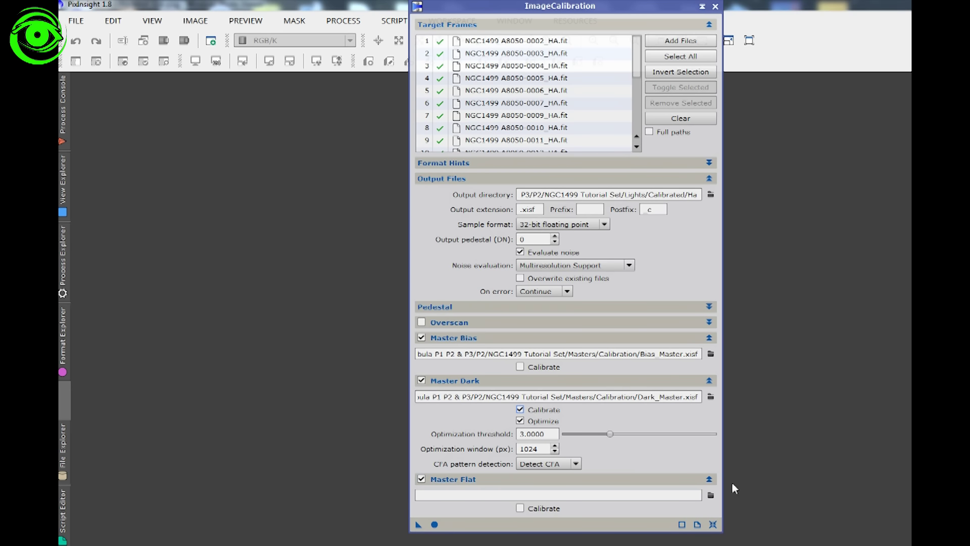
click(710, 495)
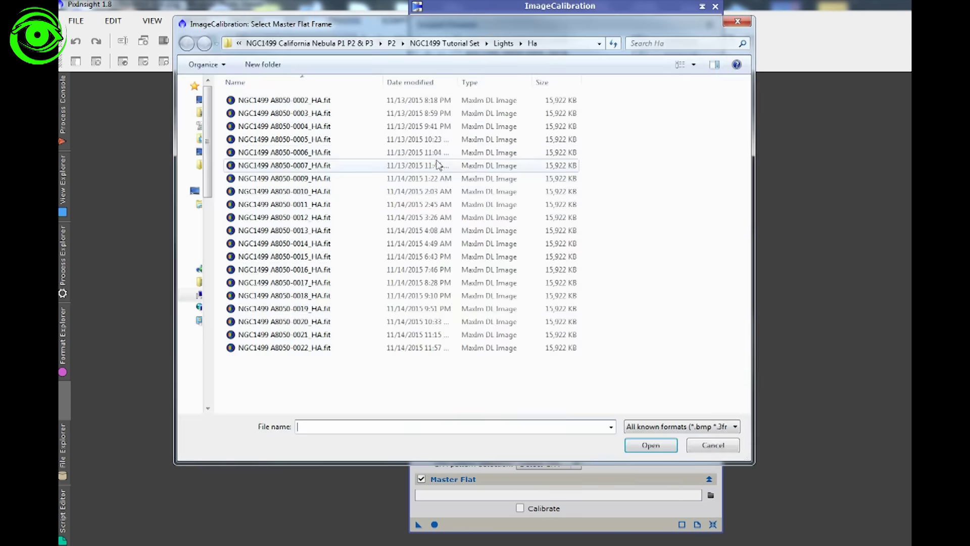
click(420, 45)
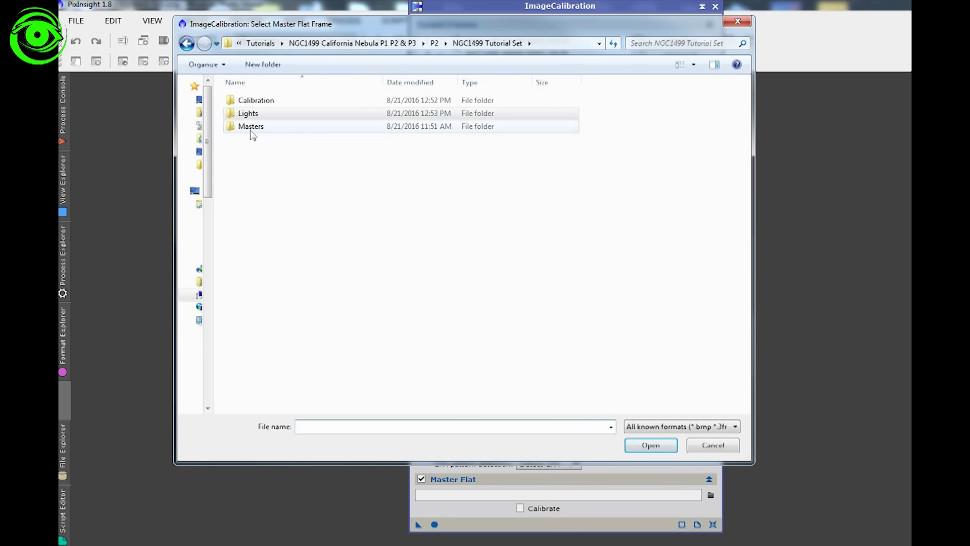
double_click(251, 127)
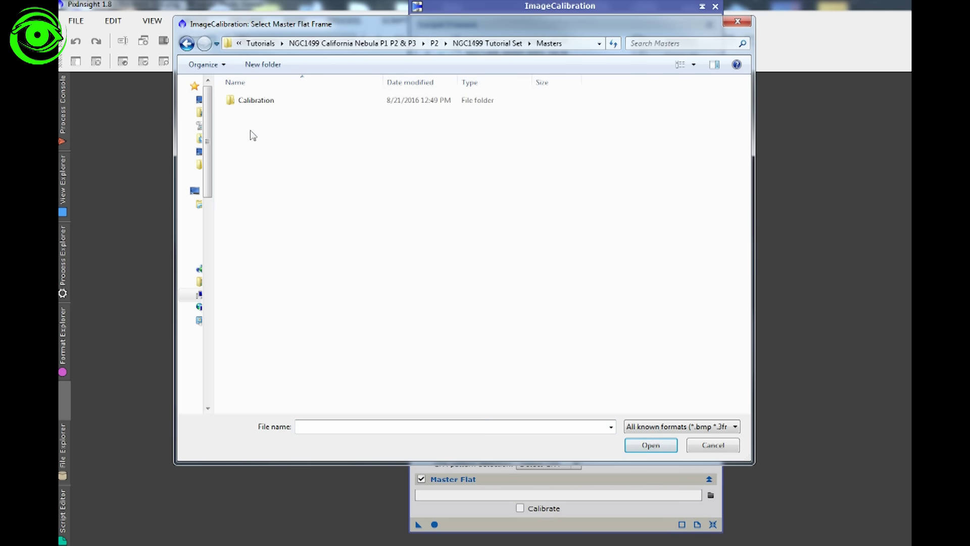
double_click(263, 101)
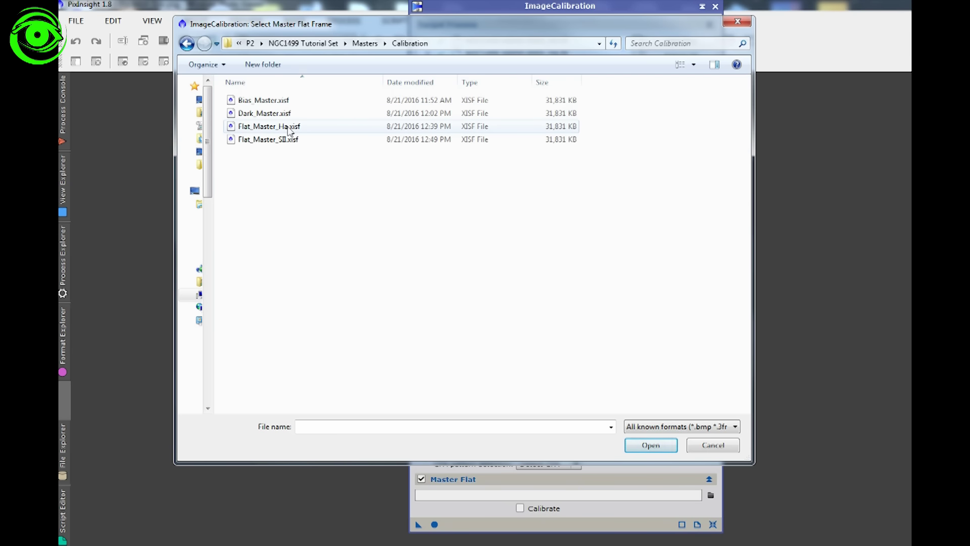
click(267, 131)
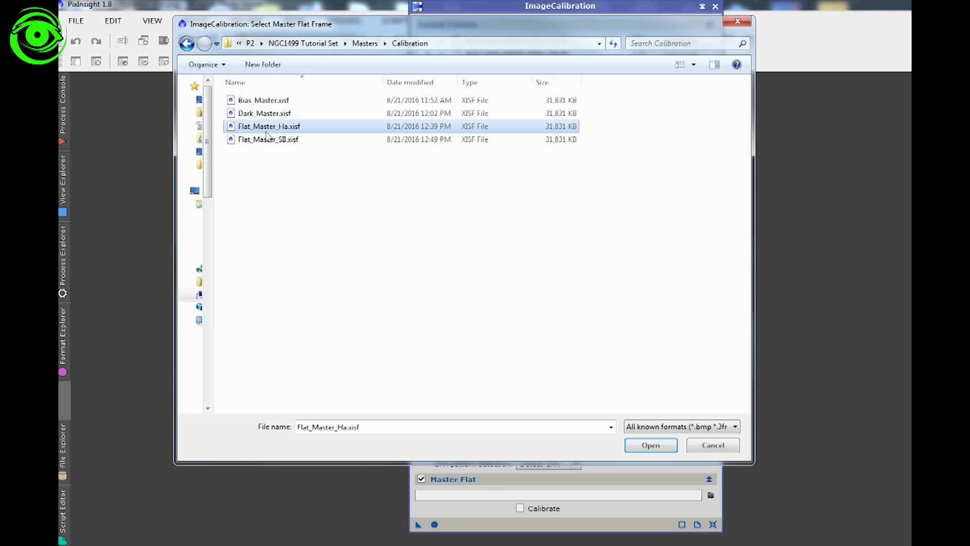
click(636, 447)
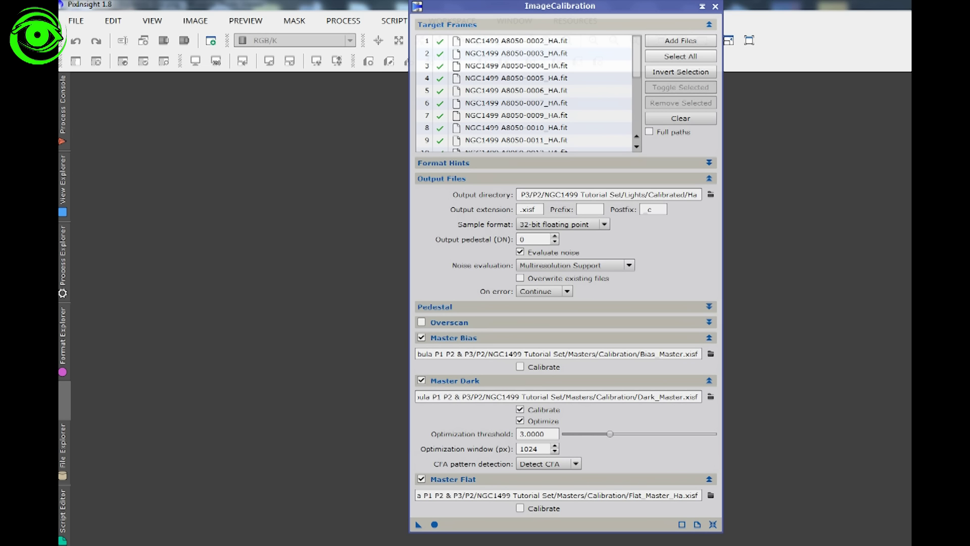
Run the calibration of the Ha lights and check the output files in Lights\Calibrated\Ha
click(434, 523)
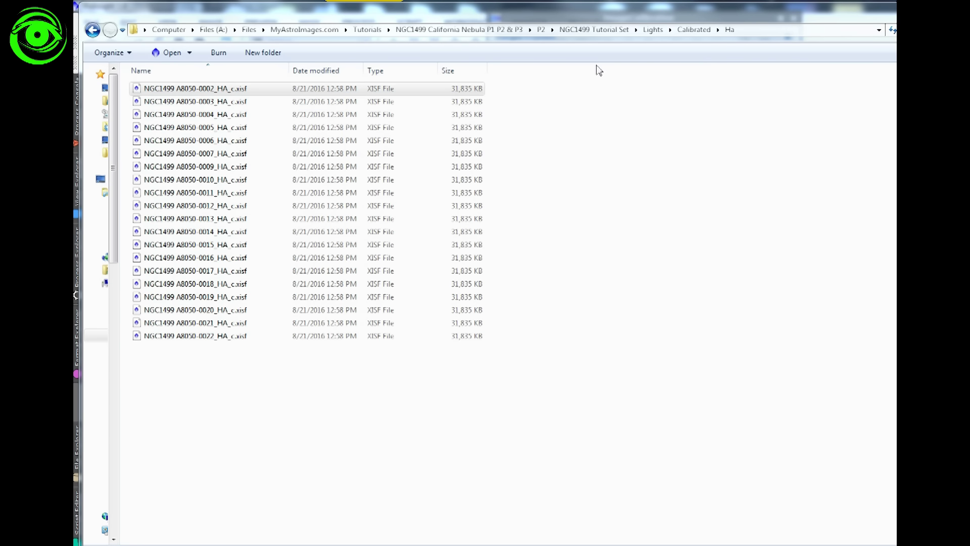
click(232, 93)
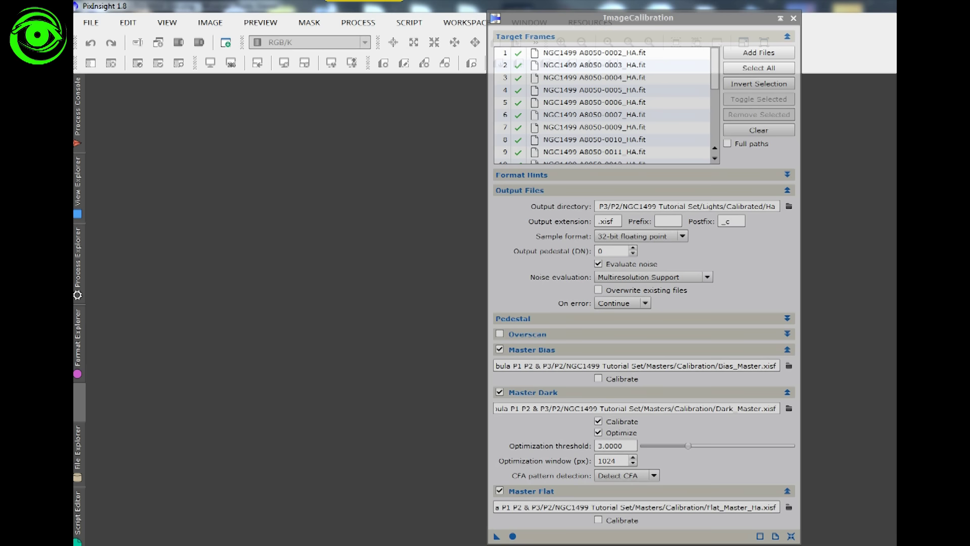
Inspect the calibrated Ha light NGC1499 A8050-0002_HA_c.xisf with an automatic screen stretch, and close the image
drag(495, 449, 251, 205)
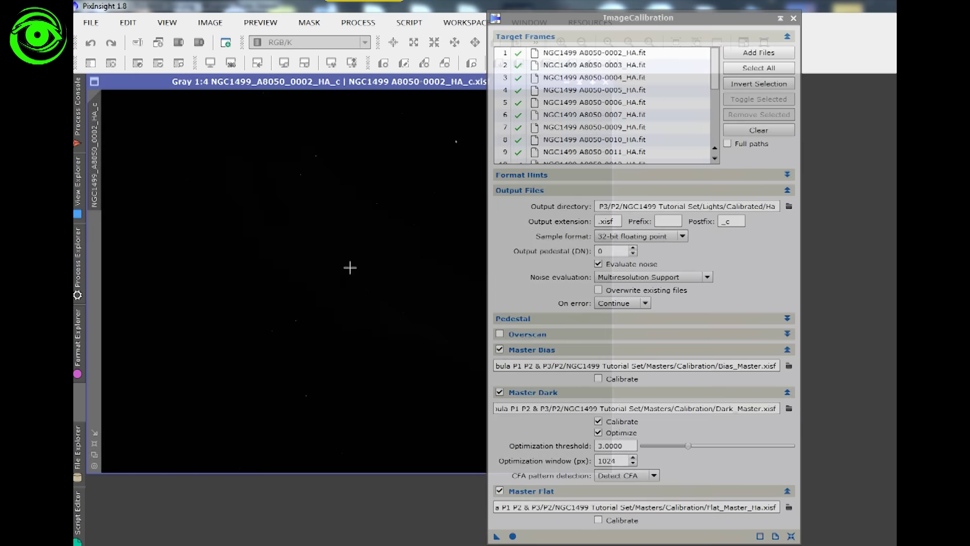
click(339, 84)
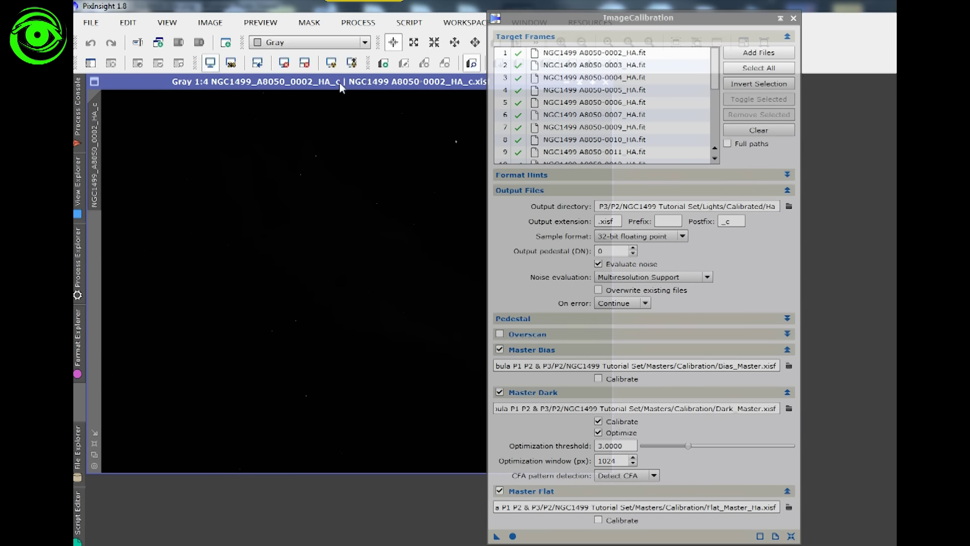
click(230, 64)
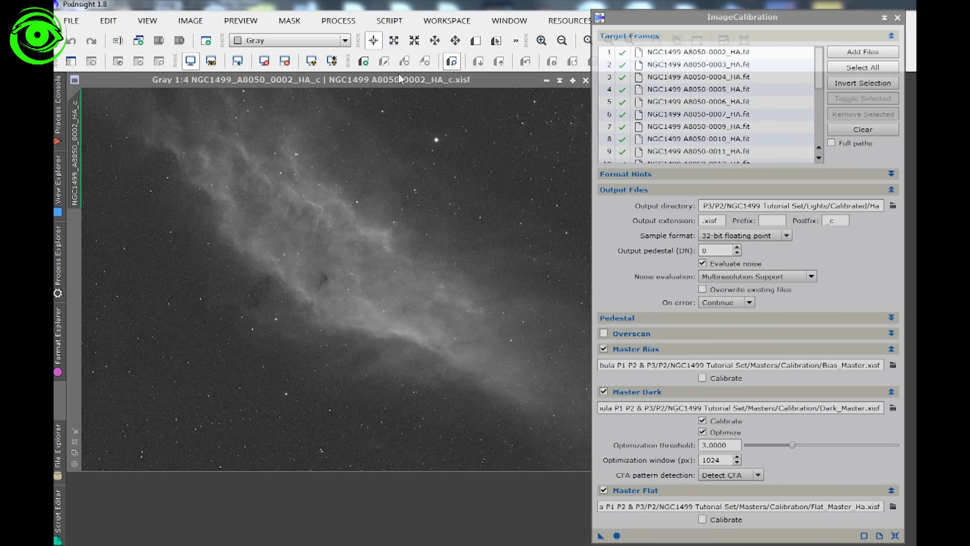
click(384, 84)
scroll(360, 289, up, 3)
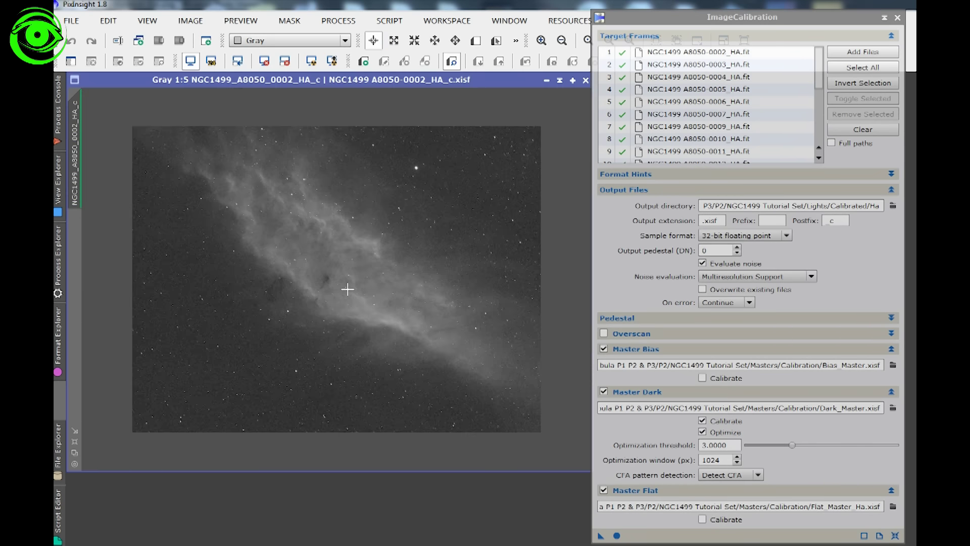
scroll(404, 246, down, 1)
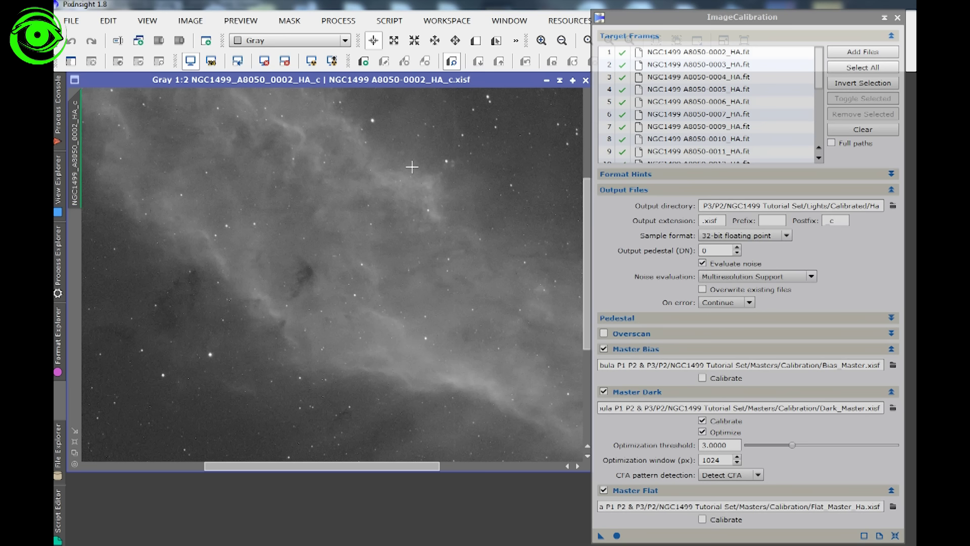
click(585, 82)
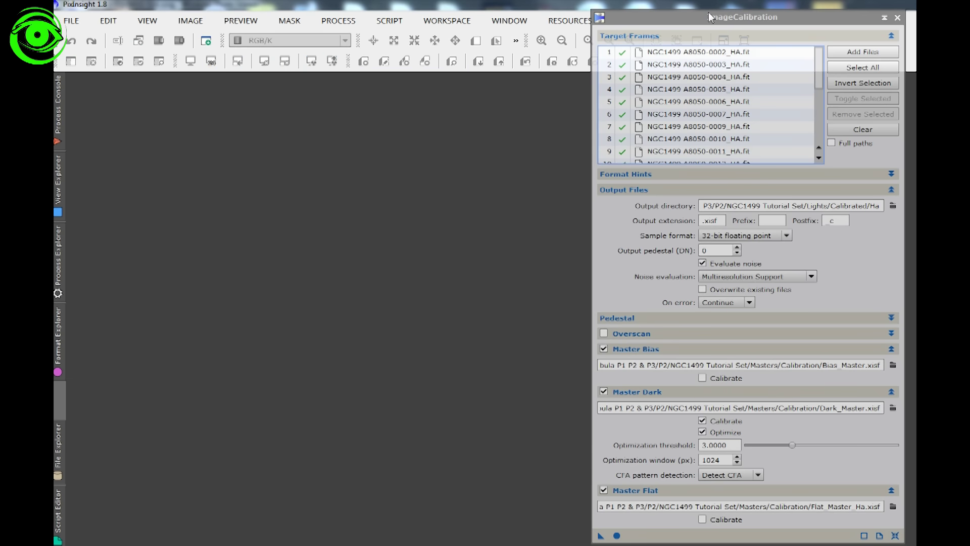
Remove all the Ha light frames from the ImageCalibration target frames
drag(709, 18, 618, 7)
click(581, 42)
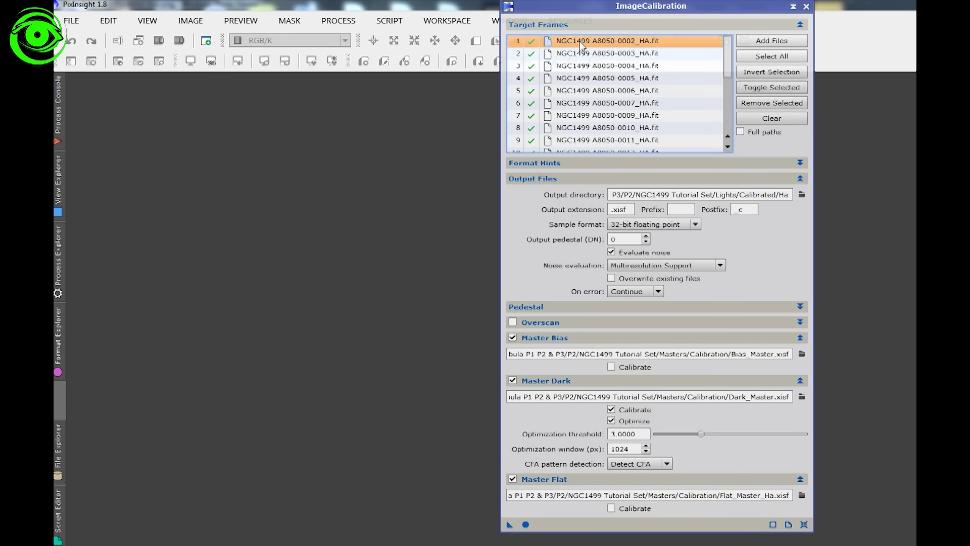
key(ctrl+a)
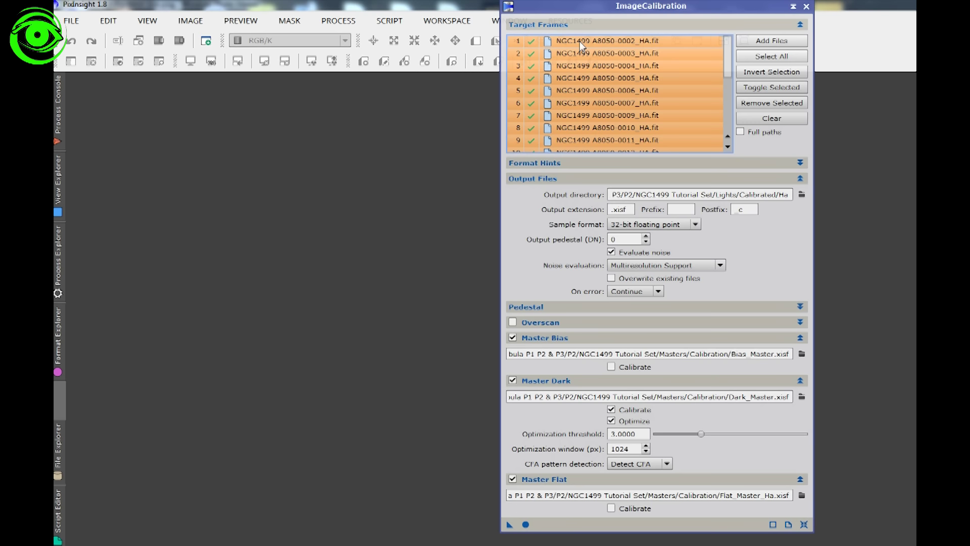
click(763, 103)
Add all the SII light frames from the tutorial set's Lights\SII folder as target frames
click(764, 44)
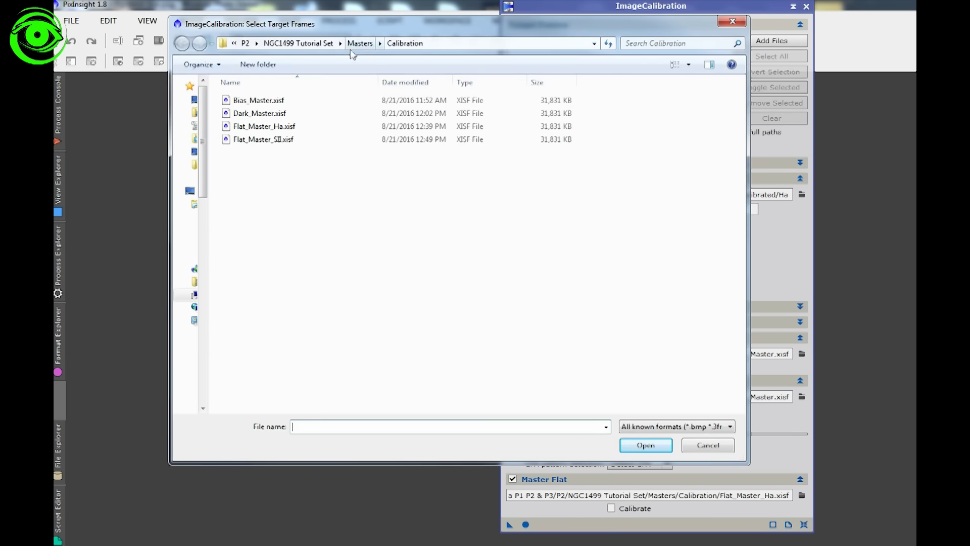
click(304, 44)
double_click(258, 114)
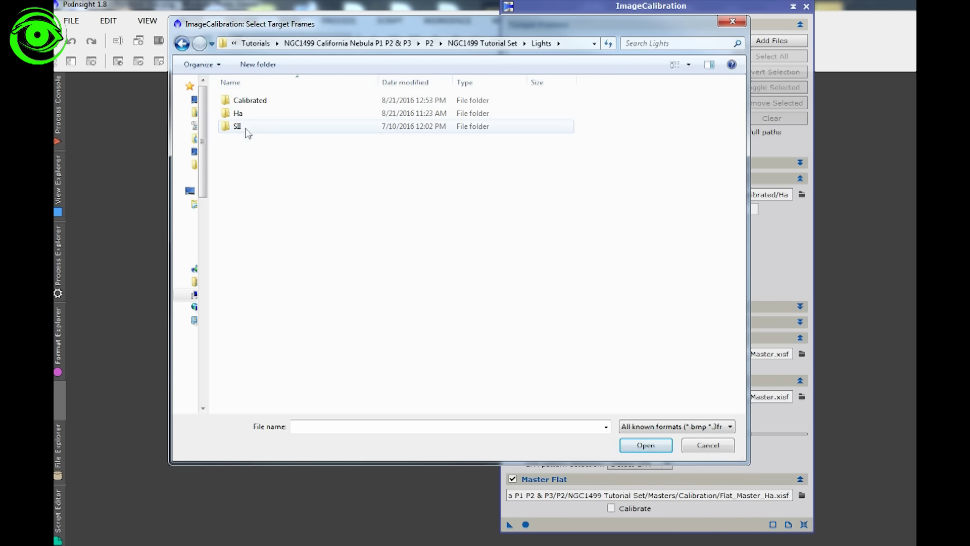
double_click(245, 127)
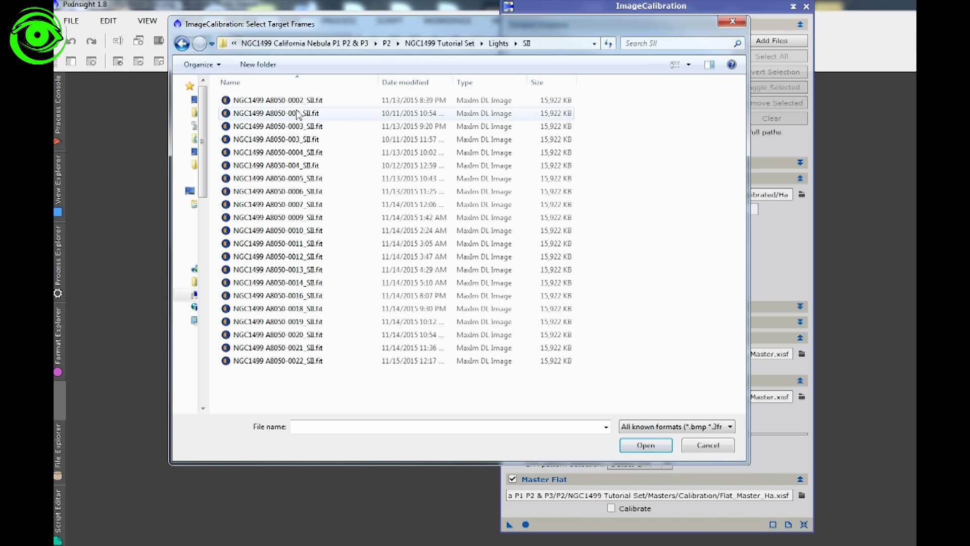
click(298, 101)
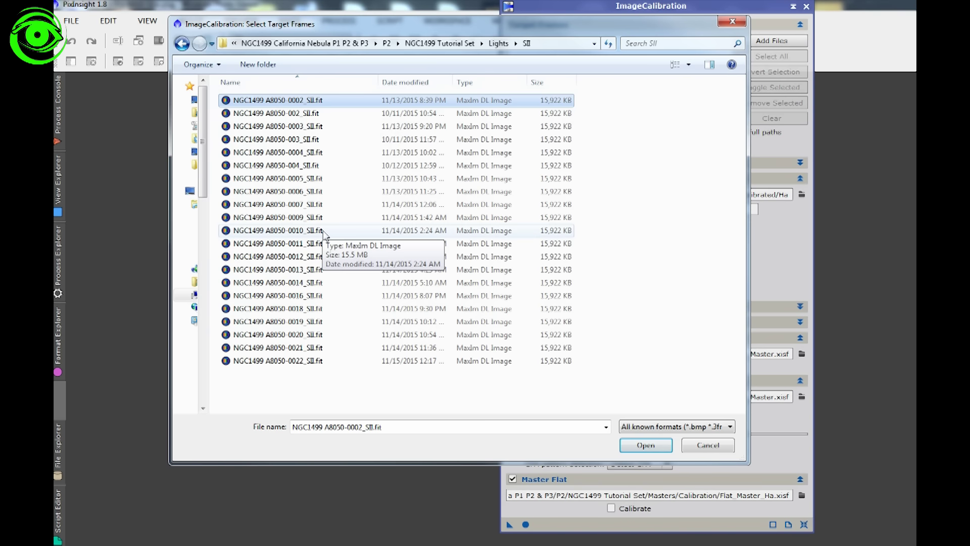
key(ctrl+a)
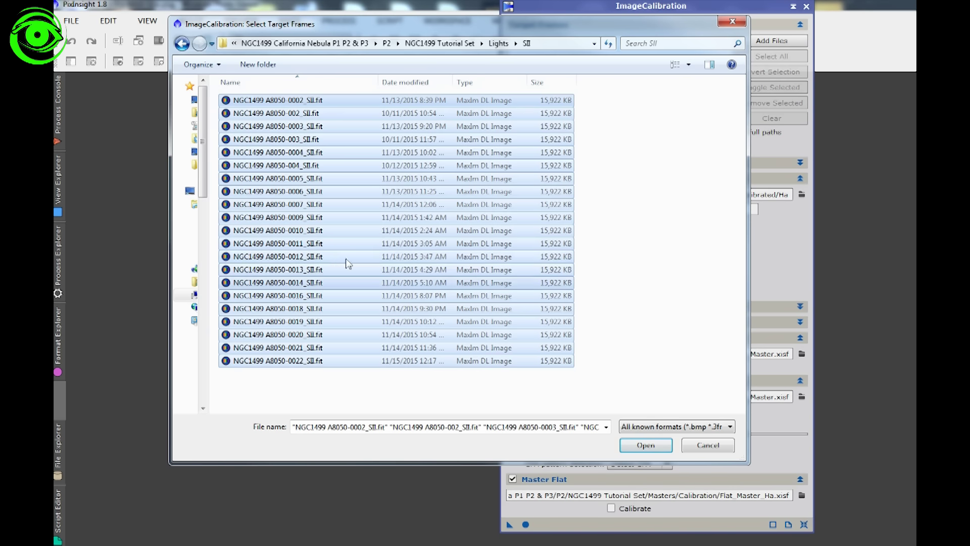
click(644, 445)
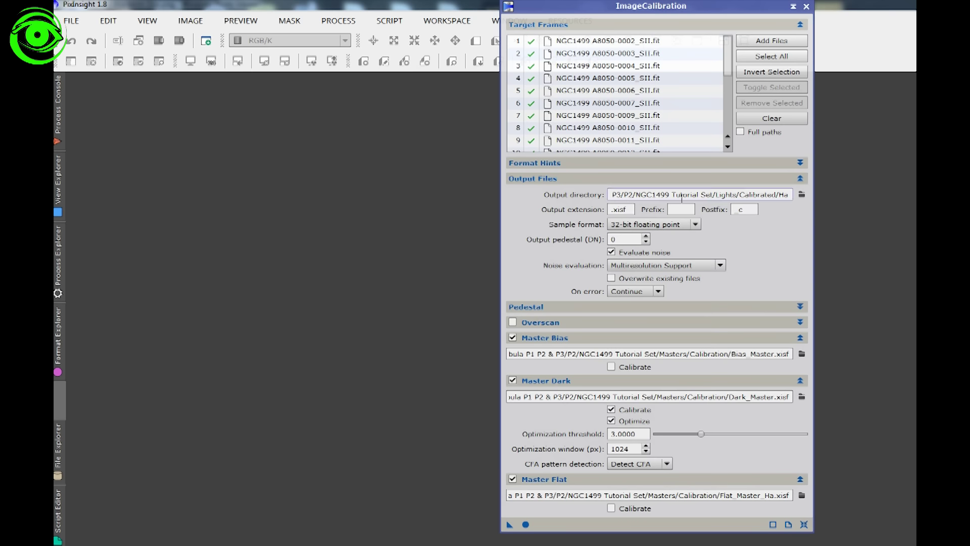
Set the calibration output directory to Lights\Calibrated\SII in the NGC1499 Tutorial Set folder
click(801, 195)
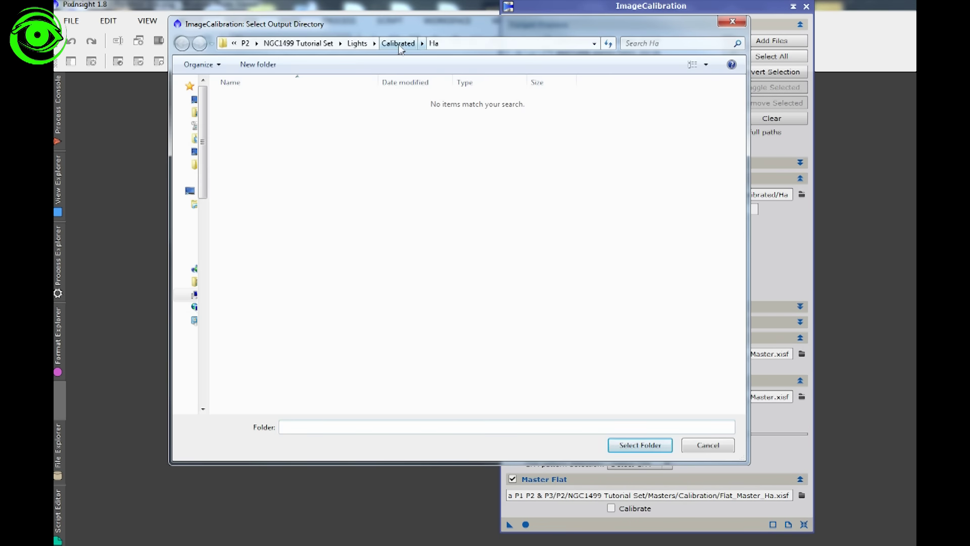
click(398, 44)
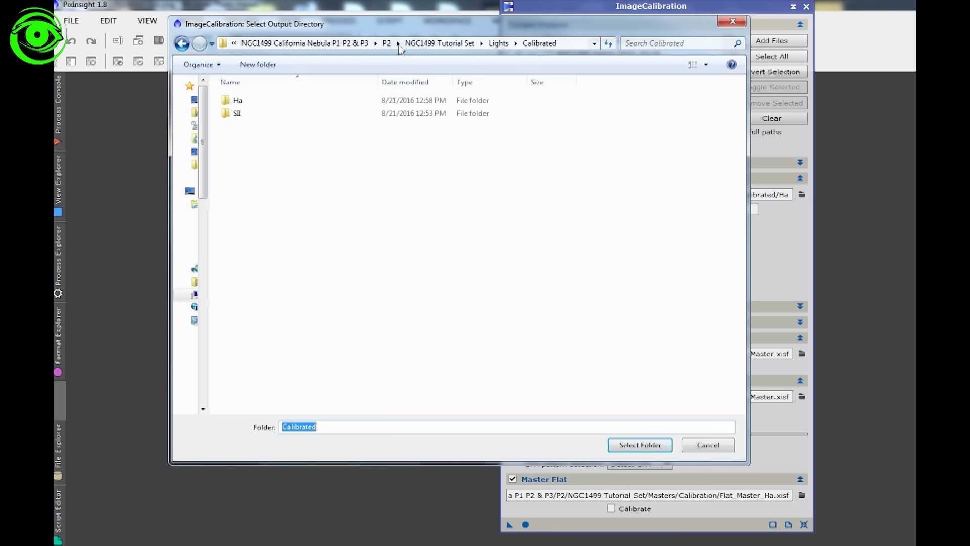
double_click(237, 114)
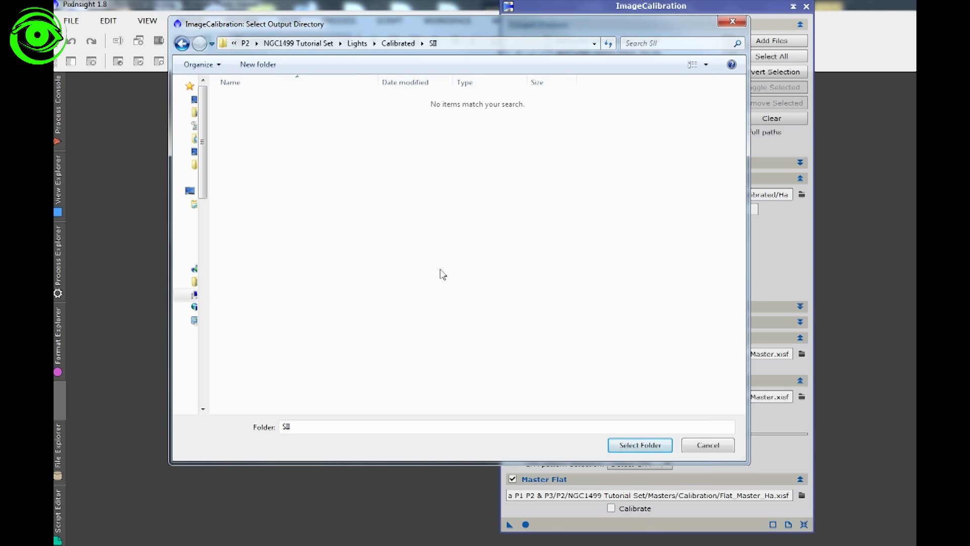
click(625, 448)
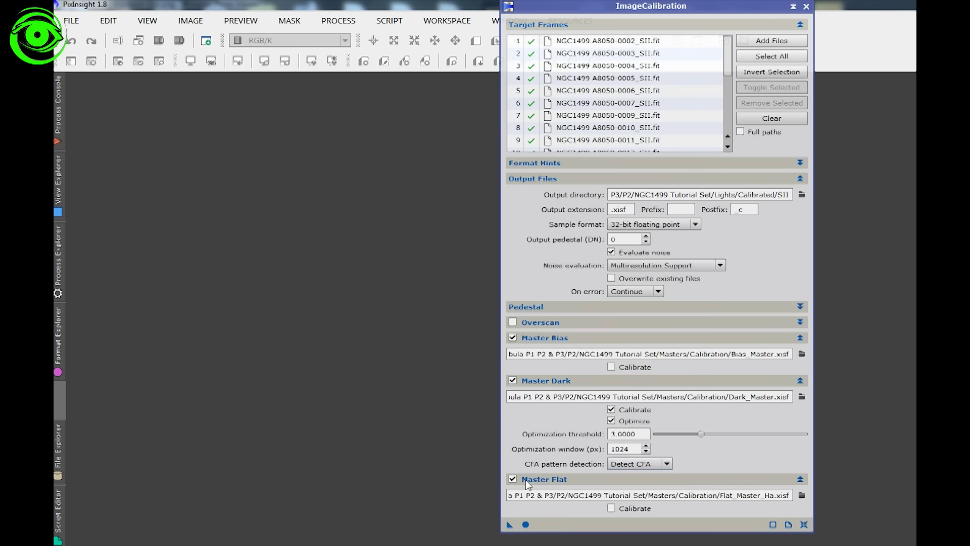
Run the calibration of the SII lights and check the output files in Lights\Calibrated\SII
click(526, 524)
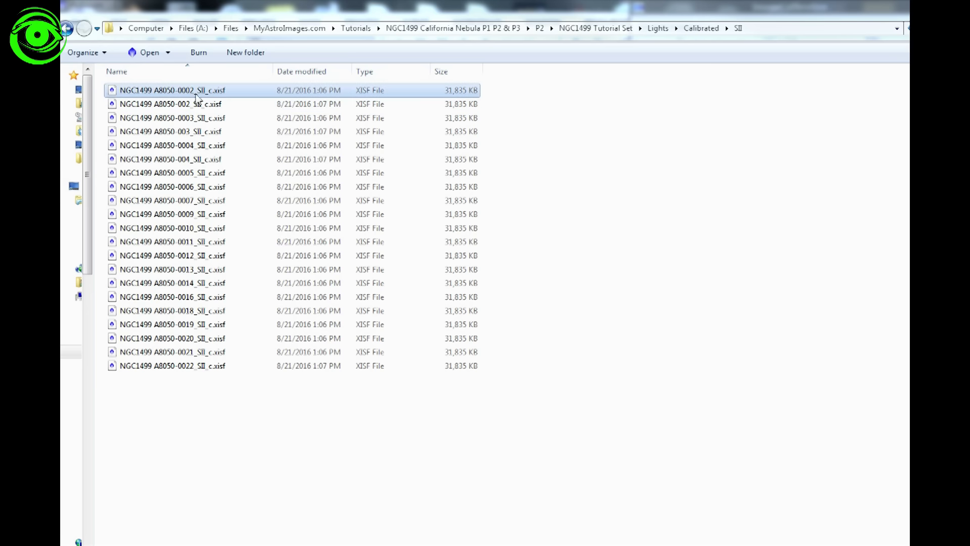
click(187, 145)
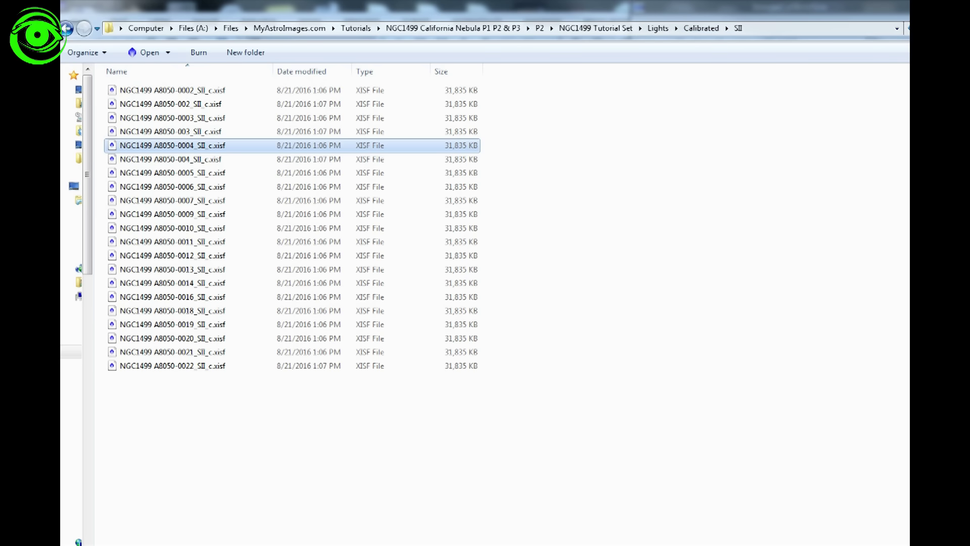
key(alt+Tab)
Inspect the calibrated SII light NGC1499 A8050-0002_SII_c.xisf with an automatic screen stretch, and close the image
drag(657, 230, 320, 237)
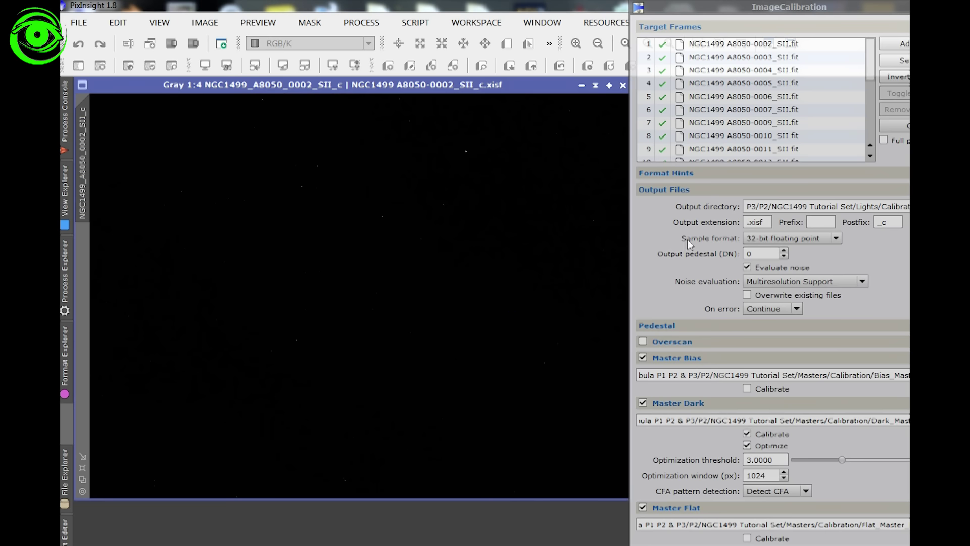
click(460, 87)
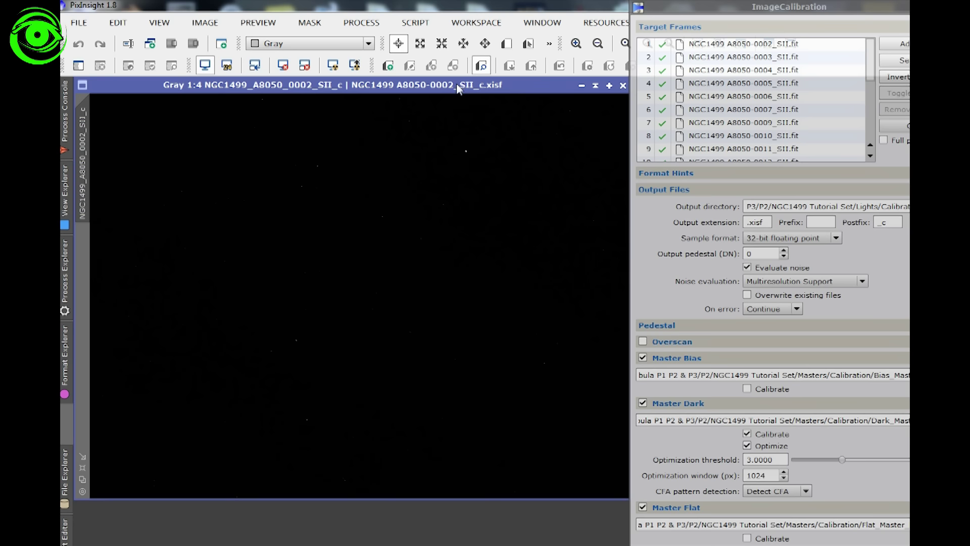
key(ctrl+a)
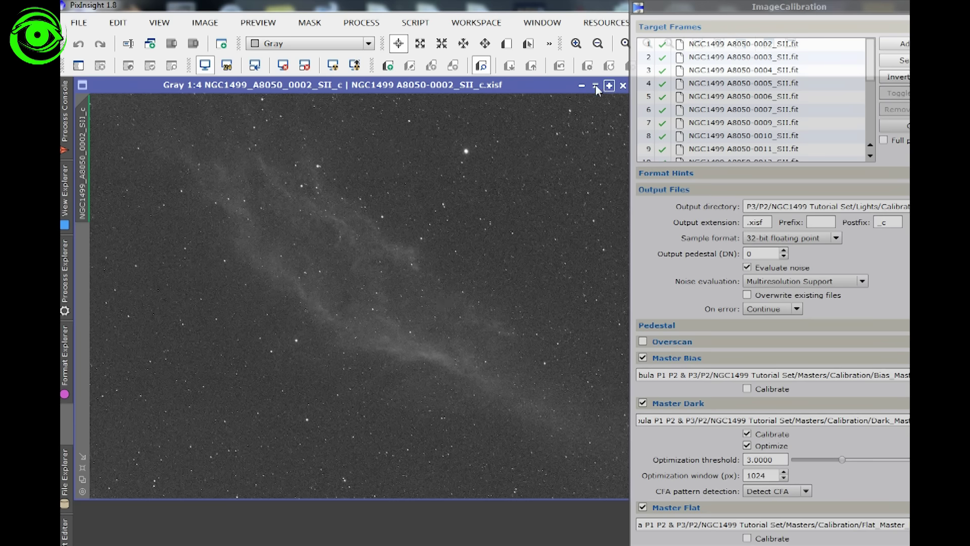
click(623, 85)
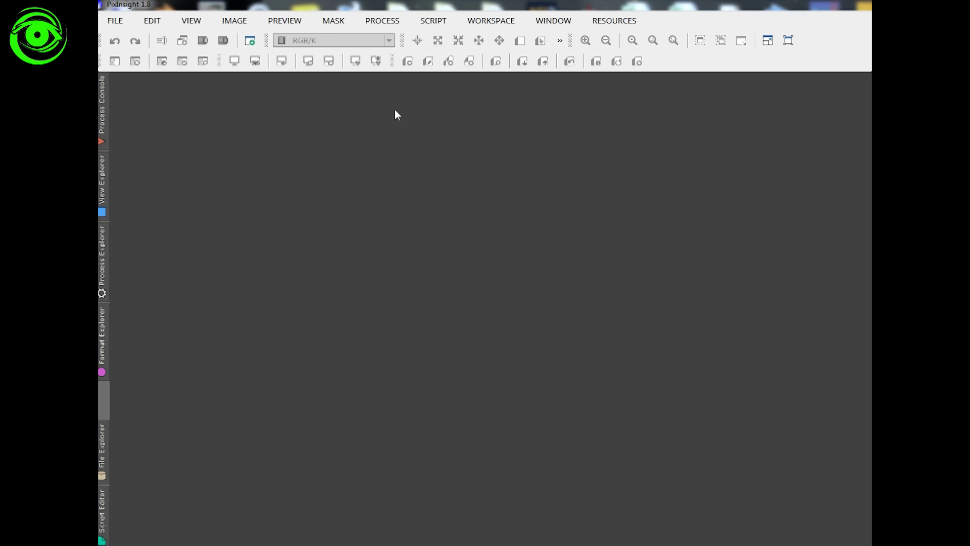
Open StarAlignment and set its reference image to the file NGC1499 A8050-0002_HA_c.xisf from Lights\Calibrated\Ha
click(380, 24)
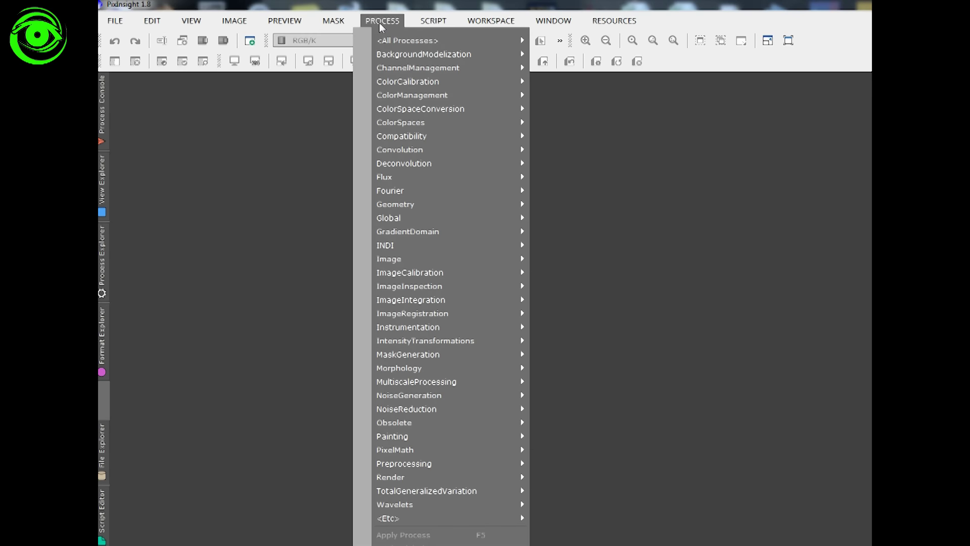
mouse_move(443, 46)
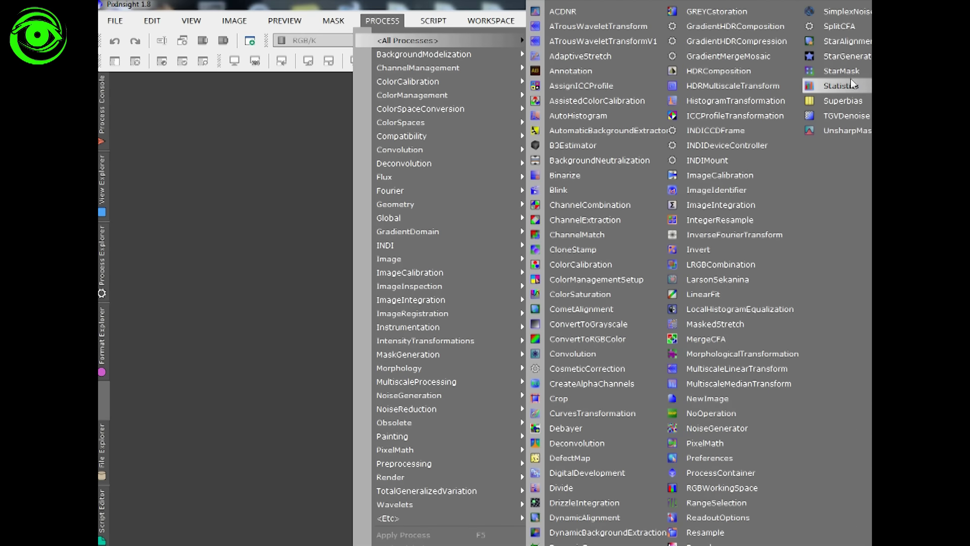
click(846, 42)
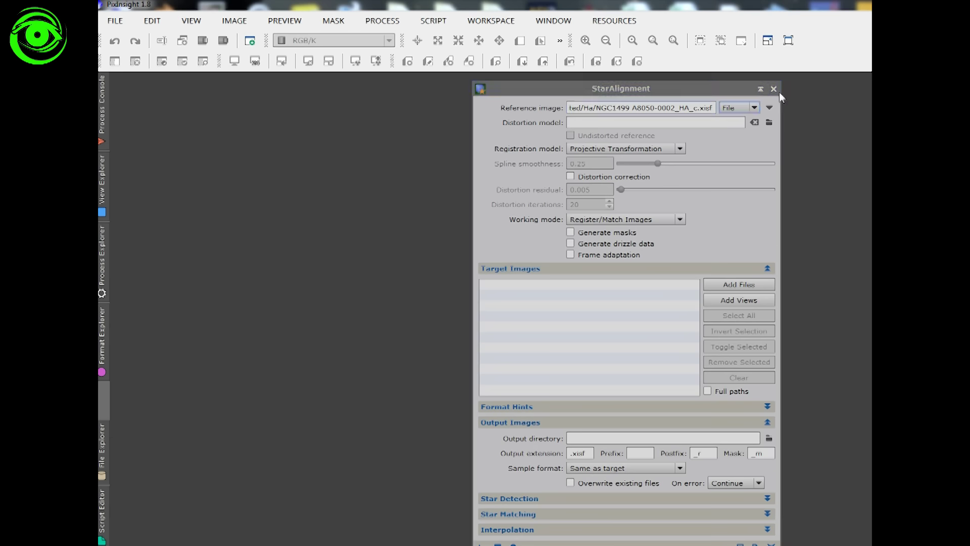
drag(667, 90, 638, 58)
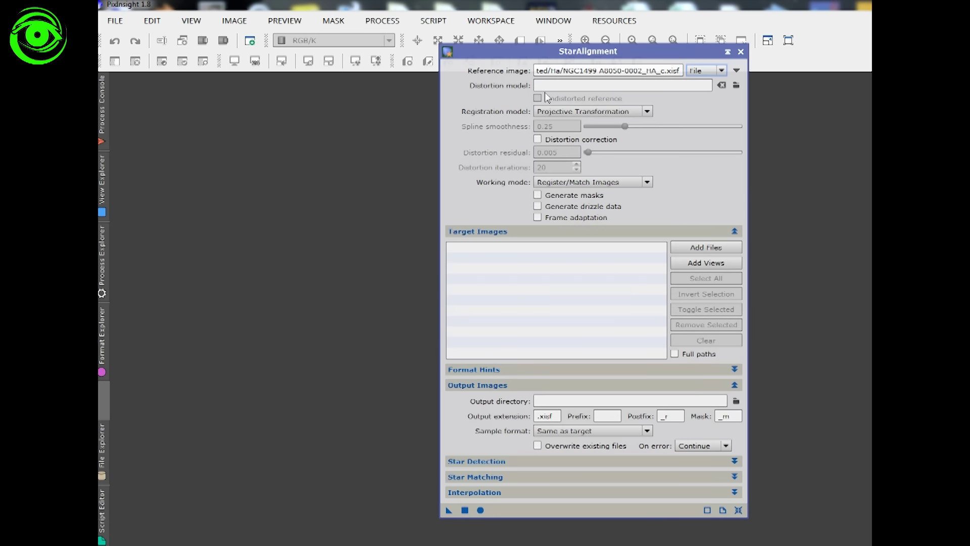
click(701, 74)
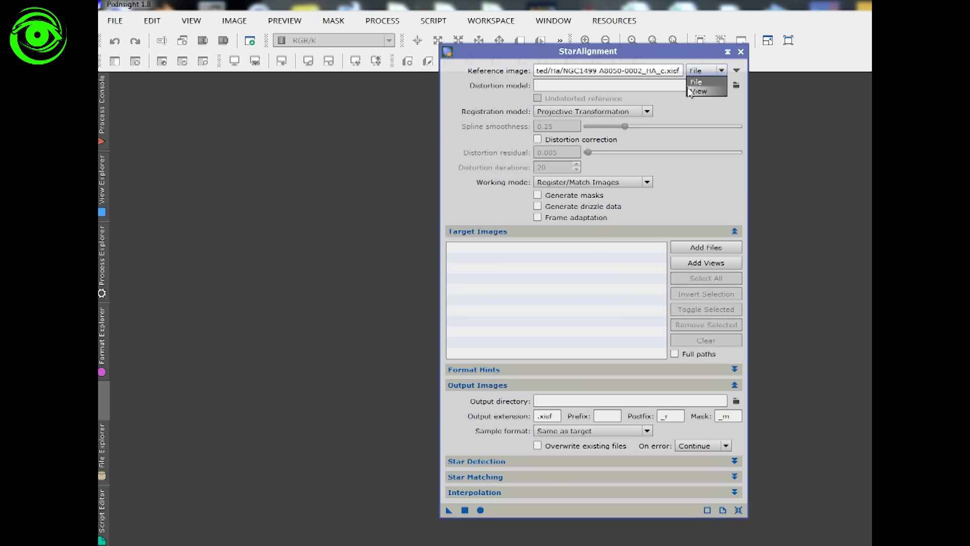
click(736, 76)
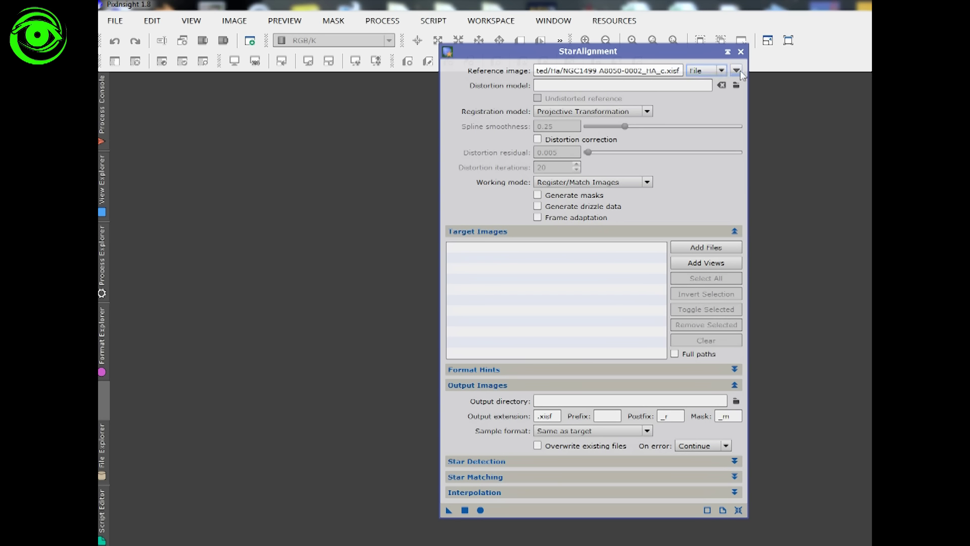
click(736, 71)
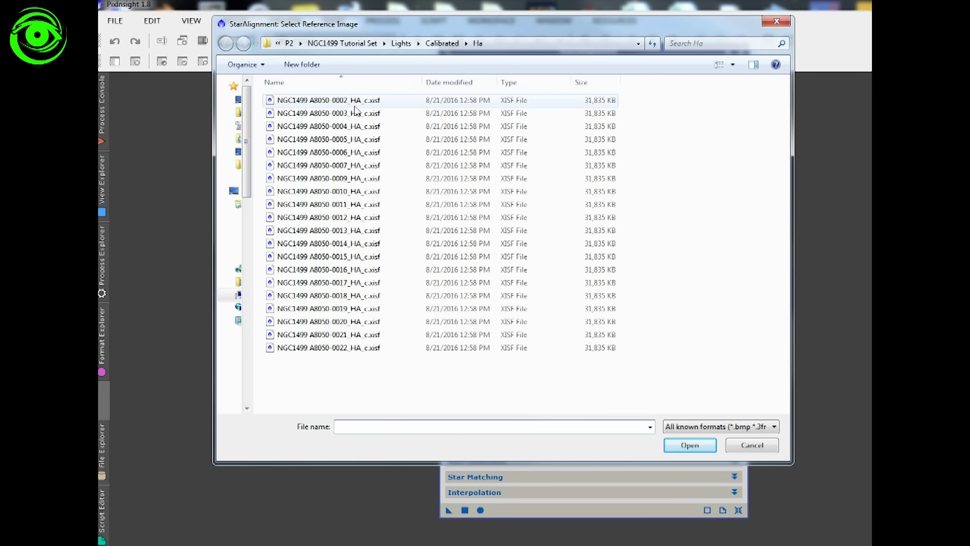
click(325, 104)
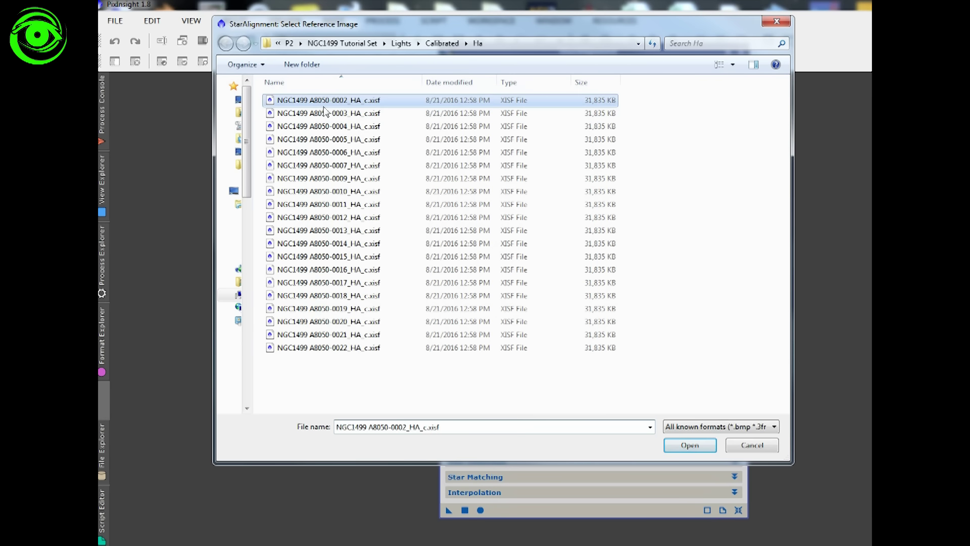
click(692, 445)
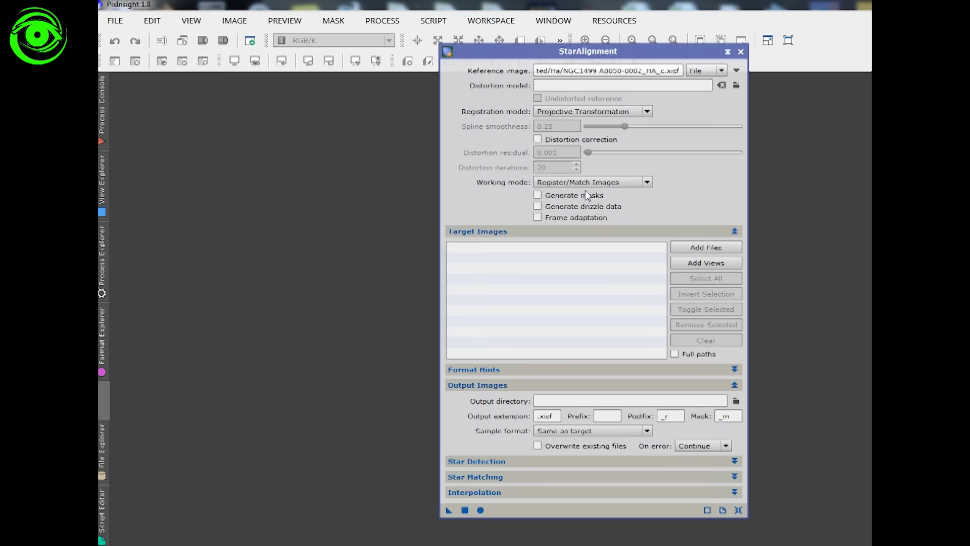
Add all the calibrated Ha lights, NGC1499 A8050-0002_HA_c.xisf to A8050-0022_HA_c.xisf, from Lights\Calibrated\Ha as StarAlignment target images
mouse_move(586, 181)
click(694, 248)
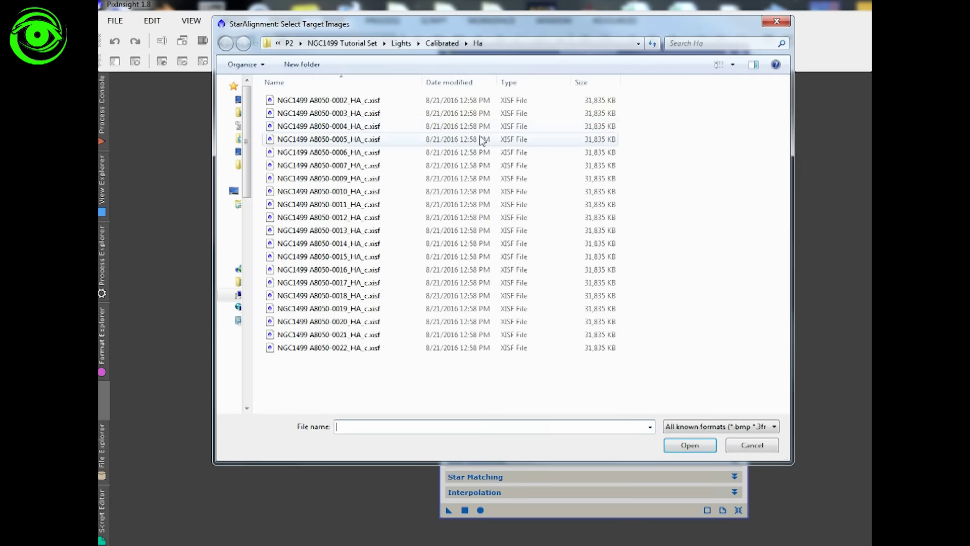
click(357, 101)
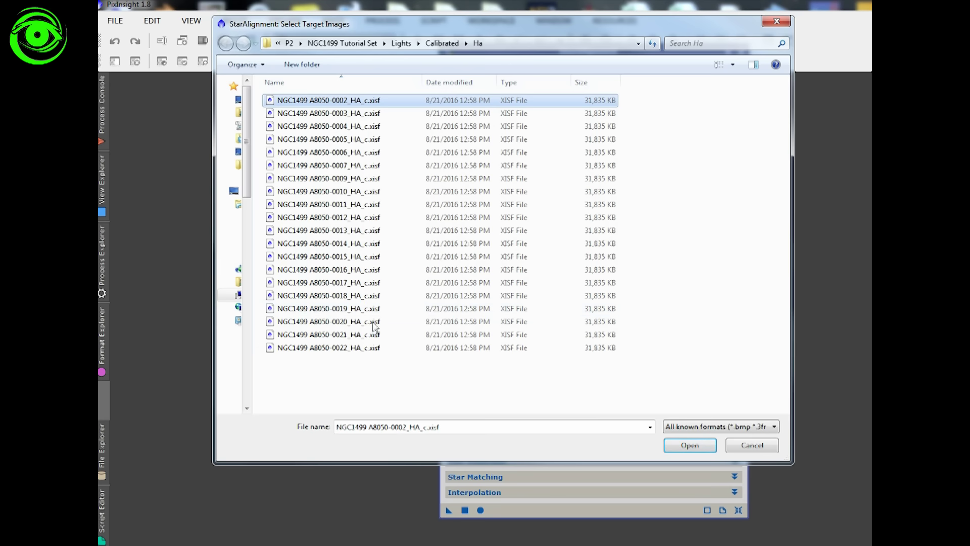
shift+click(371, 350)
click(691, 445)
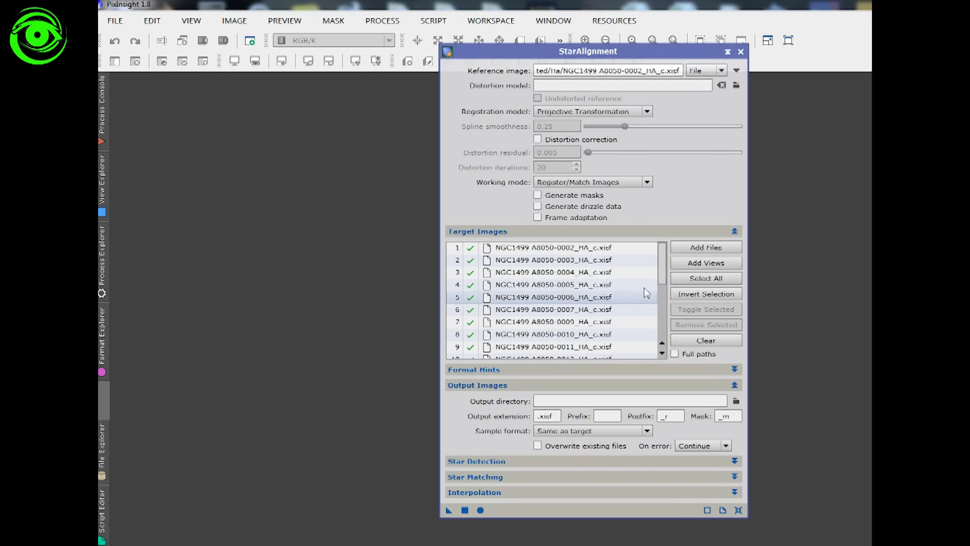
While choosing the StarAlignment output directory, create a folder named Resgistered inside Lights and enter it
click(539, 399)
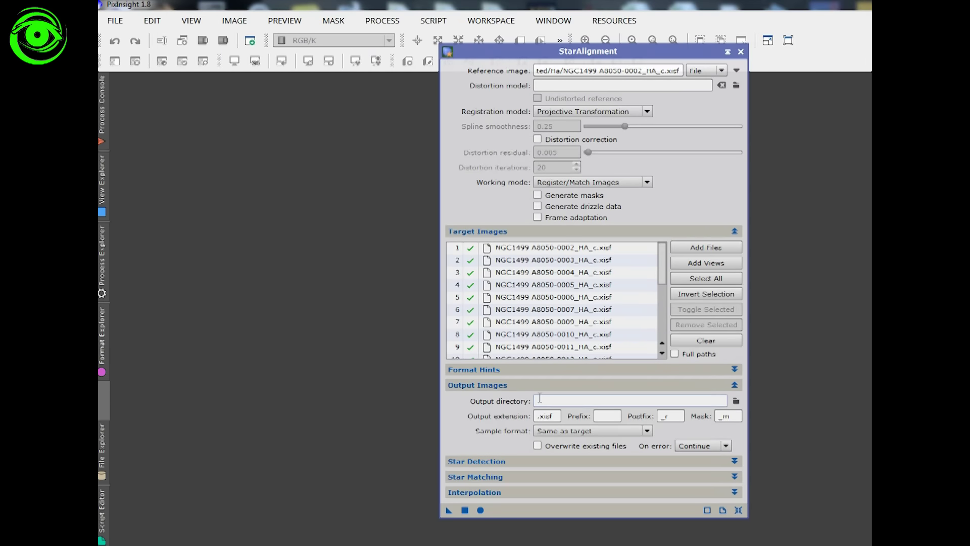
click(735, 402)
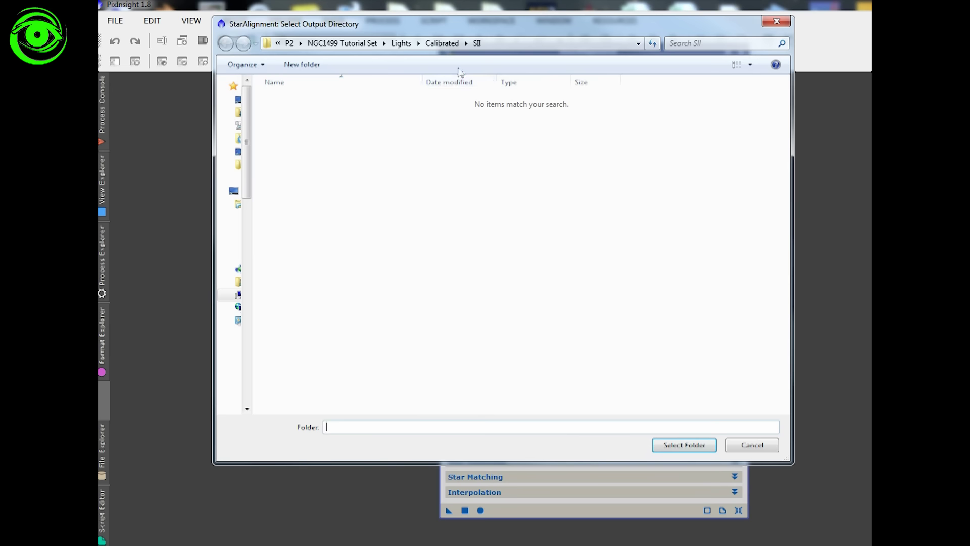
click(402, 44)
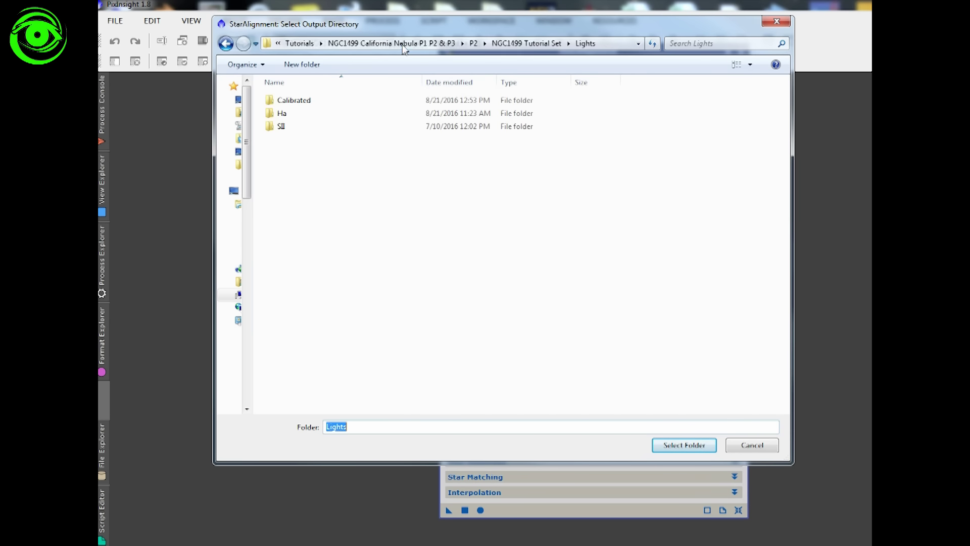
right_click(315, 177)
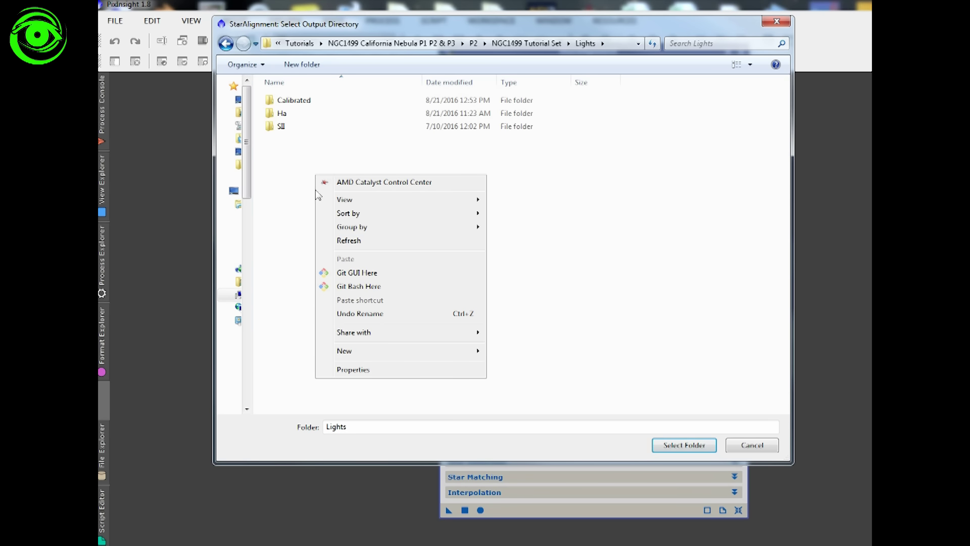
mouse_move(410, 351)
click(534, 352)
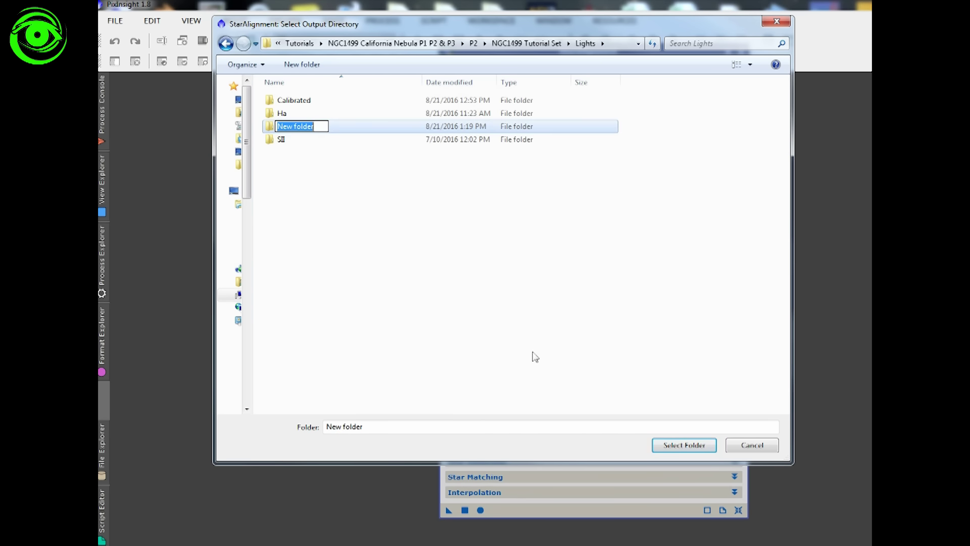
text(Resgi)
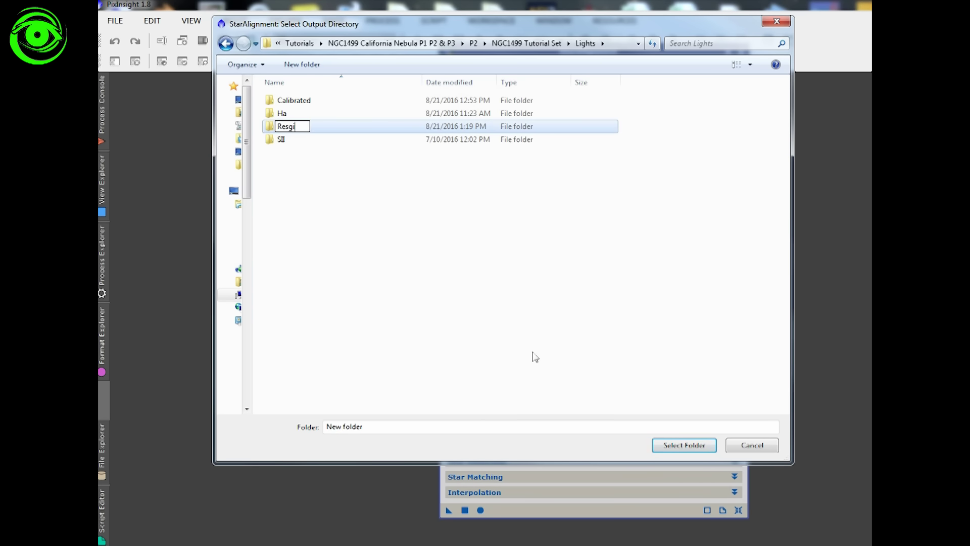
text(stered)
key(Return)
key(Return)
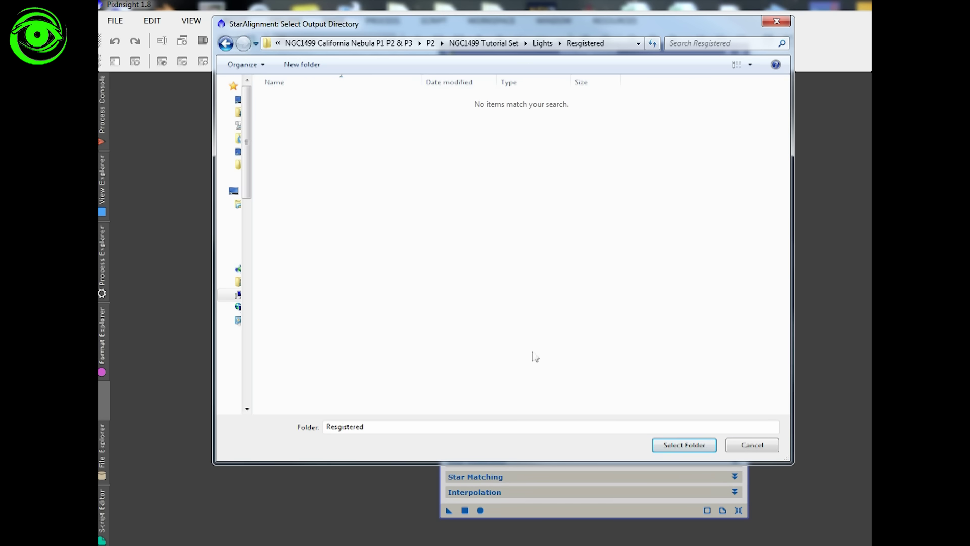
Set the output directory to a new Ha subfolder of Lights\Resgistered and run the registration of the Ha lights
right_click(332, 291)
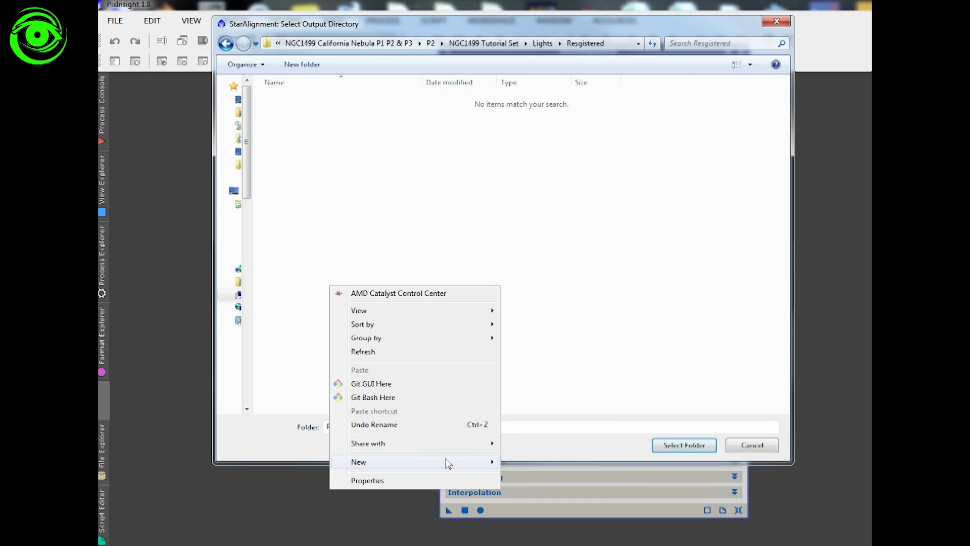
mouse_move(457, 461)
click(526, 254)
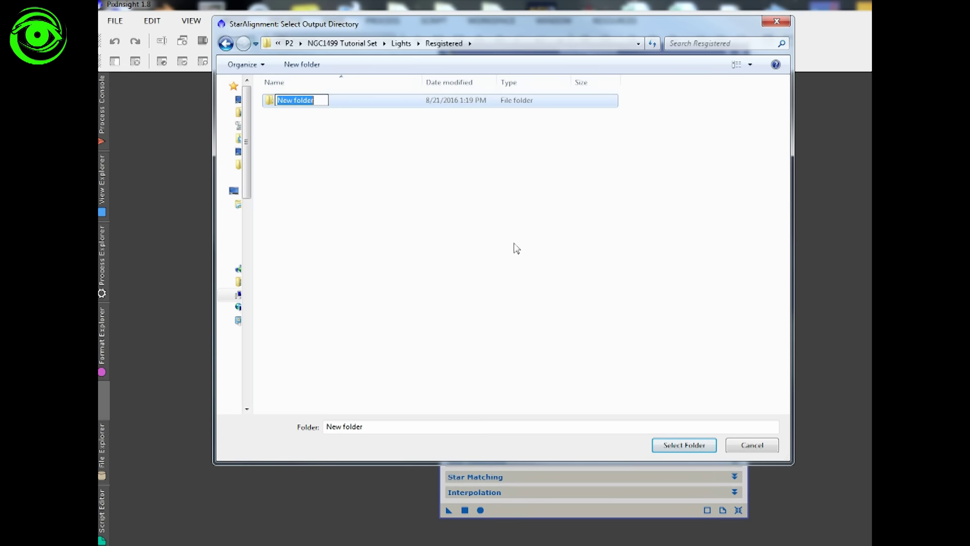
text(Ha)
key(Return)
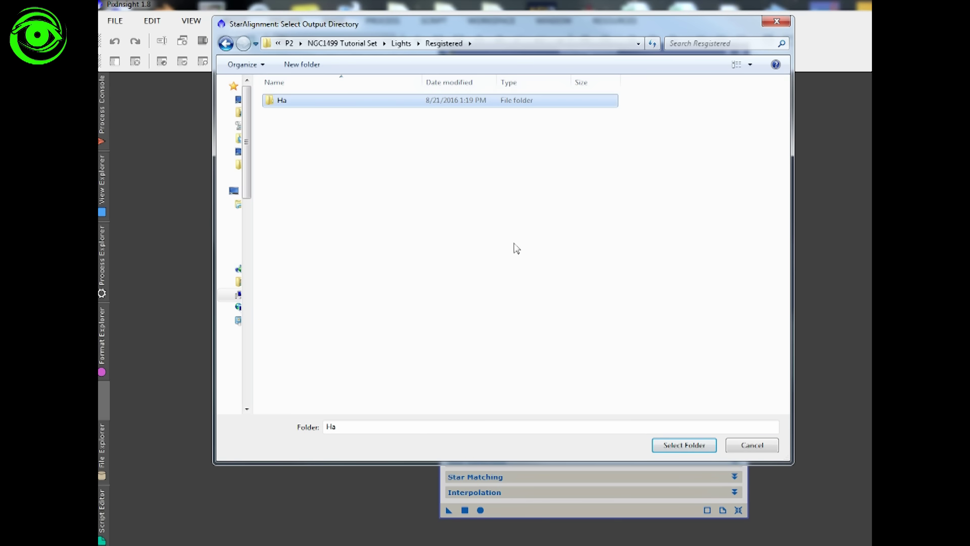
key(Return)
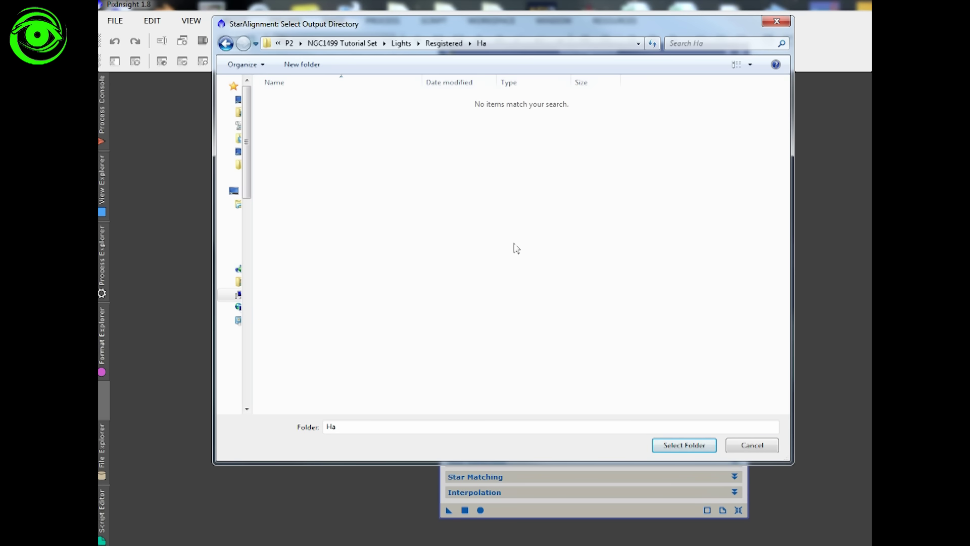
click(697, 444)
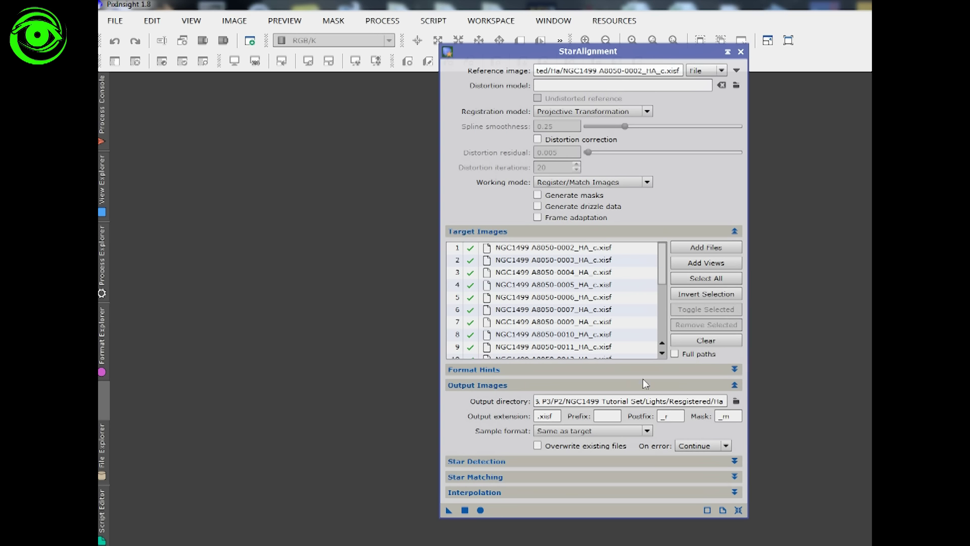
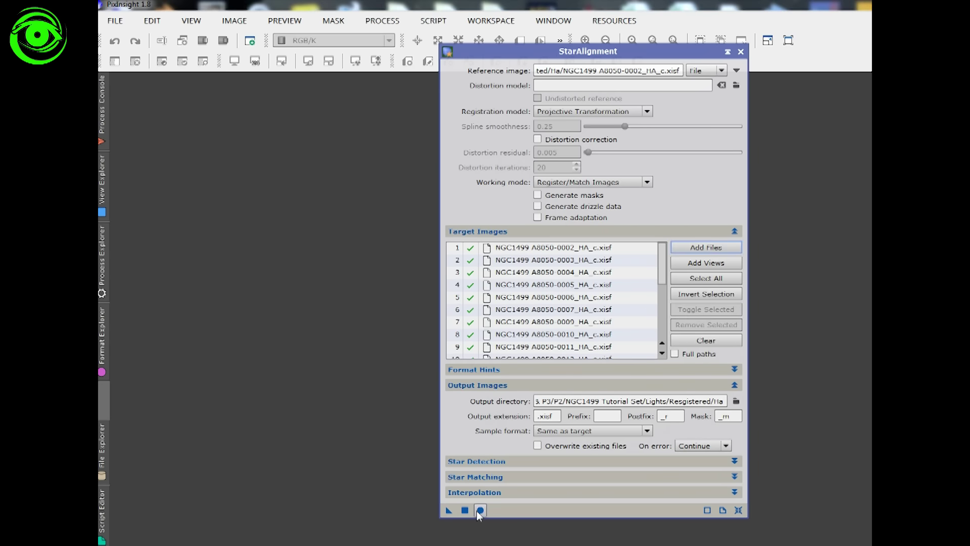
click(479, 510)
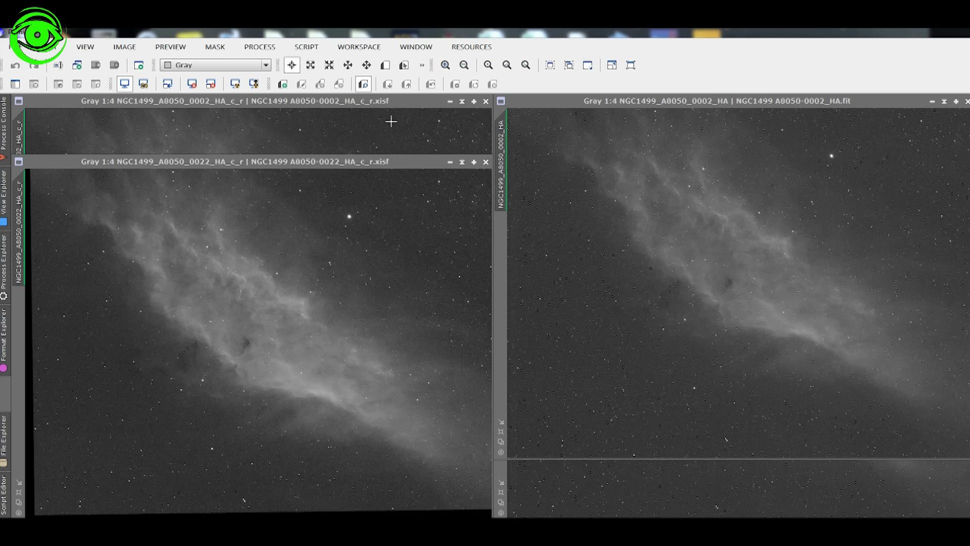
Compare the alignment of the registered Ha lights 0002 and 0022 with each other and with the original 0002 frame
click(374, 100)
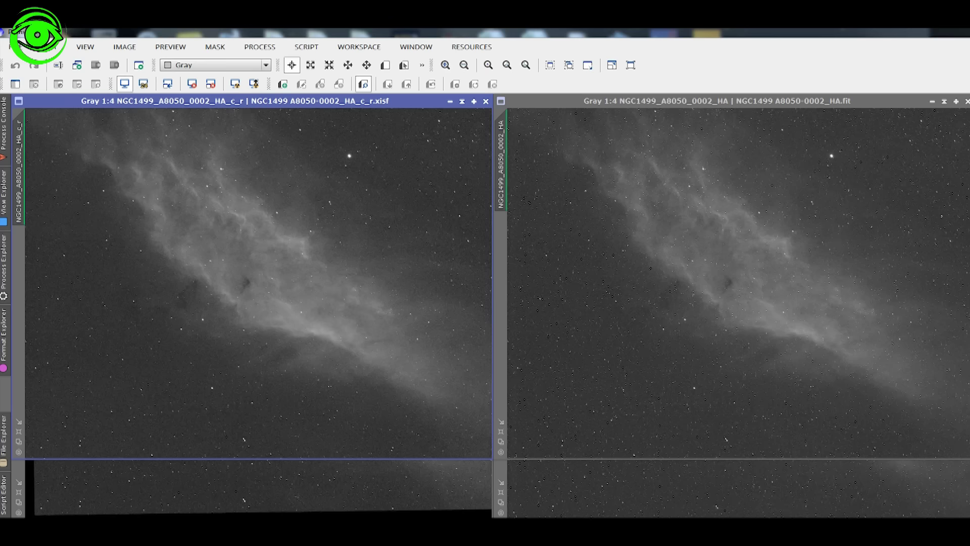
click(628, 102)
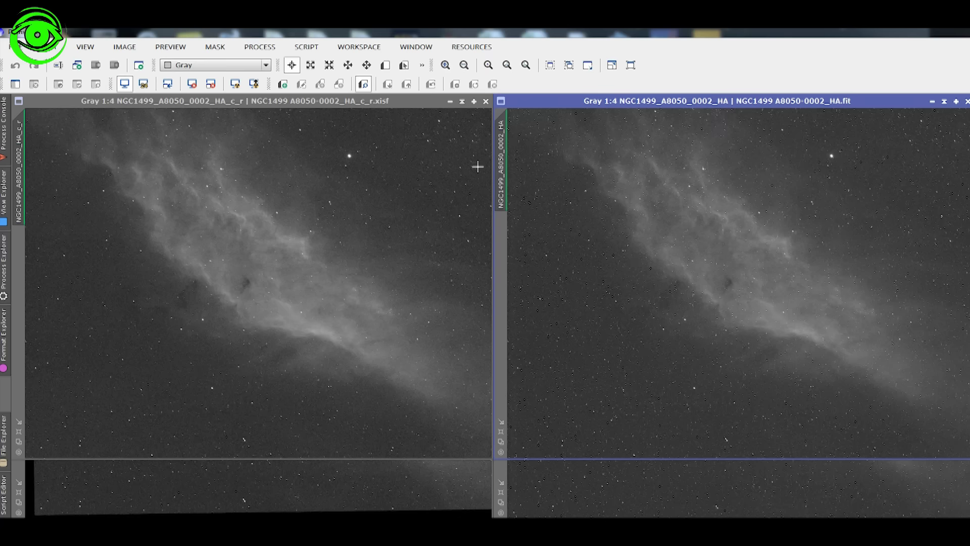
click(328, 103)
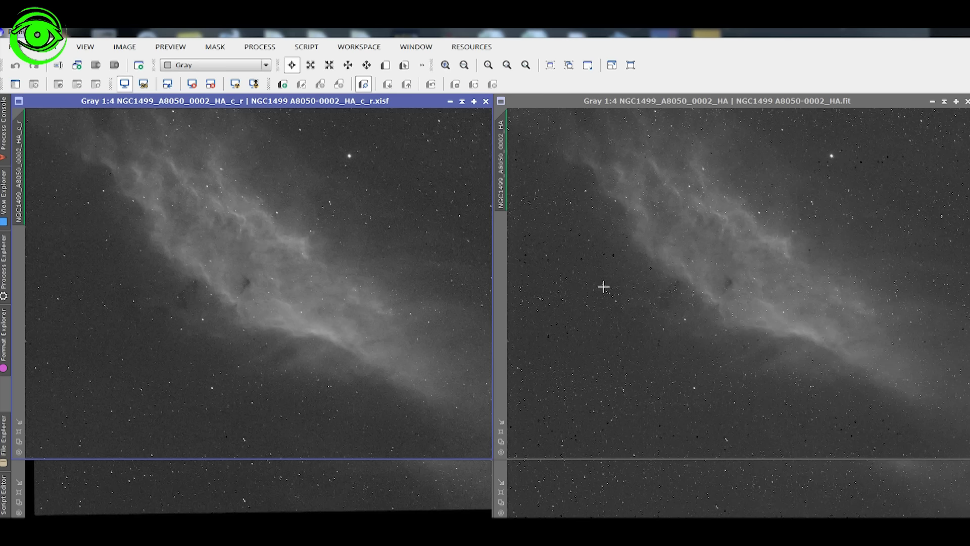
click(265, 487)
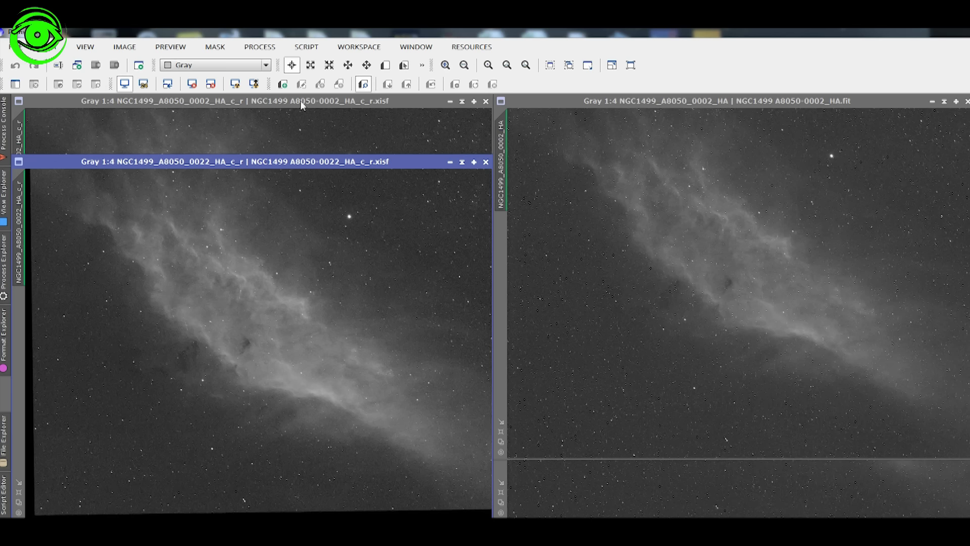
click(271, 102)
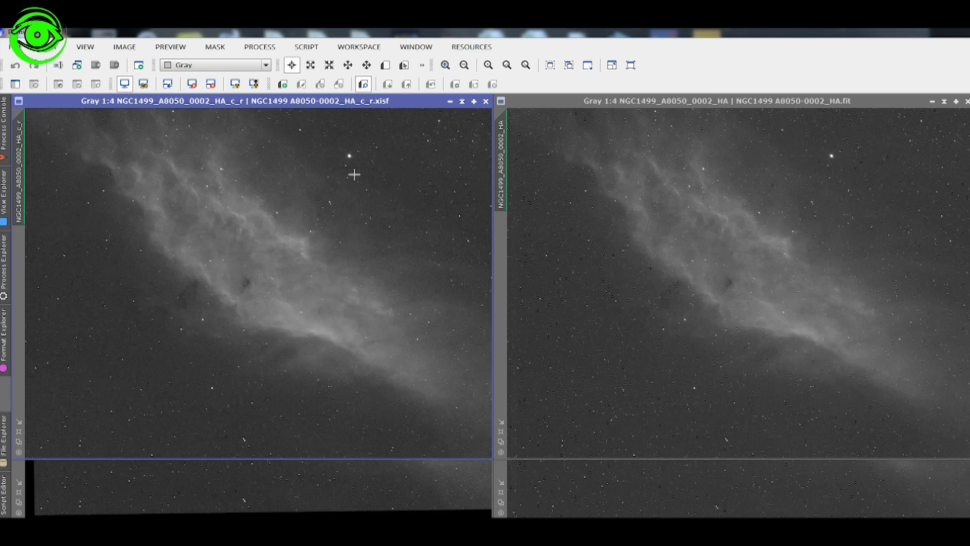
click(307, 472)
Switch between the unregistered Ha lights A8050-0002_HA.fit and A8050-0022_HA.fit to examine the shift between the frames
click(781, 101)
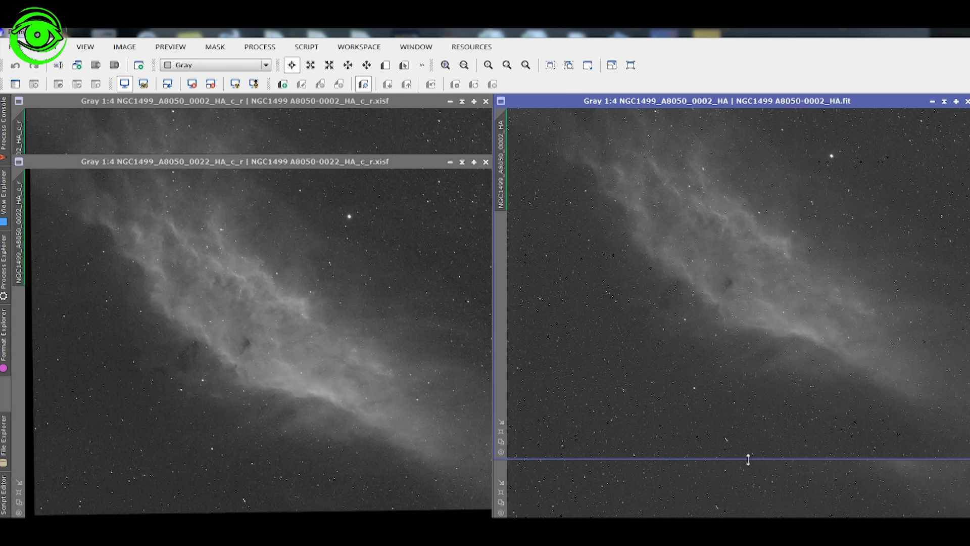
click(746, 483)
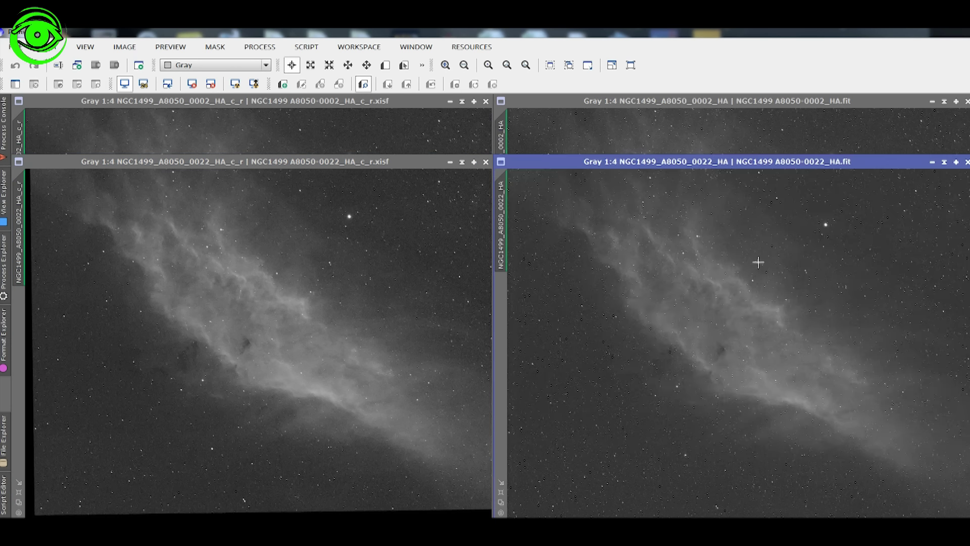
click(754, 128)
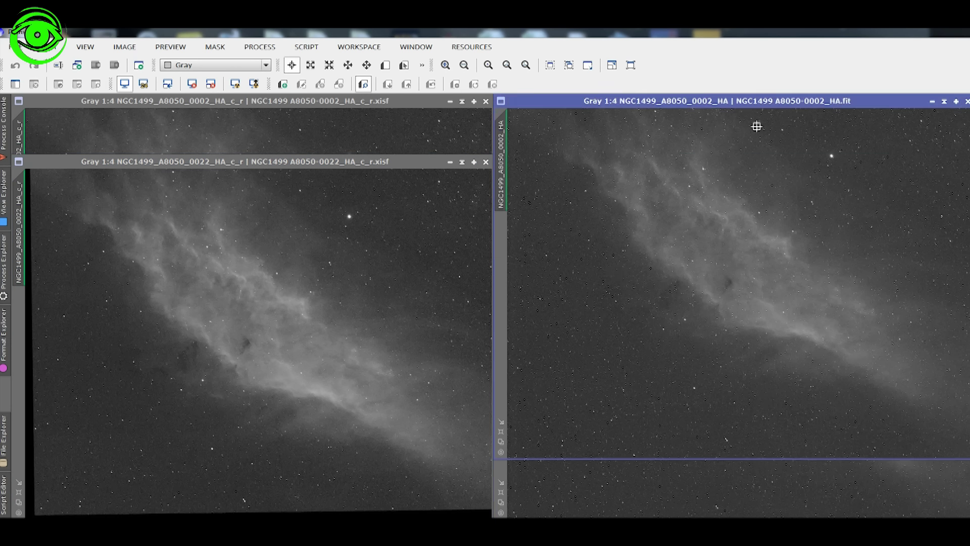
click(816, 492)
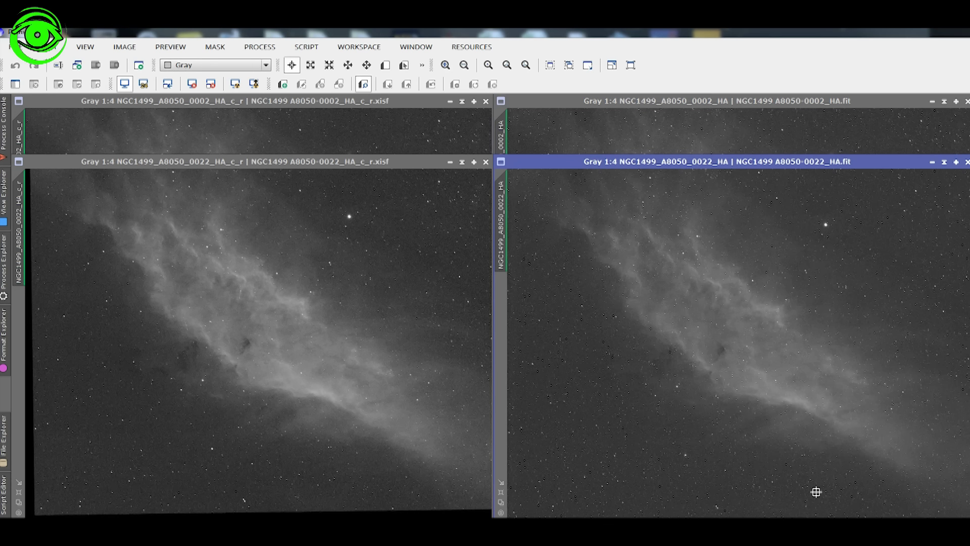
click(753, 123)
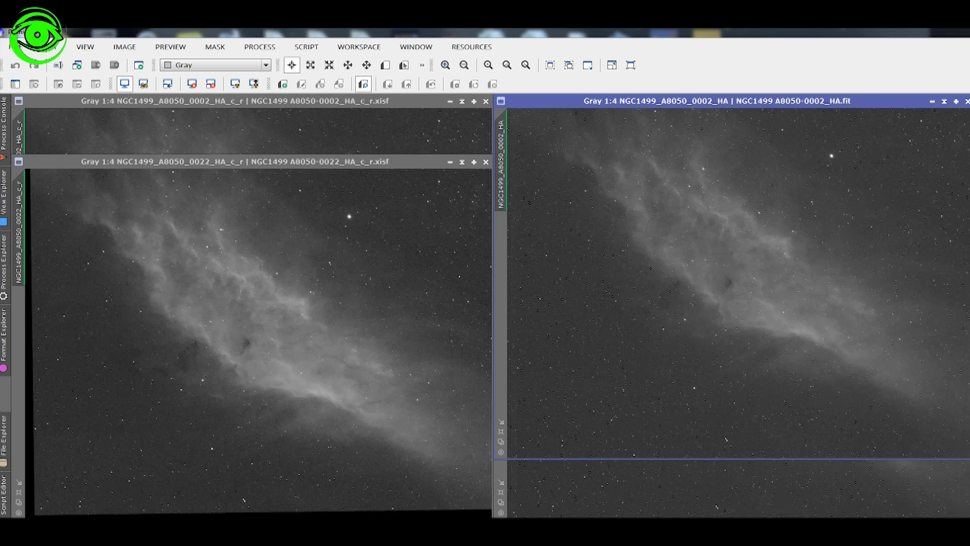
Close the two original and the two registered Ha images, leaving the workspace empty
click(966, 102)
click(966, 161)
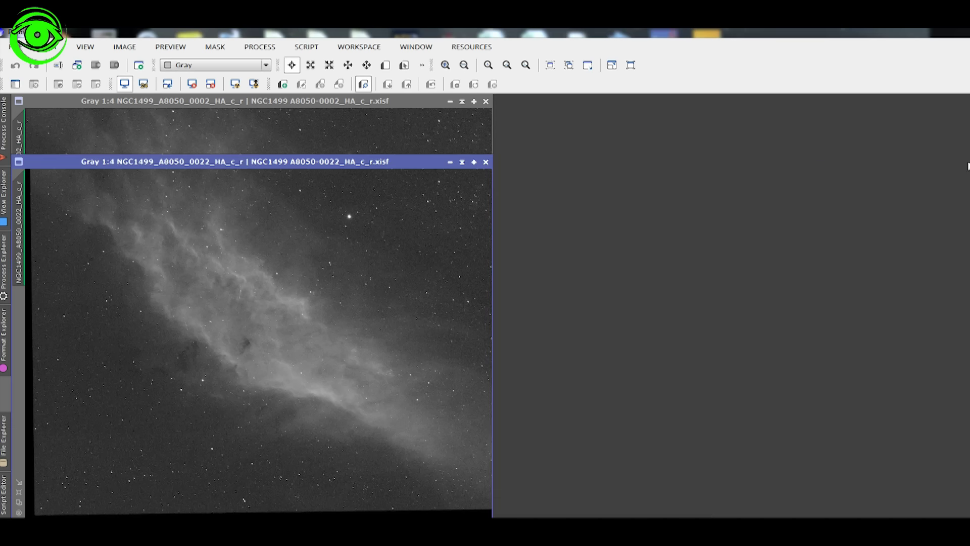
key(ctrl+o)
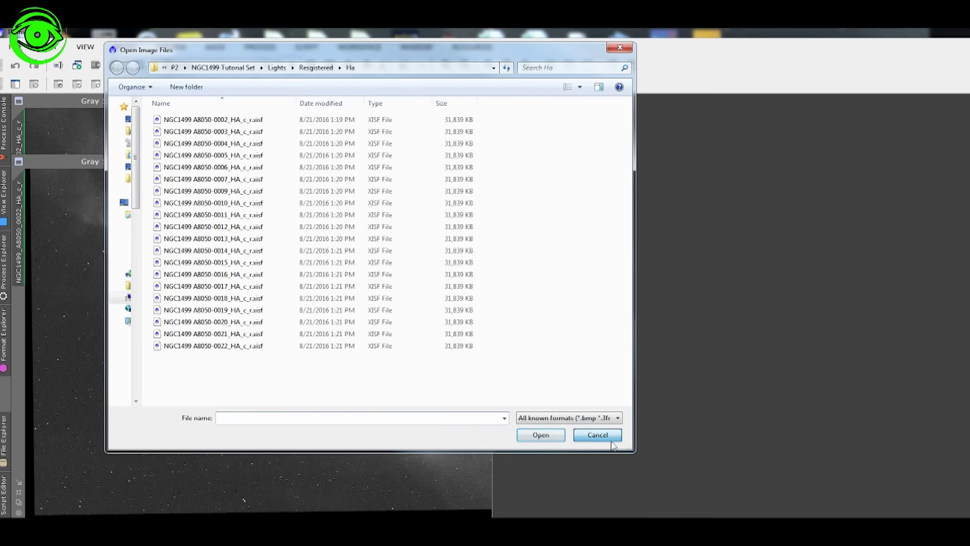
click(612, 440)
click(486, 162)
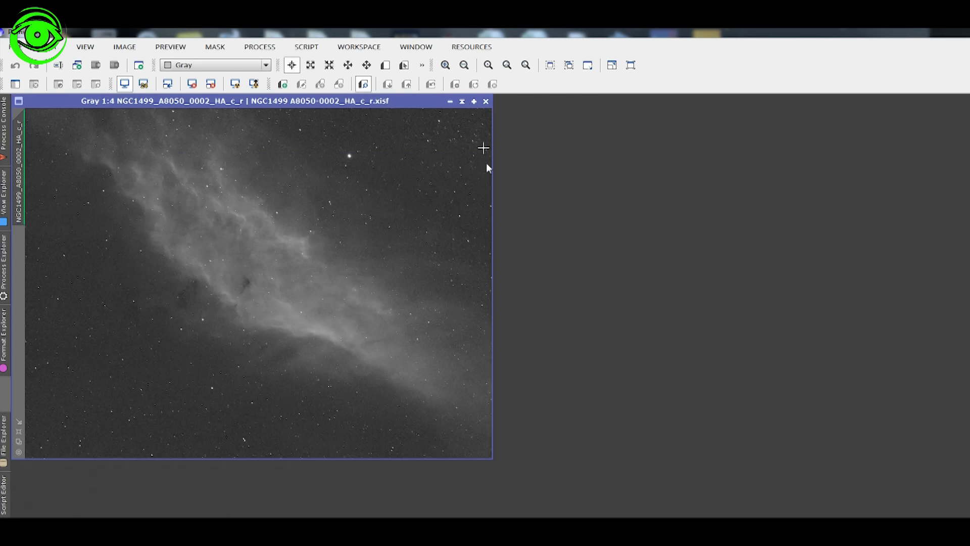
click(486, 101)
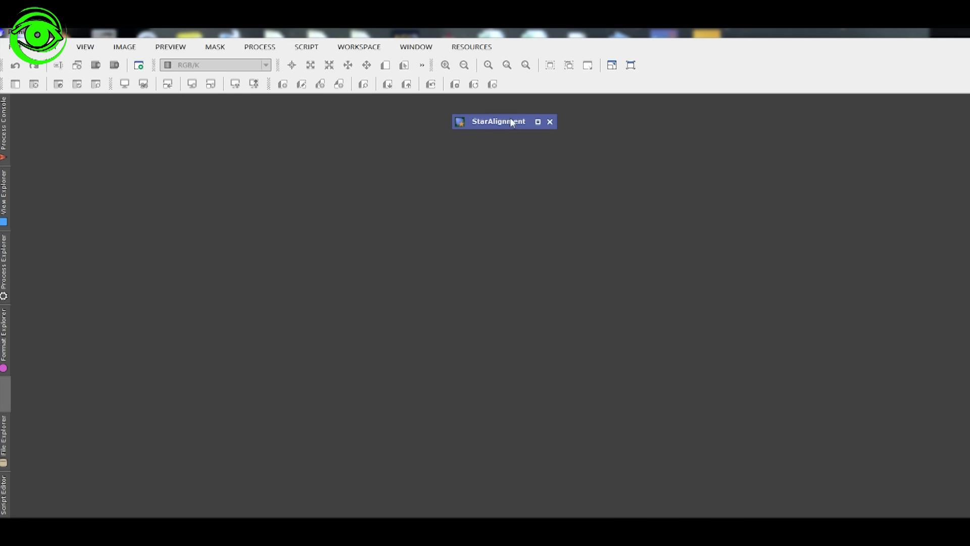
Restore the collapsed StarAlignment window and set the reference image to NGC1499 A8050-0002_SII_c.xisf from the Calibrated\SII folder
drag(511, 121, 568, 122)
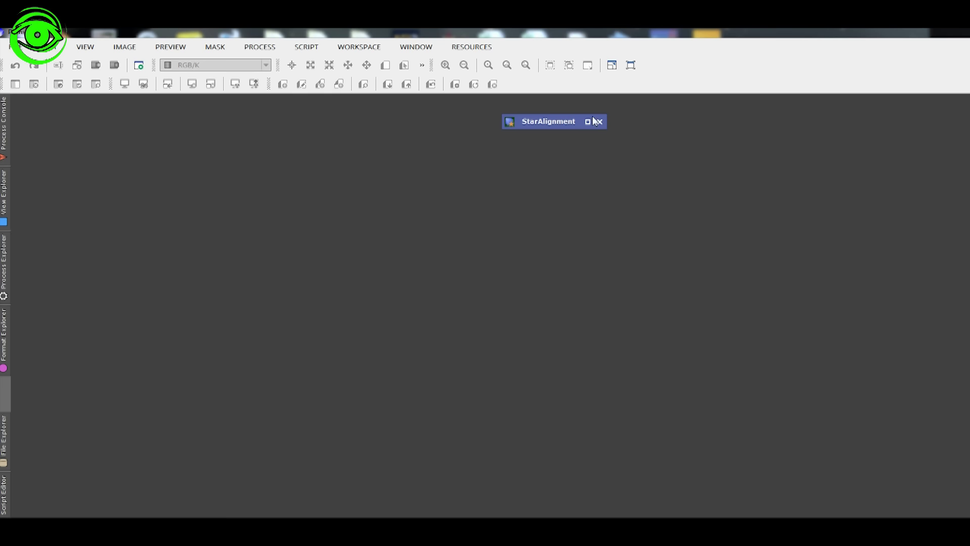
double_click(568, 122)
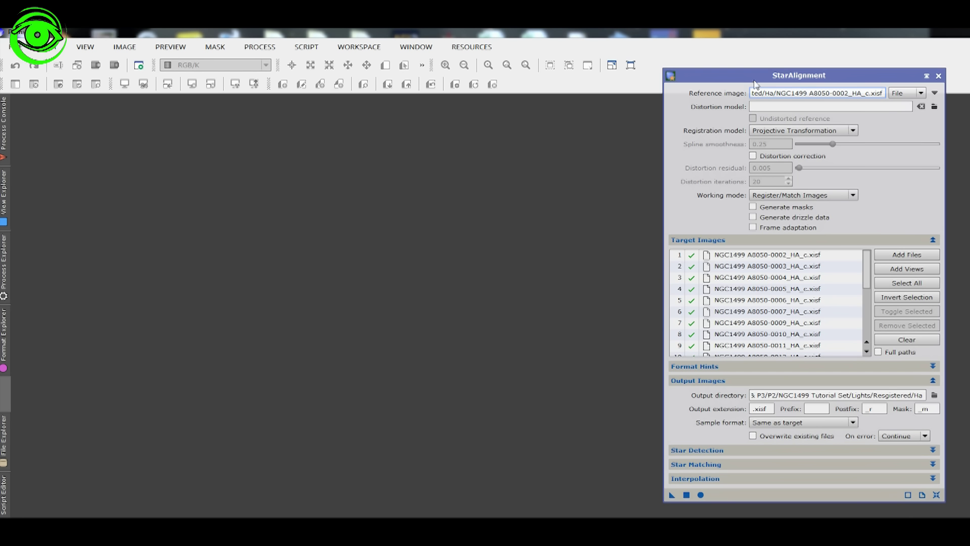
drag(754, 83, 358, 64)
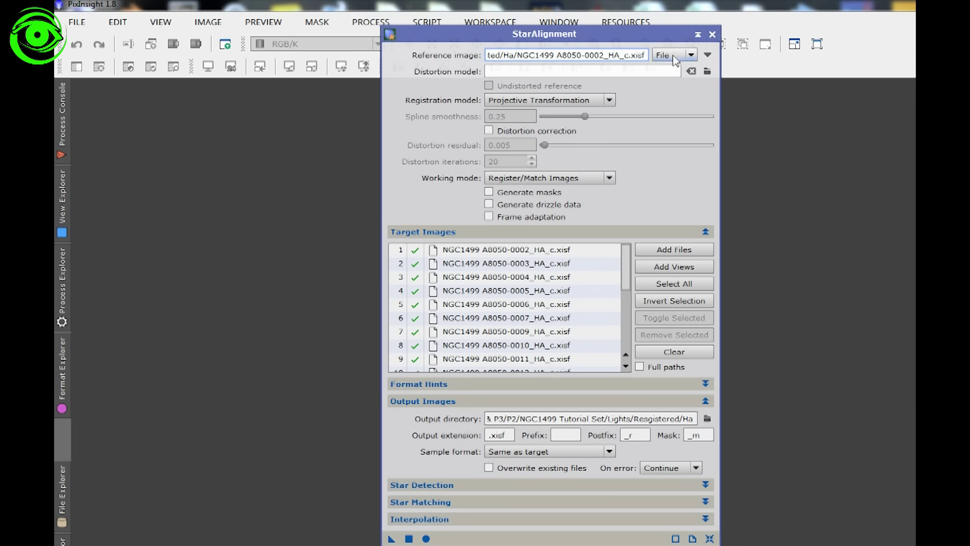
click(707, 55)
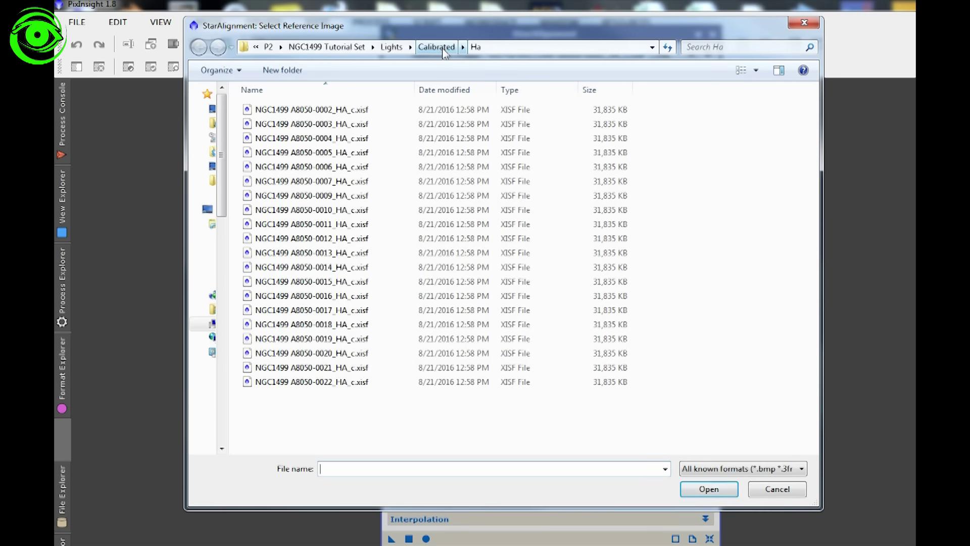
click(441, 47)
double_click(265, 124)
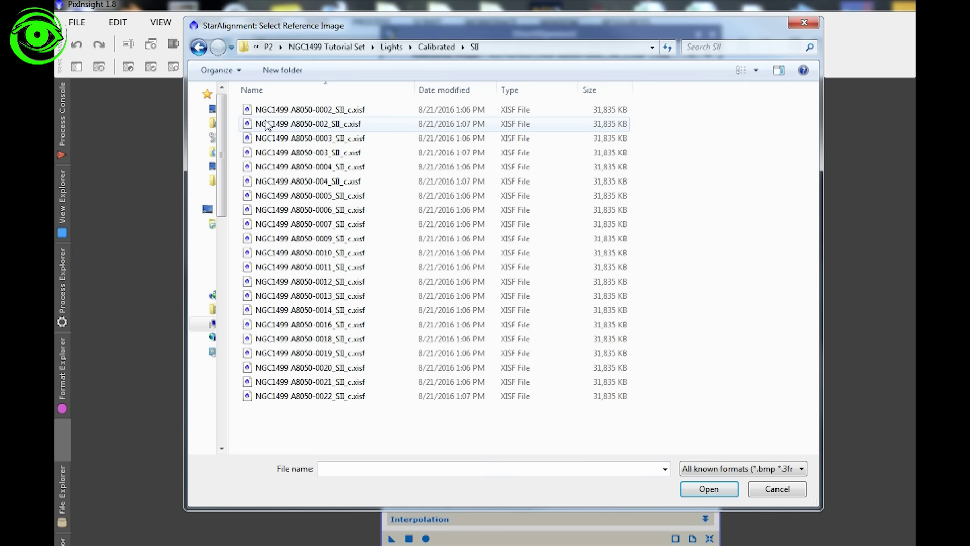
click(325, 111)
click(706, 488)
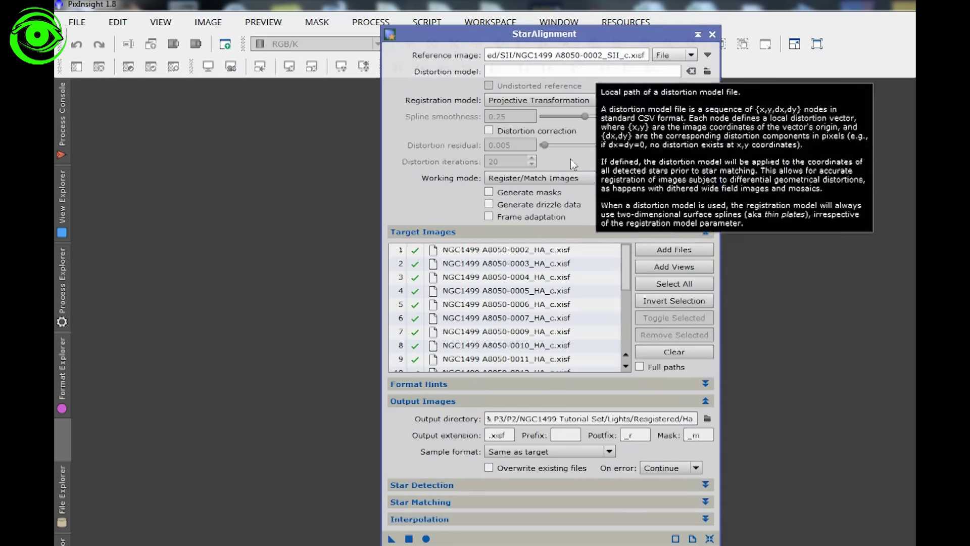
Replace the Ha target images with all calibrated SII lights from the Calibrated\SII folder
click(568, 248)
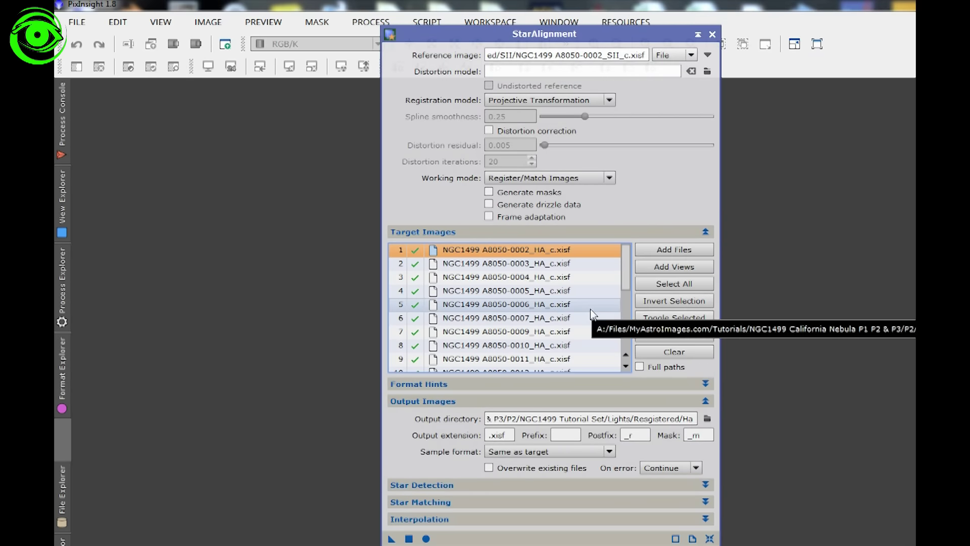
key(ctrl+a)
click(671, 334)
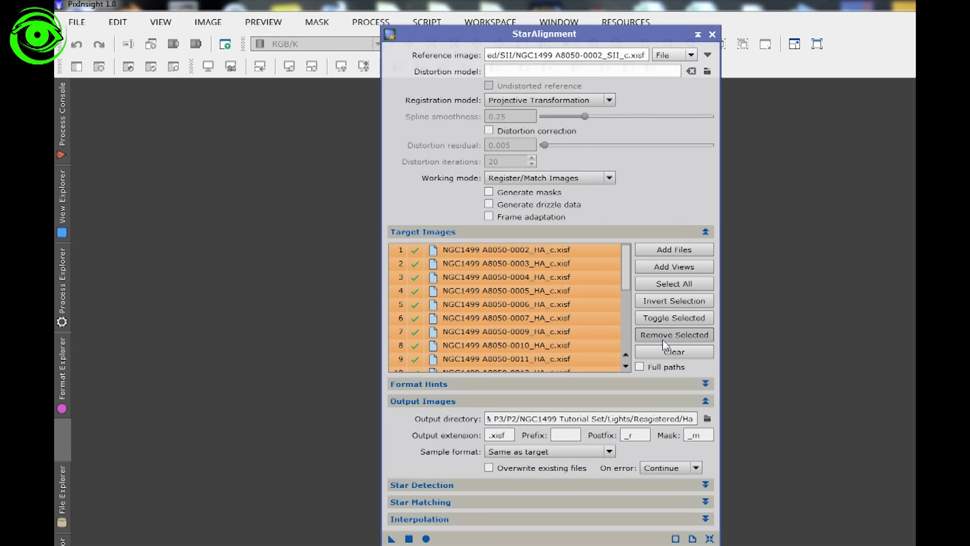
click(661, 250)
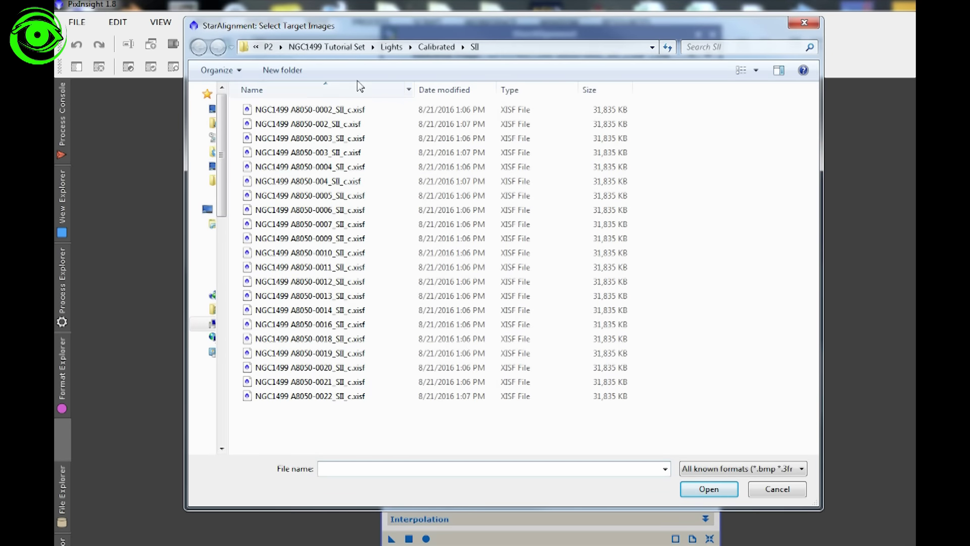
click(339, 109)
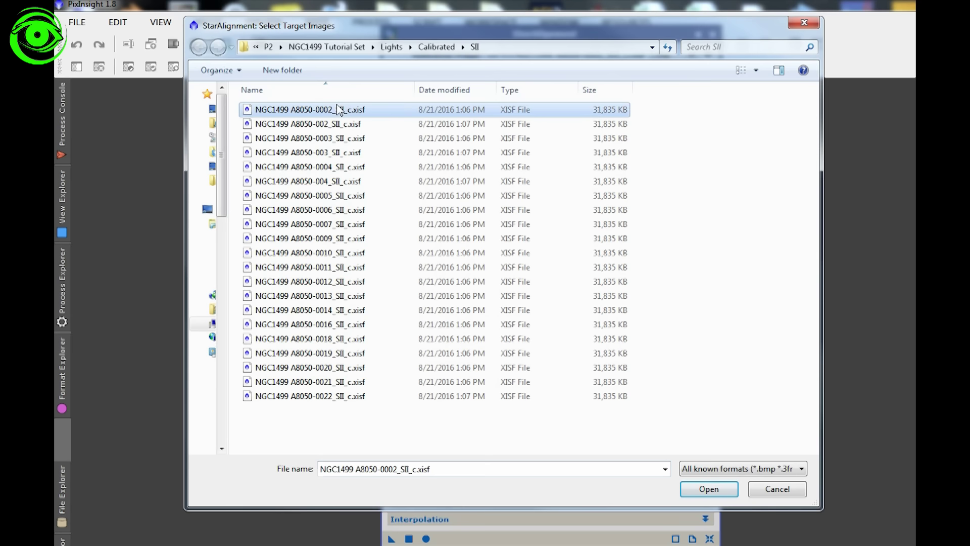
shift+click(356, 399)
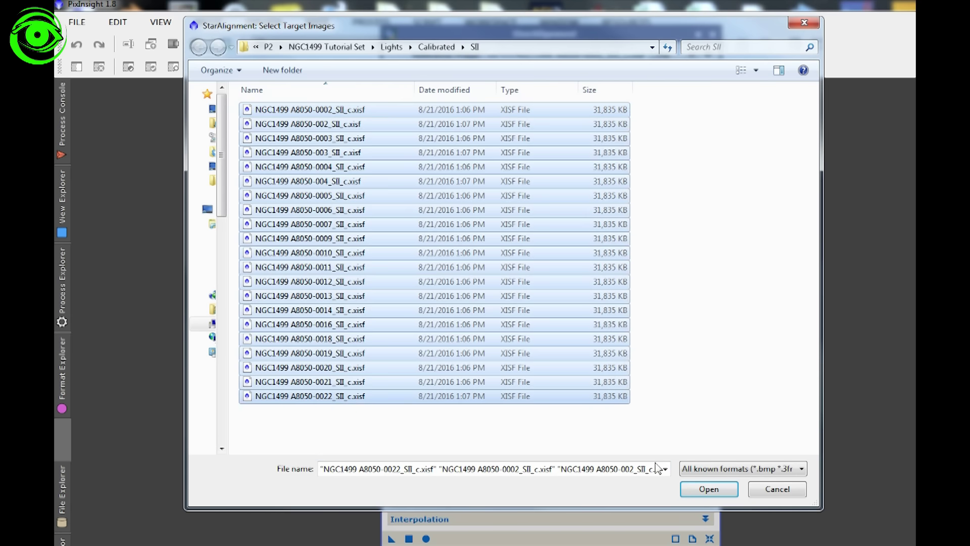
click(693, 494)
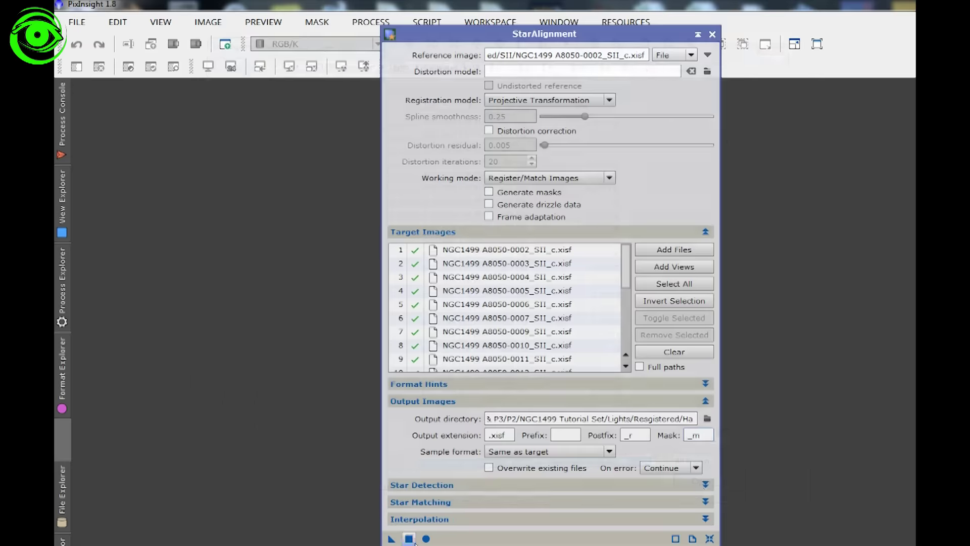
Set the output directory to a new SII subfolder of Lights\Resgistered and run the registration of the SII lights
mouse_move(645, 413)
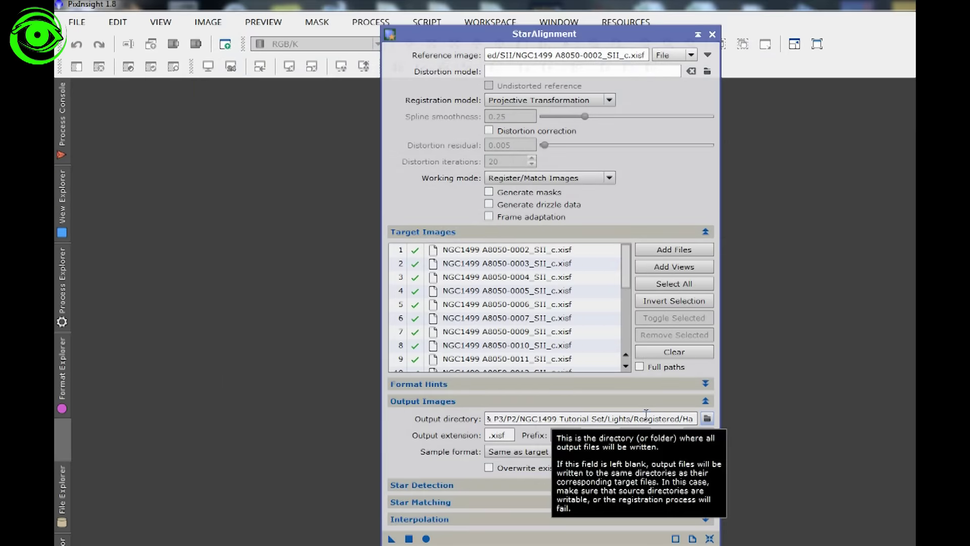
click(708, 422)
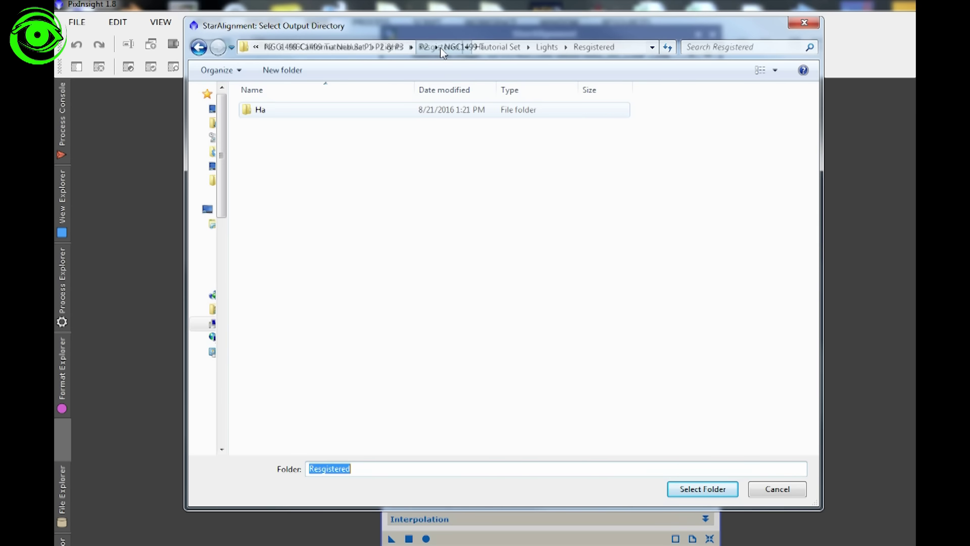
click(275, 147)
right_click(279, 165)
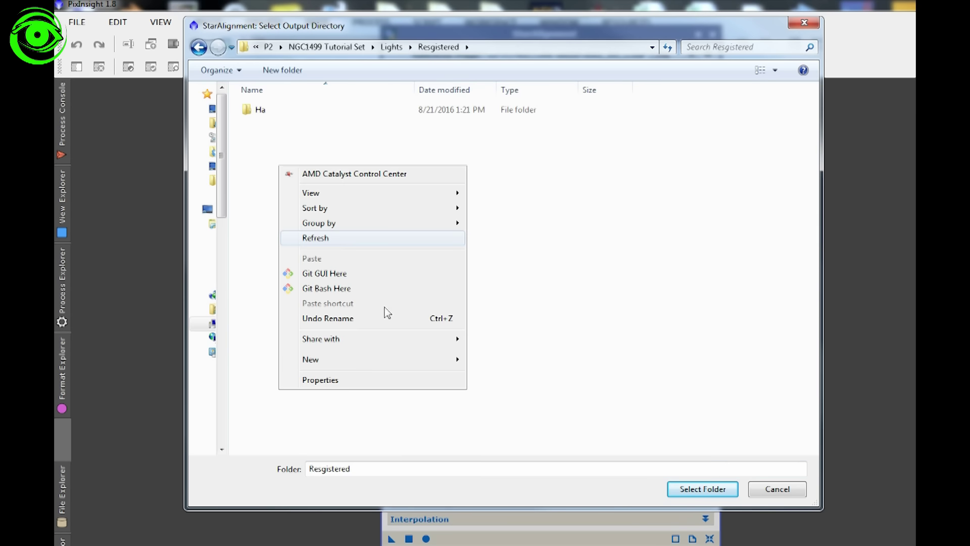
mouse_move(394, 360)
click(526, 359)
text(SII)
key(Return)
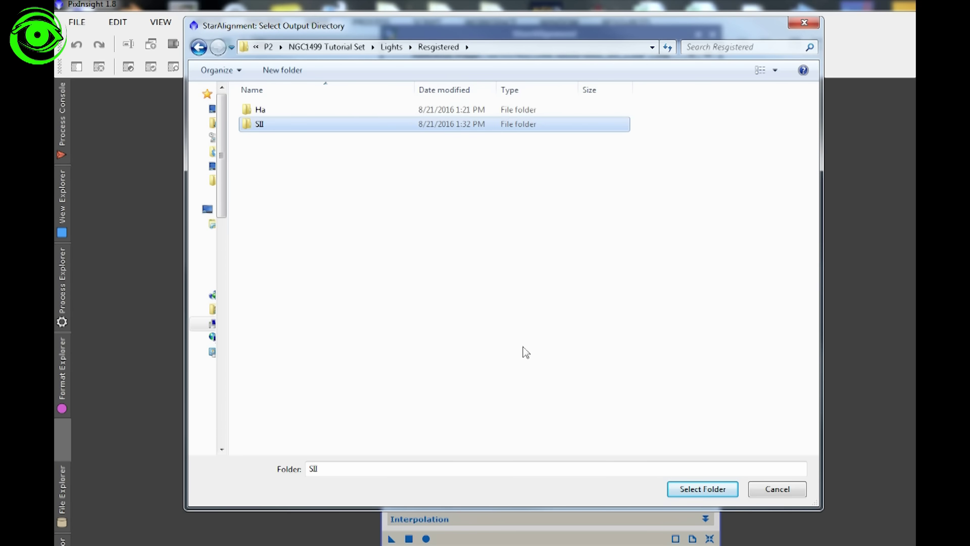
key(Return)
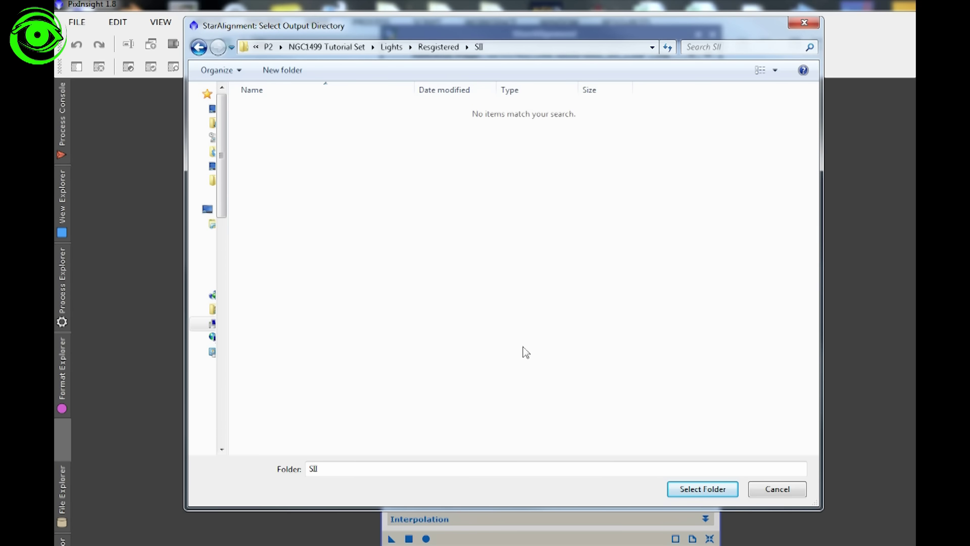
click(704, 489)
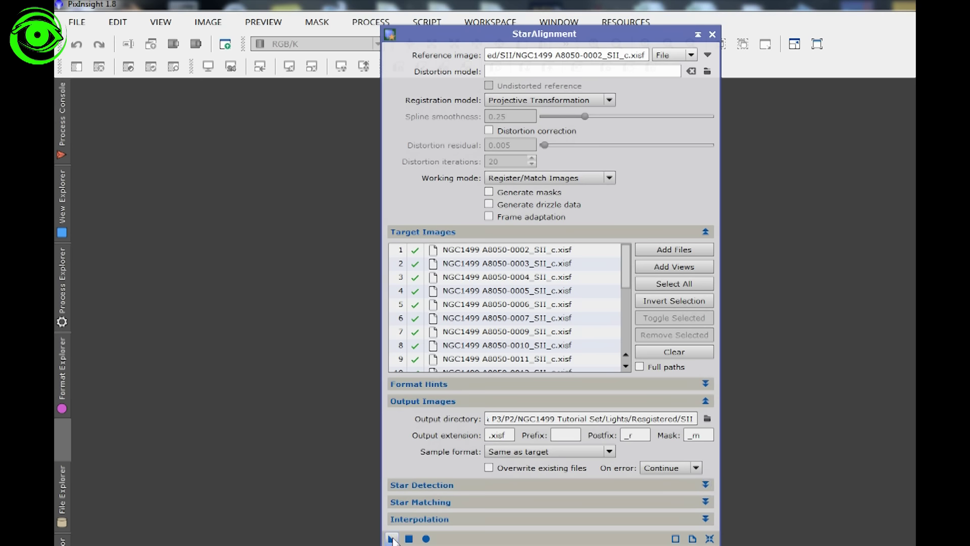
click(425, 539)
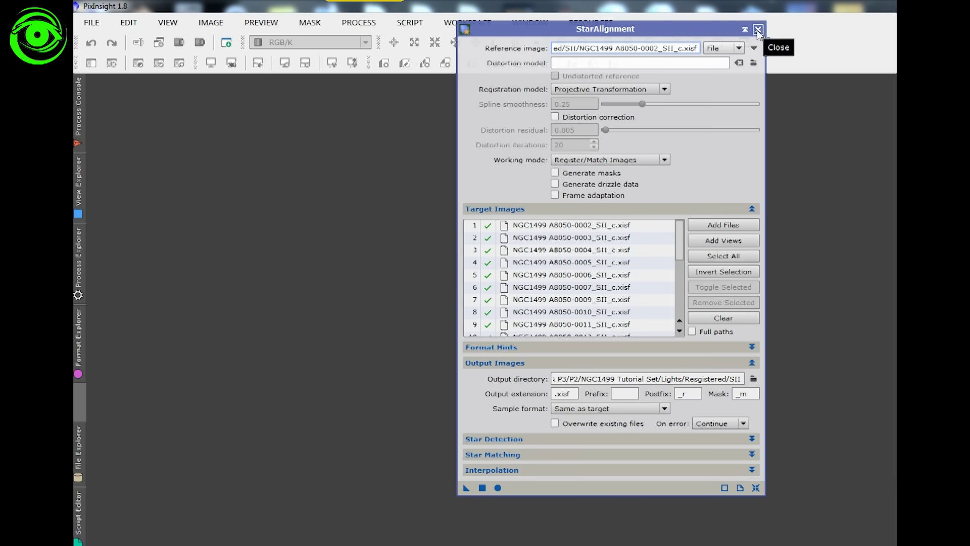
Close StarAlignment and open the ImageIntegration process
click(757, 31)
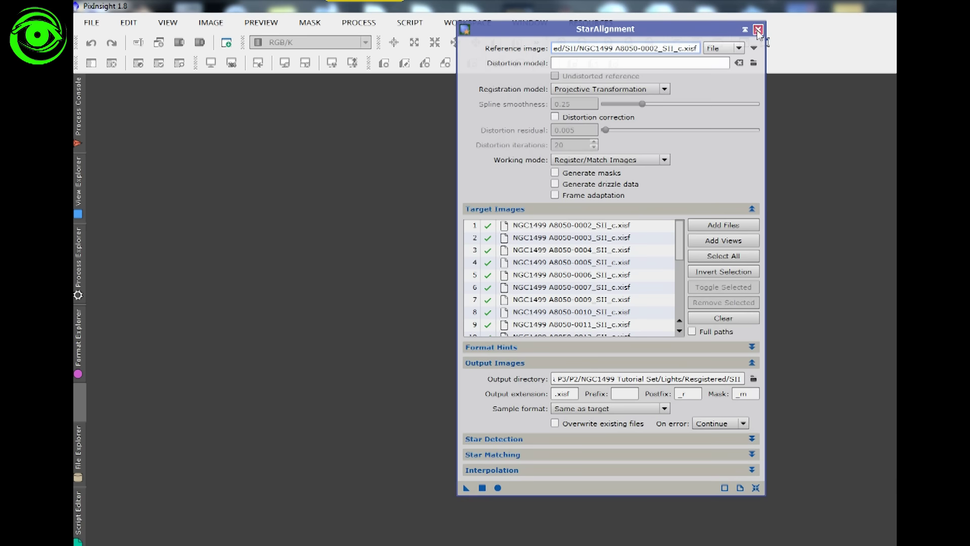
click(758, 30)
click(344, 25)
mouse_move(383, 46)
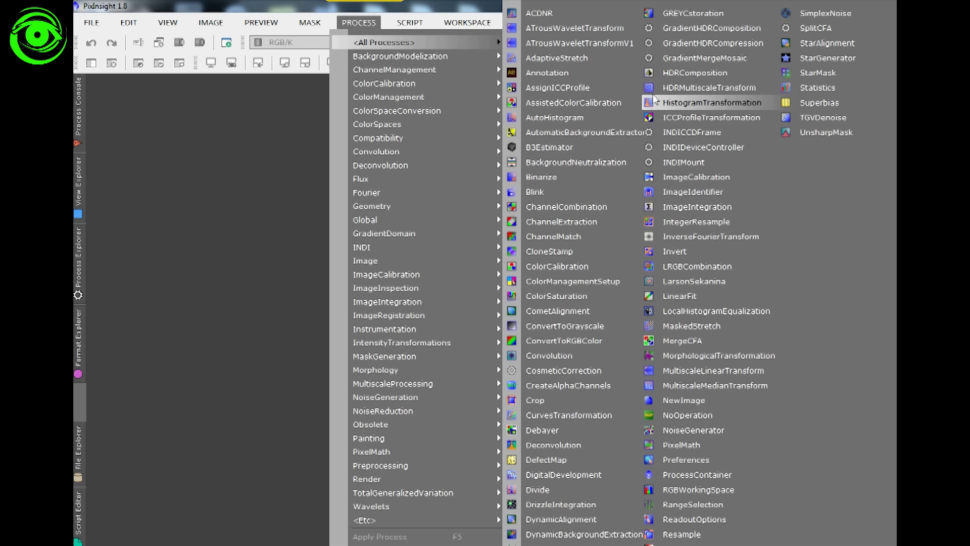
click(721, 208)
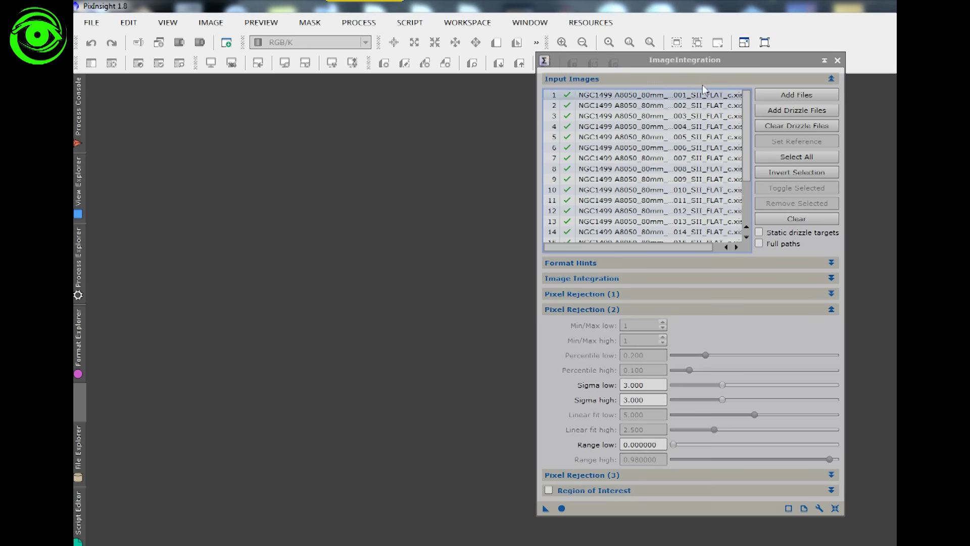
drag(702, 67, 592, 23)
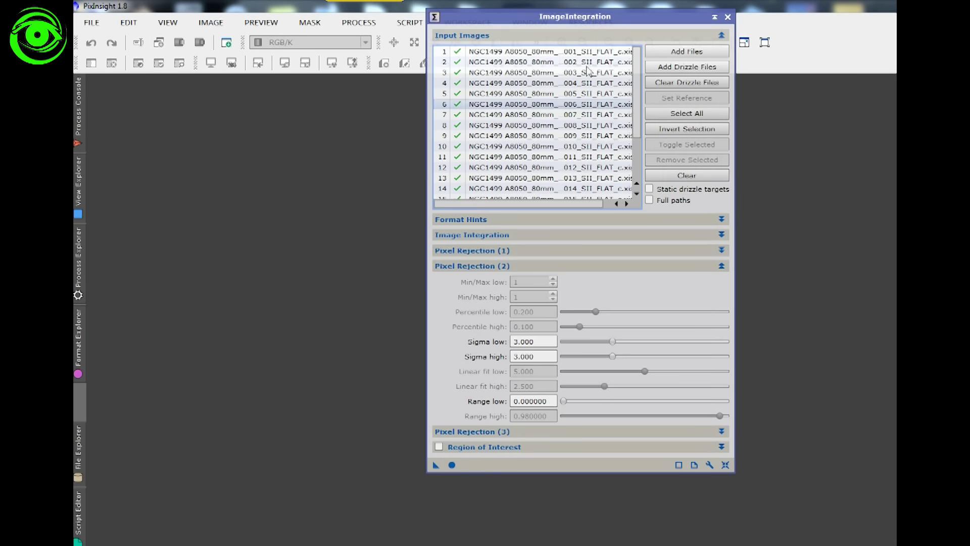
Remove all SII flat frames from the ImageIntegration input images
click(514, 55)
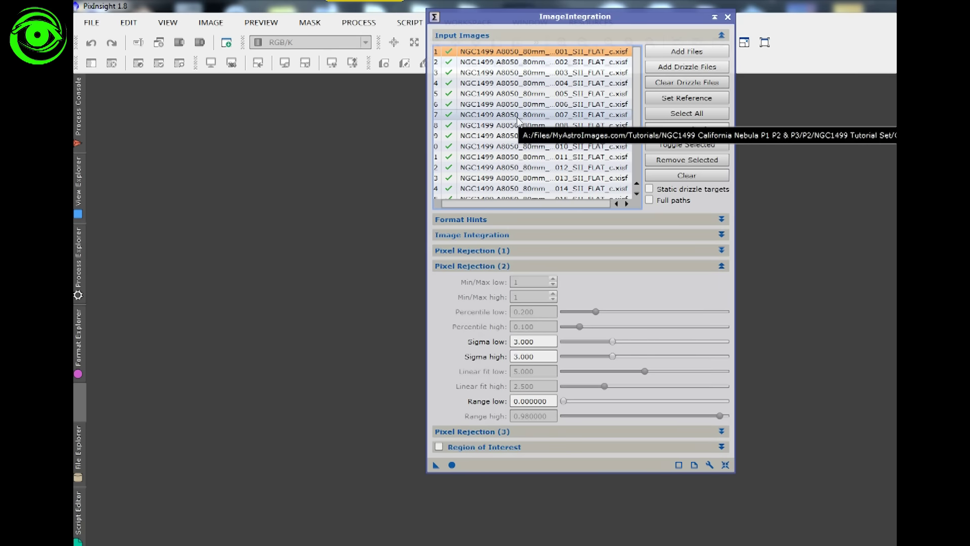
key(ctrl+a)
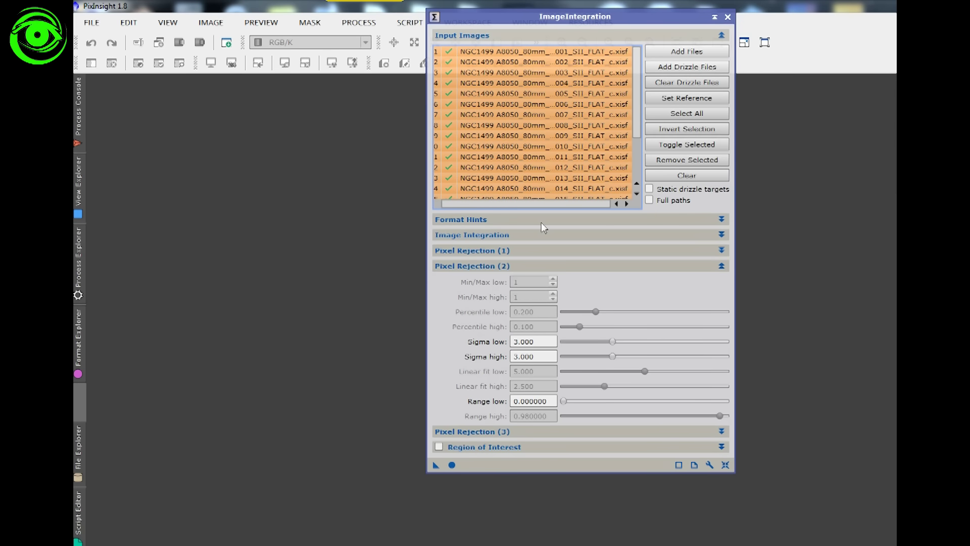
click(684, 160)
Add all registered Ha lights from the Lights\Resgistered\Ha folder as input images
click(676, 50)
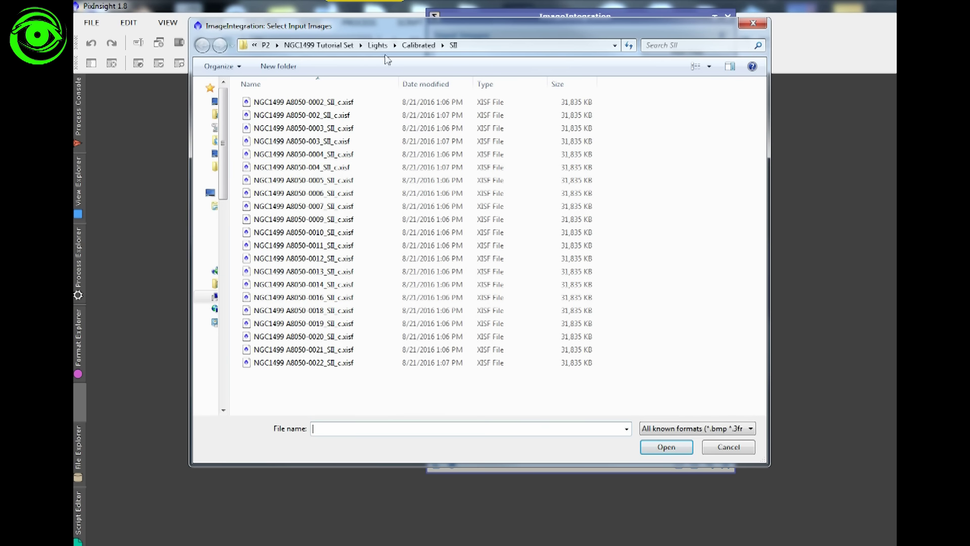
click(377, 49)
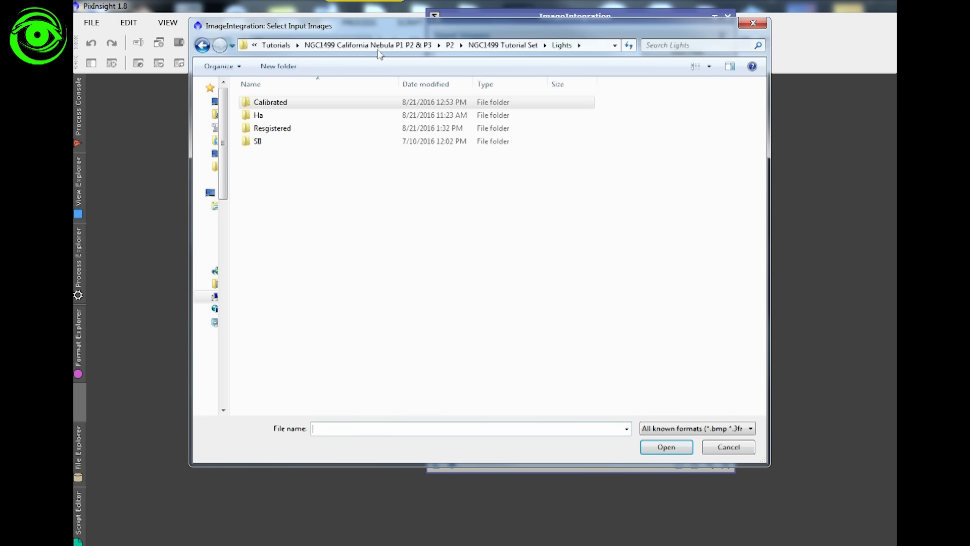
double_click(273, 133)
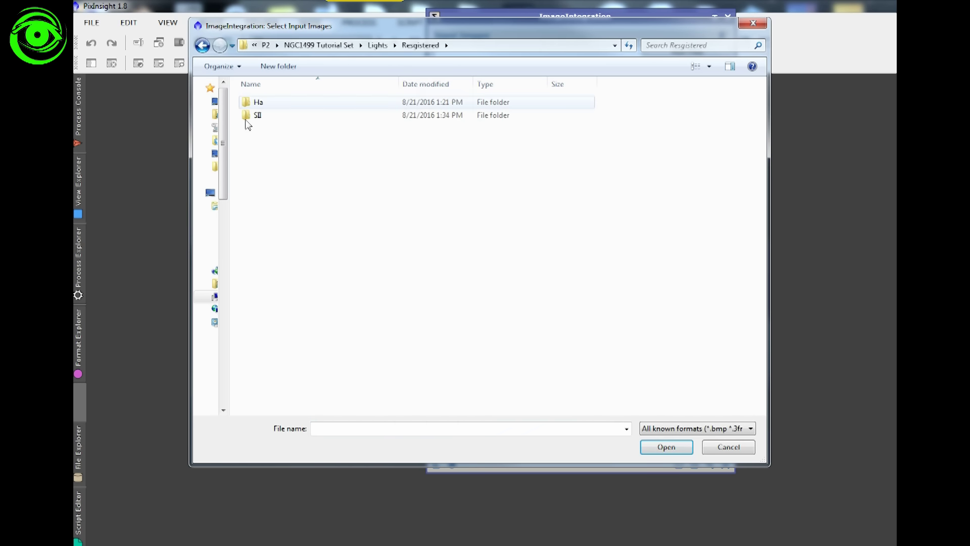
click(252, 105)
double_click(252, 103)
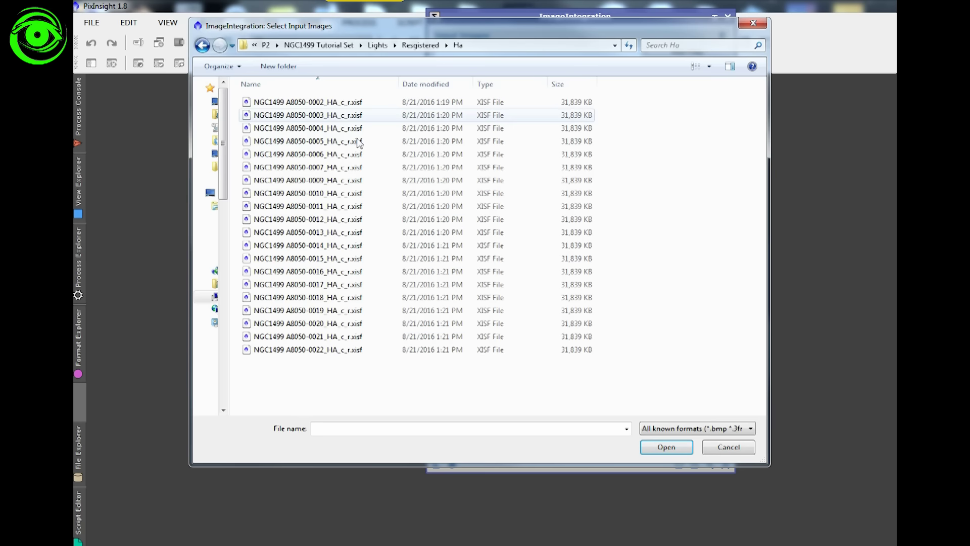
click(350, 106)
key(ctrl+a)
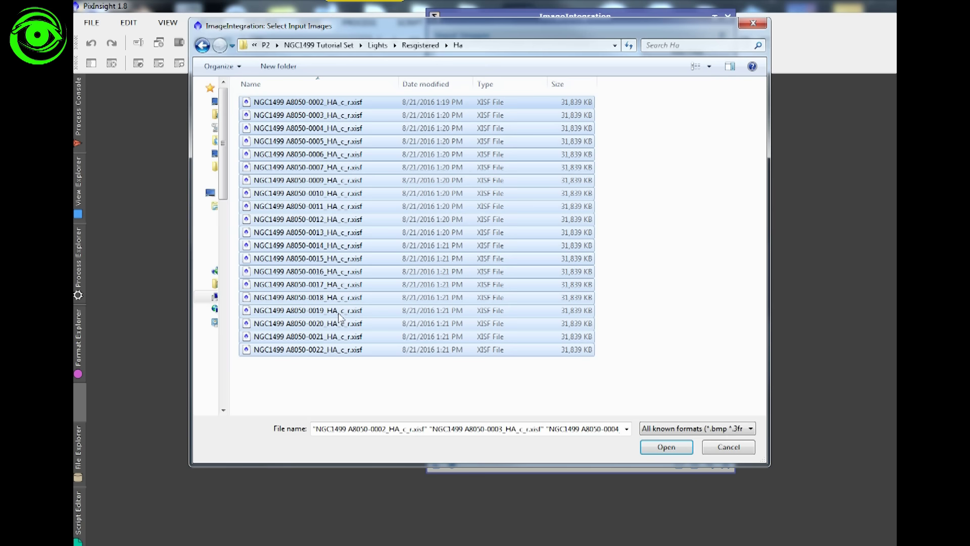
click(666, 447)
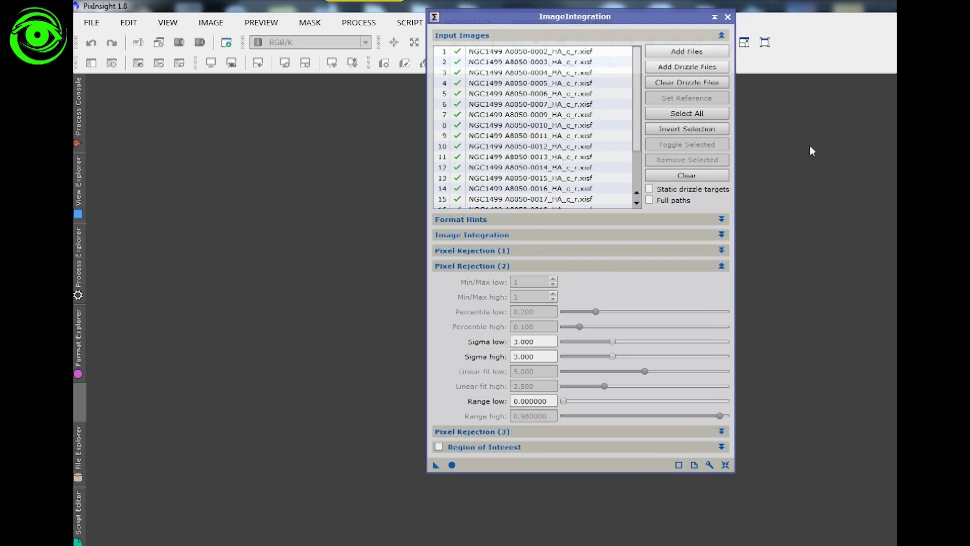
Set the image integration normalization to Additive with scaling and weights to Noise evaluation, and enable Evaluate noise
click(712, 234)
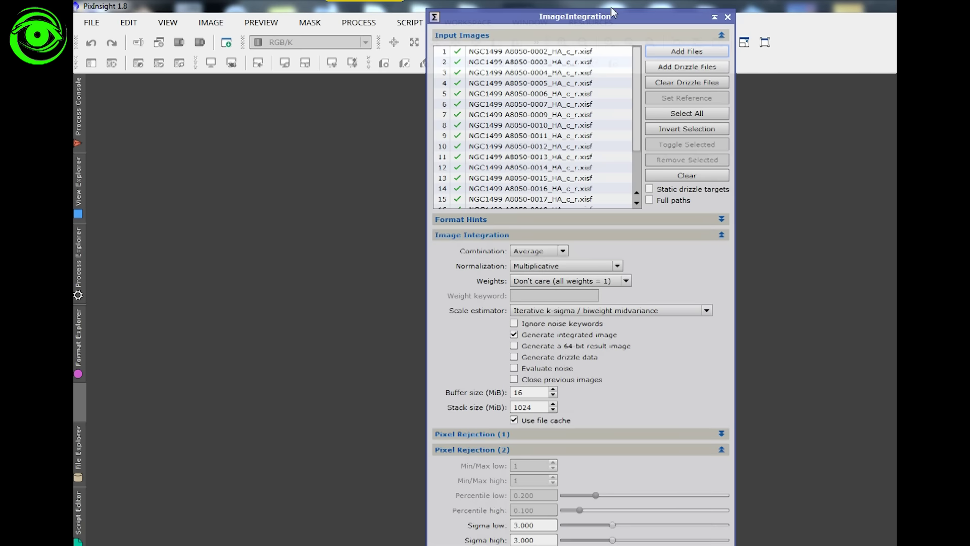
drag(610, 7, 597, 2)
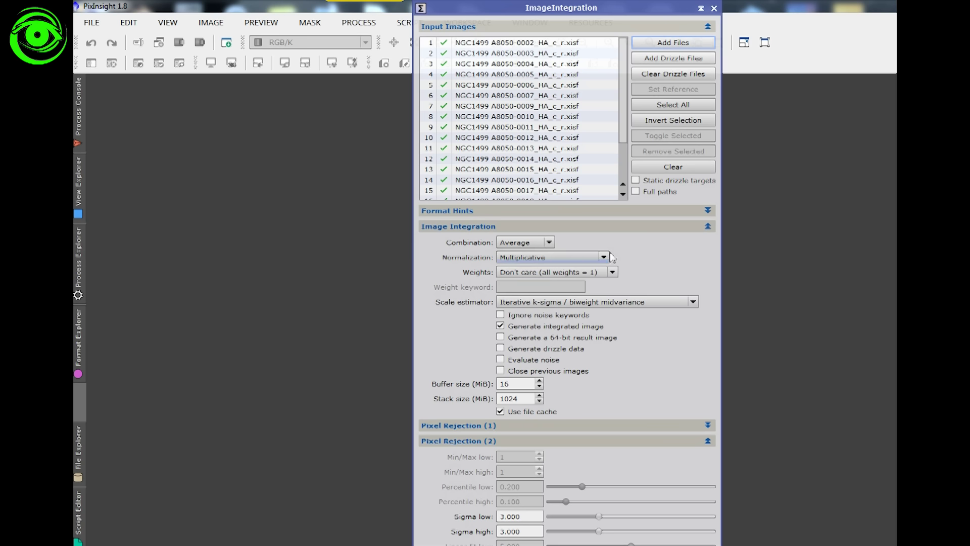
mouse_move(608, 260)
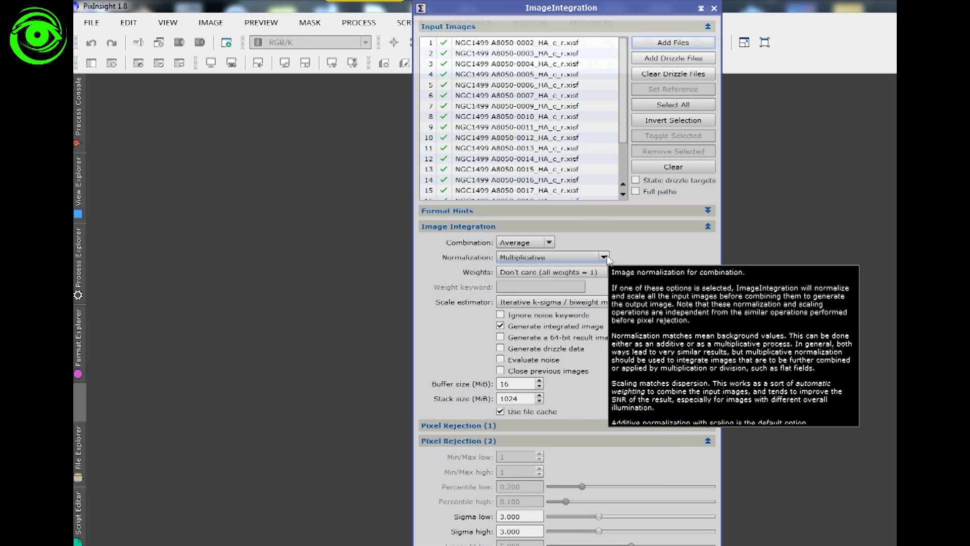
click(604, 257)
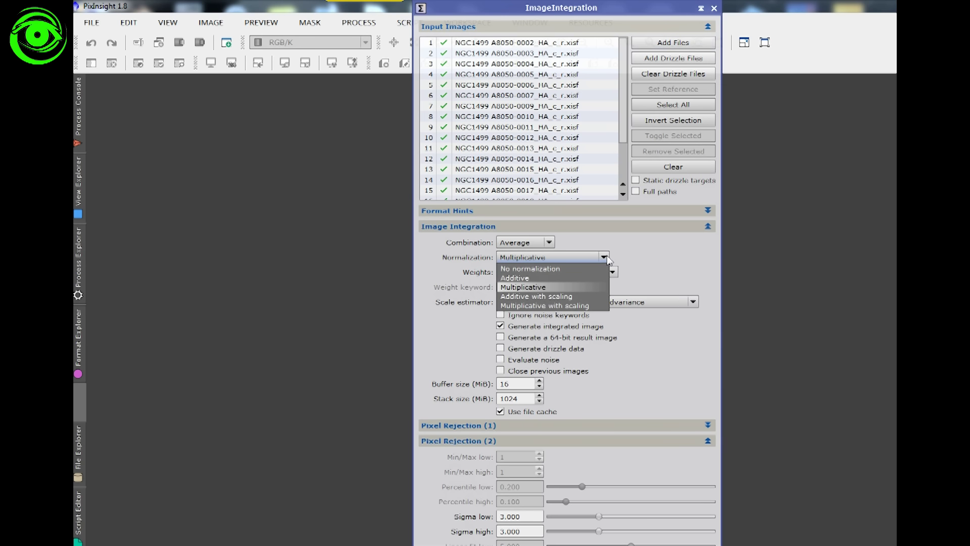
click(586, 295)
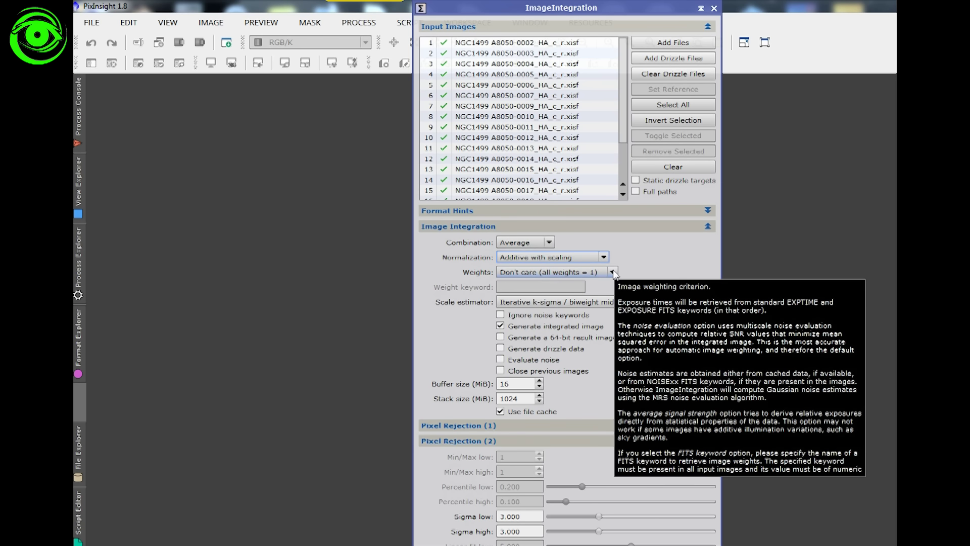
click(613, 273)
click(561, 302)
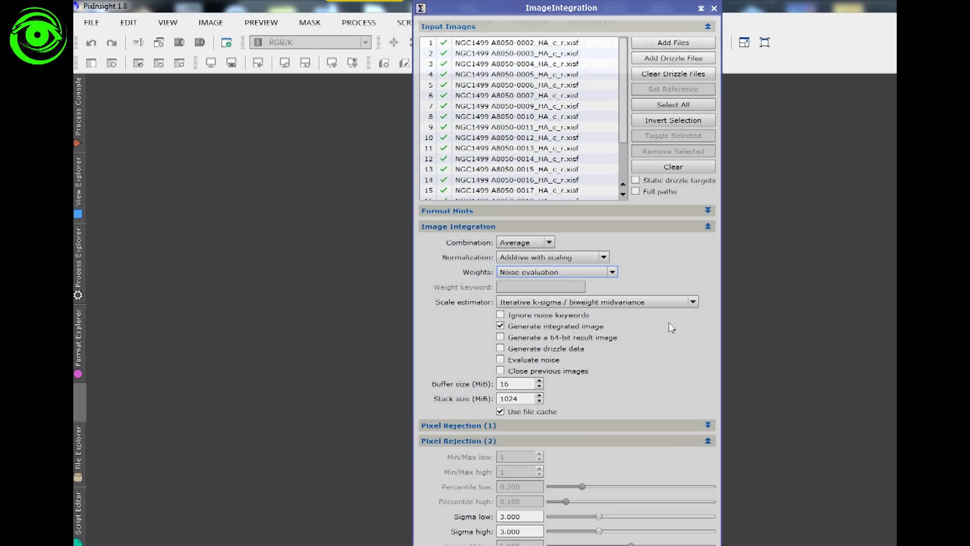
mouse_move(561, 327)
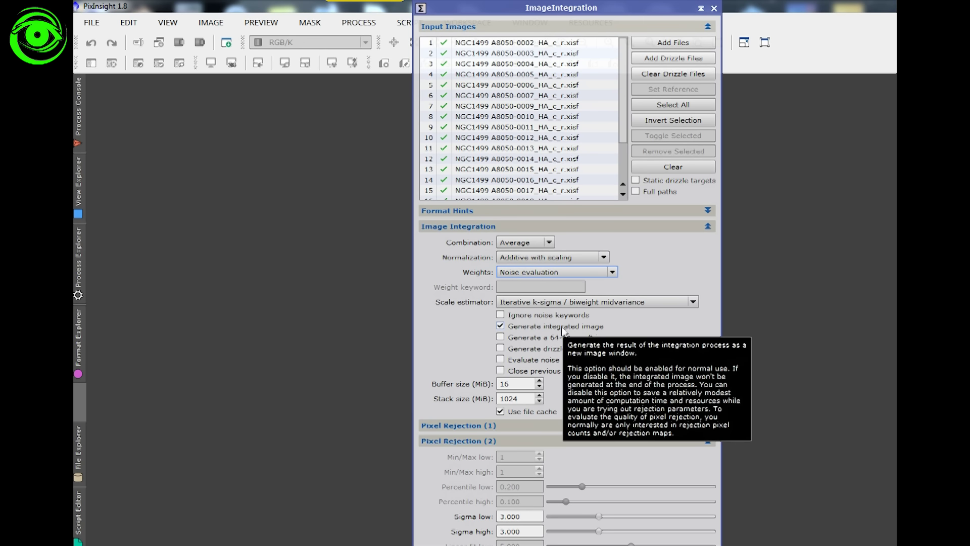
click(500, 360)
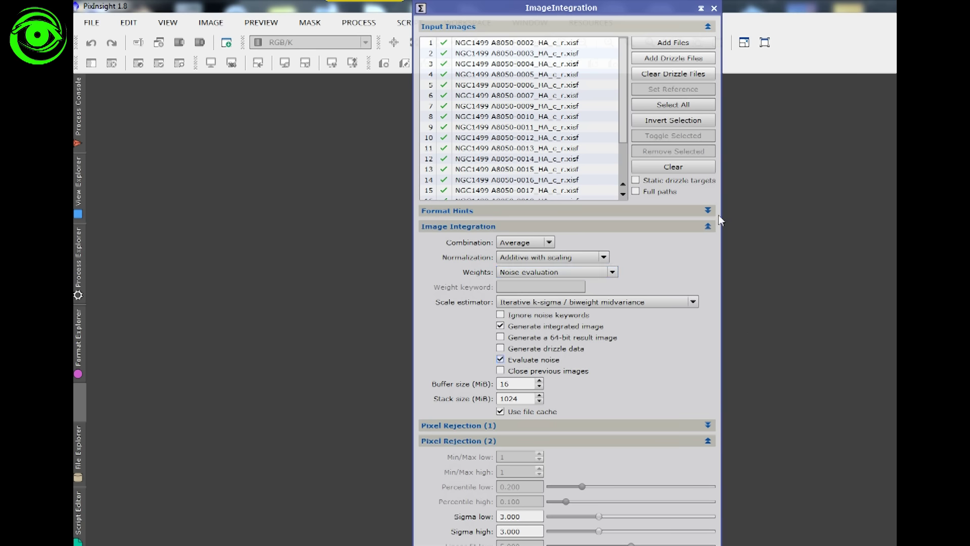
click(707, 226)
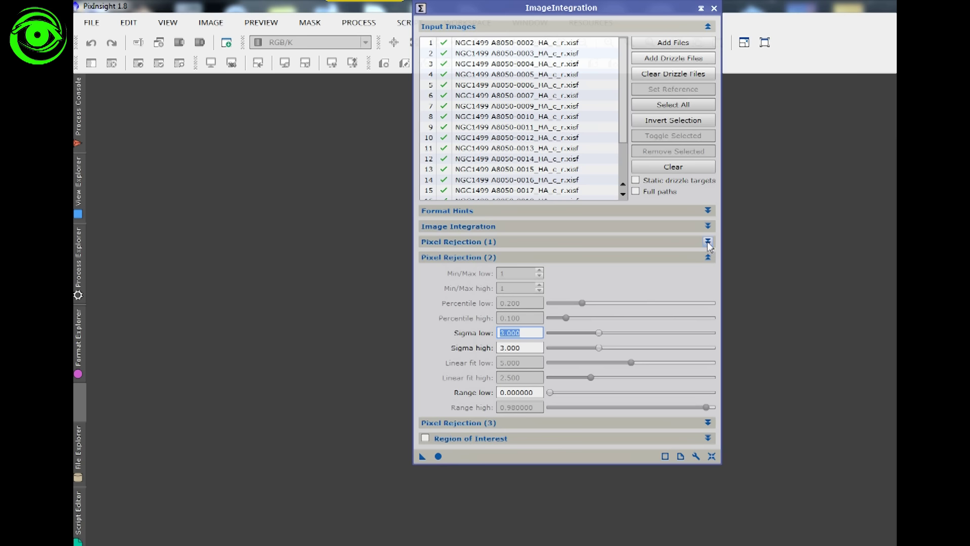
Set the pixel rejection normalization to Scale + zero offset and run the integration of the Ha lights
click(707, 242)
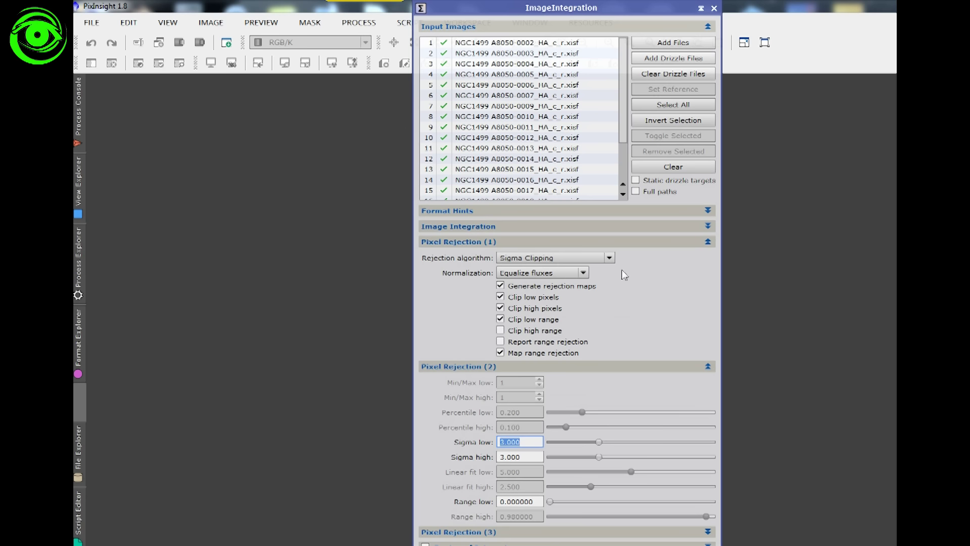
mouse_move(581, 279)
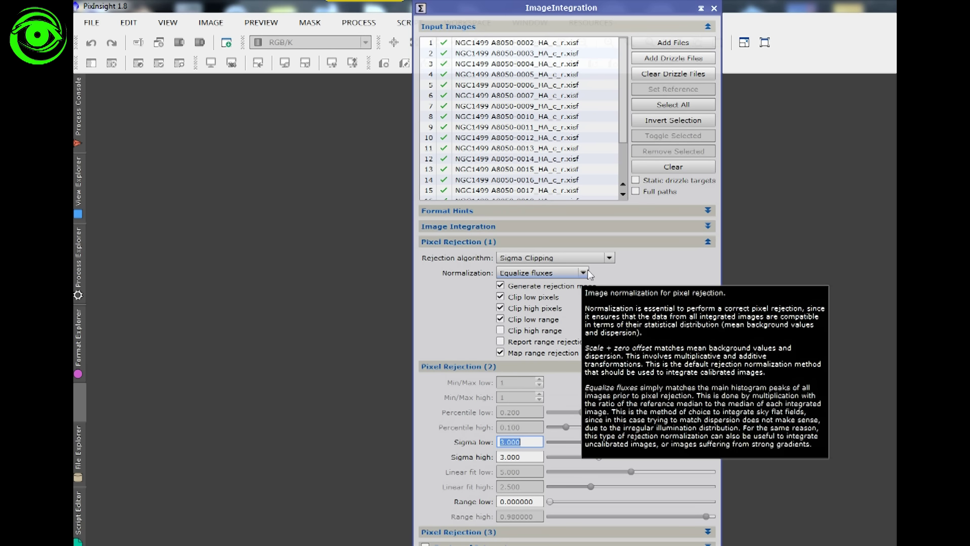
click(586, 273)
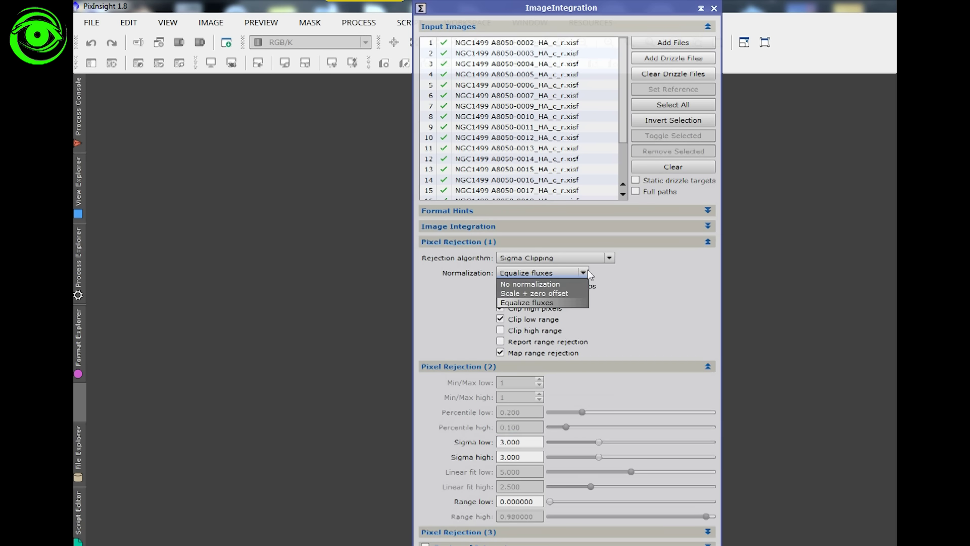
click(560, 292)
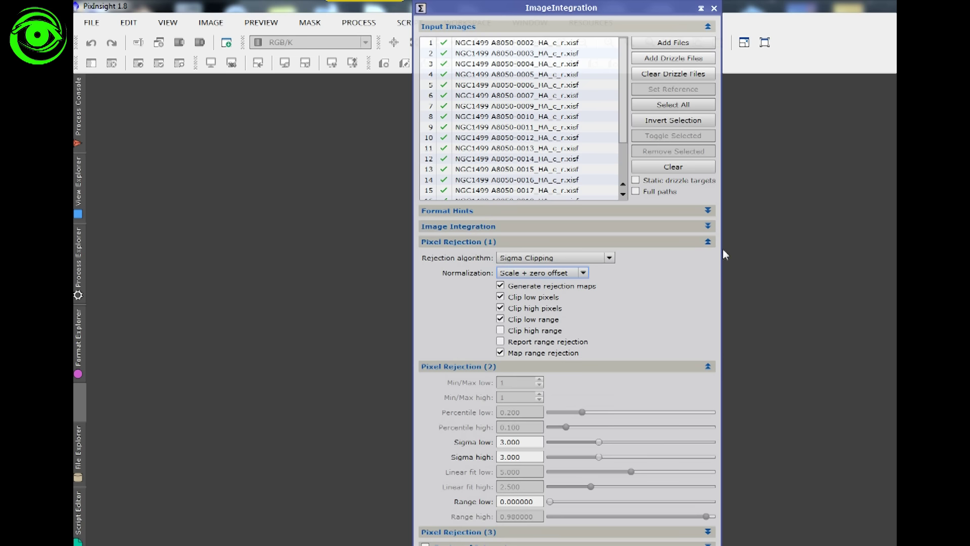
click(708, 242)
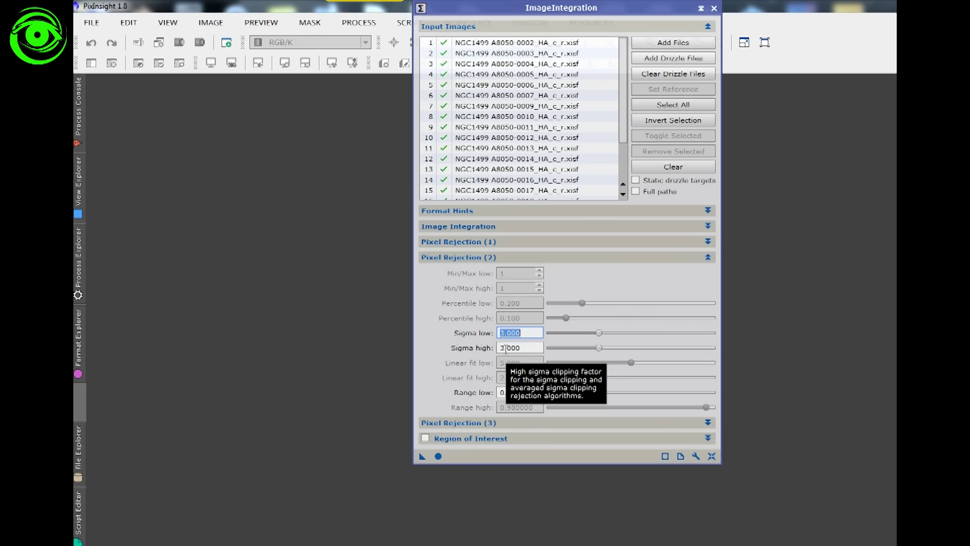
click(438, 457)
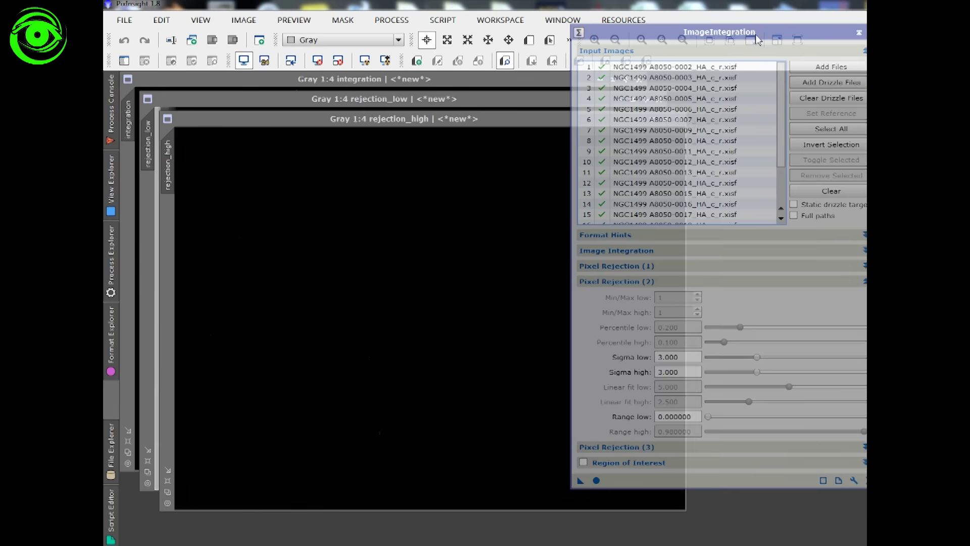
drag(675, 25, 795, 60)
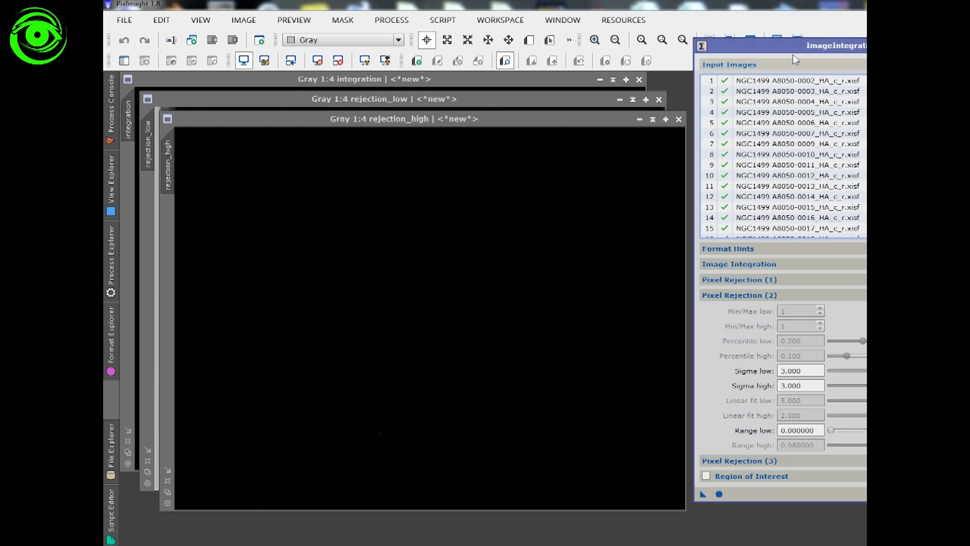
Apply an automatic screen stretch to the rejection_high map, examine its rejected pixels, and close it without saving
click(379, 119)
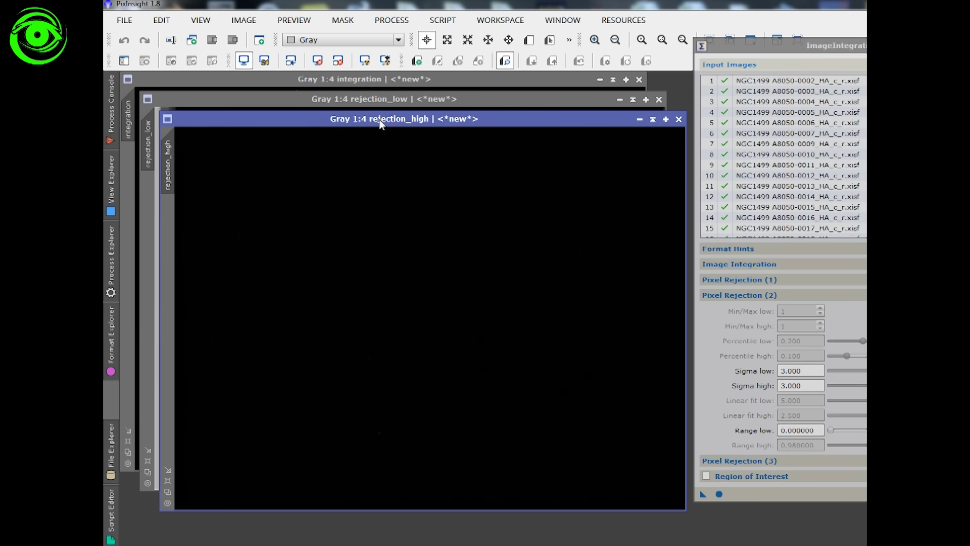
key(ctrl+a)
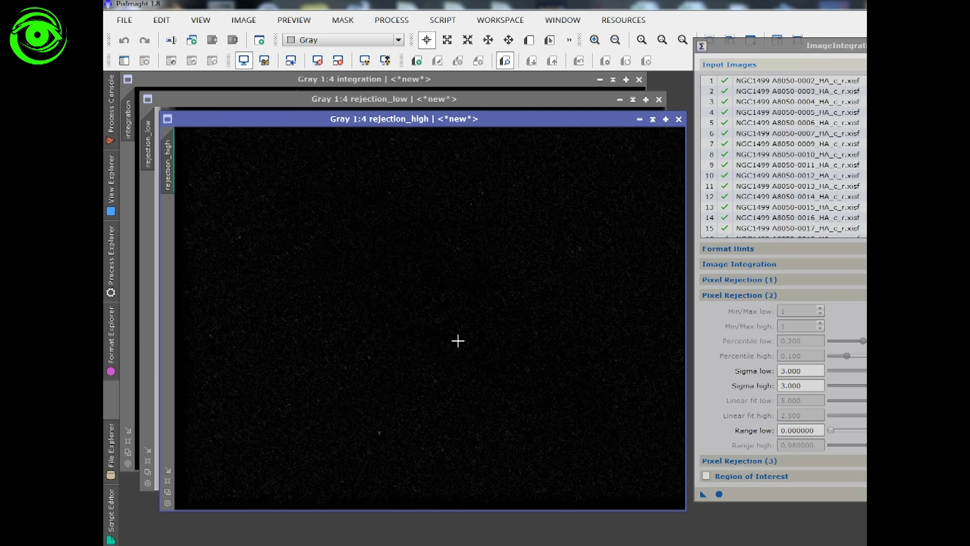
scroll(432, 376, up, 5)
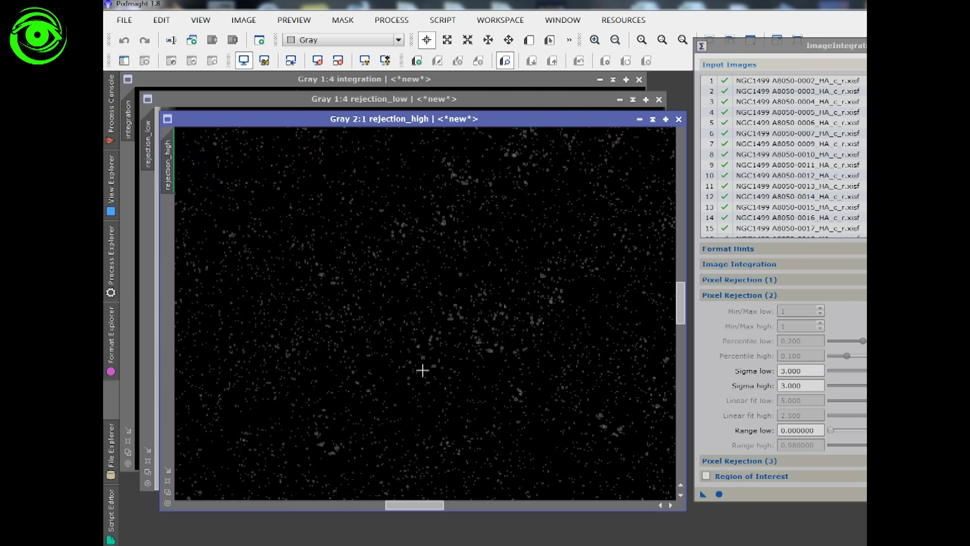
scroll(421, 371, down, 3)
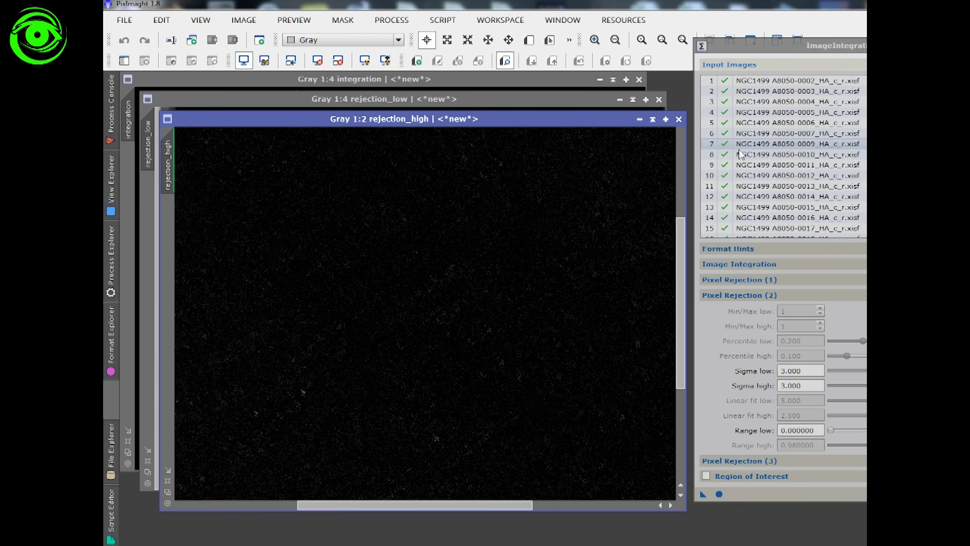
click(678, 119)
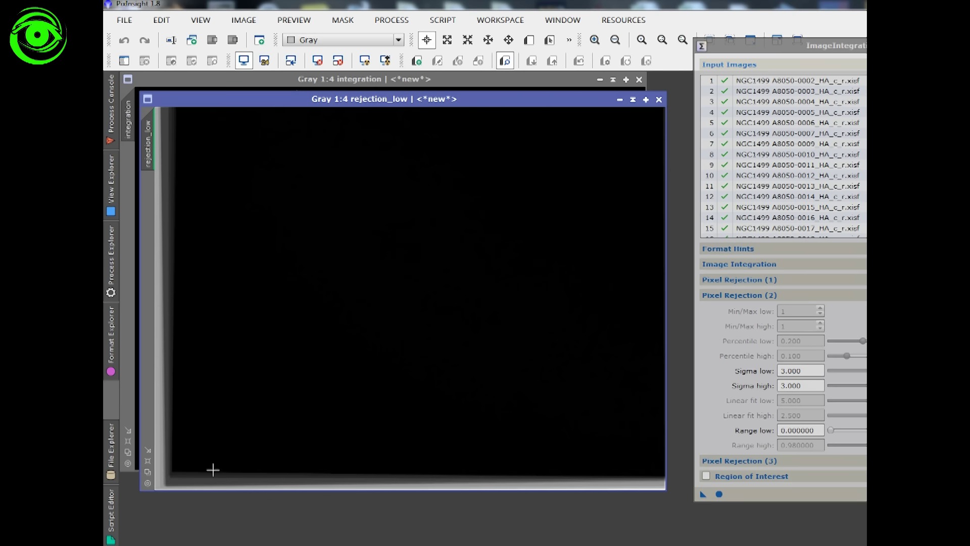
Examine the edges of the rejection_low map and close it without saving
scroll(212, 473, down, 3)
scroll(224, 424, up, 4)
scroll(258, 452, down, 2)
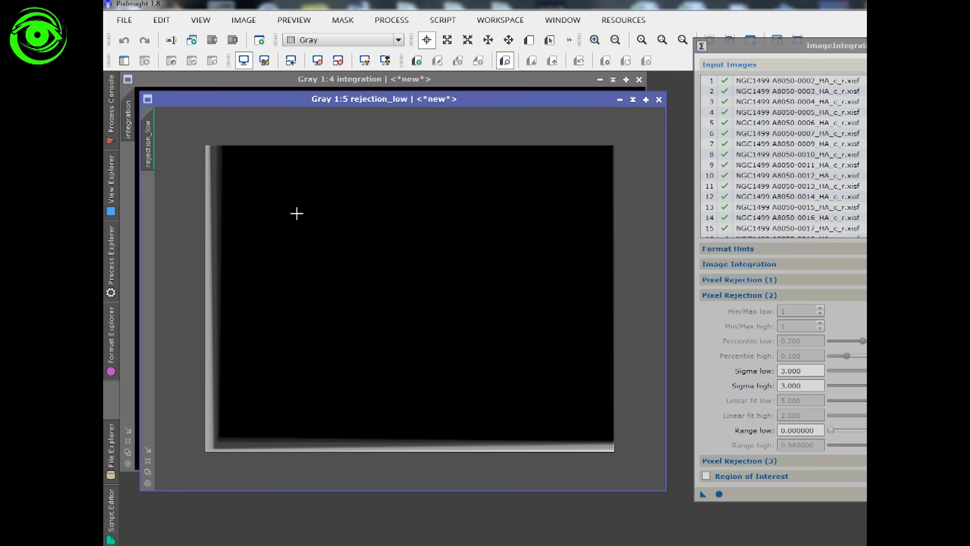
click(659, 100)
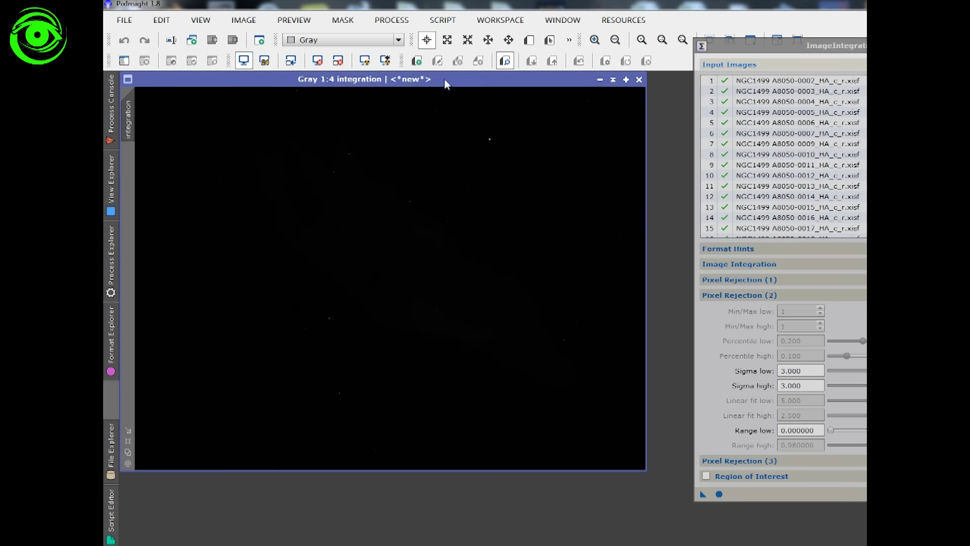
Apply an automatic screen stretch to the integrated Ha image and inspect the nebula
key(ctrl+a)
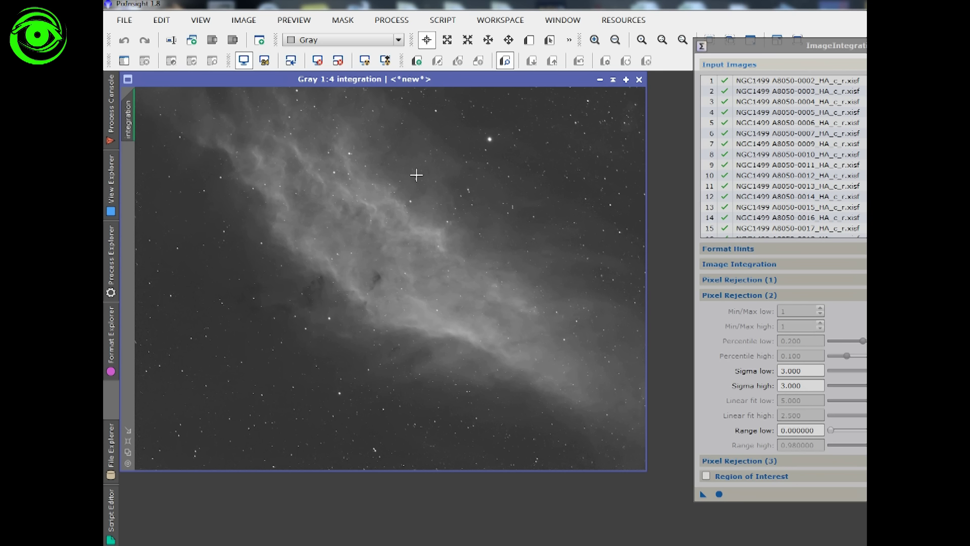
key(ctrl+plus)
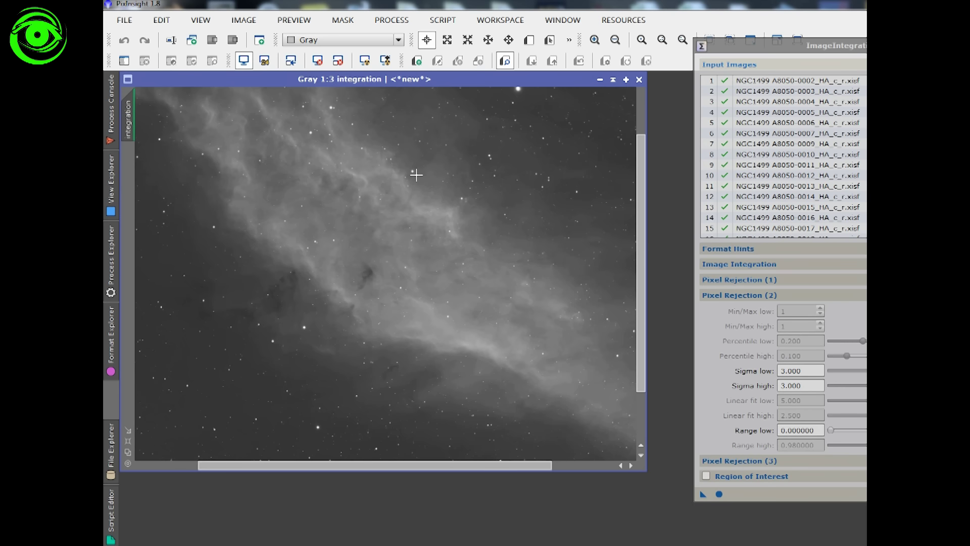
key(ctrl+minus)
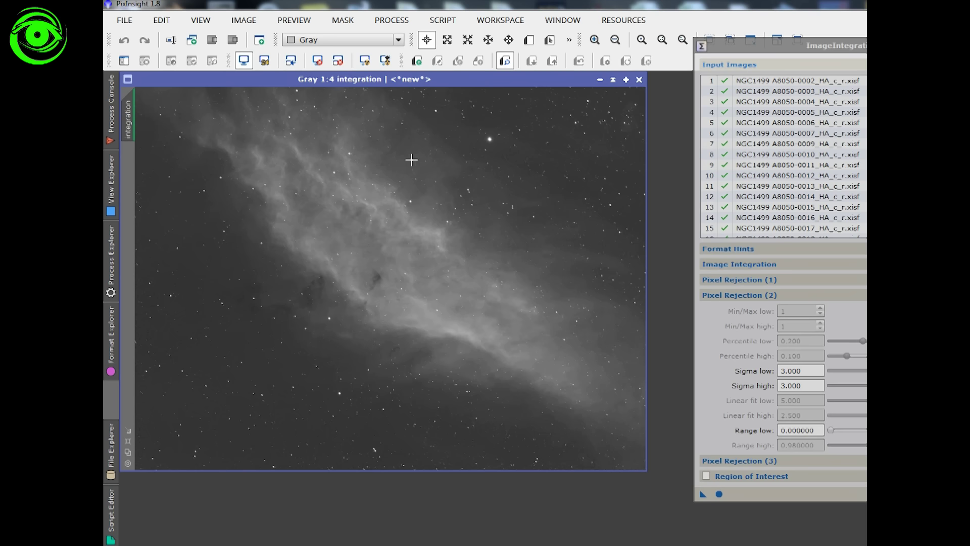
Start saving the integrated Ha image and create a Lights folder inside Masters as its destination
click(124, 20)
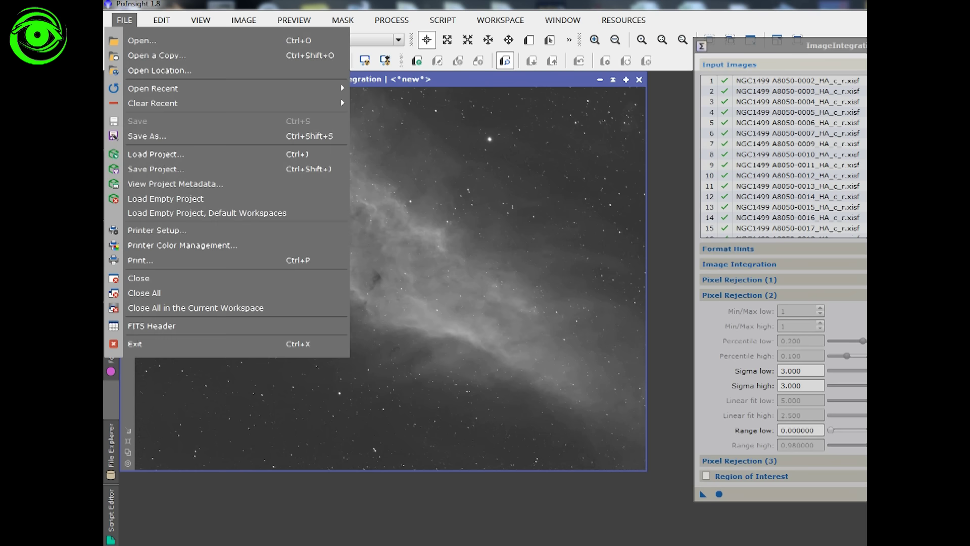
click(162, 136)
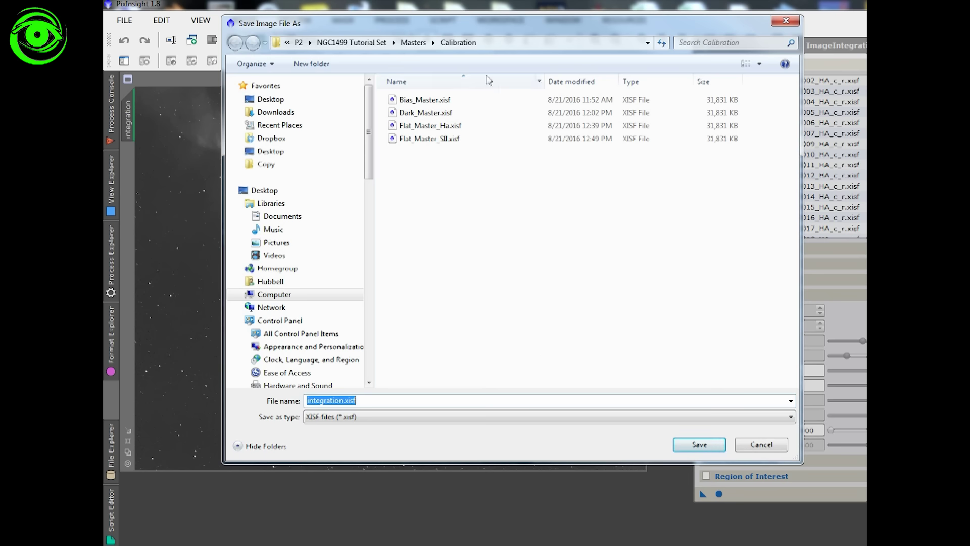
click(424, 47)
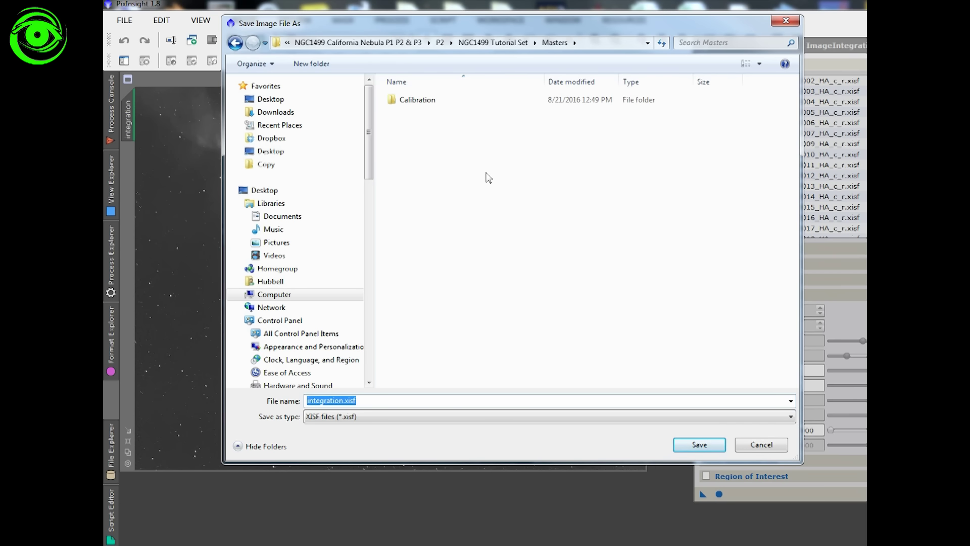
right_click(445, 183)
mouse_move(555, 342)
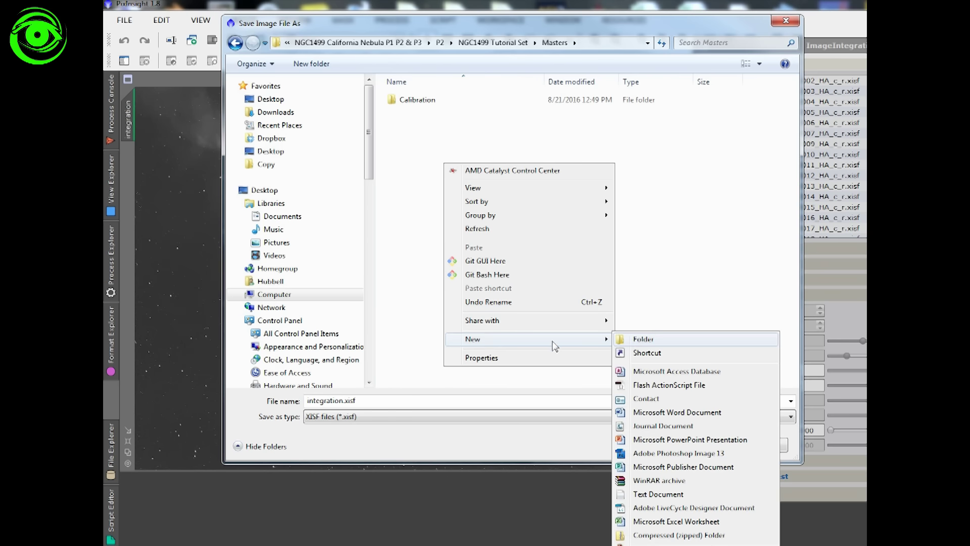
click(665, 345)
text(Lights)
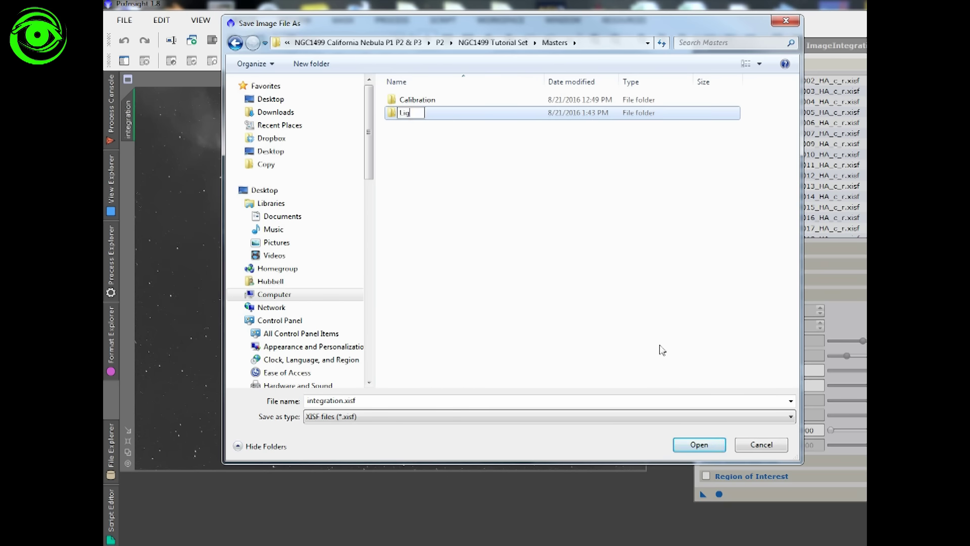
key(Return)
key(Return)
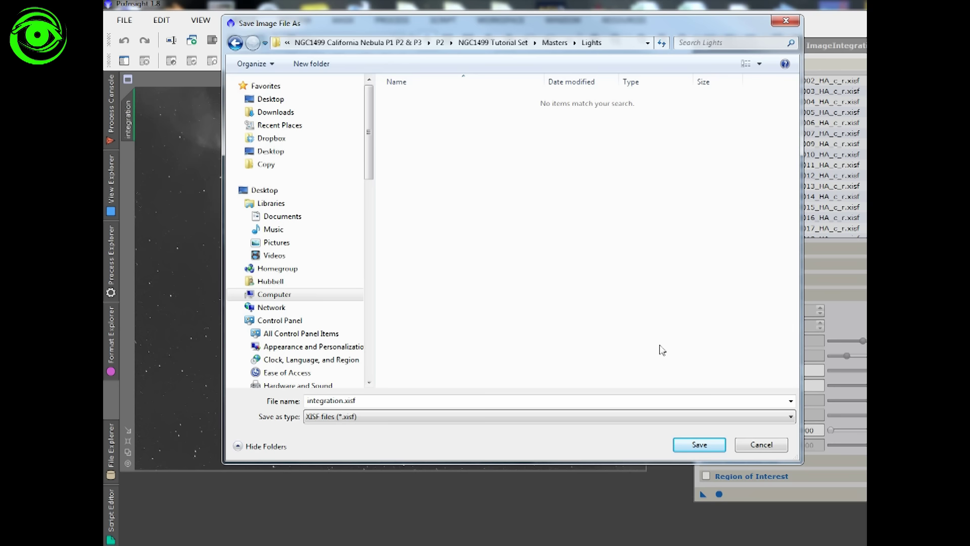
Save the integrated image as Ha NGC1499 in XISF format with 32-bit IEEE 754 floating point samples
double_click(370, 401)
text(Ha NG)
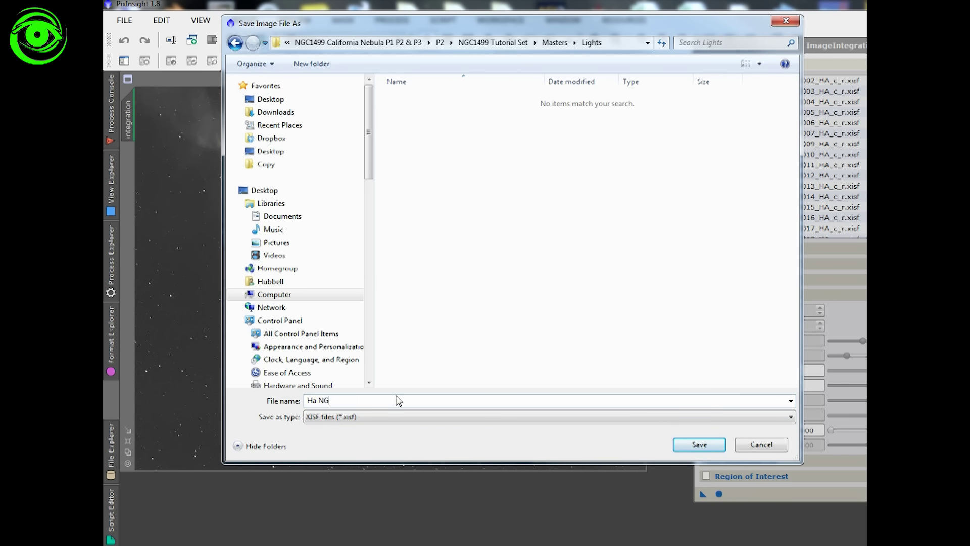
text(C1499)
click(352, 417)
click(698, 444)
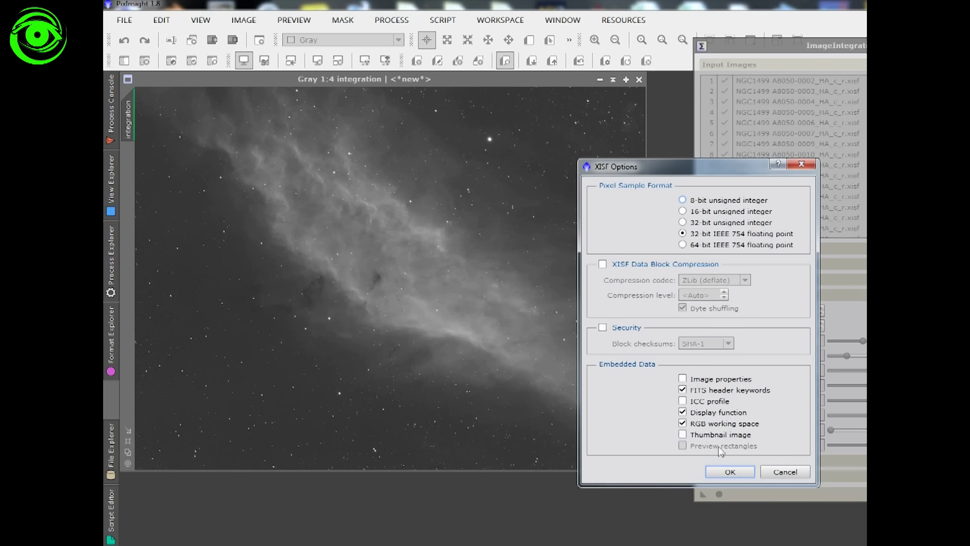
click(733, 474)
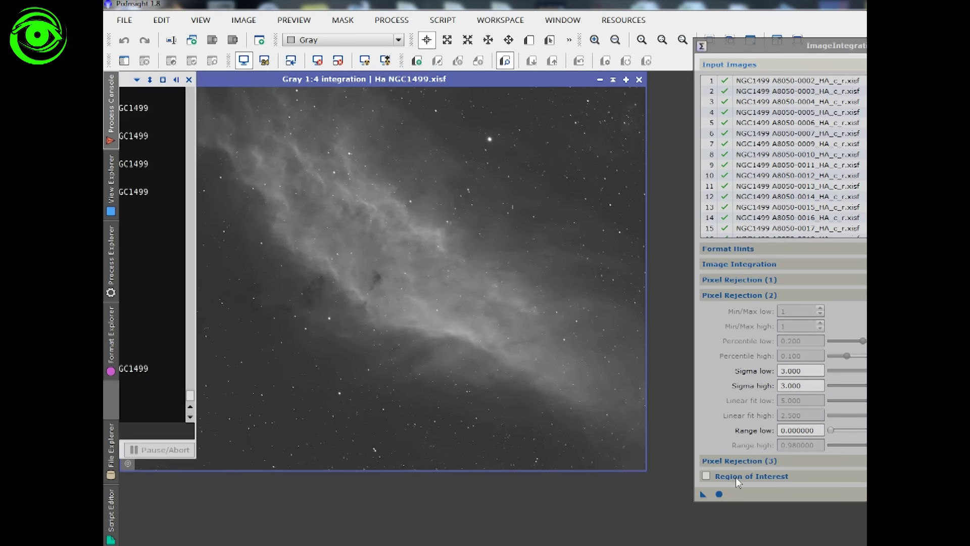
Close the saved Ha NGC1499 image and remove all Ha frames from the ImageIntegration input list
click(639, 80)
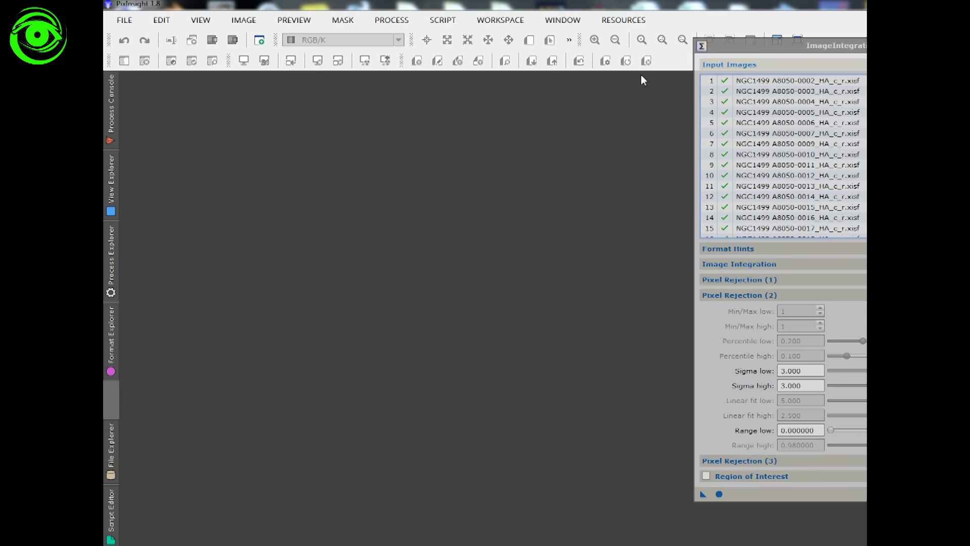
drag(853, 37, 548, 33)
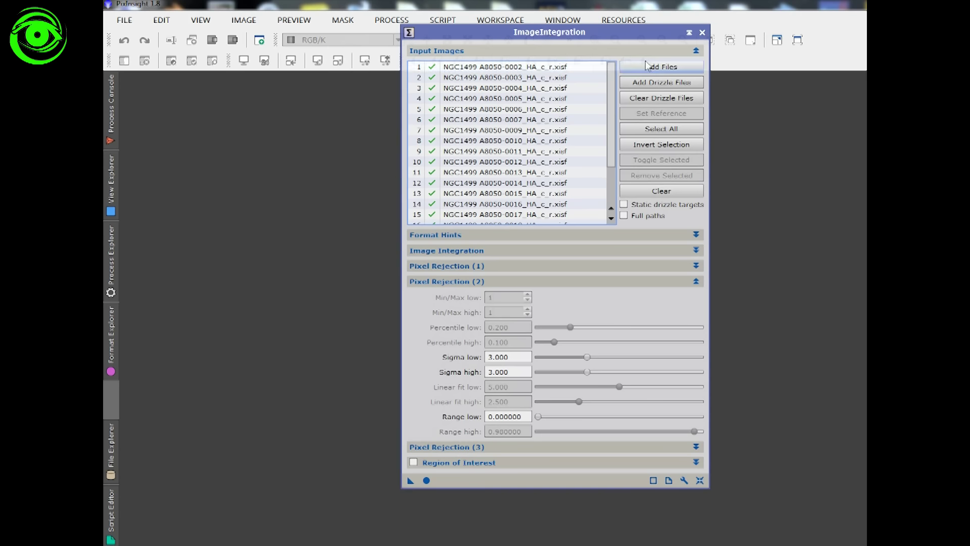
click(570, 68)
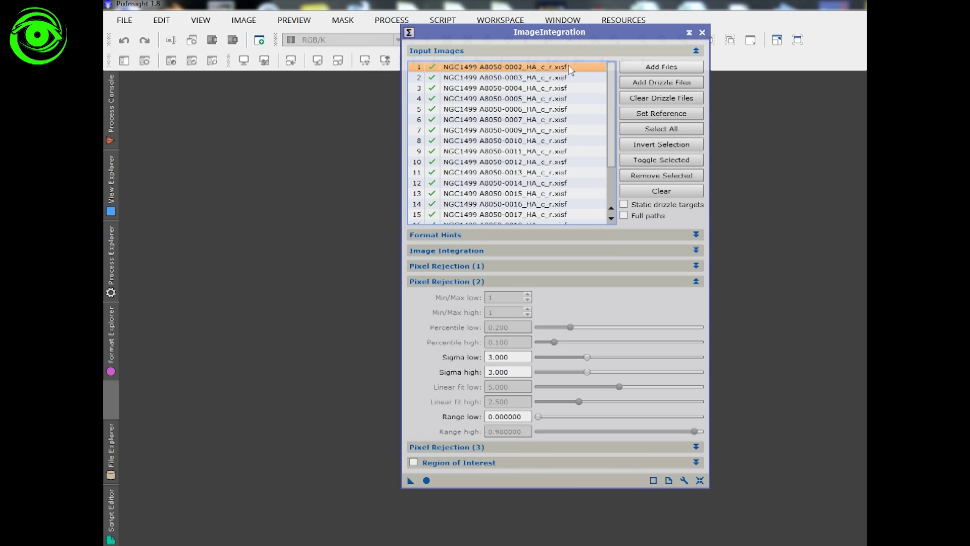
key(ctrl+a)
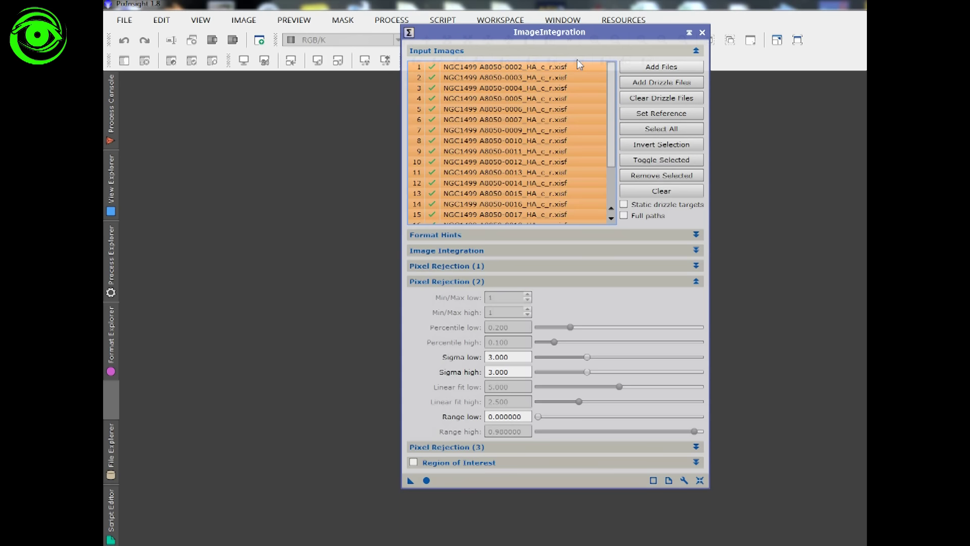
click(656, 180)
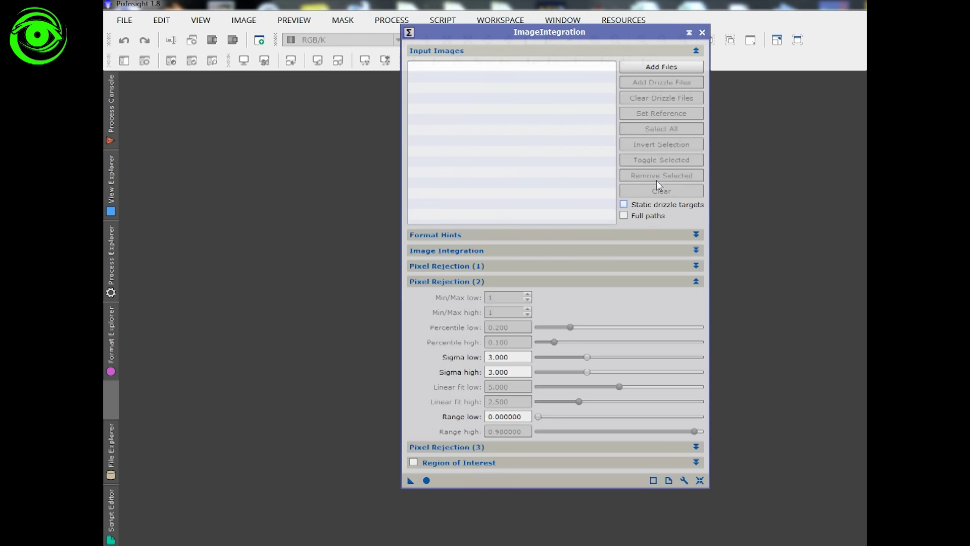
Add all registered SII frames from the Resgistered\SII folder as input images and run the integration
click(677, 72)
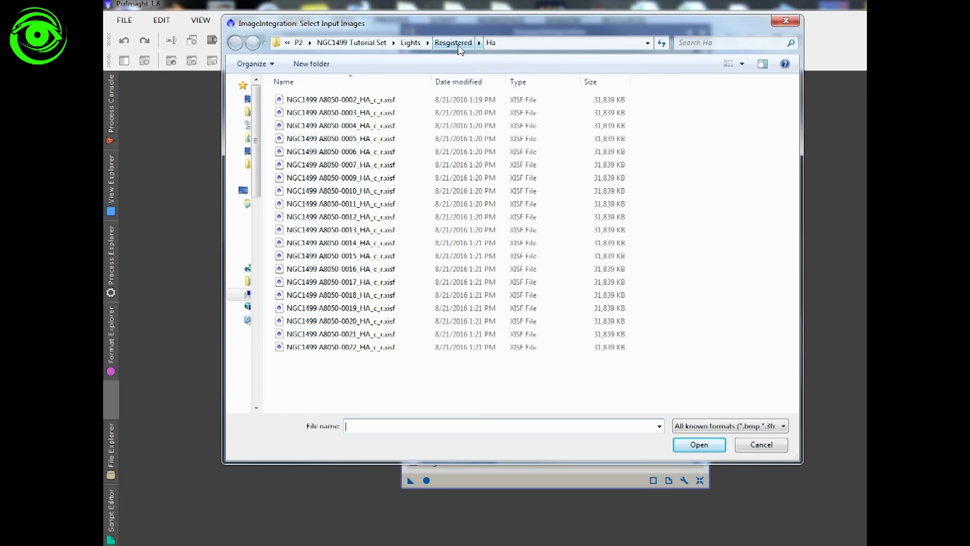
click(453, 42)
click(295, 119)
double_click(295, 113)
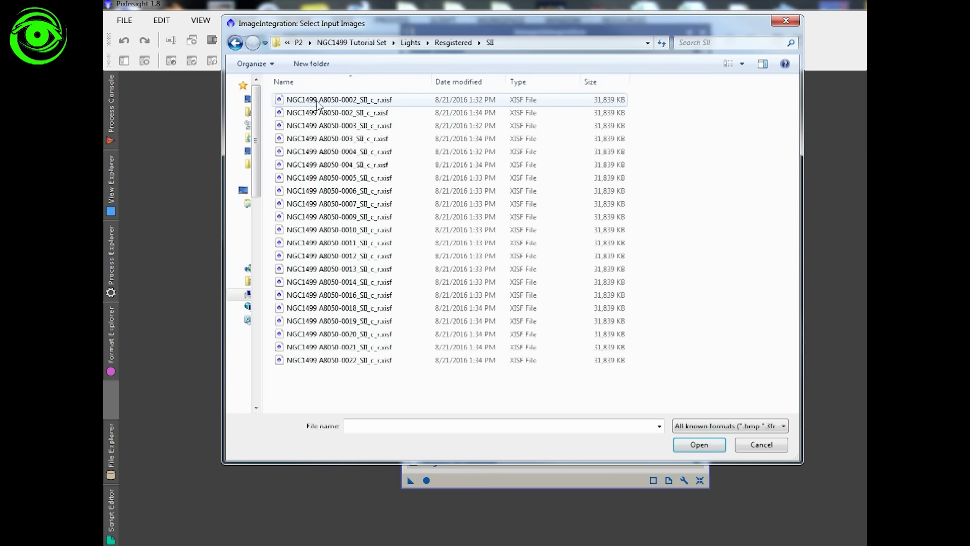
click(319, 101)
key(ctrl+a)
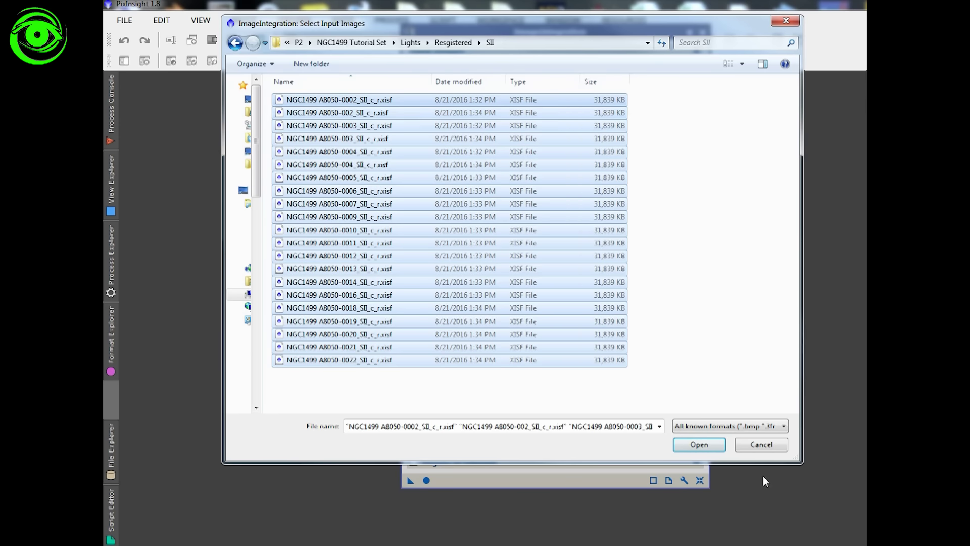
click(690, 444)
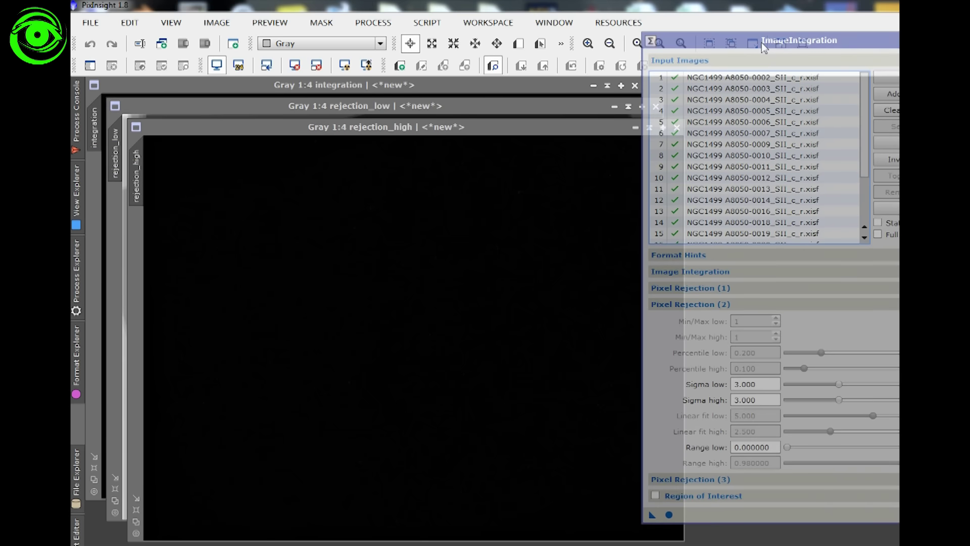
Apply an automatic screen stretch to the SII rejection_high map and bring its whole window clear of the ImageIntegration dialog for inspection
drag(762, 44, 762, 42)
click(401, 127)
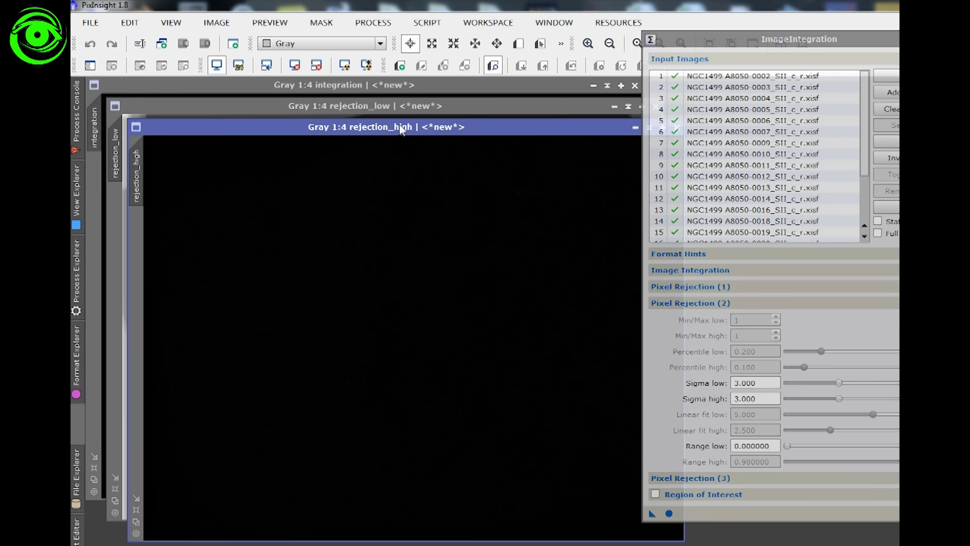
key(ctrl+a)
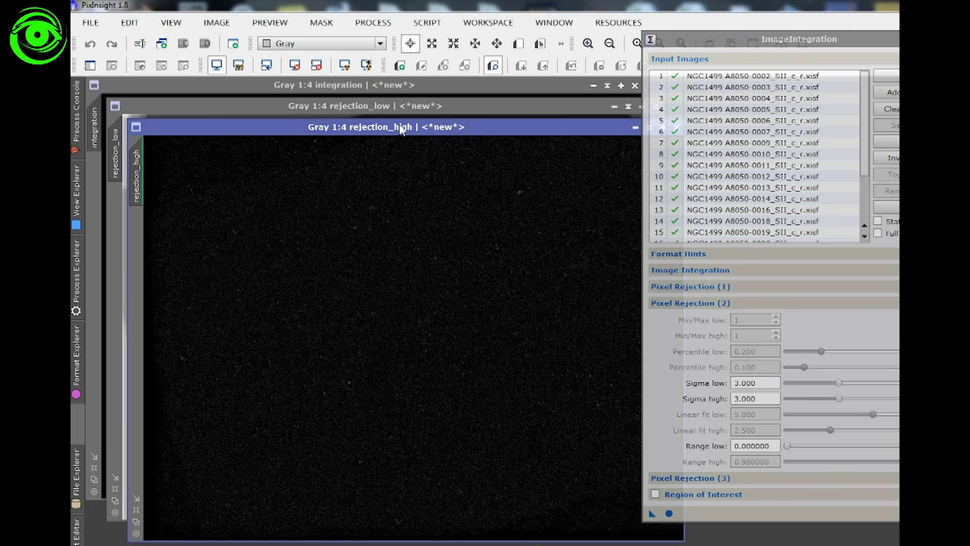
drag(502, 135, 420, 140)
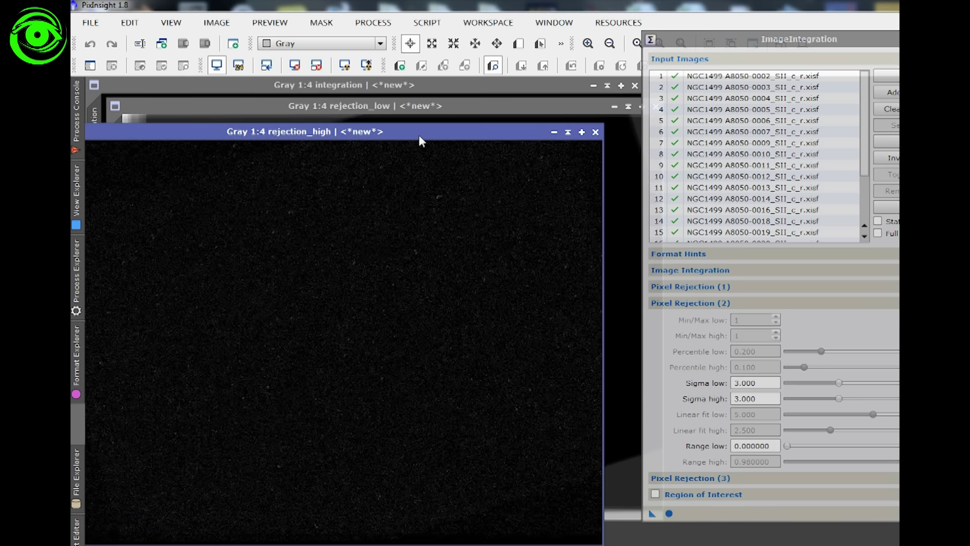
Look over and close the rejection_high and rejection_low map images, leaving the integration image open
drag(431, 131, 441, 129)
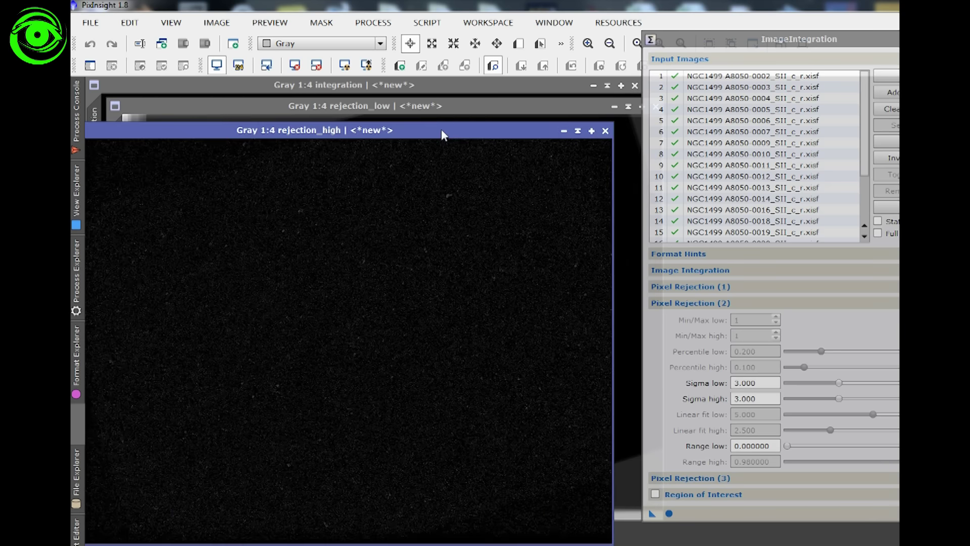
click(605, 130)
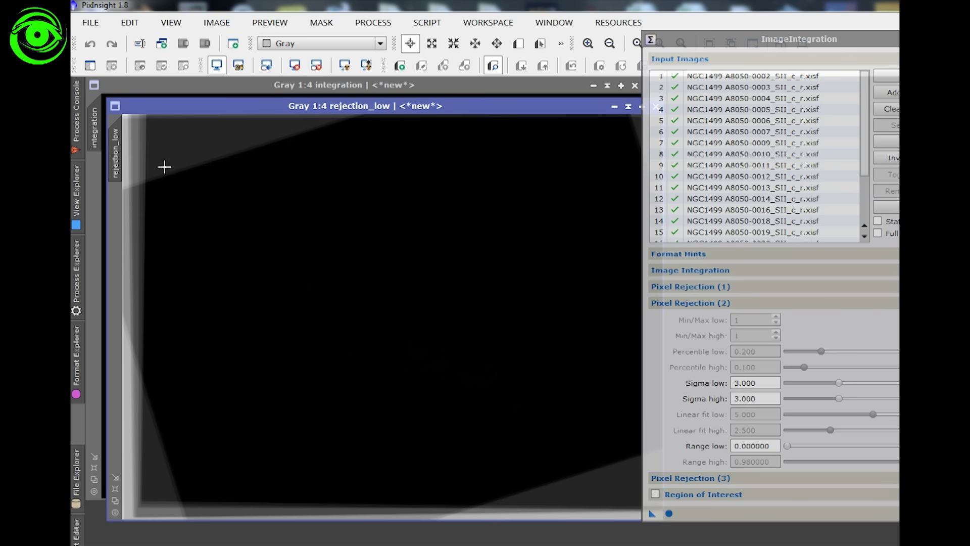
drag(307, 106, 296, 108)
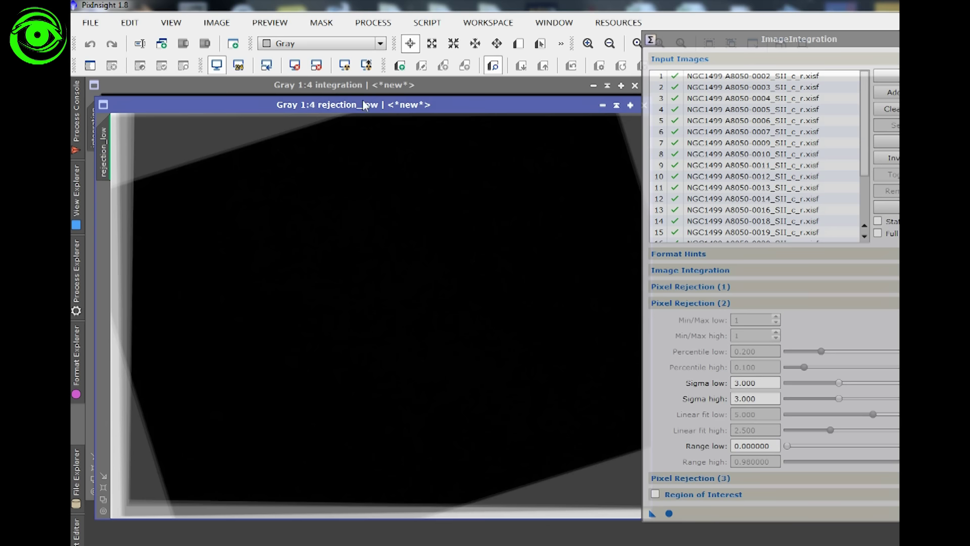
drag(364, 105, 339, 112)
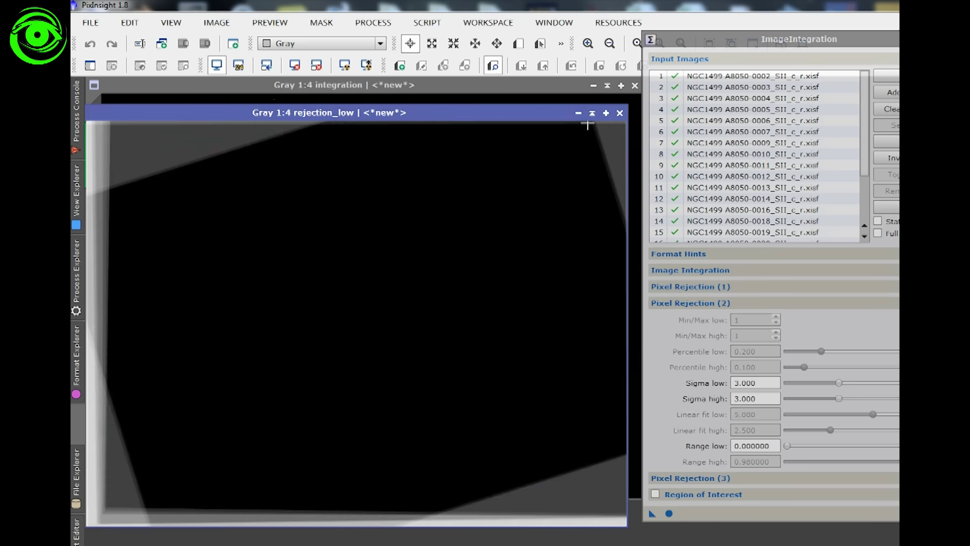
click(619, 113)
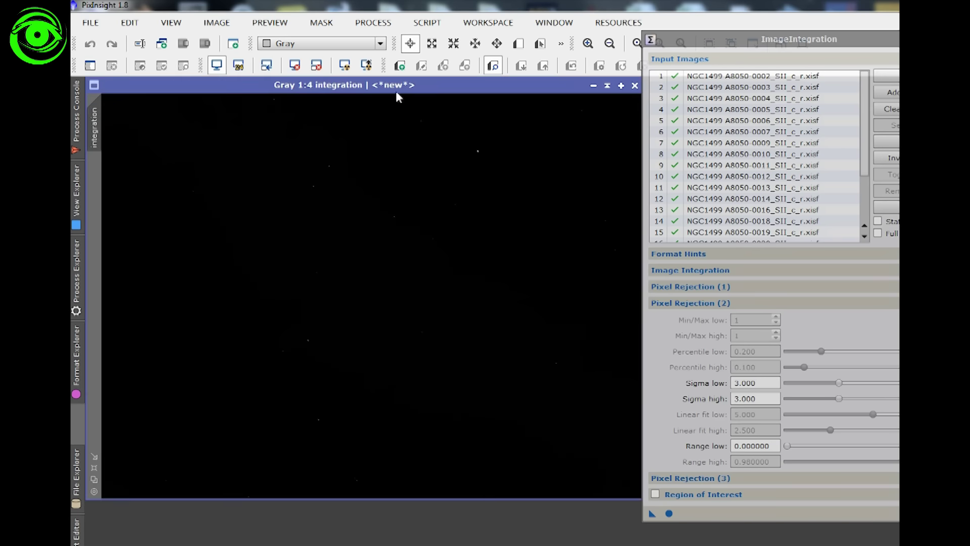
Apply an automatic screen stretch to the integration image and move the ImageIntegration window clear of it
key(ctrl+a)
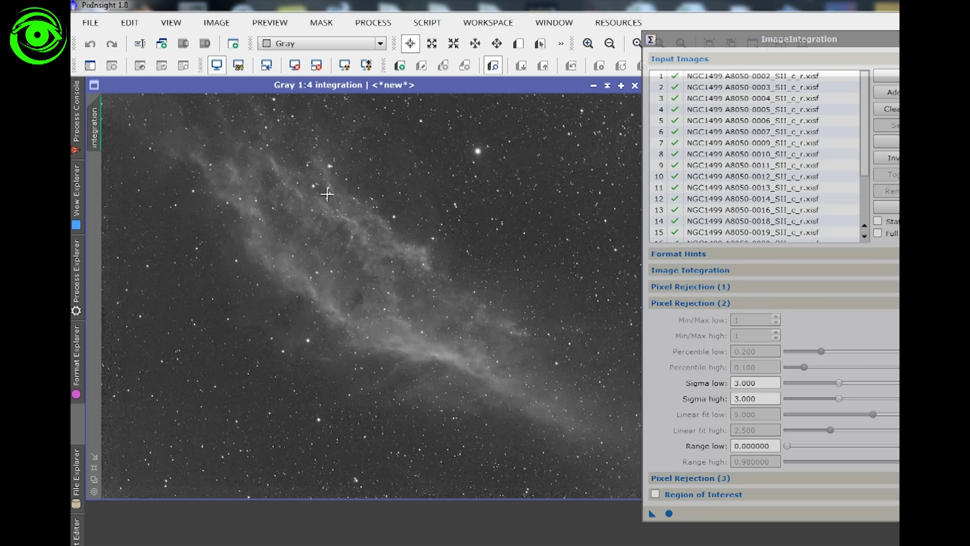
drag(754, 39, 841, 50)
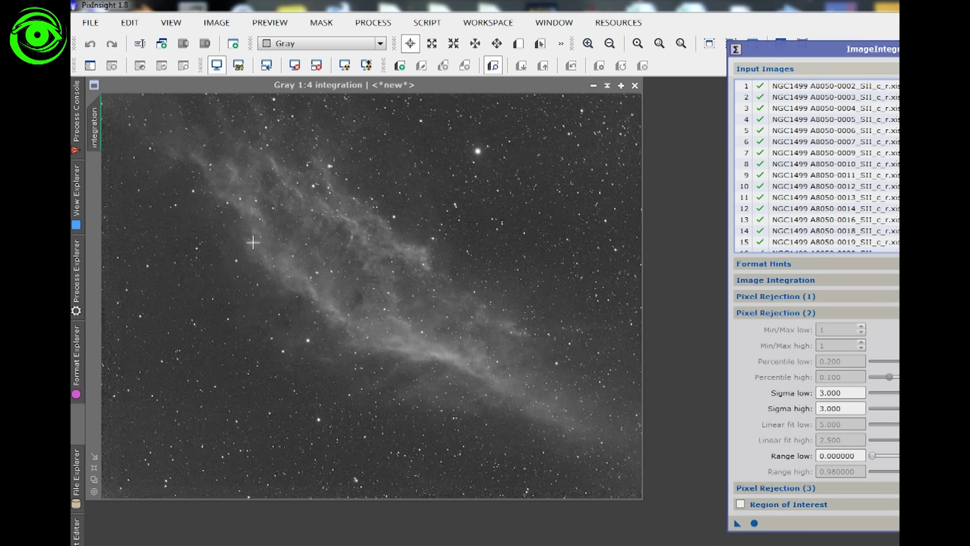
scroll(251, 242, up, 1)
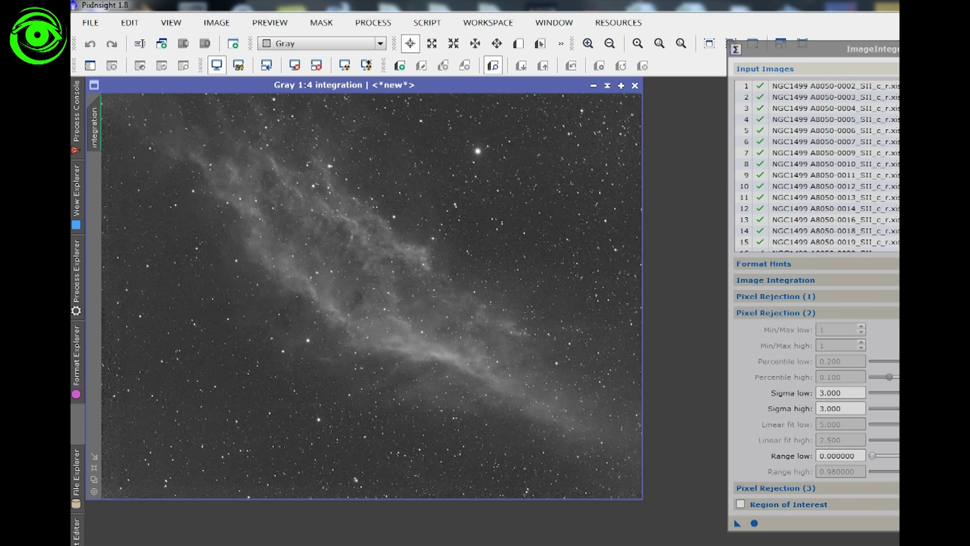
Start saving the integration image as a new file in the Lights folder, using the XISF format
click(96, 17)
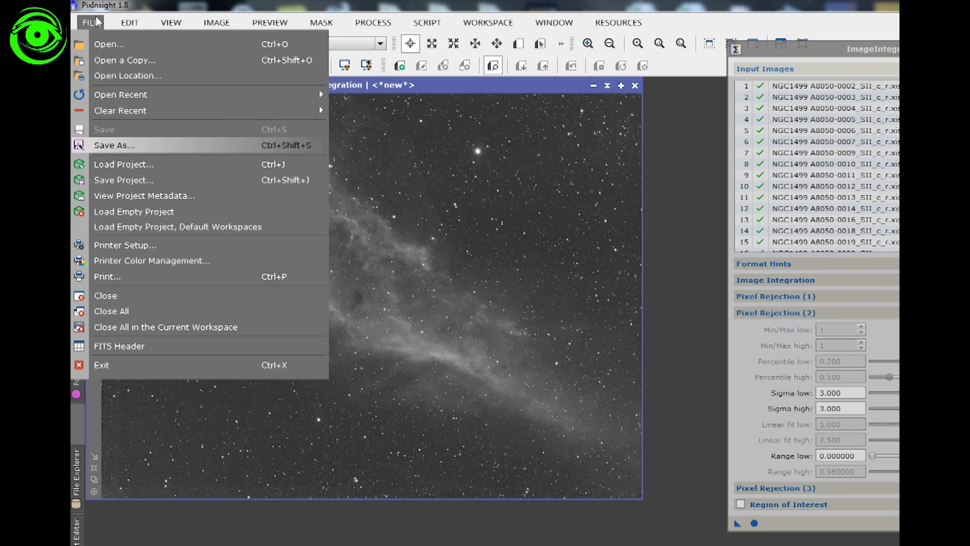
click(116, 147)
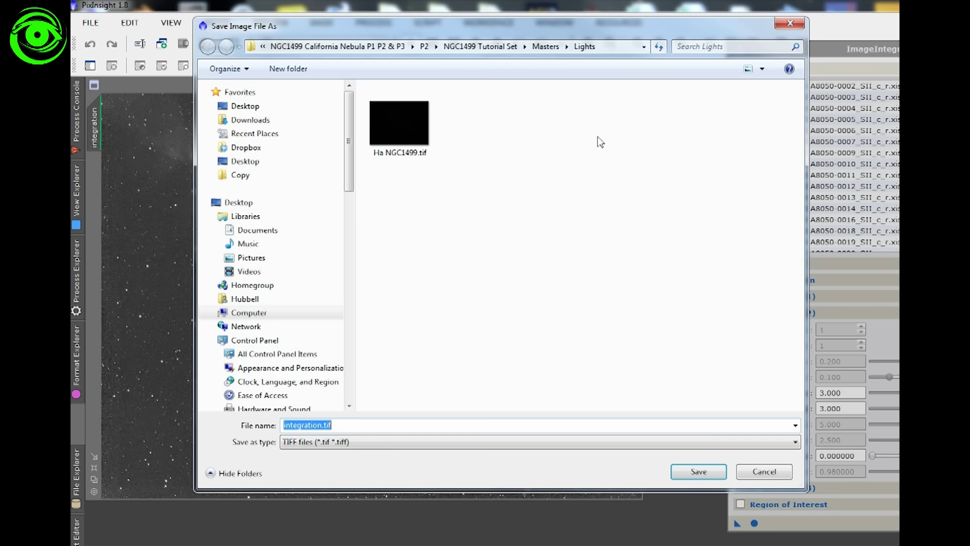
click(354, 443)
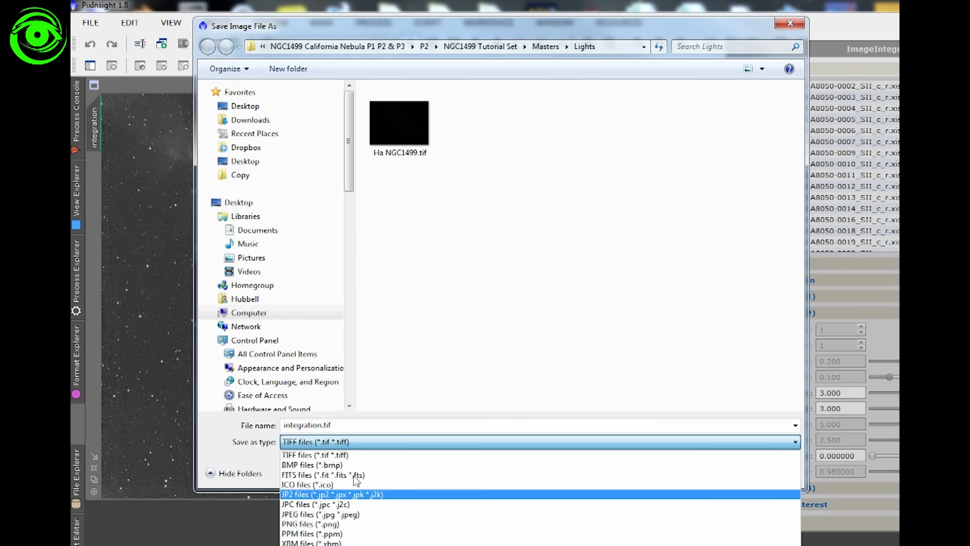
click(343, 539)
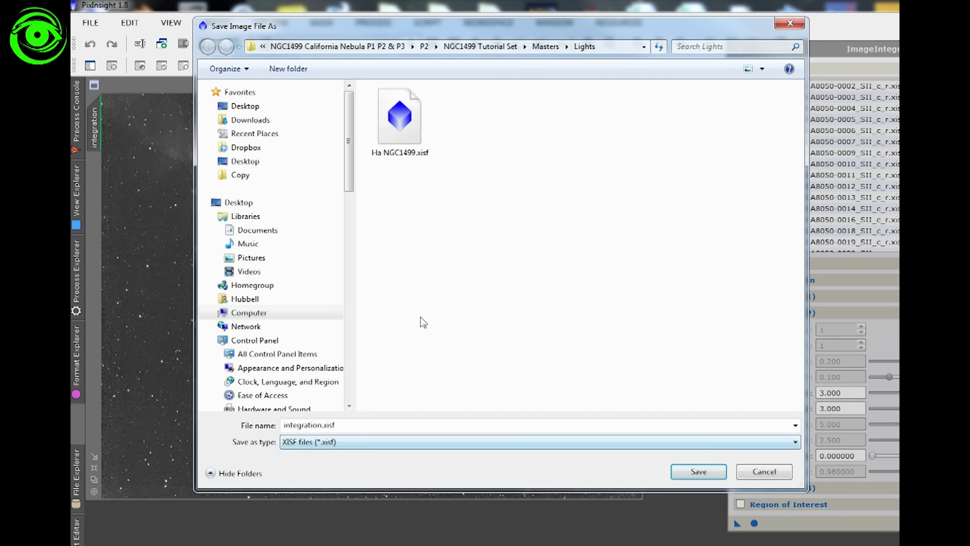
Name the file SII NGC1499.xisf, reusing the existing Ha master's file name, and save it
click(397, 119)
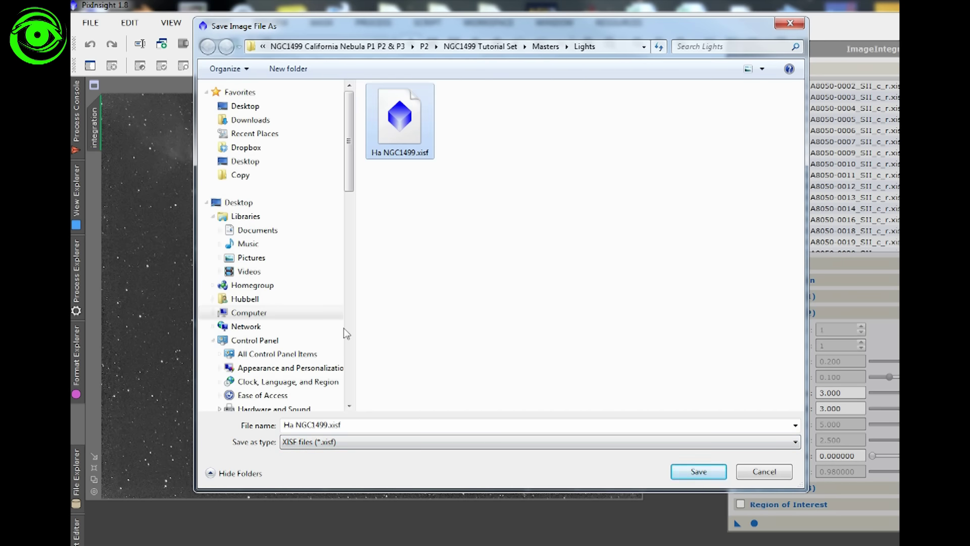
click(292, 426)
click(294, 425)
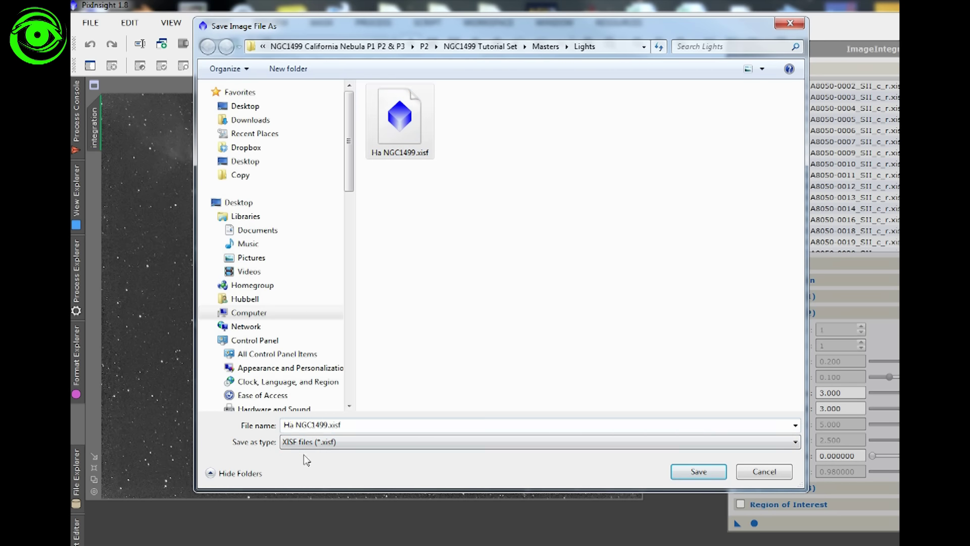
key(BackSpace)
key(BackSpace)
text(SII)
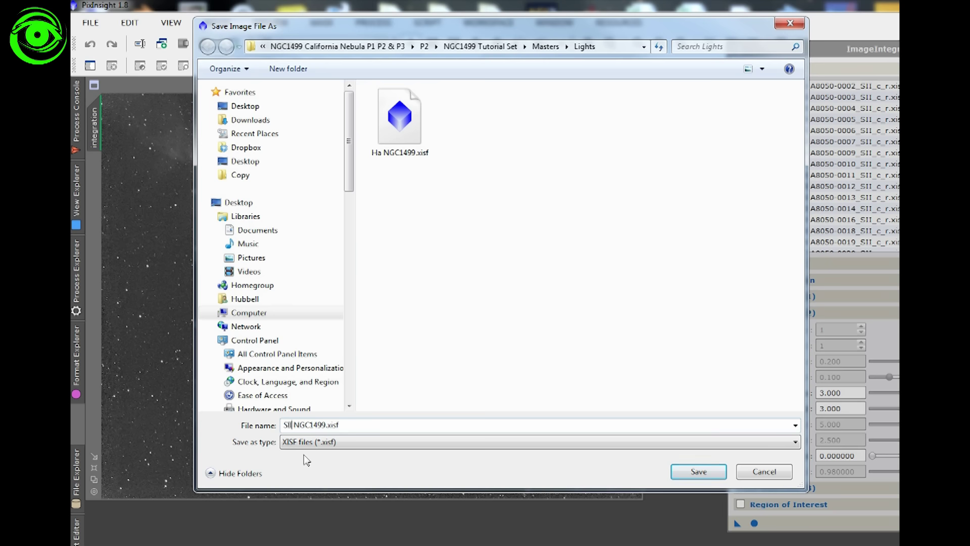
click(699, 470)
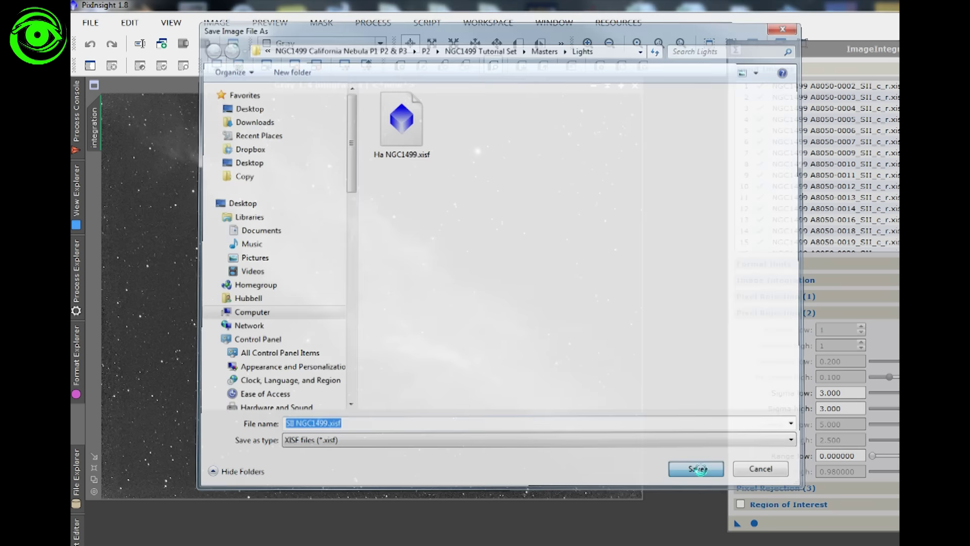
click(720, 497)
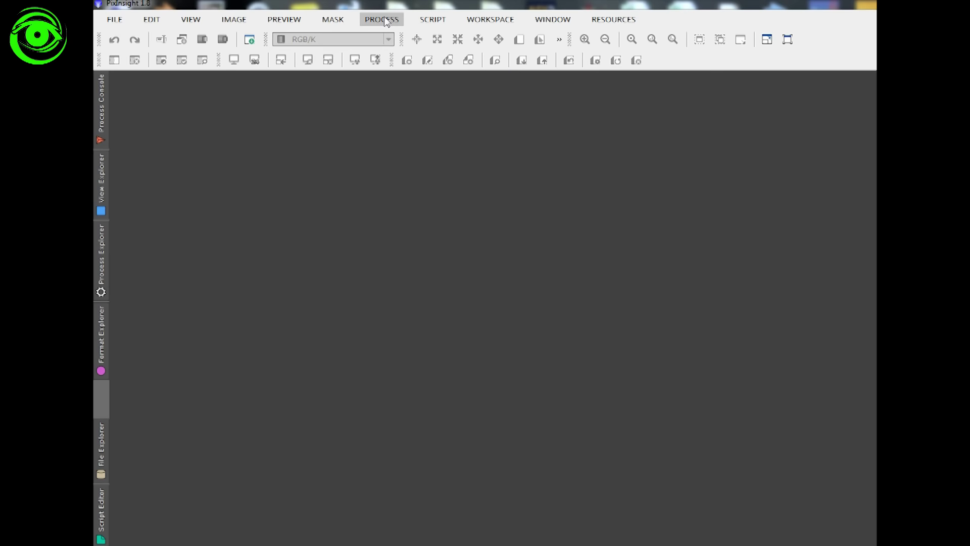
Open the StarAlignment process and reposition its window in the workspace
click(382, 20)
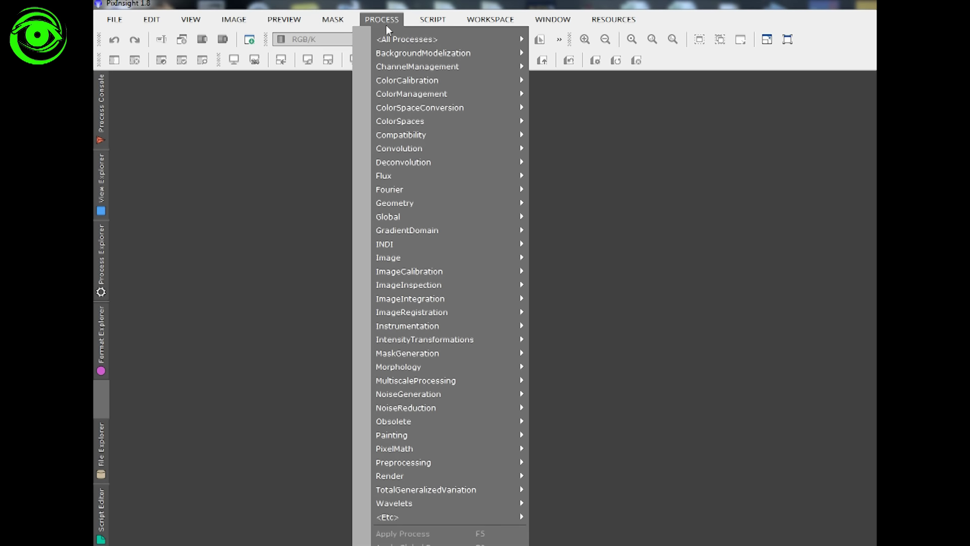
mouse_move(398, 39)
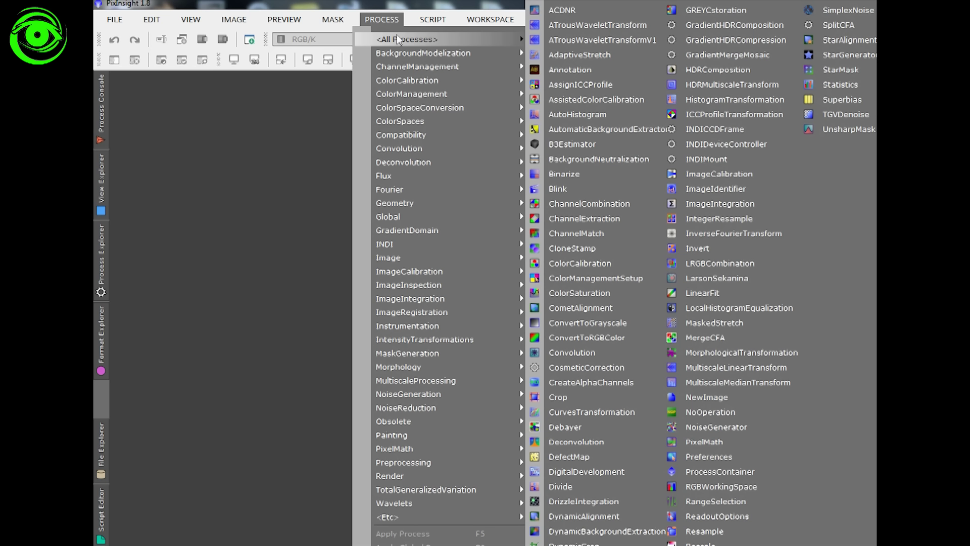
click(846, 45)
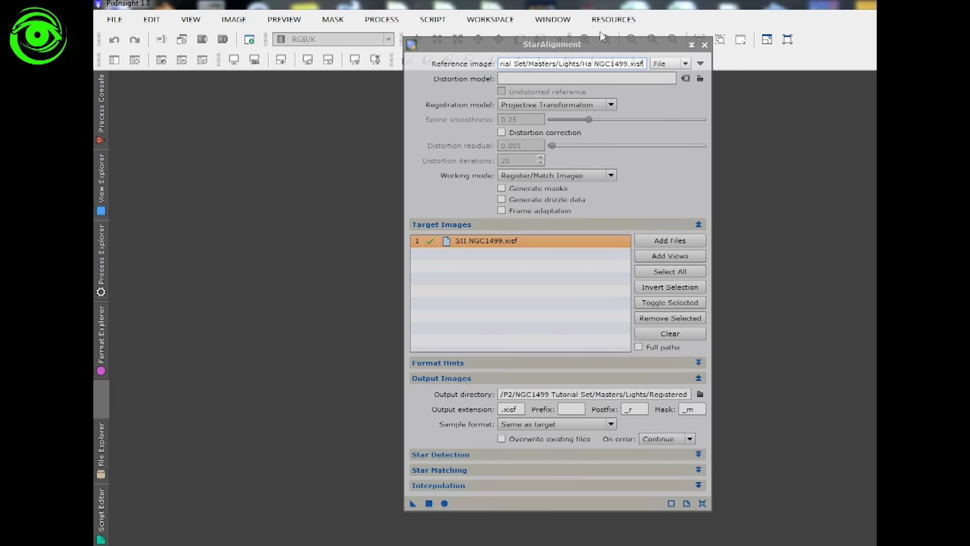
mouse_move(603, 37)
mouse_down()
mouse_move(580, 51)
mouse_move(589, 48)
mouse_up()
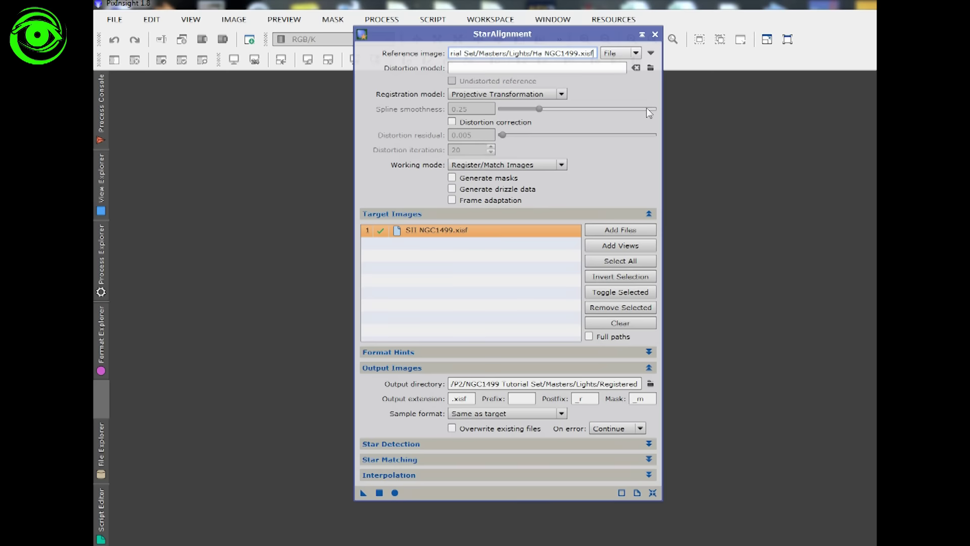
Set Ha NGC1499.xisf from the Masters/Lights folder as the StarAlignment reference image
mouse_move(649, 113)
click(650, 53)
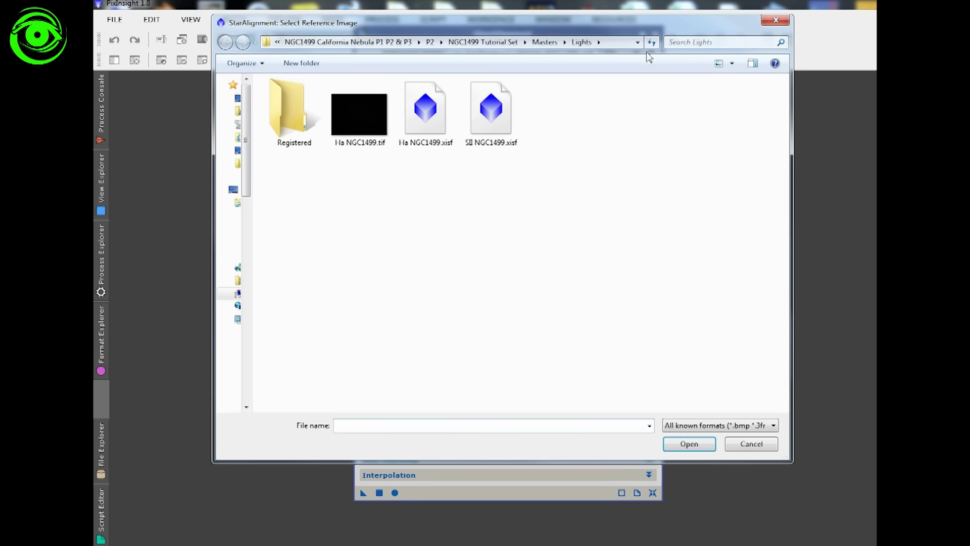
click(426, 109)
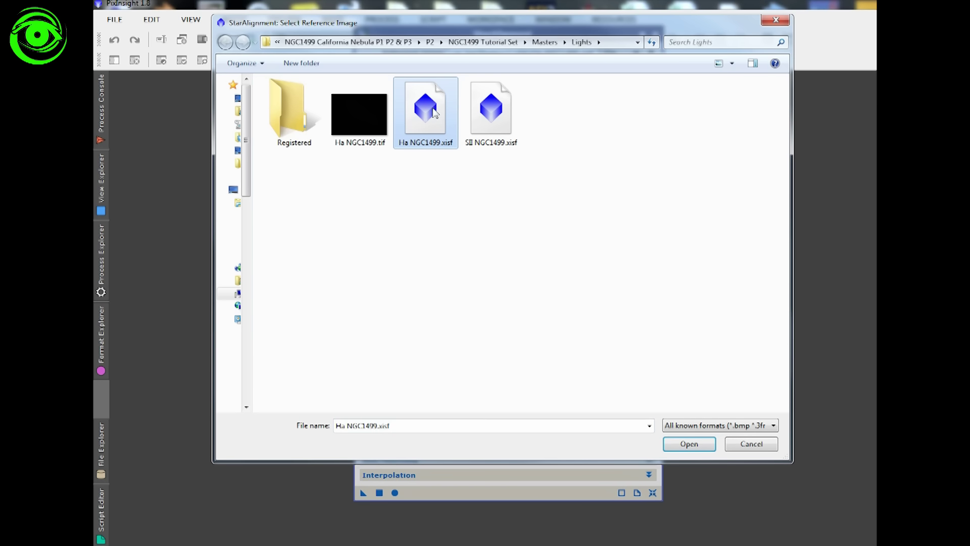
click(689, 444)
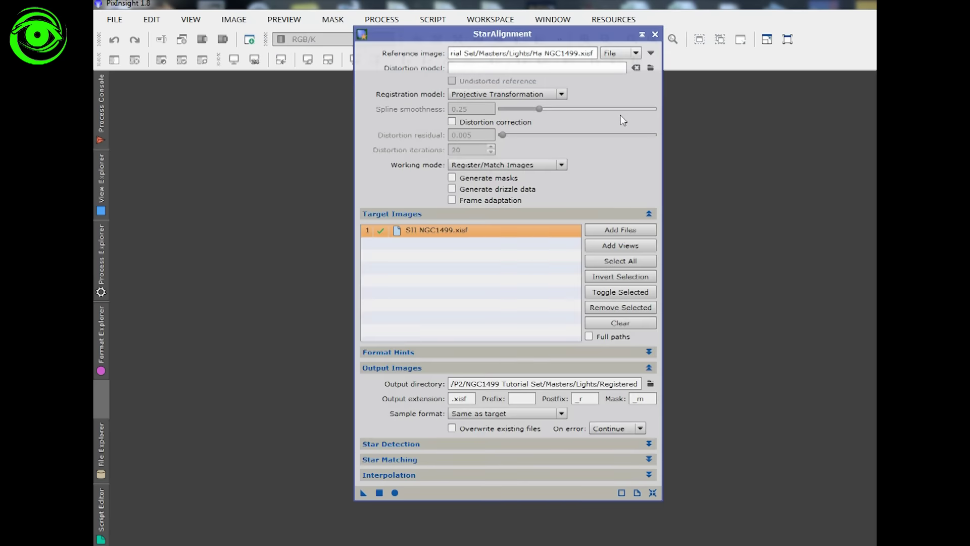
Add Ha NGC1499.xisf and SII NGC1499.xisf from the Lights folder to the target images
click(475, 236)
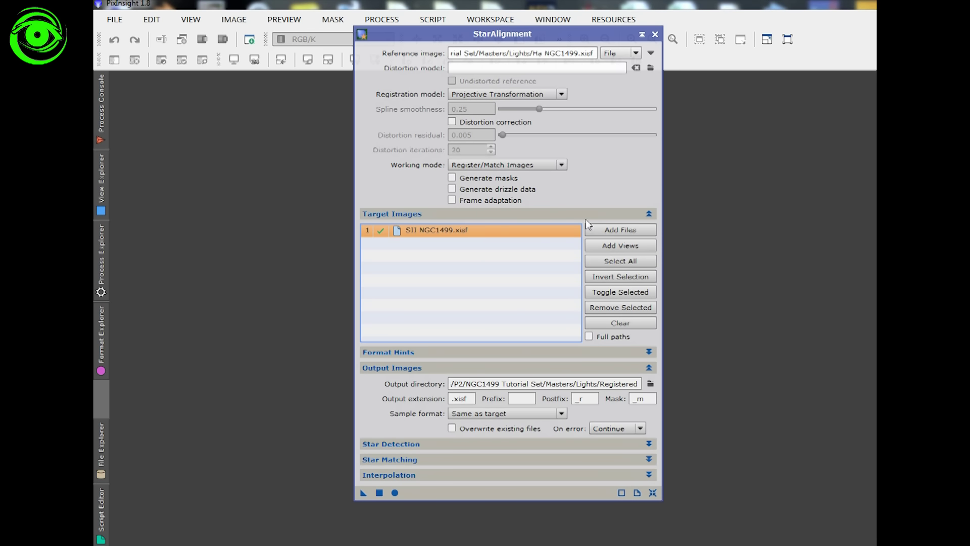
click(608, 231)
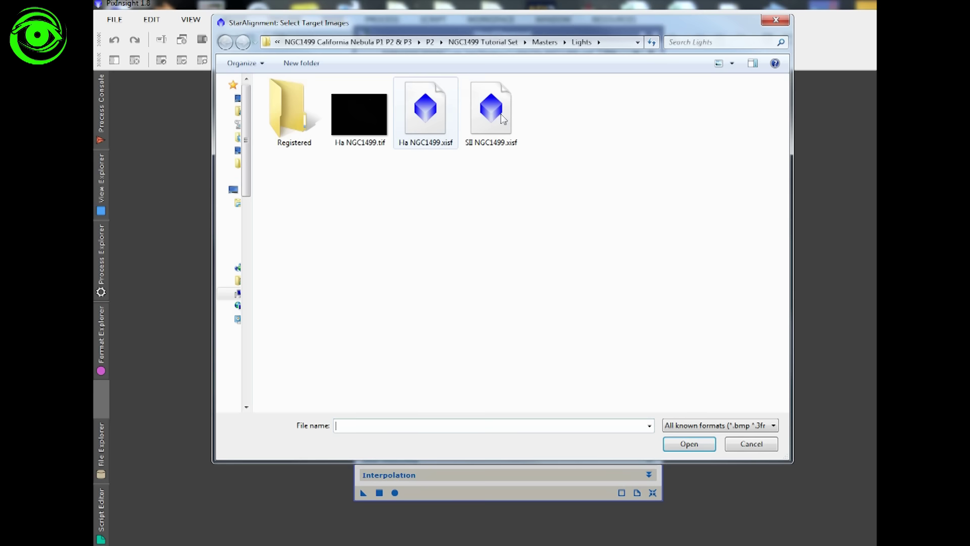
click(432, 112)
ctrl+click(502, 124)
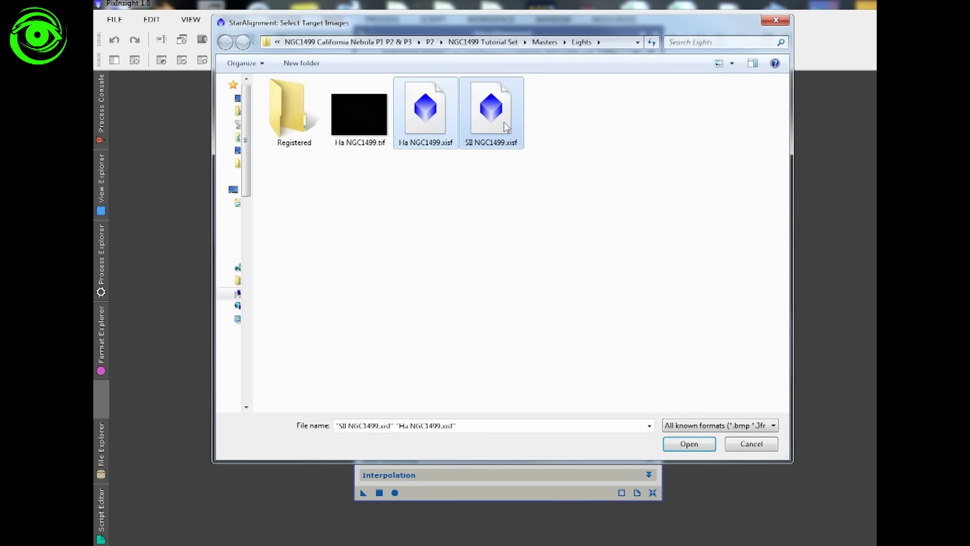
click(696, 450)
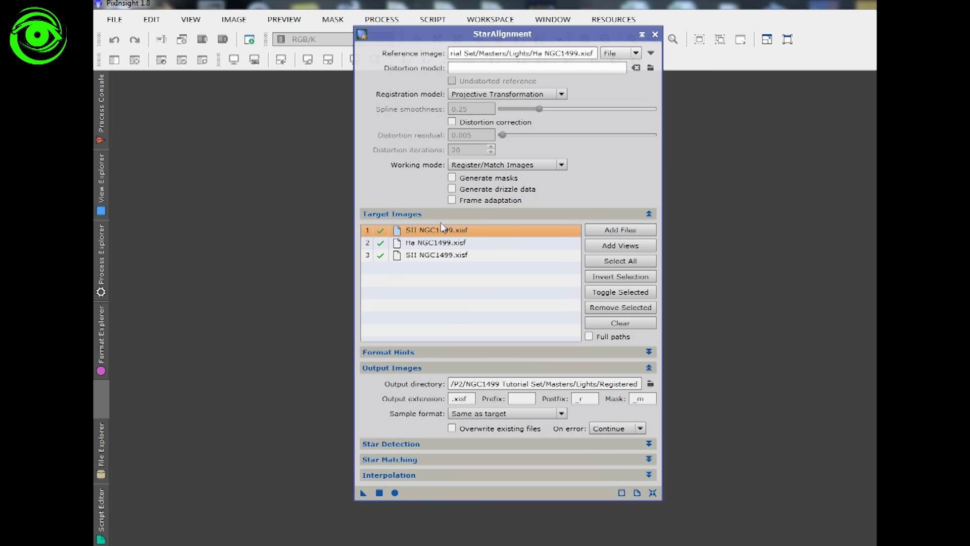
Remove the duplicate third entry, SII NGC1499.xisf, from the target images
click(380, 257)
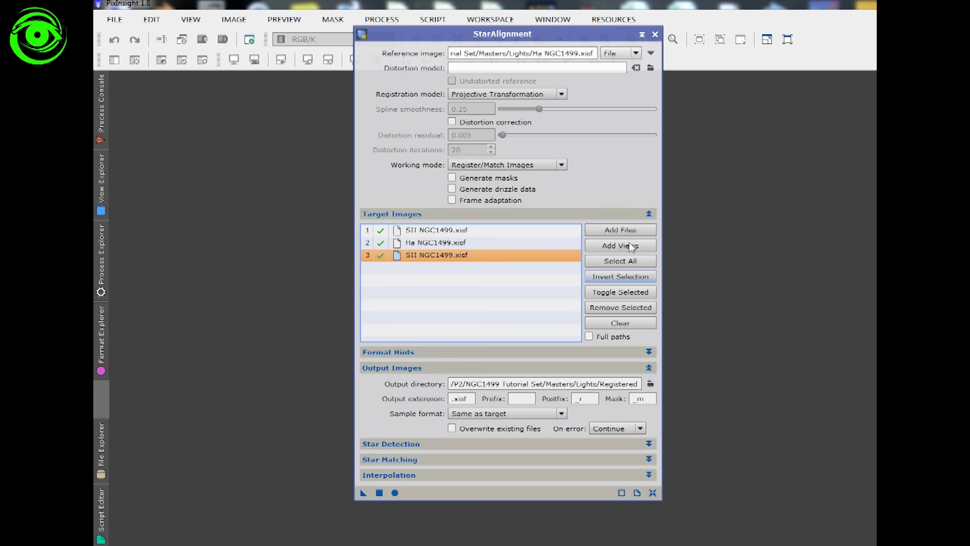
click(620, 307)
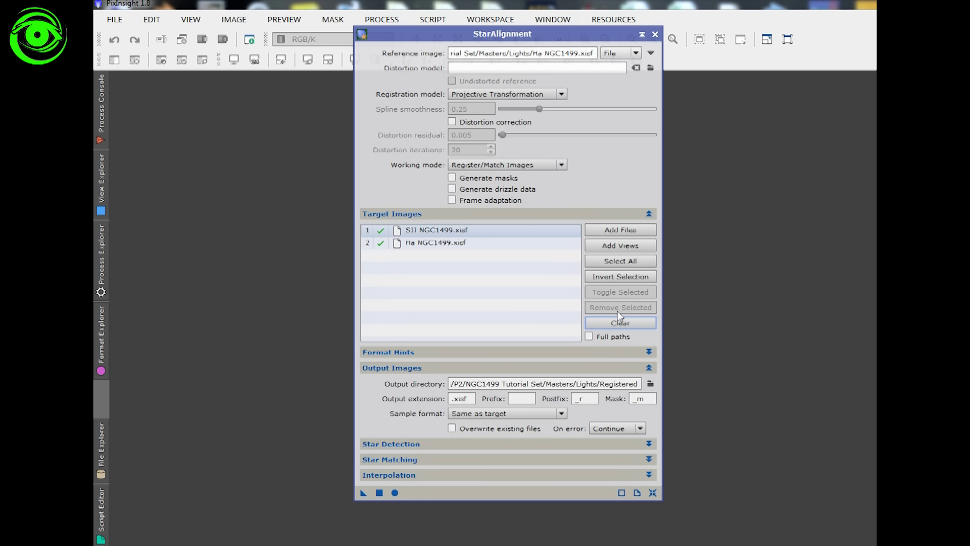
click(477, 243)
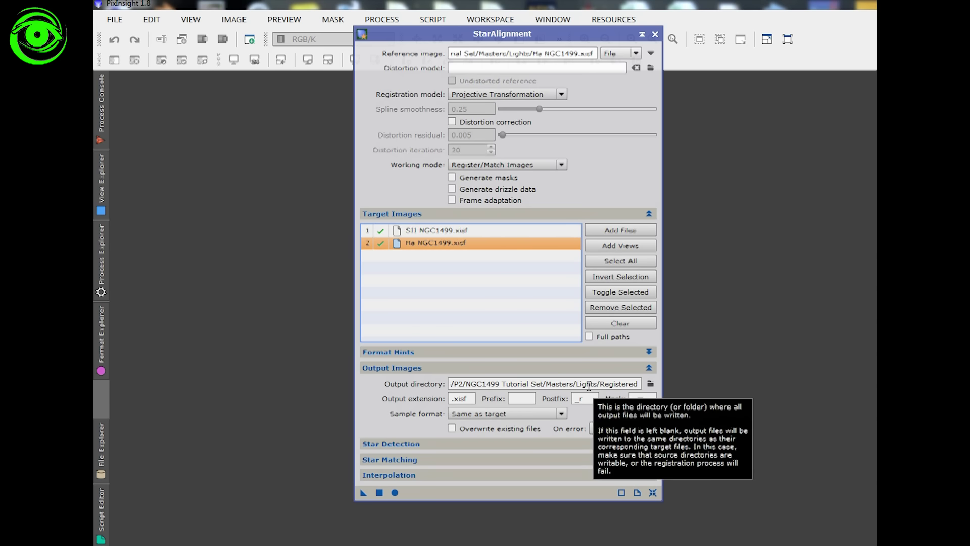
Select the Masters/Lights/Registered folder as the output directory and run StarAlignment globally
click(650, 384)
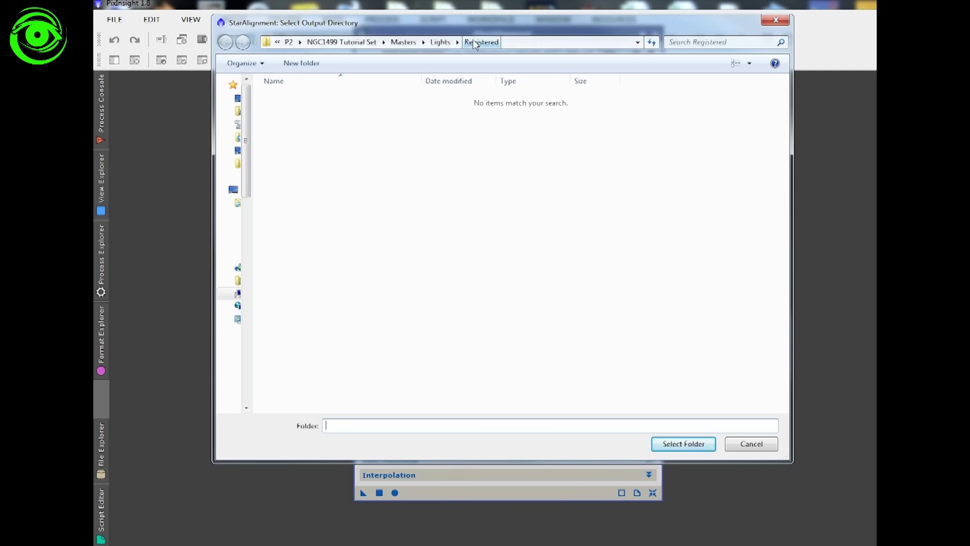
click(704, 442)
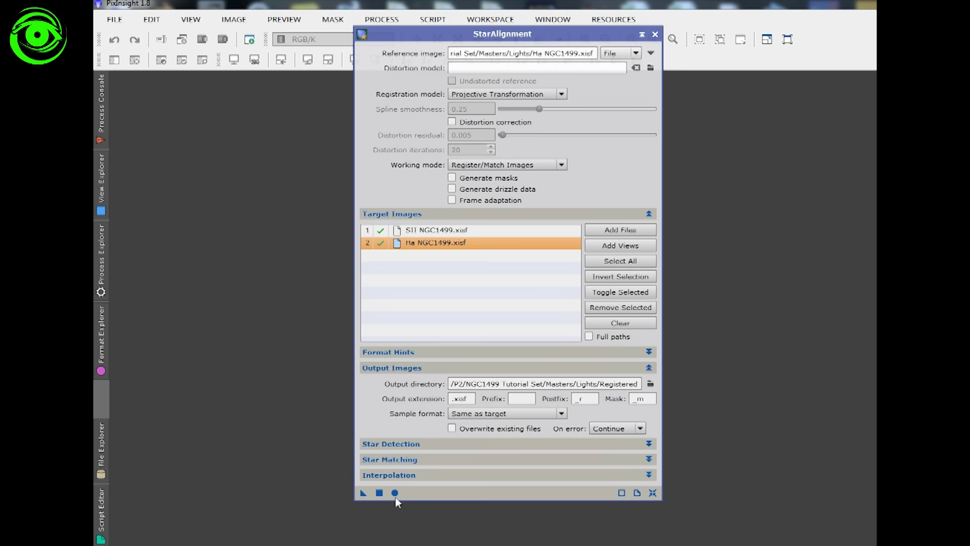
click(395, 494)
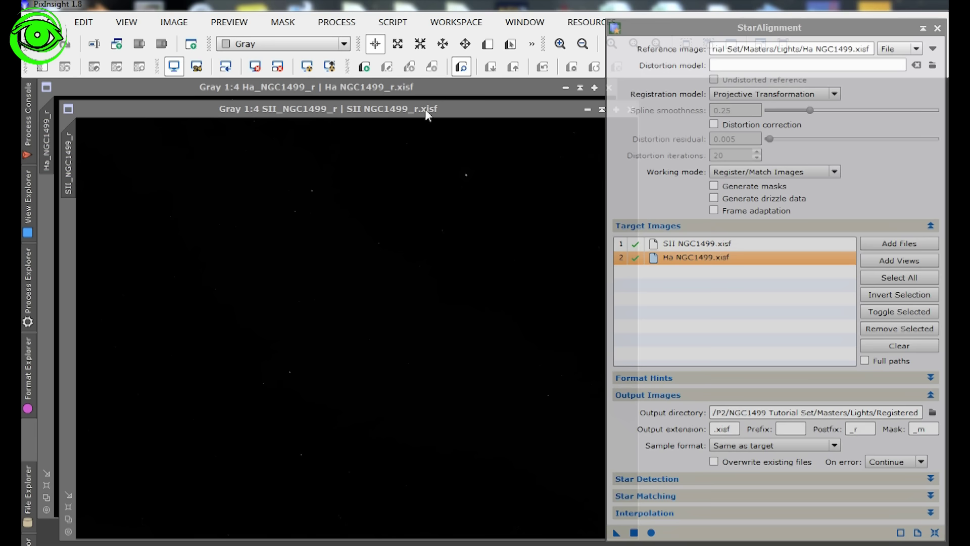
Close the StarAlignment process window
click(425, 109)
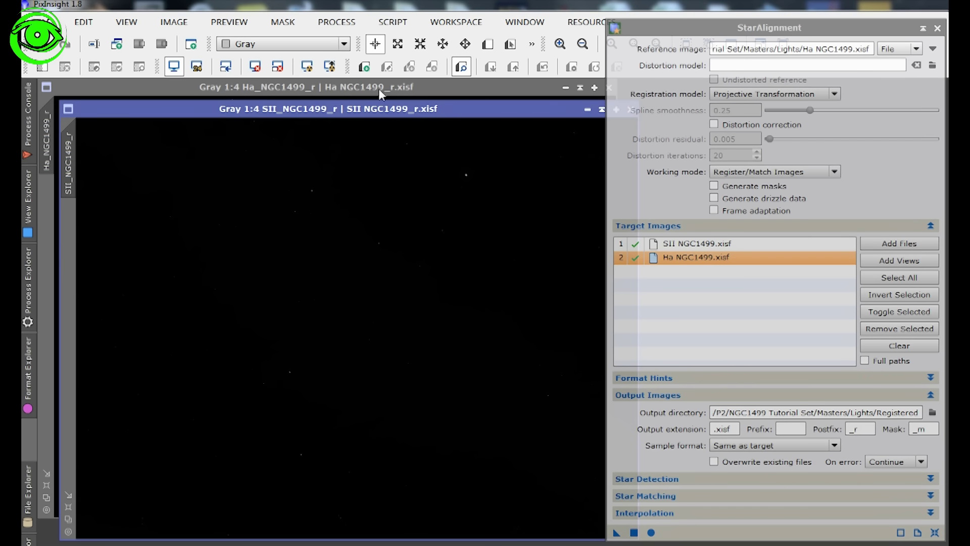
click(774, 32)
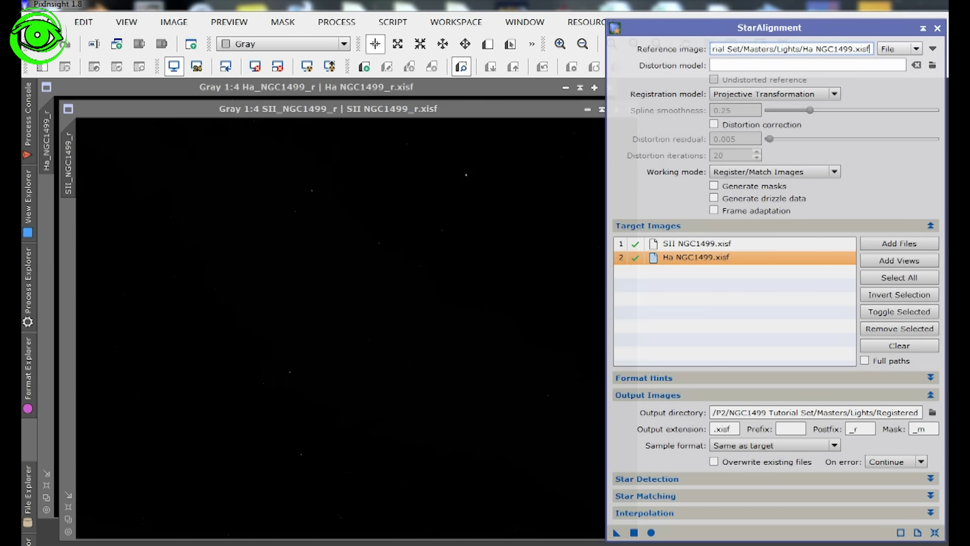
click(938, 28)
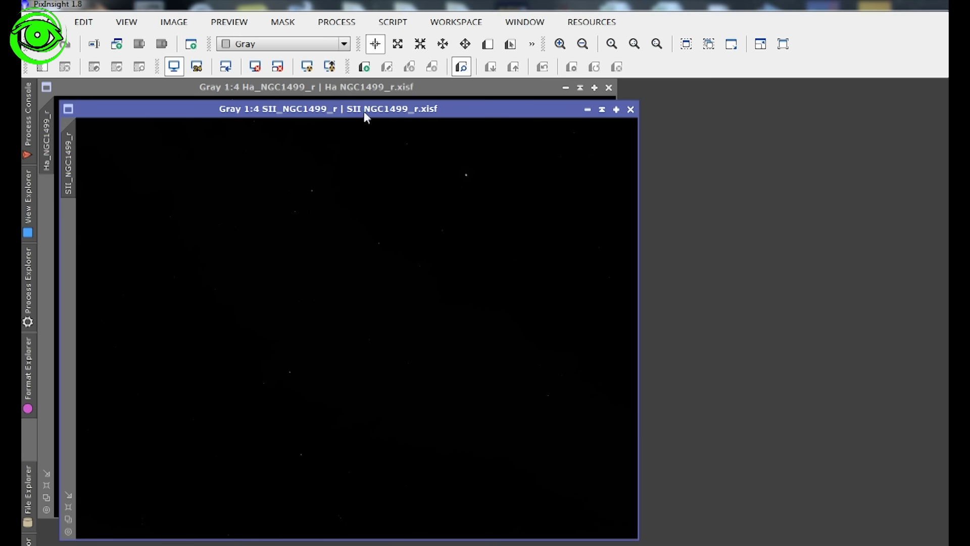
Apply a screen auto-stretch to both registered images, SII_NGC1499_r and Ha_NGC1499_r
key(ctrl+a)
click(355, 88)
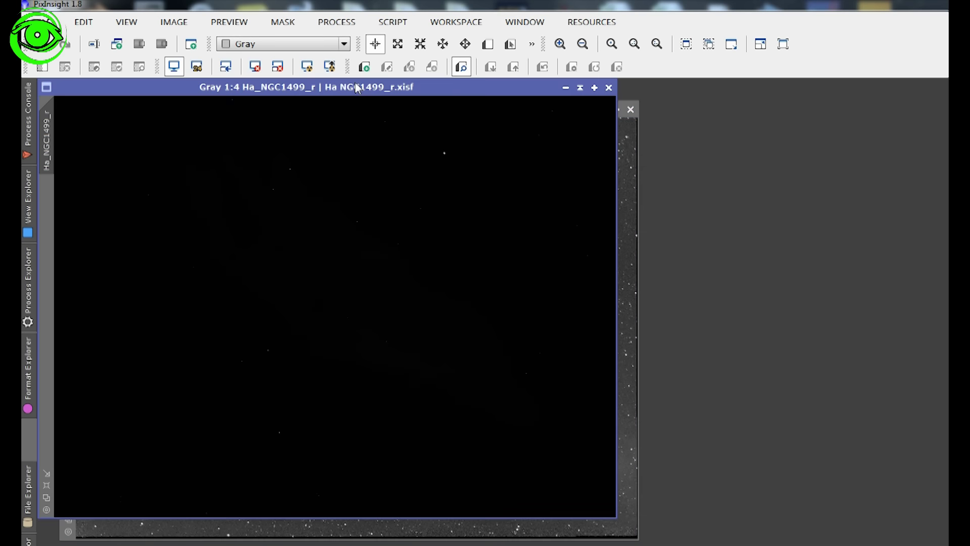
key(ctrl+a)
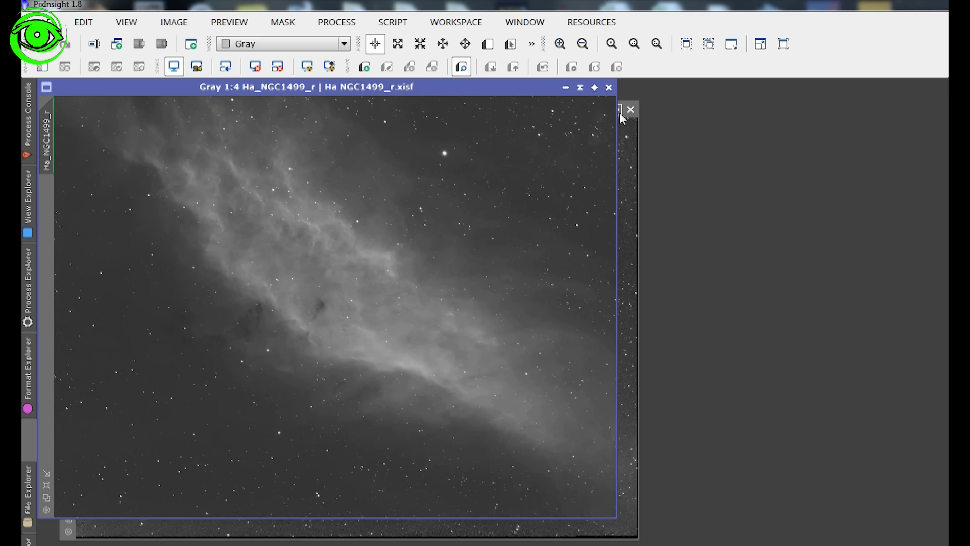
click(626, 225)
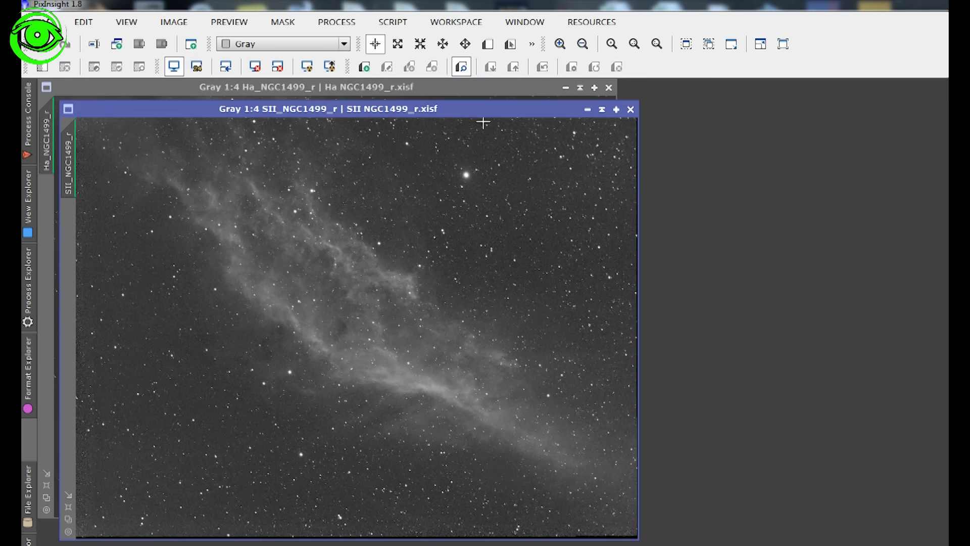
Lay the SII image window exactly over the Ha window to compare their alignment, and move it aside
drag(476, 105, 460, 84)
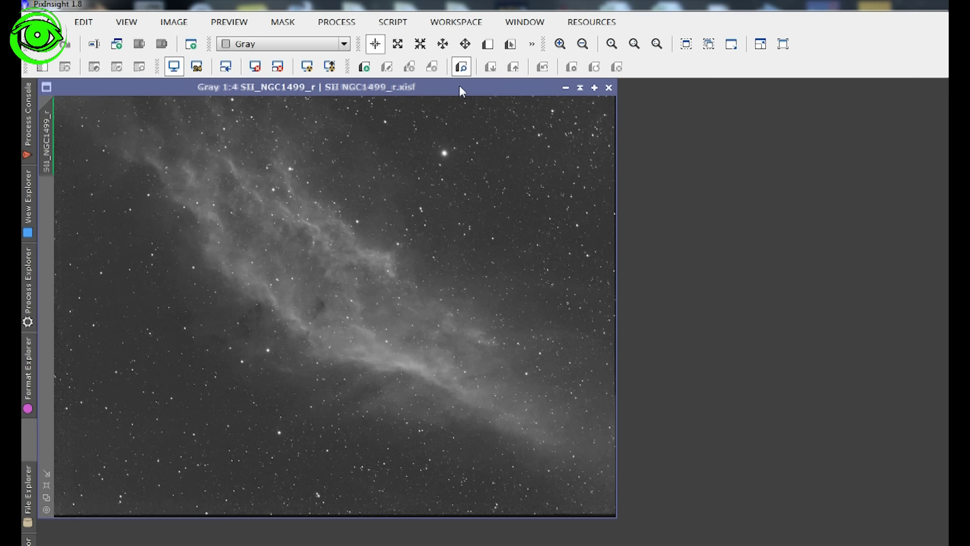
drag(460, 85, 462, 86)
drag(454, 85, 657, 104)
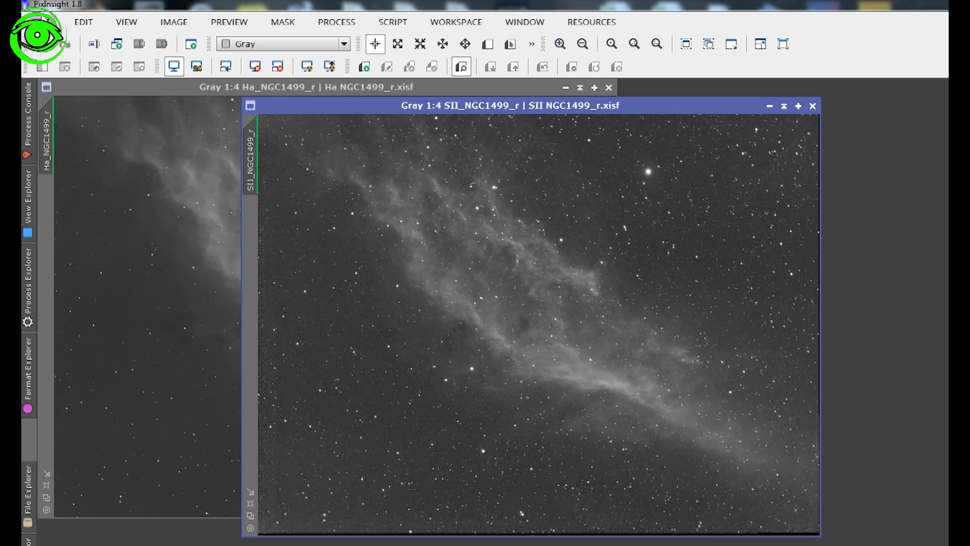
Save the registered SII image in the Registered folder as 16-bit unsigned integer TIFF SII NGC1499_r.tif and close its window
click(44, 20)
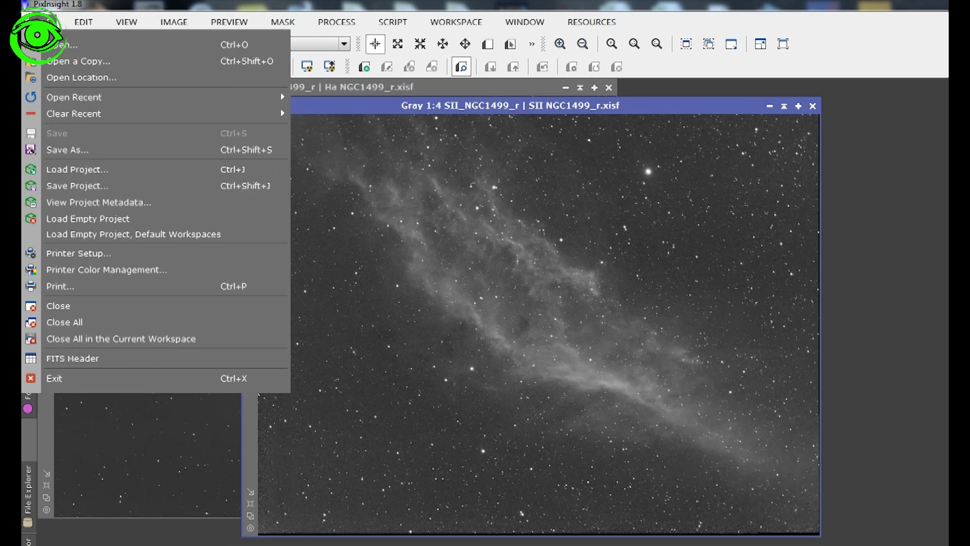
click(73, 150)
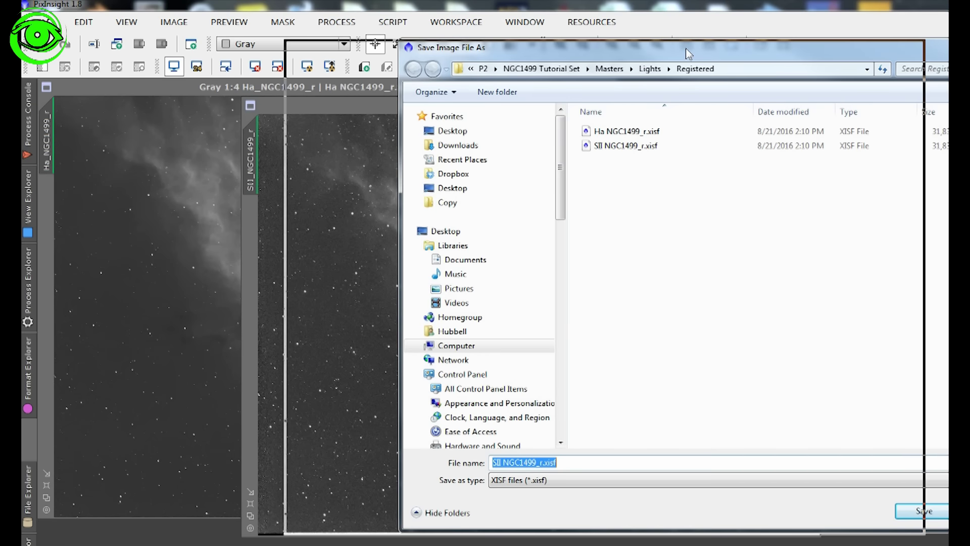
drag(686, 47, 572, 50)
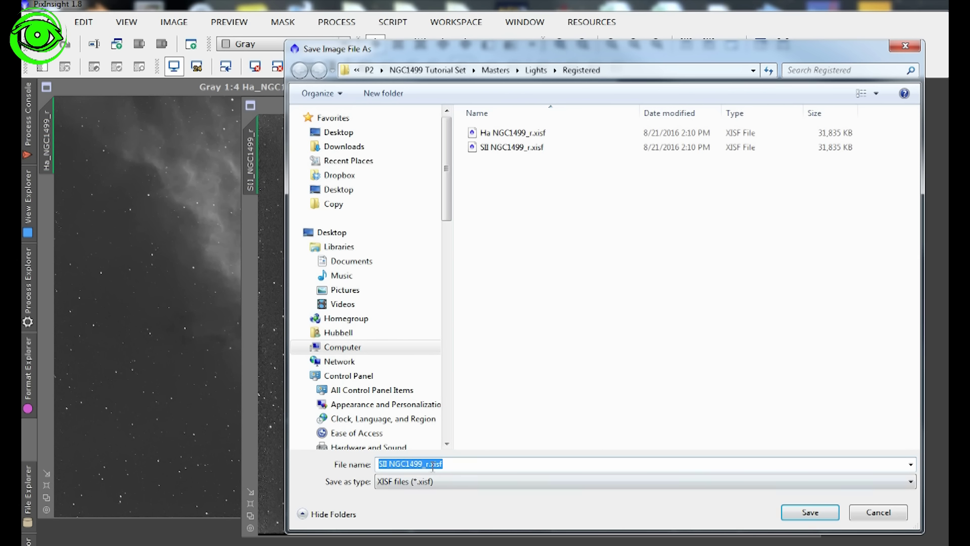
key(Tab)
key(alt+Down)
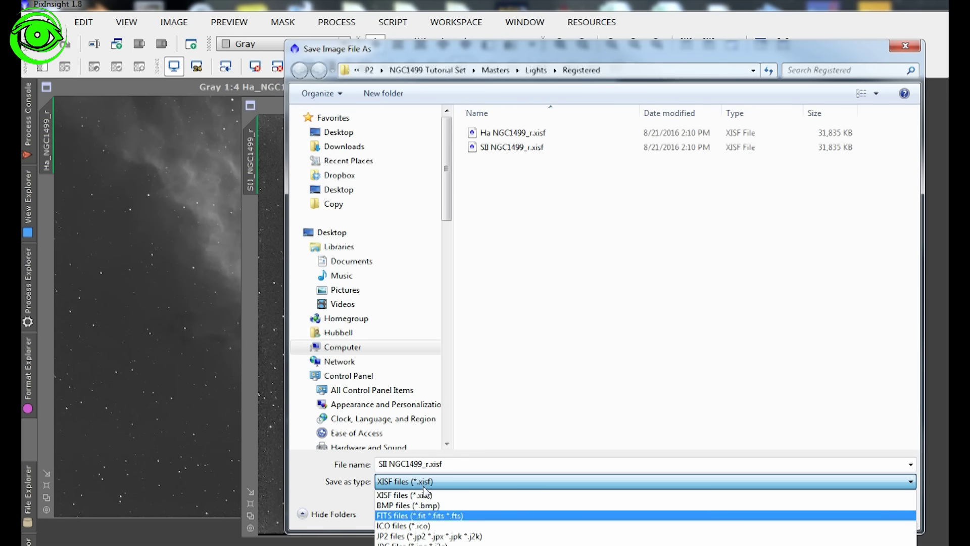
click(427, 544)
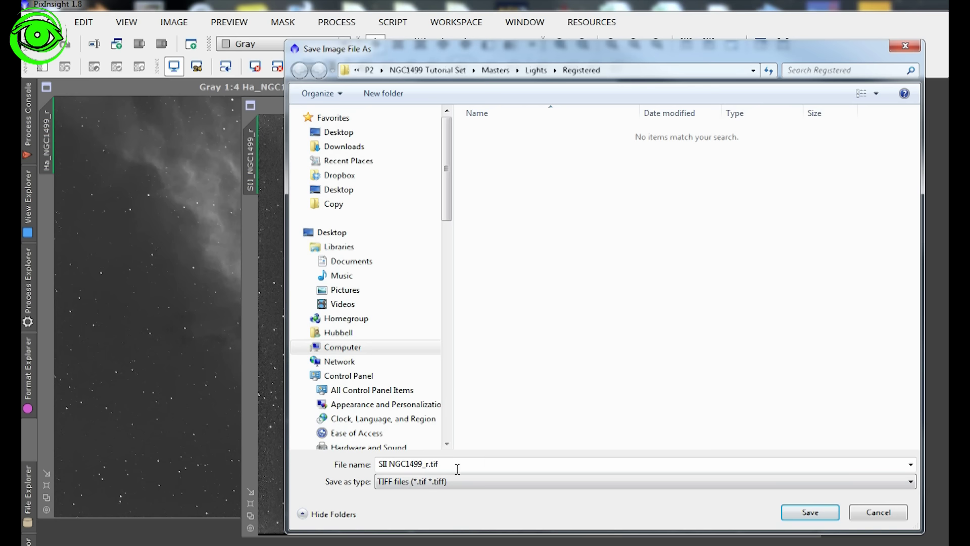
click(804, 513)
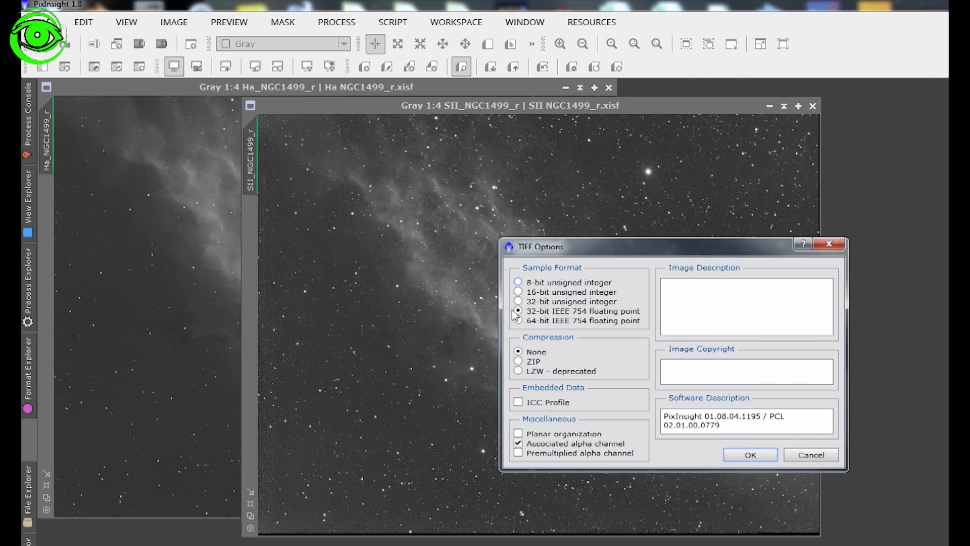
click(521, 294)
click(743, 457)
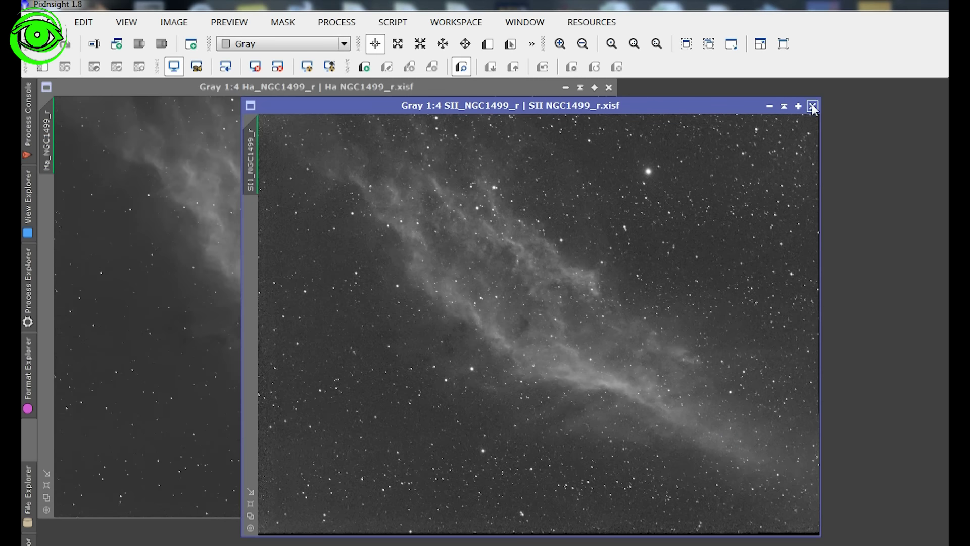
click(812, 106)
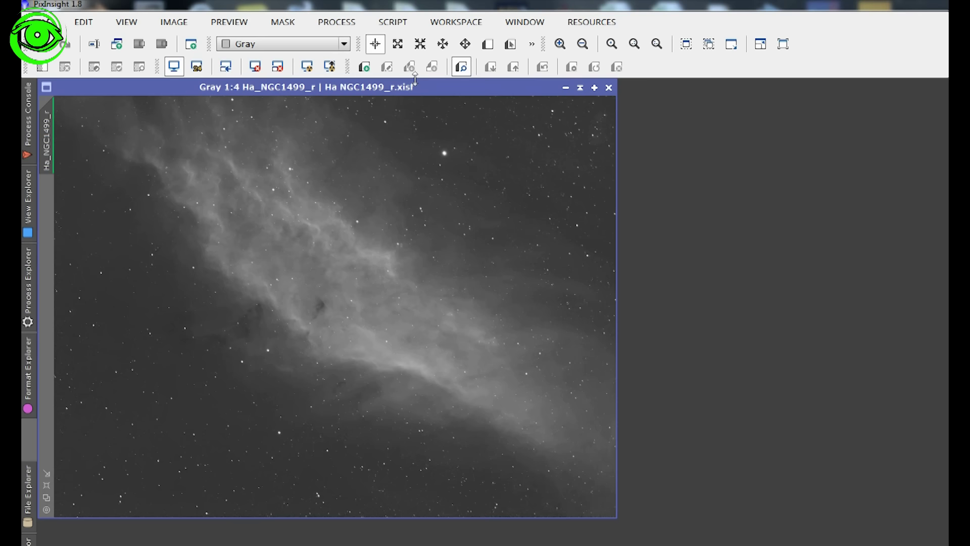
Save the registered Ha image in the Registered folder as 16-bit unsigned integer TIFF Ha NGC1499_r.tif
click(45, 22)
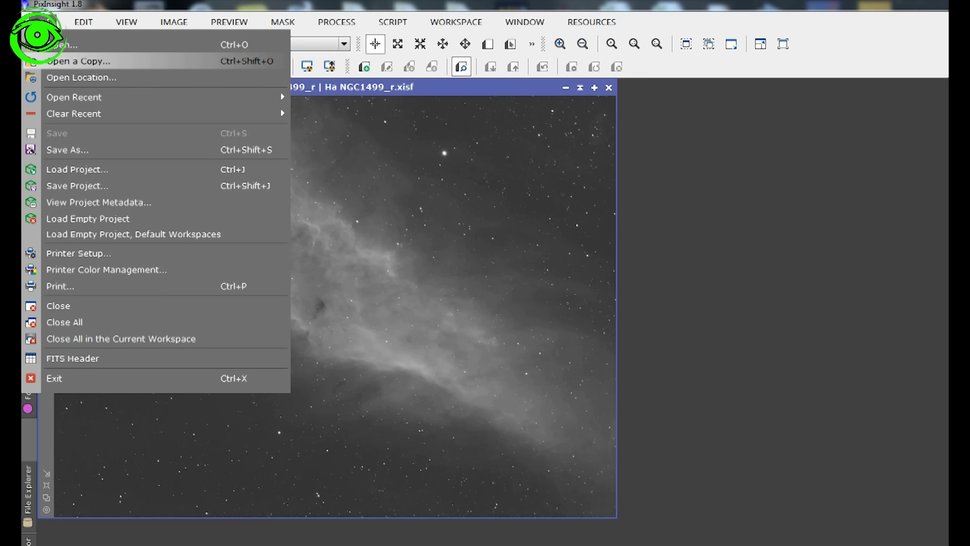
click(65, 155)
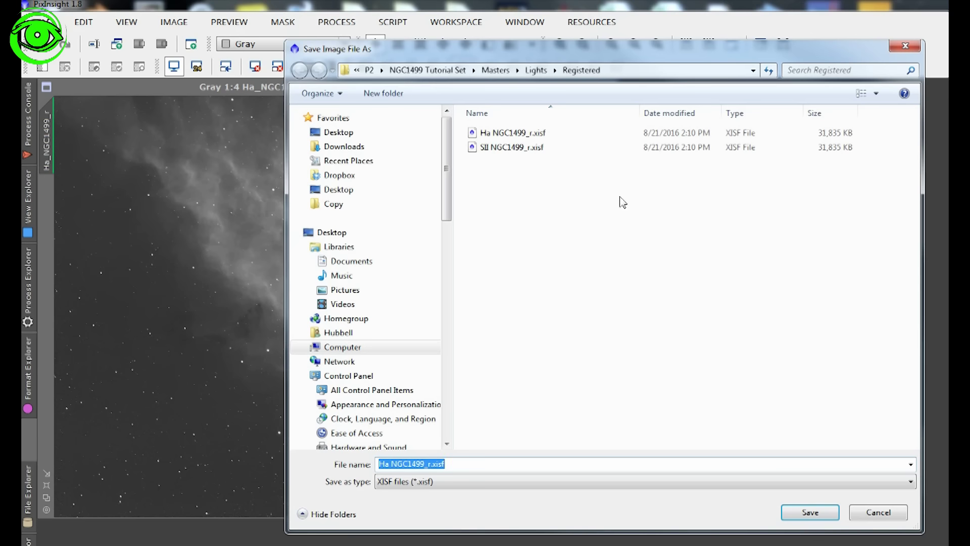
click(457, 481)
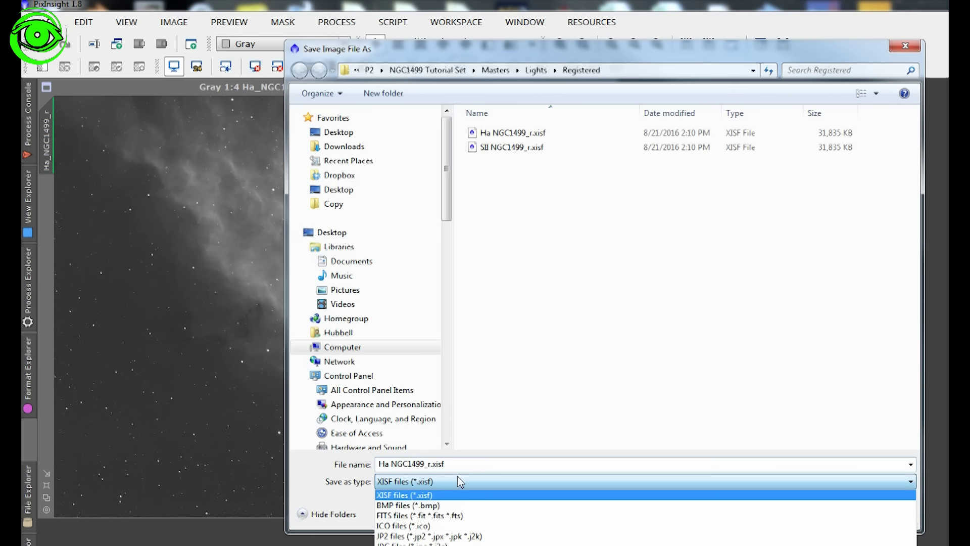
click(419, 544)
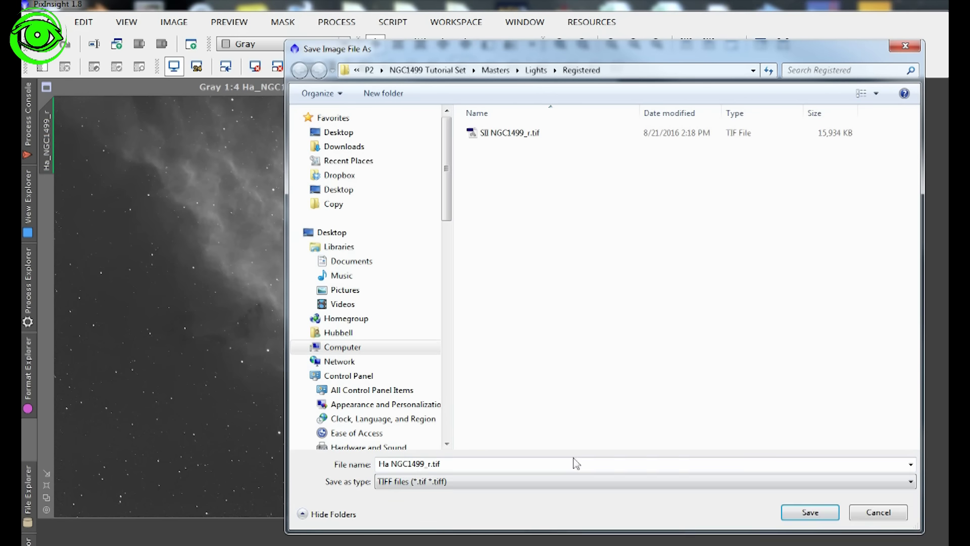
click(794, 515)
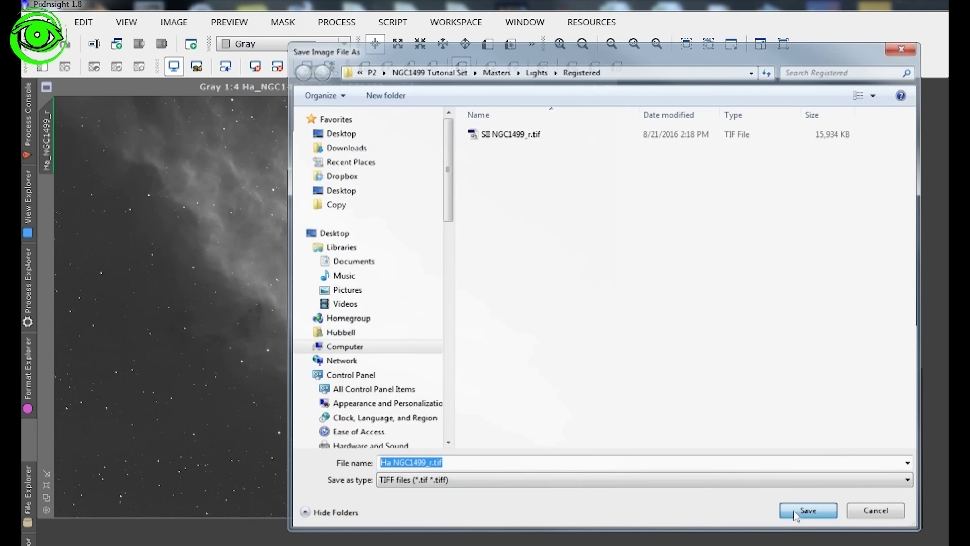
click(518, 292)
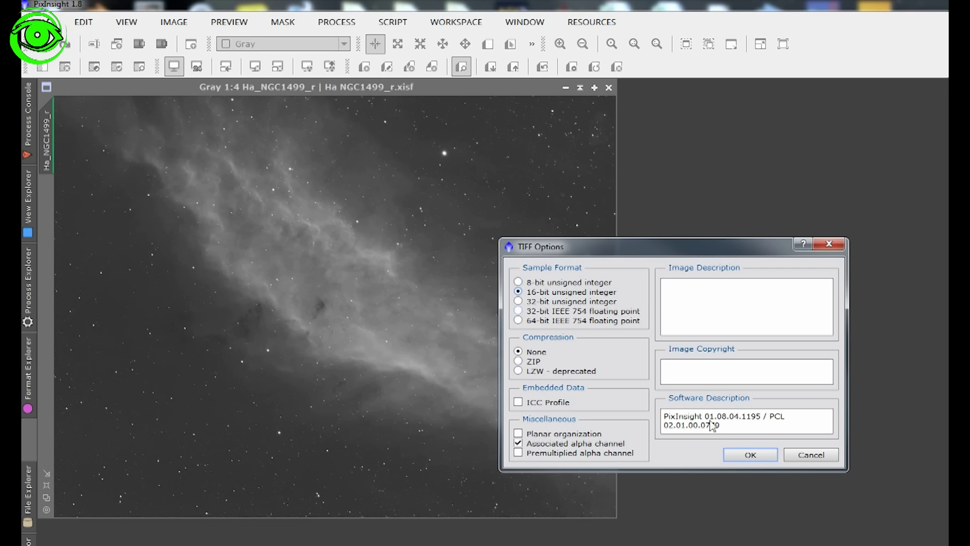
click(751, 455)
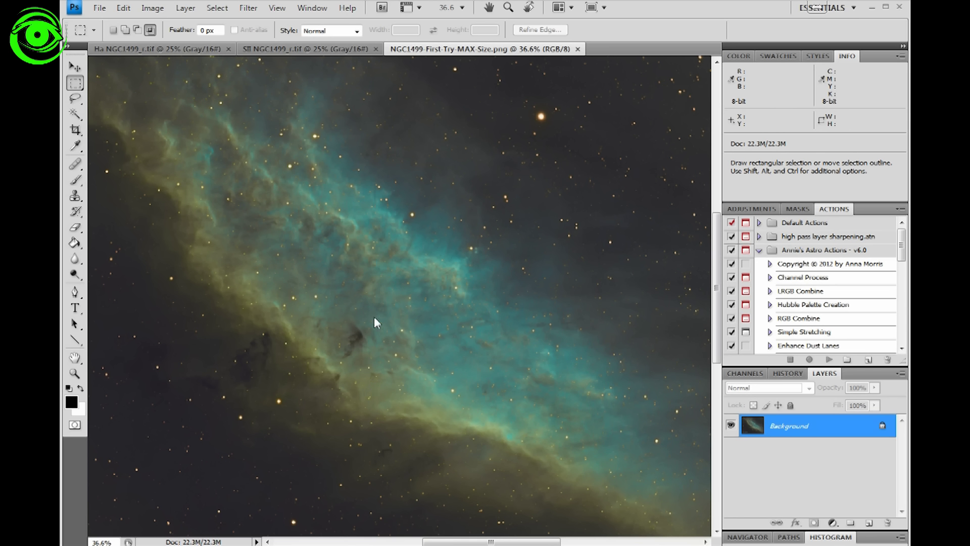
In Photoshop, look at SII NGC1499_r.tif, bring up Ha NGC1499_r.tif, and duplicate its Background layer
click(302, 50)
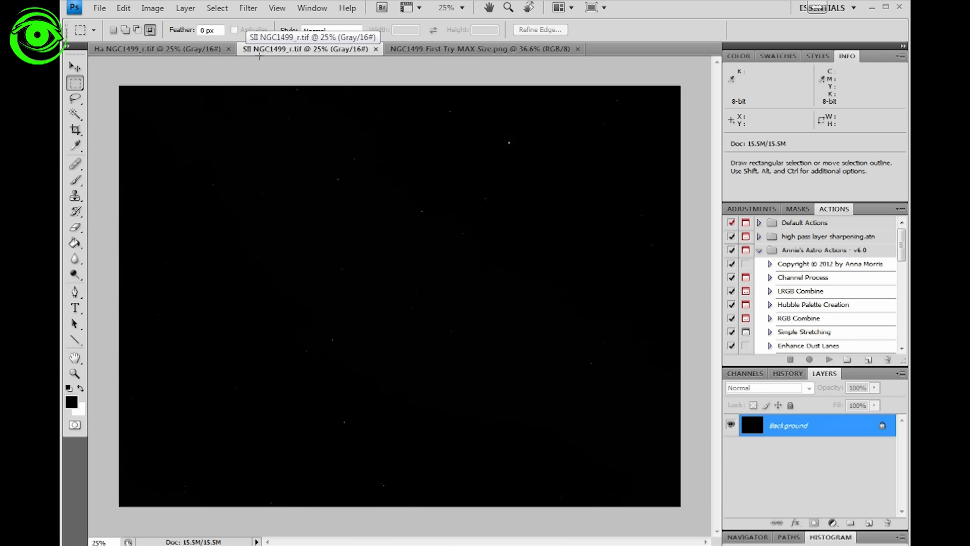
click(151, 49)
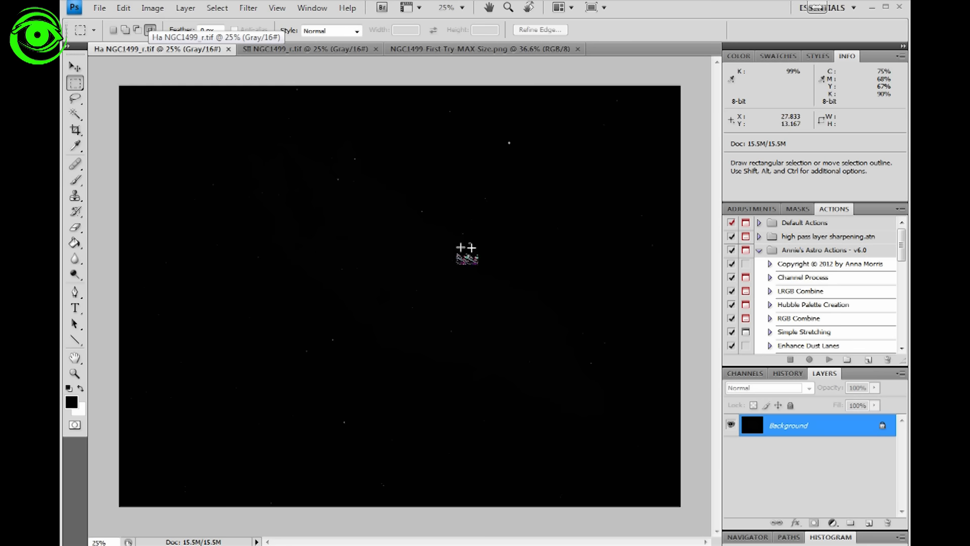
scroll(466, 247, up, 1)
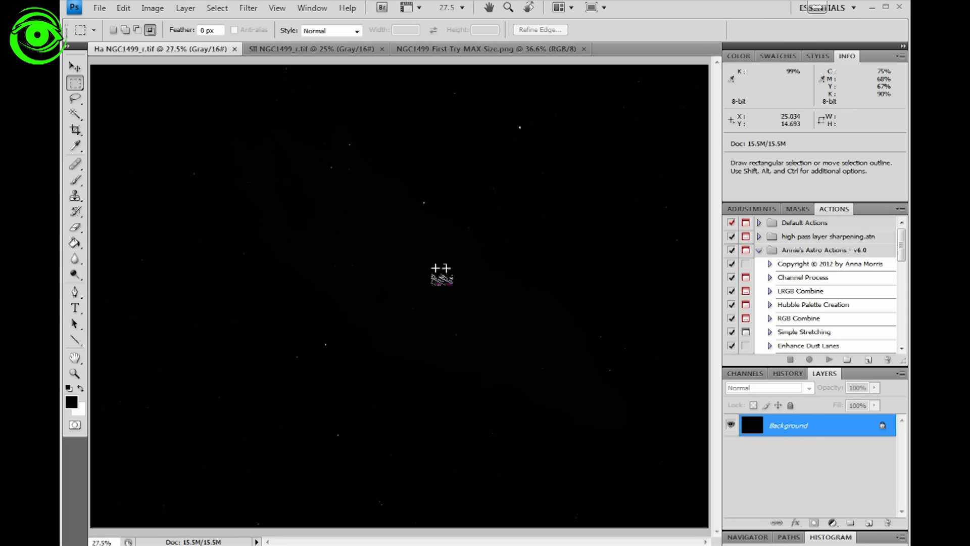
key(ctrl)
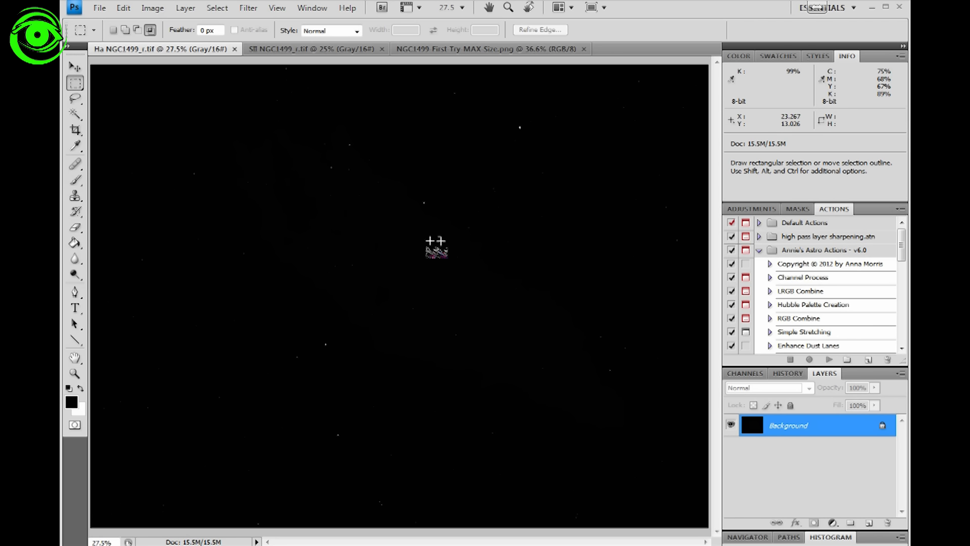
drag(807, 425, 868, 521)
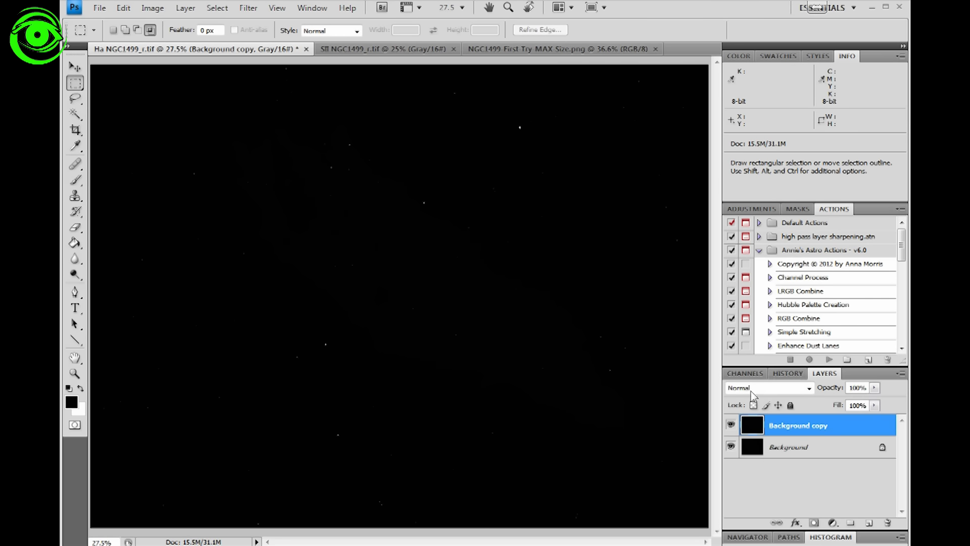
Brighten the Background copy layer with Curves, using points at input 4, output 17 and input 66, output 166, and slightly lowering the white end
key(ctrl)
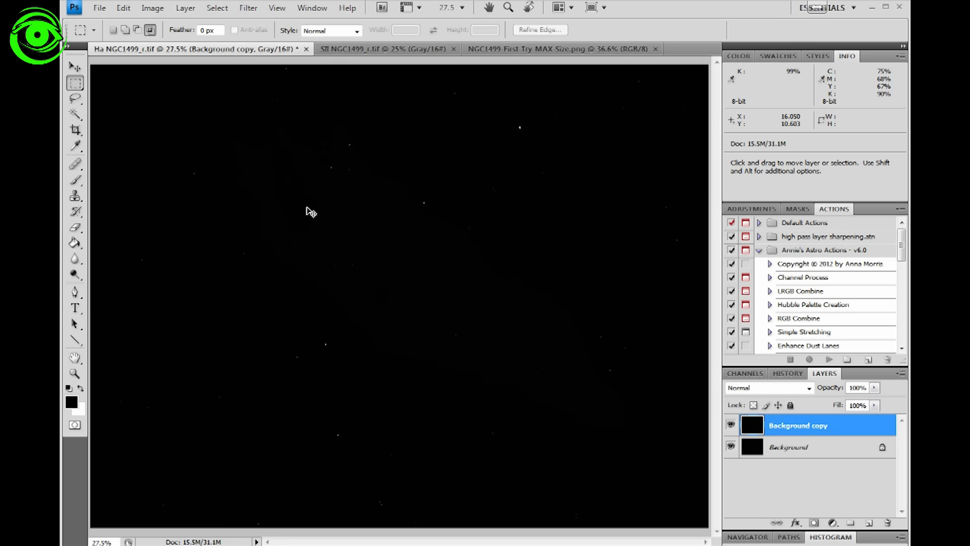
key(ctrl+m)
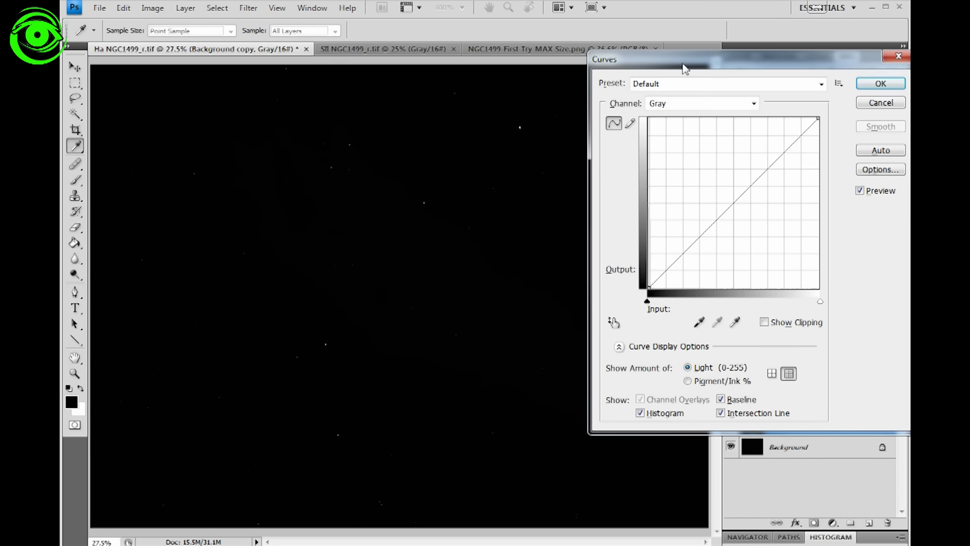
drag(685, 68, 456, 83)
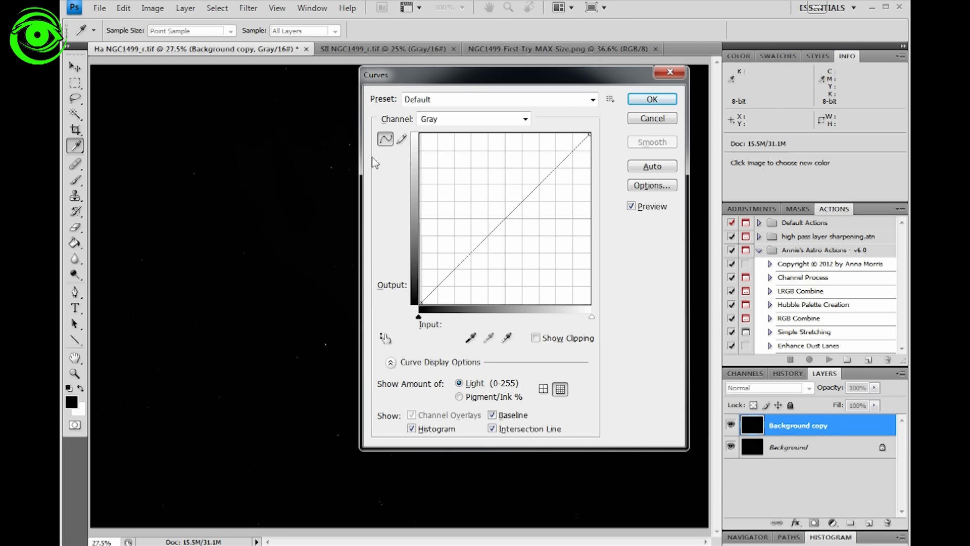
click(427, 293)
drag(427, 293, 422, 290)
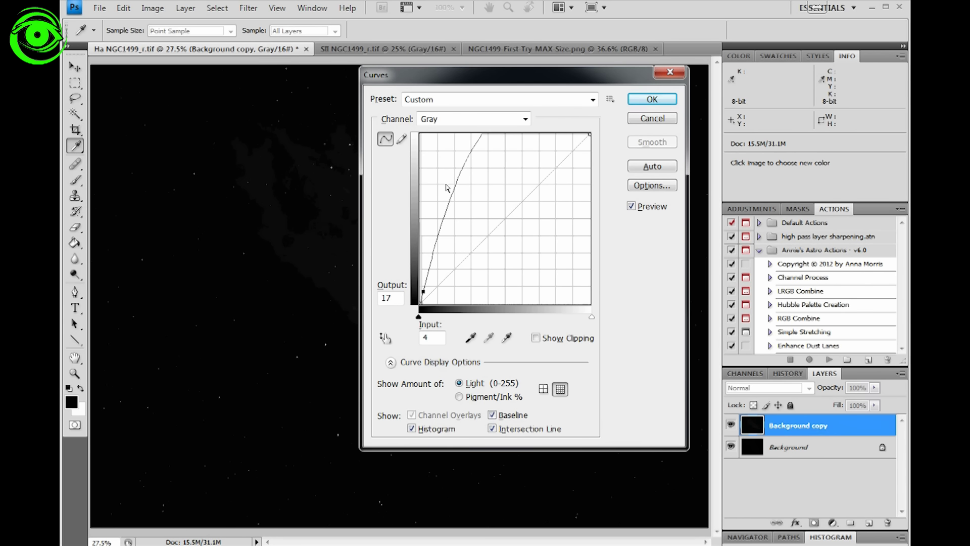
mouse_move(449, 186)
mouse_down()
mouse_move(439, 199)
mouse_move(464, 193)
mouse_up()
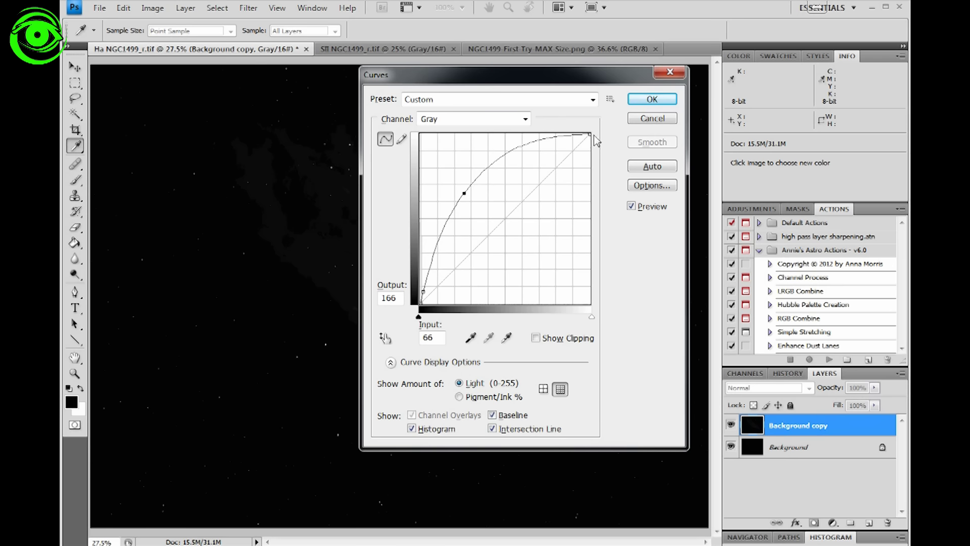
drag(590, 134, 589, 136)
click(652, 98)
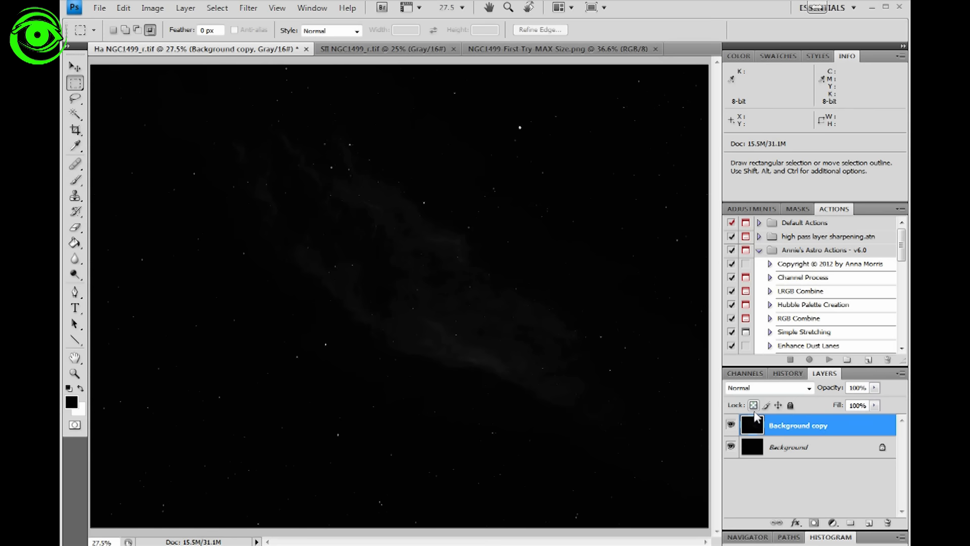
Stretch the Background copy layer with Curves, using a point at input 9, output 34, a restraining upper point, and white output 250
key(ctrl+m)
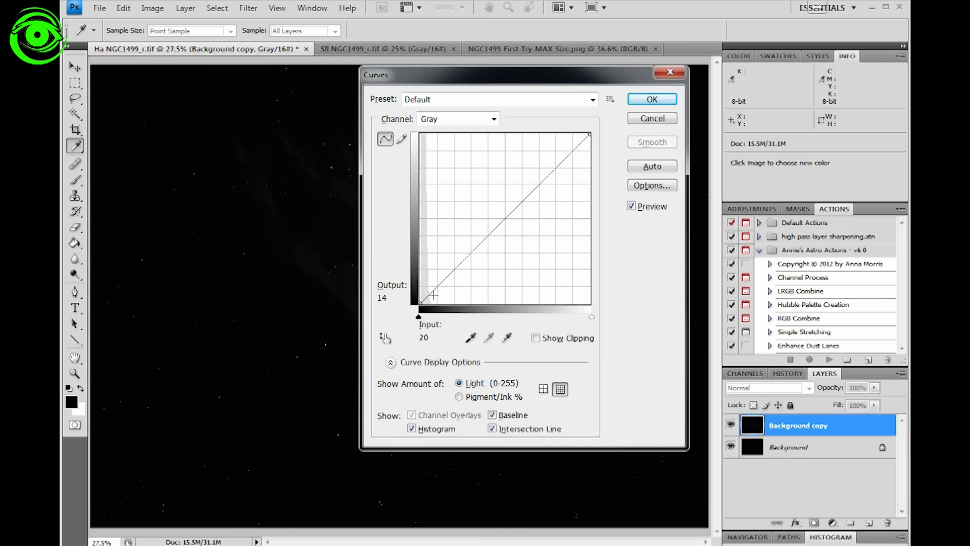
drag(432, 293, 426, 281)
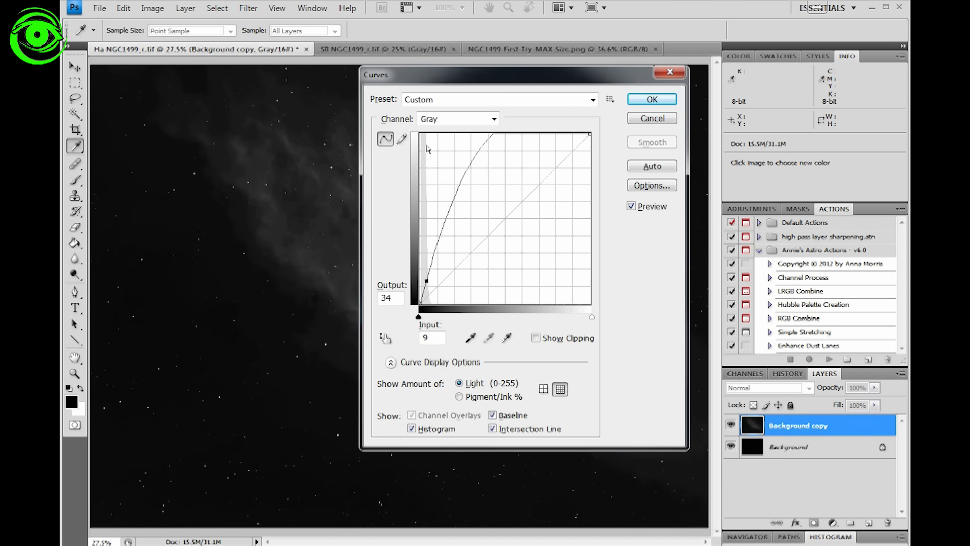
mouse_move(464, 170)
mouse_down()
mouse_move(461, 143)
mouse_move(458, 173)
mouse_move(469, 186)
mouse_up()
drag(590, 134, 604, 138)
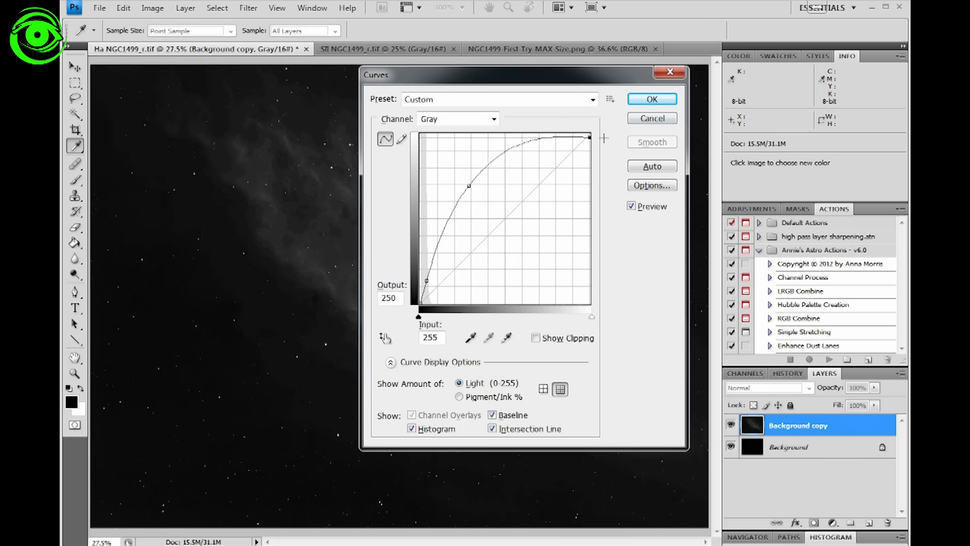
click(653, 99)
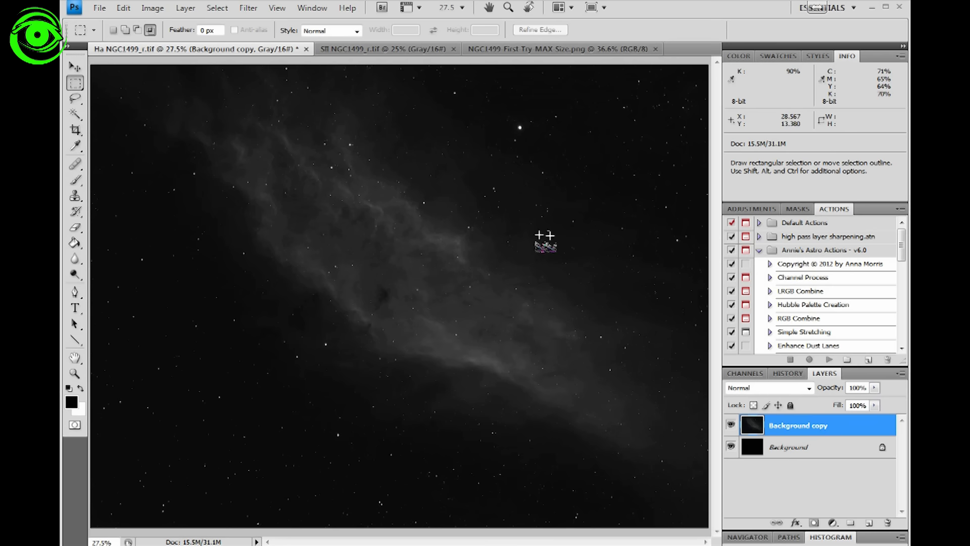
Brighten the Background copy layer again with Curves, using points at input 12, output 49 and about input 76, output 178, with white output 252
key(ctrl)
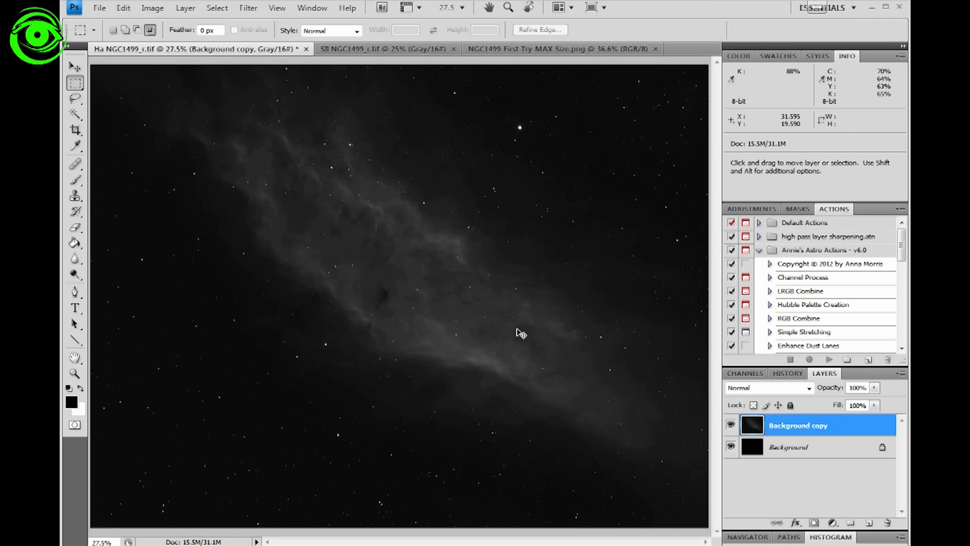
key(ctrl+m)
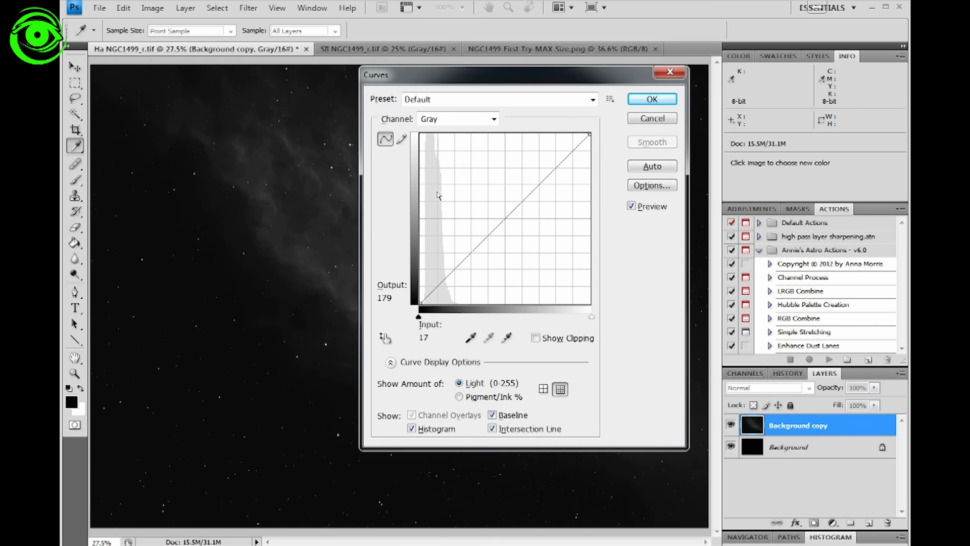
drag(439, 291, 428, 270)
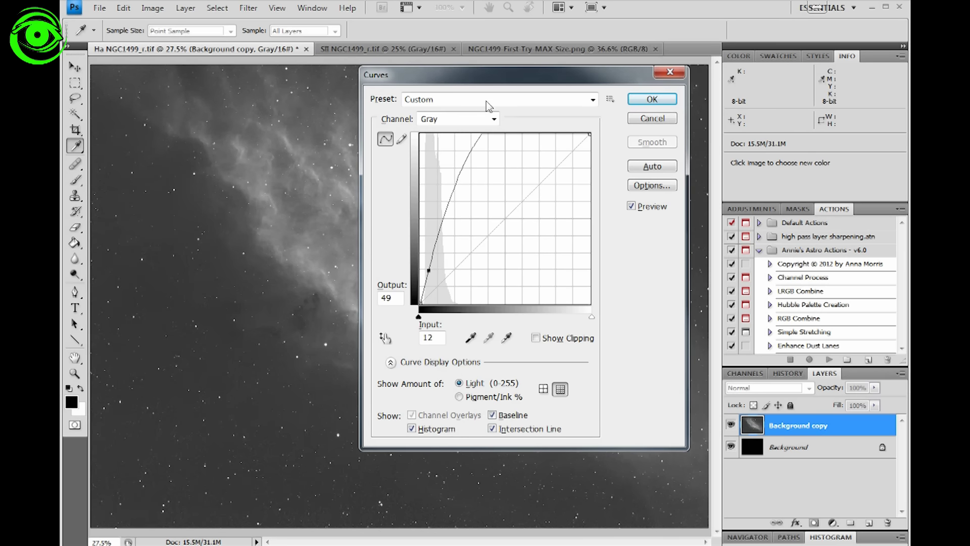
drag(494, 74, 633, 41)
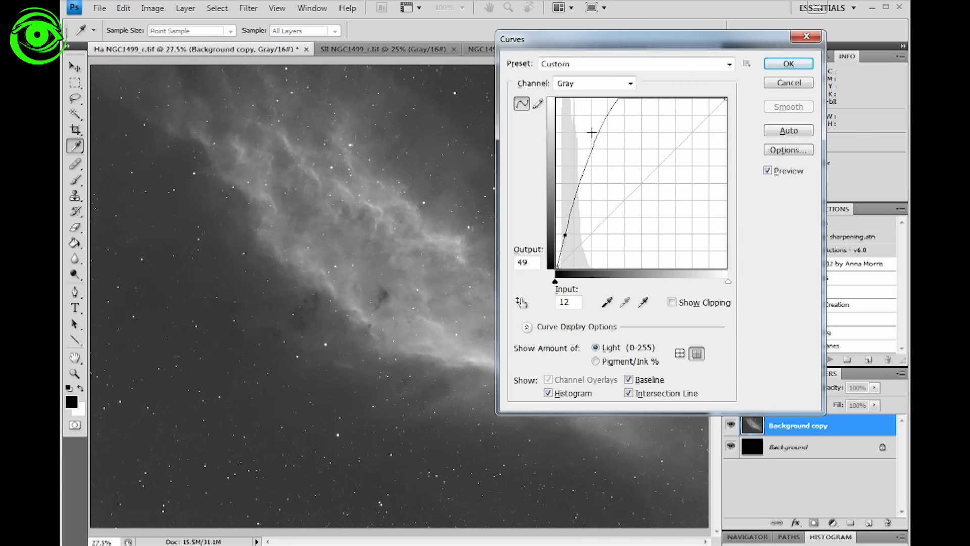
drag(599, 130, 608, 150)
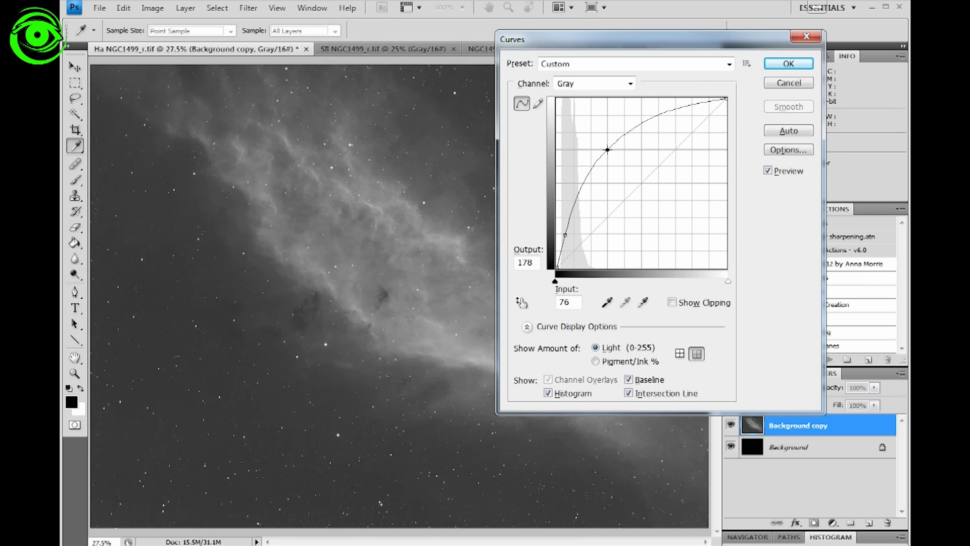
click(725, 98)
drag(725, 99, 725, 100)
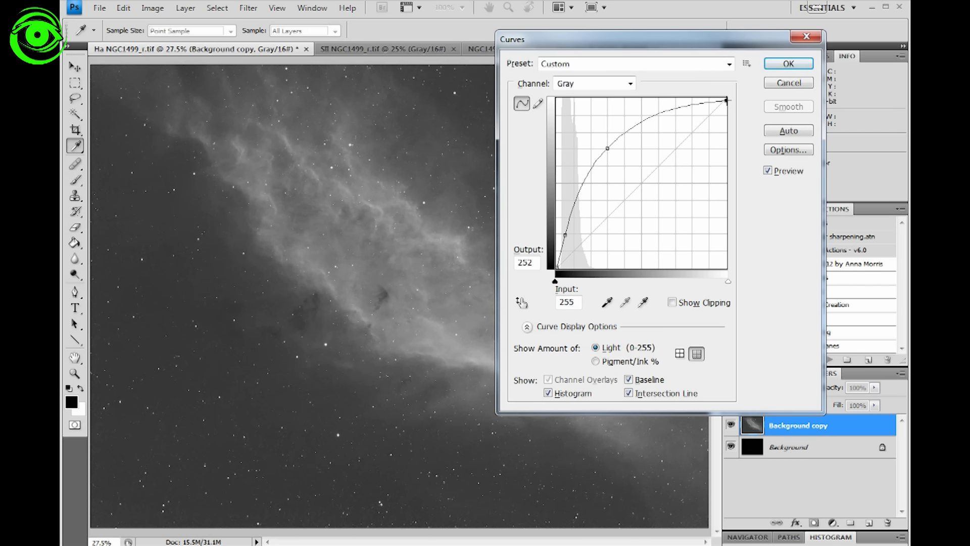
click(788, 63)
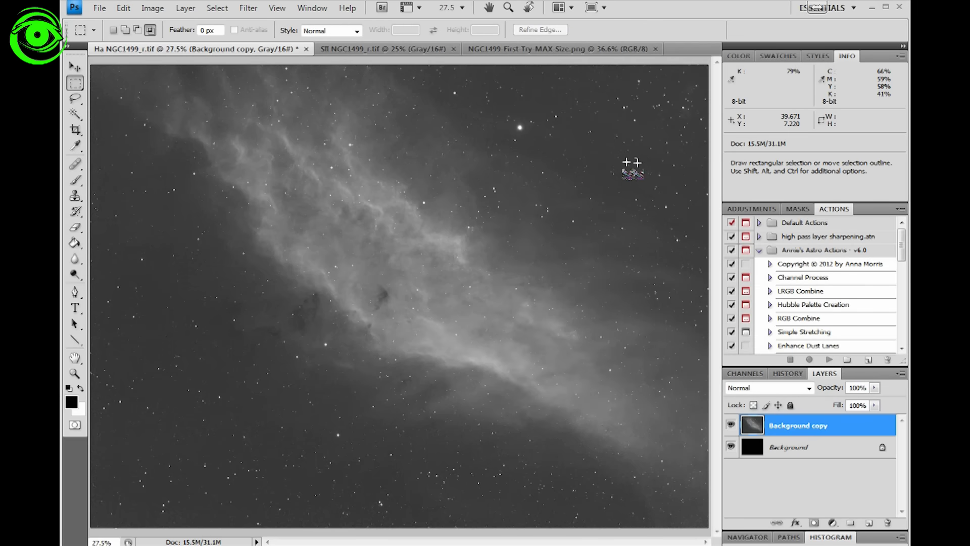
Examine the histogram of the stretched Background copy layer in Curves
key(ctrl)
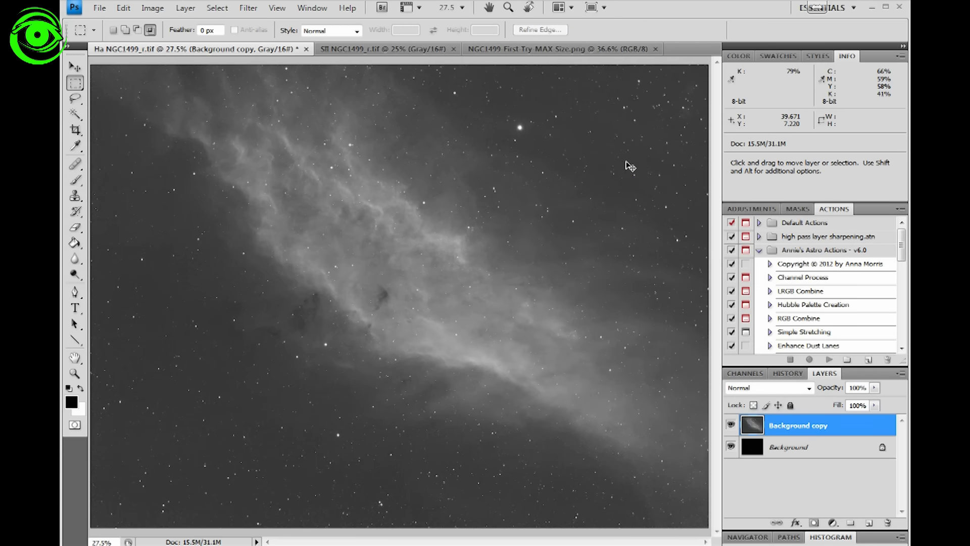
key(ctrl+m)
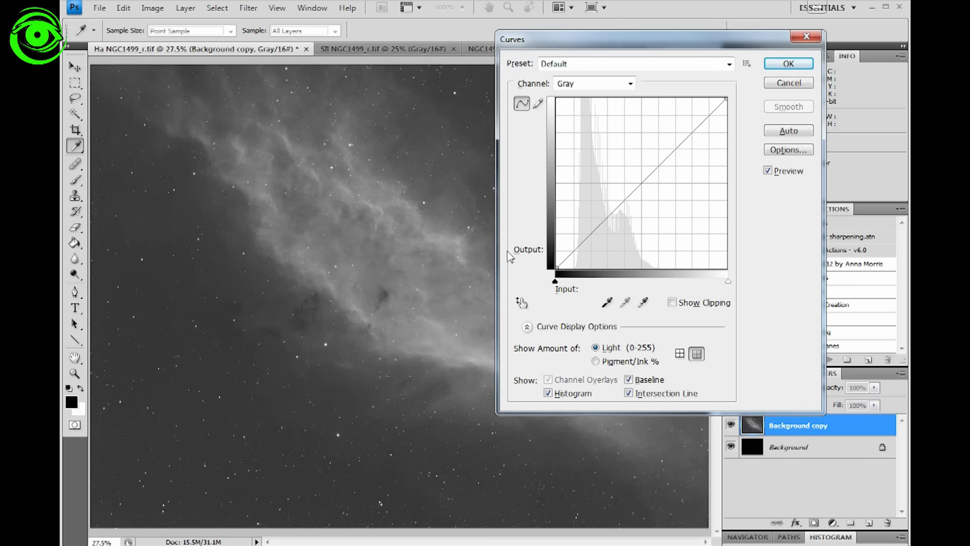
click(781, 66)
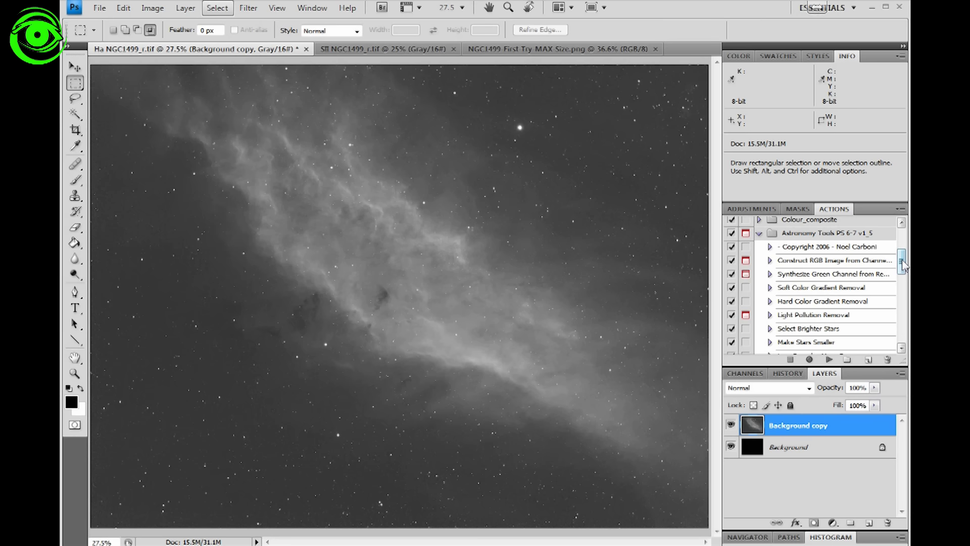
Run the Local Contrast Enhancement action from Astronomy Tools on the Background copy layer, followed by the ...As Layer On Top action
drag(902, 271, 903, 316)
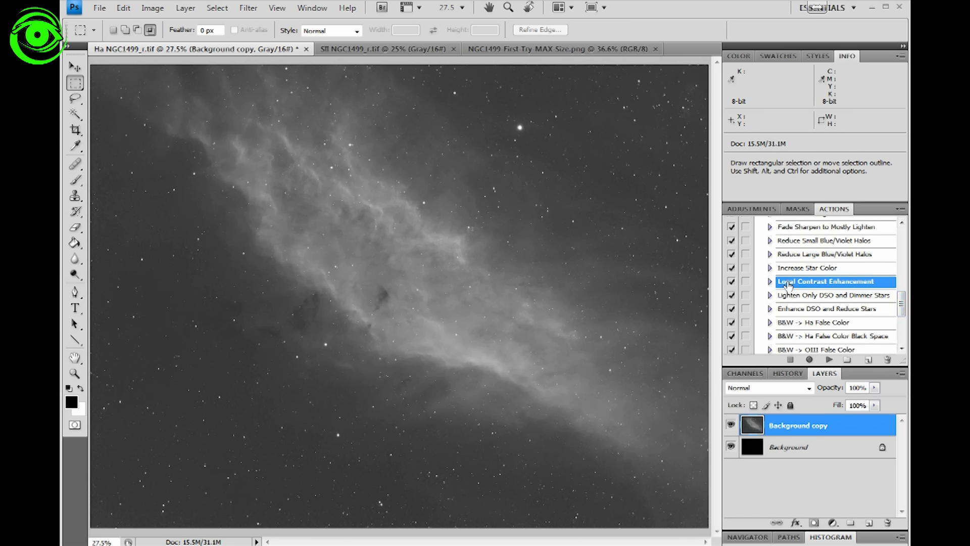
click(828, 360)
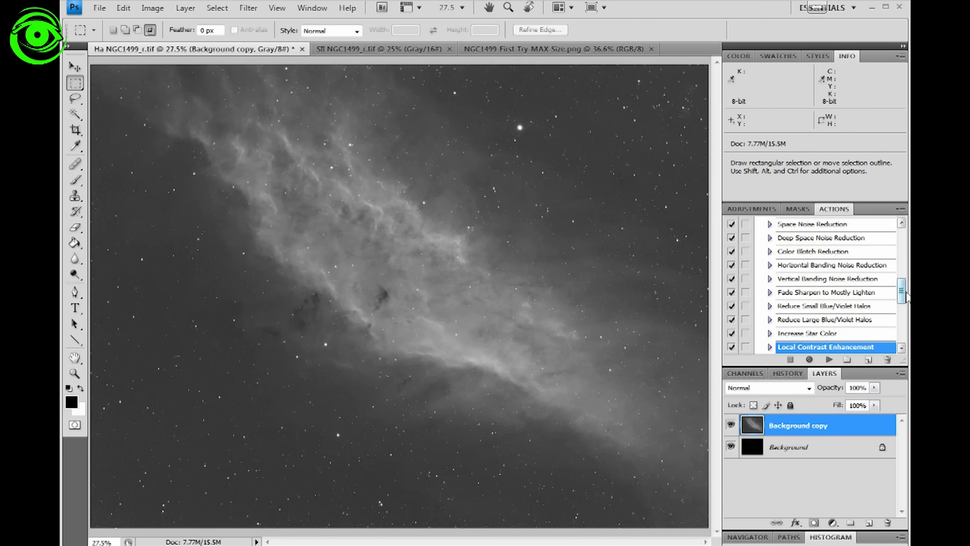
drag(901, 296, 902, 346)
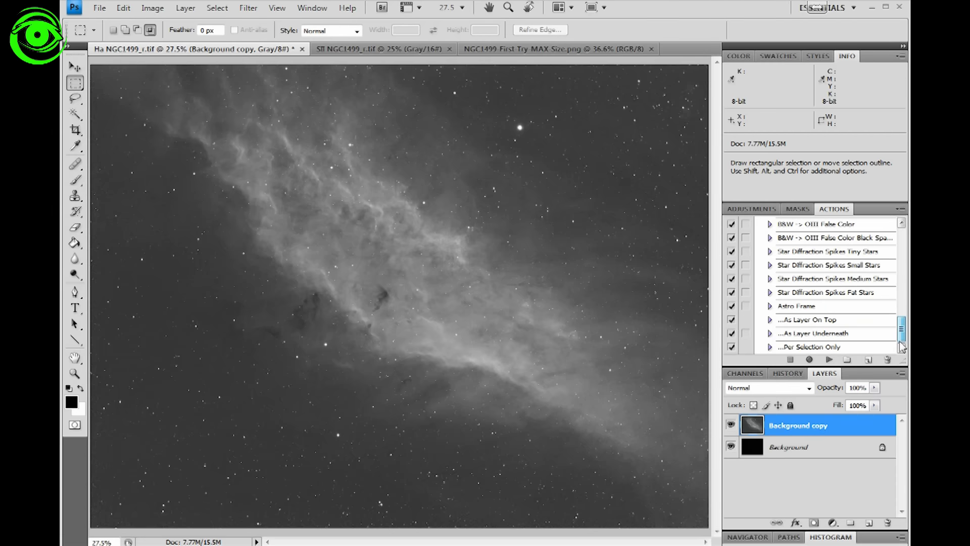
click(787, 320)
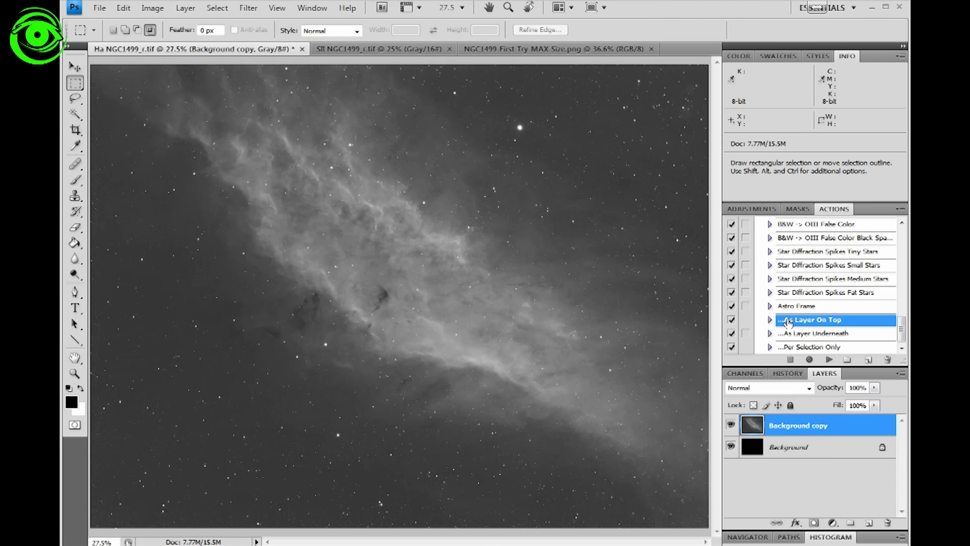
click(829, 359)
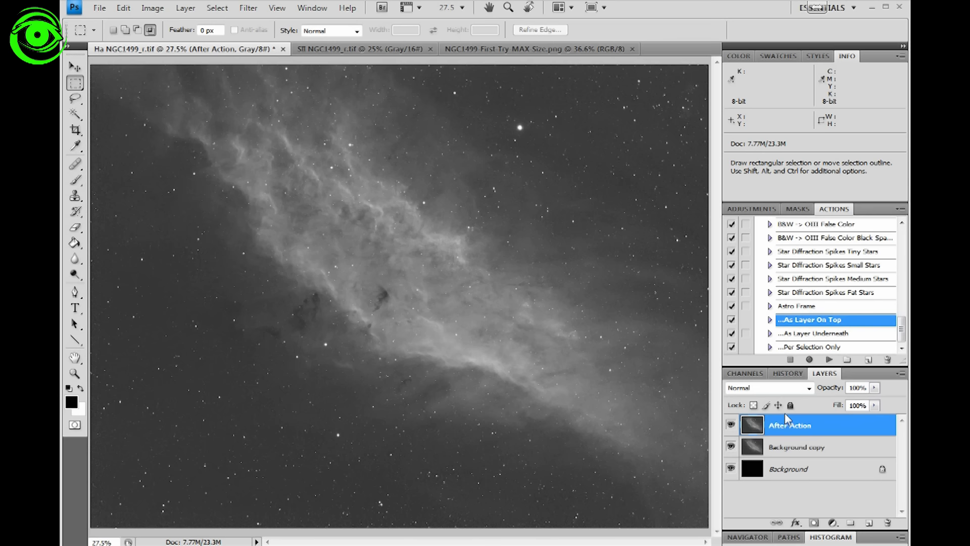
Compare the After Action layer with the Background copy at full view and close up around the dark patch in the nebula
click(731, 424)
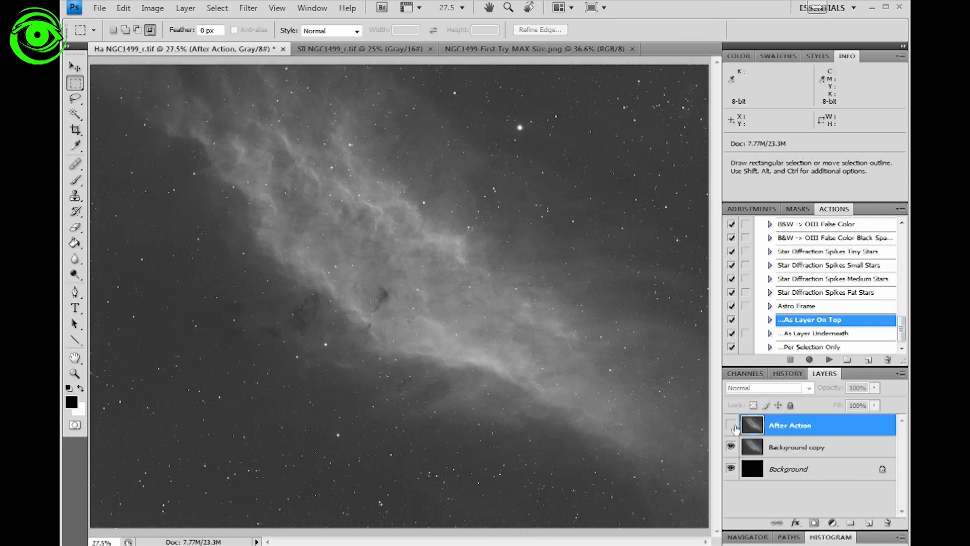
click(732, 425)
click(732, 425)
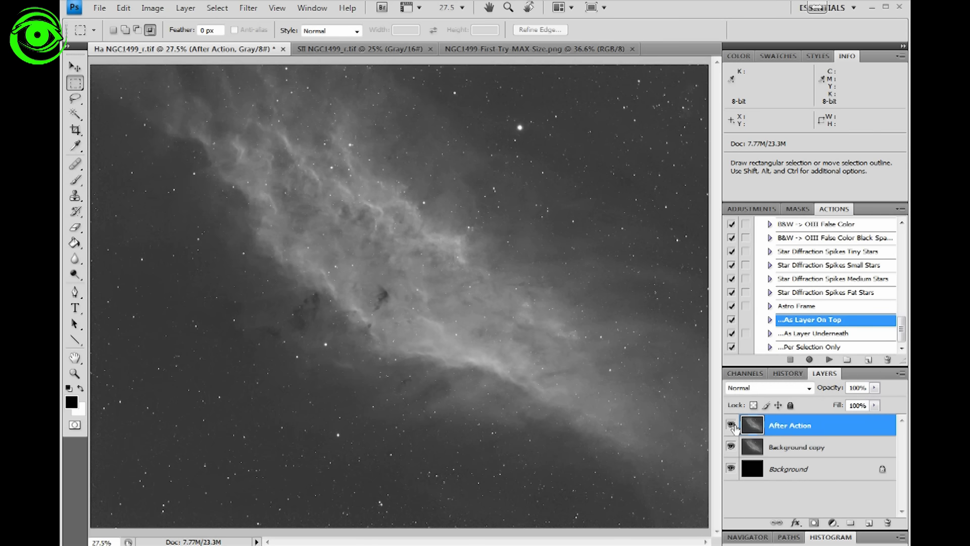
click(731, 425)
scroll(369, 281, up, 3)
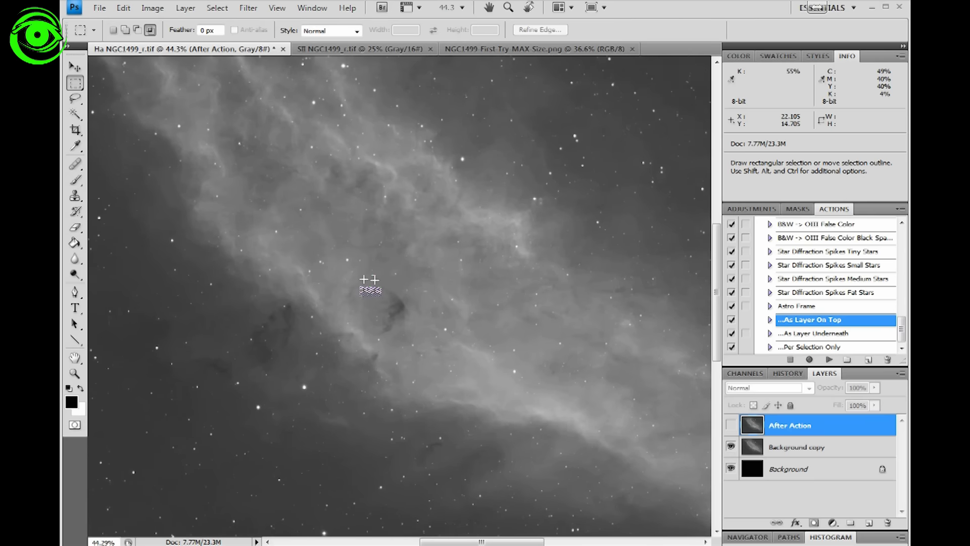
scroll(447, 336, up, 2)
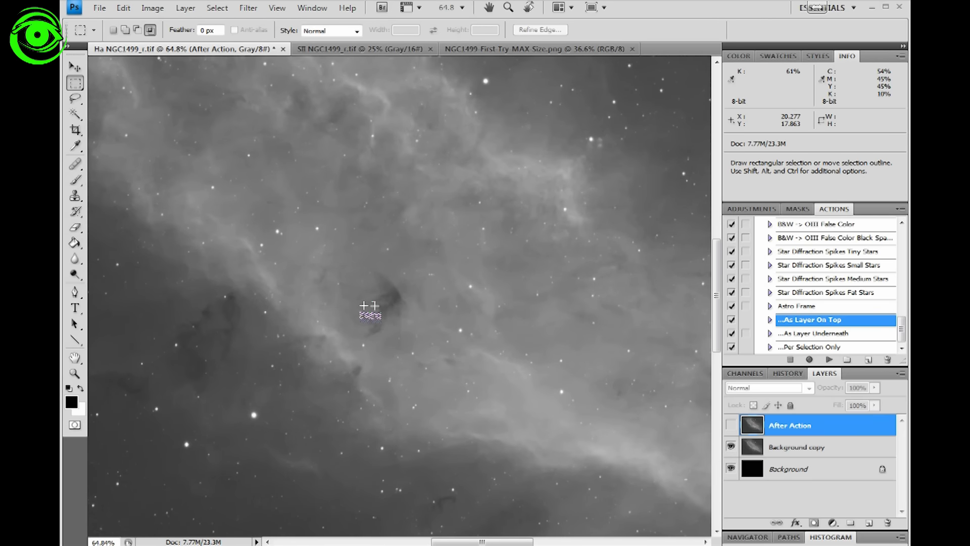
scroll(369, 307, up, 1)
drag(351, 323, 399, 328)
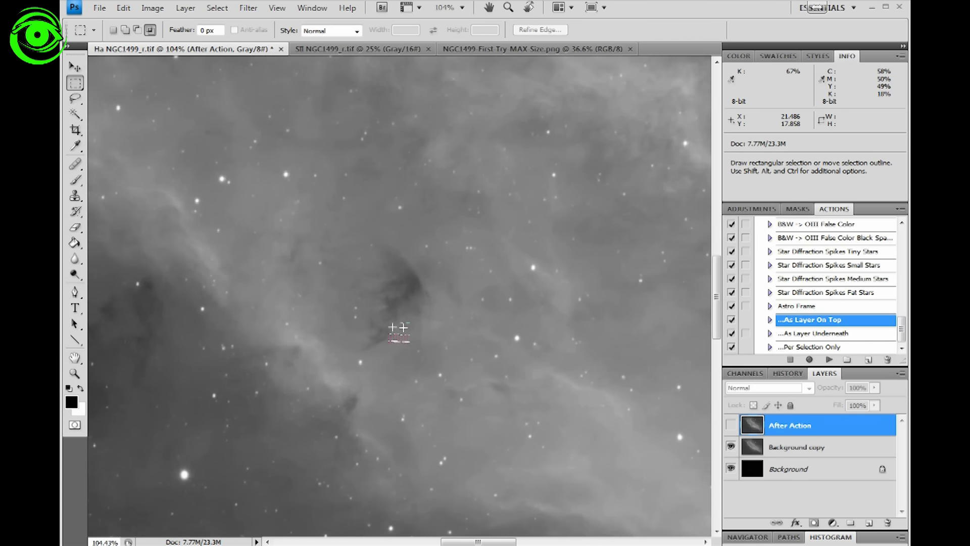
drag(314, 238, 305, 138)
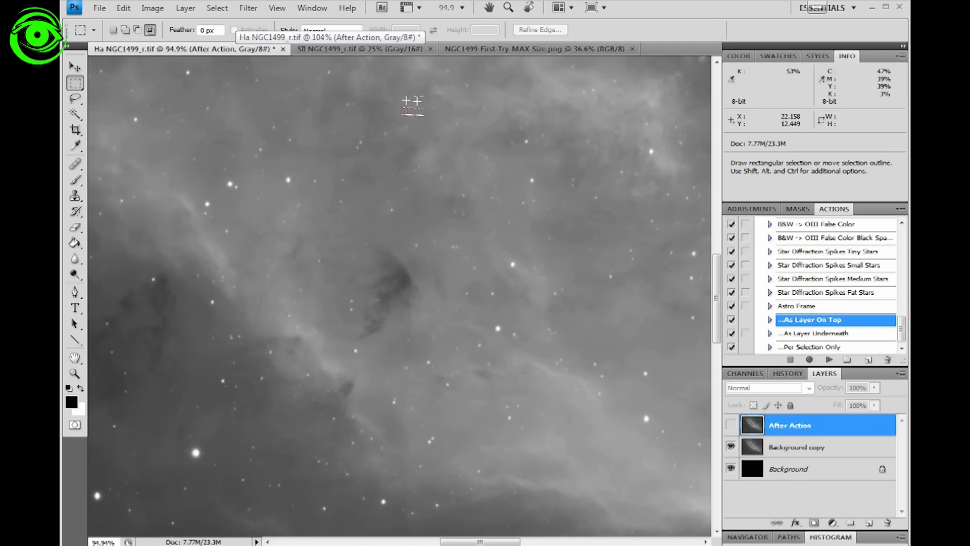
click(731, 425)
click(731, 425)
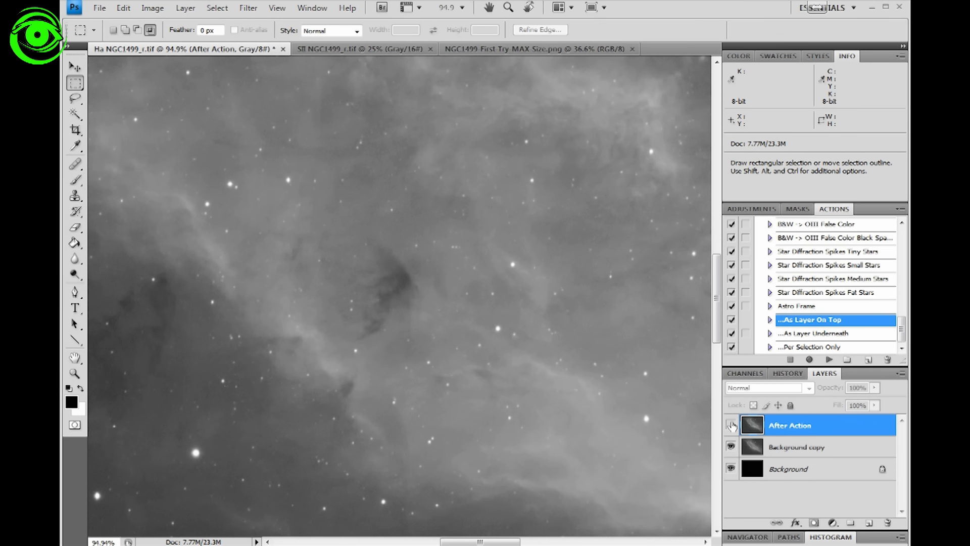
click(732, 425)
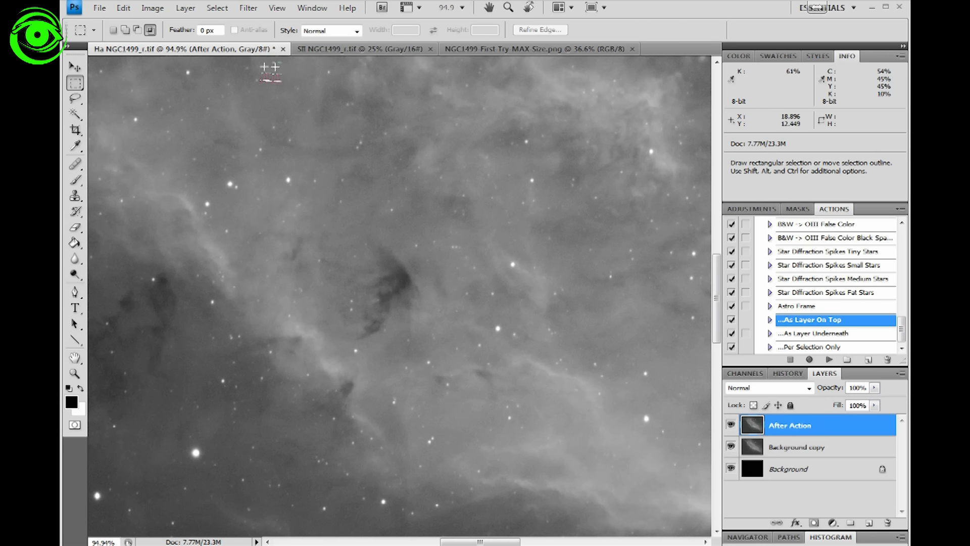
Convert the Ha image back to 16 Bits/Channel
click(163, 10)
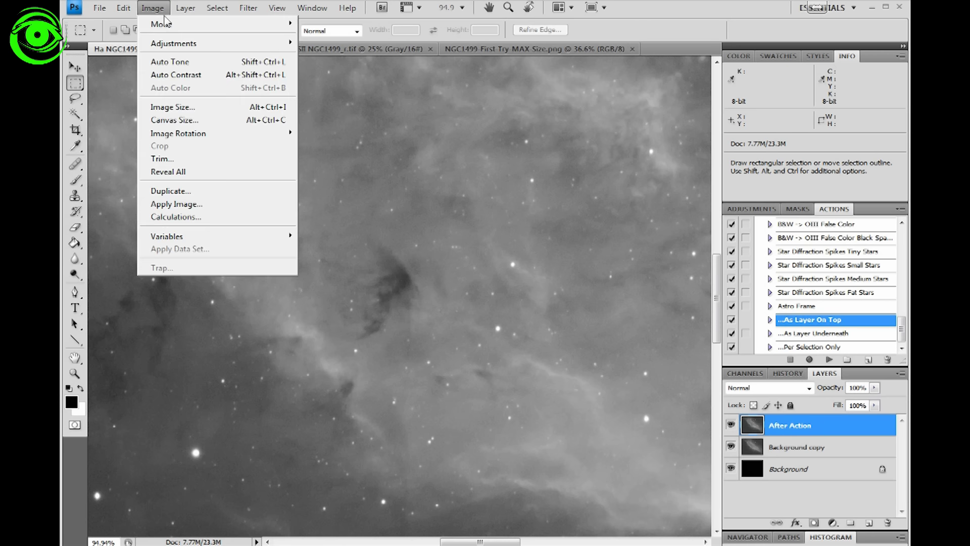
mouse_move(166, 26)
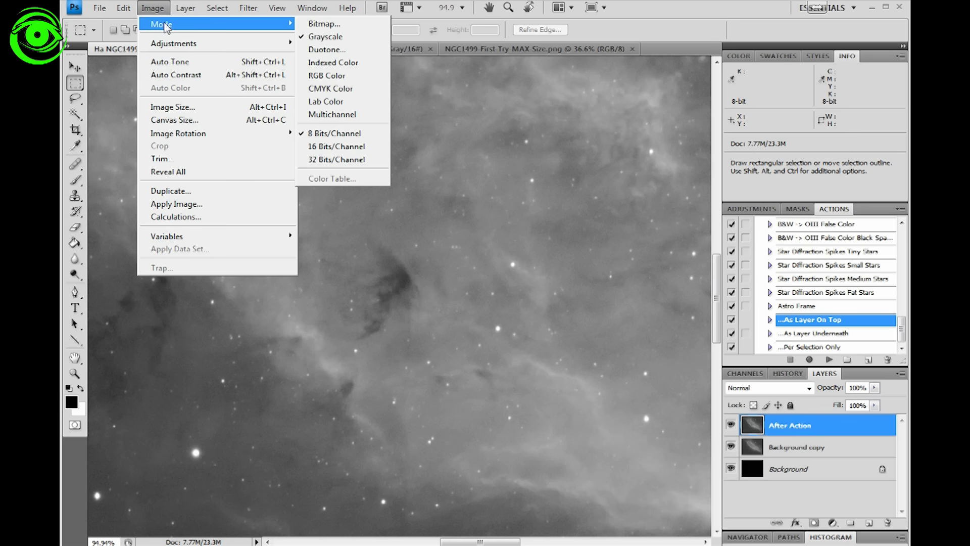
click(344, 146)
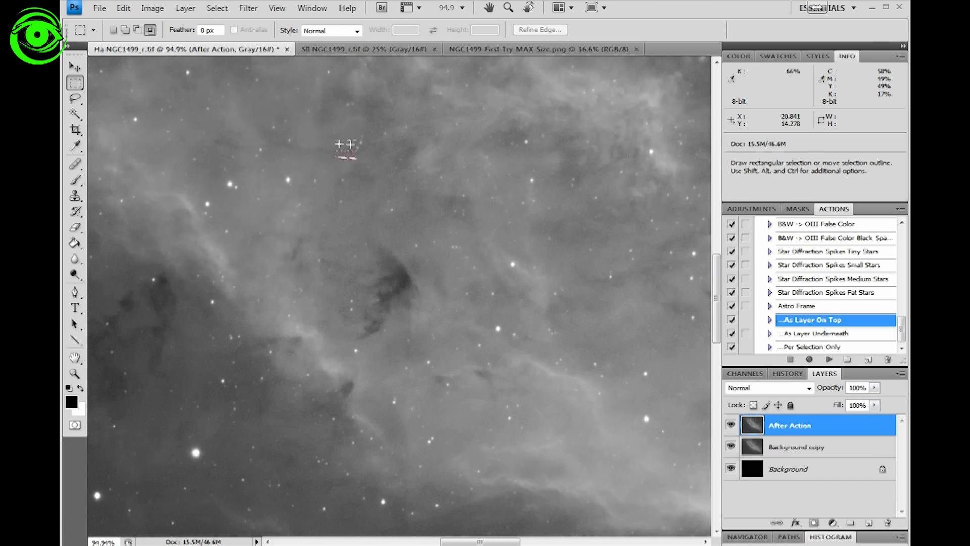
Compare the image with the After Action layer hidden and shown, and make After Action the active layer
click(731, 426)
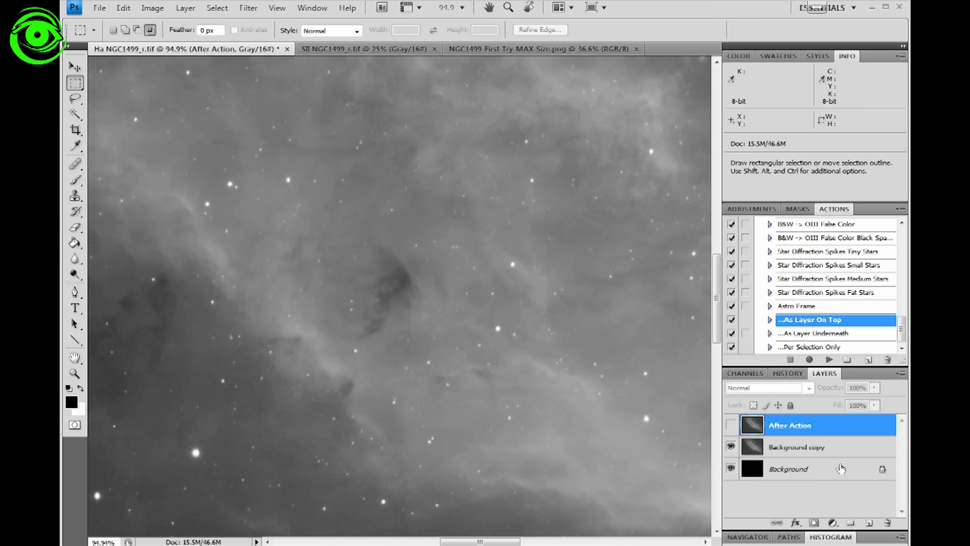
click(815, 448)
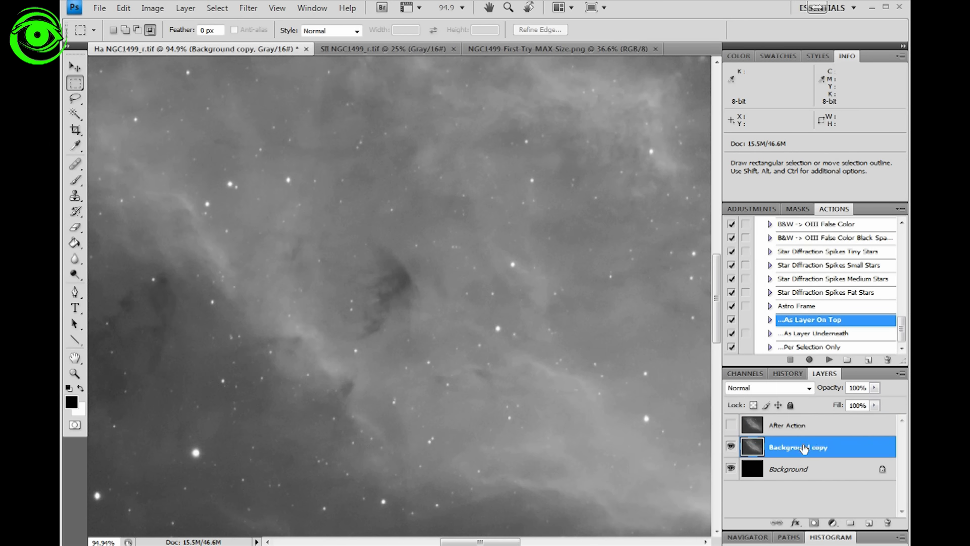
click(731, 426)
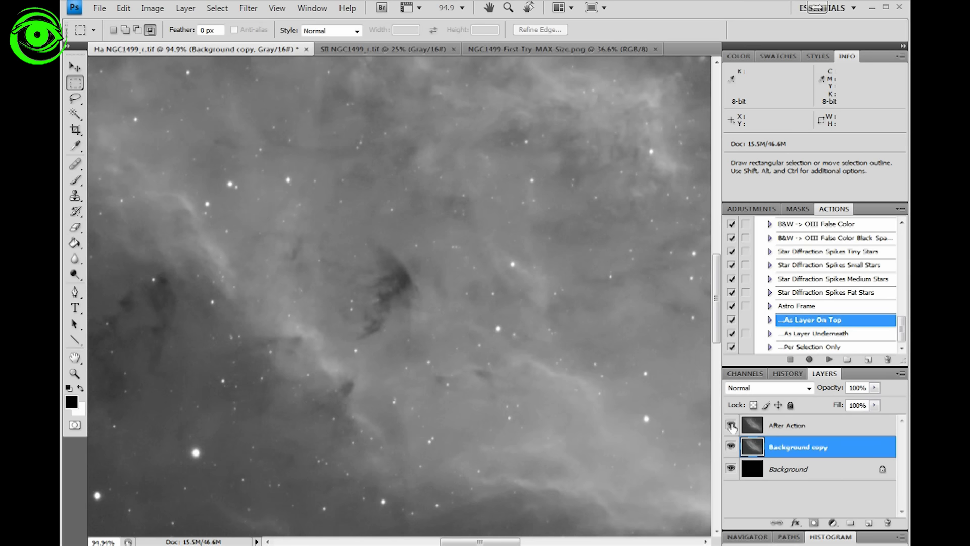
click(773, 429)
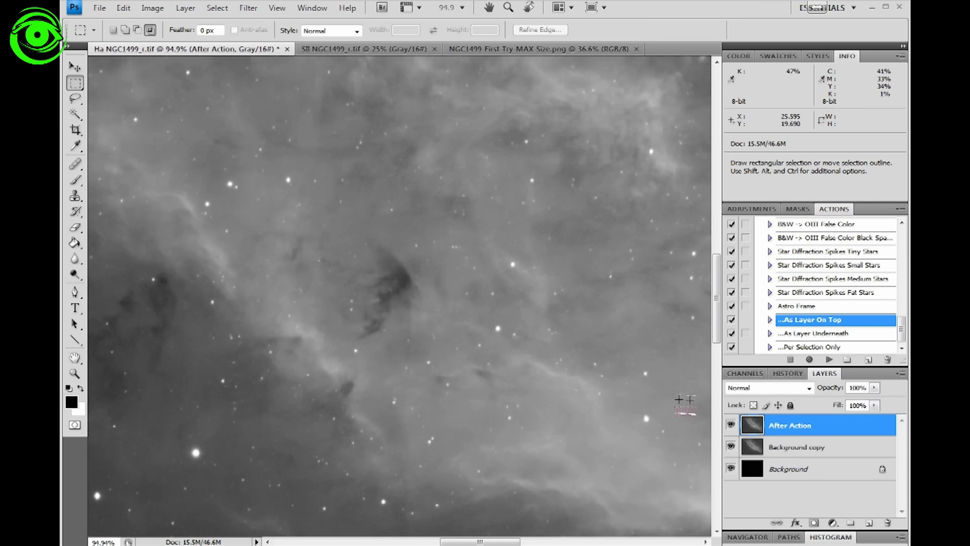
scroll(465, 264, down, 5)
scroll(487, 335, down, 3)
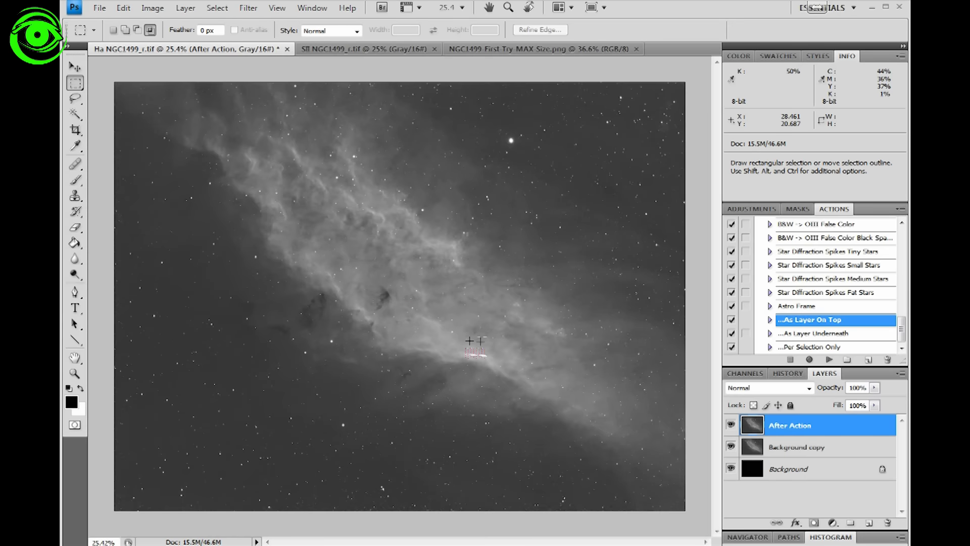
Run the Enhance DSO and Reduce Stars action on the After Action layer, followed by the ...As Layer On Top action
drag(902, 331, 902, 311)
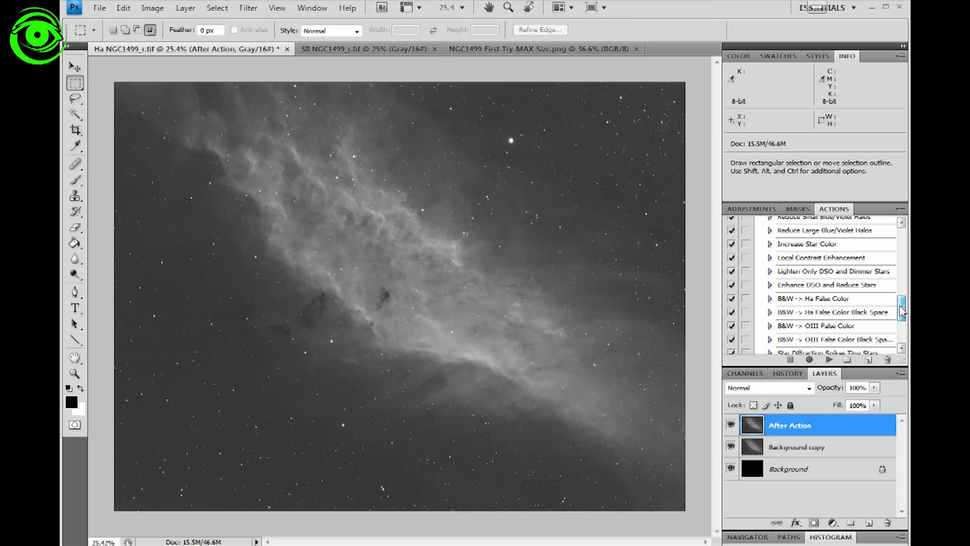
click(814, 287)
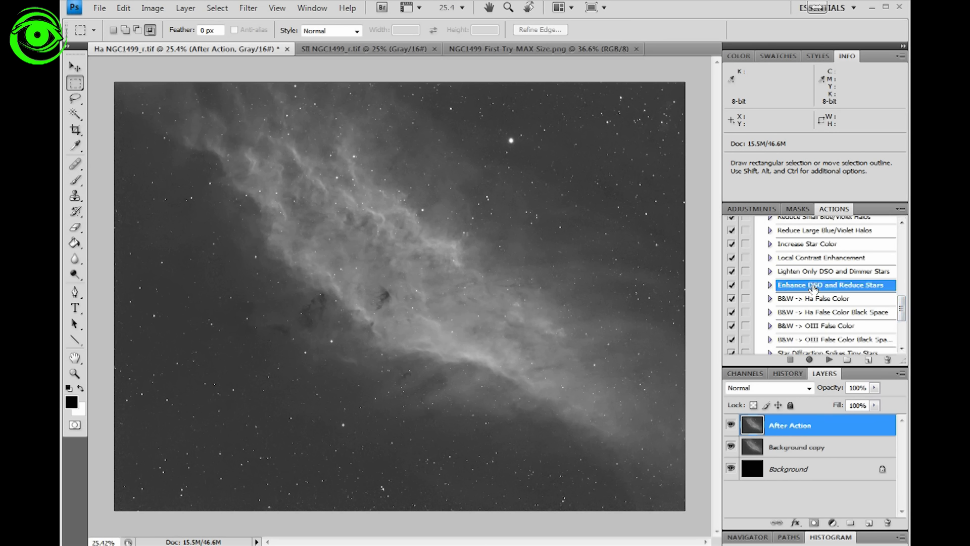
click(829, 361)
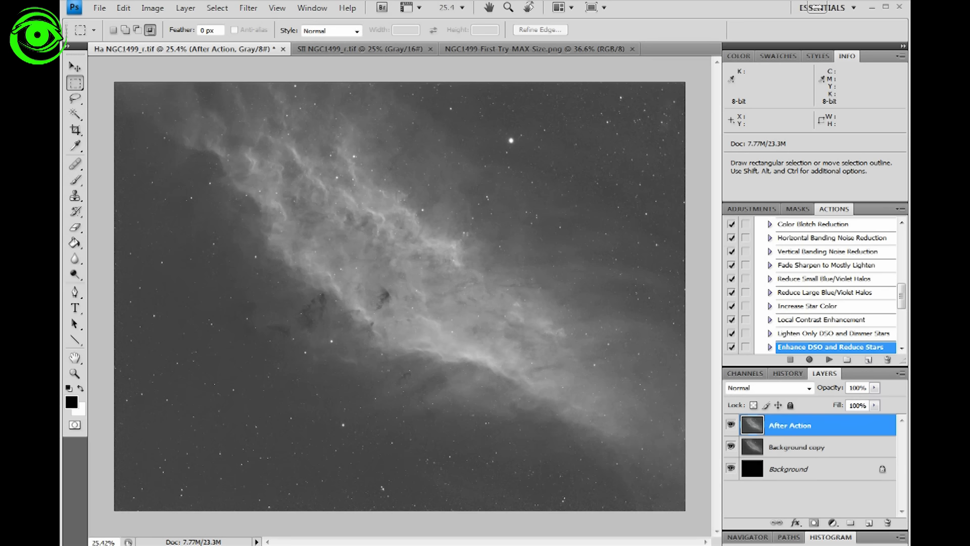
drag(901, 301, 901, 331)
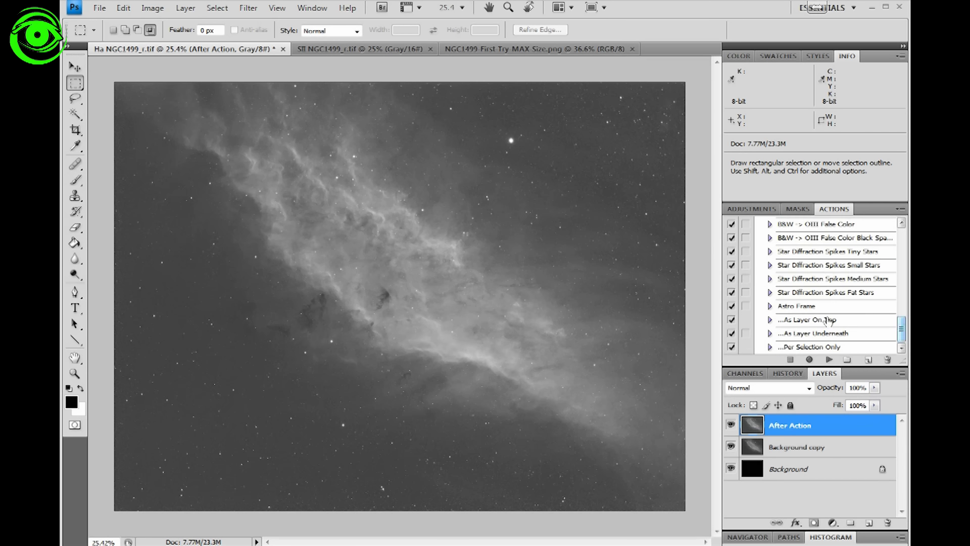
click(798, 323)
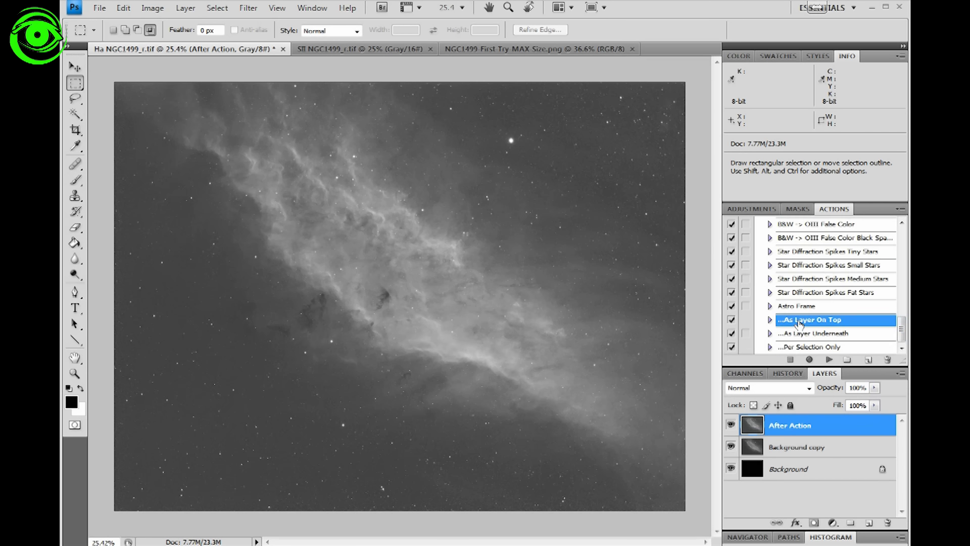
click(827, 359)
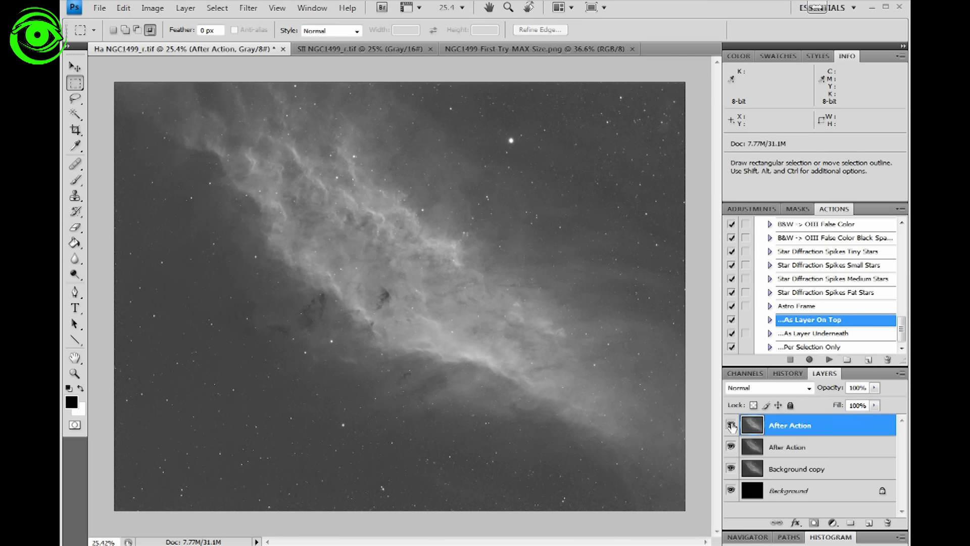
Compare the image with the topmost After Action layer hidden and shown to judge the nebula enhancement and star reduction
click(730, 424)
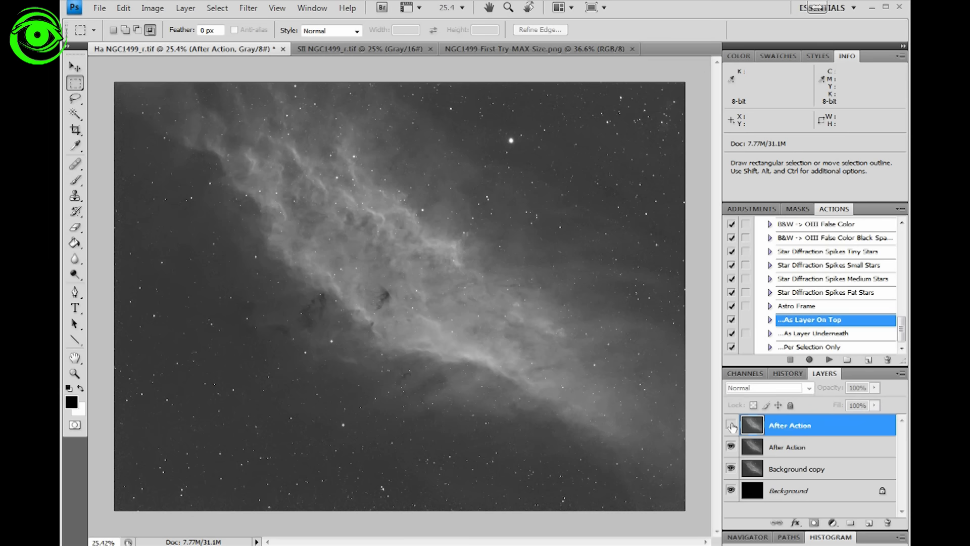
click(731, 424)
click(731, 425)
click(730, 424)
click(731, 424)
click(731, 425)
click(731, 425)
click(731, 424)
click(731, 425)
click(731, 425)
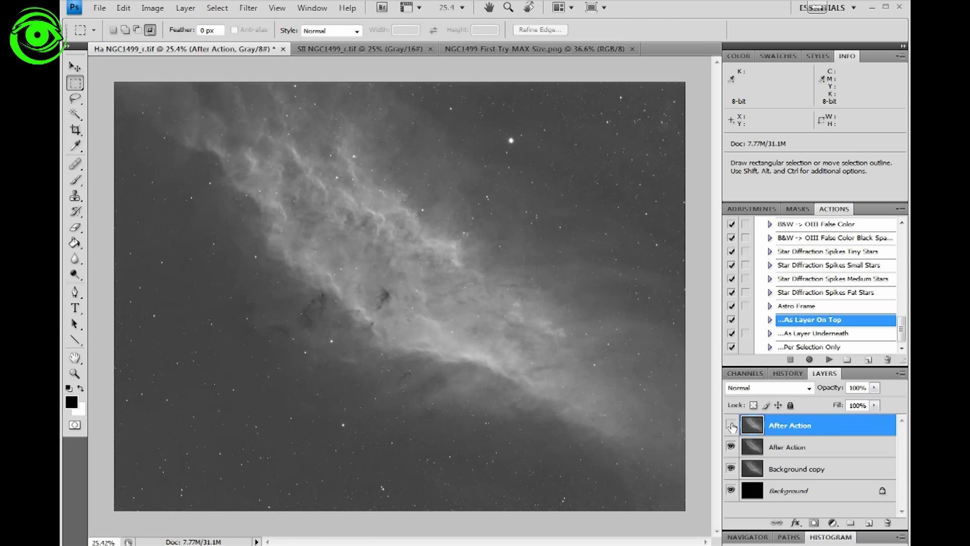
click(730, 425)
click(731, 425)
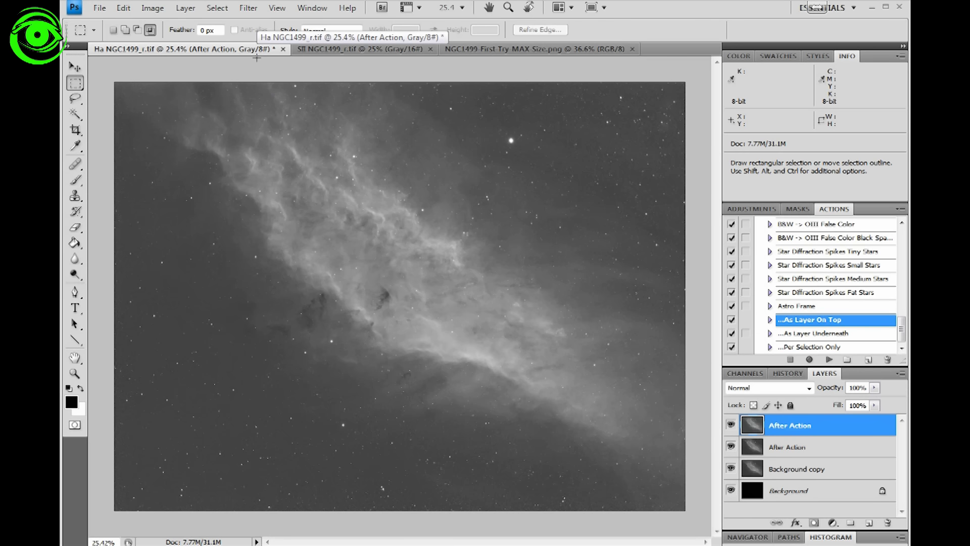
Convert the Ha image back to 16 Bits/Channel and inspect the nebula detail close up
click(154, 9)
mouse_move(190, 29)
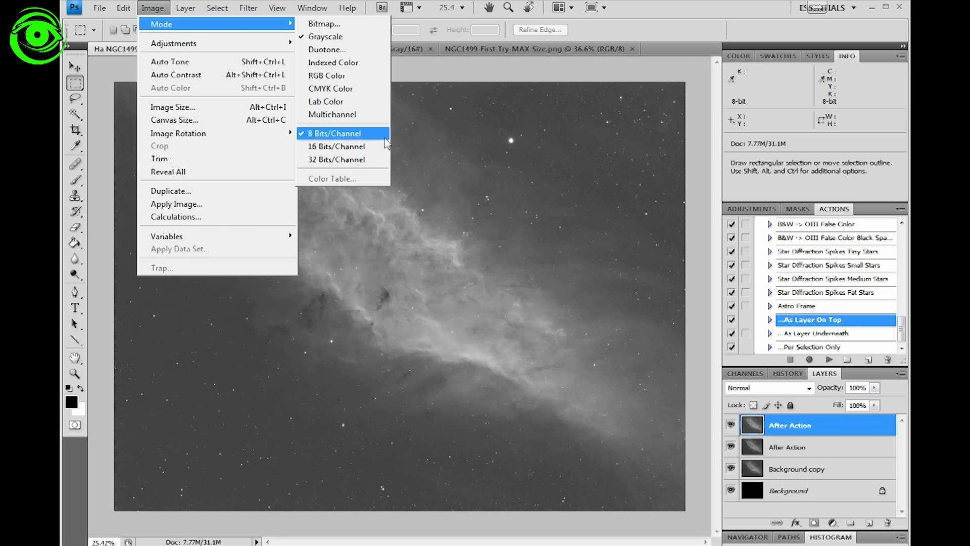
click(354, 147)
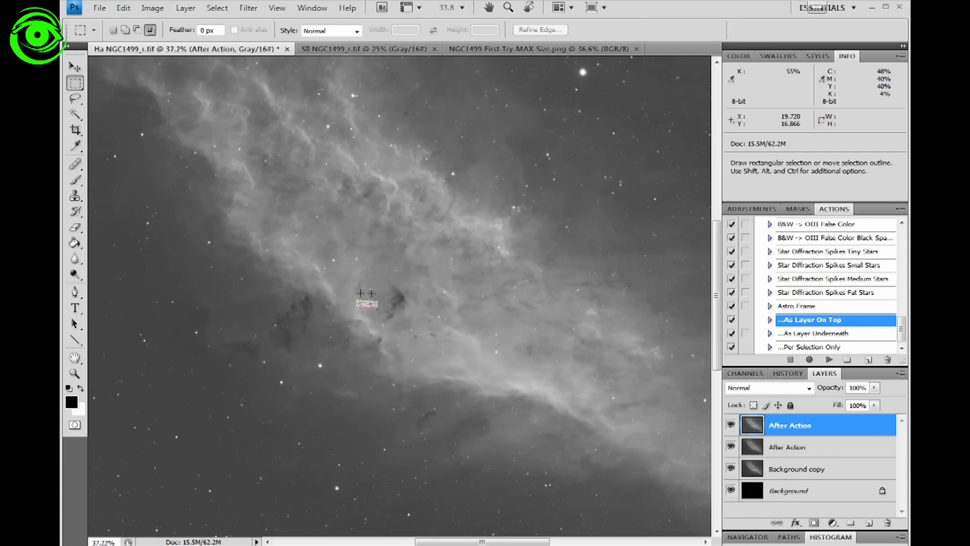
scroll(369, 298, up, 5)
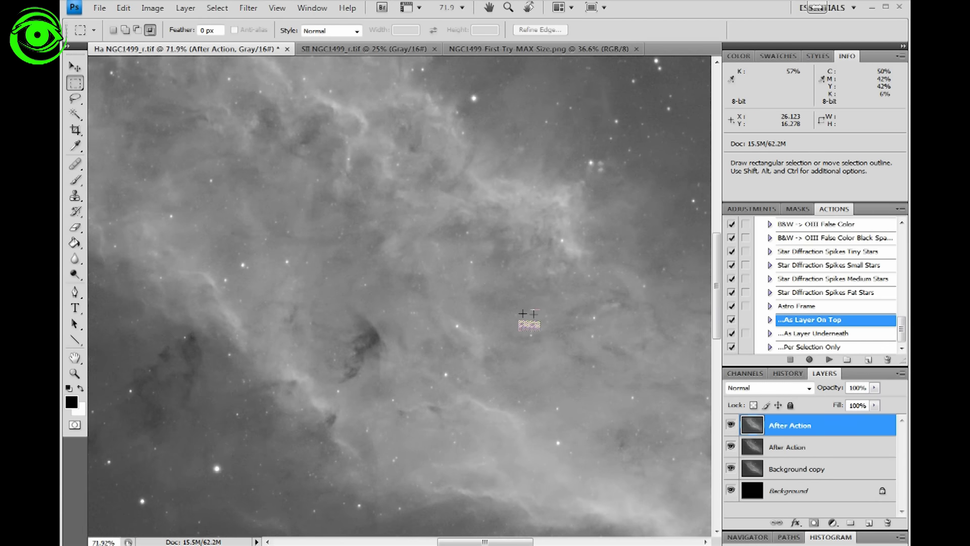
scroll(528, 319, up, 1)
scroll(529, 318, down, 6)
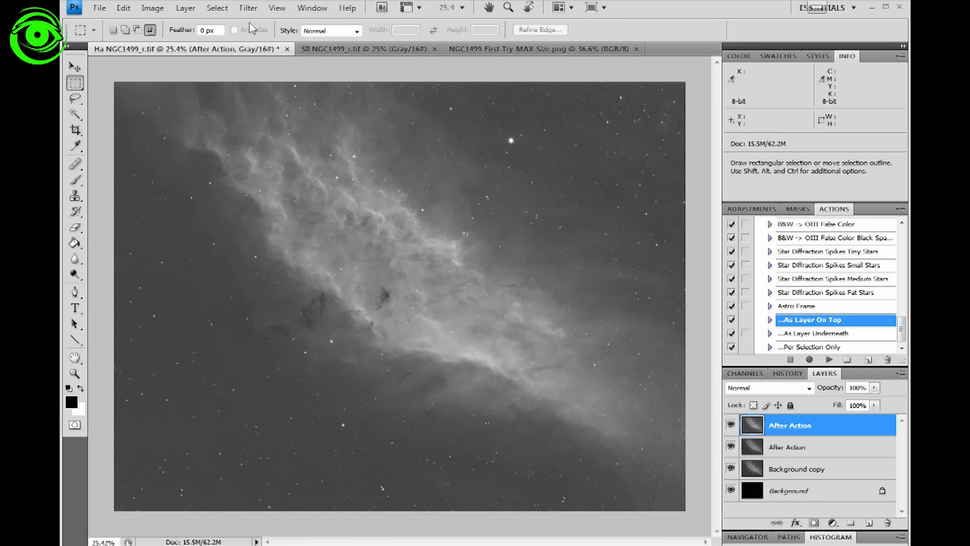
Duplicate the topmost After Action layer and apply a High Pass filter with a 19.5-pixel radius to the copy
drag(820, 429, 870, 524)
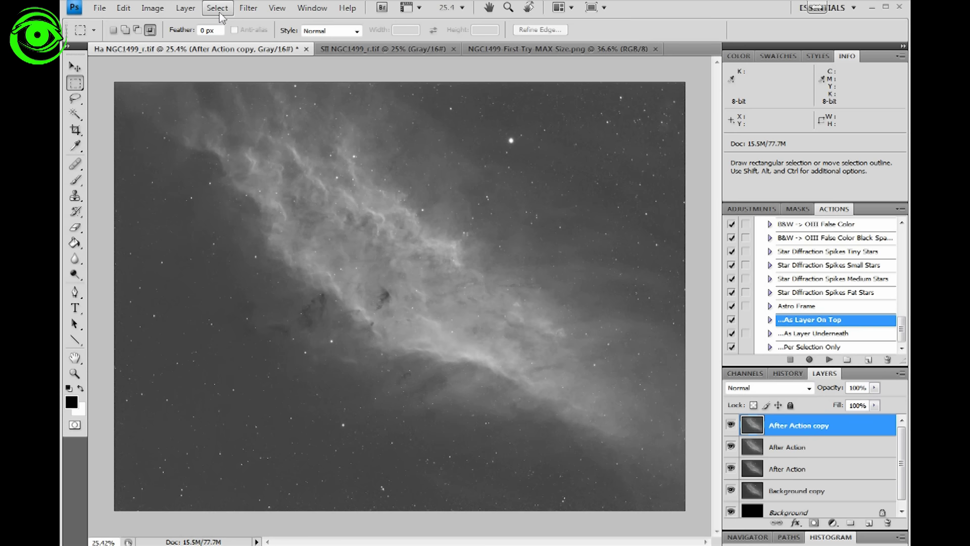
click(247, 11)
mouse_move(296, 267)
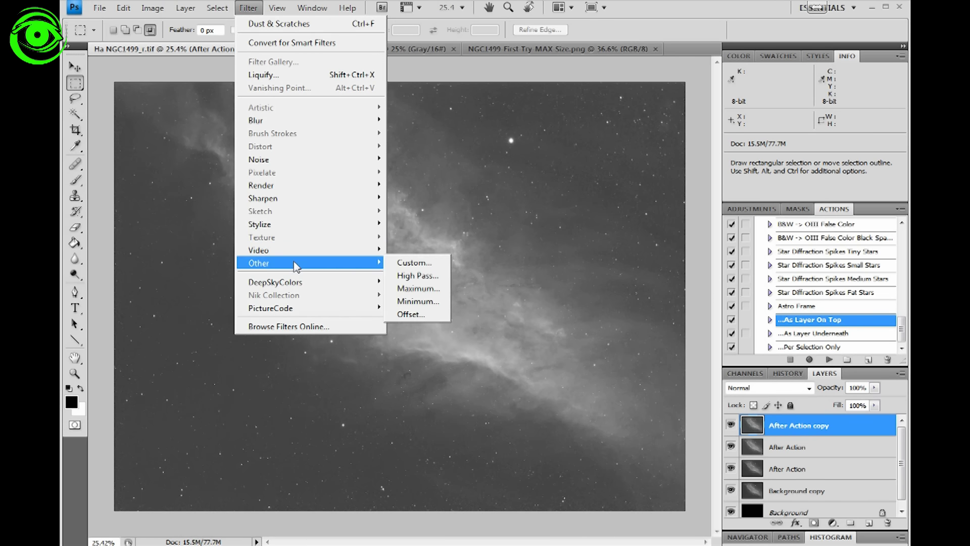
click(419, 275)
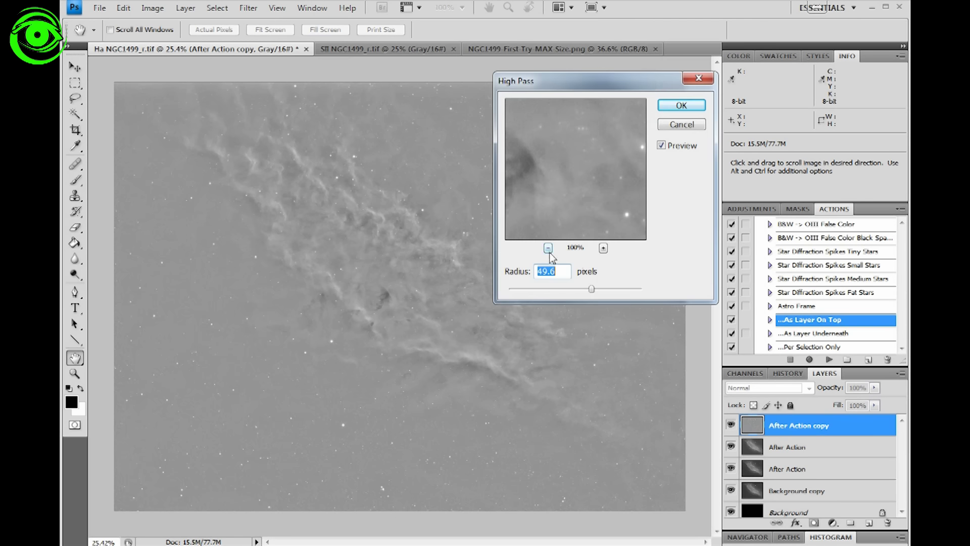
drag(591, 288, 585, 288)
drag(548, 190, 611, 177)
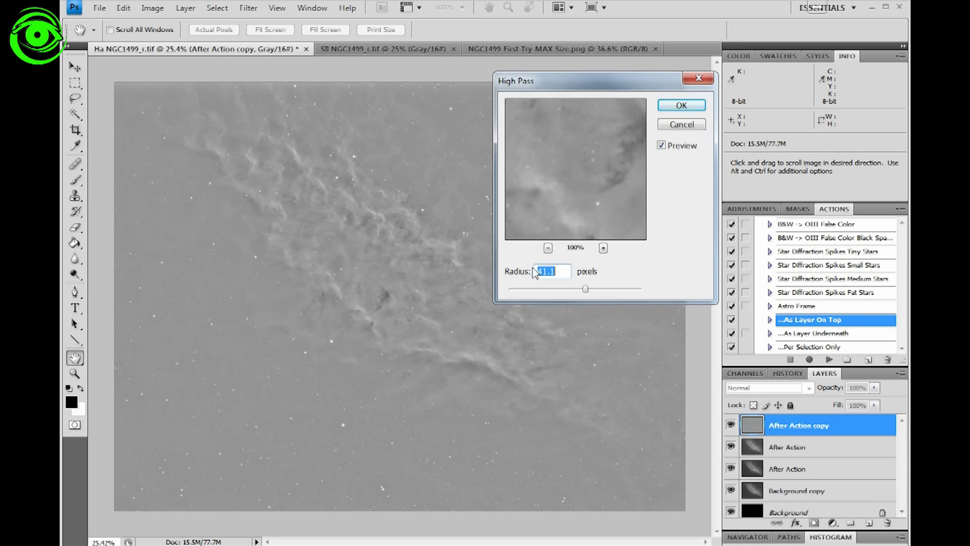
click(548, 248)
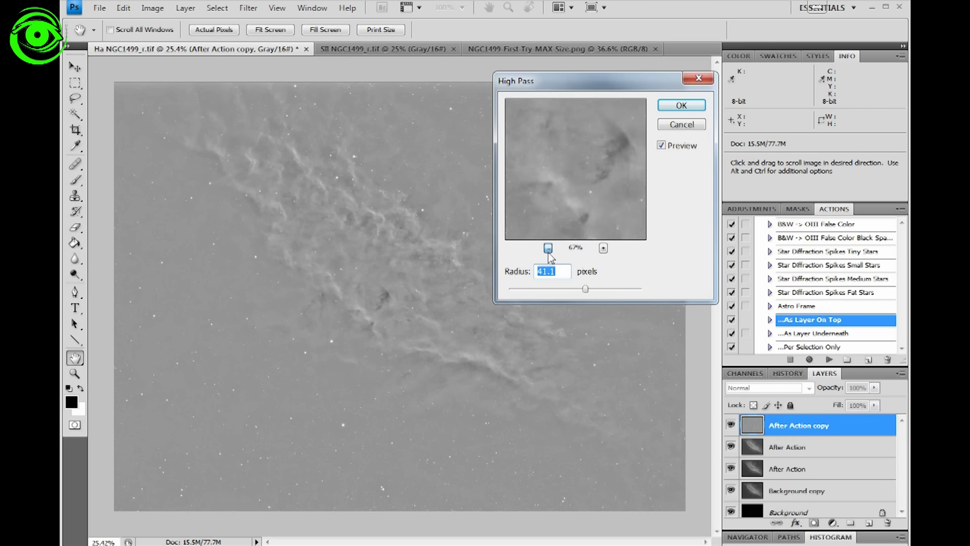
drag(586, 290, 570, 291)
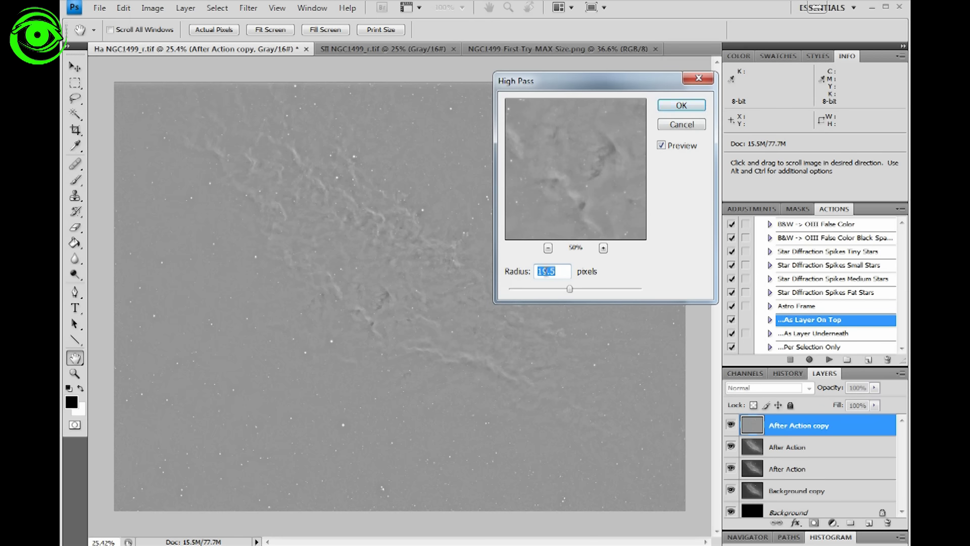
click(682, 106)
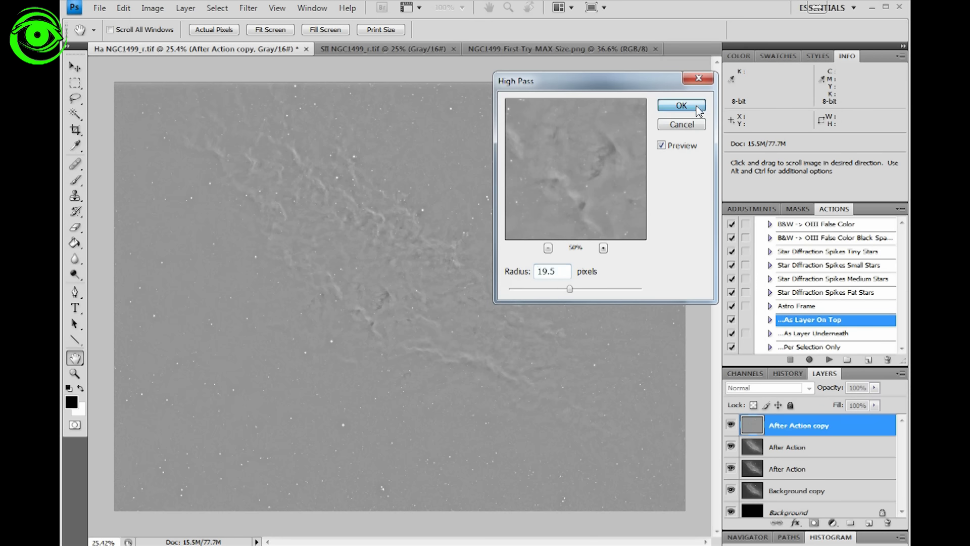
key(m)
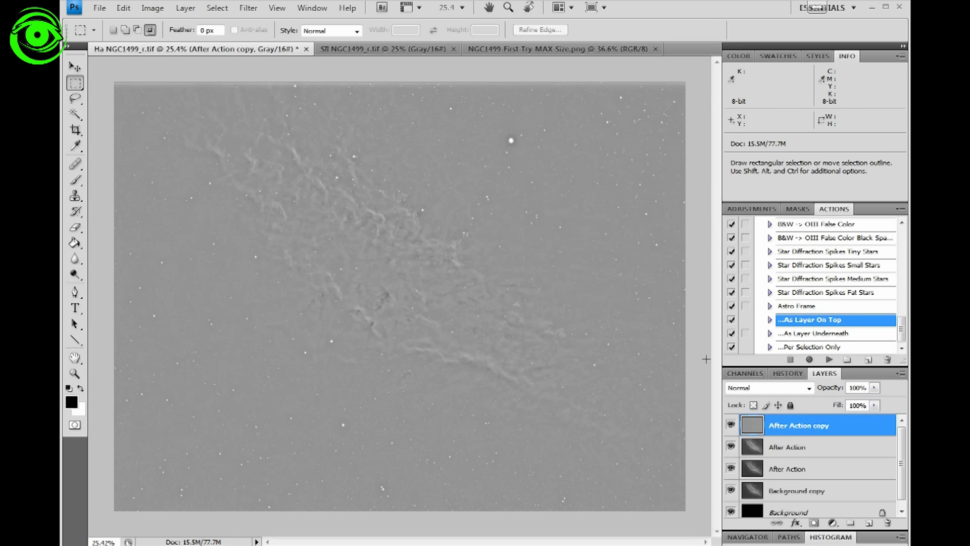
Set the blend mode of the After Action copy layer to Soft Light
click(808, 388)
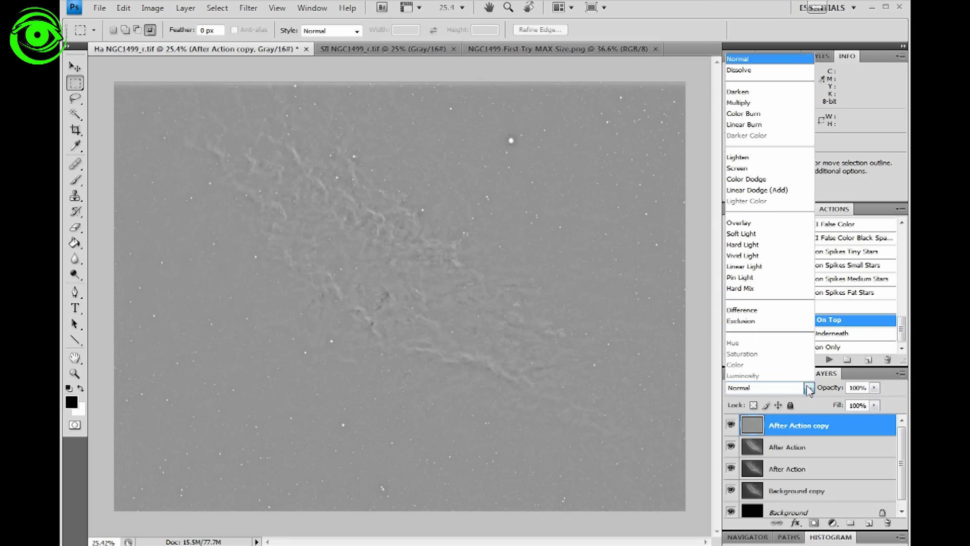
click(769, 234)
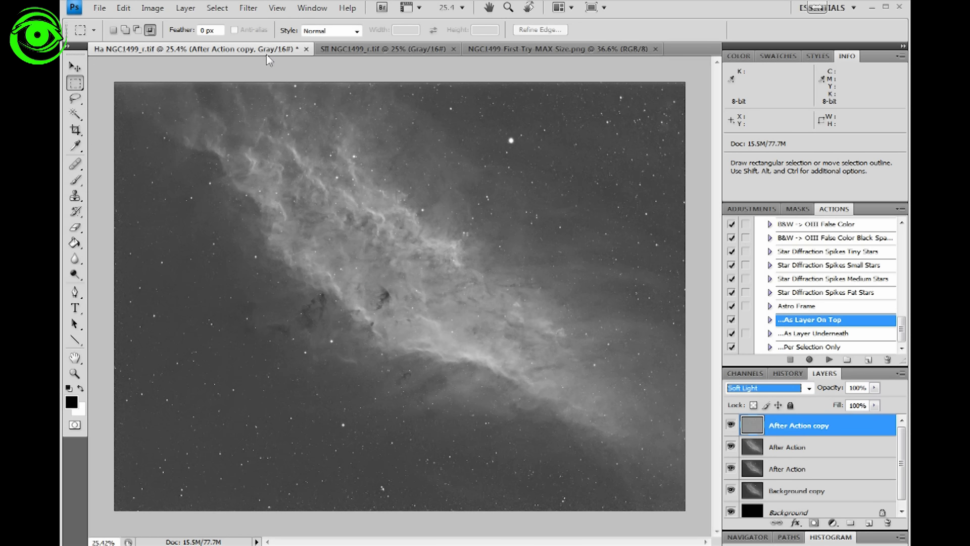
key(Down)
key(Escape)
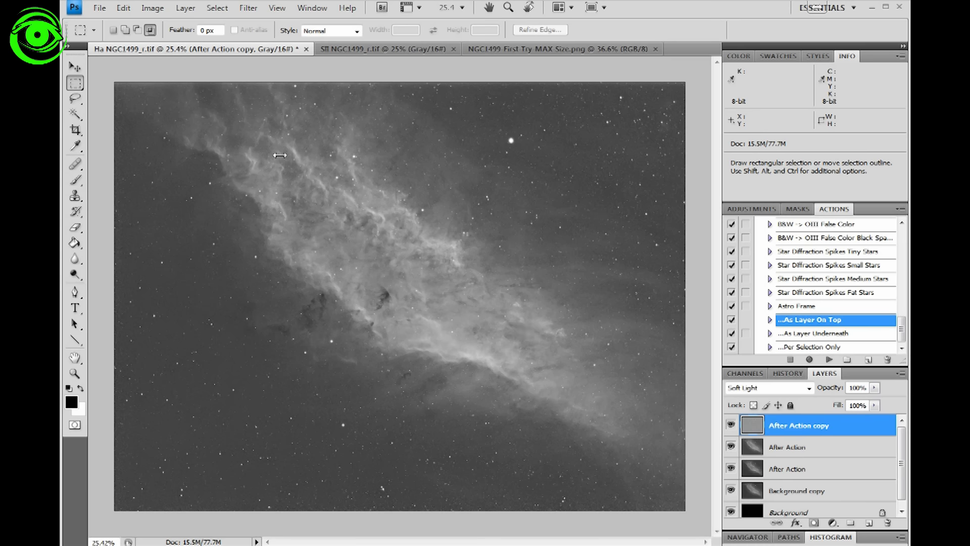
Add a Hide All layer mask to the After Action copy layer
click(182, 8)
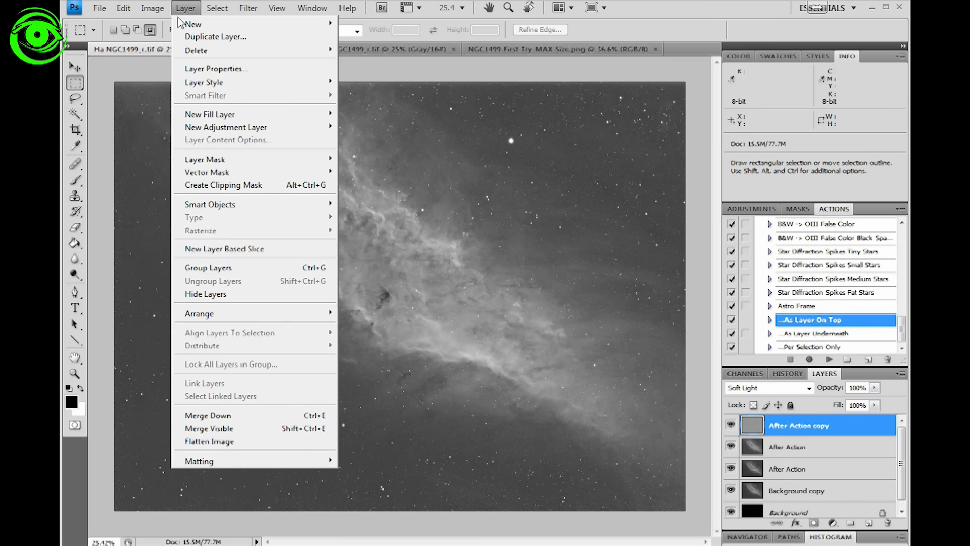
mouse_move(252, 160)
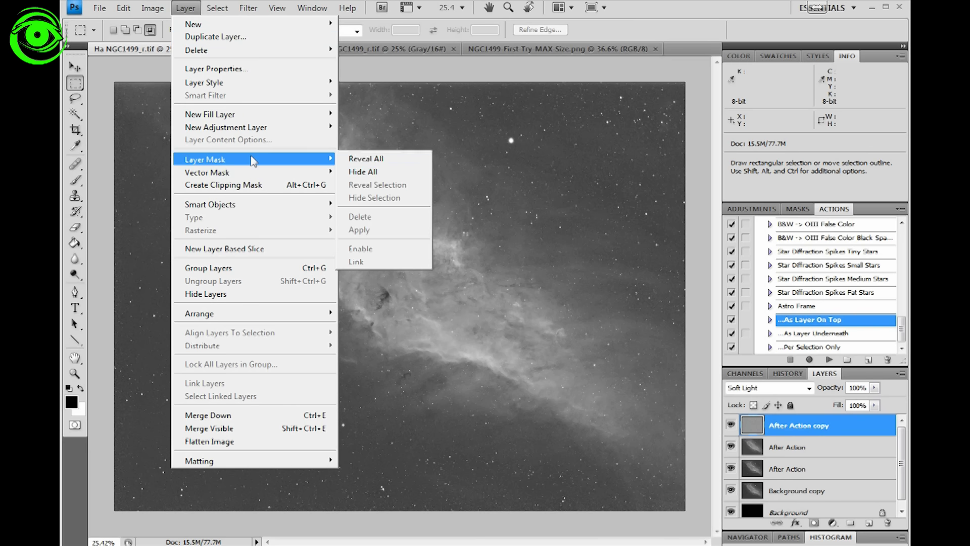
click(390, 172)
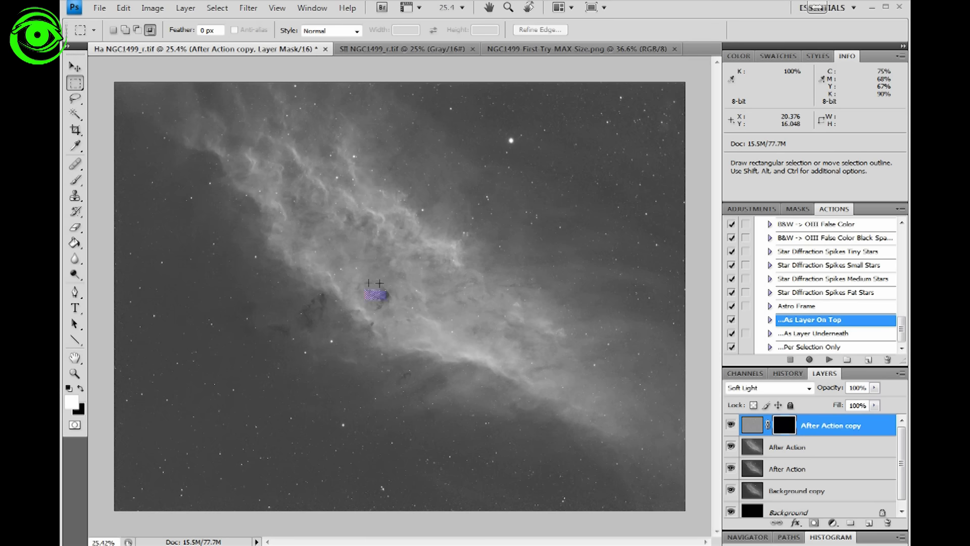
Paint white on the layer mask along the bright nebula with the Brush tool, enlarging the brush to 300, to reveal the sharpening there
scroll(345, 230, up, 1)
scroll(345, 230, up, 3)
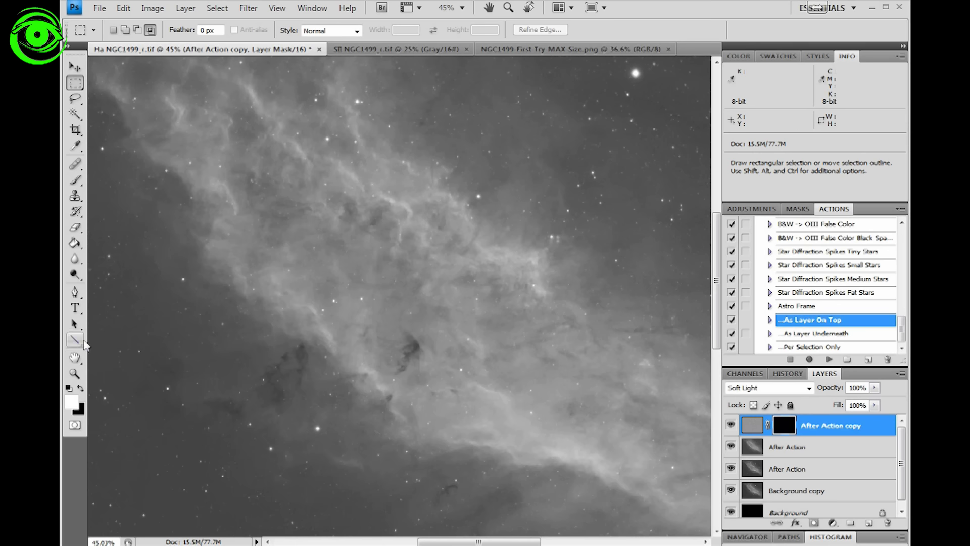
click(76, 181)
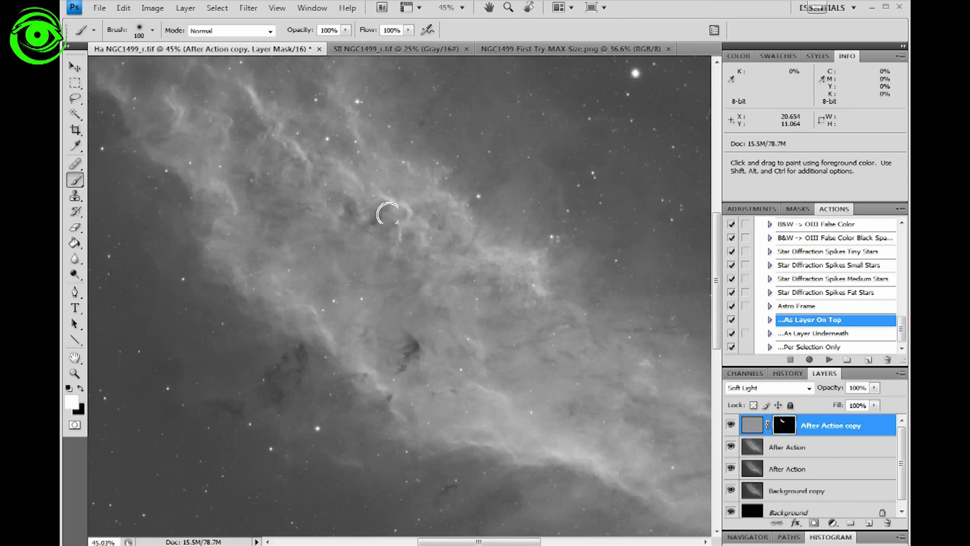
key(bracketright)
key(bracketright)
key(bracketright)
key(bracketright)
key(bracketright)
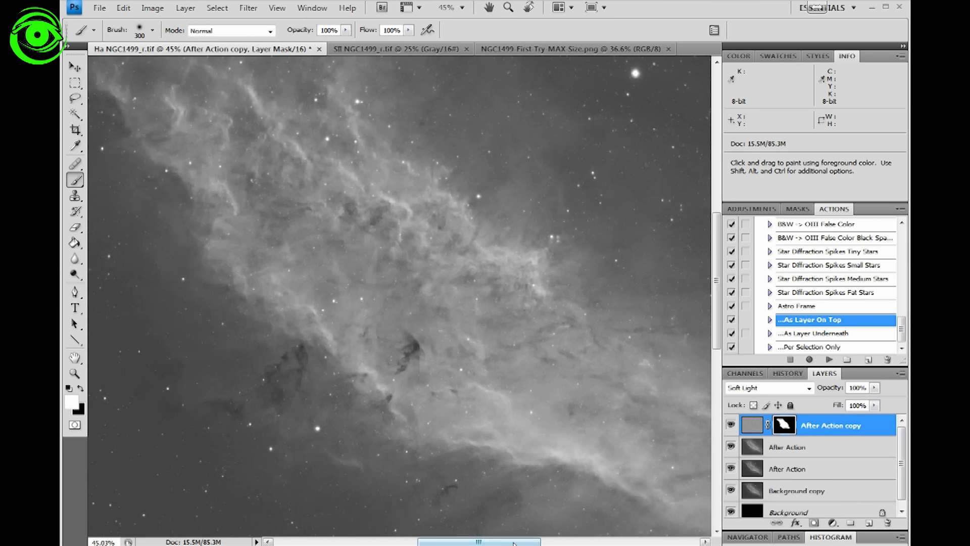
drag(513, 543, 544, 543)
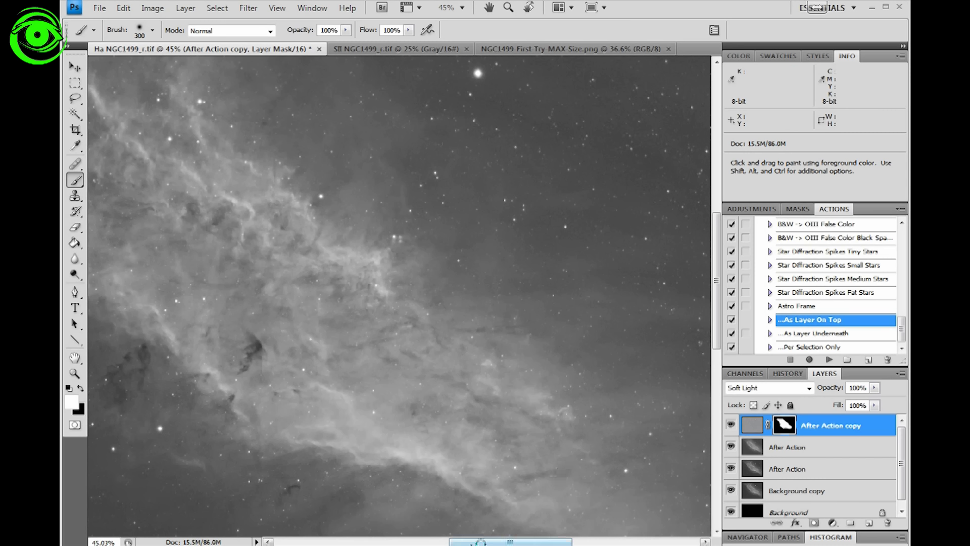
drag(480, 541, 420, 542)
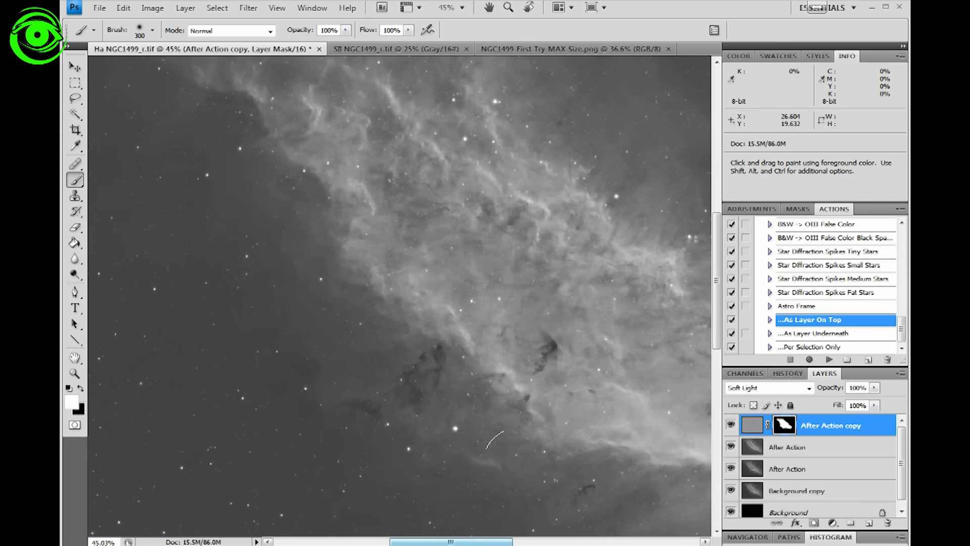
drag(723, 222, 717, 184)
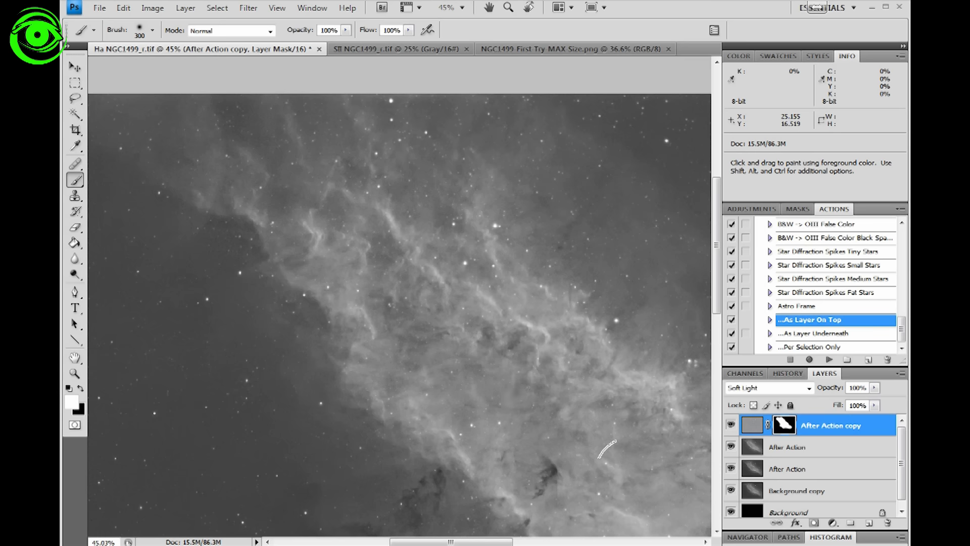
drag(505, 542, 552, 542)
key(ctrl+0)
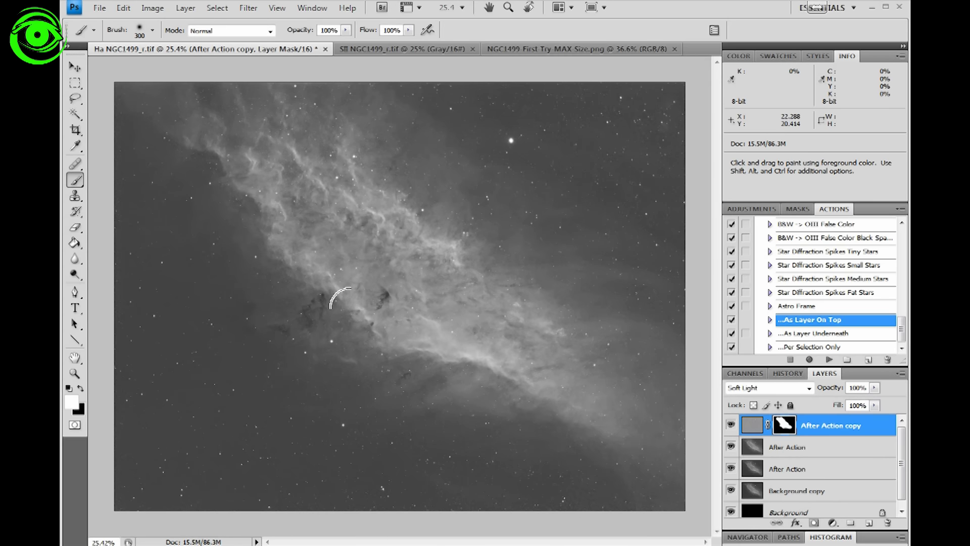
mouse_move(263, 168)
mouse_down()
mouse_move(372, 207)
mouse_move(445, 301)
mouse_up()
Soften the After Action copy layer's mask with a Gaussian Blur of 100.2 pixels radius
click(249, 8)
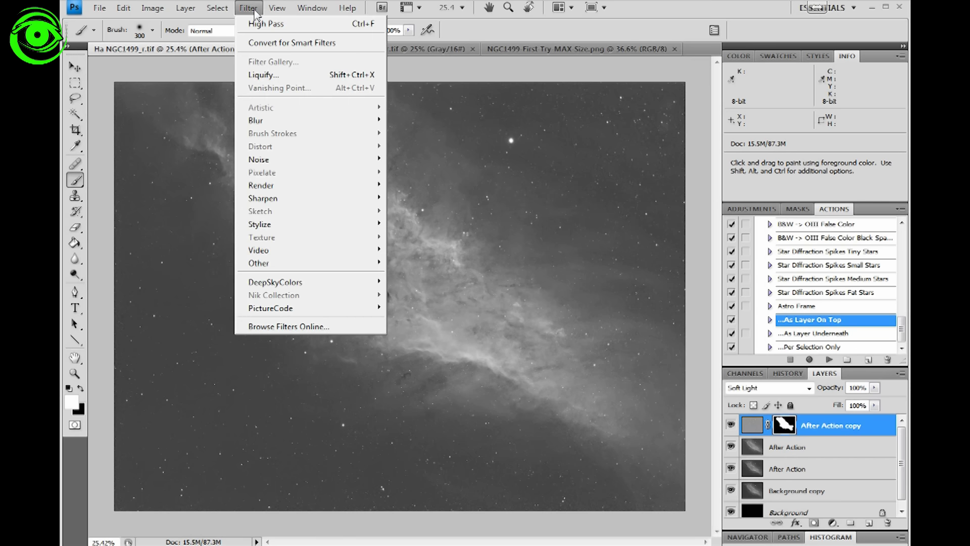
mouse_move(283, 121)
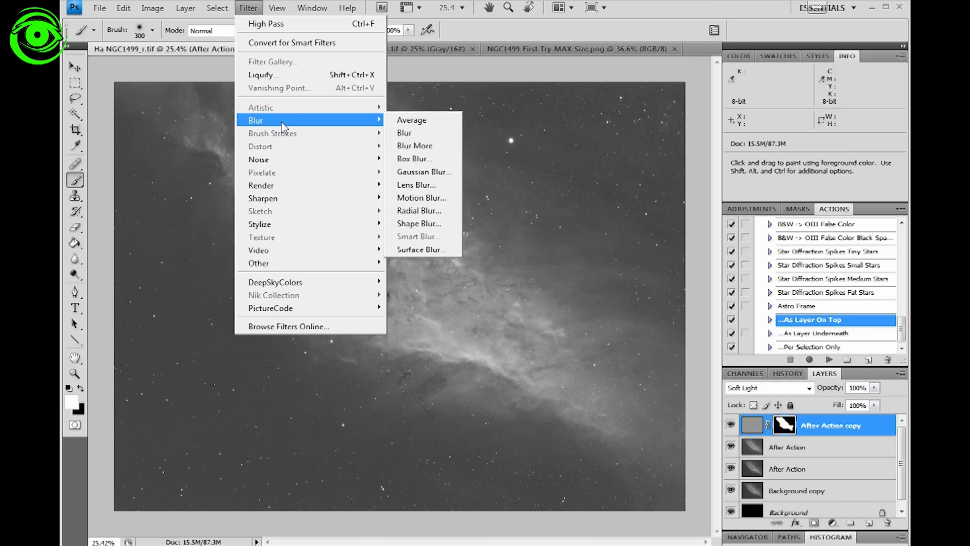
click(422, 172)
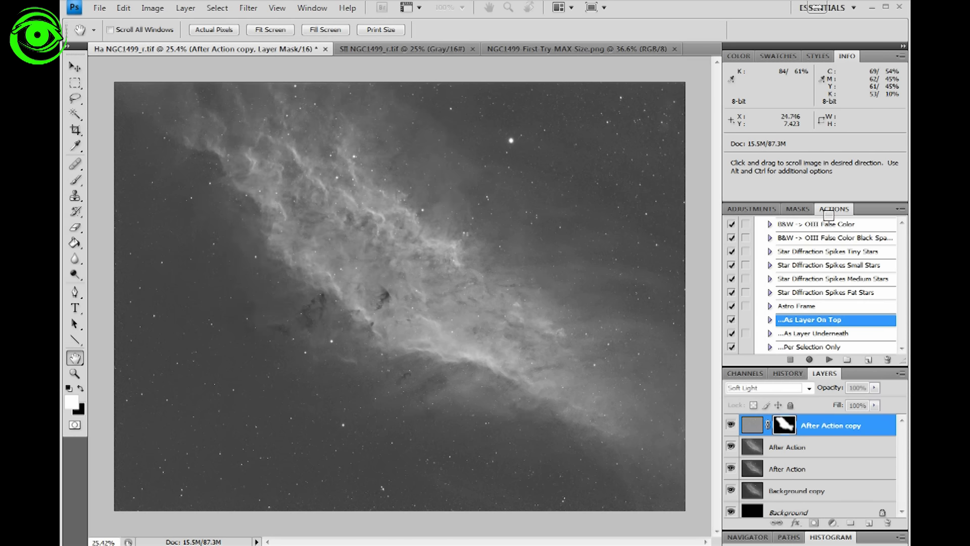
mouse_move(591, 175)
mouse_down()
mouse_move(473, 157)
mouse_move(465, 139)
mouse_up()
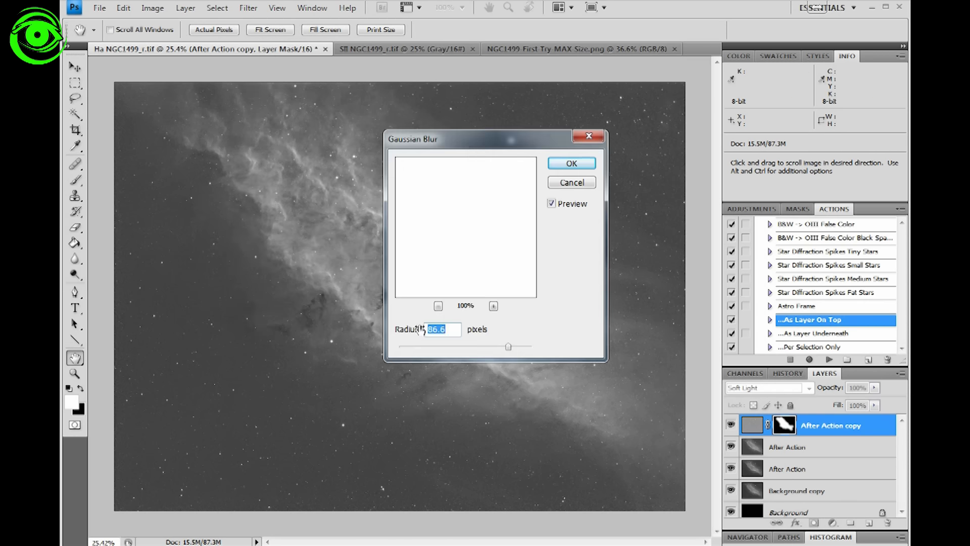
click(437, 306)
click(437, 306)
click(437, 306)
click(438, 306)
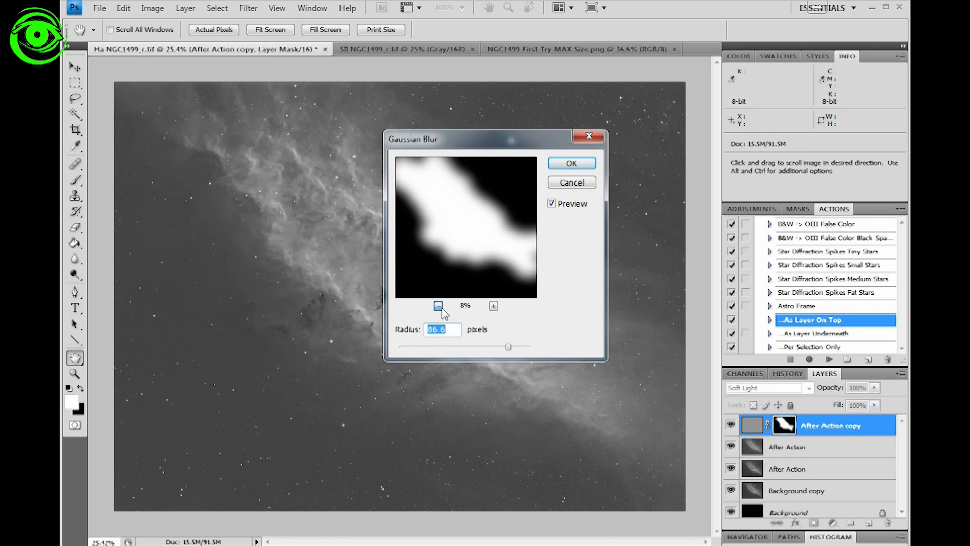
click(438, 306)
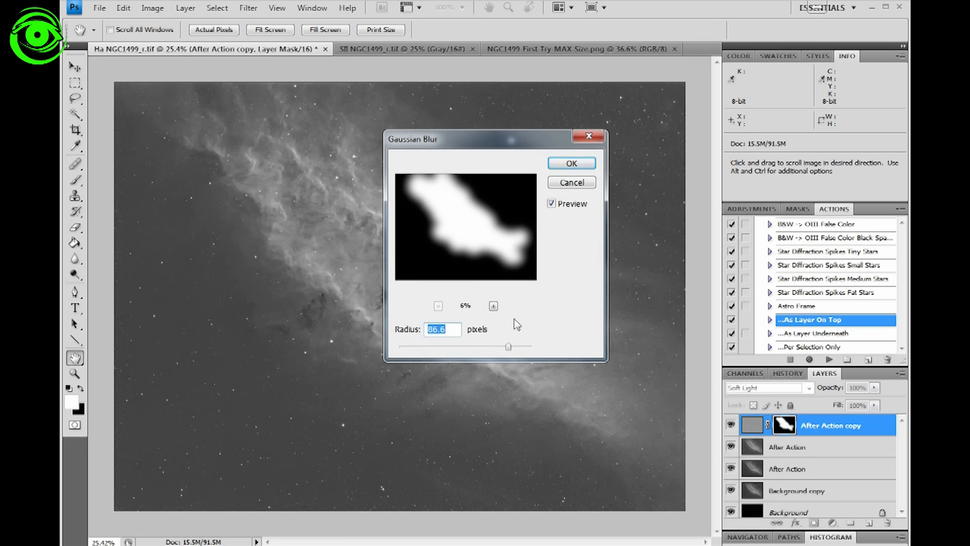
mouse_move(509, 348)
mouse_down()
mouse_move(528, 350)
mouse_move(519, 348)
mouse_up()
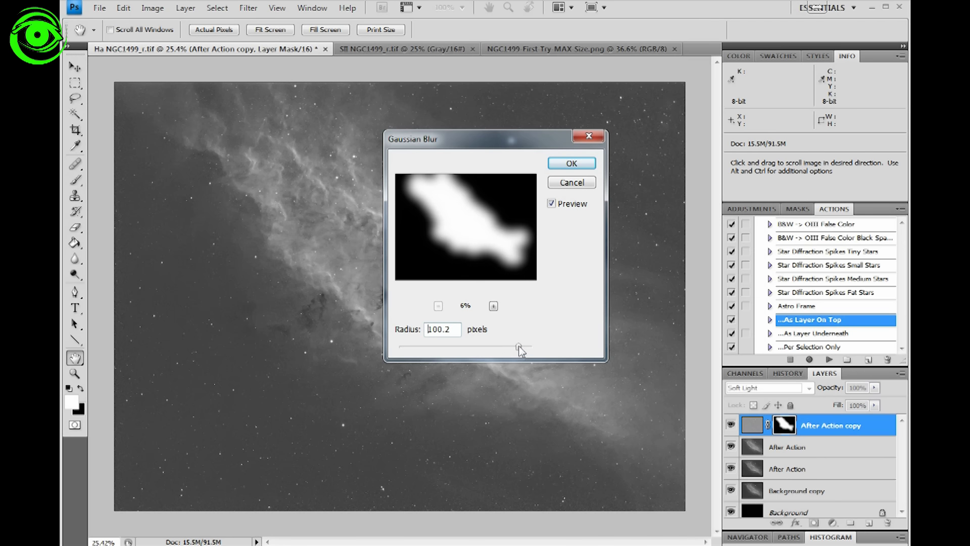
drag(528, 140, 465, 152)
click(508, 174)
key(b)
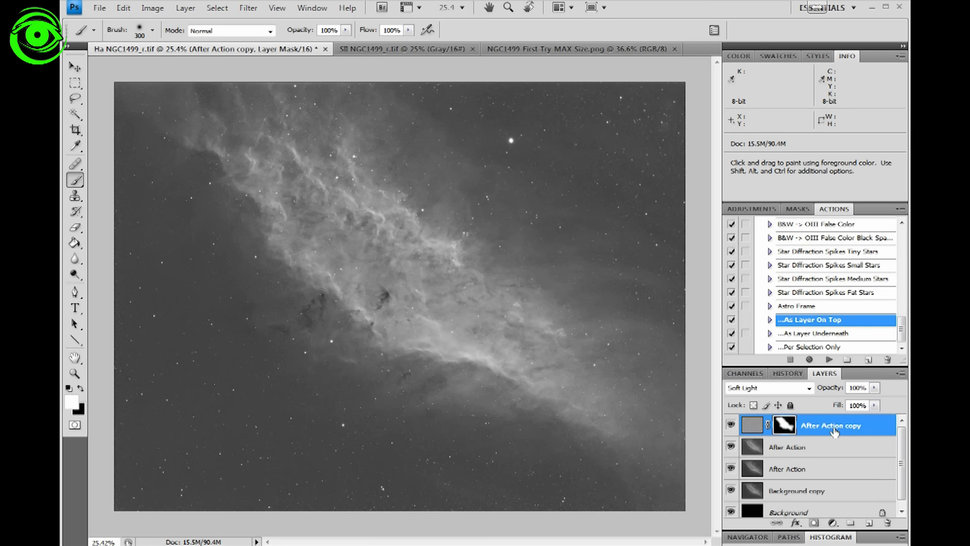
Merge the After Action copy layer down into the After Action layer below it
right_click(819, 428)
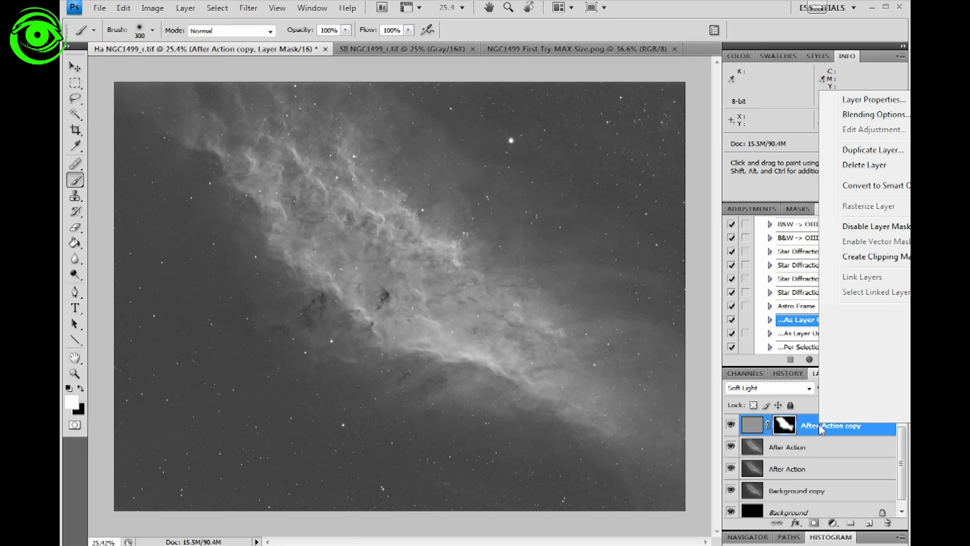
right_click(818, 428)
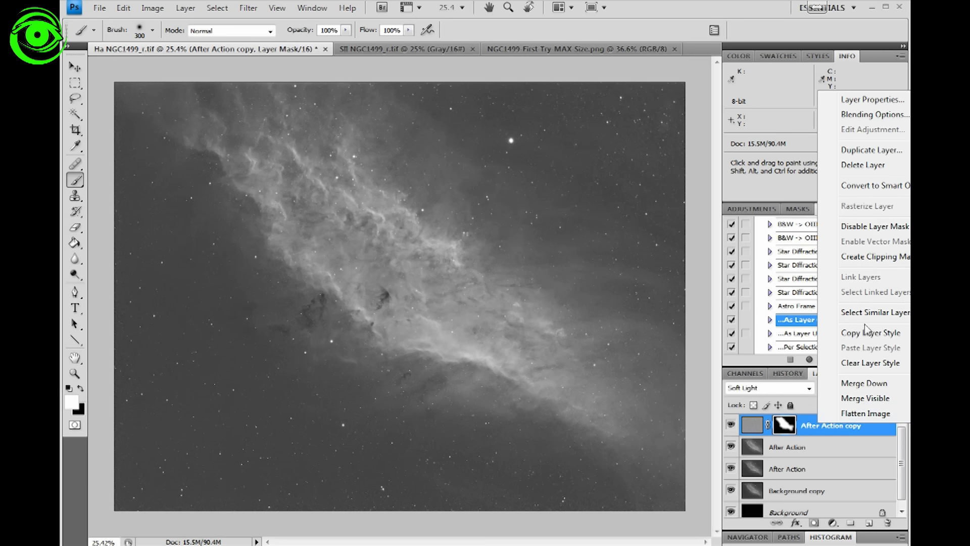
click(864, 383)
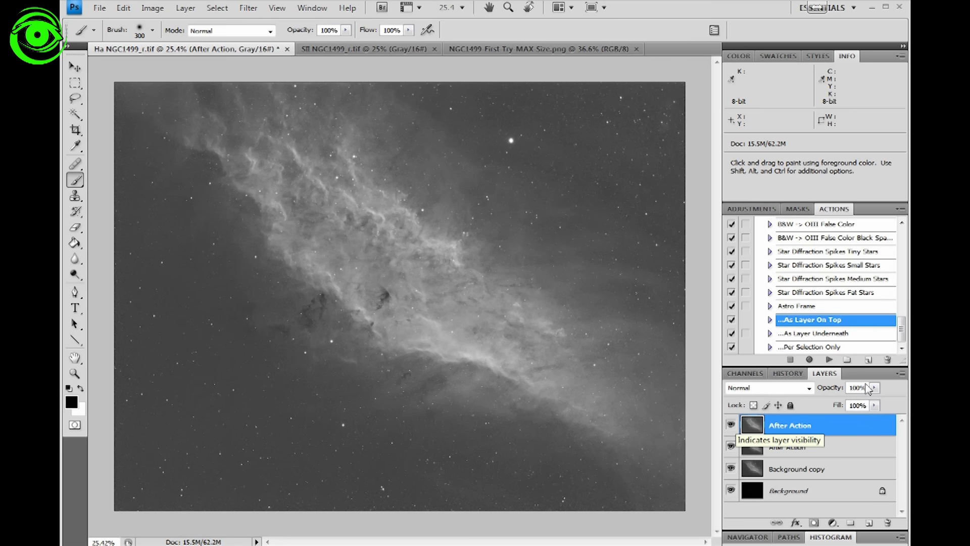
Compare the Ha image with and without the topmost After Action layer
click(731, 424)
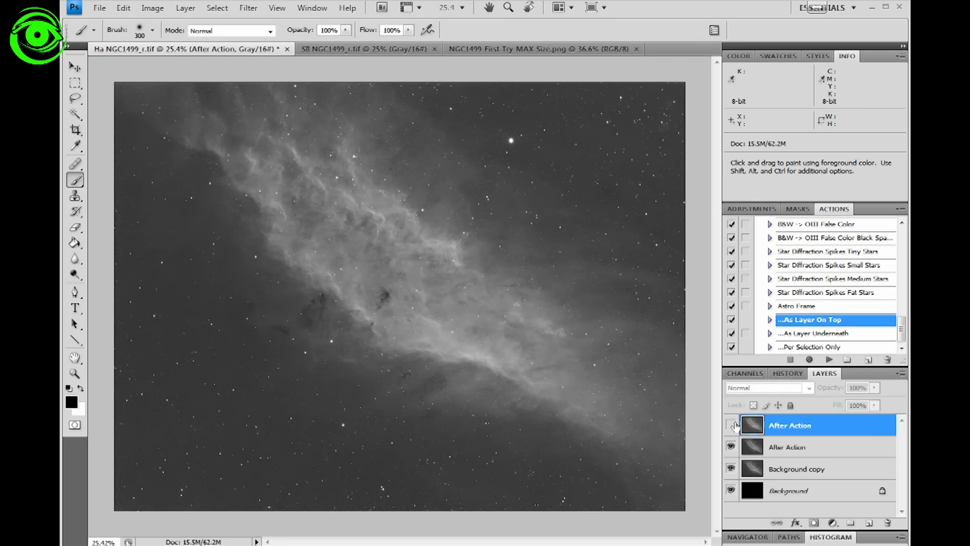
click(731, 424)
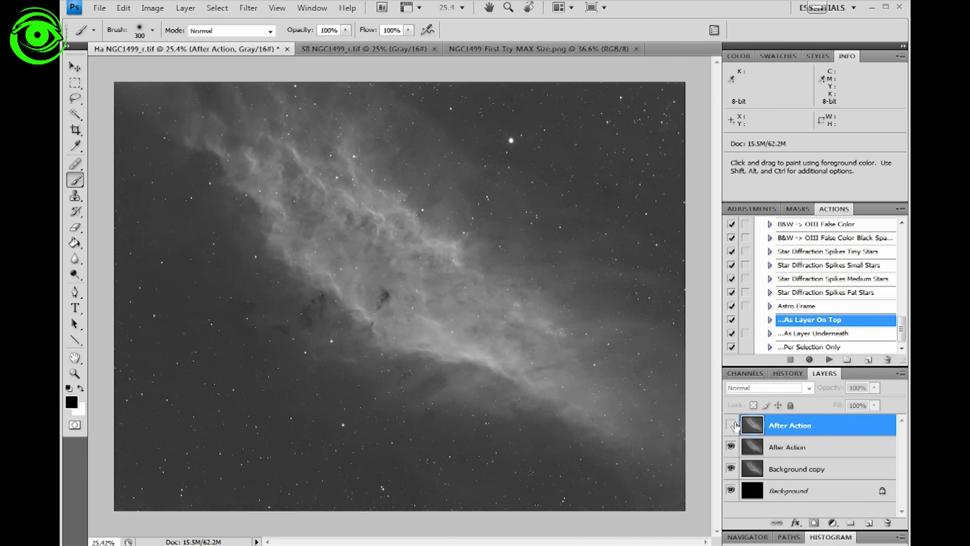
click(734, 424)
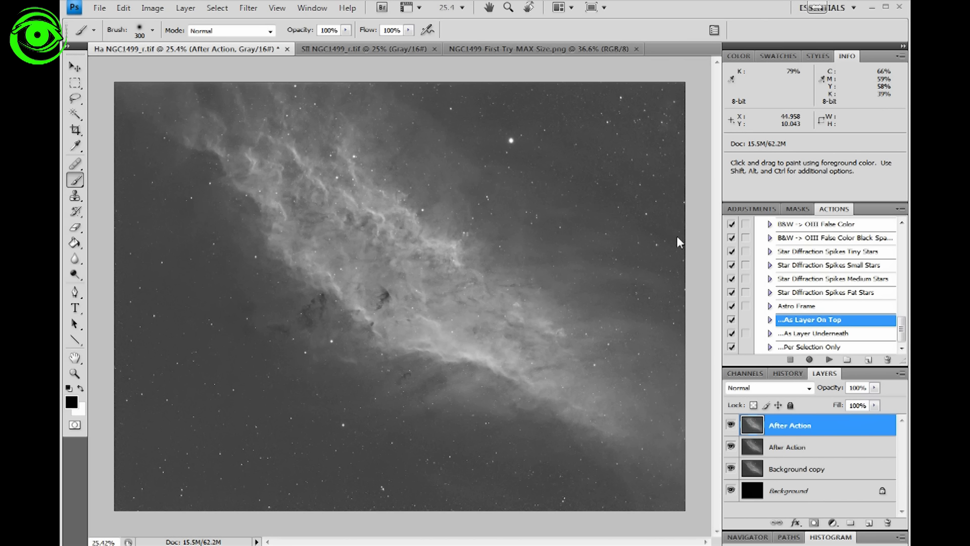
Duplicate the Background layer of the SII NGC1499_r.tif document and activate the Move tool
click(341, 51)
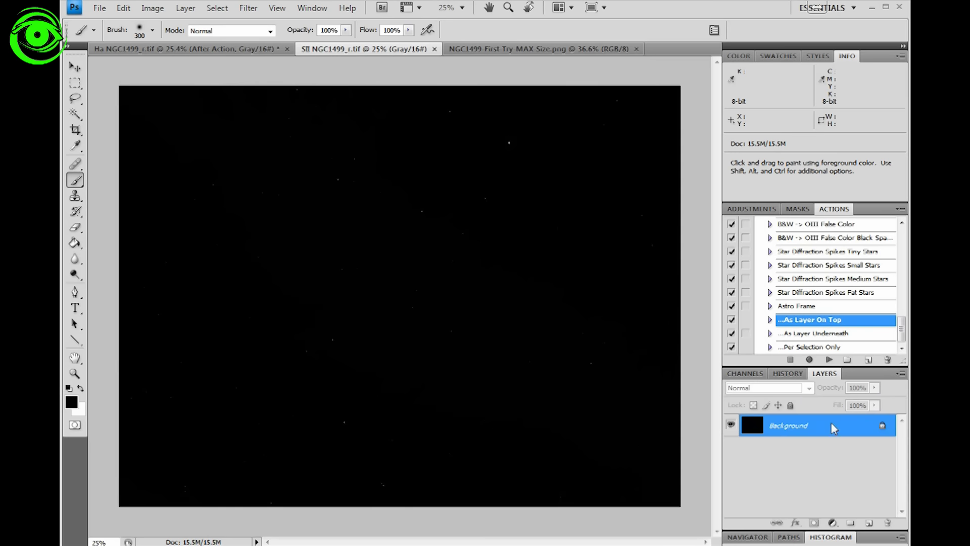
drag(802, 428, 869, 524)
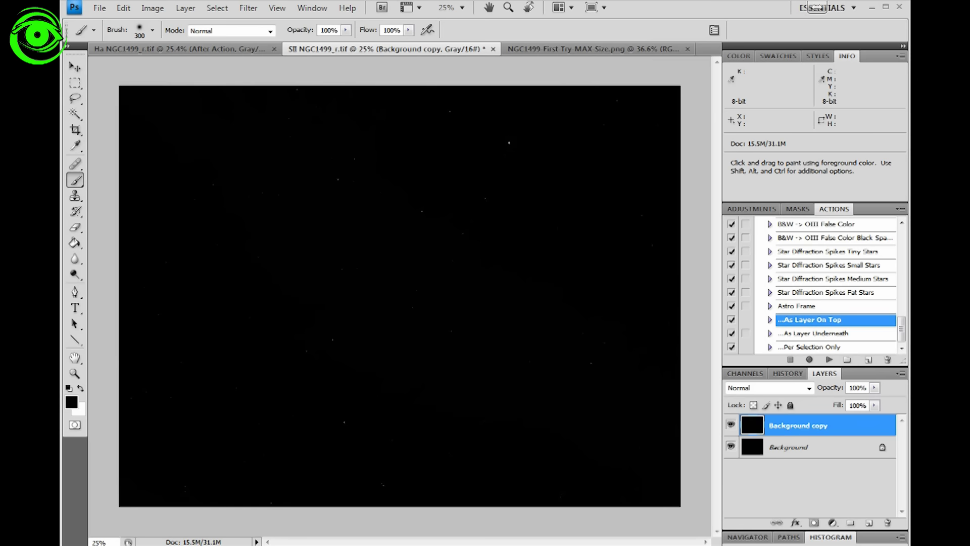
click(70, 64)
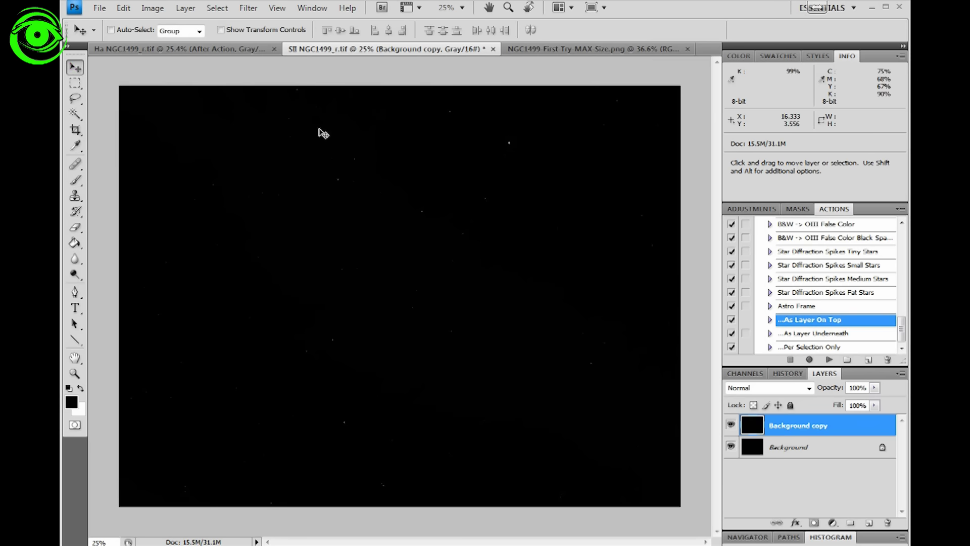
Stretch the SII Background copy with Curves, mapping input 4 to 20 and 72 to 192 and slightly lowering the white endpoint
key(ctrl+m)
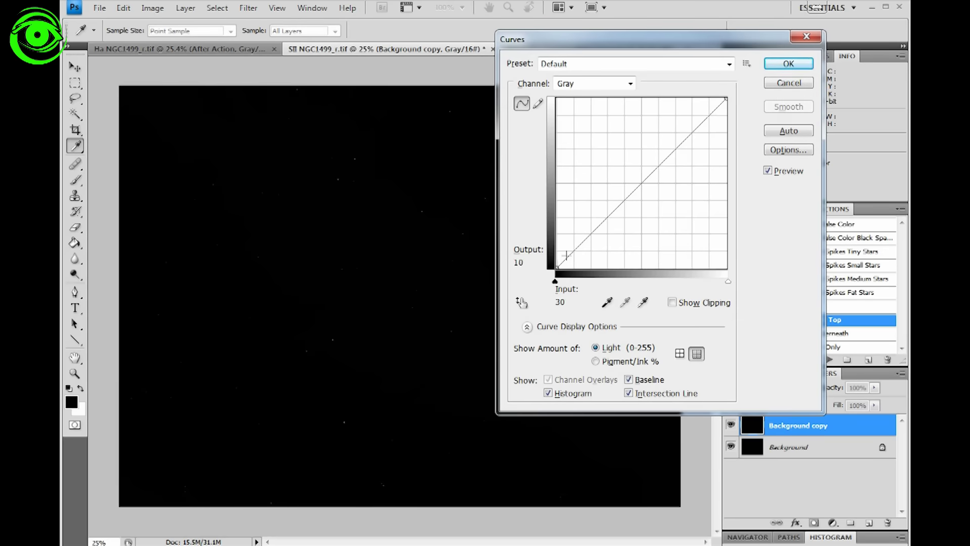
drag(567, 260, 559, 255)
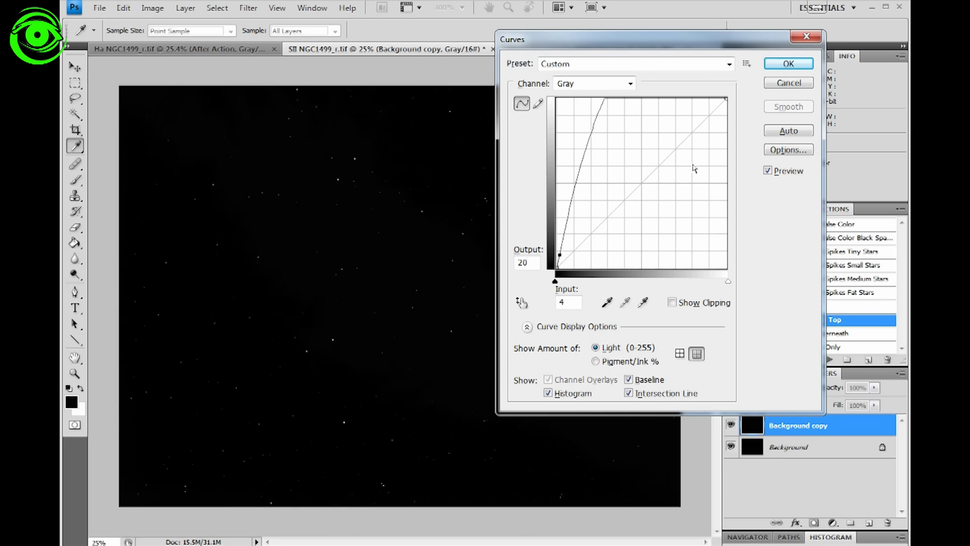
drag(687, 40, 635, 64)
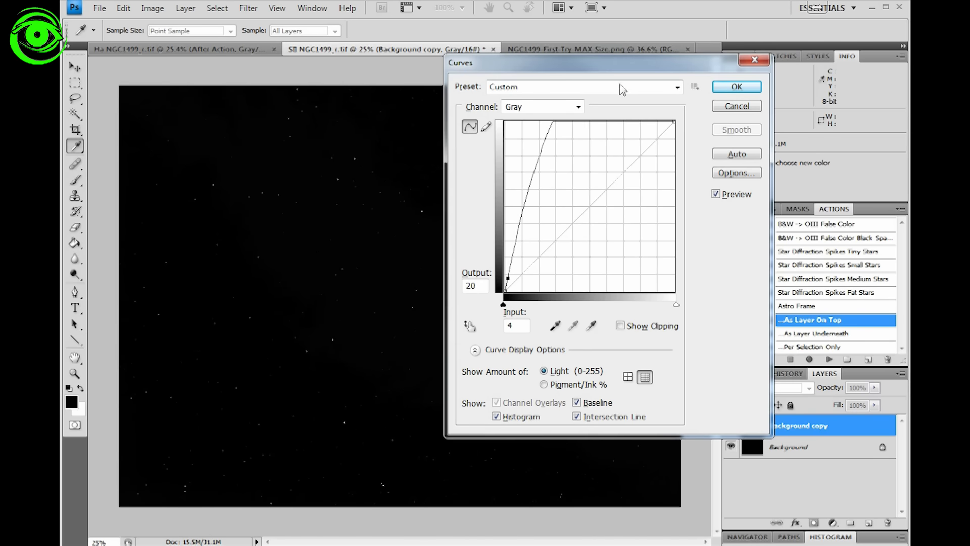
drag(541, 143, 553, 161)
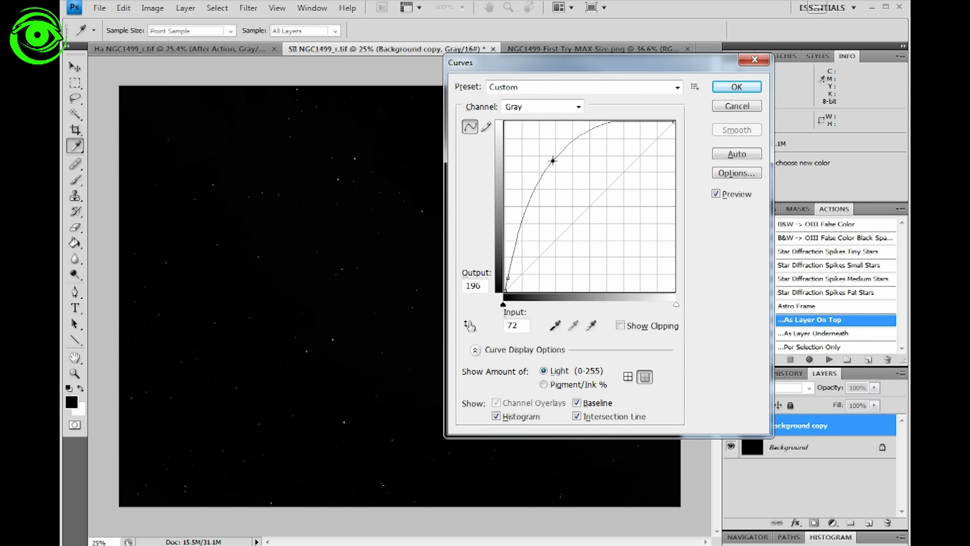
click(675, 121)
drag(674, 121, 676, 124)
drag(555, 161, 556, 163)
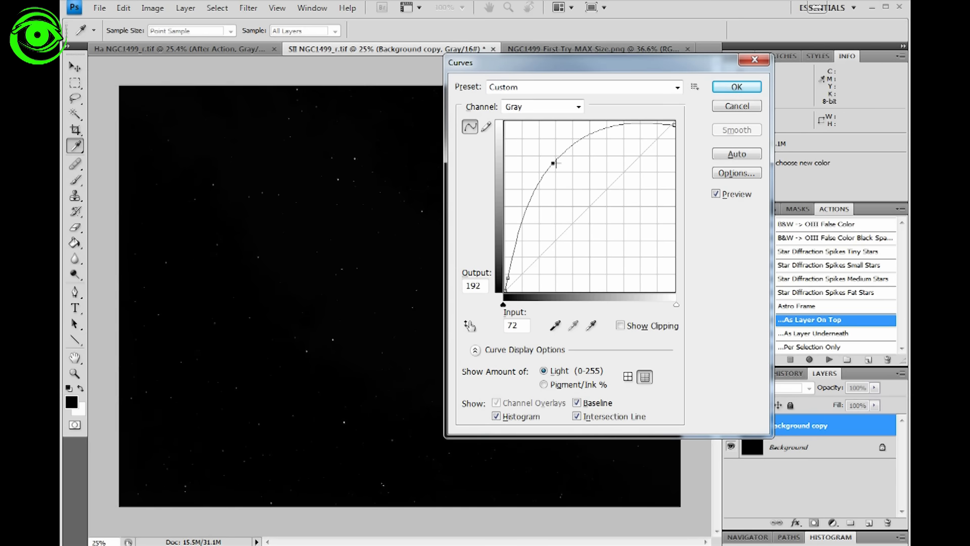
click(756, 60)
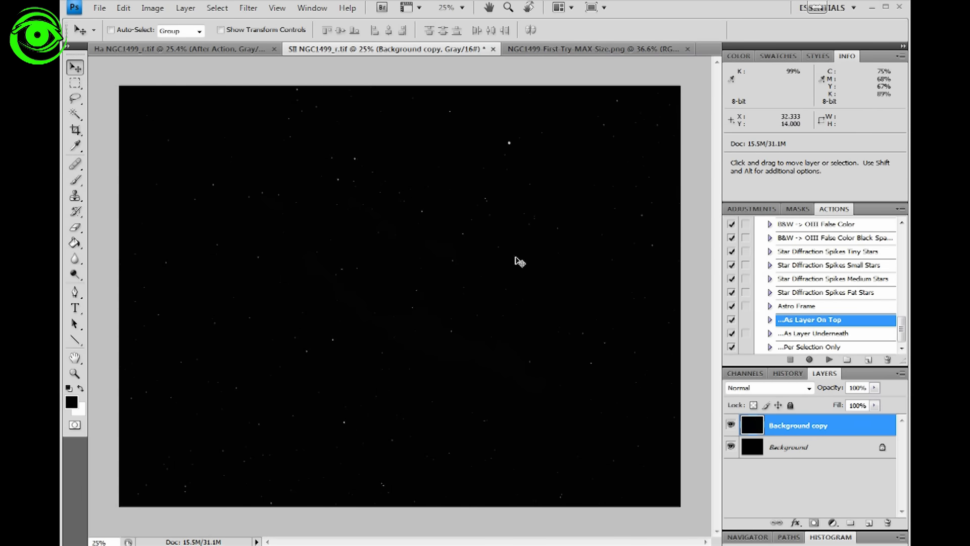
Apply a second Curves stretch to the SII Background copy, mapping input 4 to 21, 67 to 189 and 255 to 245
key(ctrl+m)
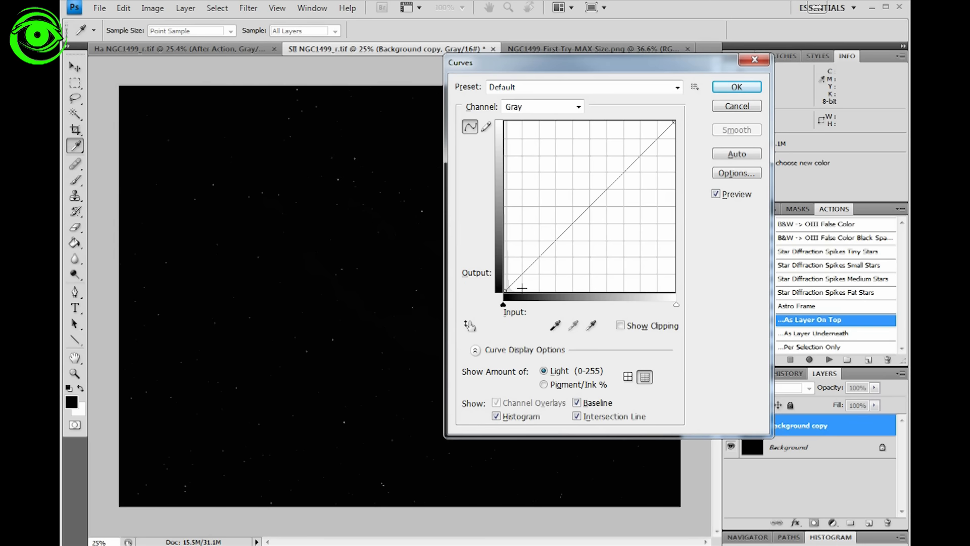
drag(514, 280, 507, 277)
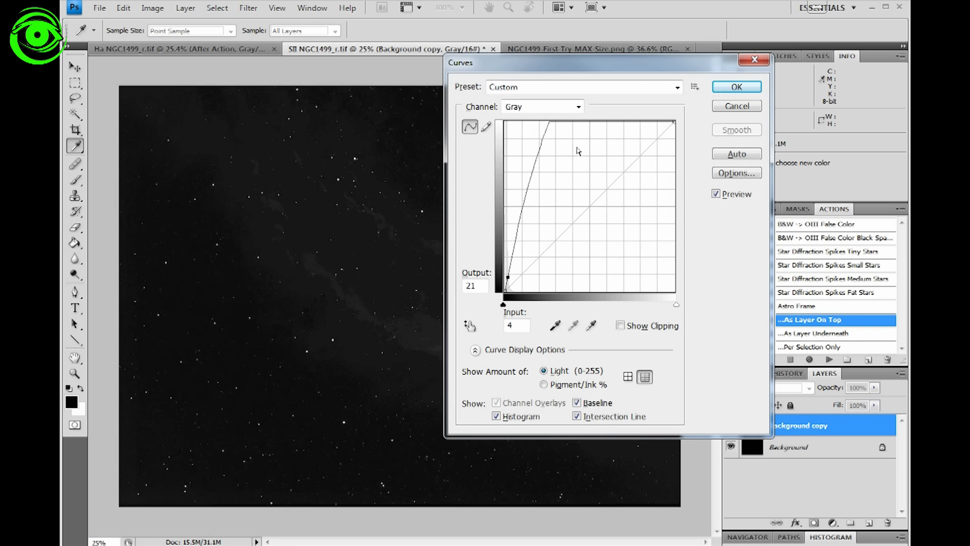
drag(539, 148, 549, 165)
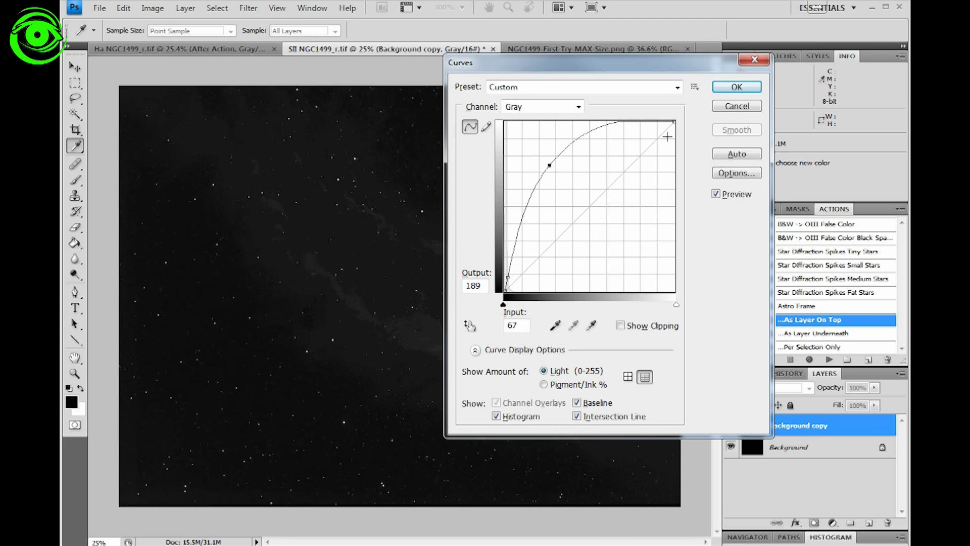
drag(672, 120, 675, 129)
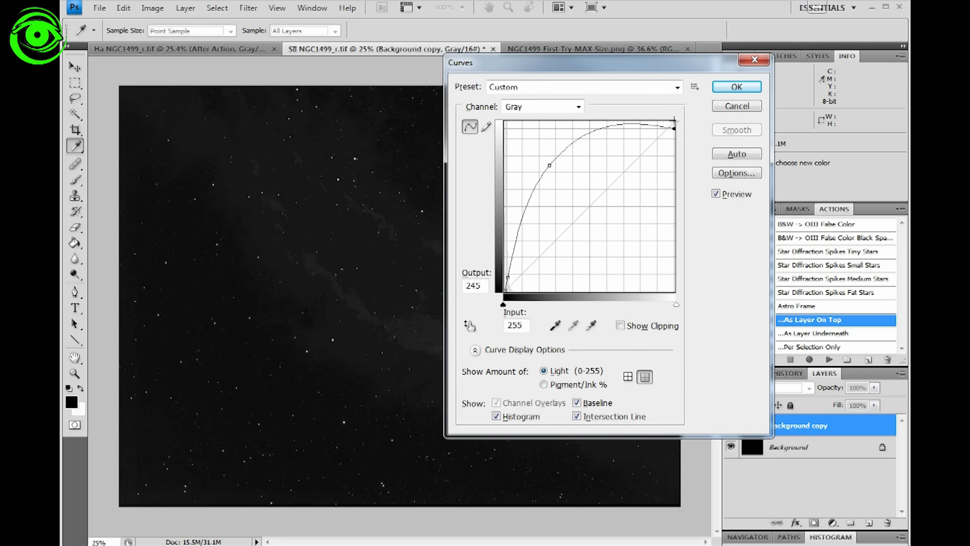
click(736, 87)
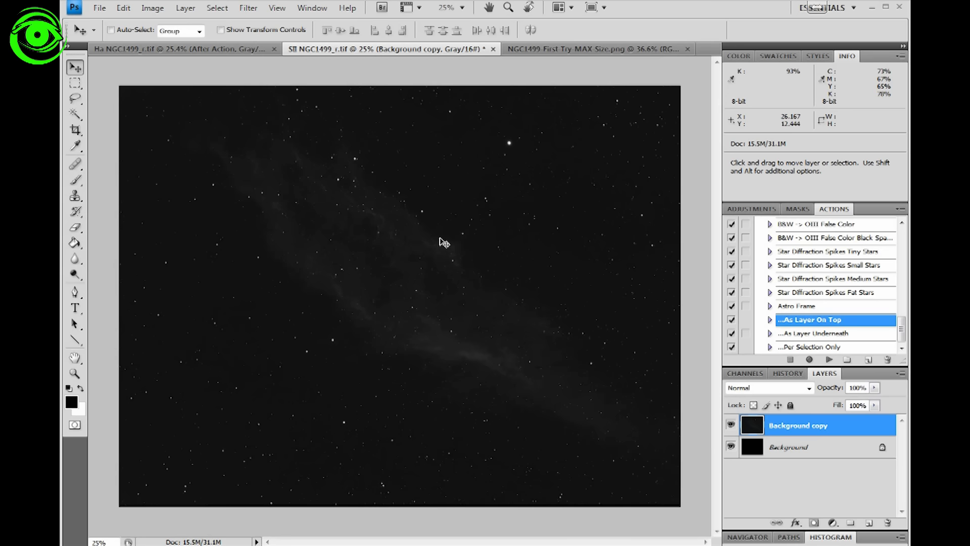
Apply a third Curves stretch to the SII Background copy, mapping input 8 to 37, 82 to 199 and 253 to 252
key(ctrl+m)
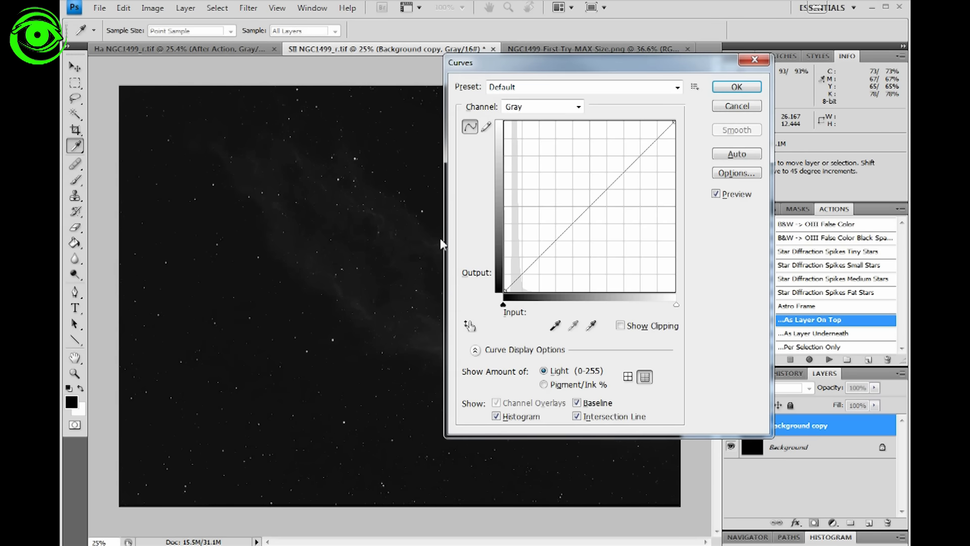
click(524, 272)
drag(524, 273, 511, 266)
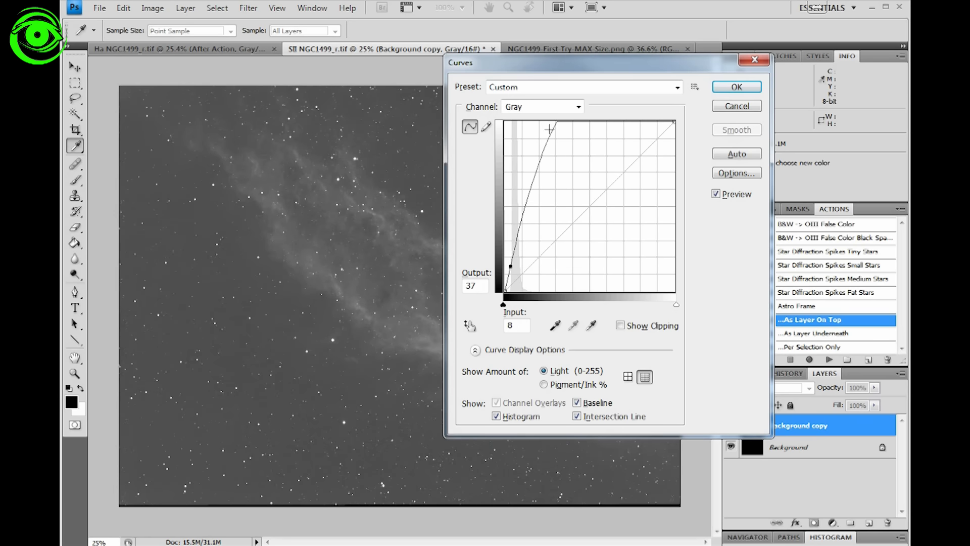
drag(549, 133, 559, 159)
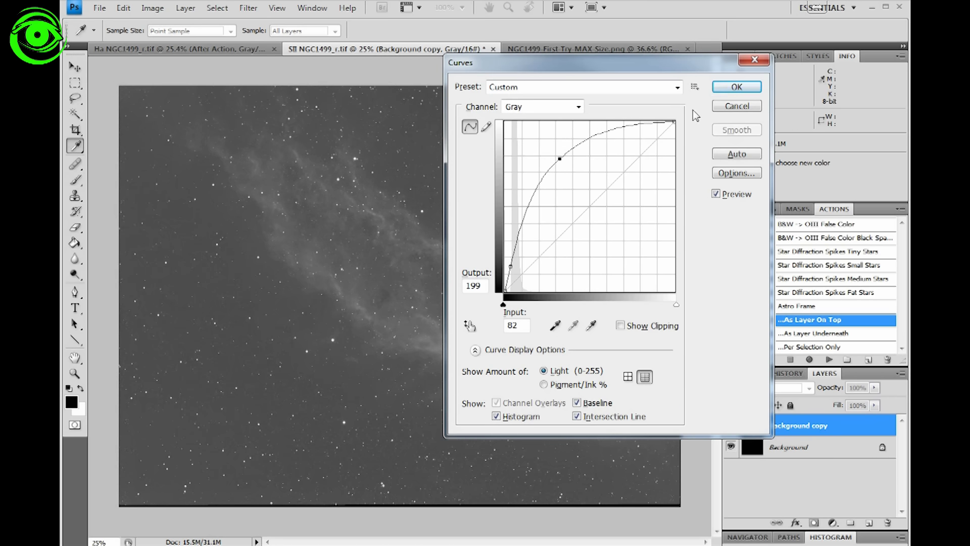
drag(675, 122, 673, 124)
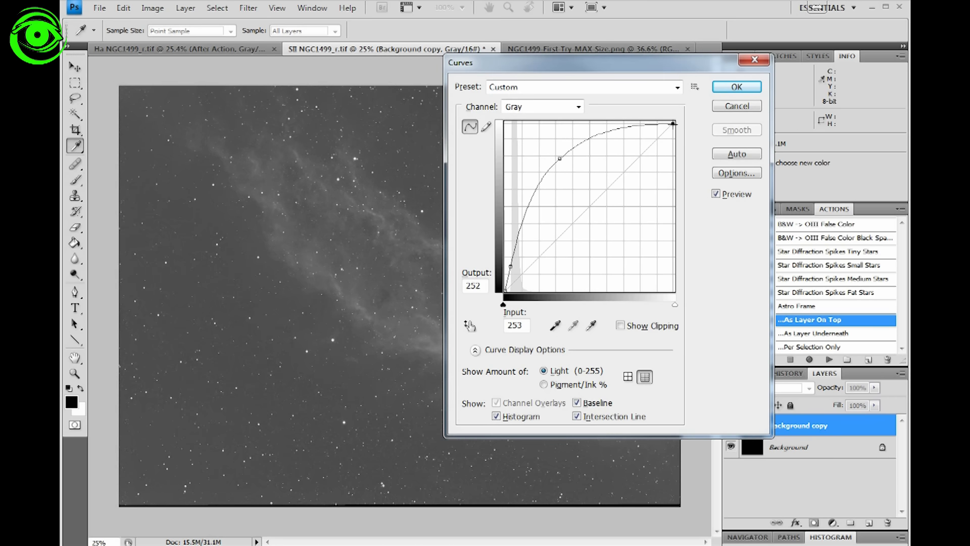
click(736, 88)
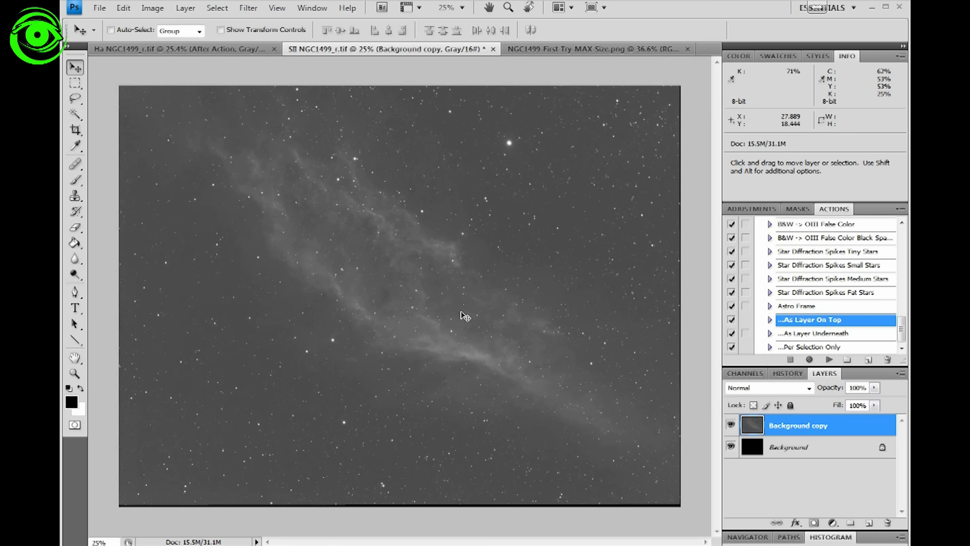
Apply a fourth Curves stretch to the SII Background copy, mapping input 24 to 42 and 255 to 253
key(ctrl+m)
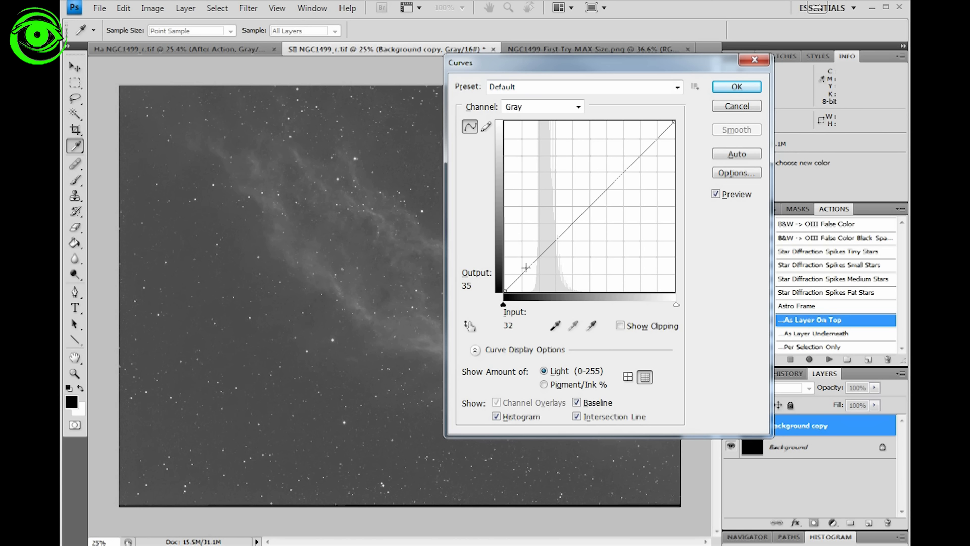
drag(526, 267, 521, 263)
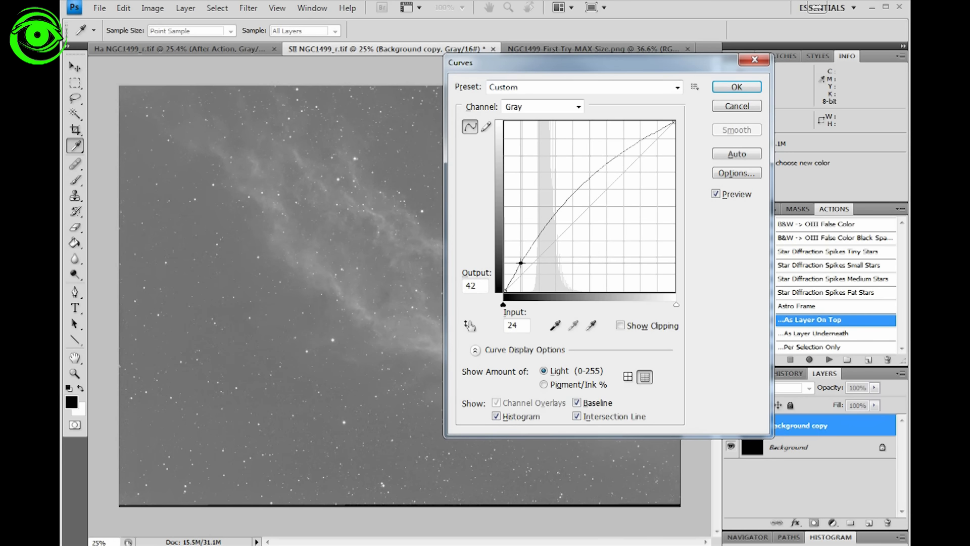
click(671, 121)
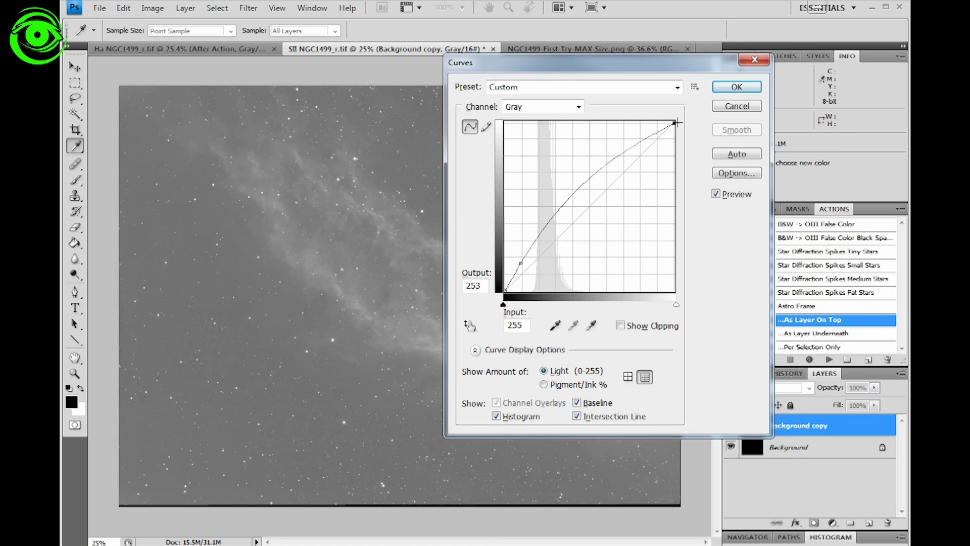
click(737, 87)
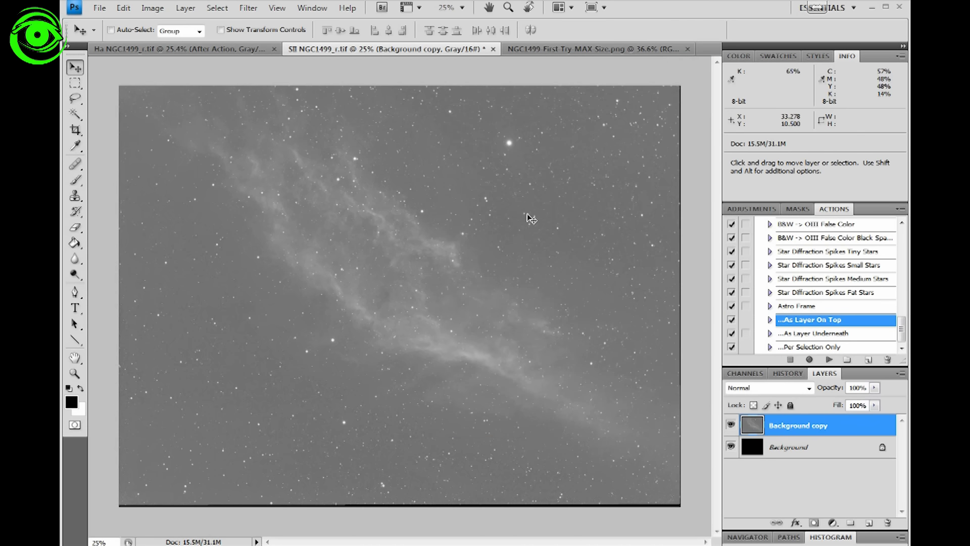
key(ctrl+m)
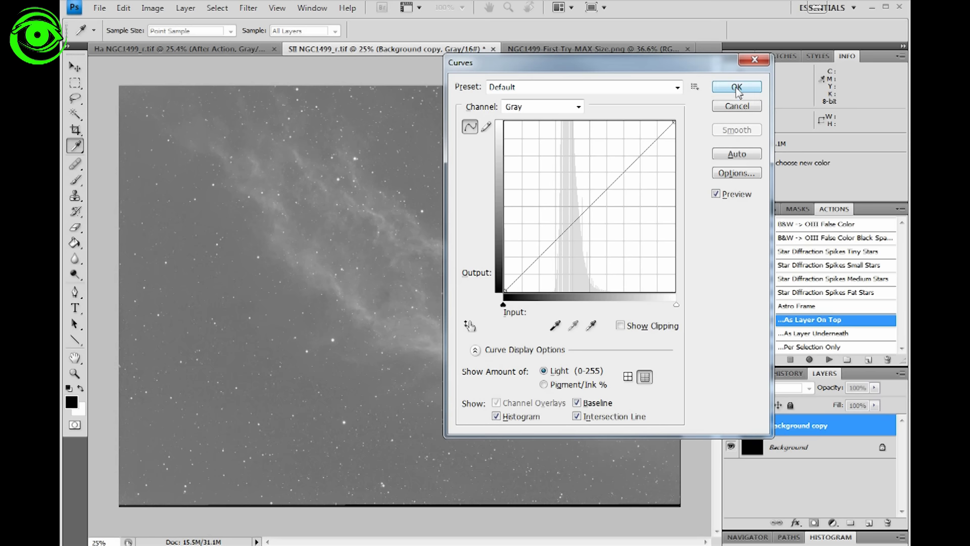
click(727, 105)
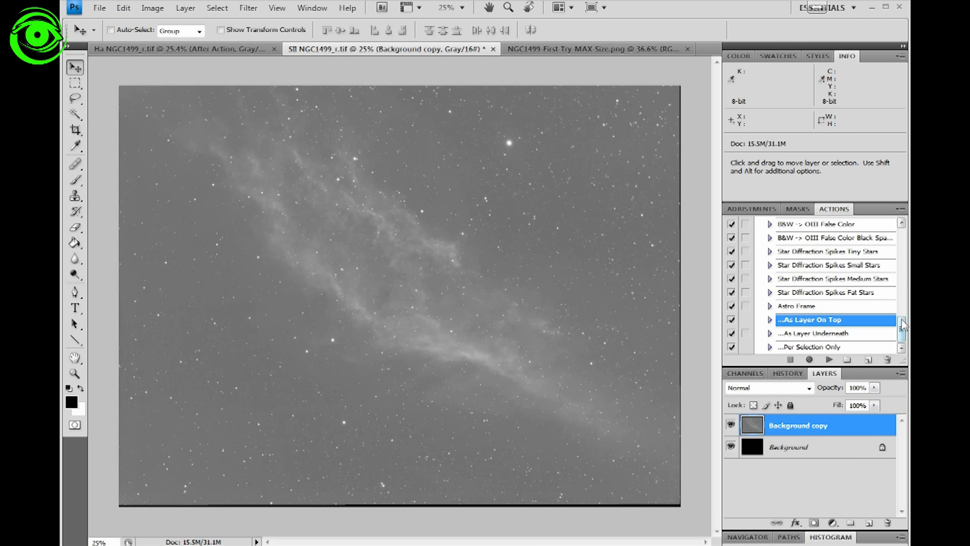
Run the Local Contrast Enhancement action on the SII Background copy and finish it with the As Layer On Top action
drag(902, 325, 903, 309)
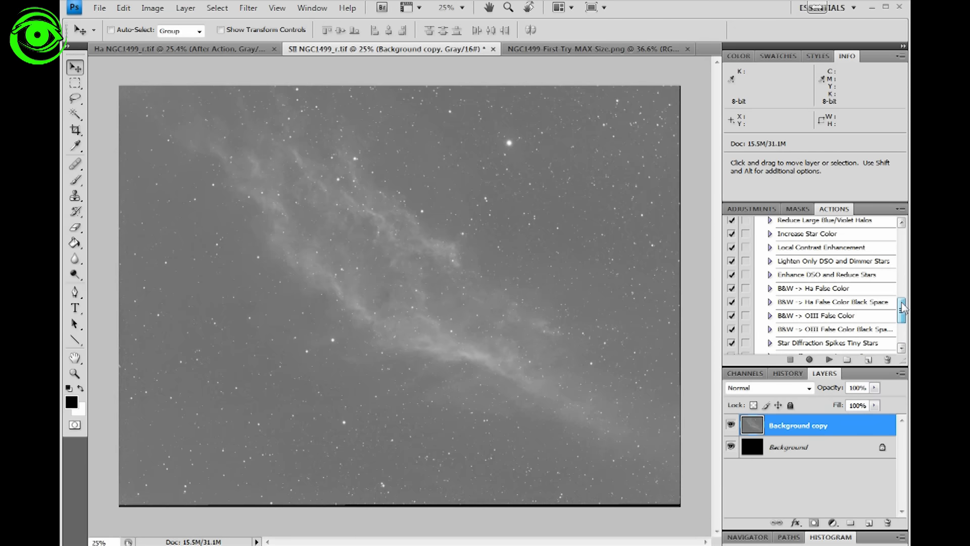
click(824, 248)
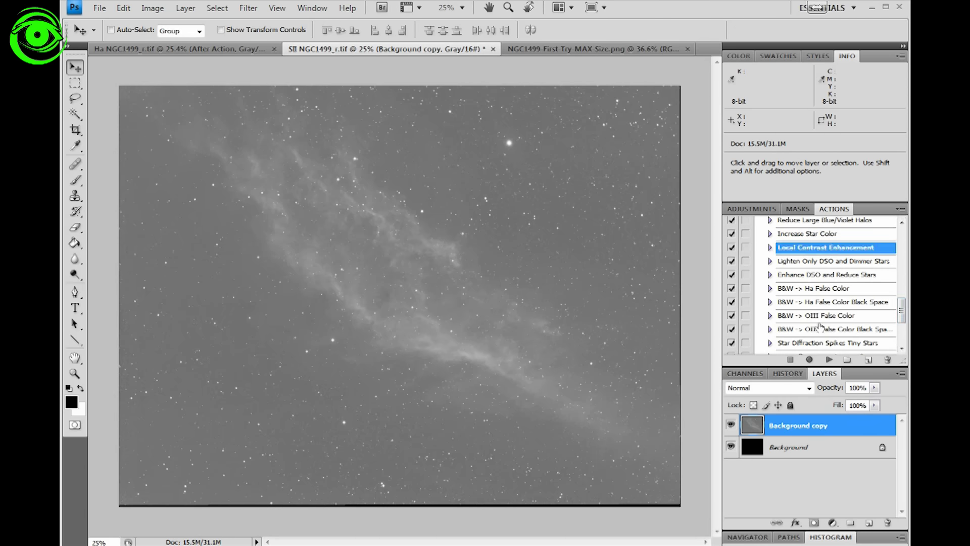
click(827, 359)
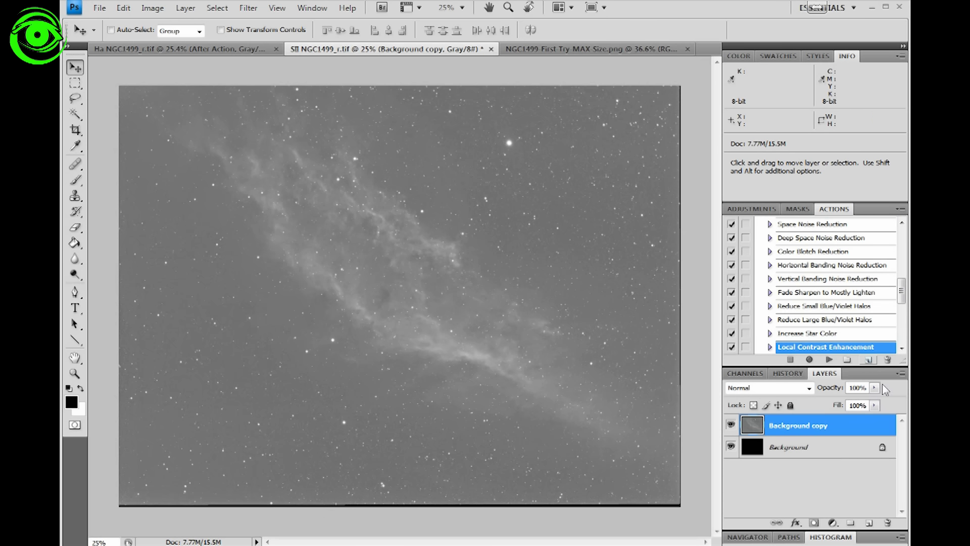
scroll(902, 350, down, 9)
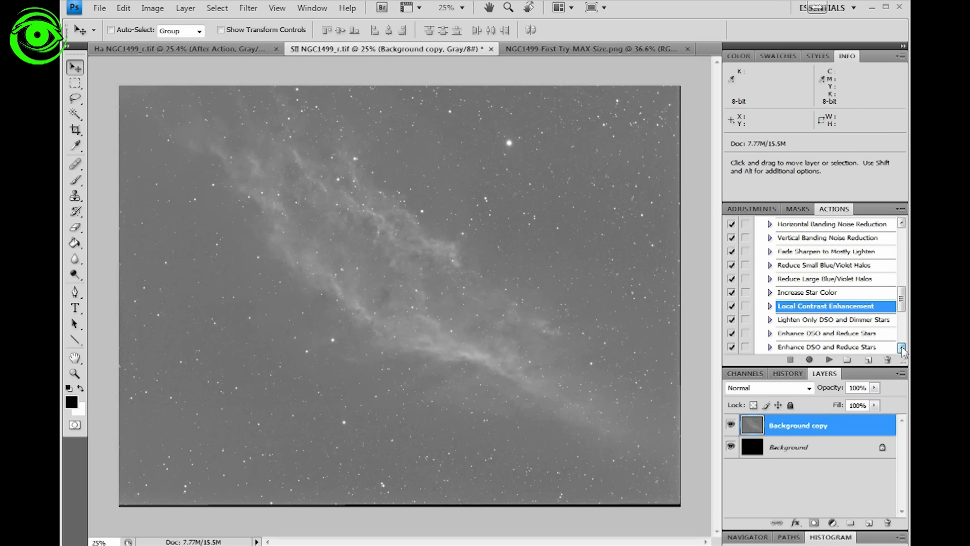
scroll(901, 349, down, 1)
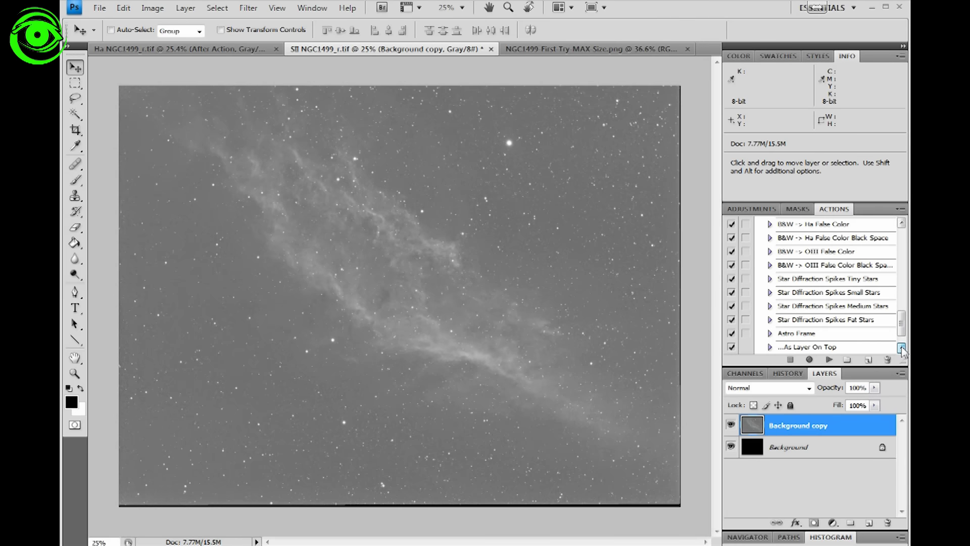
click(829, 348)
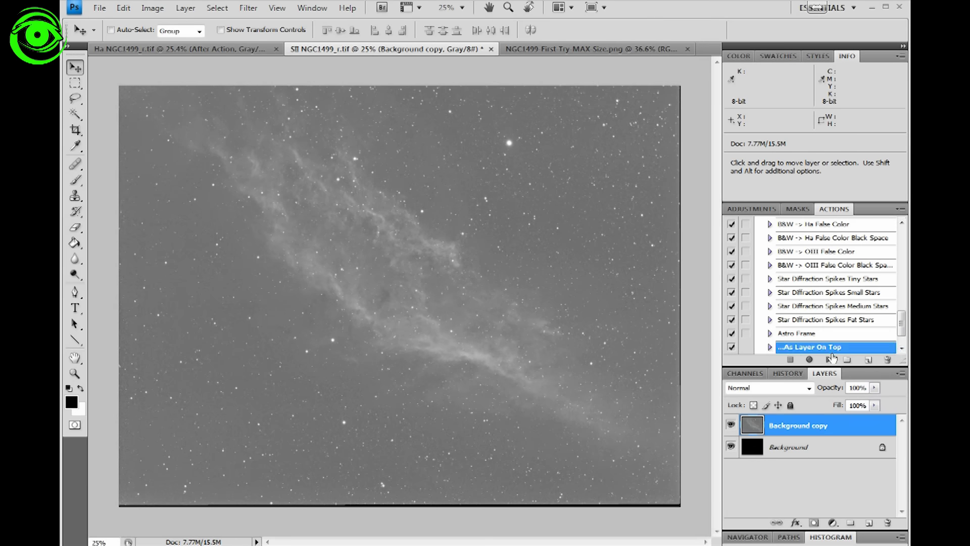
click(829, 360)
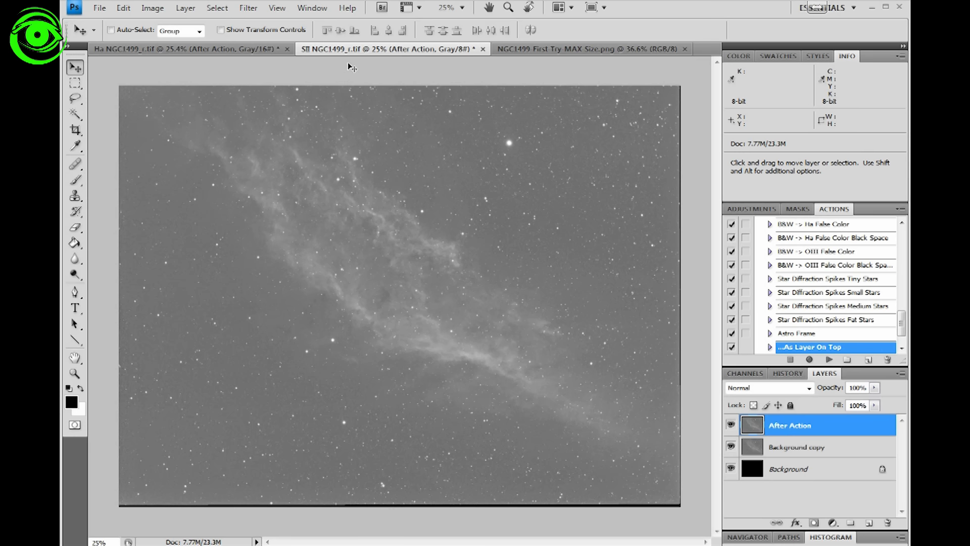
Convert the SII document back to 16 Bits/Channel
click(152, 8)
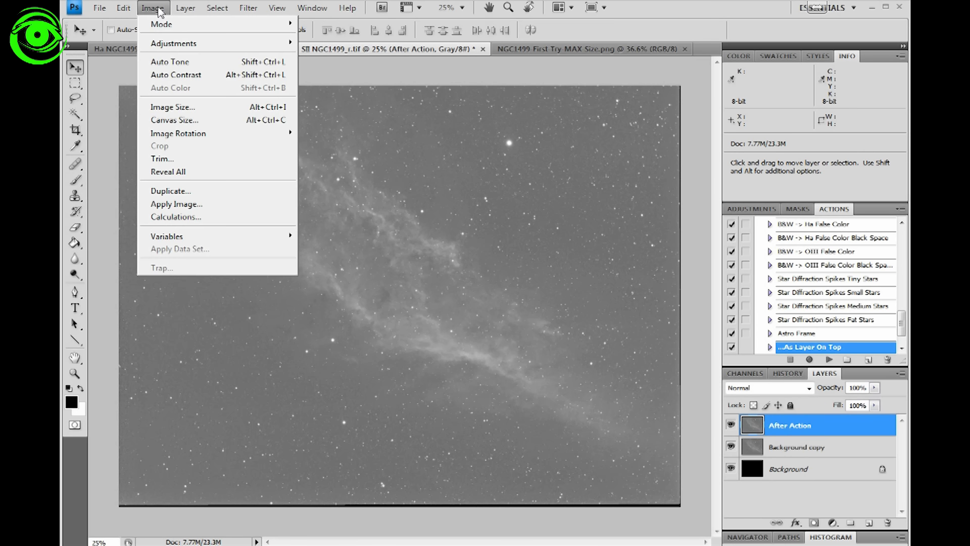
mouse_move(233, 24)
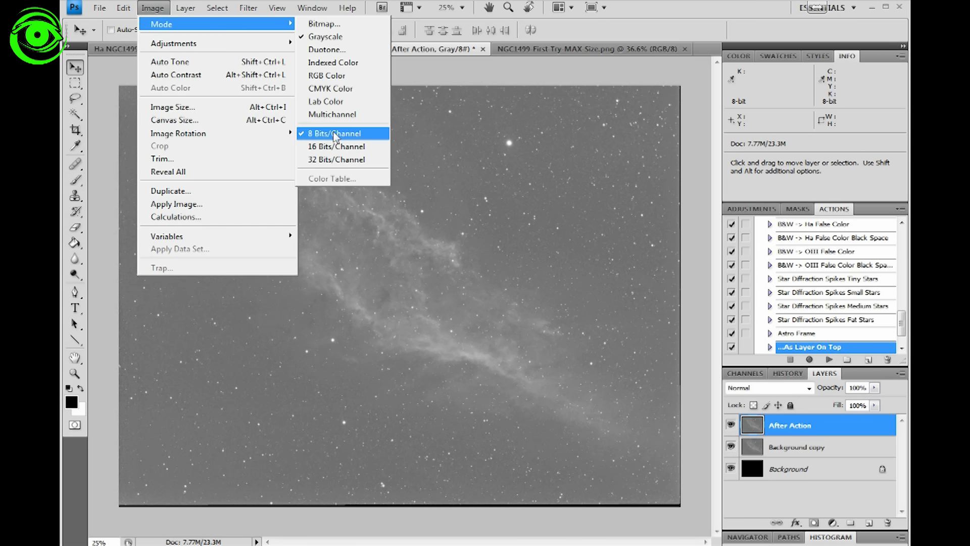
click(369, 147)
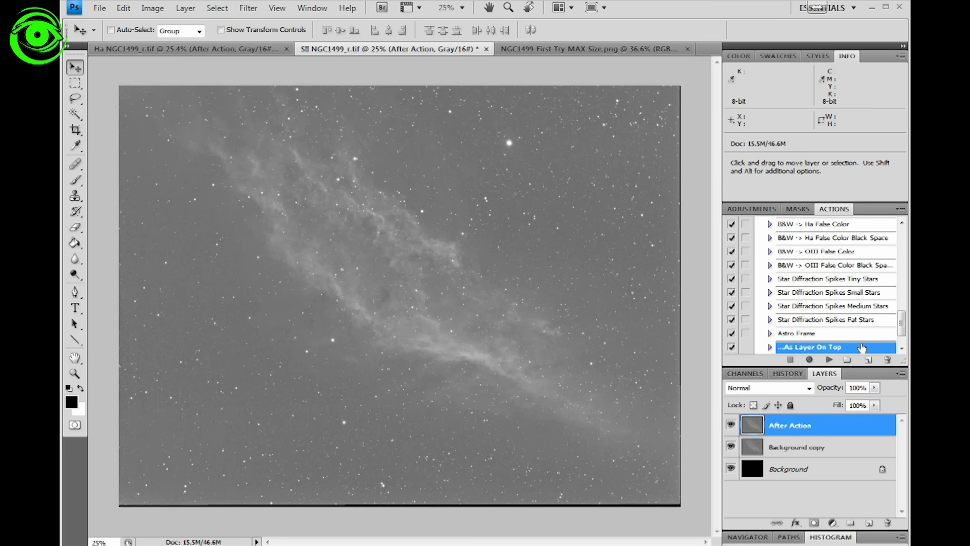
drag(901, 323, 901, 309)
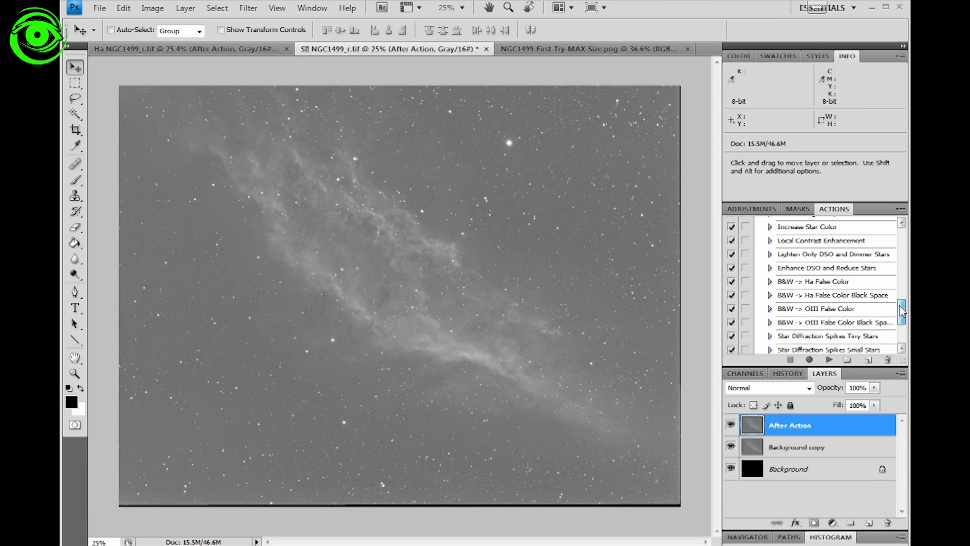
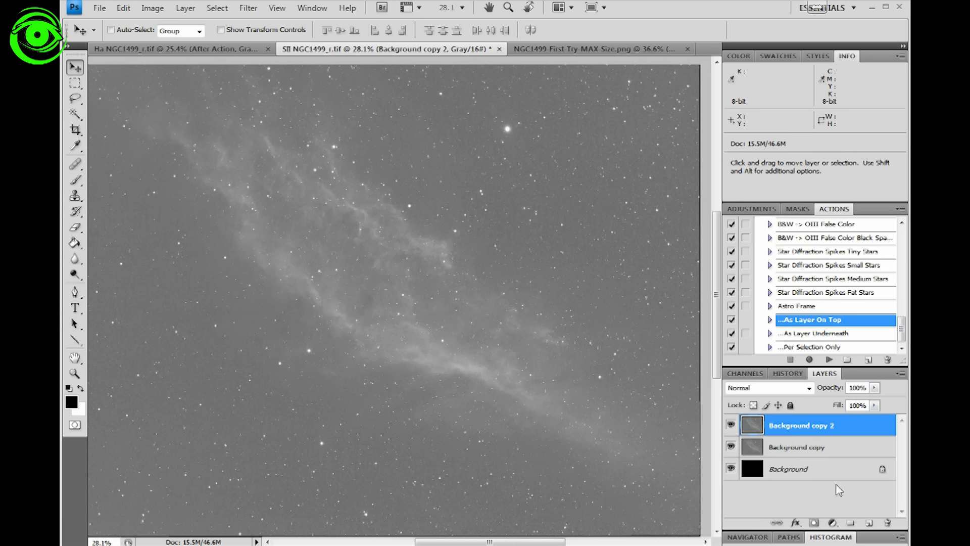
Duplicate the Background copy 2 layer and apply a High Pass filter with a 19.5 pixel radius to the duplicate
drag(800, 435, 861, 526)
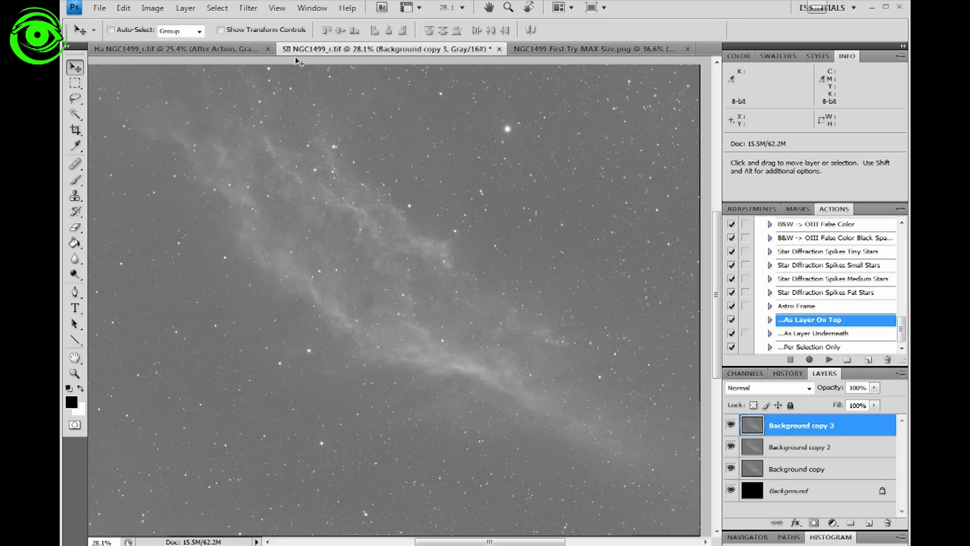
click(238, 9)
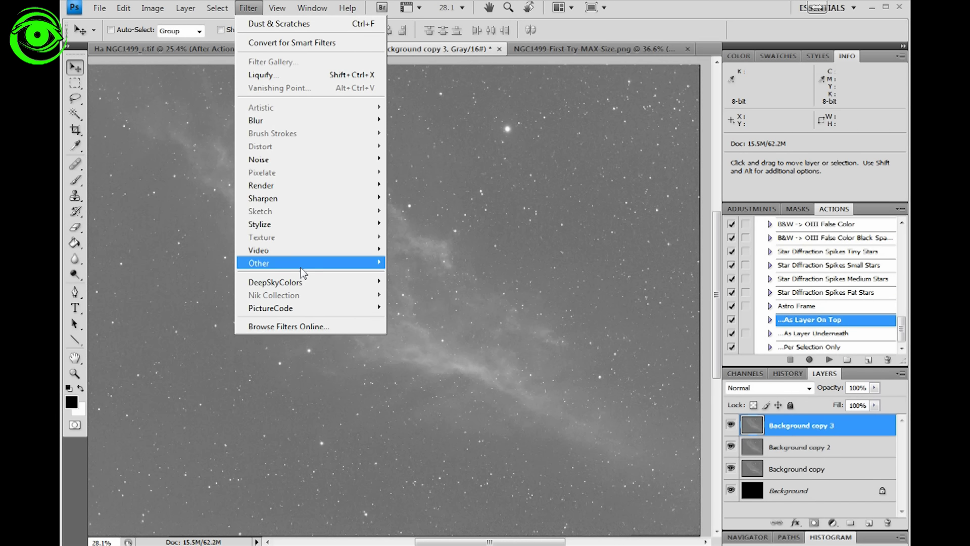
mouse_move(376, 263)
click(415, 275)
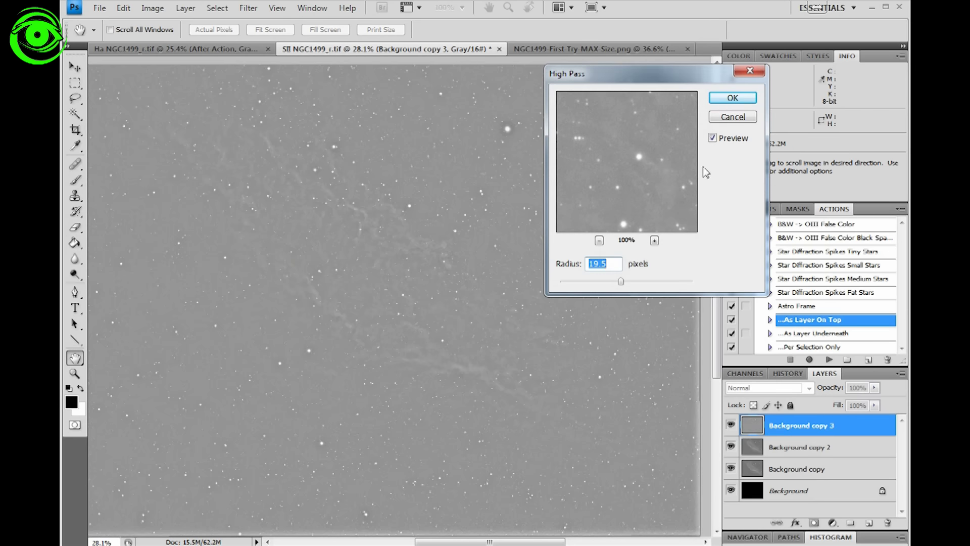
click(724, 101)
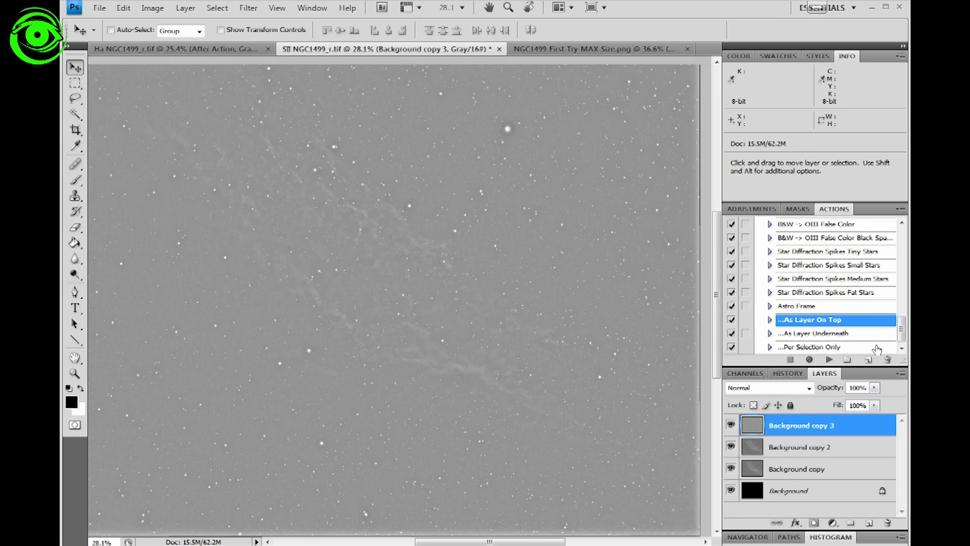
Set the High Pass layer's blending mode to Soft Light and add a layer mask that hides all
click(809, 389)
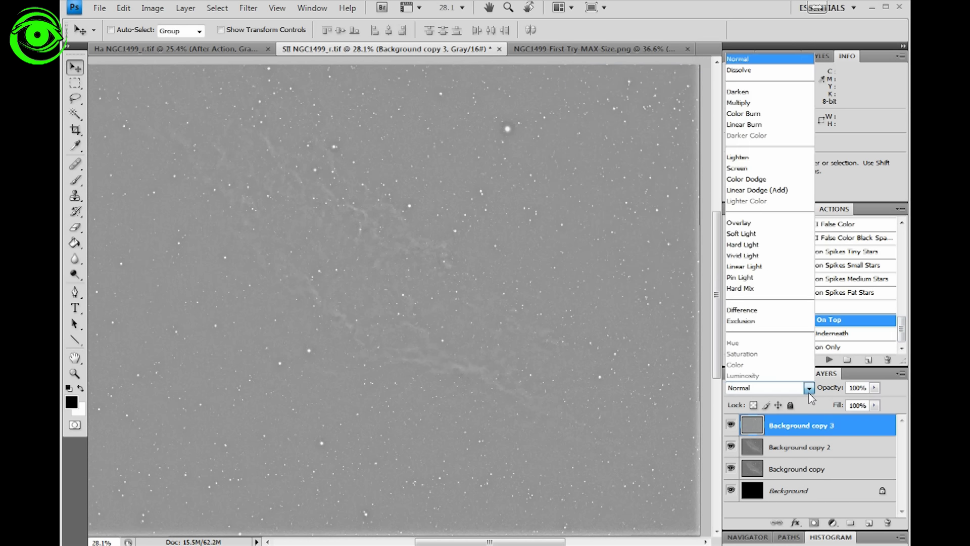
click(745, 237)
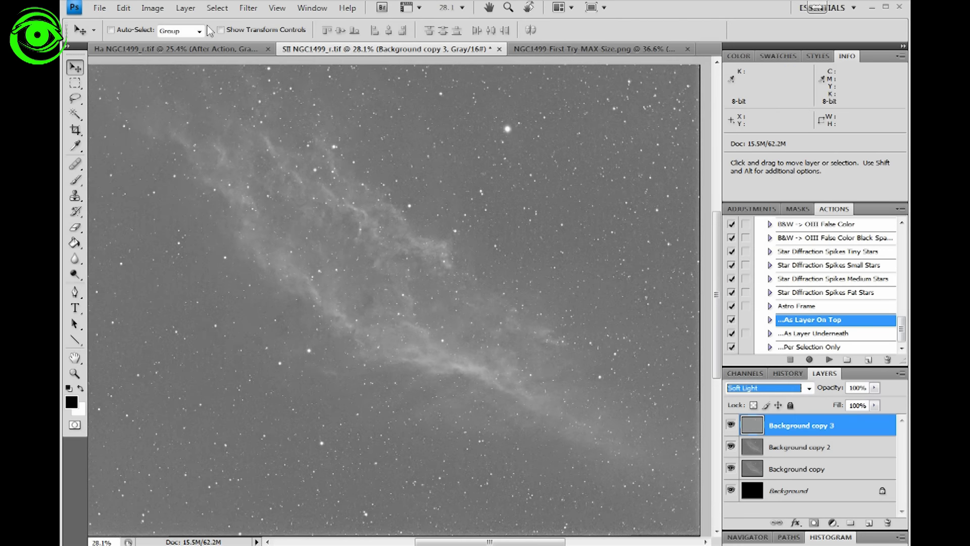
click(185, 8)
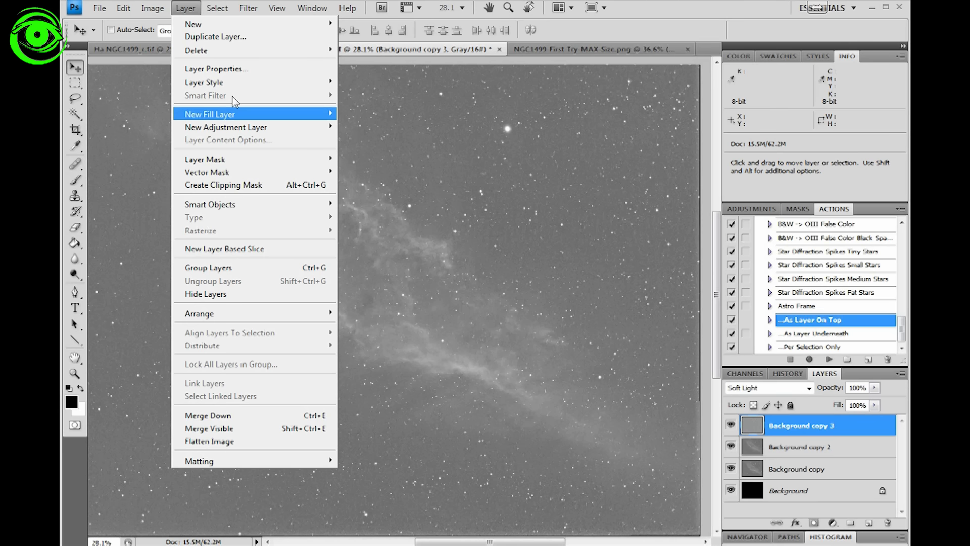
mouse_move(291, 159)
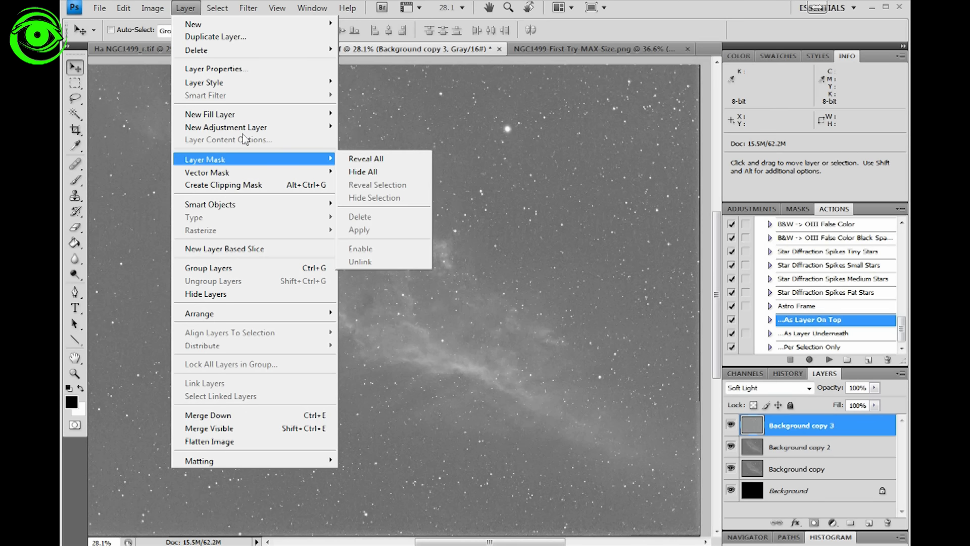
click(364, 172)
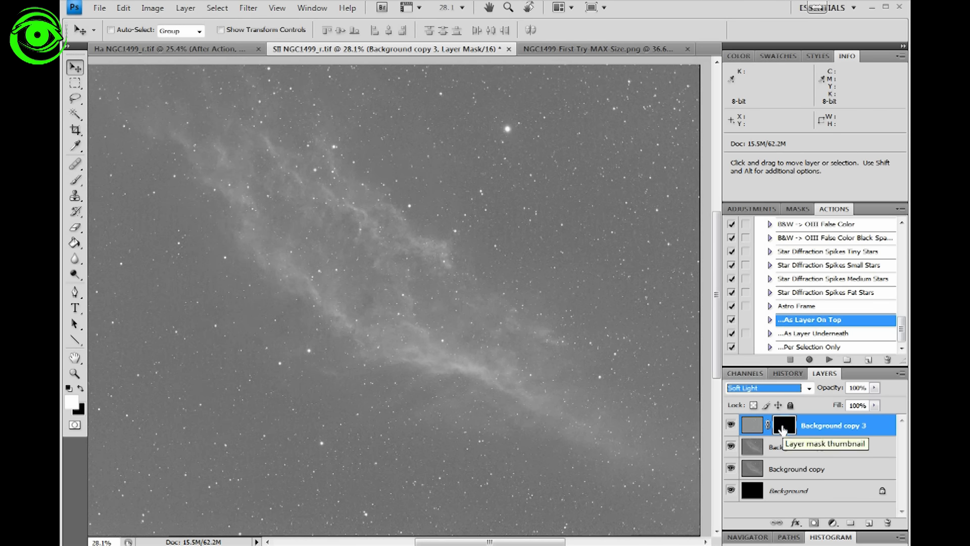
Paint white on the layer mask along the nebula with a 300 pixel brush to reveal the sharpening there
click(82, 184)
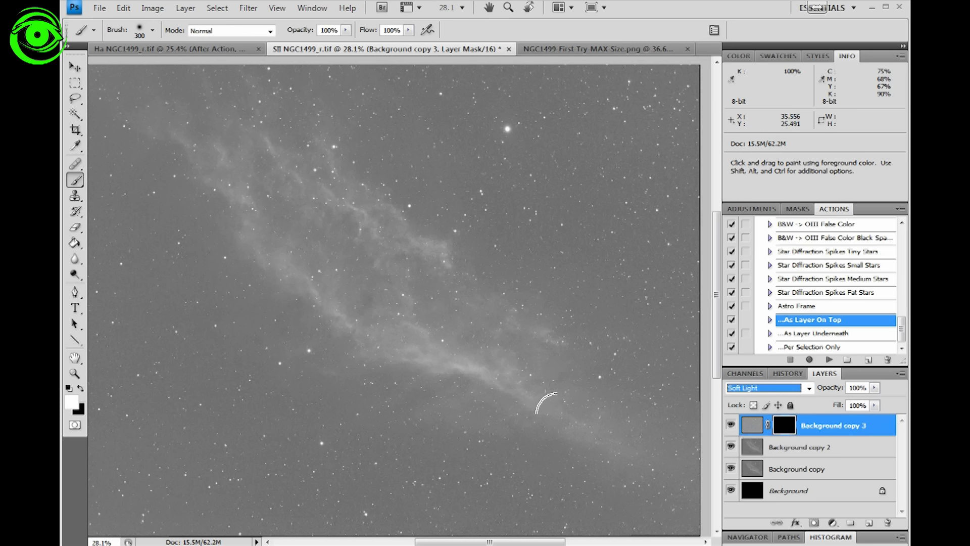
click(577, 409)
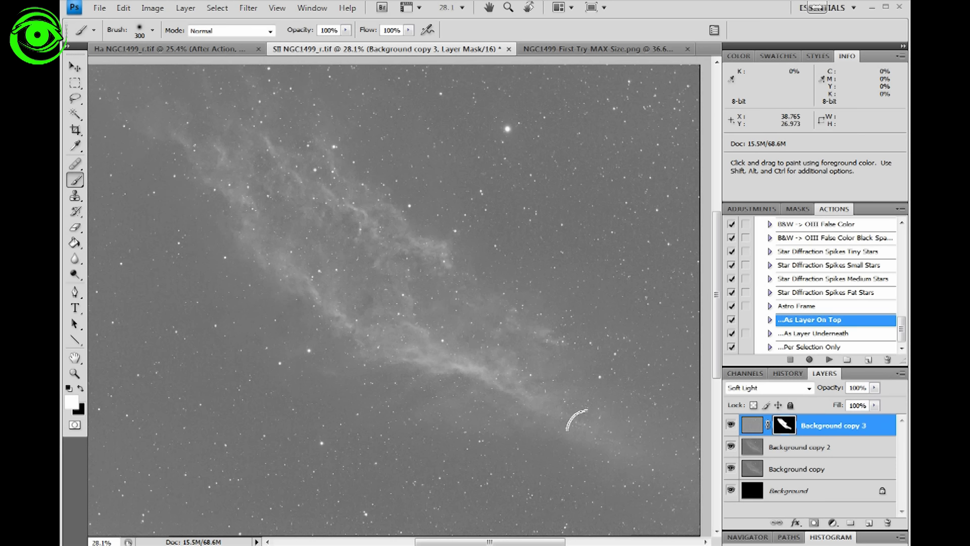
drag(195, 120, 189, 133)
Soften the painted layer mask with a Gaussian Blur of 100.2 pixels
click(248, 9)
mouse_move(283, 120)
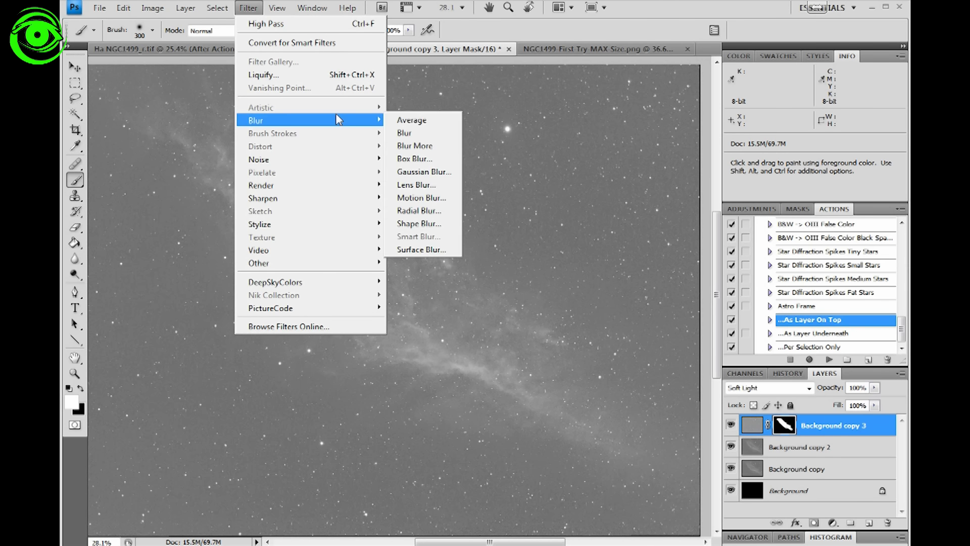
click(415, 172)
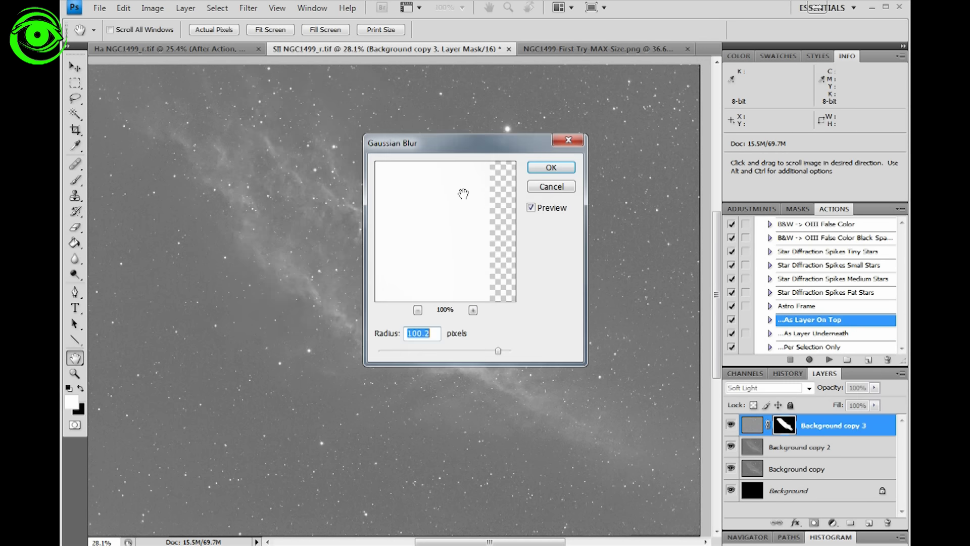
click(417, 310)
click(417, 310)
click(417, 310)
click(417, 310)
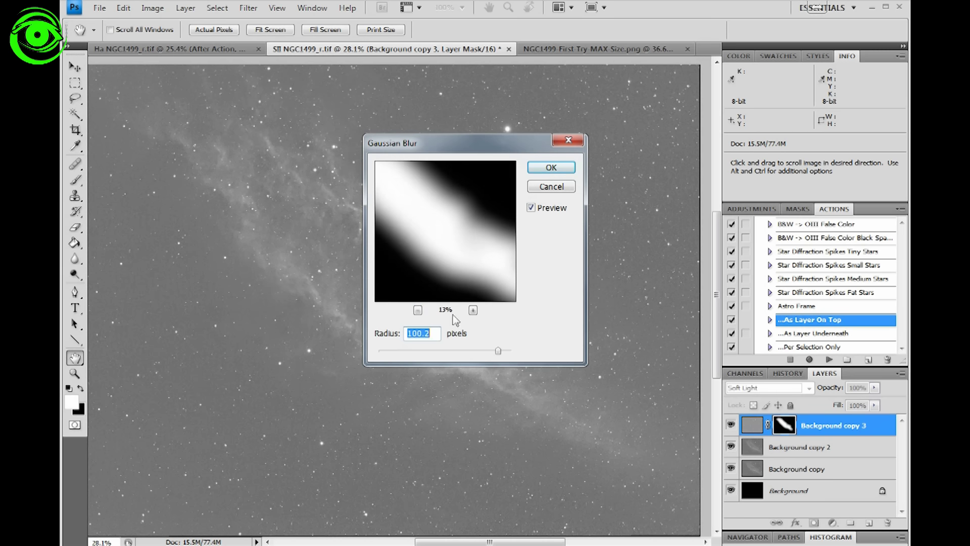
click(418, 310)
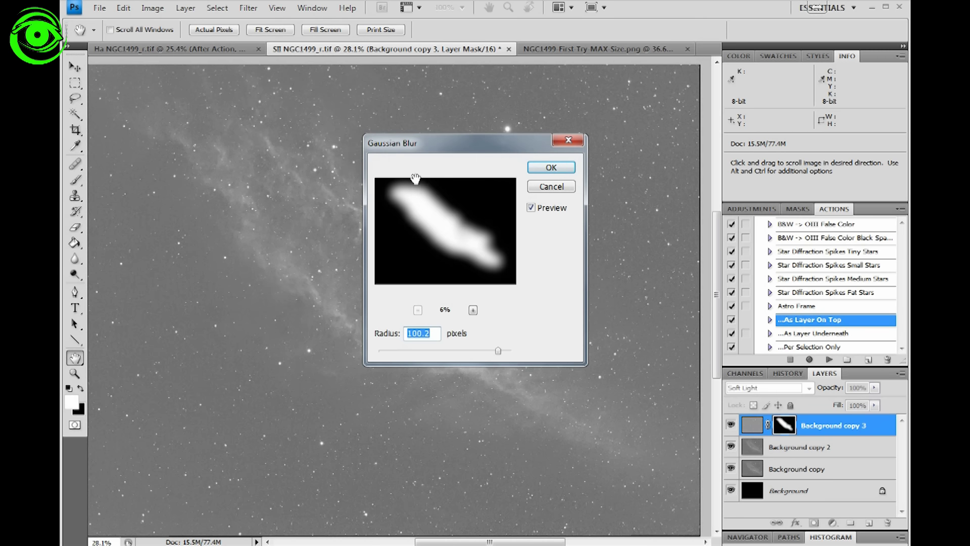
drag(497, 146, 603, 81)
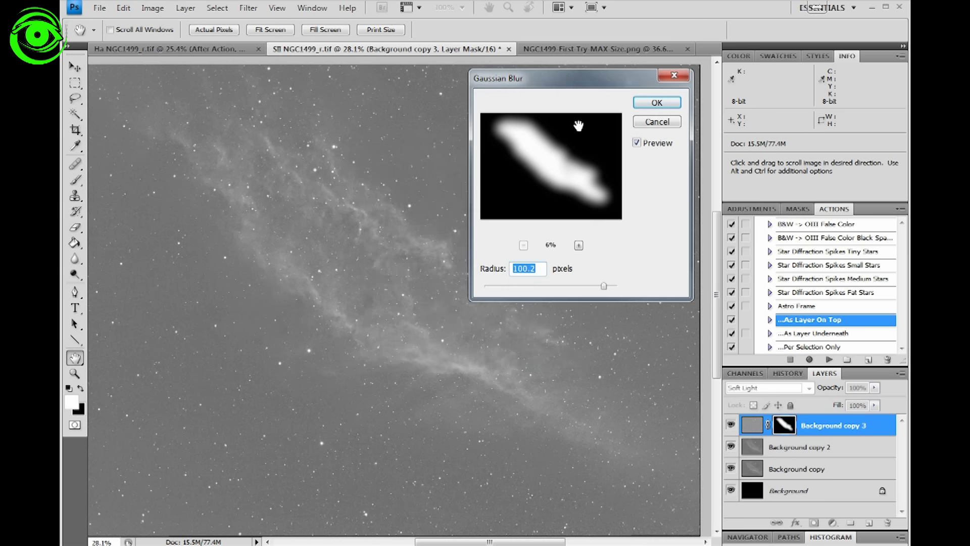
click(656, 103)
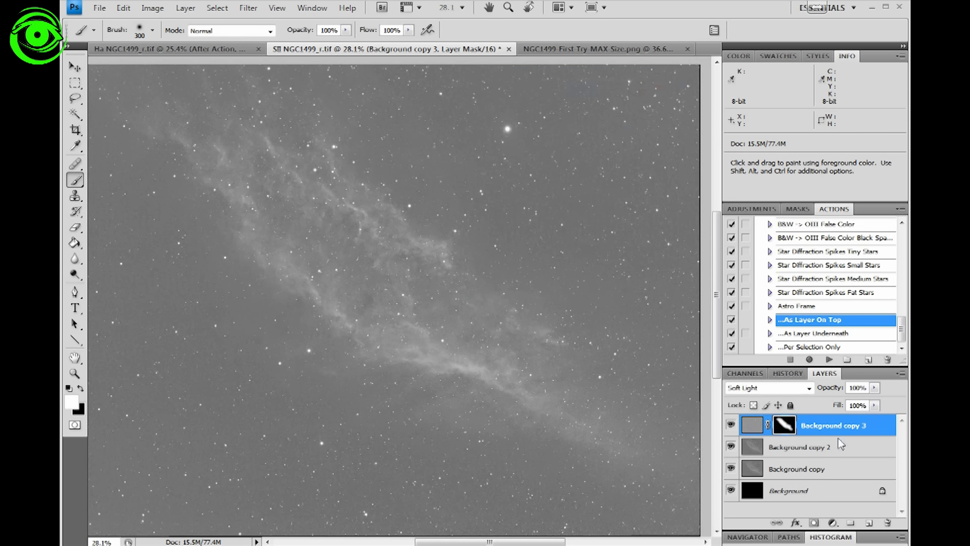
Merge the masked High Pass layer down into Background copy 2 and toggle the merged layer's visibility to check the effect
right_click(826, 423)
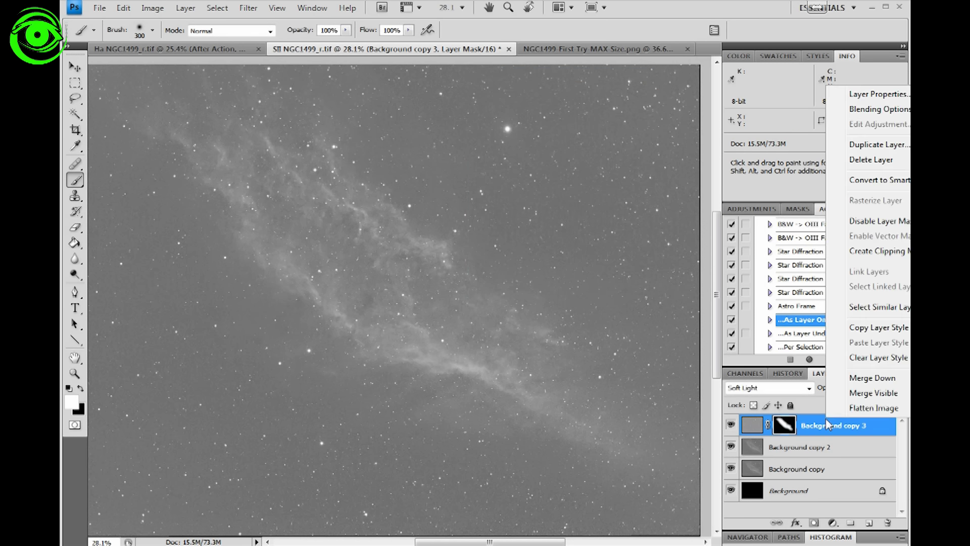
click(872, 377)
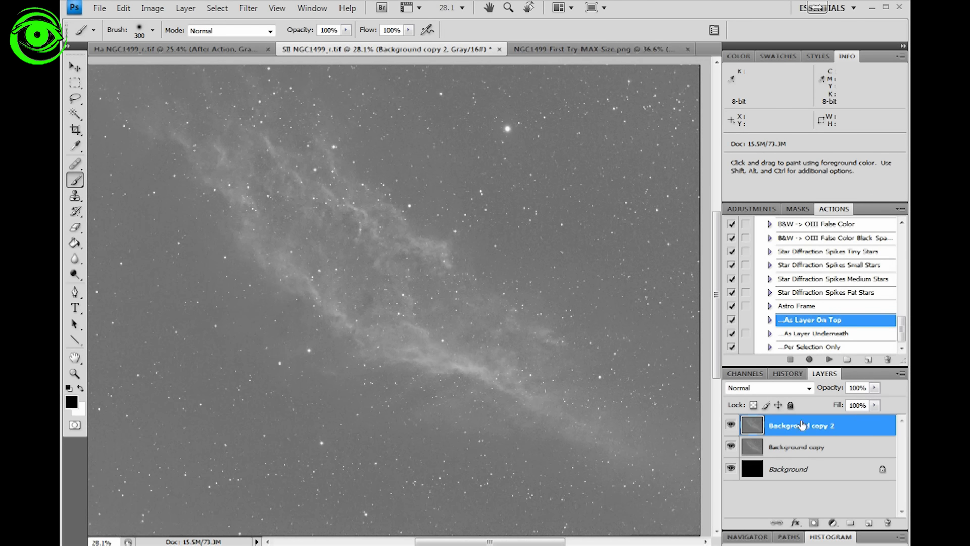
click(731, 424)
click(731, 424)
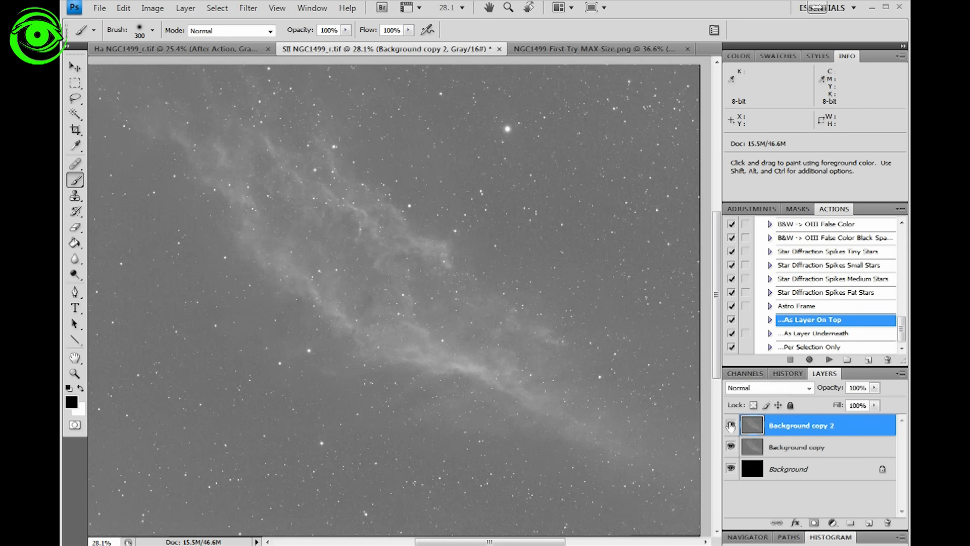
Compare the Ha and SII images, checking their background brightness with the Eyedropper tool
click(192, 53)
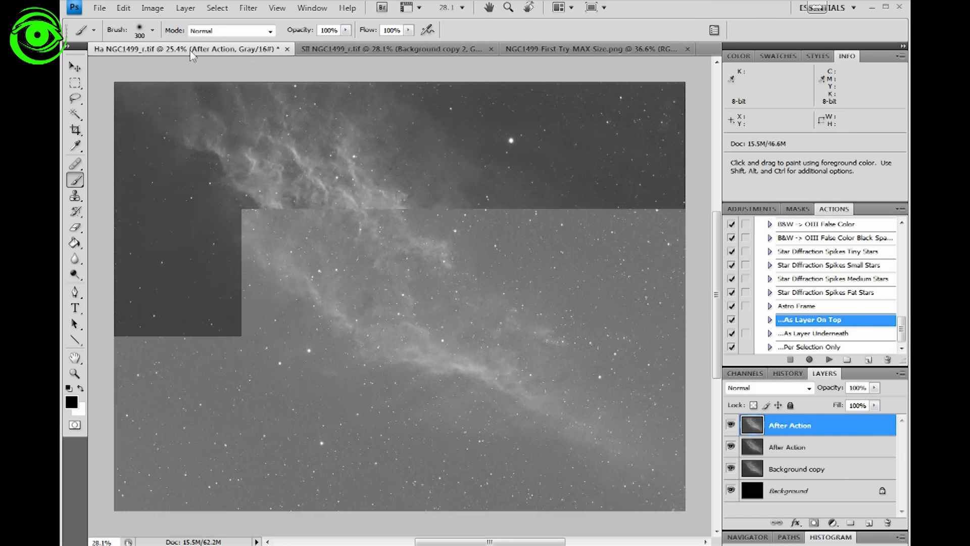
click(369, 49)
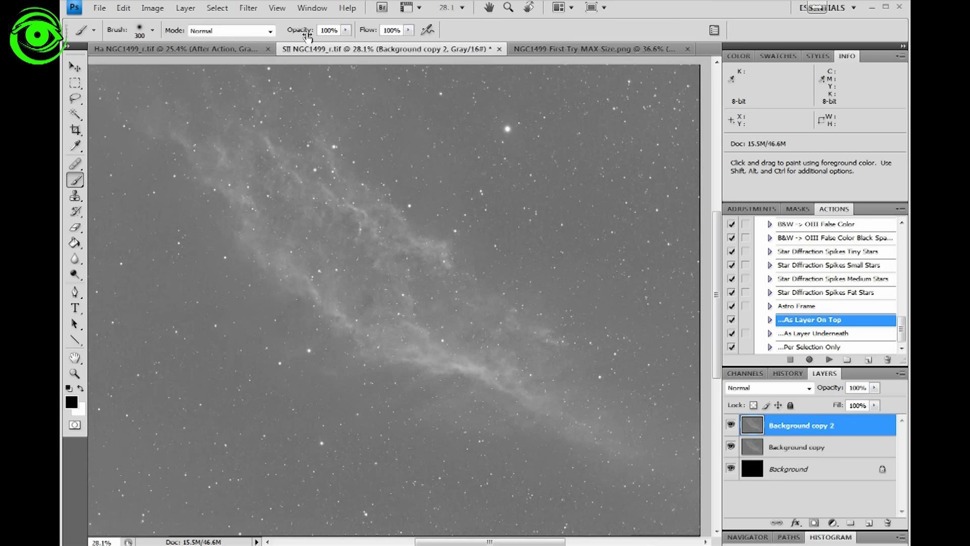
click(206, 49)
click(348, 49)
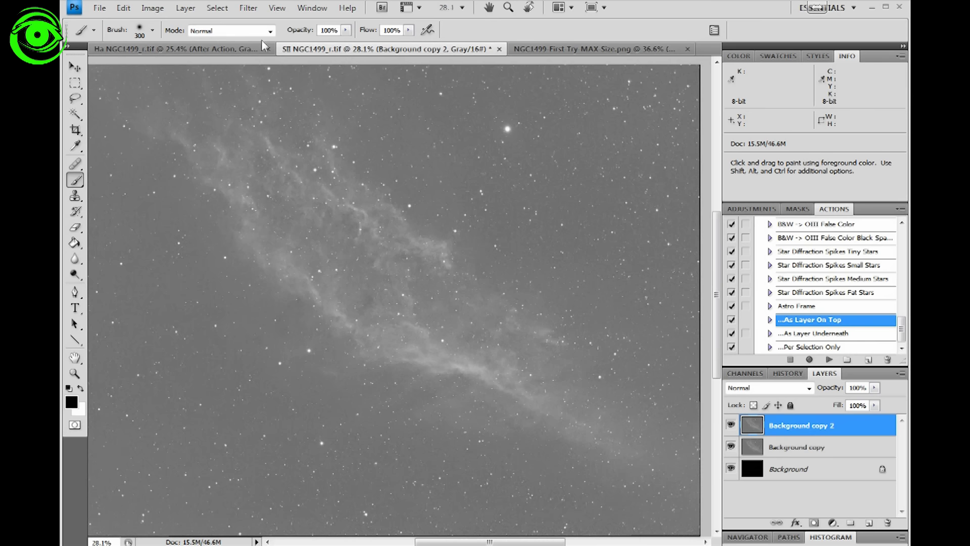
click(209, 50)
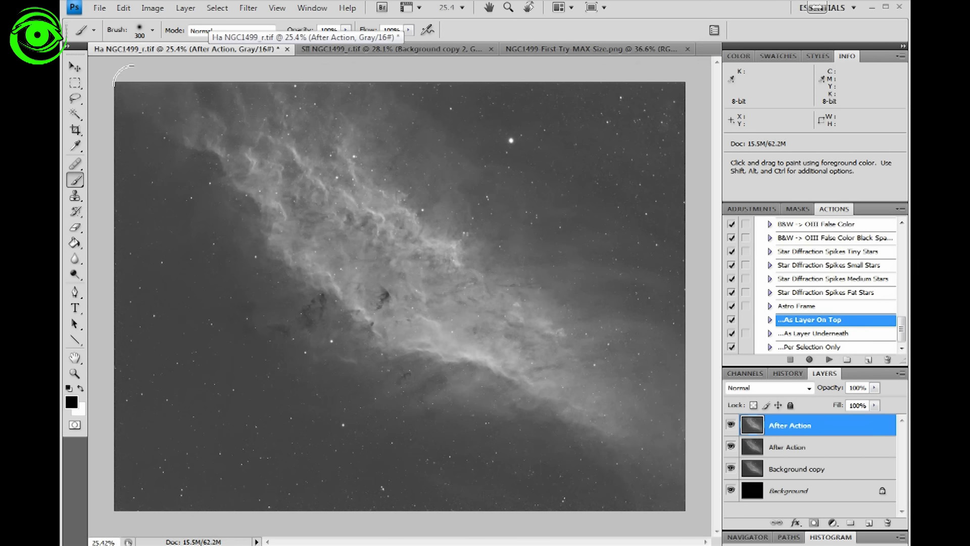
click(76, 146)
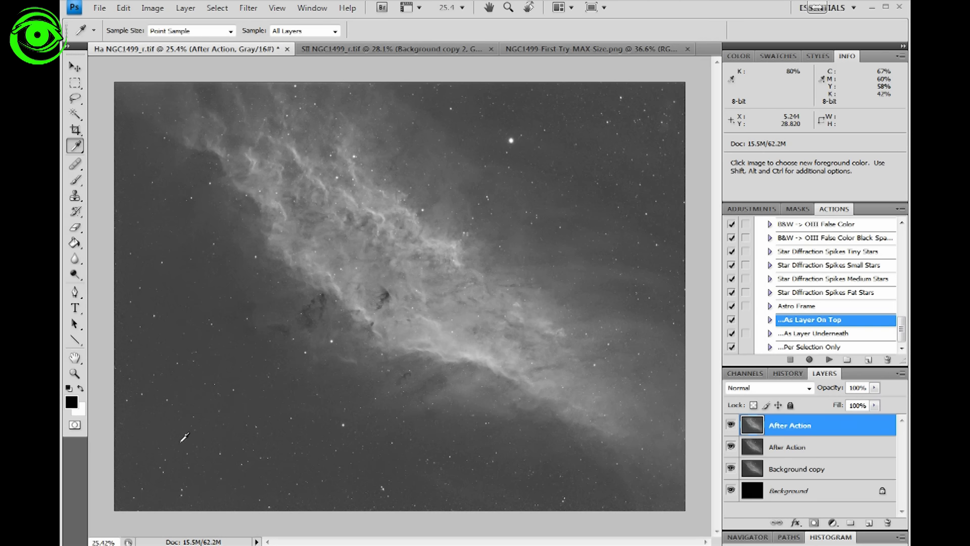
click(399, 51)
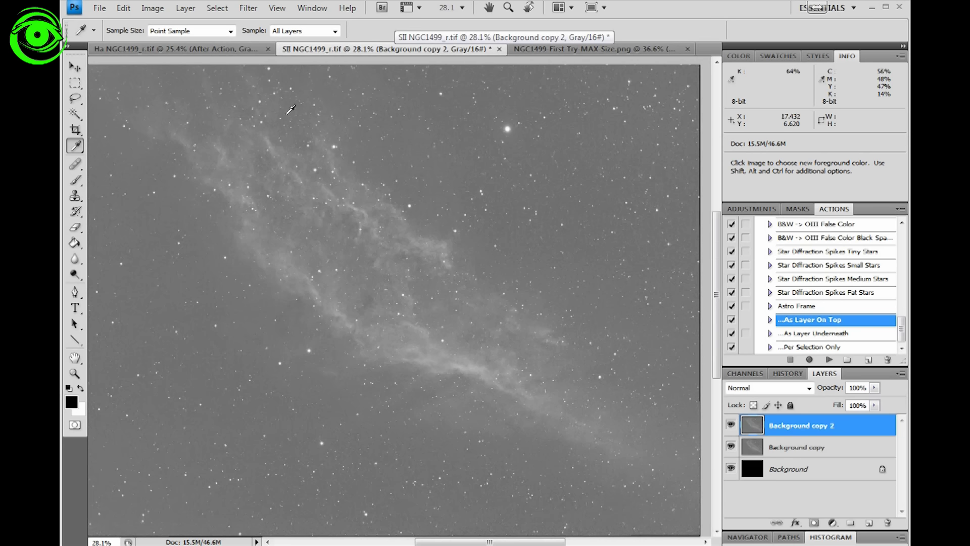
Start a Levels adjustment on the Ha image's upper After Action layer and accept RGB 40, 40, 40 as the black point's target shadow color
click(191, 51)
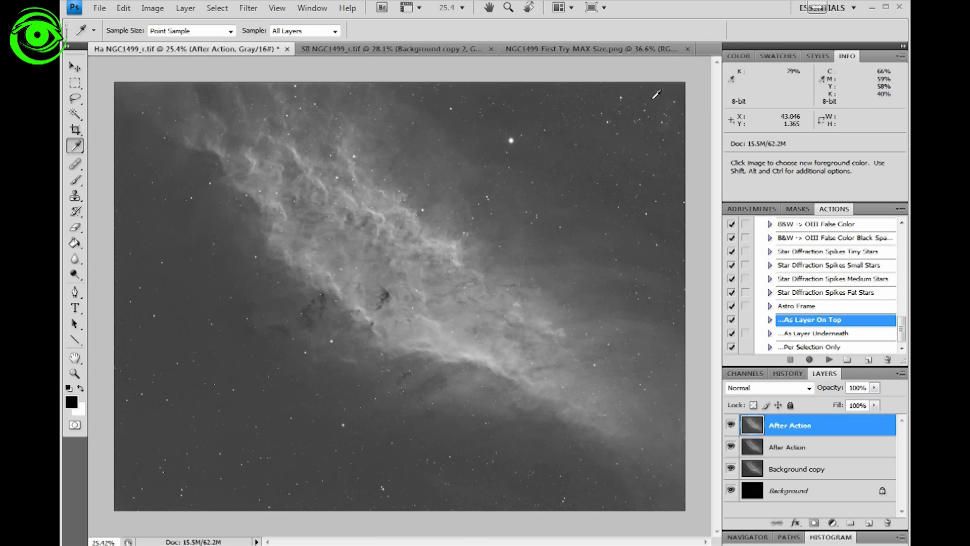
key(ctrl)
key(ctrl+l)
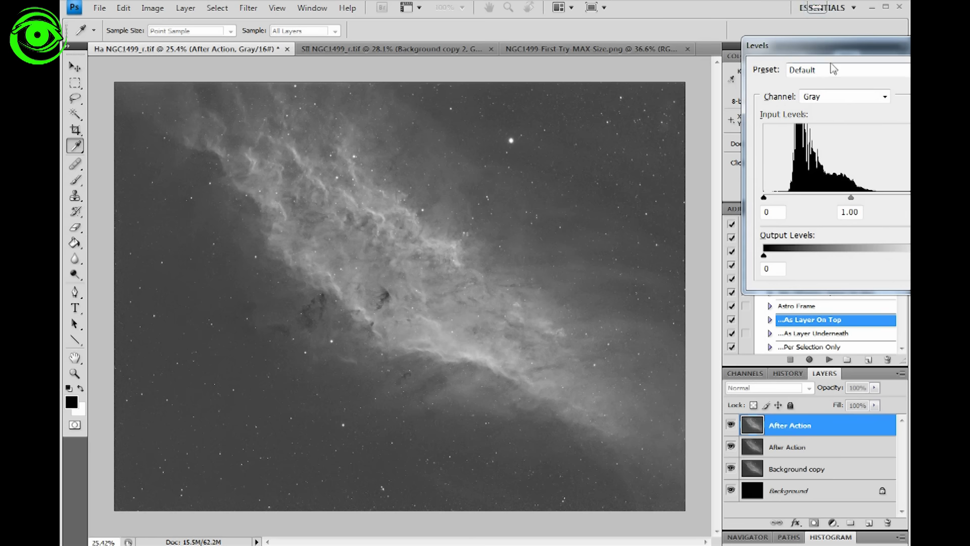
drag(832, 43, 565, 101)
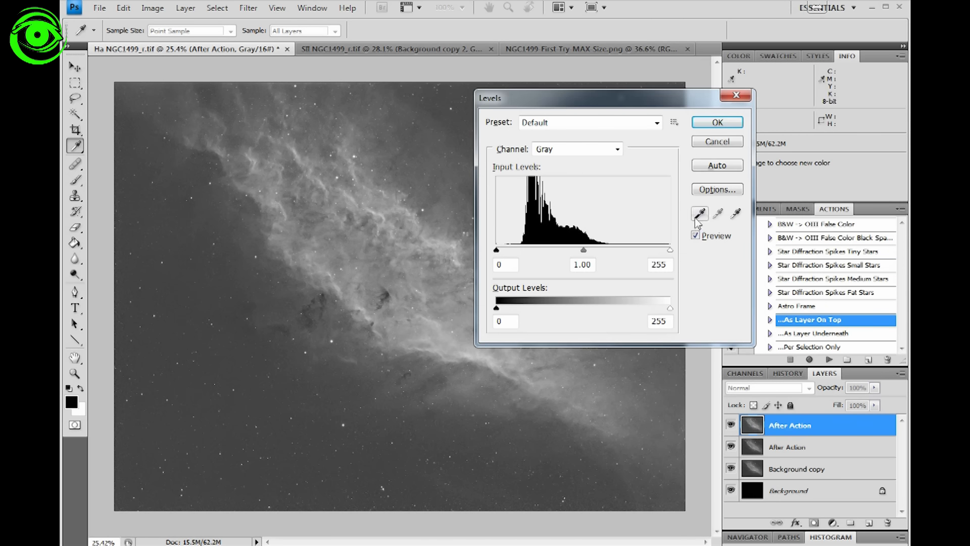
drag(678, 94, 433, 156)
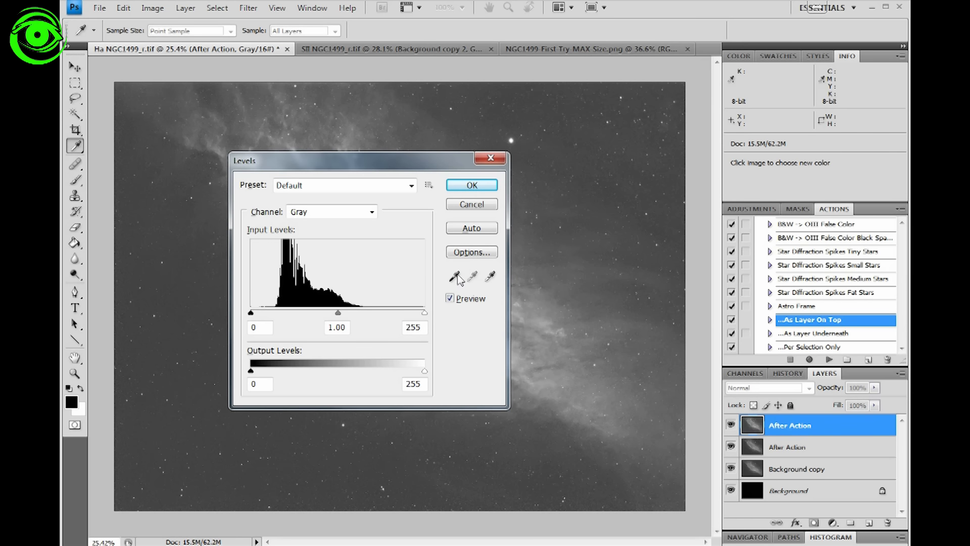
mouse_move(273, 161)
mouse_down()
mouse_move(895, 142)
mouse_move(273, 160)
mouse_up()
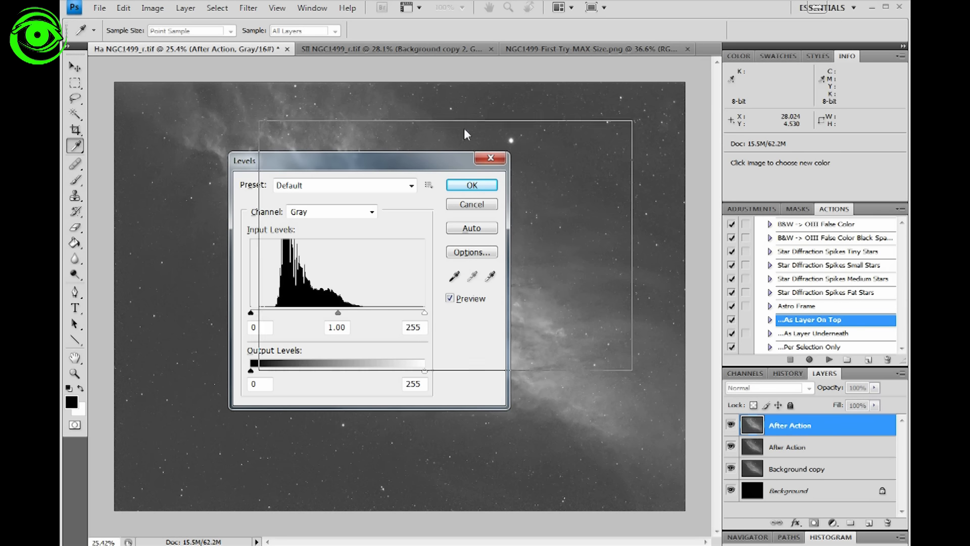
double_click(455, 275)
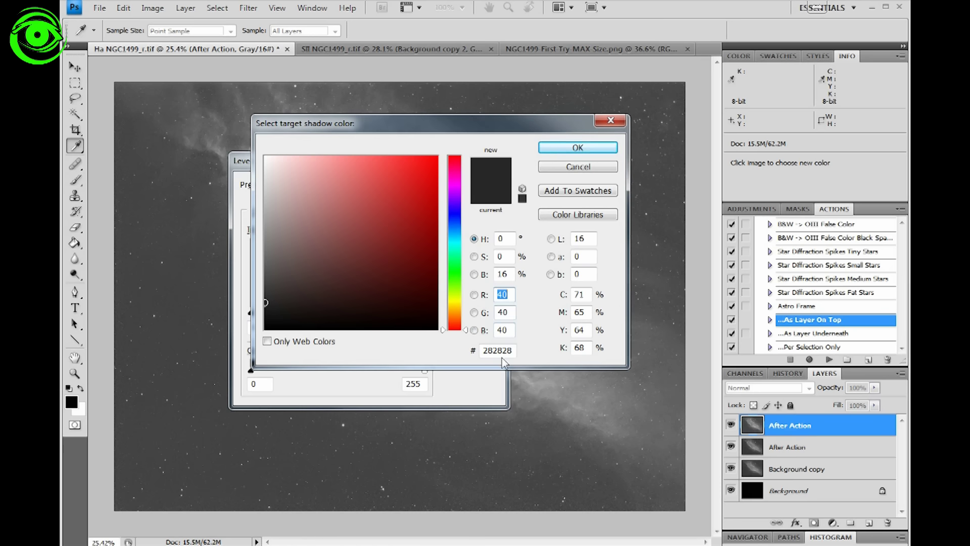
click(577, 149)
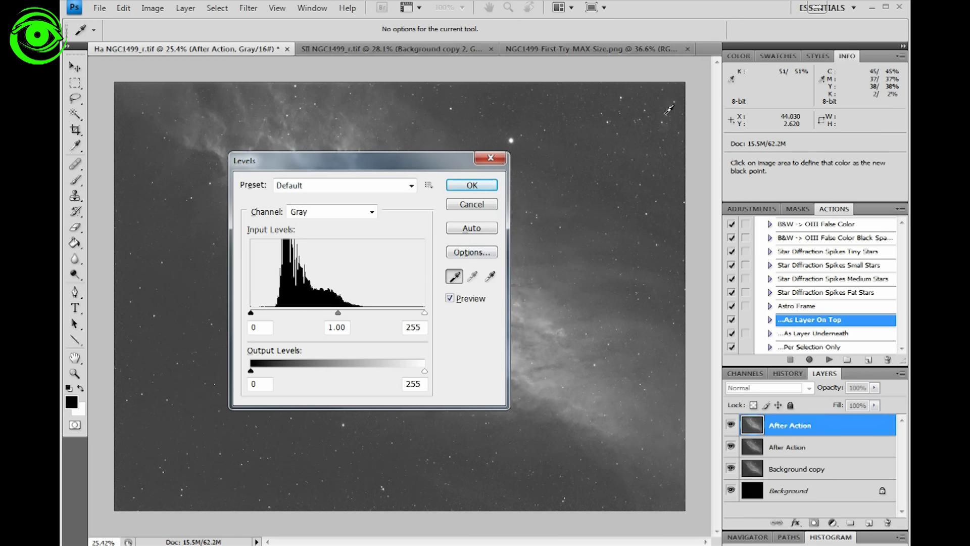
Sample the dark sky near the Ha image's upper-right corner as the black point and apply the Levels adjustment
mouse_move(676, 82)
mouse_down()
mouse_move(685, 94)
mouse_move(676, 88)
mouse_up()
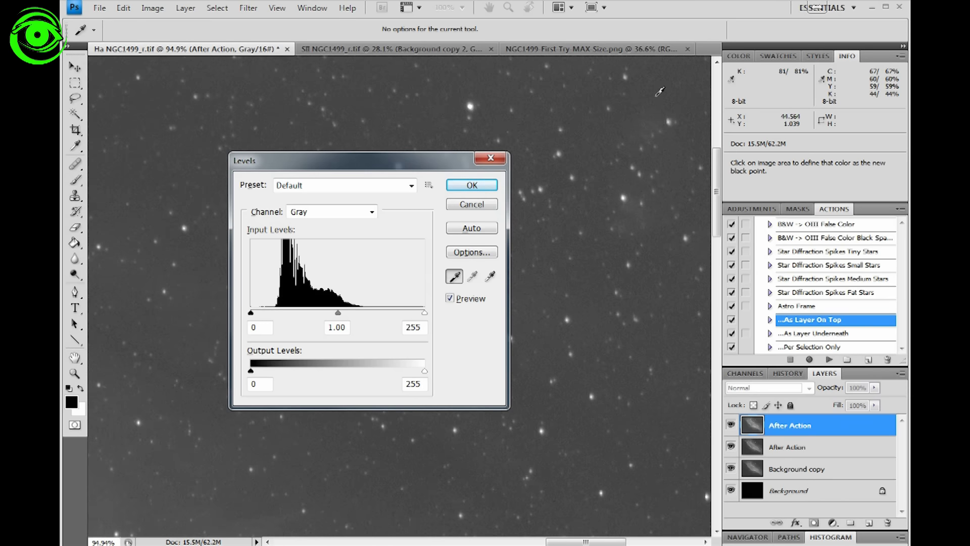
click(657, 95)
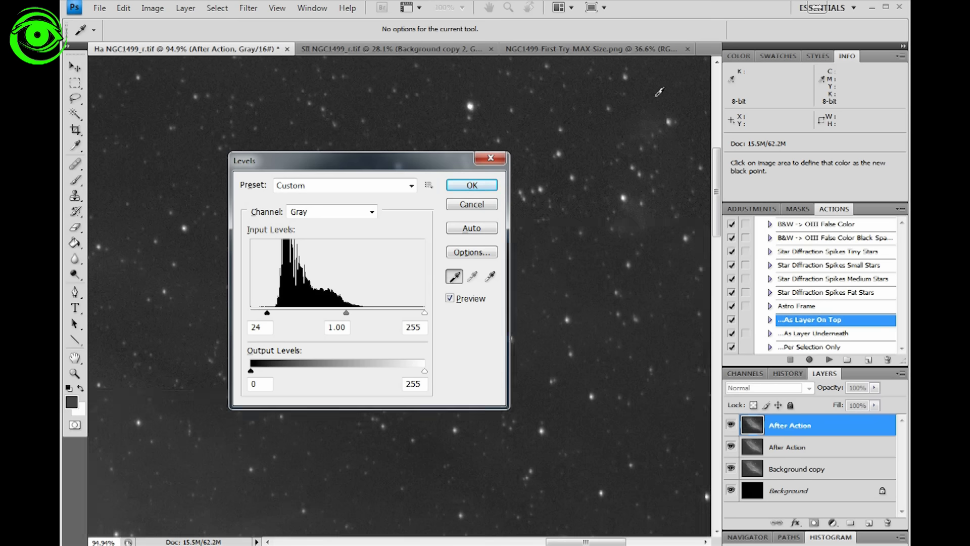
click(486, 191)
scroll(445, 191, down, 5)
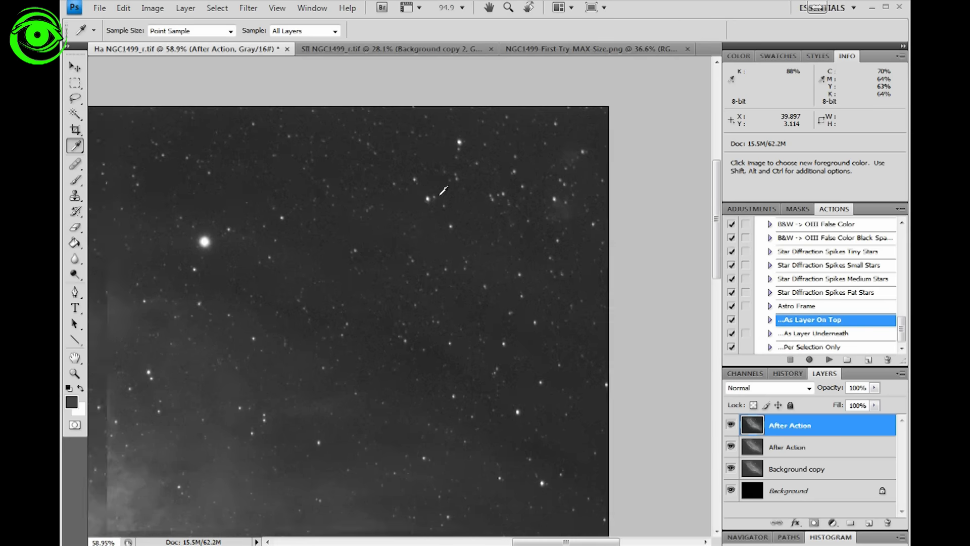
scroll(365, 211, down, 2)
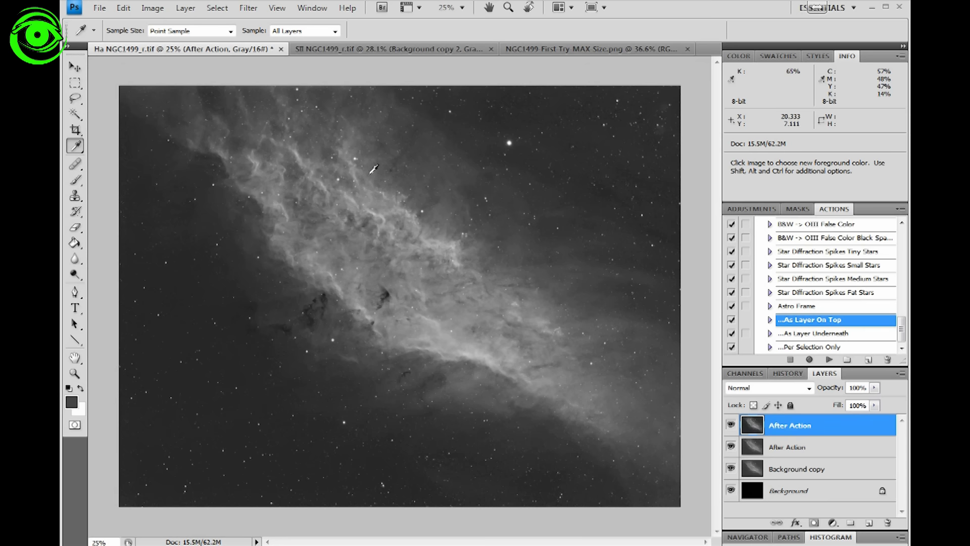
Apply Levels to the SII image's Background copy 2 layer, sampling the black point from dark sky near the upper-right corner
click(364, 54)
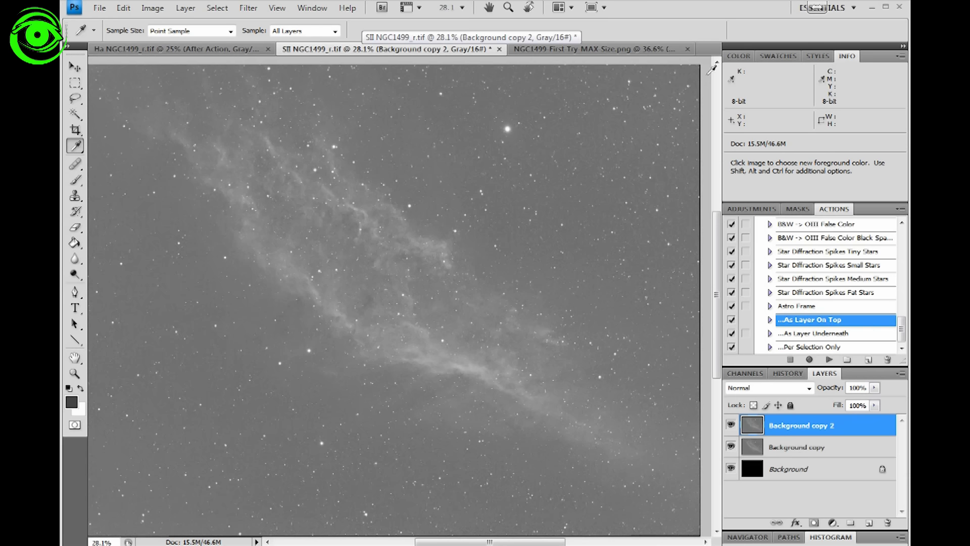
scroll(709, 70, up, 2)
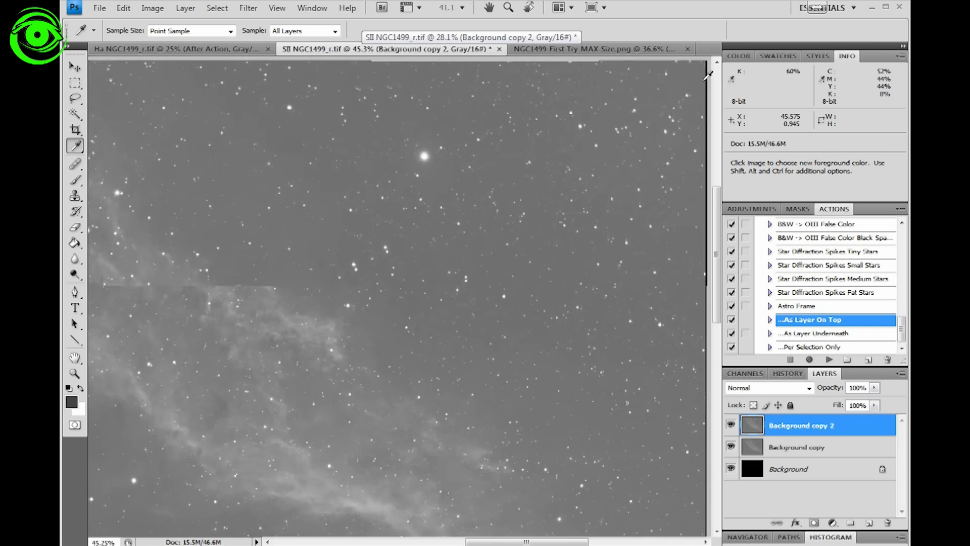
scroll(706, 77, up, 3)
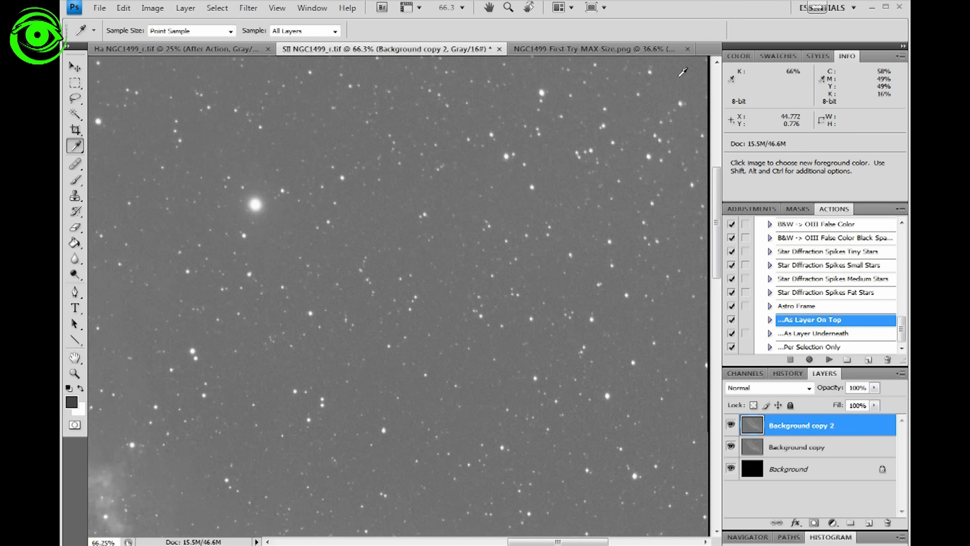
scroll(681, 74, up, 3)
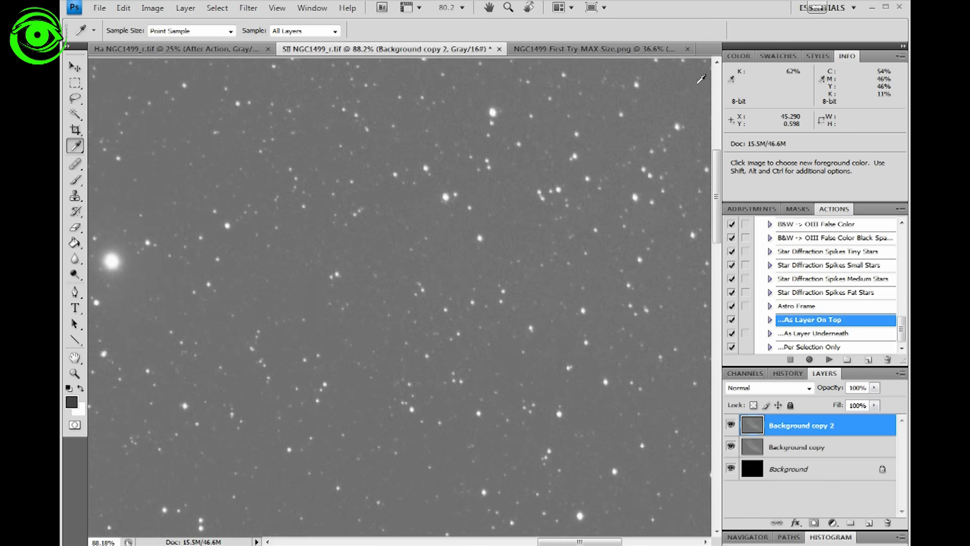
key(ctrl+l)
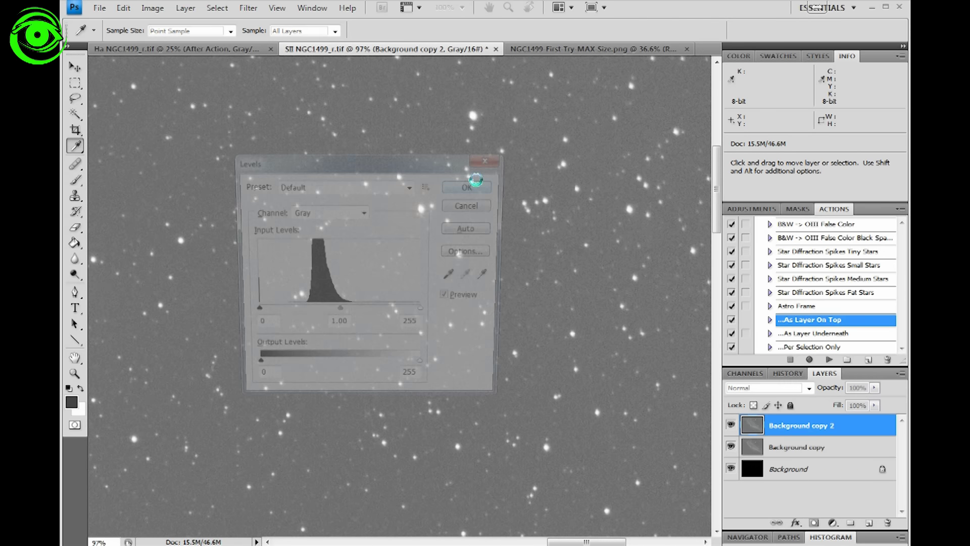
click(460, 278)
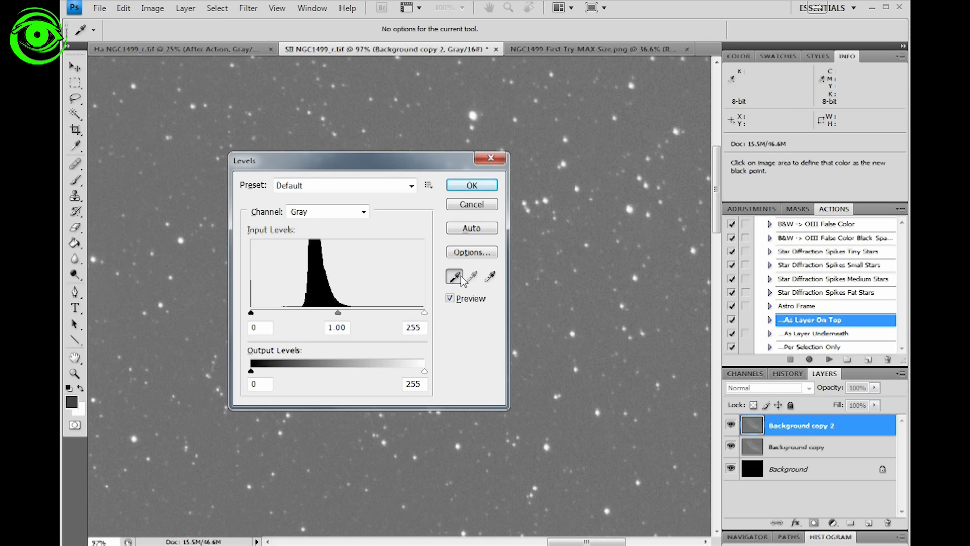
click(677, 83)
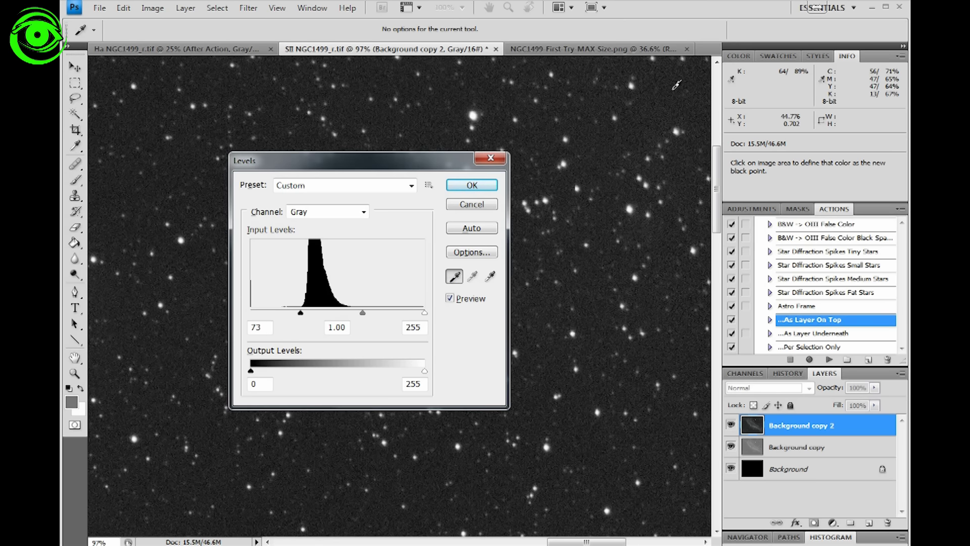
click(469, 187)
key(ctrl+minus)
key(ctrl+minus)
key(ctrl+minus)
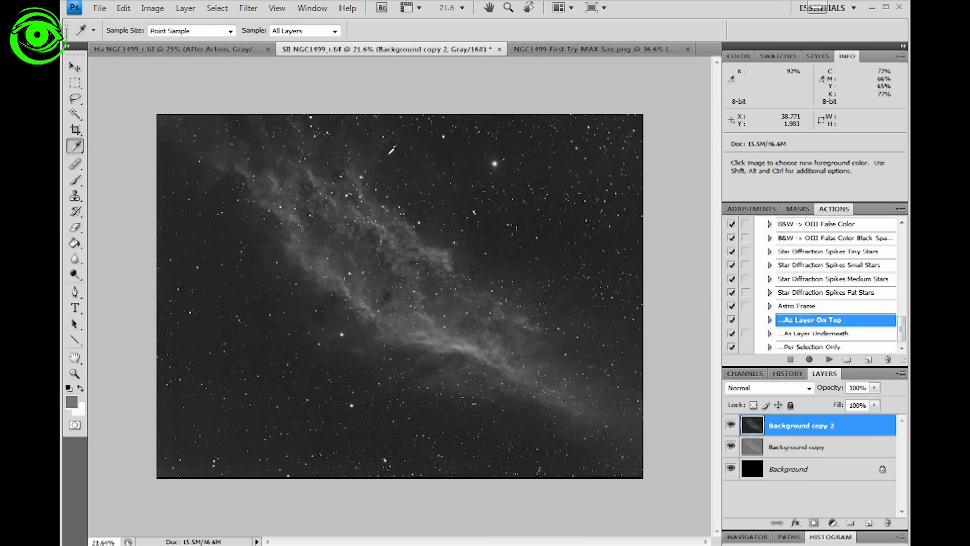
key(ctrl+0)
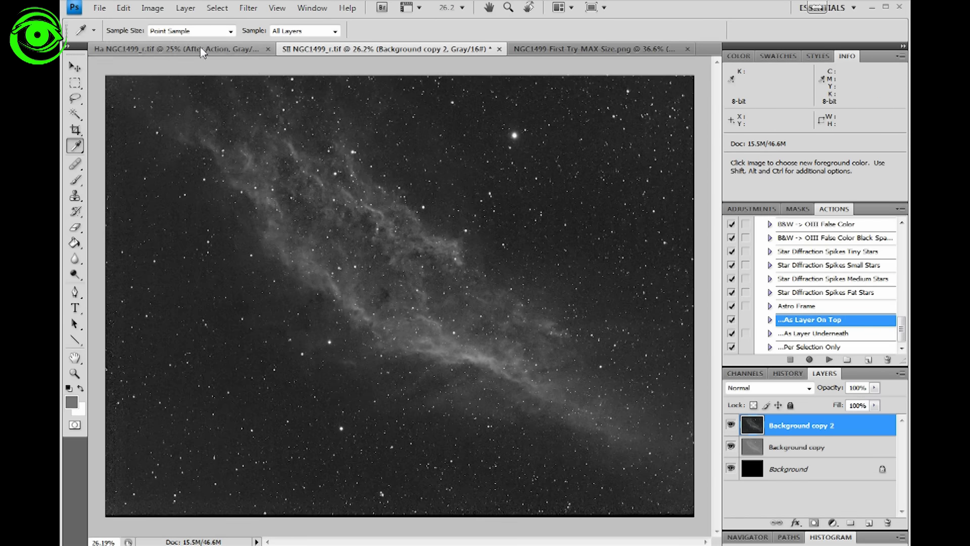
Compare the levels-adjusted Ha and SII images by switching between them
click(203, 51)
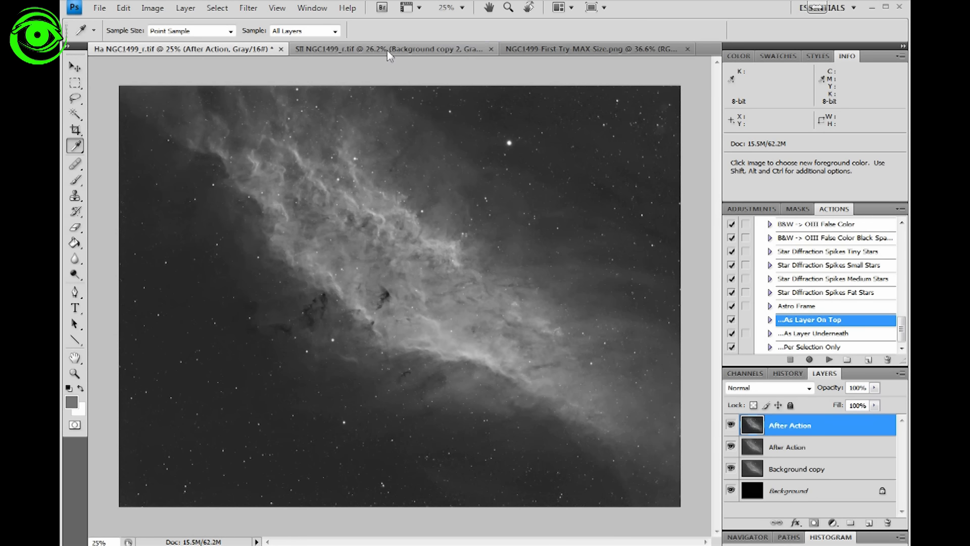
click(387, 50)
click(185, 55)
click(360, 54)
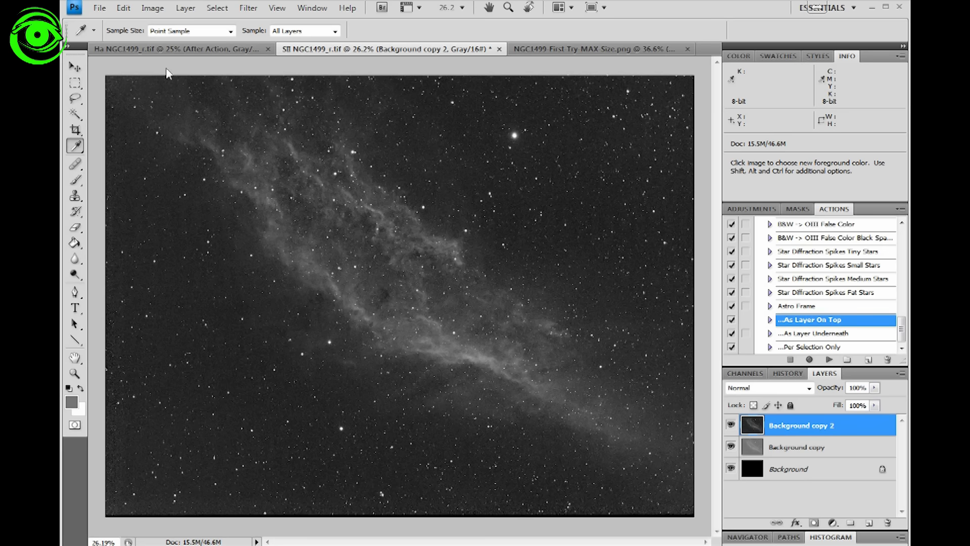
Copy the whole SII layer and create a 3296 × 2472 pixel, 16-bit Grayscale document at 300 pixels/inch
key(ctrl)
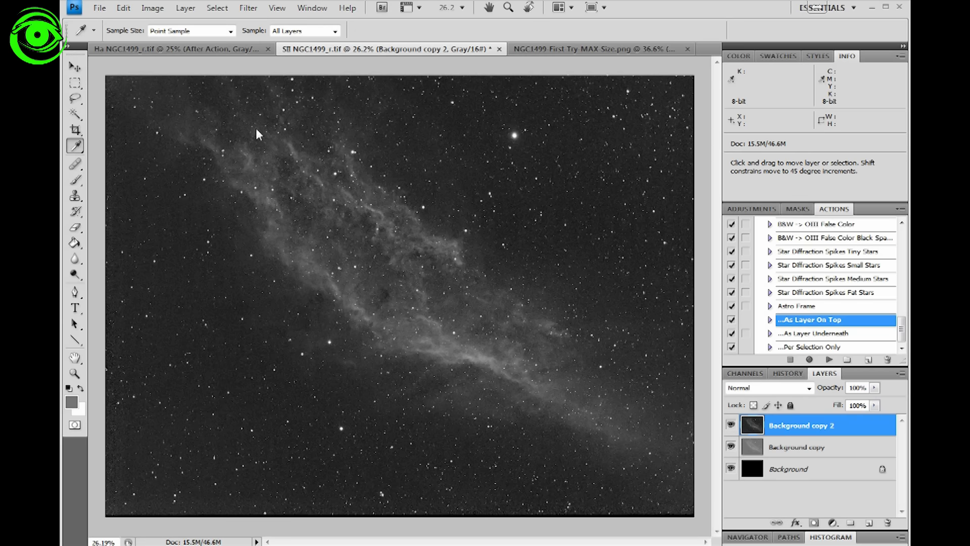
key(ctrl+a)
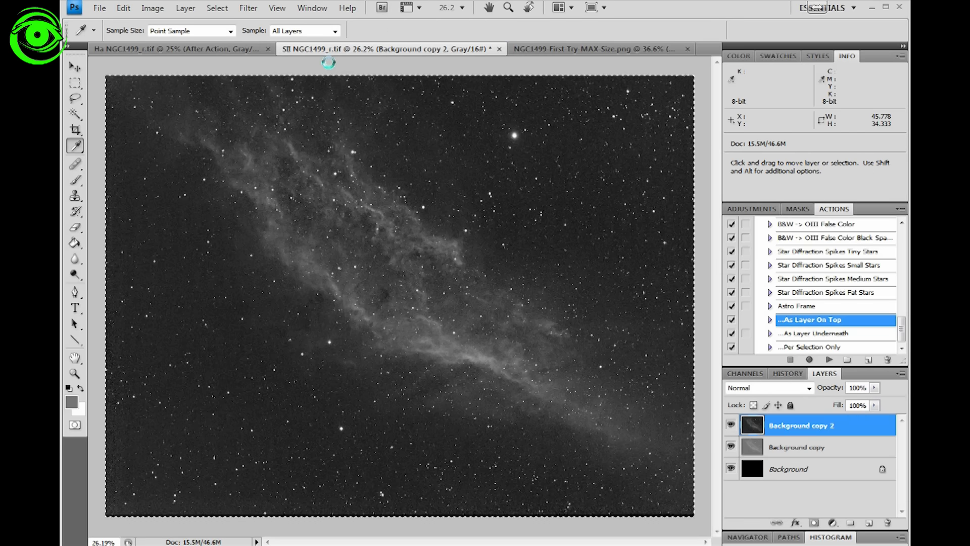
click(99, 8)
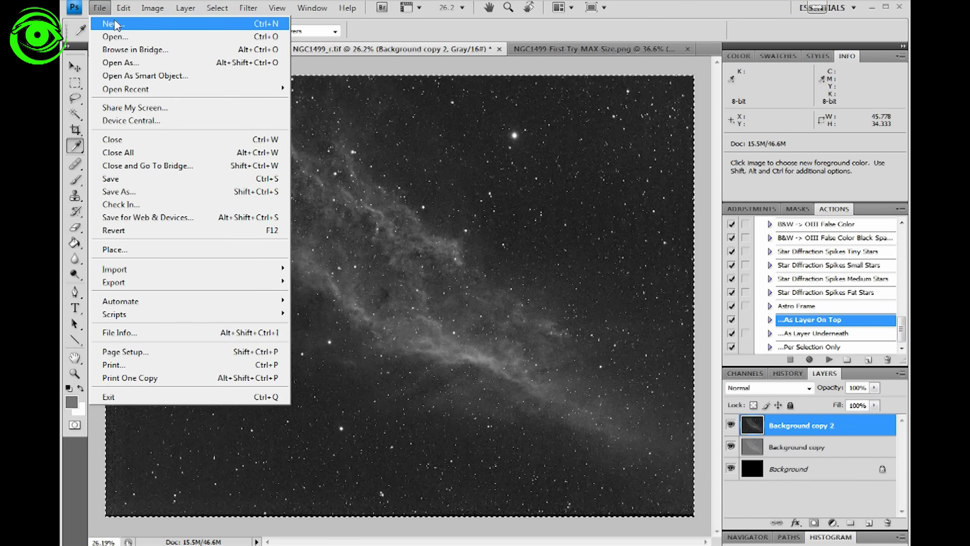
click(113, 24)
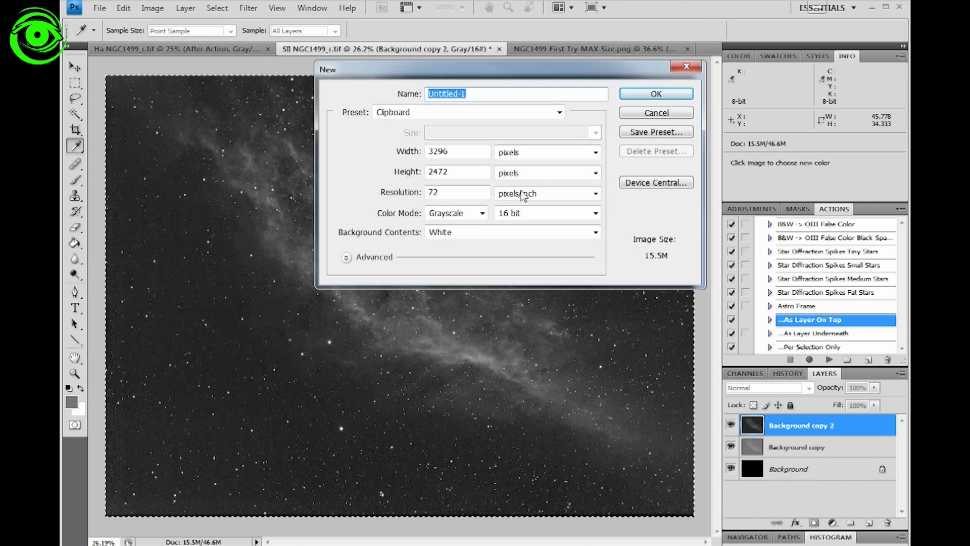
double_click(434, 192)
text(300)
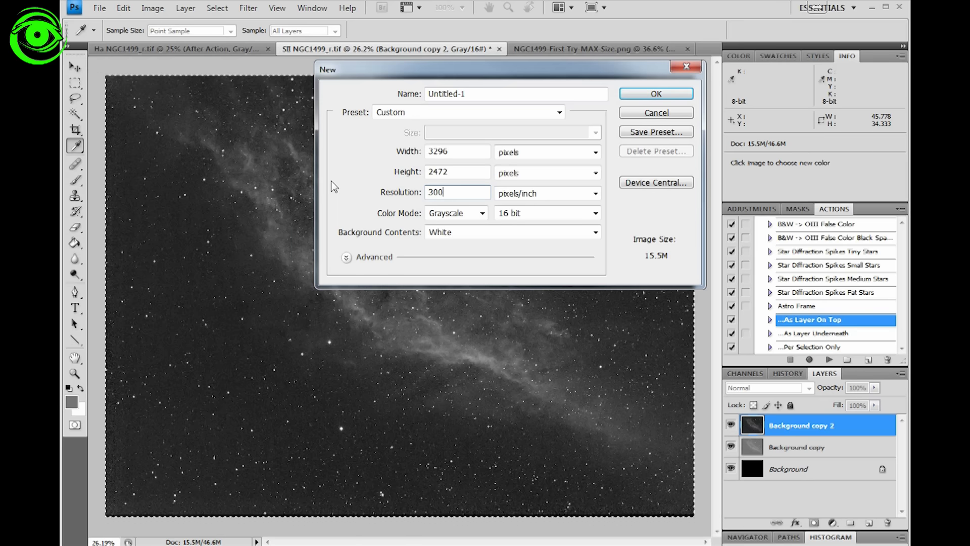
click(660, 95)
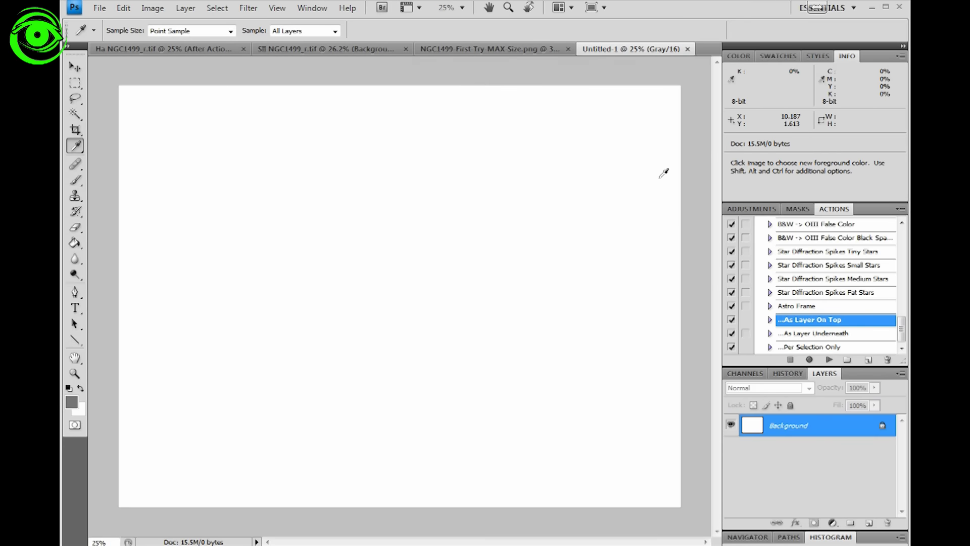
Paste the copied image into the new grayscale document and rename its layer SII
key(ctrl)
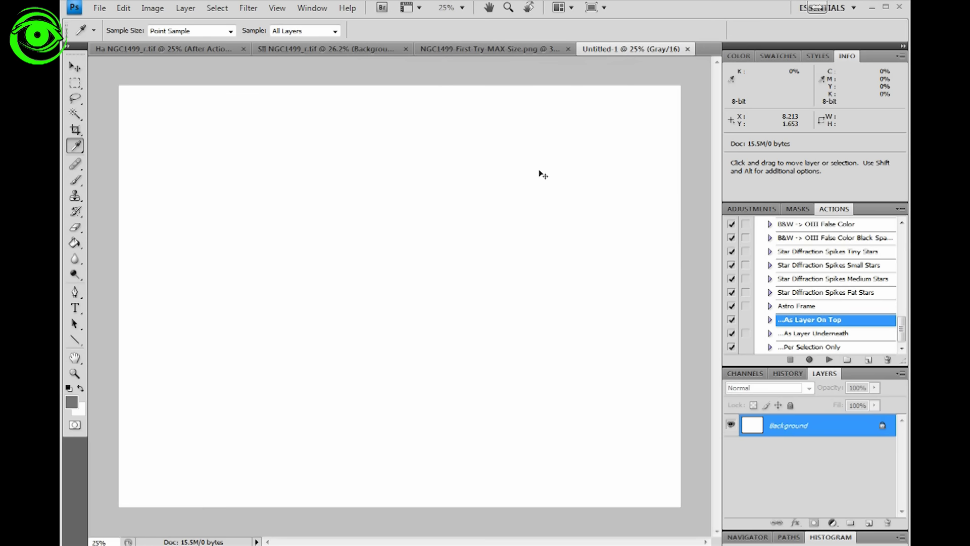
key(ctrl+v)
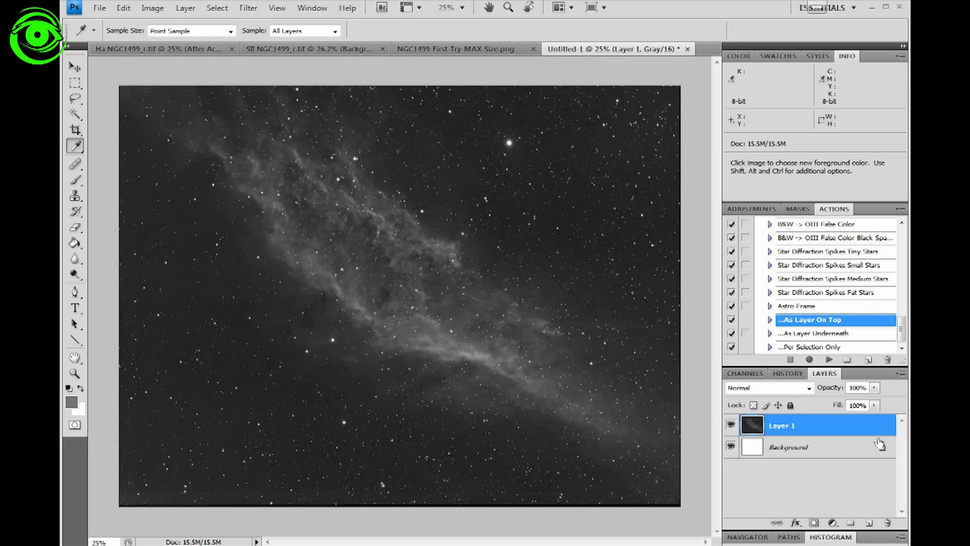
double_click(792, 429)
text(SII)
key(Return)
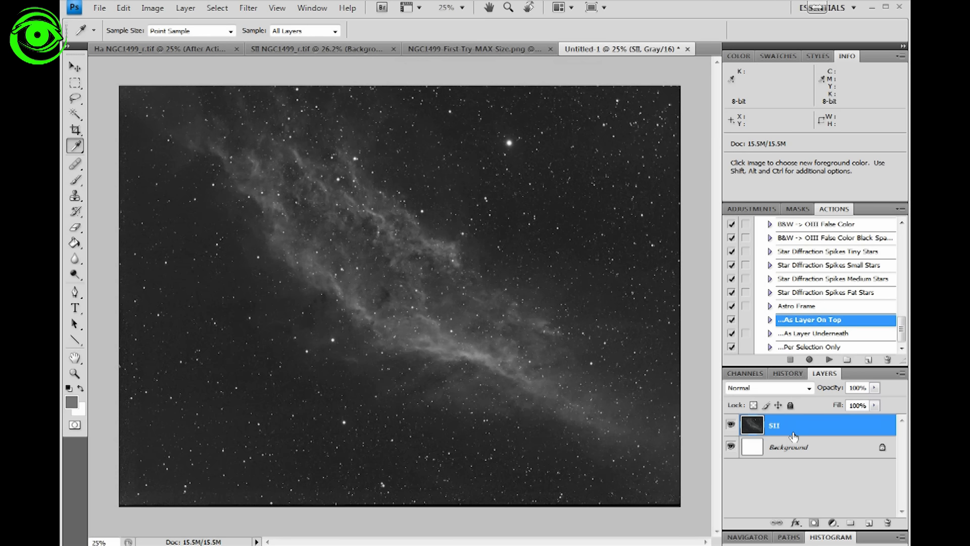
Copy the Ha image's upper After Action layer into the new grayscale document above SII and rename the layer Ha
click(195, 50)
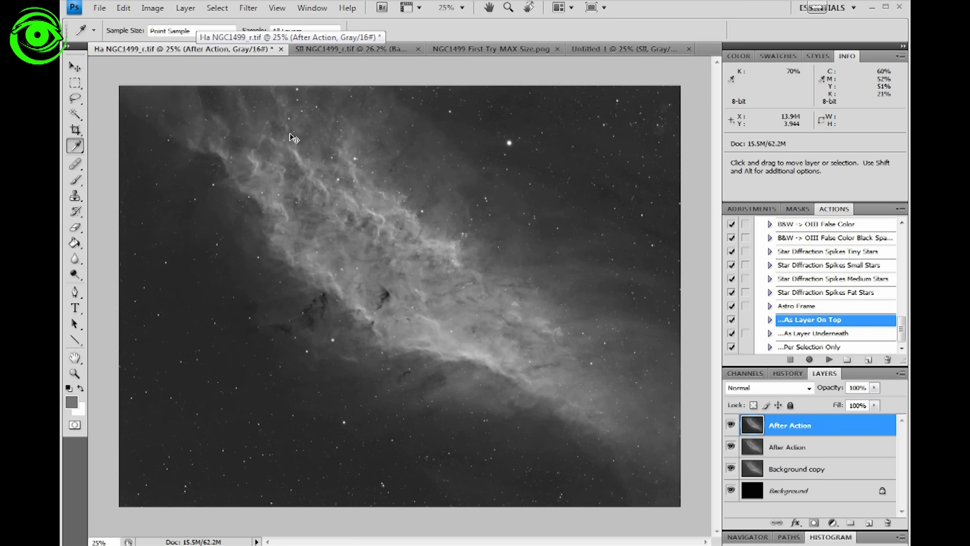
key(ctrl+a)
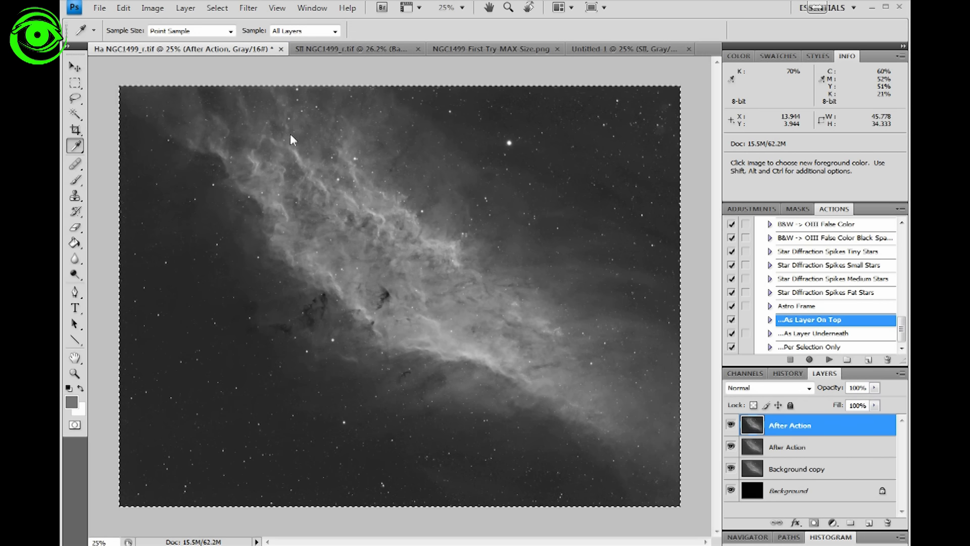
click(608, 53)
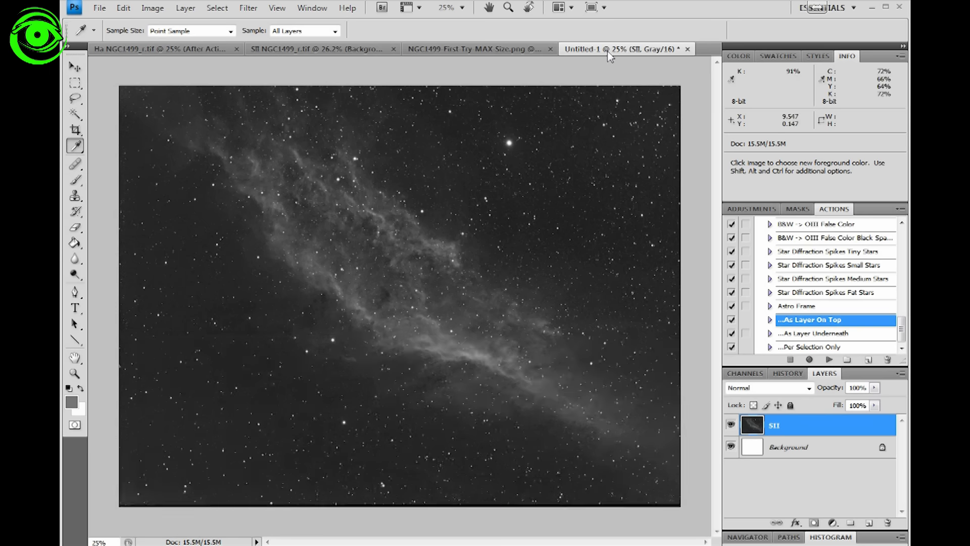
key(ctrl+v)
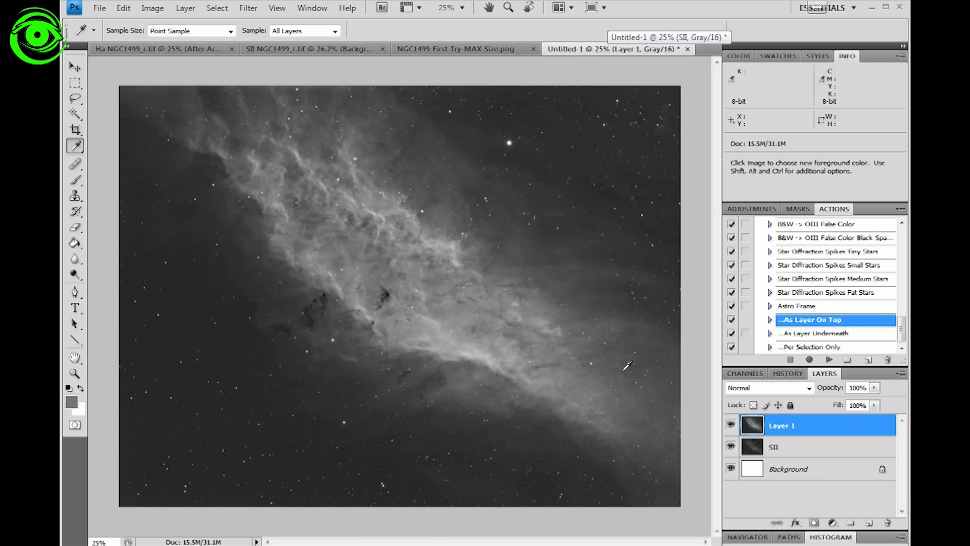
double_click(789, 426)
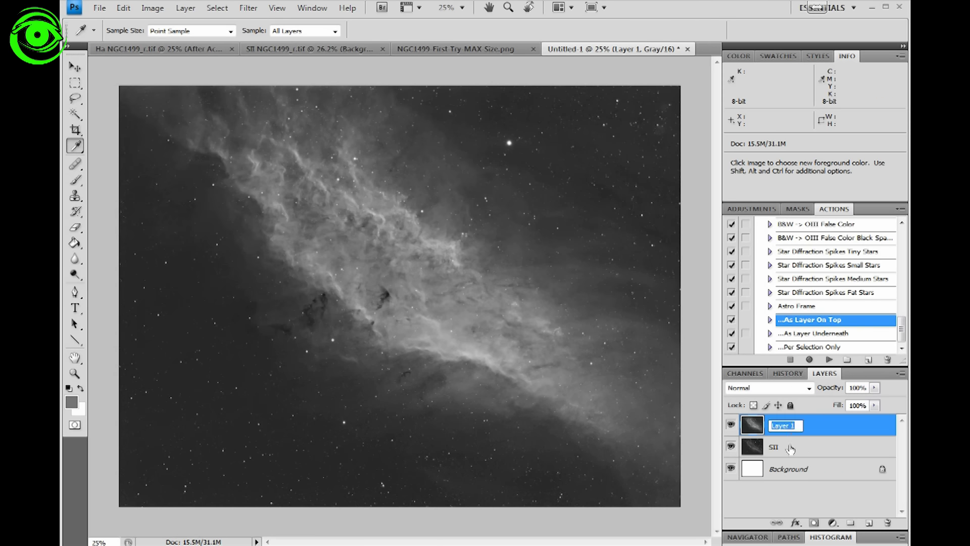
key(Return)
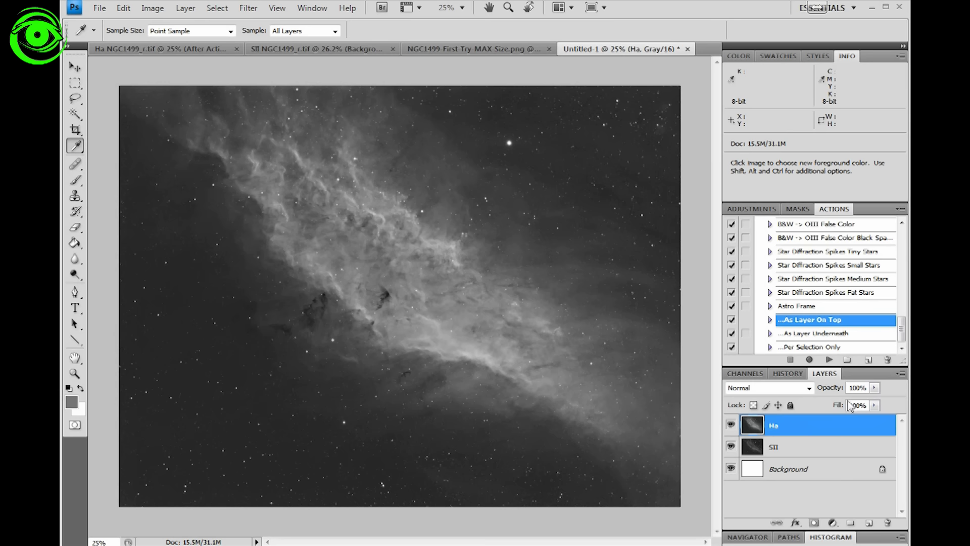
Try the Ha layer at 54% opacity over SII, and at 56% with the SII layer temporarily hidden
click(875, 389)
drag(876, 402, 844, 405)
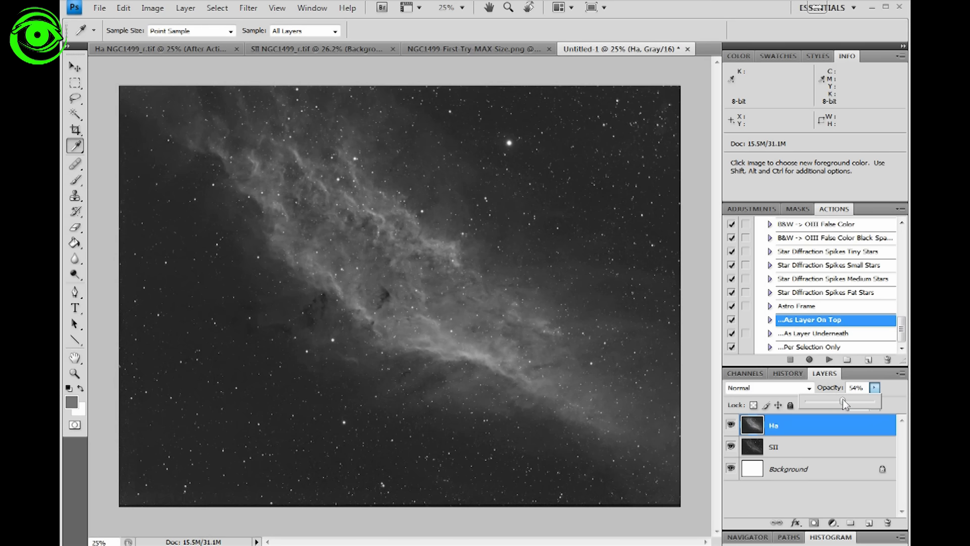
click(731, 445)
click(874, 387)
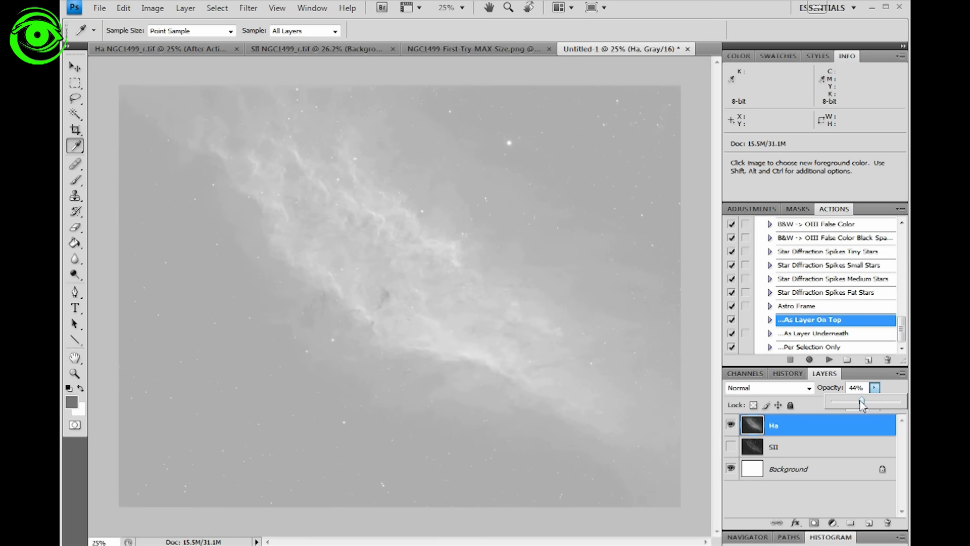
drag(862, 402, 870, 403)
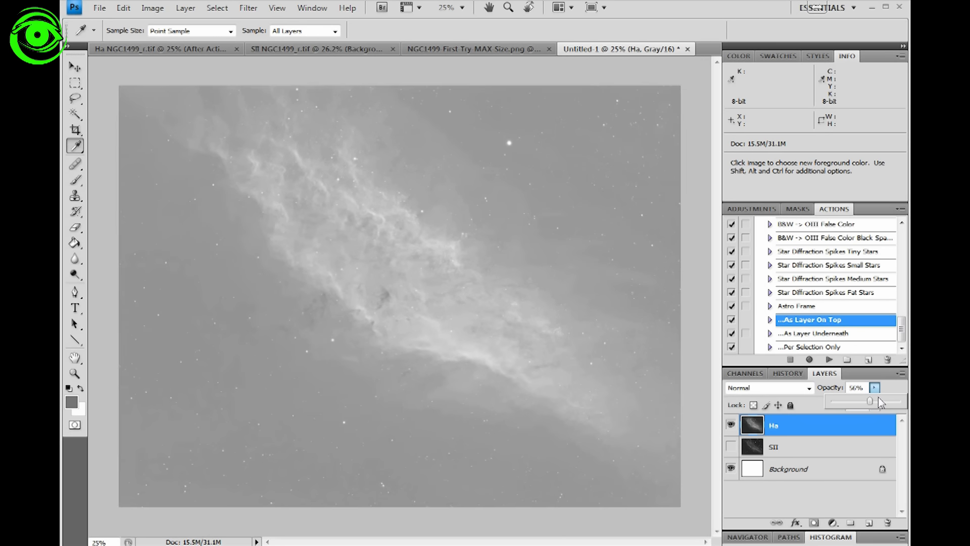
click(730, 447)
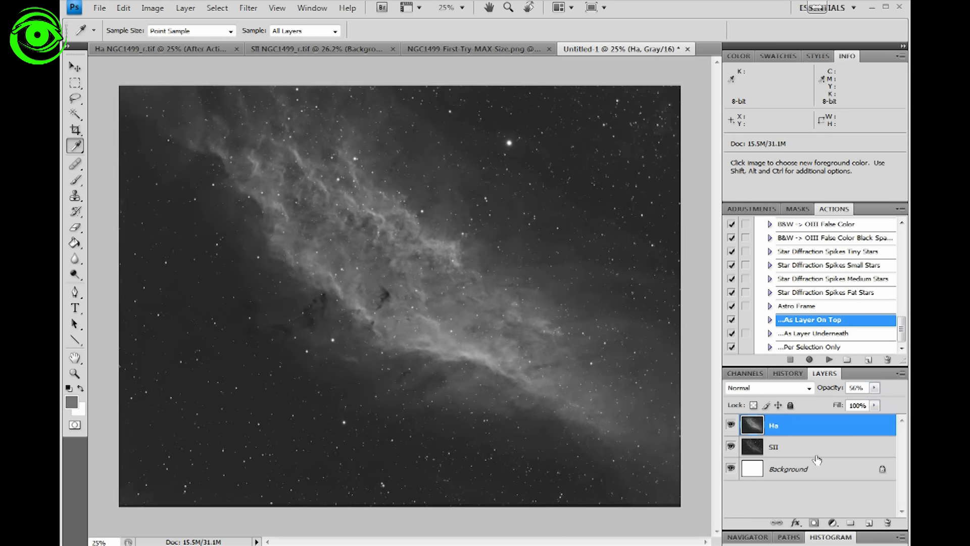
Set the Ha layer's opacity to 44% over the SII layer
click(831, 451)
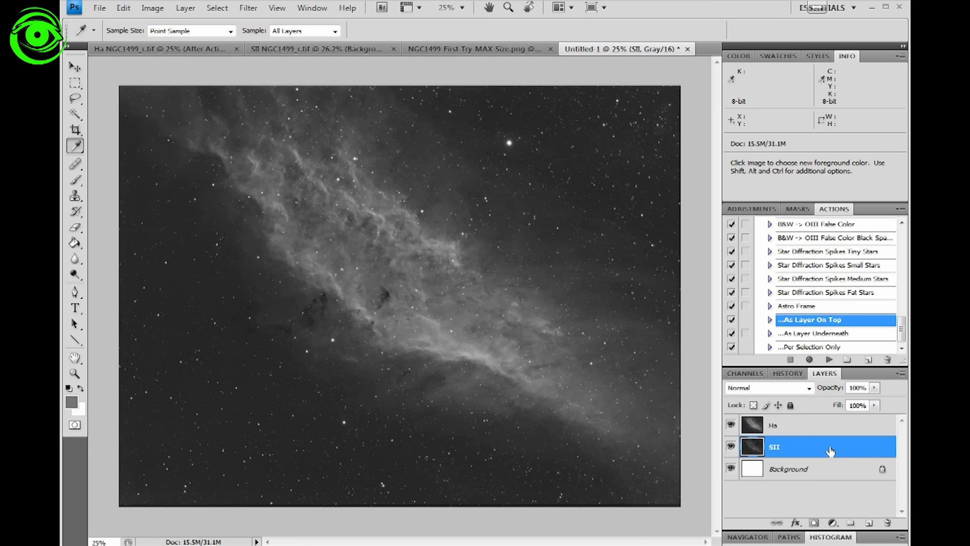
click(807, 430)
click(874, 388)
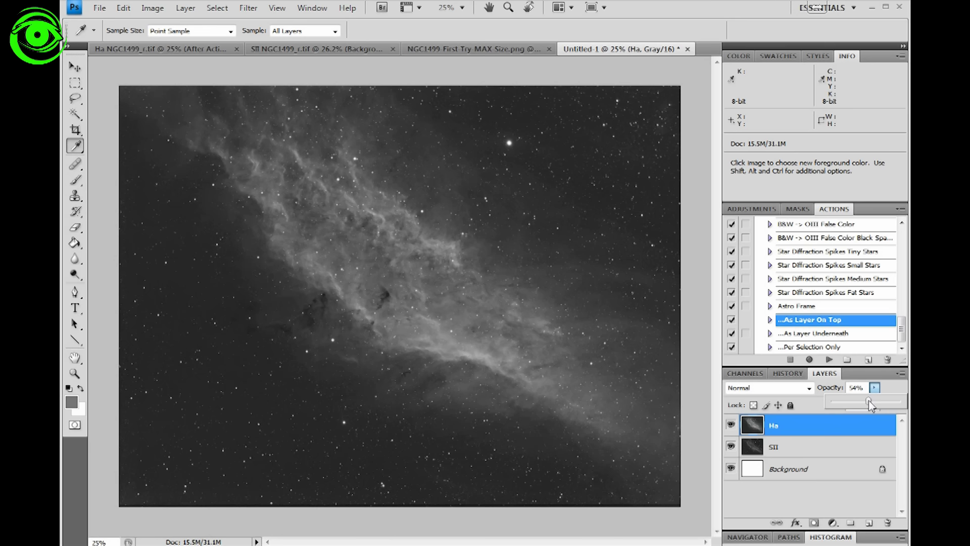
drag(868, 406, 863, 405)
Compare the blended Ha and SII document with the original Ha image by switching between them
click(172, 52)
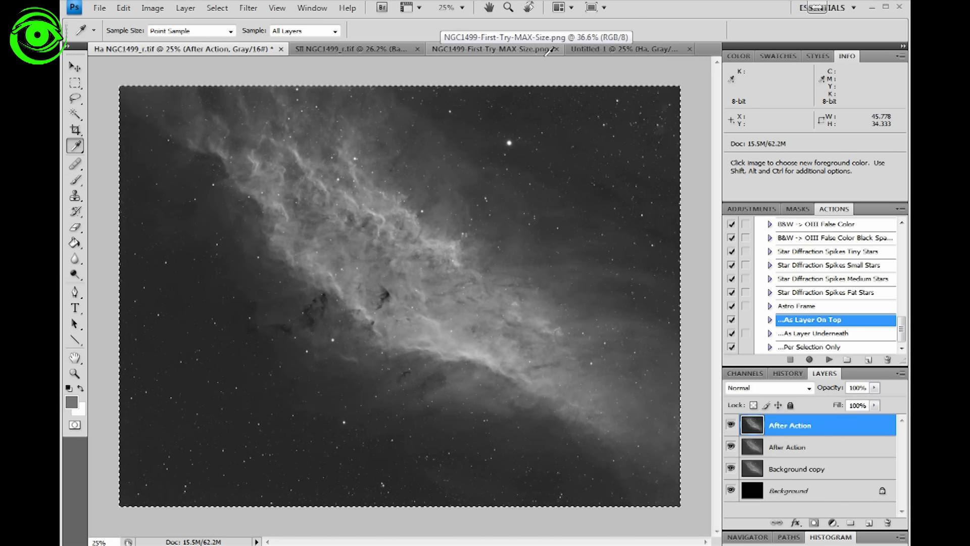
click(635, 57)
key(ctrl+Tab)
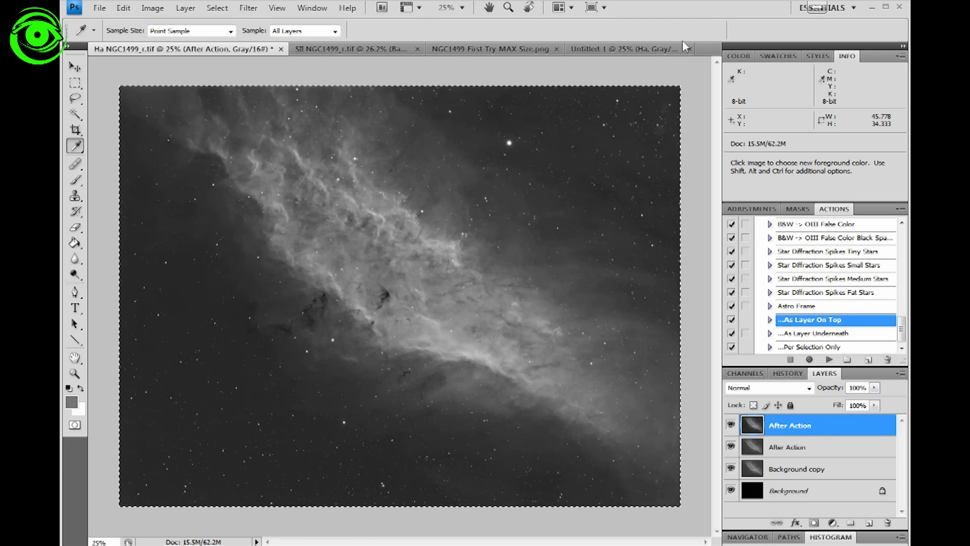
click(629, 49)
click(181, 52)
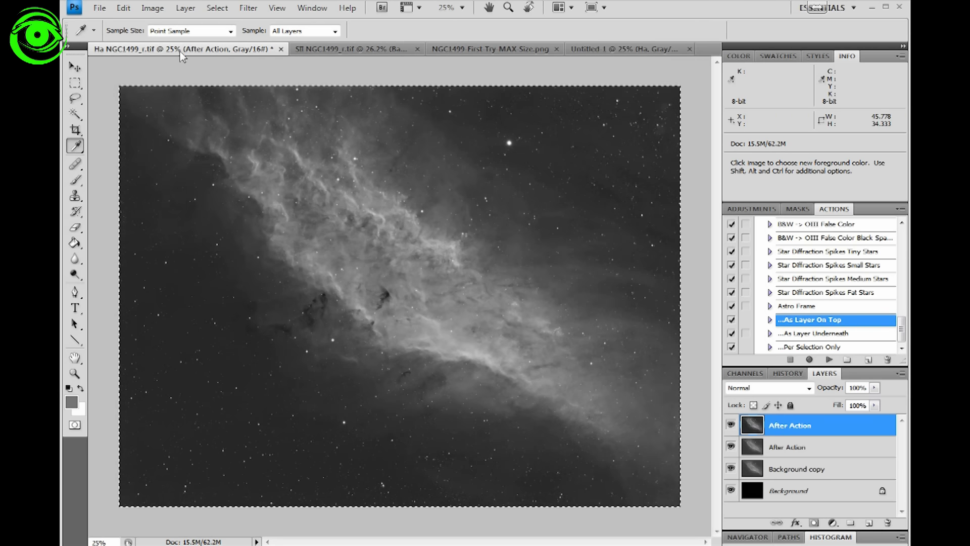
click(606, 49)
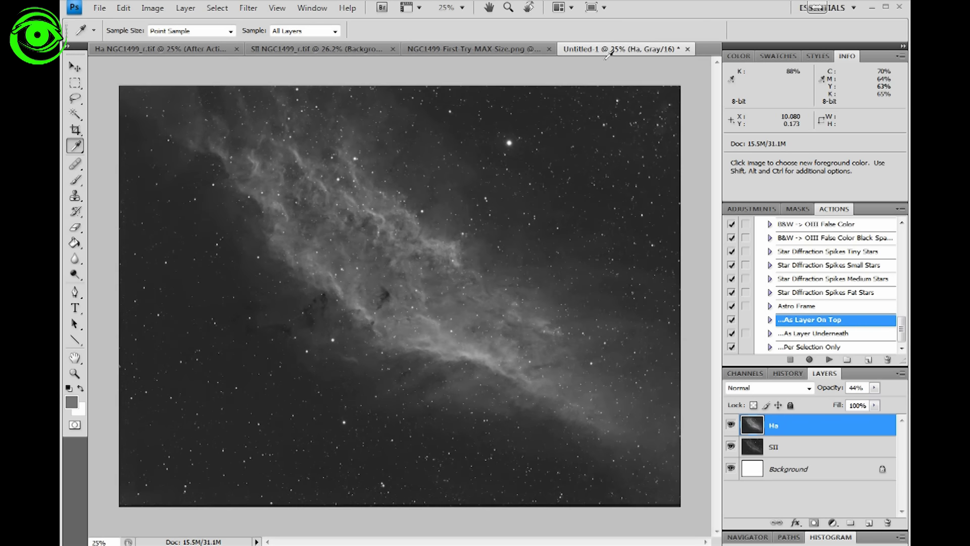
Merge the Ha layer down into SII and rename the merged layer Syn
right_click(801, 426)
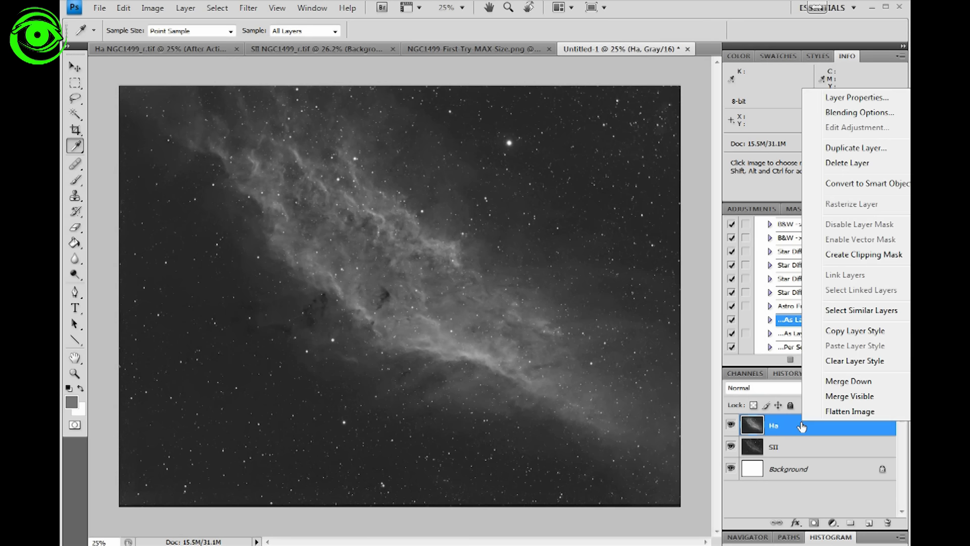
click(847, 383)
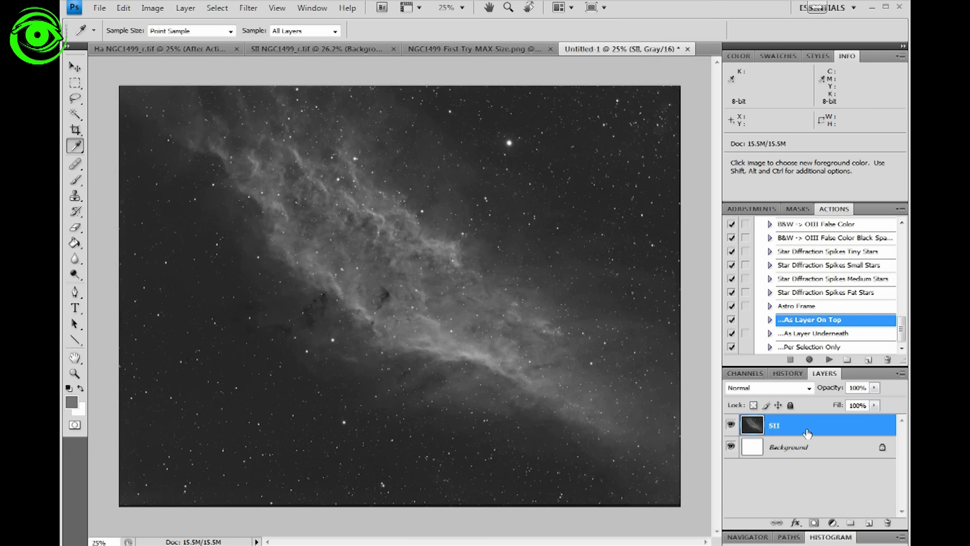
double_click(776, 427)
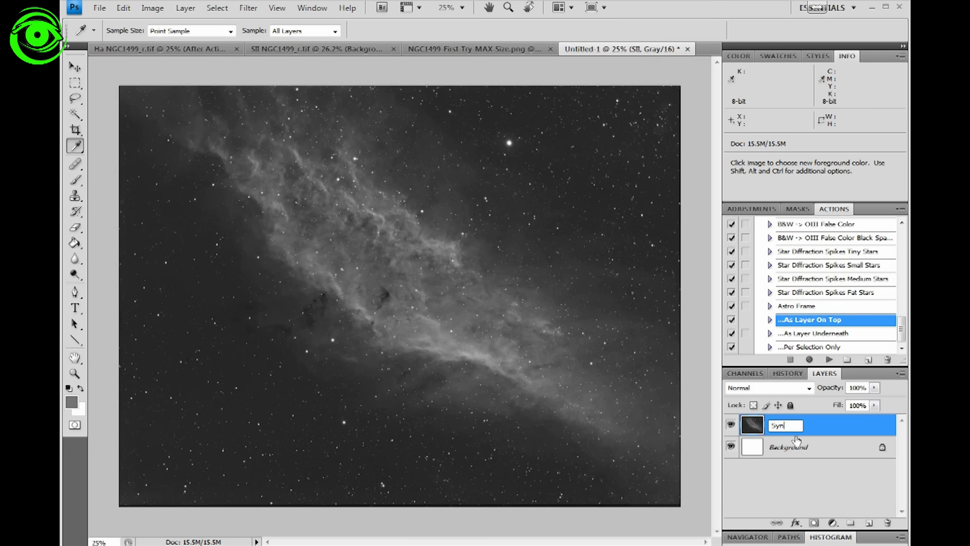
key(Return)
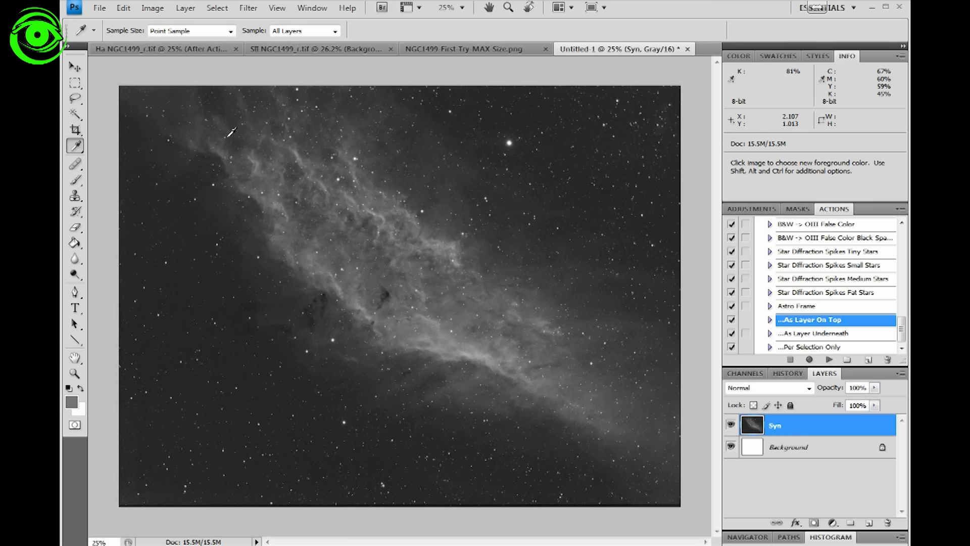
Copy the Ha image and create a new 3296 by 2472 pixel document in 16-bit RGB Color at 300 pixels/inch
click(159, 51)
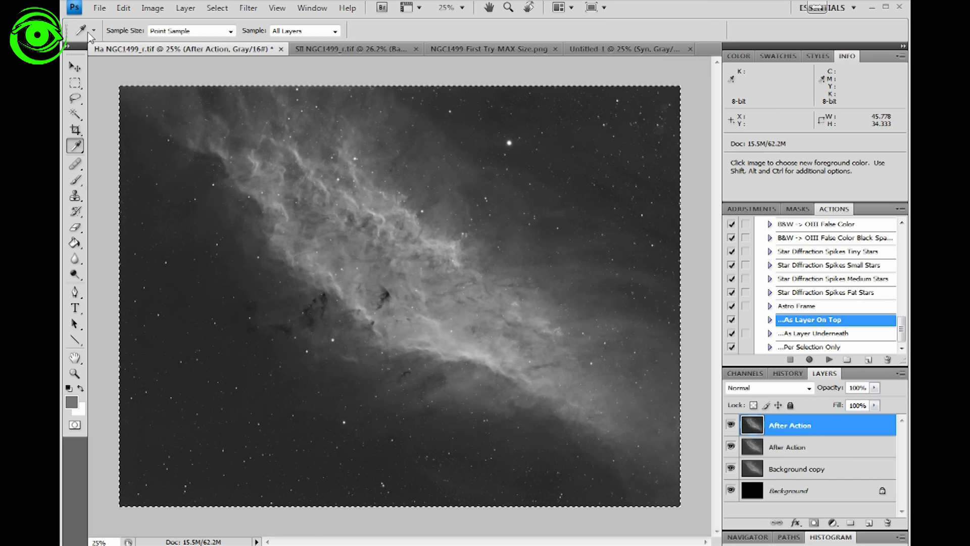
click(101, 8)
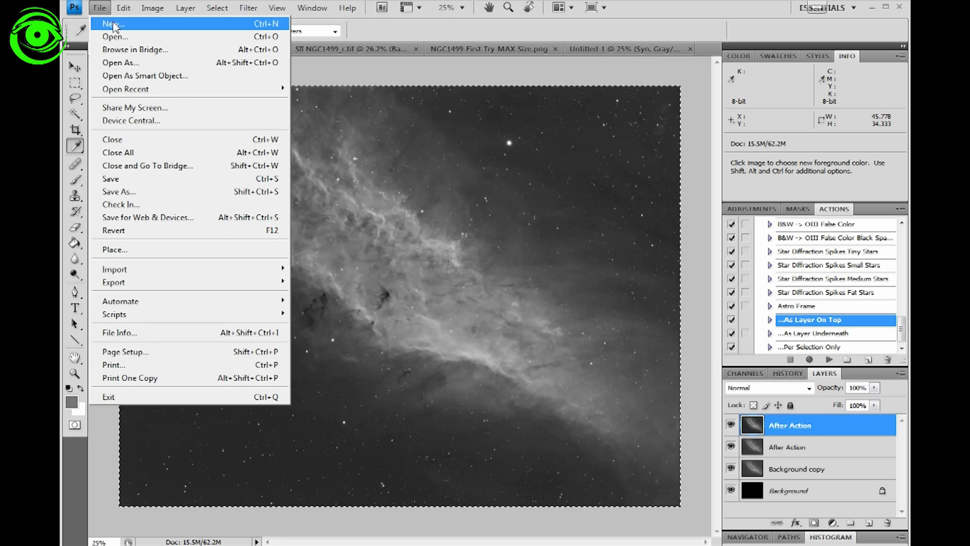
click(104, 22)
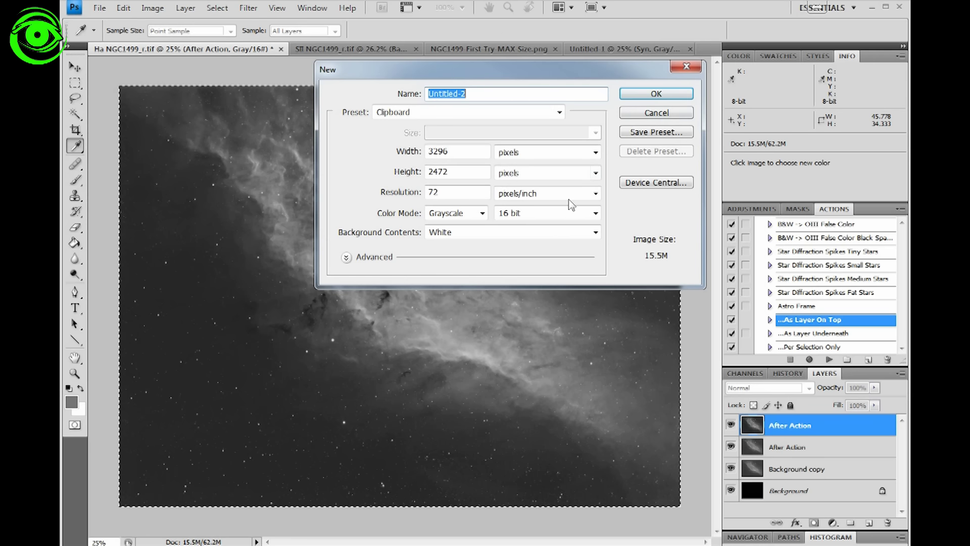
drag(475, 191, 348, 190)
text(300)
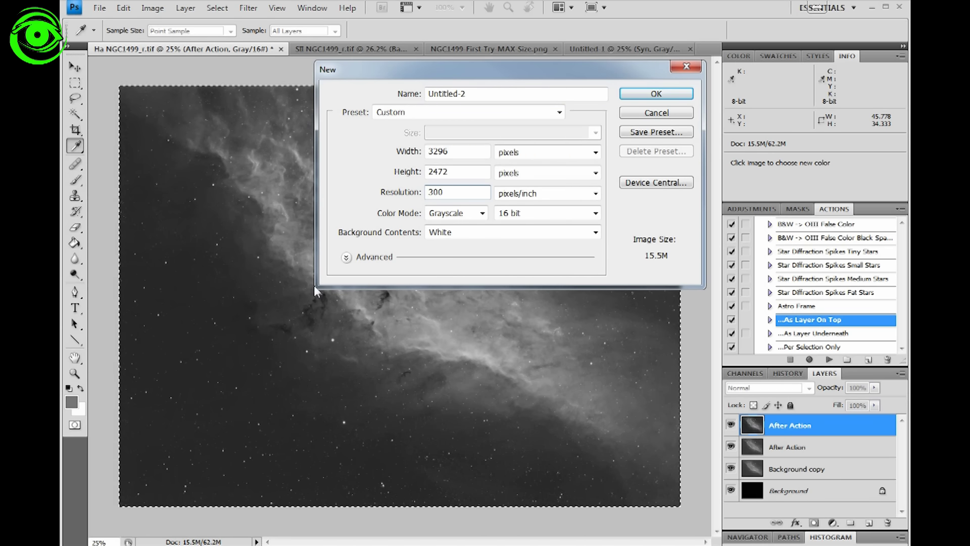
click(482, 213)
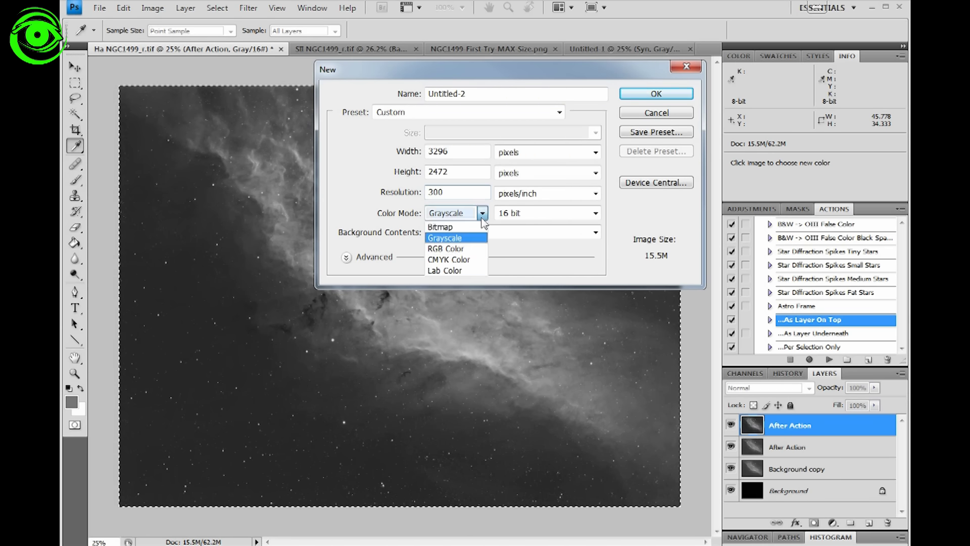
click(442, 248)
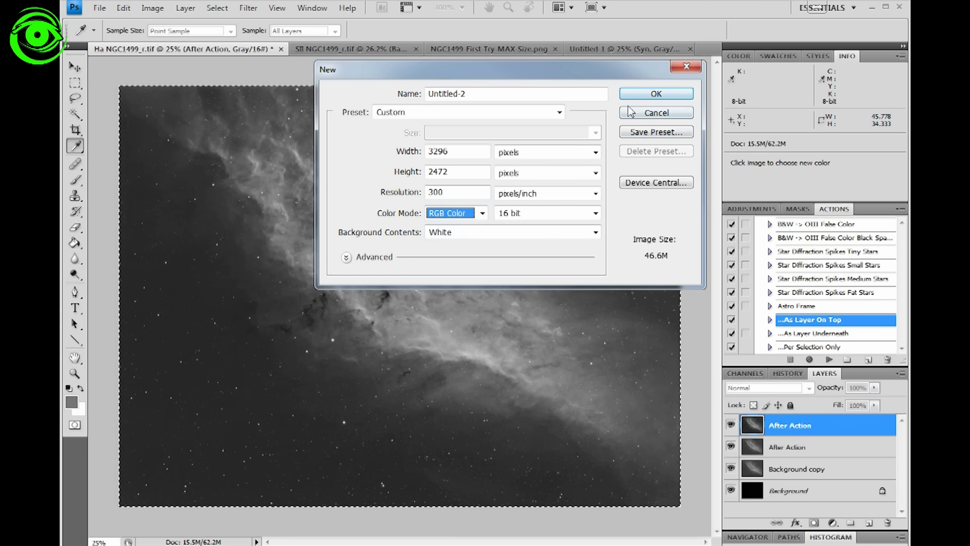
click(651, 95)
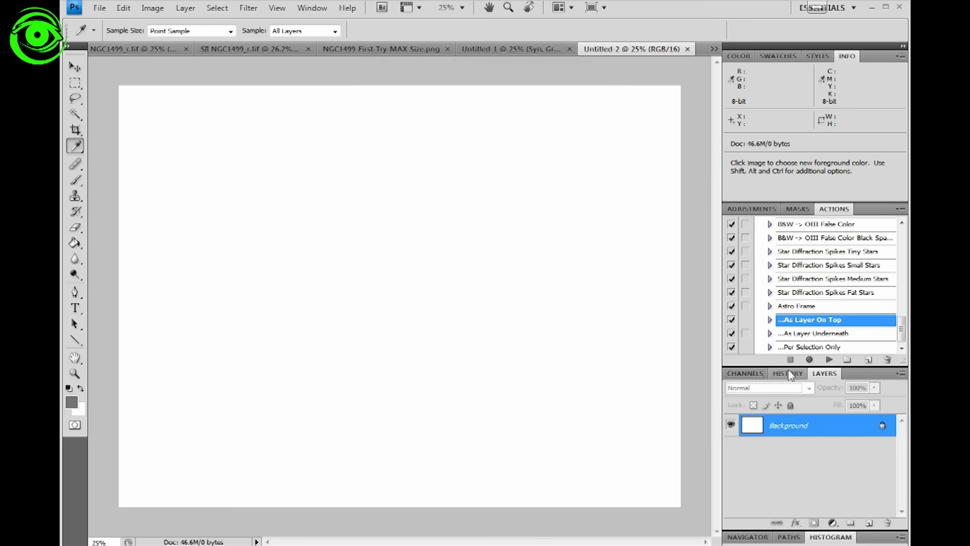
Paste the copied Ha image into the Green channel of the new RGB document
click(754, 373)
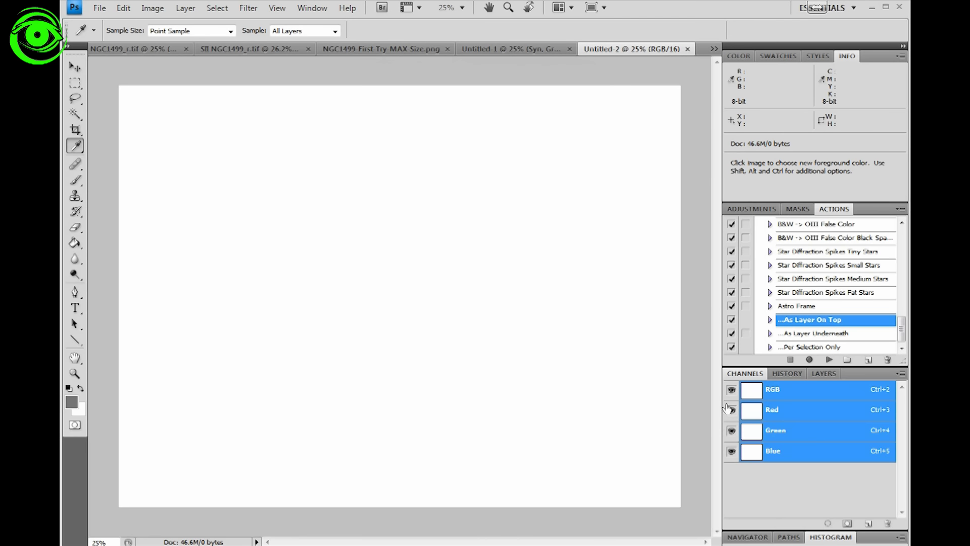
click(750, 431)
key(ctrl)
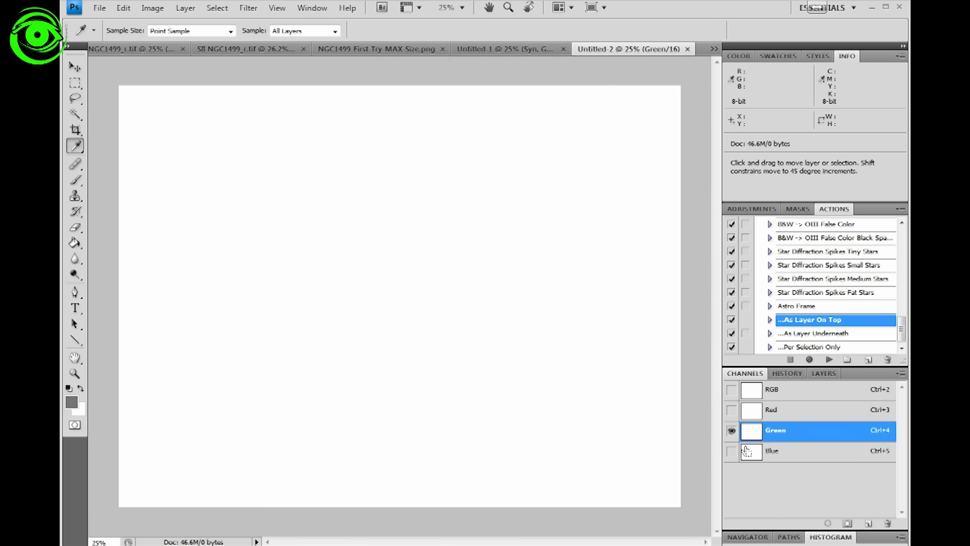
key(ctrl+v)
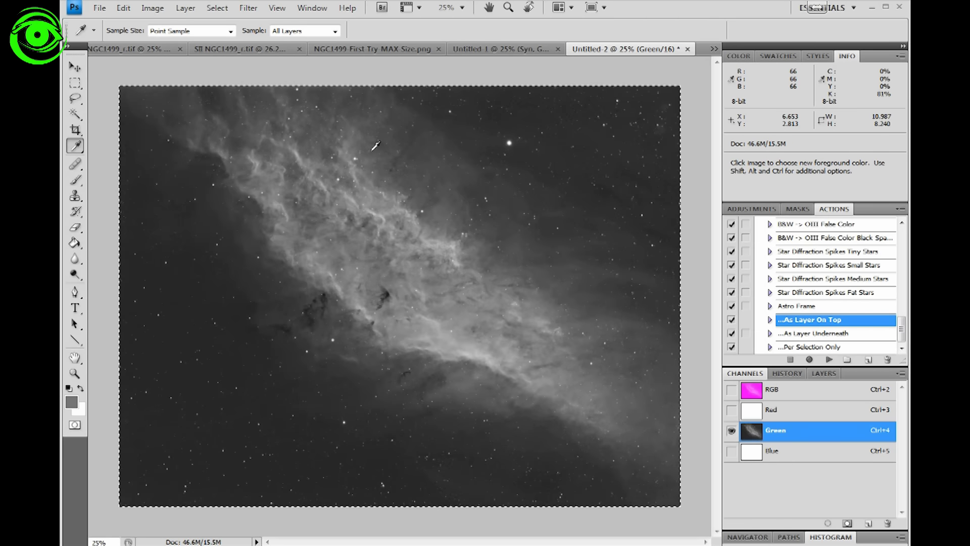
Copy the SII NGC1499 image and paste it into the Red channel of the new RGB document
click(240, 48)
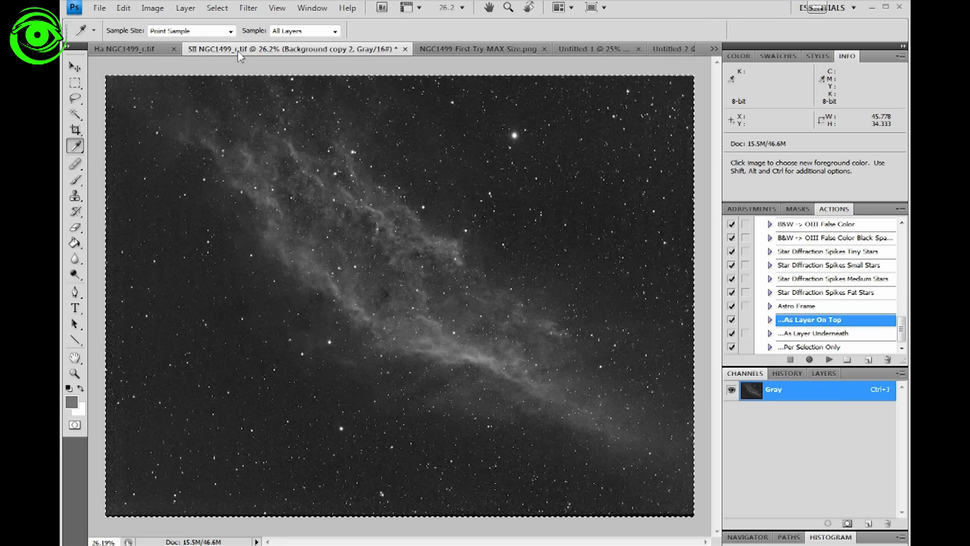
key(ctrl)
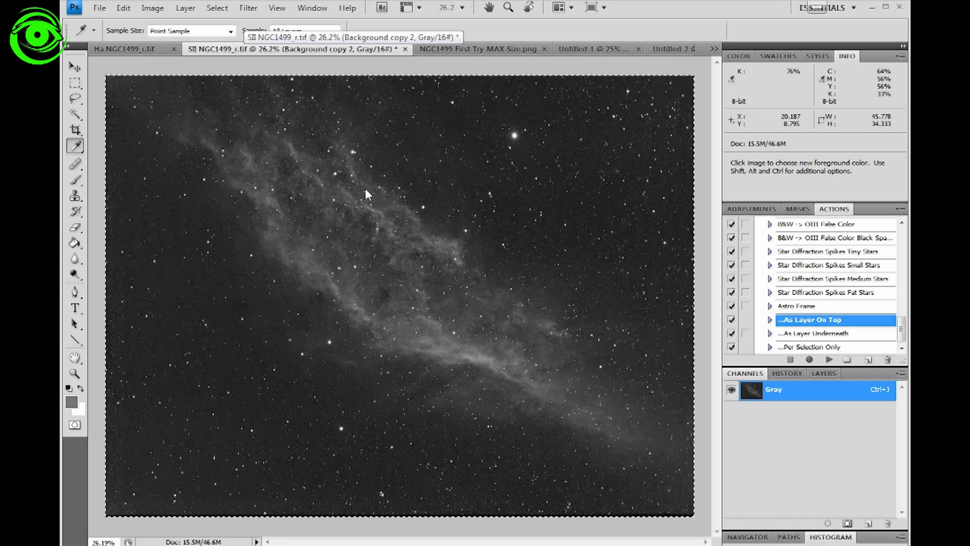
click(662, 47)
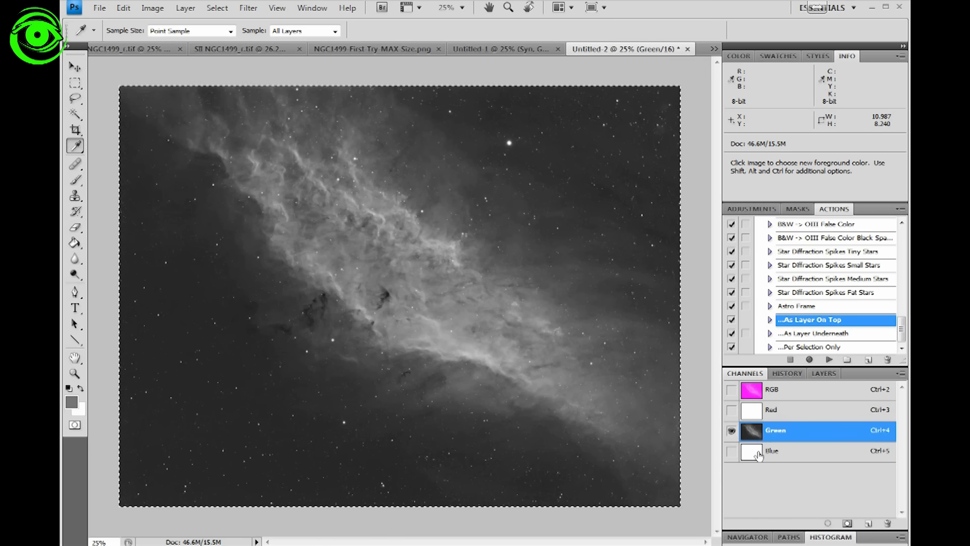
click(749, 415)
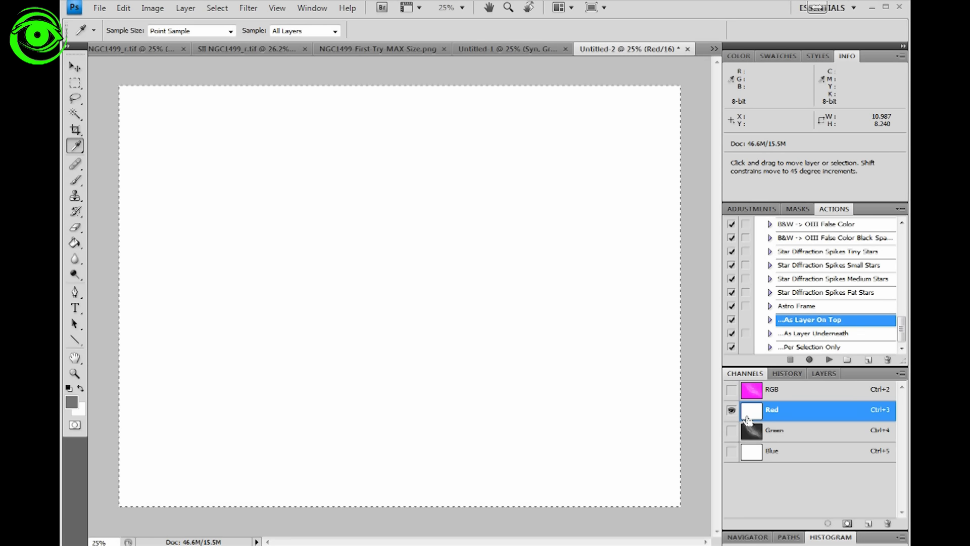
key(ctrl+v)
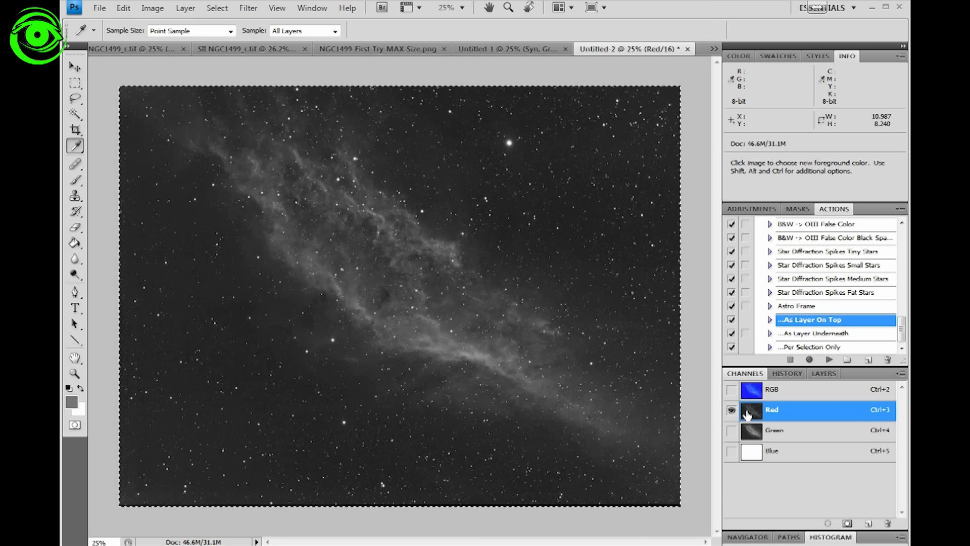
Copy the whole Syn image into the Blue channel of the RGB document and show all channels together
click(757, 456)
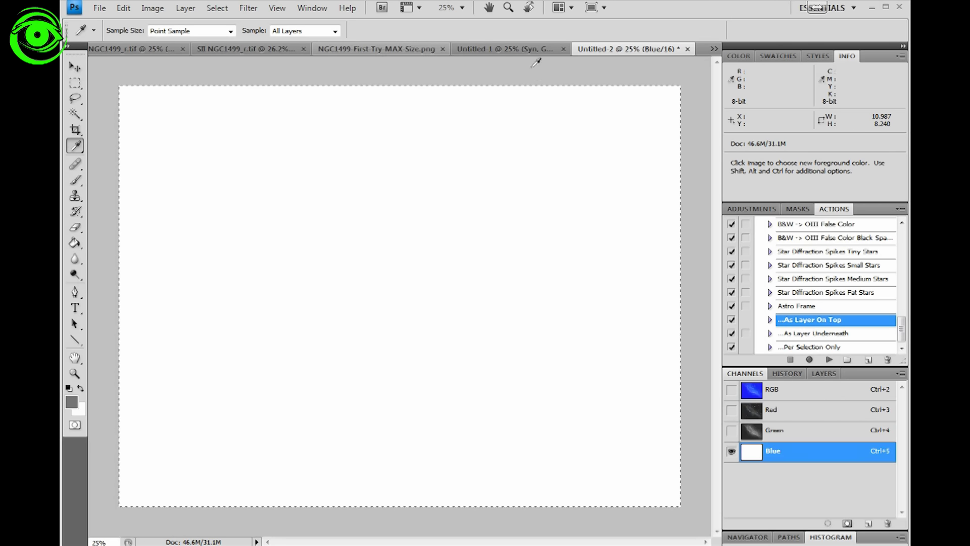
click(502, 49)
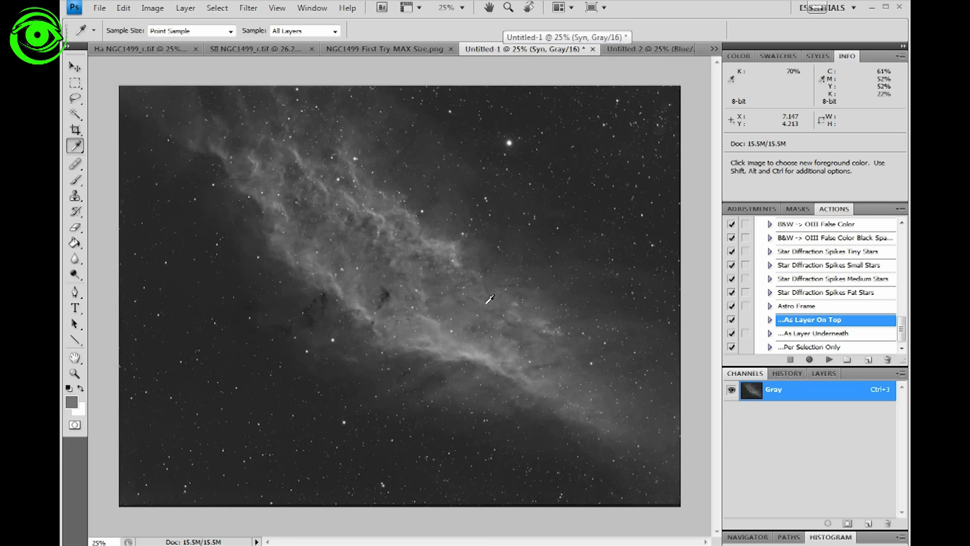
key(ctrl)
key(ctrl+a)
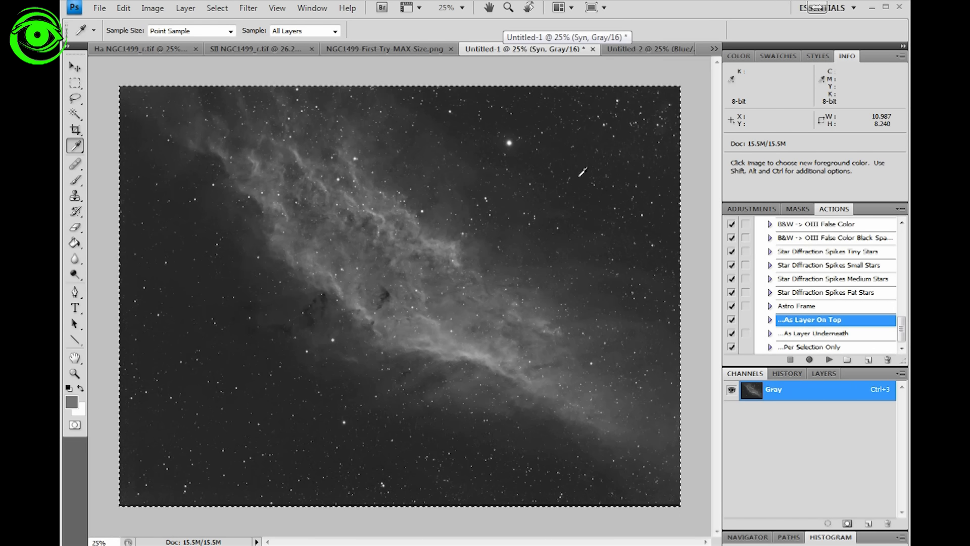
click(634, 49)
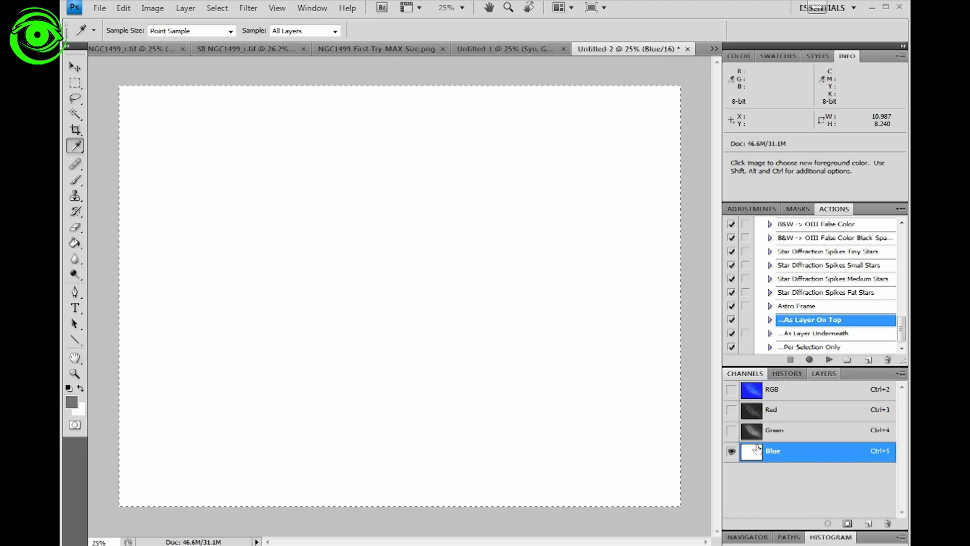
key(ctrl)
key(ctrl+v)
key(grave)
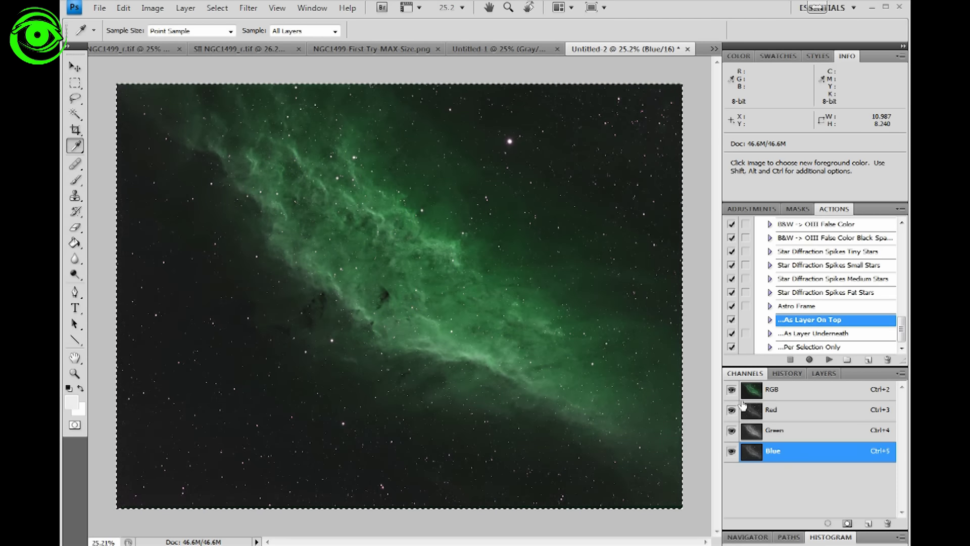
Activate the RGB composite and duplicate the Background layer
key(ctrl+2)
click(824, 373)
drag(798, 425, 868, 523)
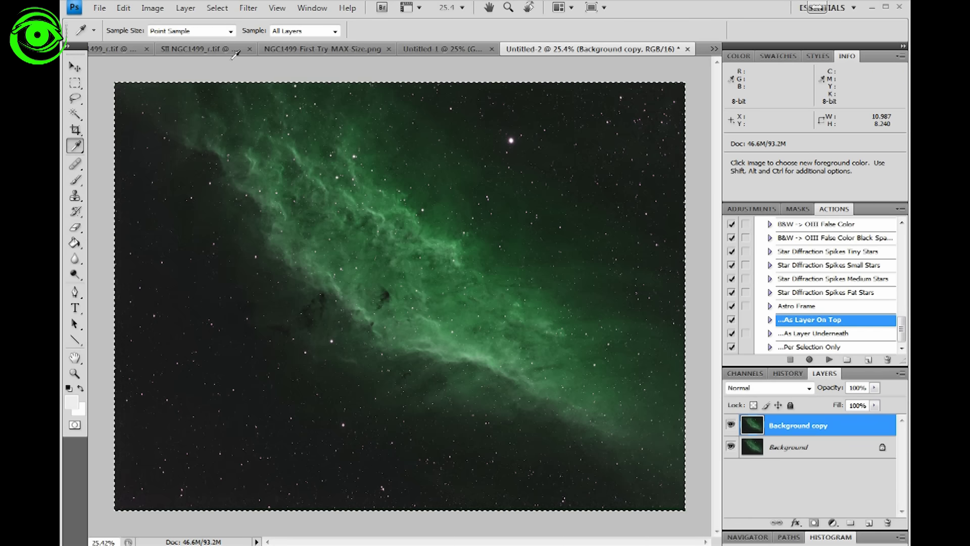
Apply Selective Color to the Background copy layer, with Yellow at +100% and Cyan at 0% for the Cyans
click(150, 12)
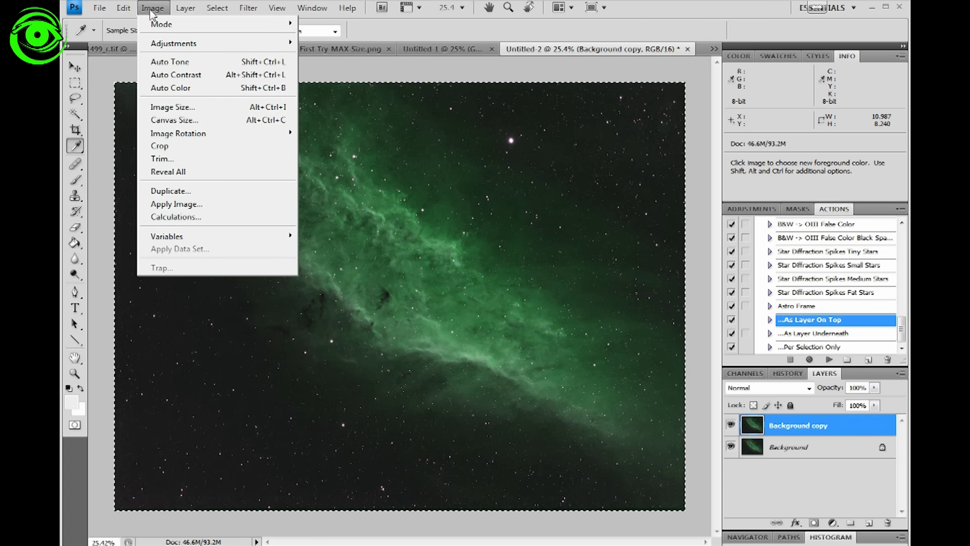
mouse_move(157, 45)
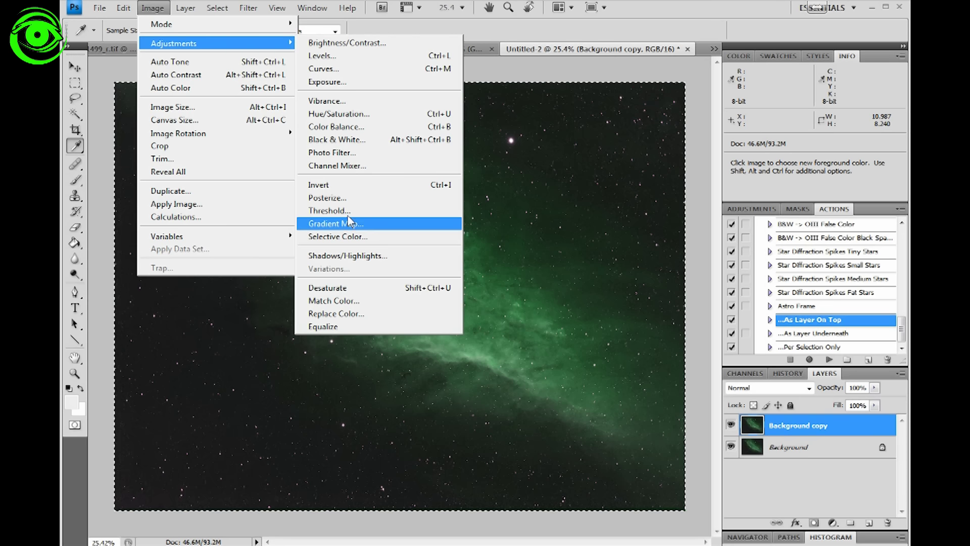
click(338, 236)
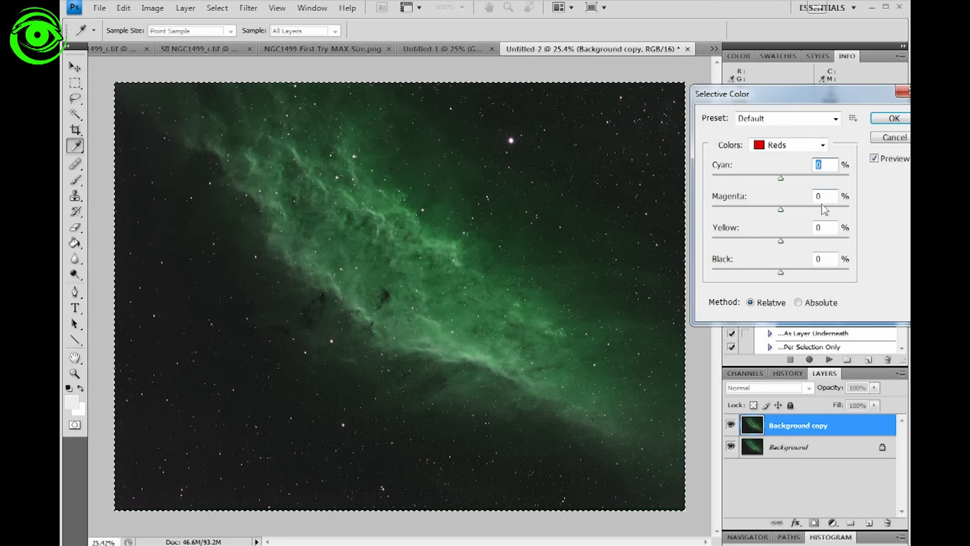
drag(513, 122, 514, 122)
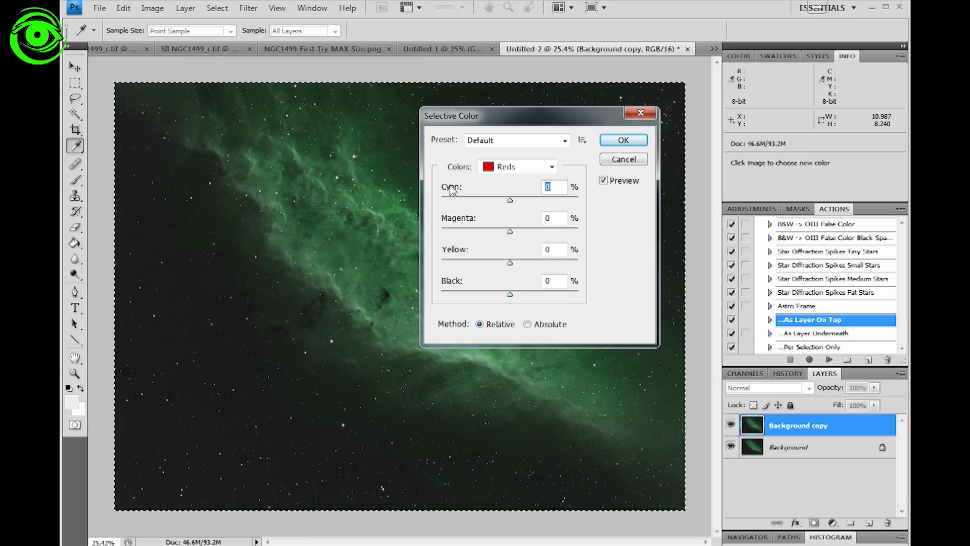
click(550, 168)
click(496, 214)
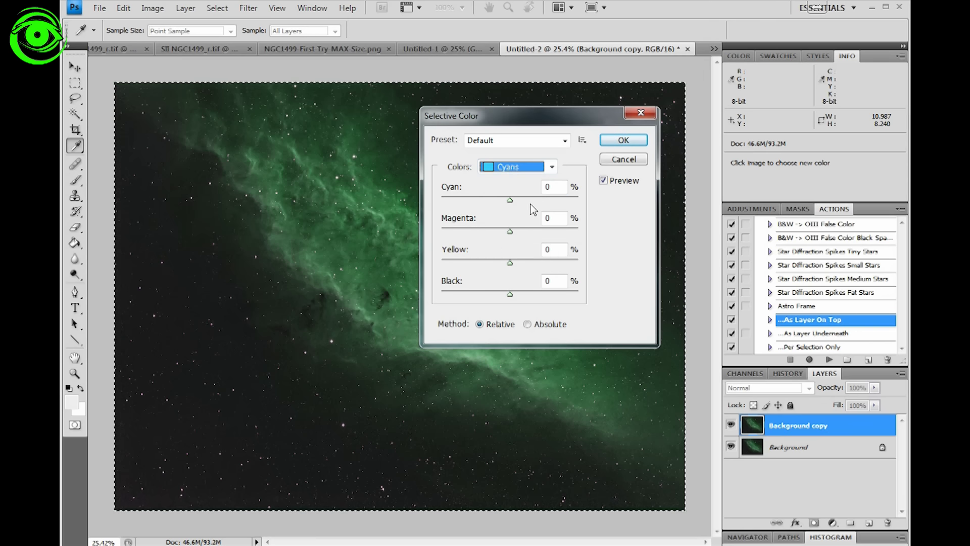
drag(509, 201, 507, 201)
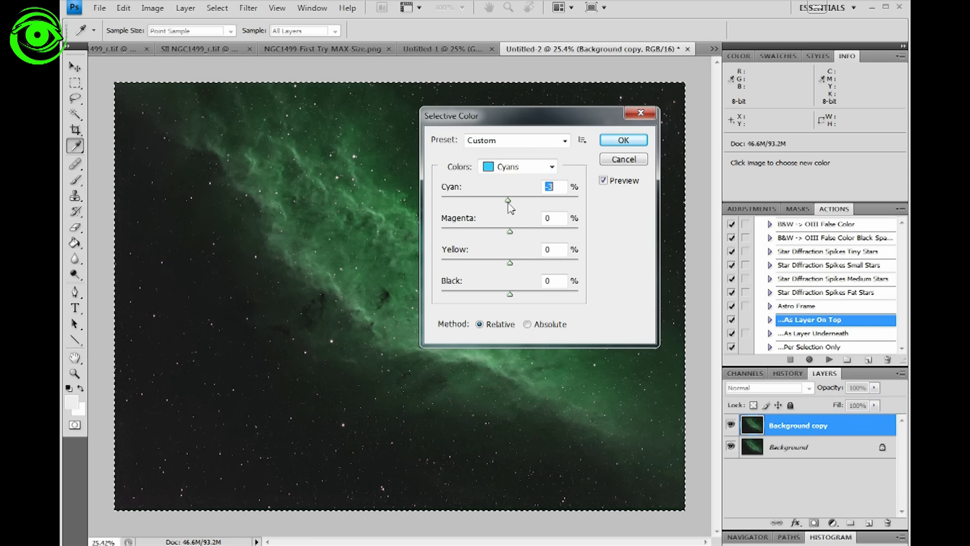
text(0)
drag(510, 263, 600, 268)
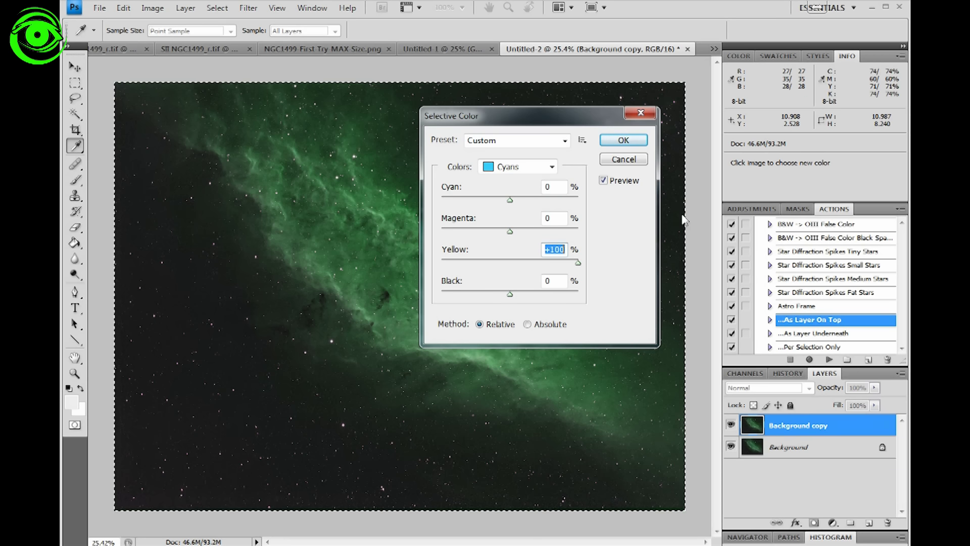
click(618, 142)
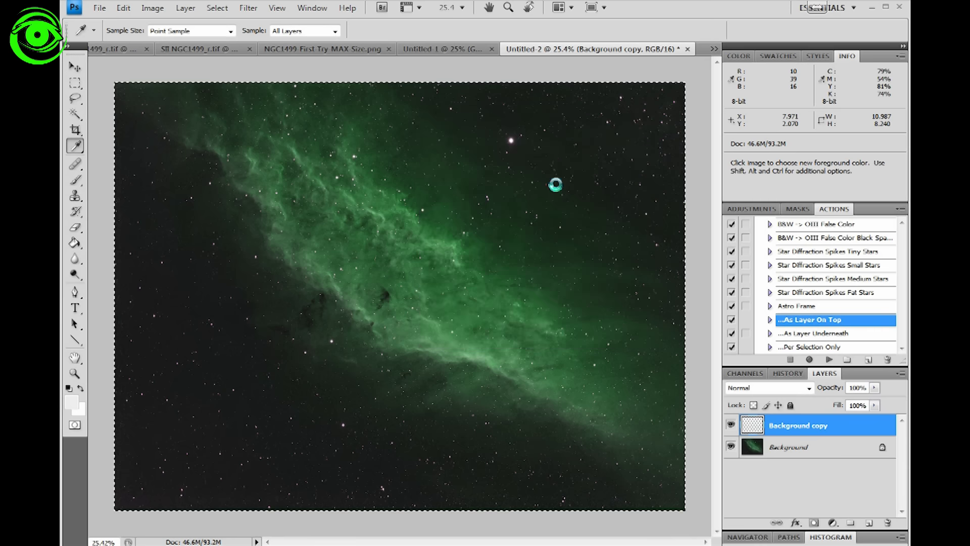
Apply Selective Color to the Greens of the Background copy layer, with Cyan at -100% and Magenta at a negative value
click(152, 7)
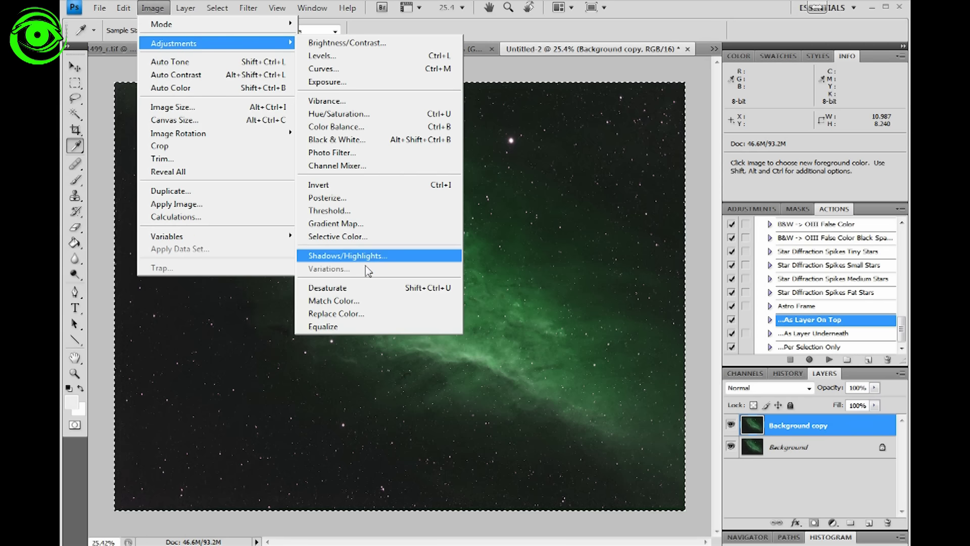
click(355, 236)
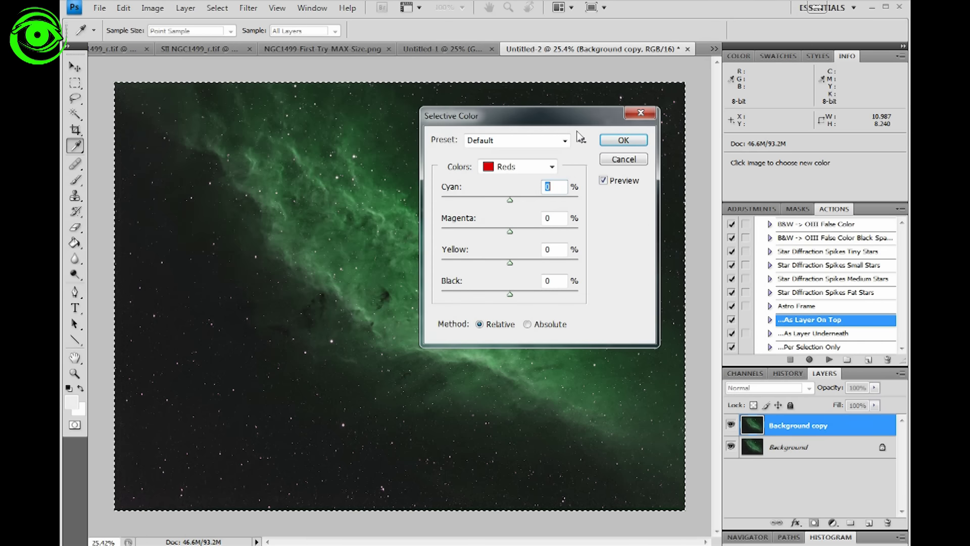
click(553, 168)
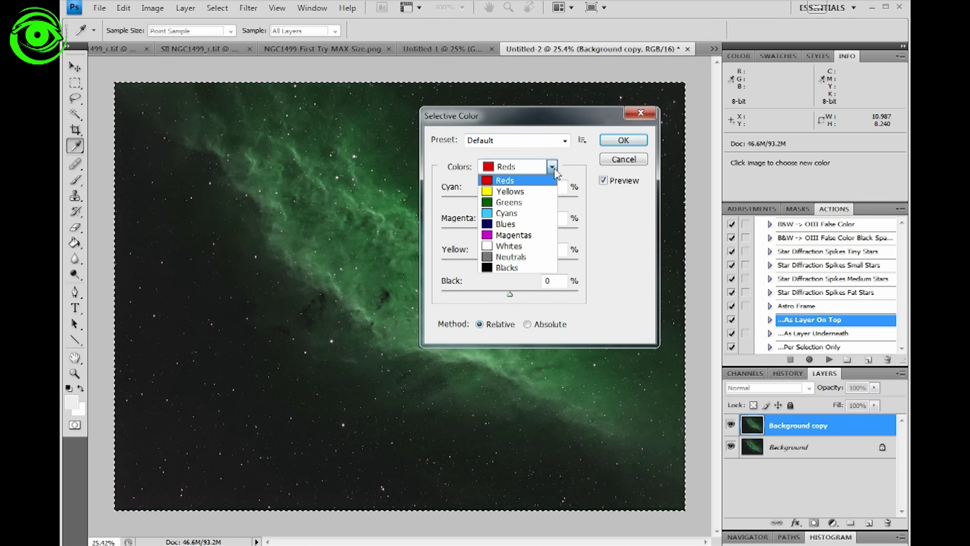
click(531, 212)
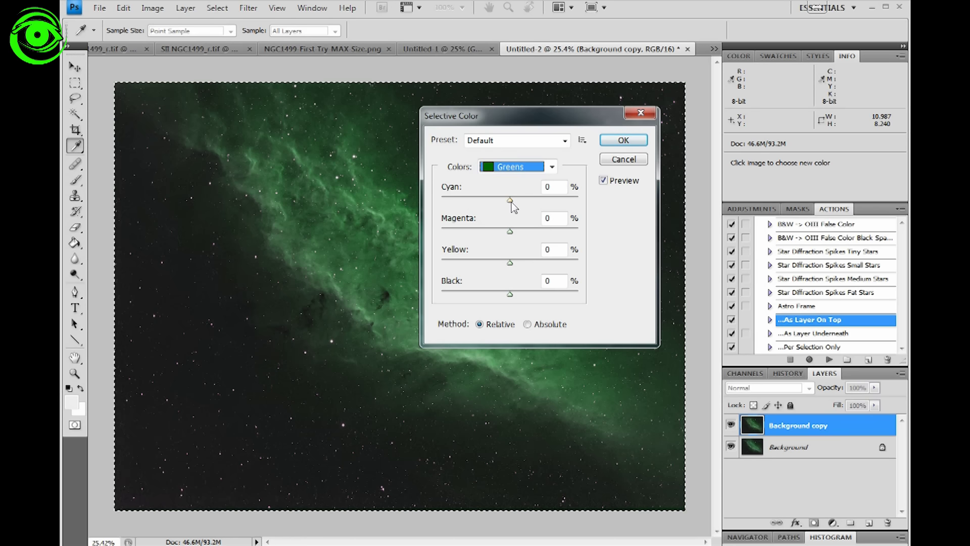
drag(510, 201, 441, 202)
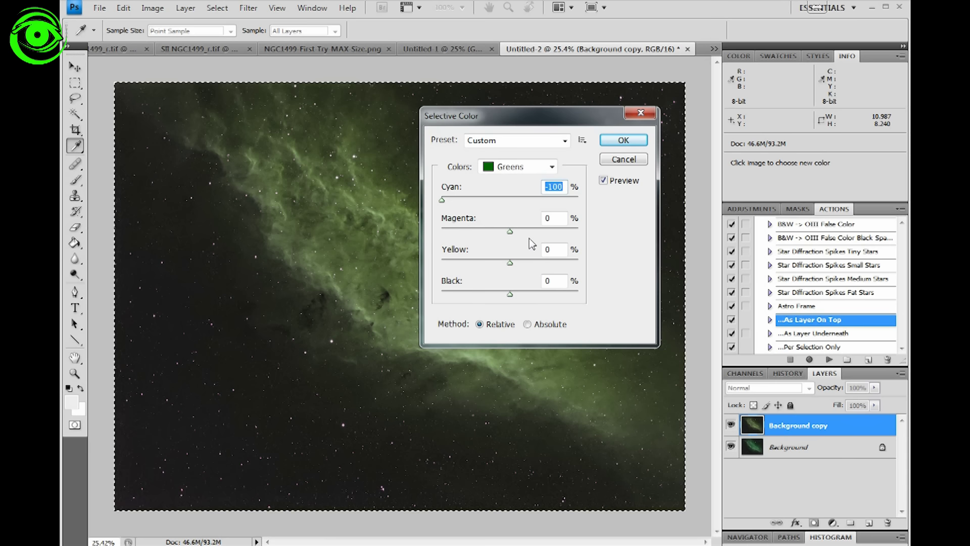
drag(510, 231, 504, 233)
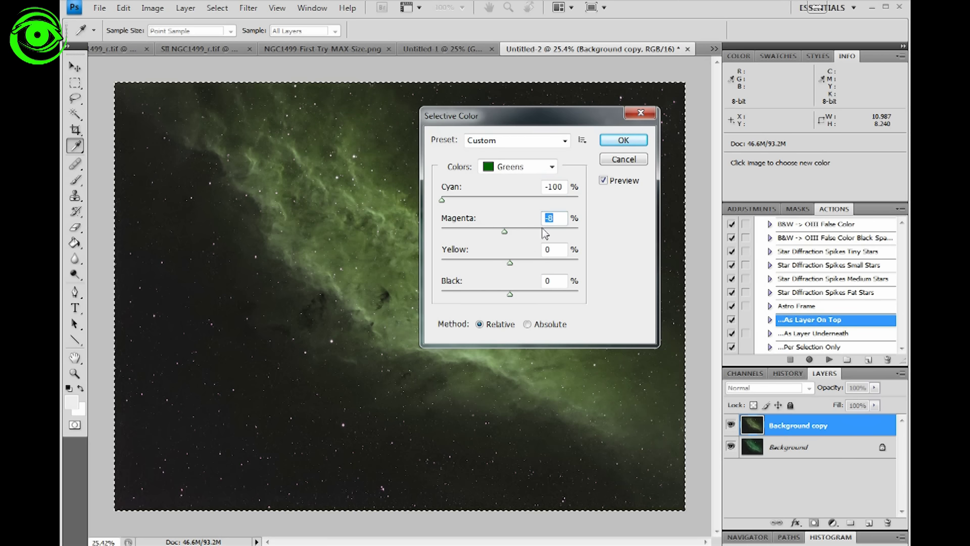
key(Down)
key(Down)
key(Down)
key(Down)
key(Down)
key(Down)
key(Down)
key(Down)
key(Down)
key(Down)
key(Down)
key(Down)
key(Down)
click(635, 146)
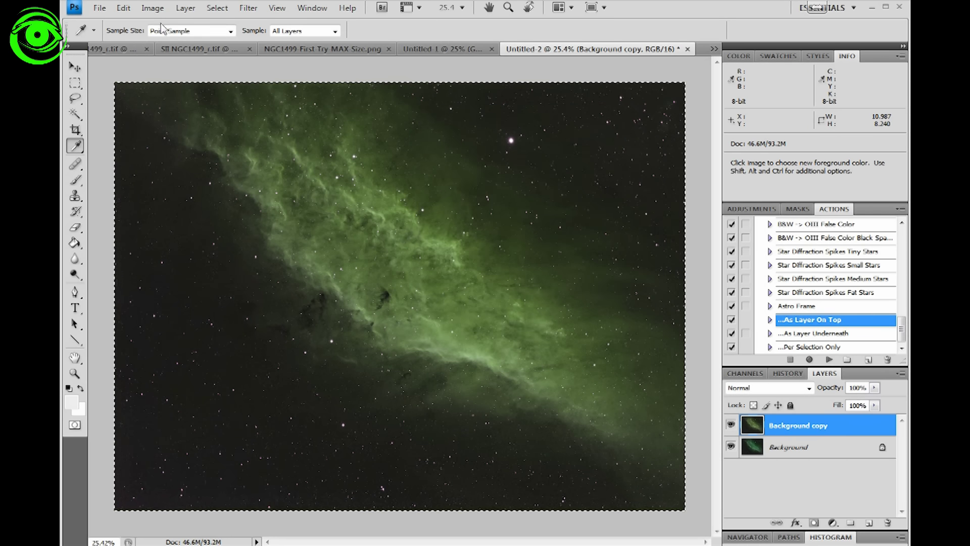
Apply Selective Color to the Yellows of the Background copy layer, with Cyan at -100% and Magenta at +25%
click(153, 9)
mouse_move(196, 53)
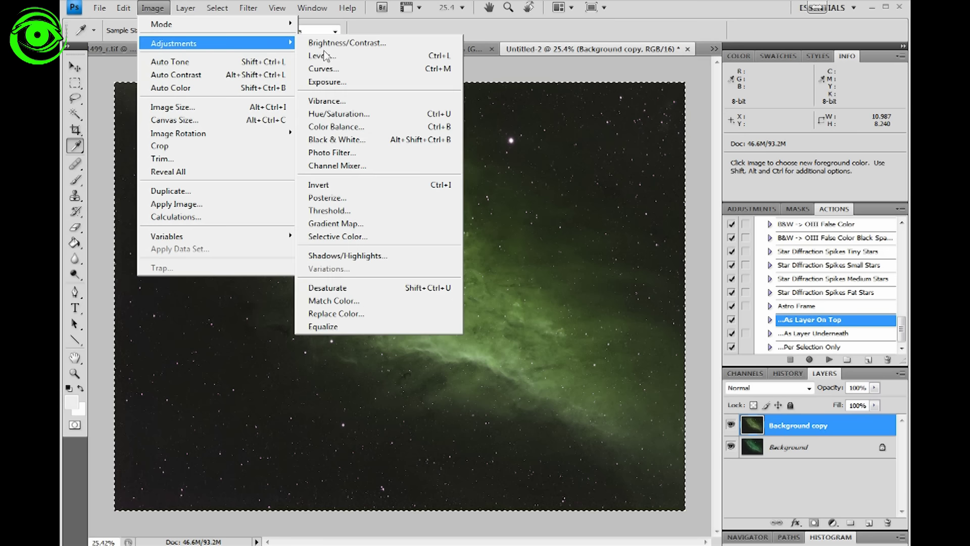
click(342, 236)
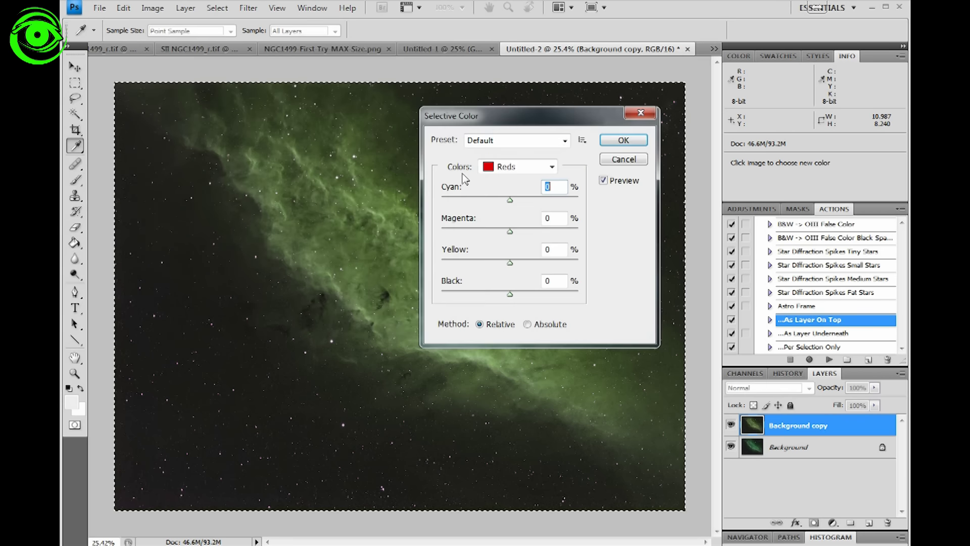
click(551, 167)
click(506, 177)
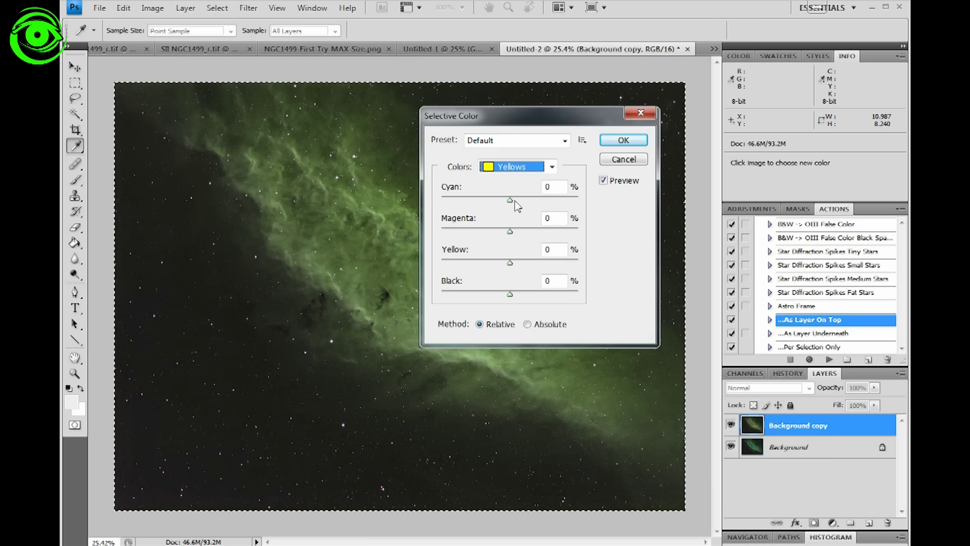
drag(510, 201, 428, 209)
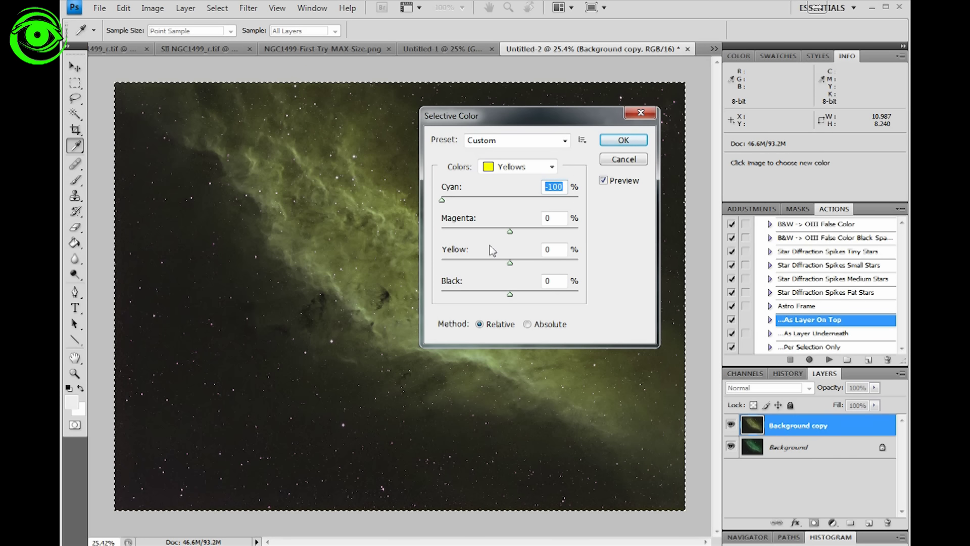
drag(511, 232, 526, 233)
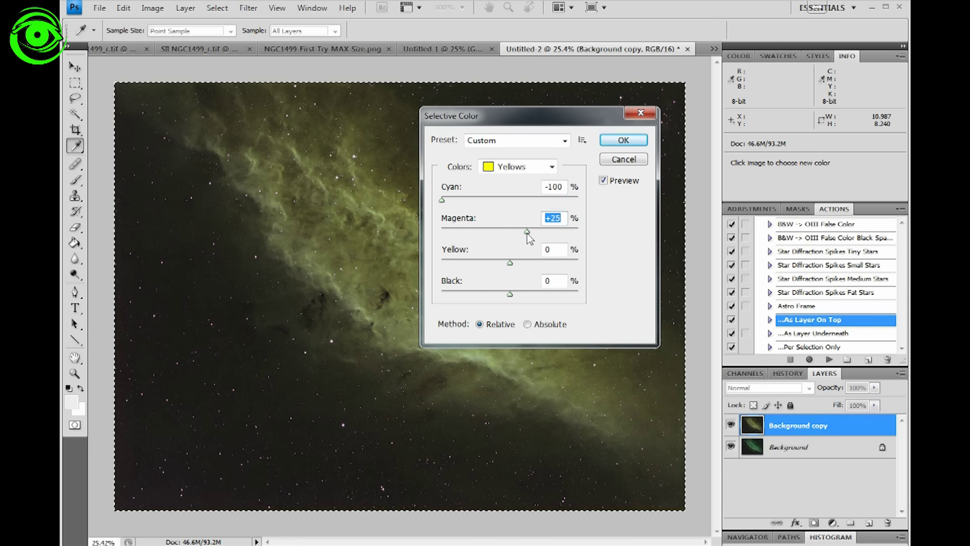
click(642, 147)
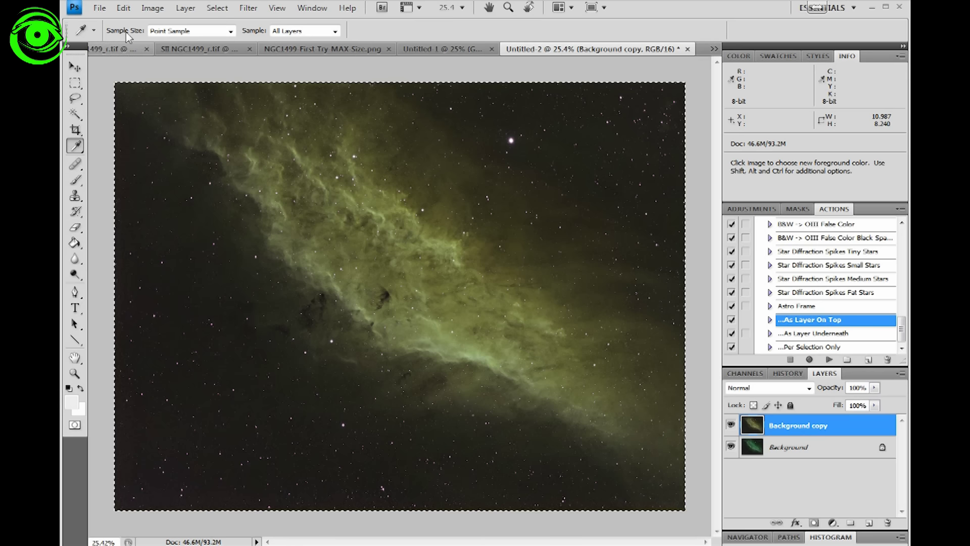
Apply Selective Color to the Cyans of the Background copy layer, with Cyan at -17% and Yellow at -100%
click(152, 8)
mouse_move(281, 45)
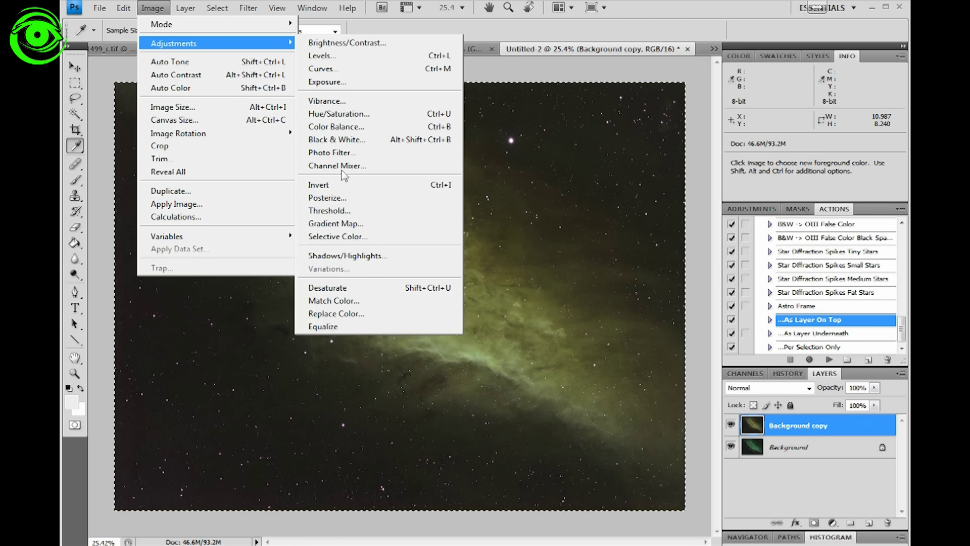
click(327, 236)
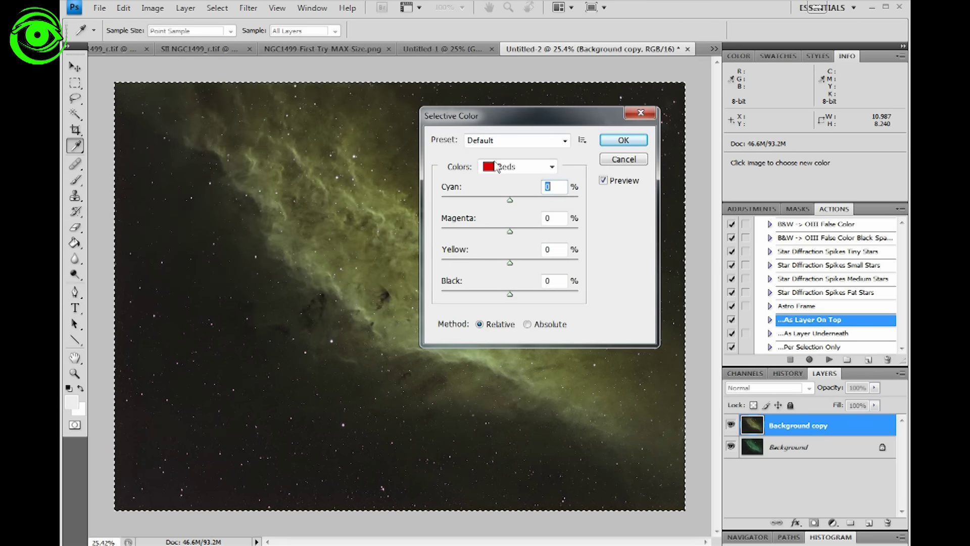
click(553, 167)
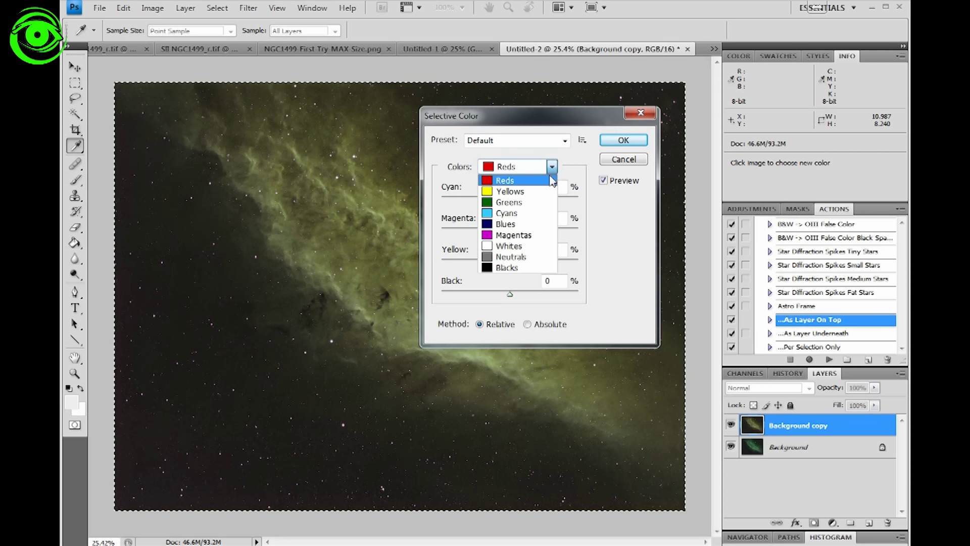
click(501, 213)
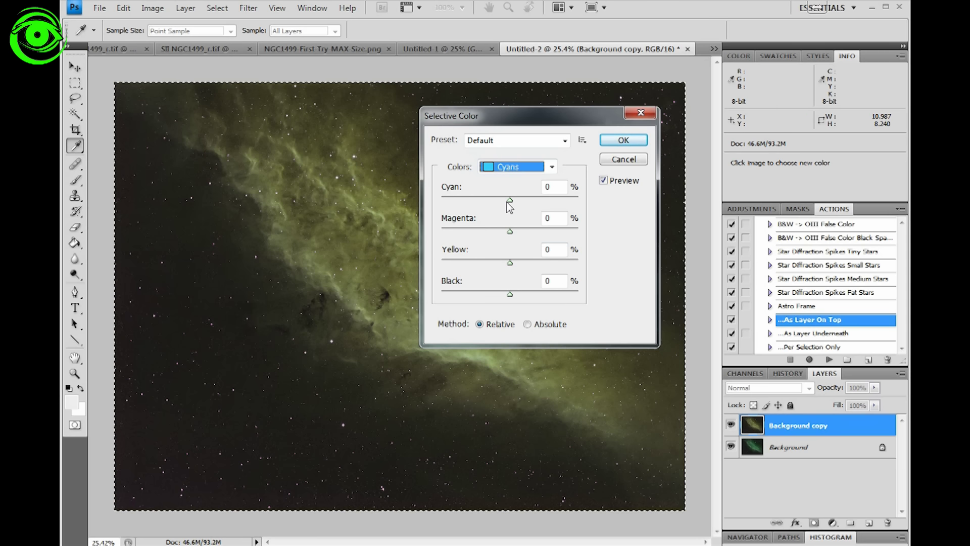
drag(509, 201, 498, 205)
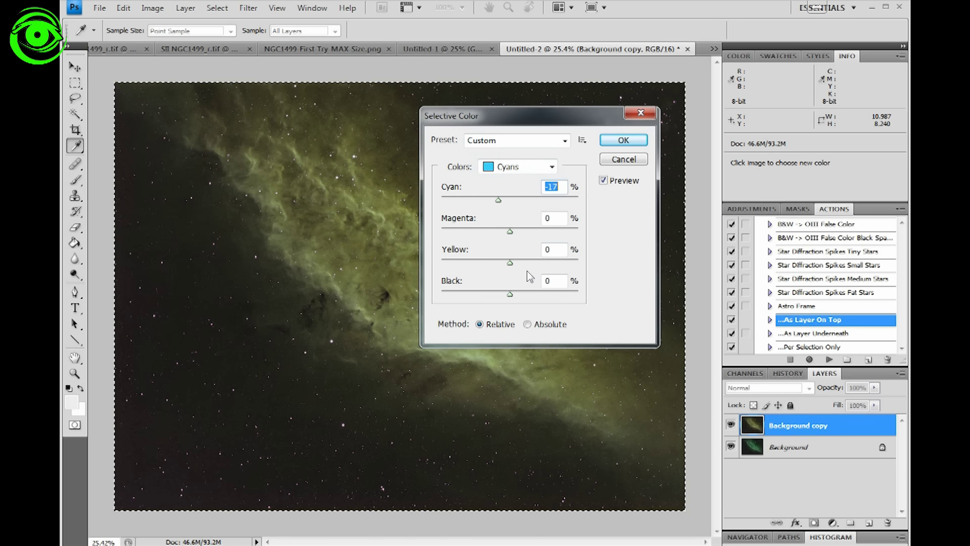
drag(510, 263, 427, 265)
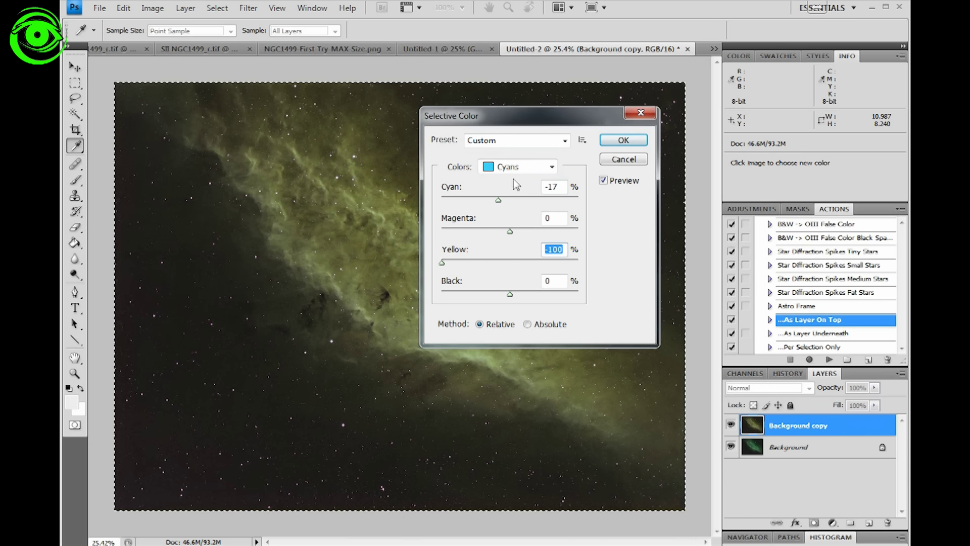
drag(560, 123, 666, 122)
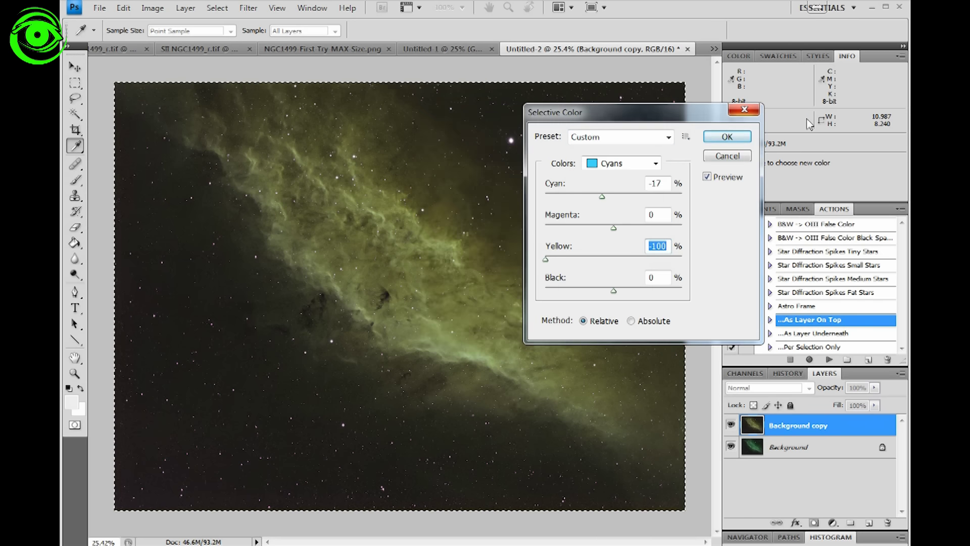
click(715, 137)
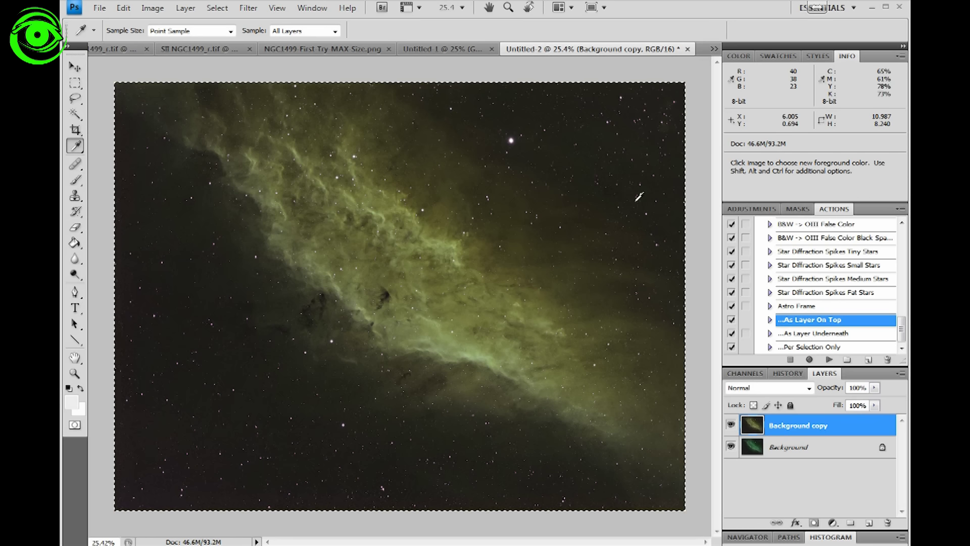
Apply Selective Color to the Yellows of the Background copy layer, with Cyan at +100%, Magenta at -14% and Yellow at +100%
click(154, 8)
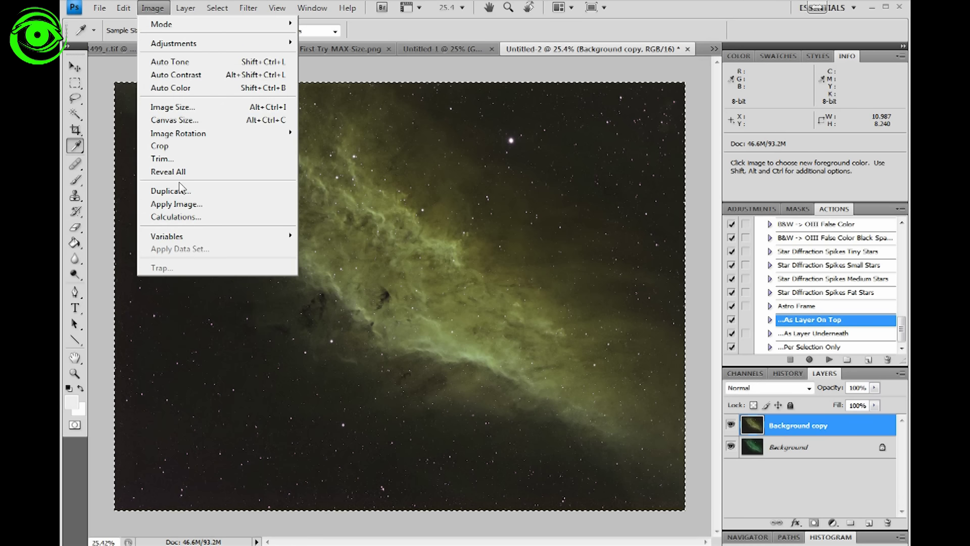
mouse_move(231, 45)
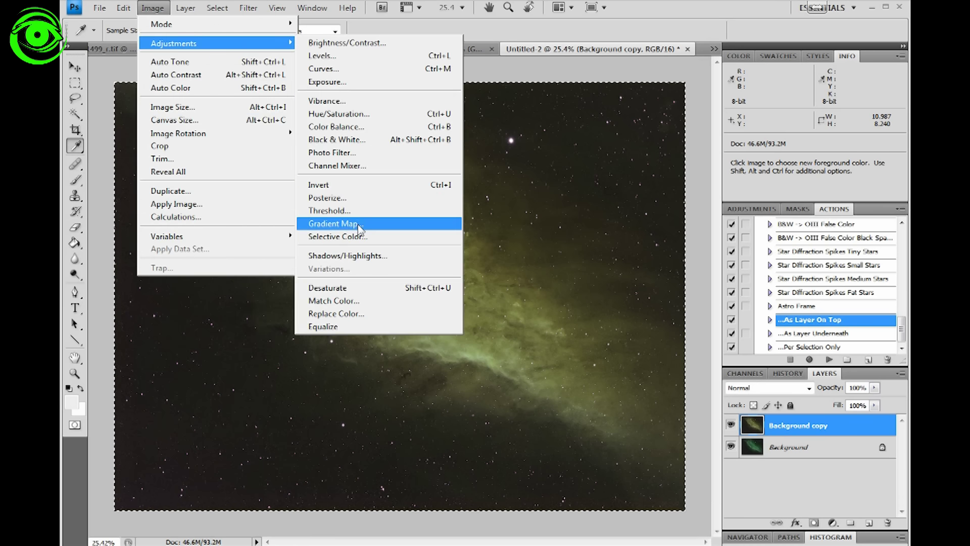
click(359, 237)
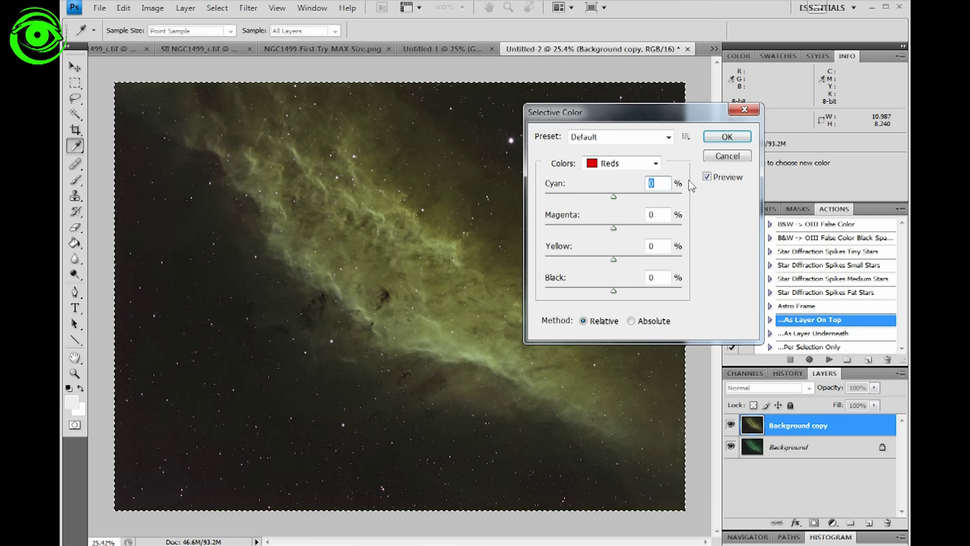
click(656, 163)
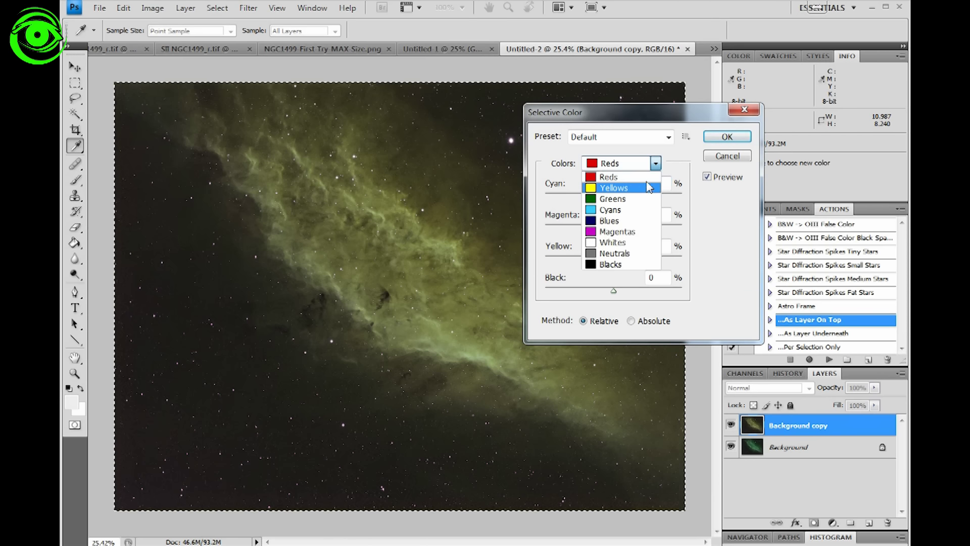
click(642, 195)
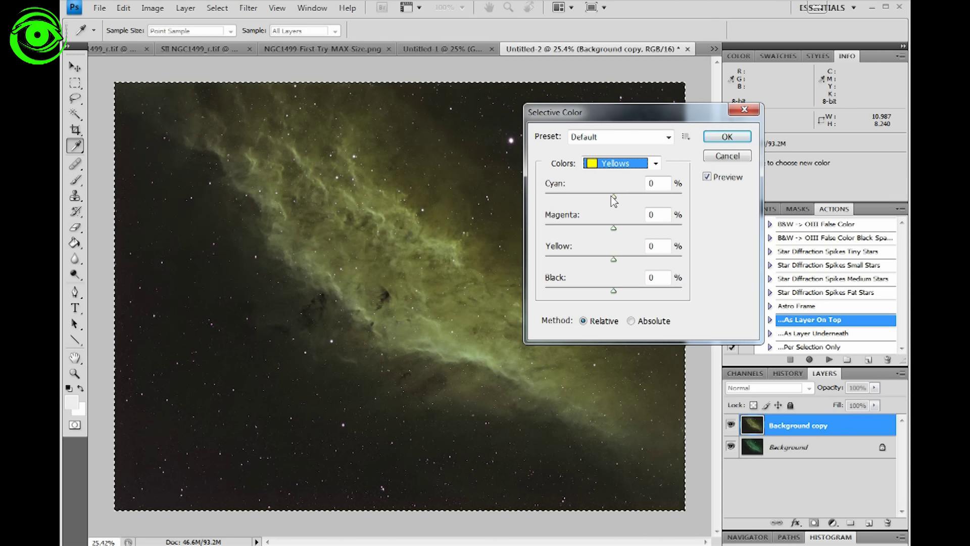
drag(613, 197, 714, 207)
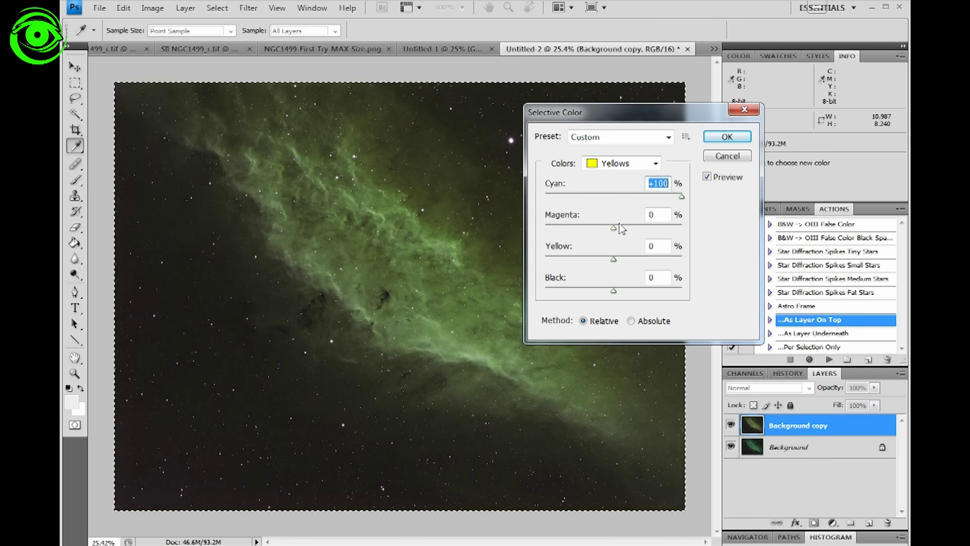
mouse_move(613, 227)
mouse_down()
mouse_move(593, 230)
mouse_move(606, 230)
mouse_up()
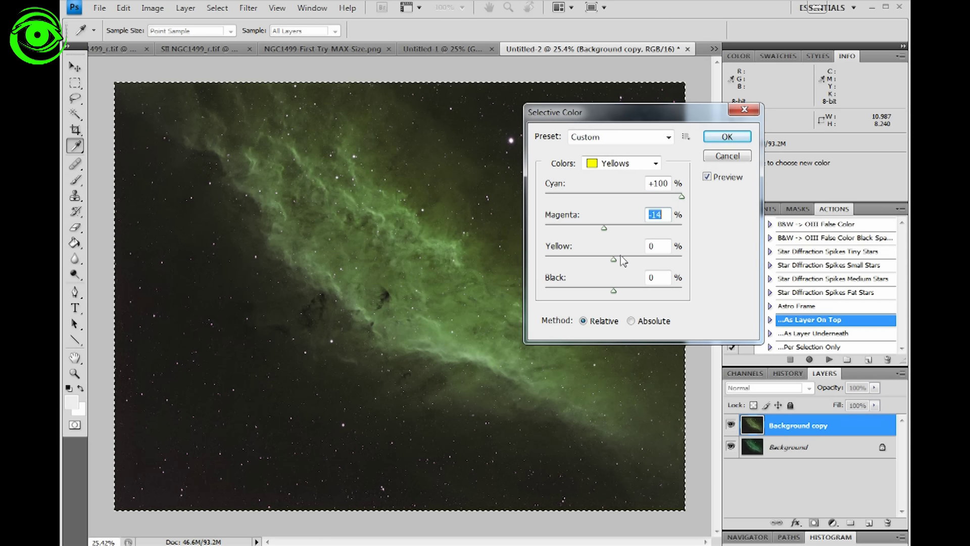
drag(616, 261, 689, 259)
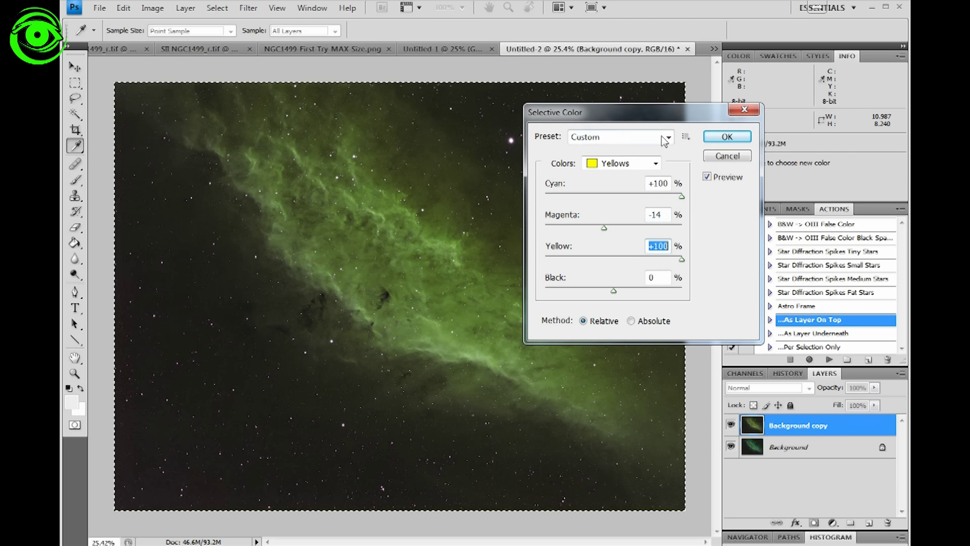
click(728, 137)
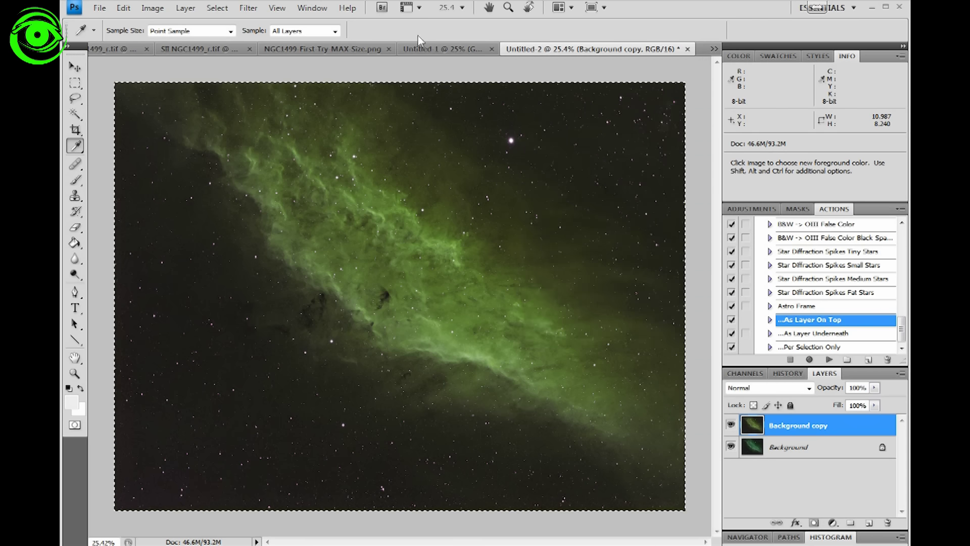
Apply Match Color to the Background copy layer with Luminance at 145 and Color Intensity at 130
click(152, 8)
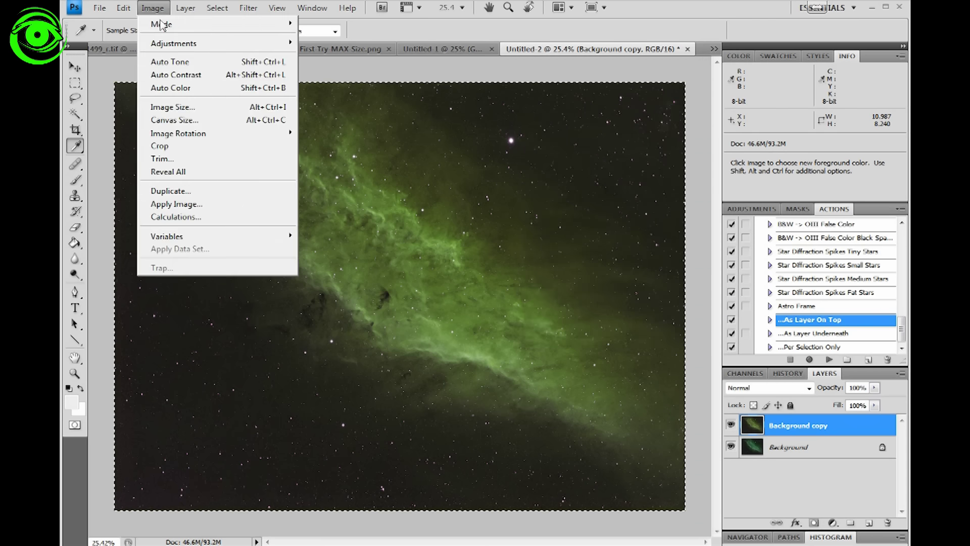
mouse_move(174, 46)
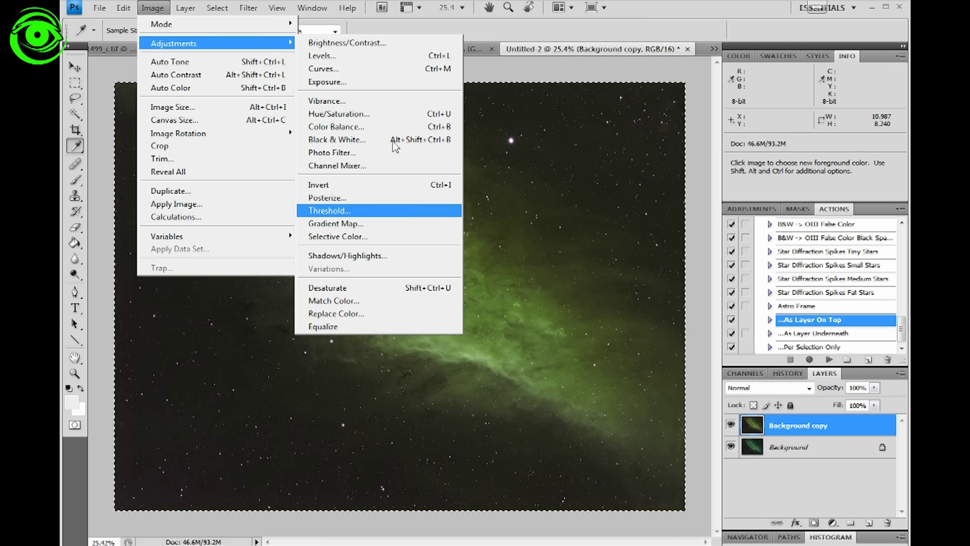
click(334, 300)
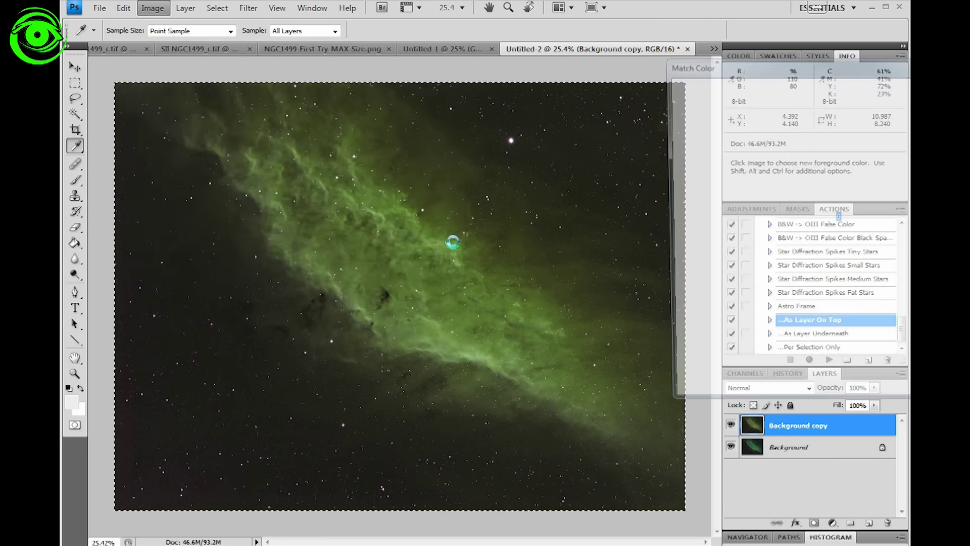
drag(861, 75, 828, 84)
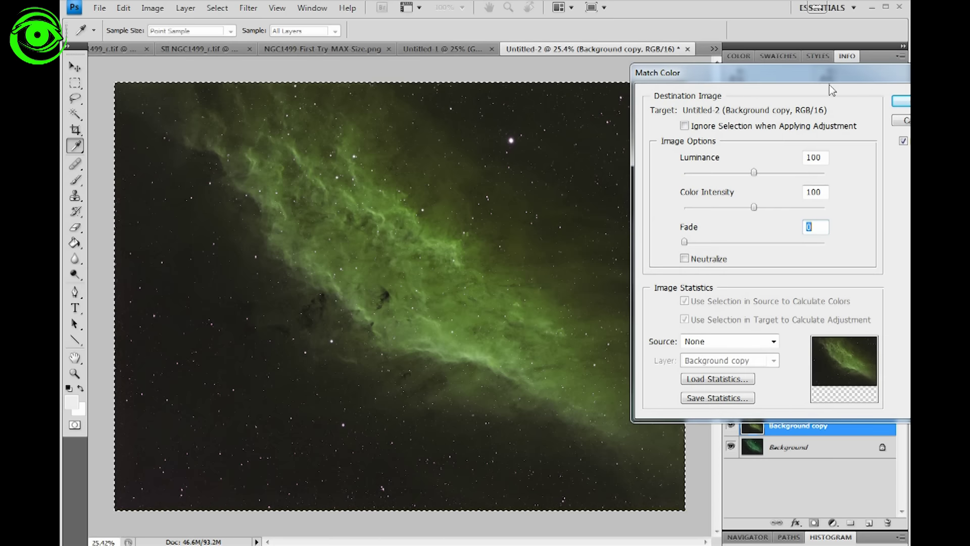
drag(758, 213, 777, 211)
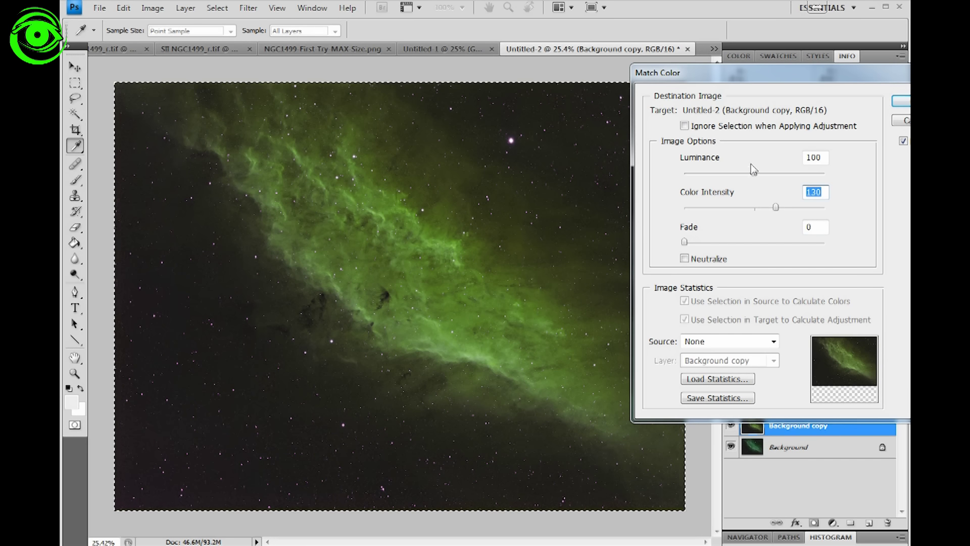
drag(753, 174, 787, 173)
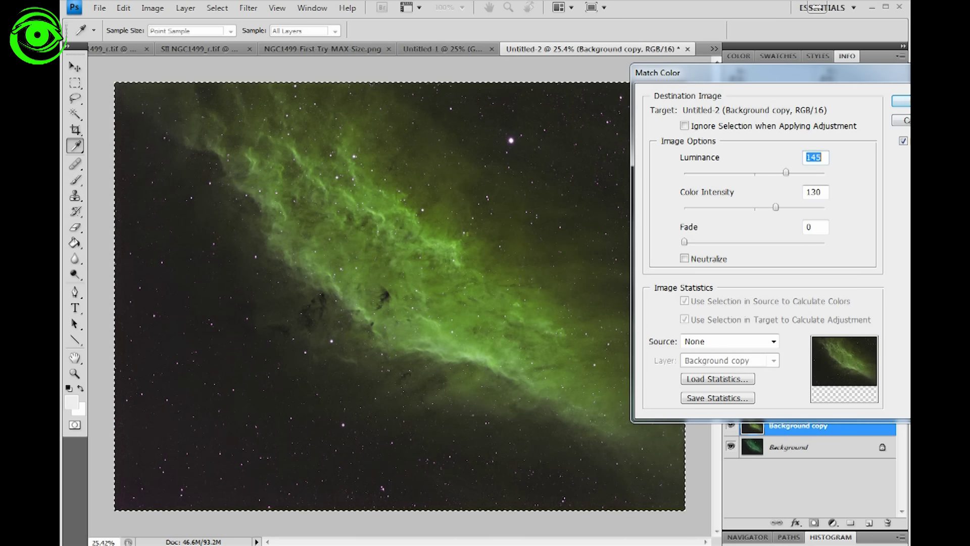
key(Return)
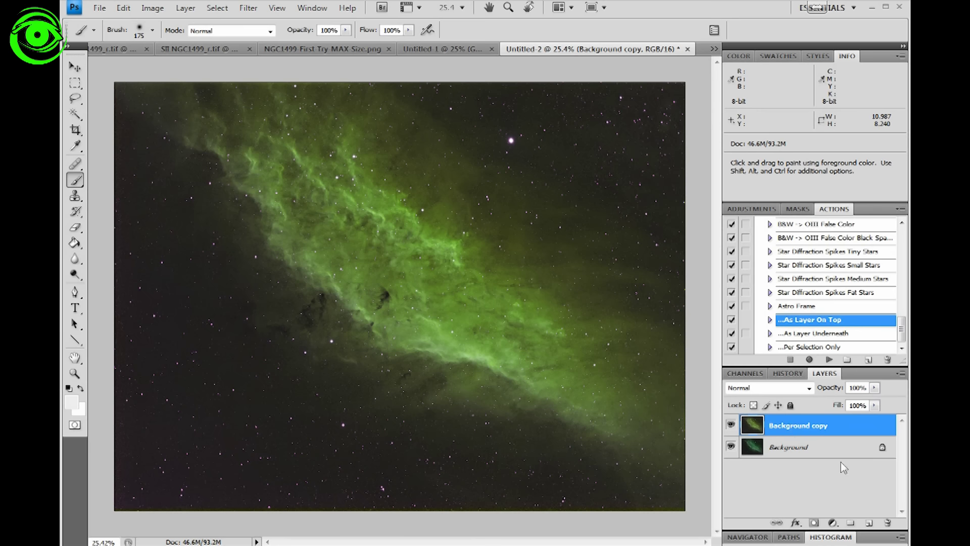
Duplicate the Background copy layer and apply Selective Color to the duplicate's Cyans, with Cyan at -100% and Magenta at -25%
mouse_move(813, 427)
mouse_down()
mouse_move(861, 463)
mouse_move(869, 522)
mouse_up()
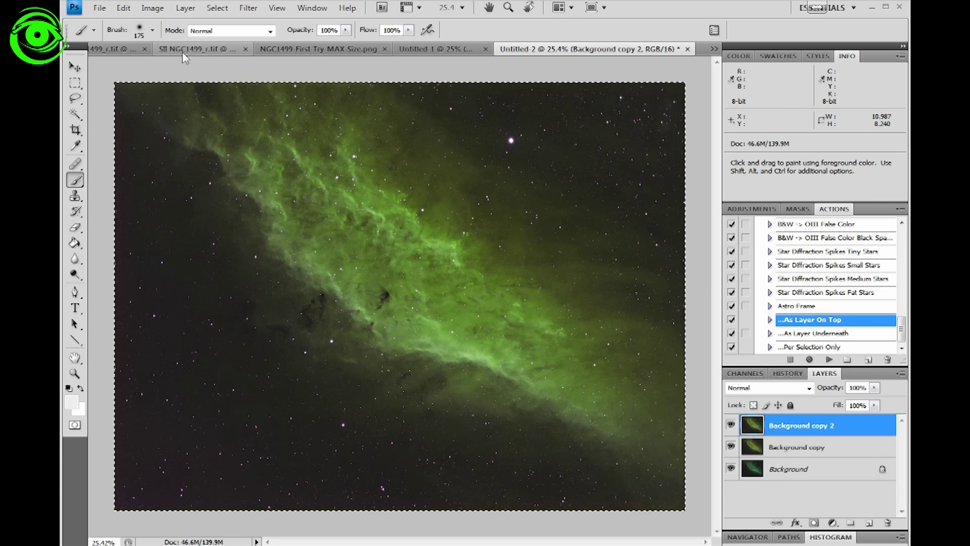
click(152, 8)
mouse_move(163, 44)
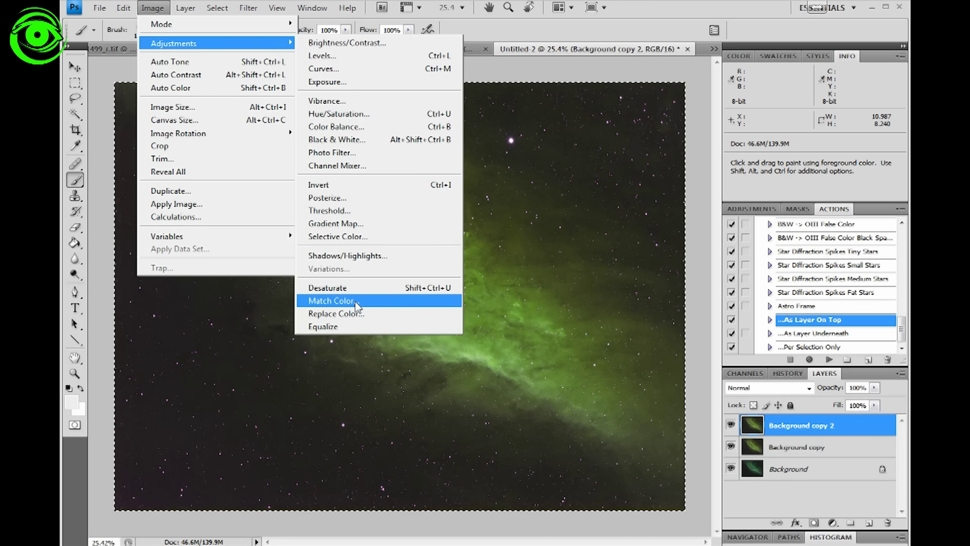
click(336, 236)
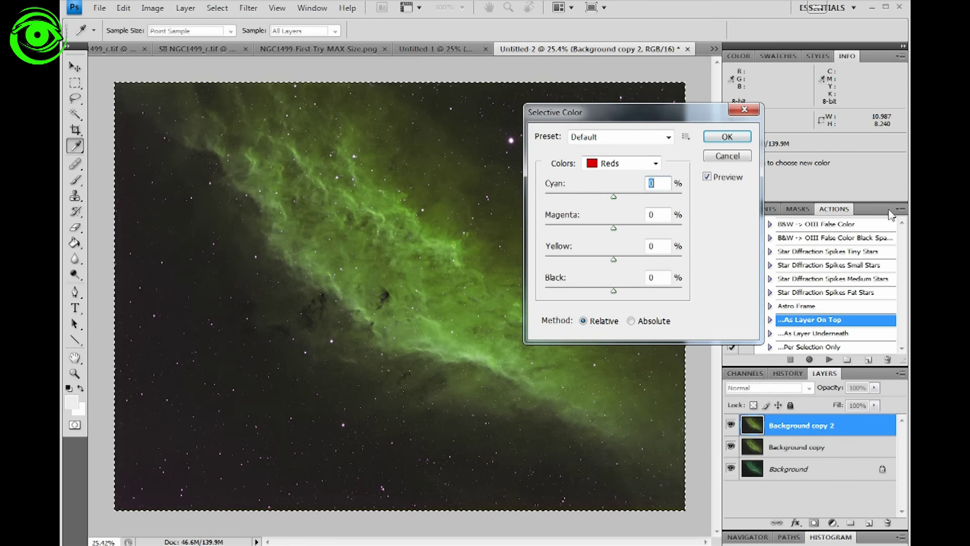
click(655, 163)
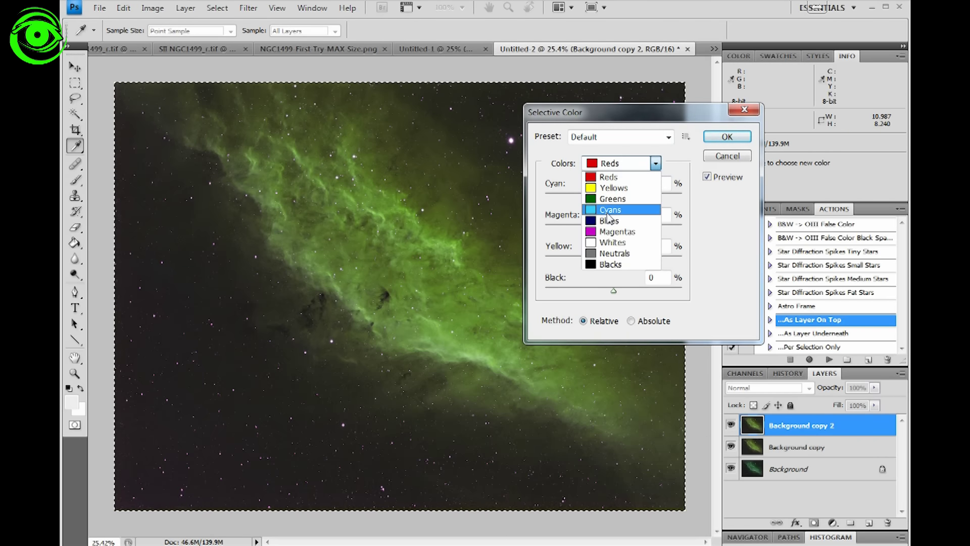
click(607, 213)
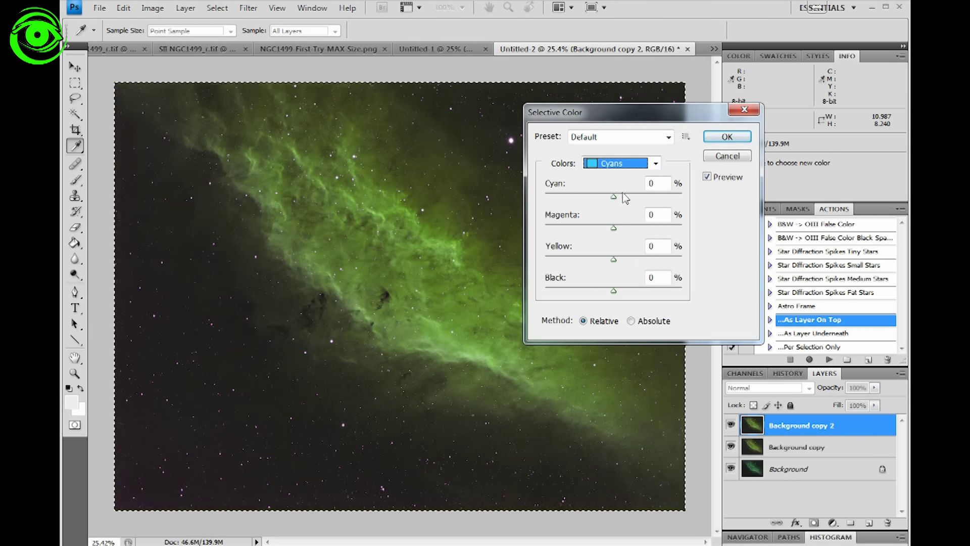
drag(614, 197, 533, 199)
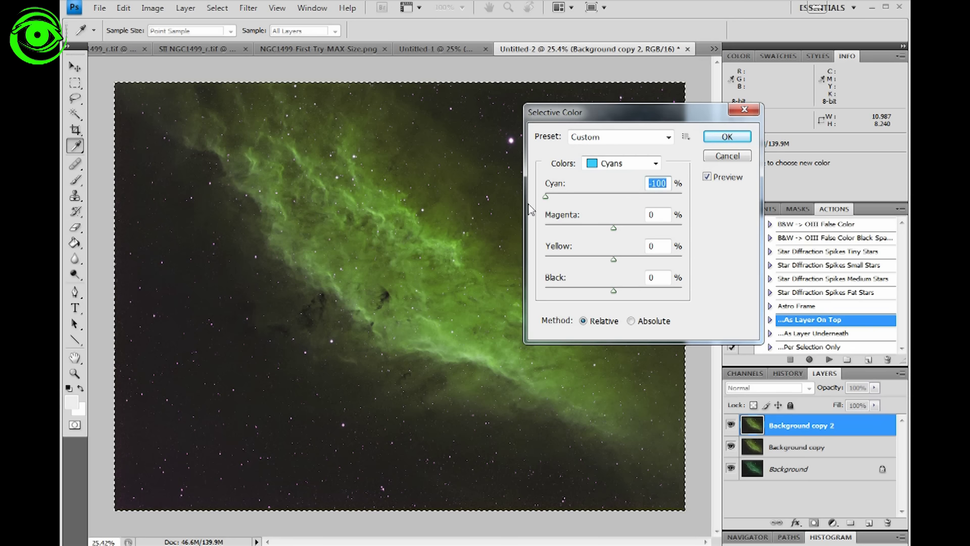
drag(613, 228, 605, 228)
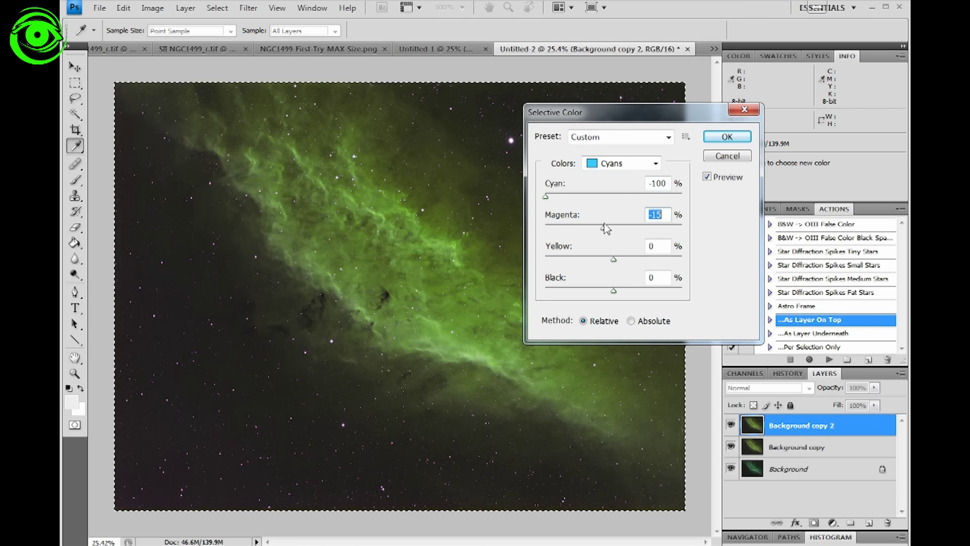
key(shift+Down)
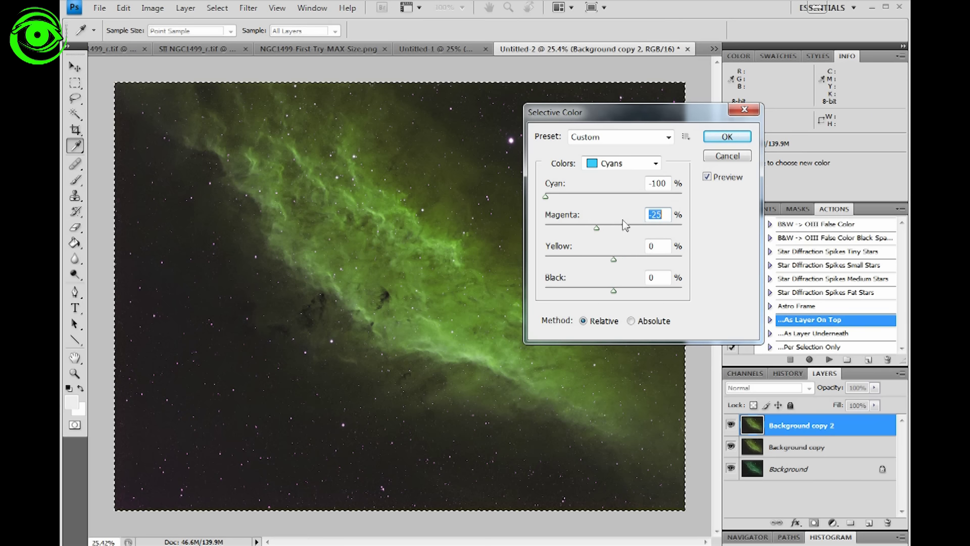
click(726, 137)
key(b)
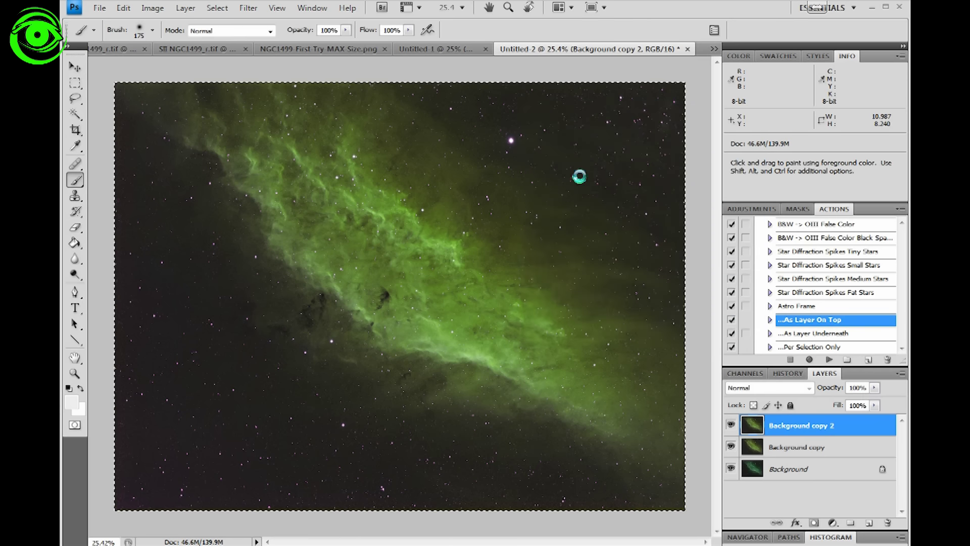
Apply Selective Color to the Yellows of the Background copy 2 layer, with Cyan at -100% and Magenta at +25%, and compare with the layer hidden
click(152, 7)
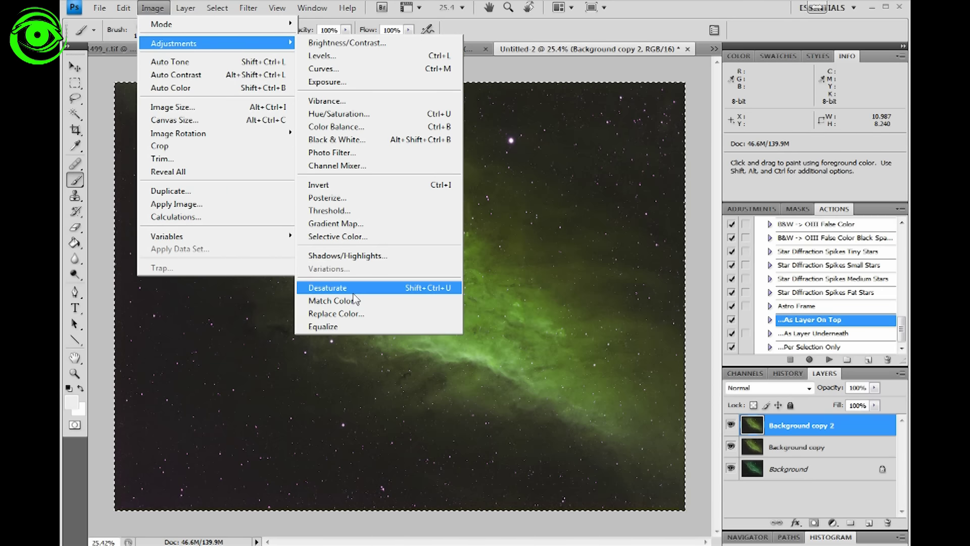
click(335, 236)
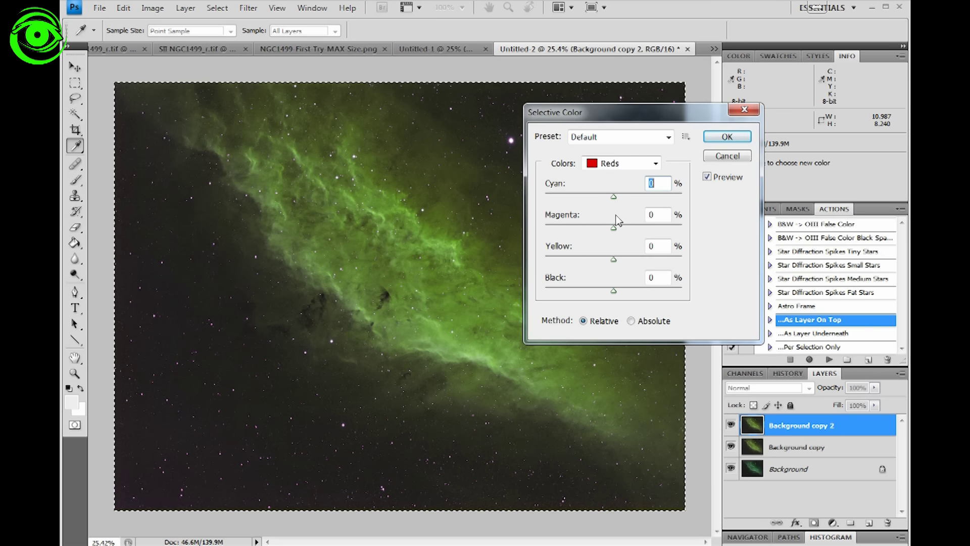
click(654, 163)
click(626, 188)
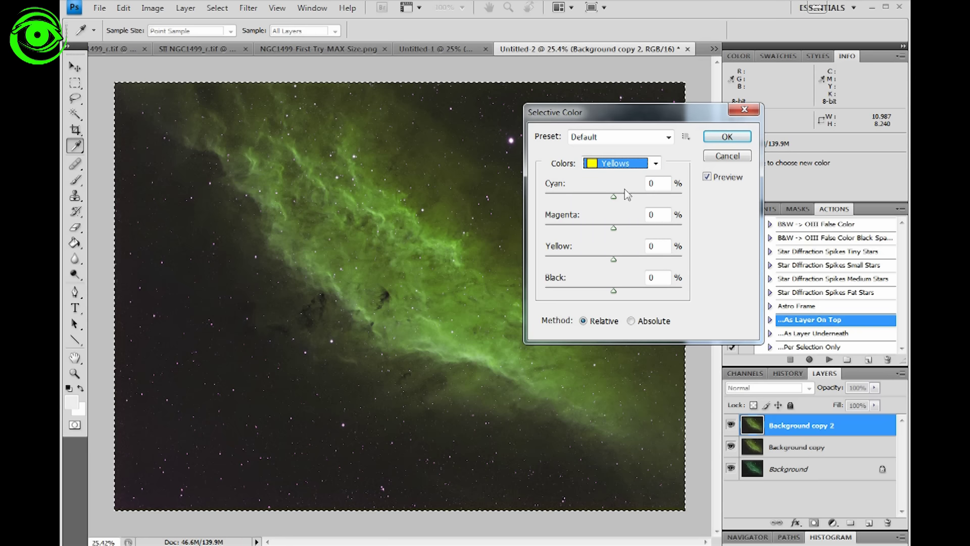
drag(614, 196, 516, 199)
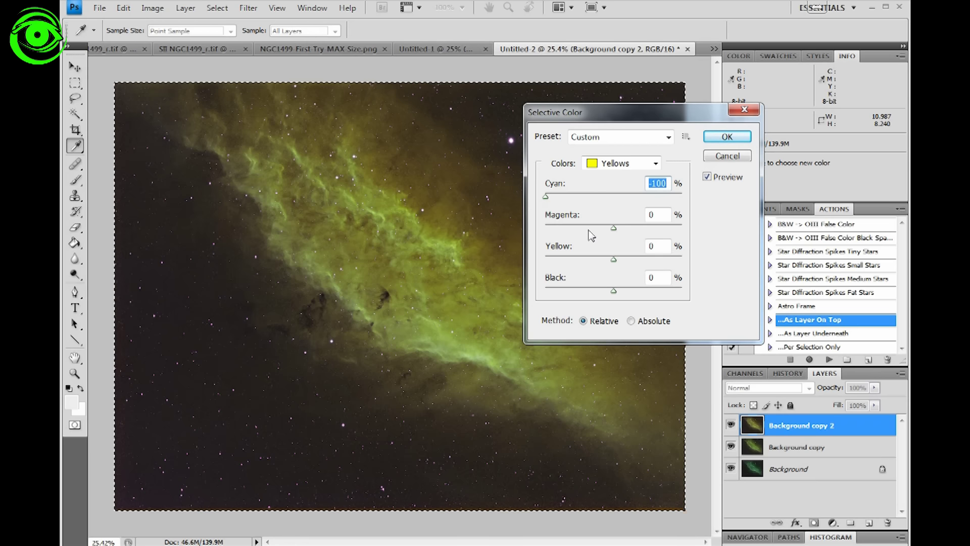
drag(614, 228, 627, 232)
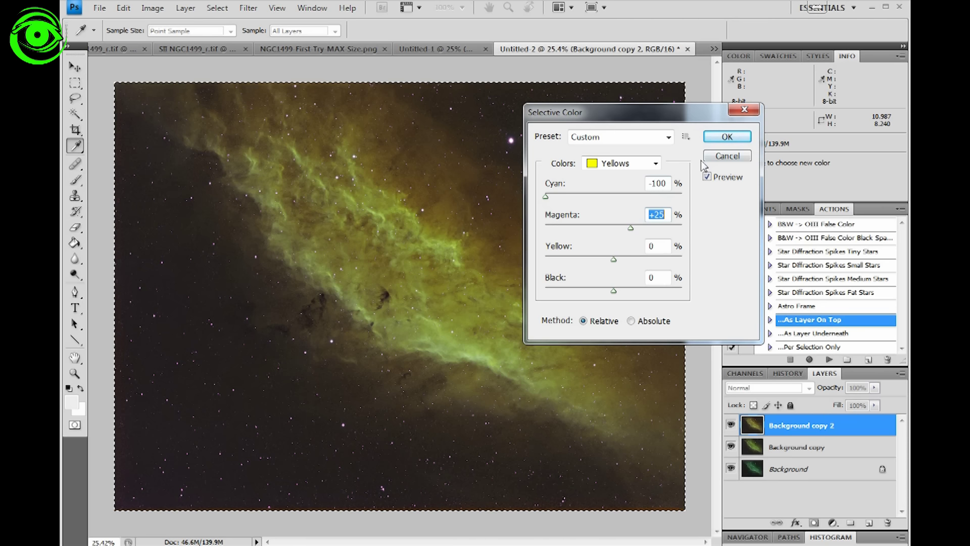
click(726, 137)
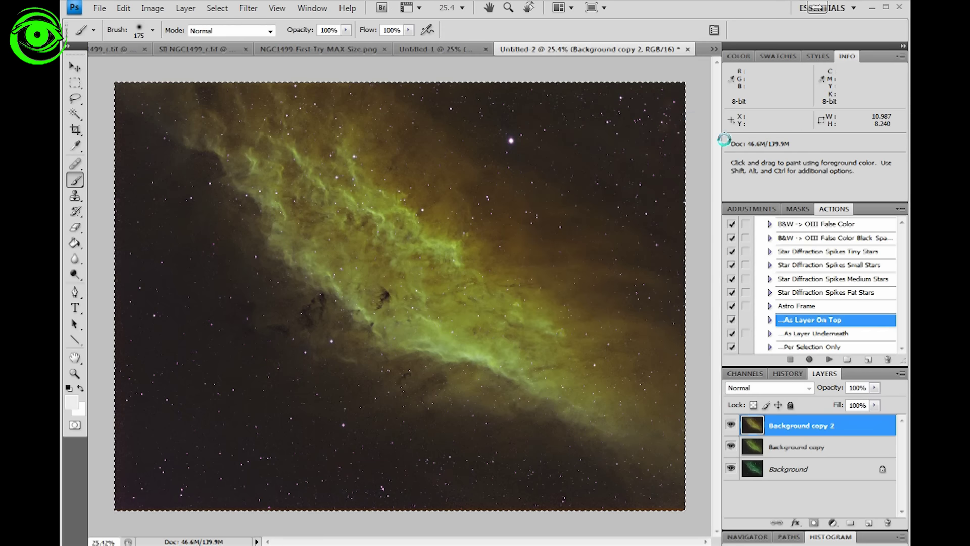
click(730, 425)
click(731, 424)
click(731, 426)
click(731, 426)
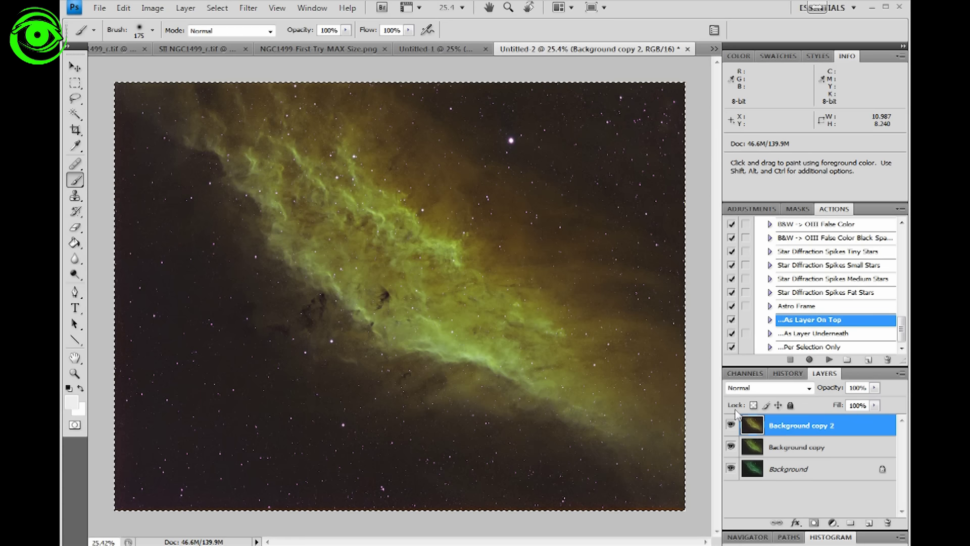
click(144, 12)
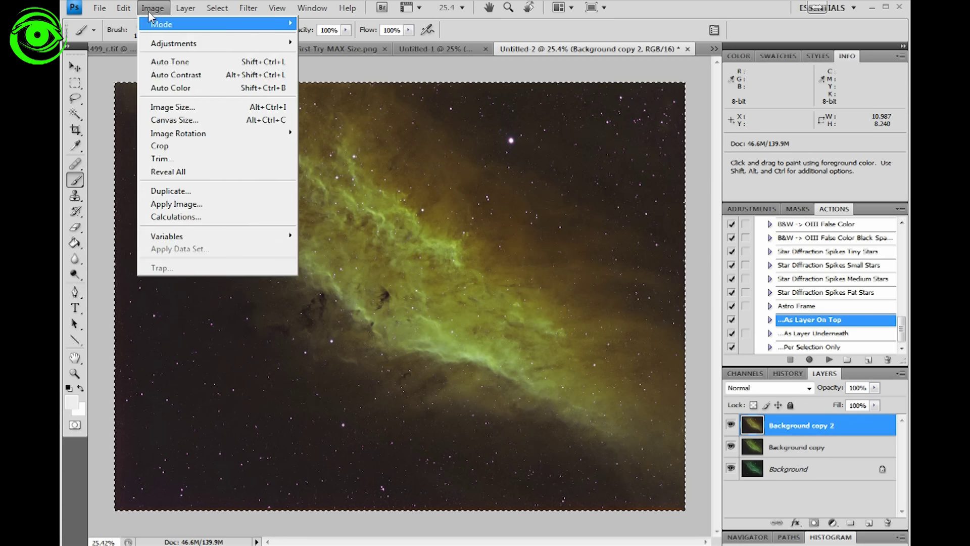
mouse_move(175, 50)
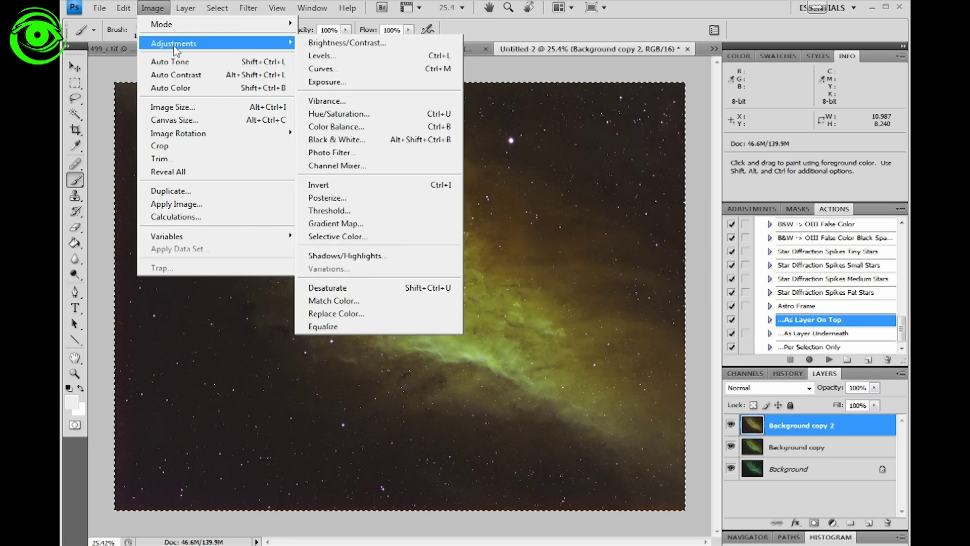
click(337, 237)
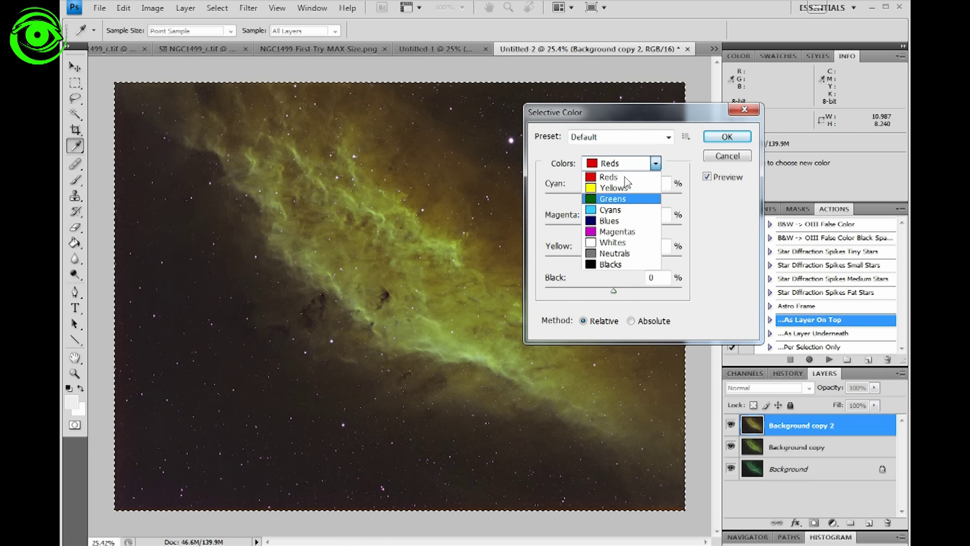
click(609, 209)
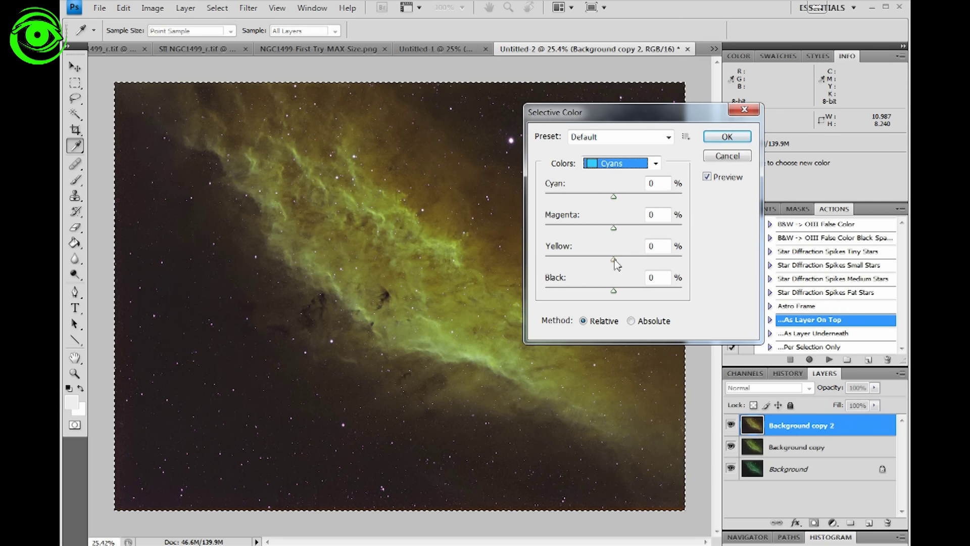
drag(614, 260, 546, 260)
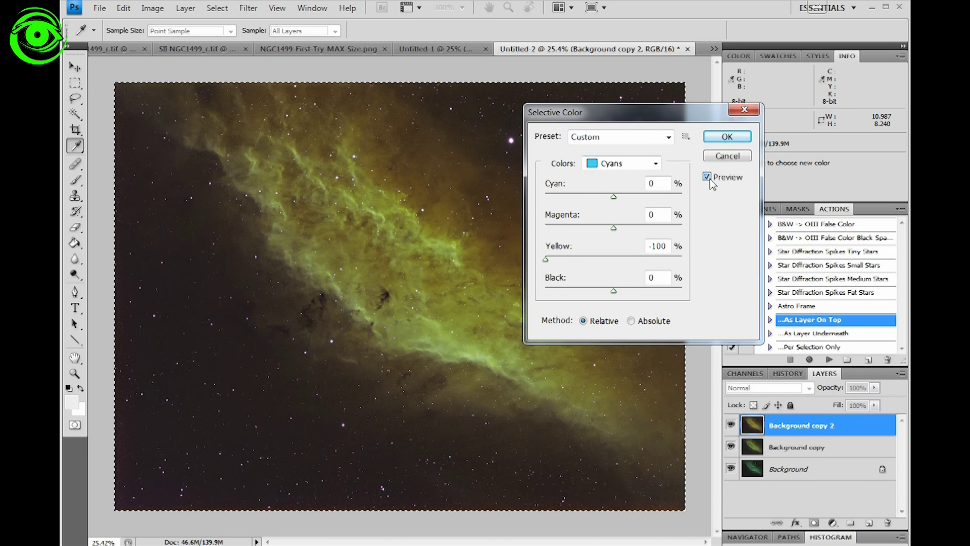
click(720, 156)
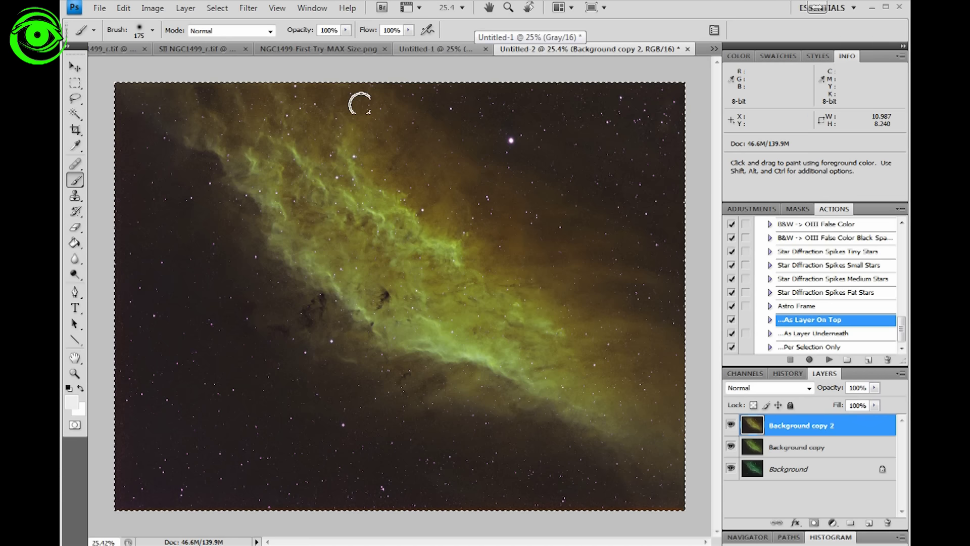
Add a layer mask that hides all of the Background copy 2 layer
click(185, 8)
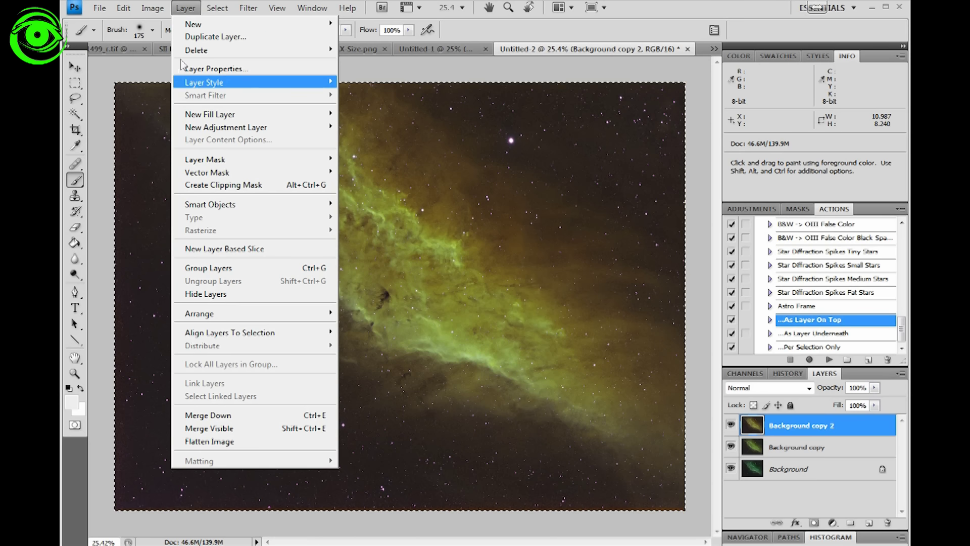
mouse_move(178, 159)
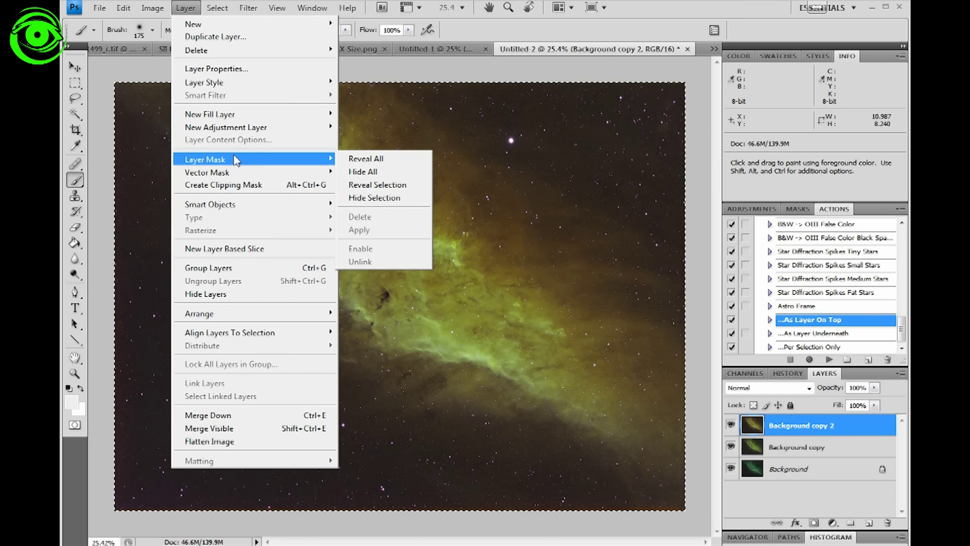
click(368, 172)
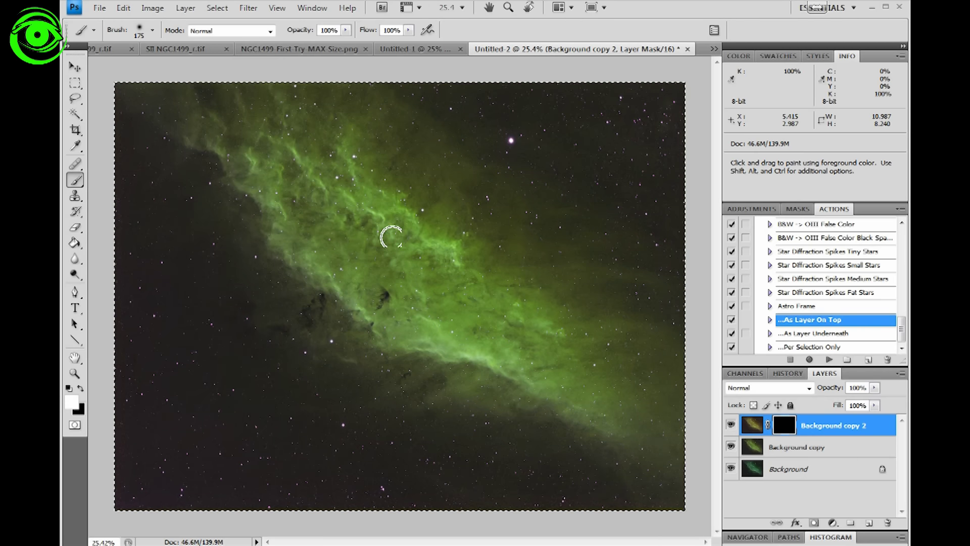
Paint white on the Background copy 2 layer mask with a 100-pixel brush, revealing gold along the nebula's bright ridges and inner filaments
scroll(268, 197, up, 2)
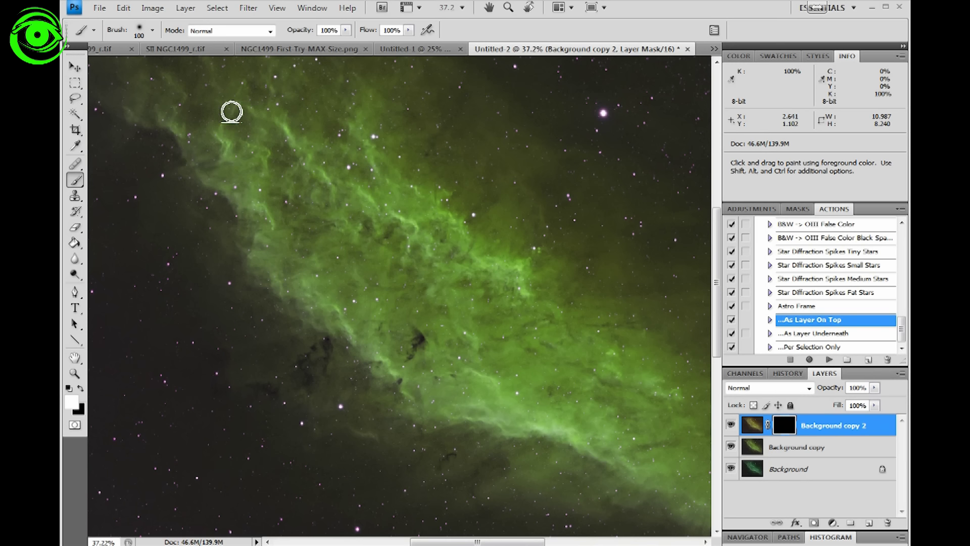
mouse_move(231, 111)
mouse_down()
mouse_move(220, 163)
mouse_move(224, 126)
mouse_move(242, 108)
mouse_move(336, 181)
mouse_move(340, 198)
mouse_move(287, 123)
mouse_move(275, 157)
mouse_move(260, 147)
mouse_move(268, 241)
mouse_move(252, 146)
mouse_move(334, 119)
mouse_move(370, 142)
mouse_move(373, 210)
mouse_move(396, 211)
mouse_move(335, 183)
mouse_move(411, 217)
mouse_move(423, 241)
mouse_move(368, 217)
mouse_up()
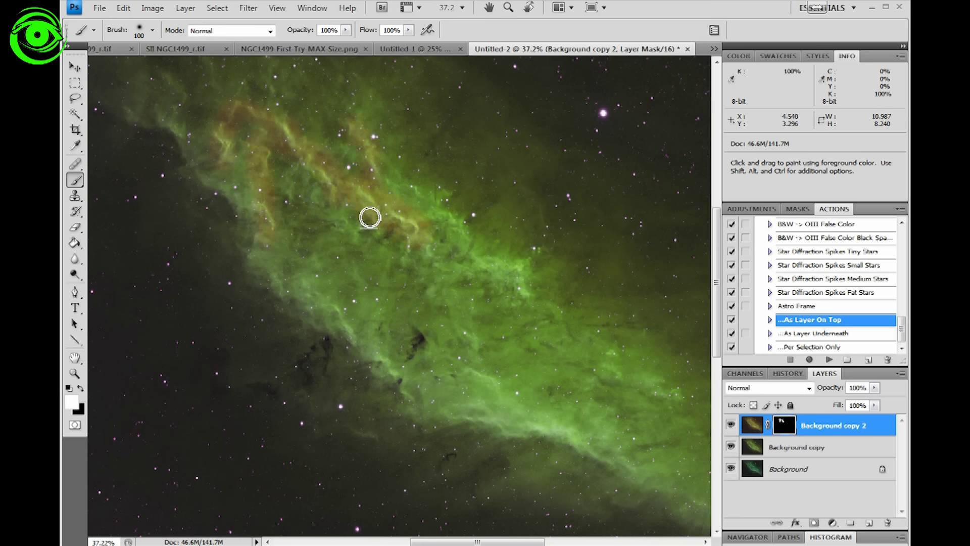
mouse_move(335, 311)
mouse_down()
mouse_move(296, 281)
mouse_move(336, 309)
mouse_move(370, 356)
mouse_move(407, 372)
mouse_move(376, 354)
mouse_up()
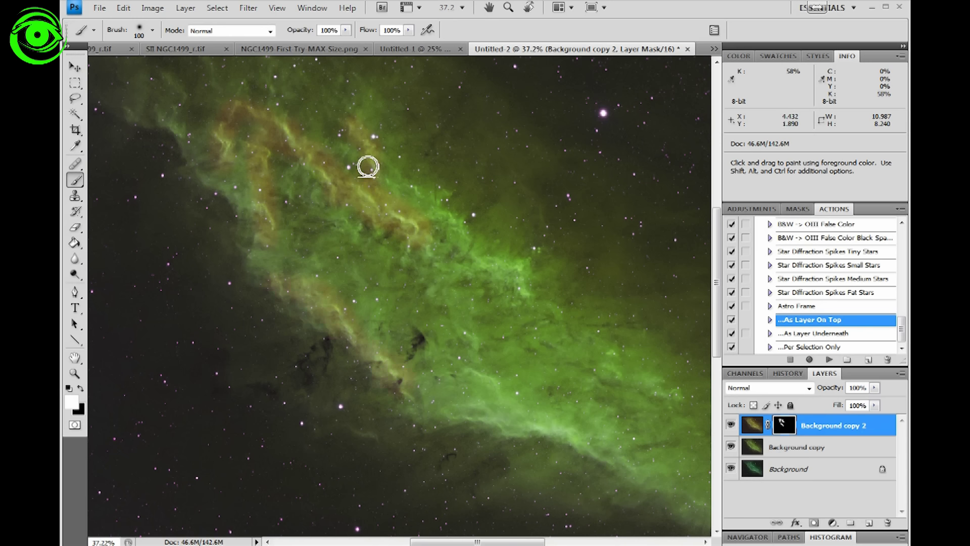
mouse_move(390, 186)
mouse_down()
mouse_move(473, 259)
mouse_move(524, 266)
mouse_move(534, 295)
mouse_move(355, 221)
mouse_move(290, 134)
mouse_move(219, 129)
mouse_move(230, 150)
mouse_move(205, 163)
mouse_move(179, 130)
mouse_move(177, 86)
mouse_up()
mouse_move(295, 338)
mouse_down()
mouse_move(348, 351)
mouse_move(395, 391)
mouse_move(509, 420)
mouse_move(429, 409)
mouse_move(552, 425)
mouse_move(618, 452)
mouse_move(554, 433)
mouse_move(513, 378)
mouse_move(494, 385)
mouse_move(459, 364)
mouse_move(508, 397)
mouse_move(526, 309)
mouse_move(510, 282)
mouse_move(633, 374)
mouse_move(665, 384)
mouse_move(556, 330)
mouse_move(459, 239)
mouse_move(503, 261)
mouse_up()
scroll(503, 262, down, 3)
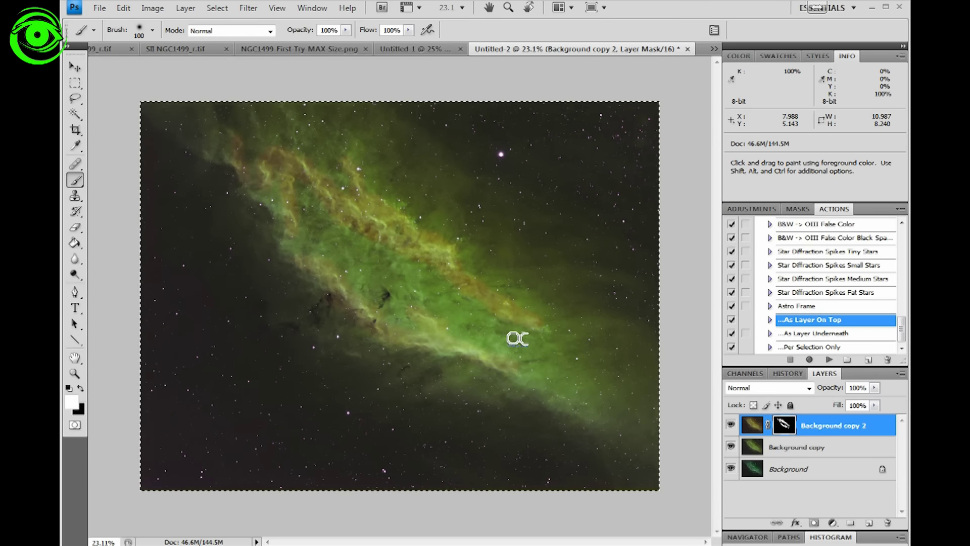
mouse_move(548, 365)
mouse_down()
mouse_move(479, 324)
mouse_move(418, 265)
mouse_move(427, 311)
mouse_move(429, 259)
mouse_move(364, 245)
mouse_move(404, 237)
mouse_move(387, 245)
mouse_move(374, 295)
mouse_move(378, 169)
mouse_move(356, 145)
mouse_move(351, 175)
mouse_move(355, 145)
mouse_move(374, 201)
mouse_move(434, 206)
mouse_move(414, 201)
mouse_move(321, 229)
mouse_move(291, 202)
mouse_move(320, 186)
mouse_move(311, 207)
mouse_move(306, 182)
mouse_move(251, 196)
mouse_move(289, 222)
mouse_up()
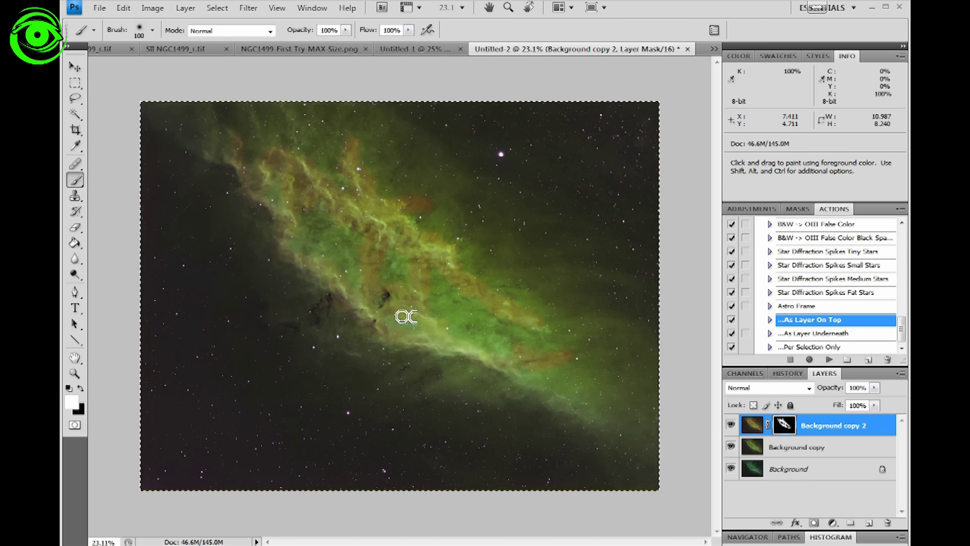
mouse_move(508, 337)
mouse_down()
mouse_move(555, 322)
mouse_move(569, 342)
mouse_move(531, 318)
mouse_up()
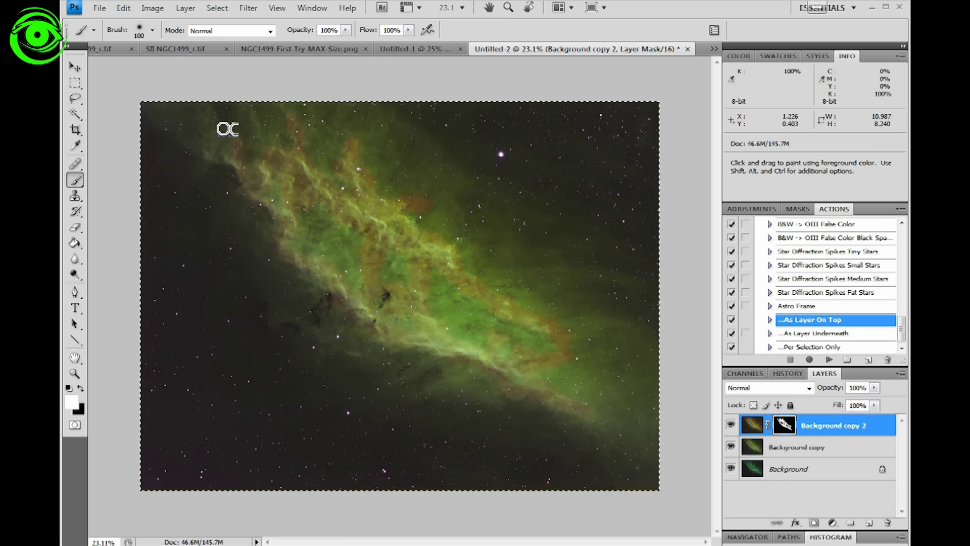
Apply a Gaussian Blur with a radius of 61.8 pixels to the Background copy 2 layer mask, previewing the whole mask
click(248, 8)
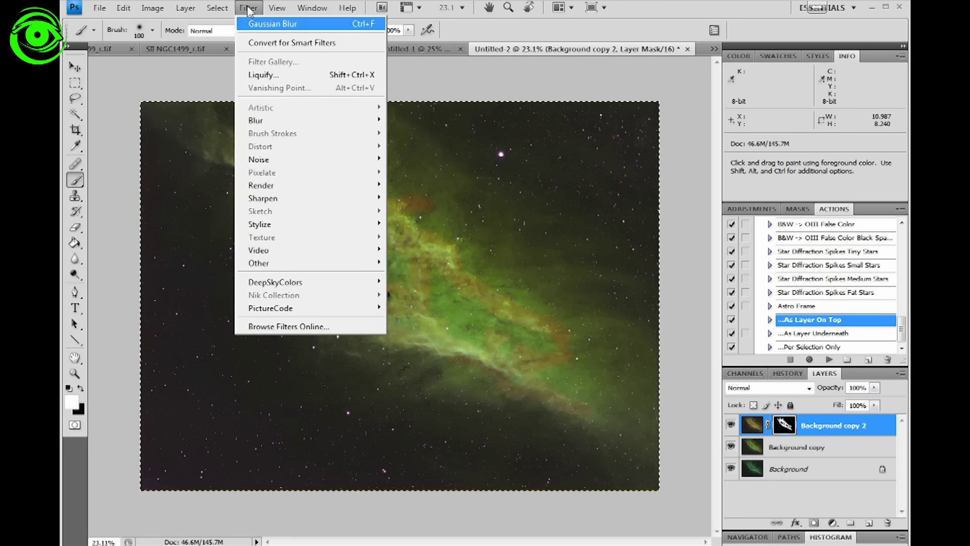
mouse_move(272, 124)
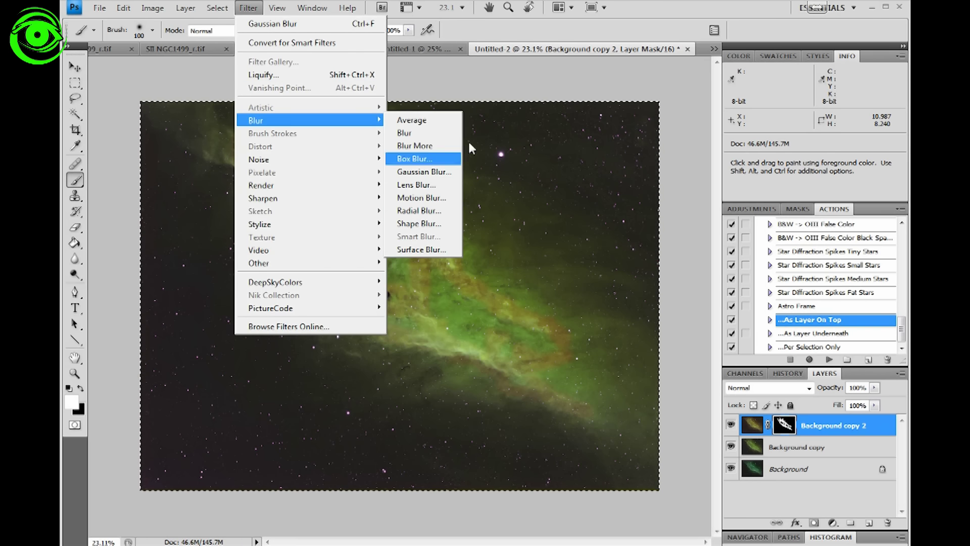
click(418, 171)
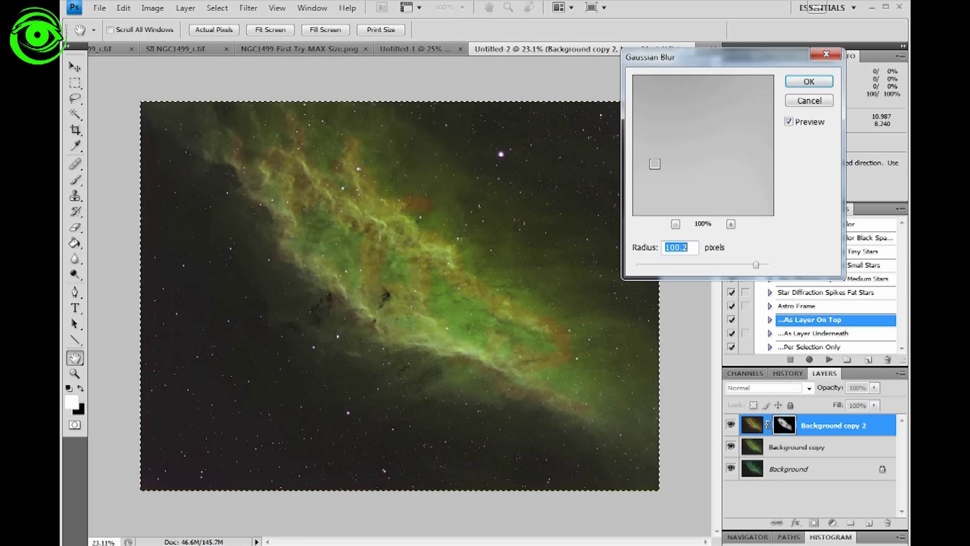
click(675, 224)
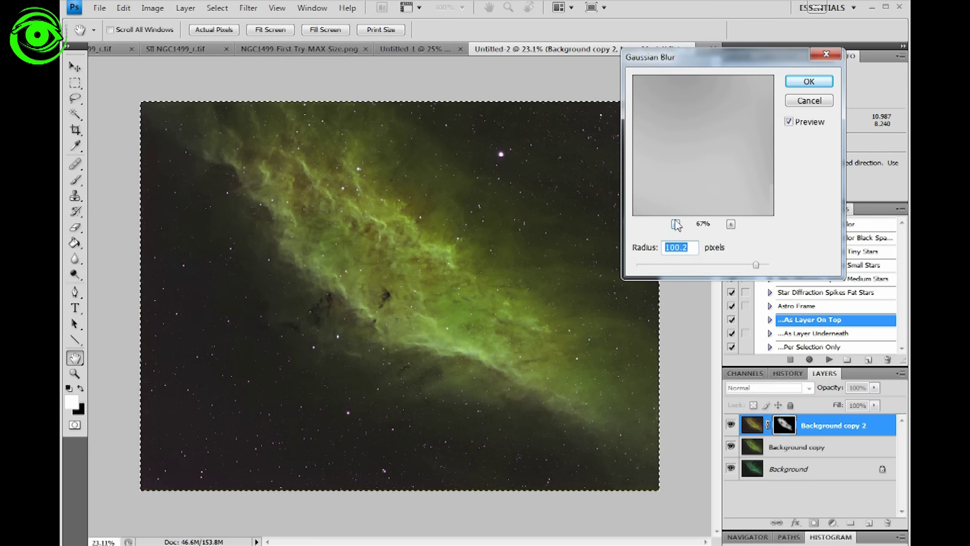
click(675, 224)
click(675, 224)
click(675, 224)
click(675, 224)
click(676, 224)
click(675, 223)
click(675, 224)
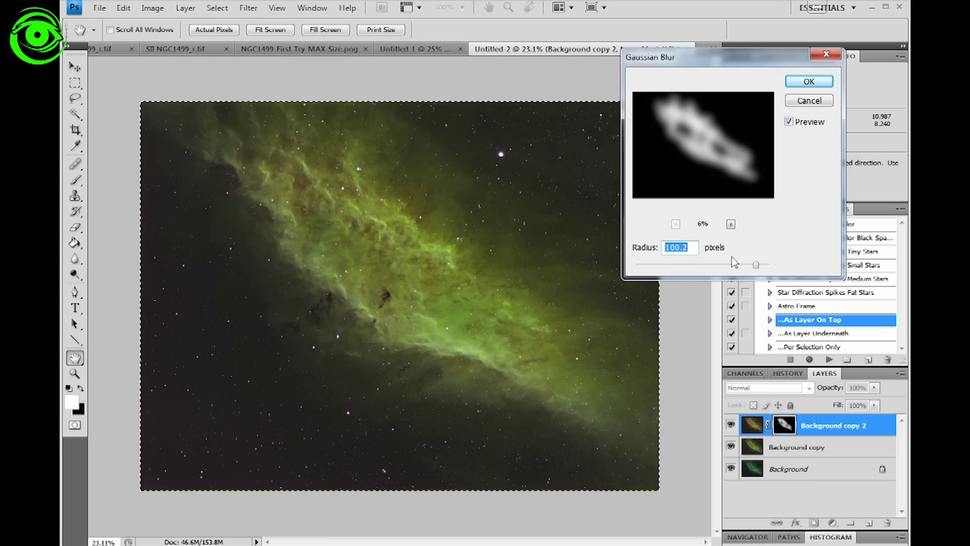
drag(757, 265, 732, 265)
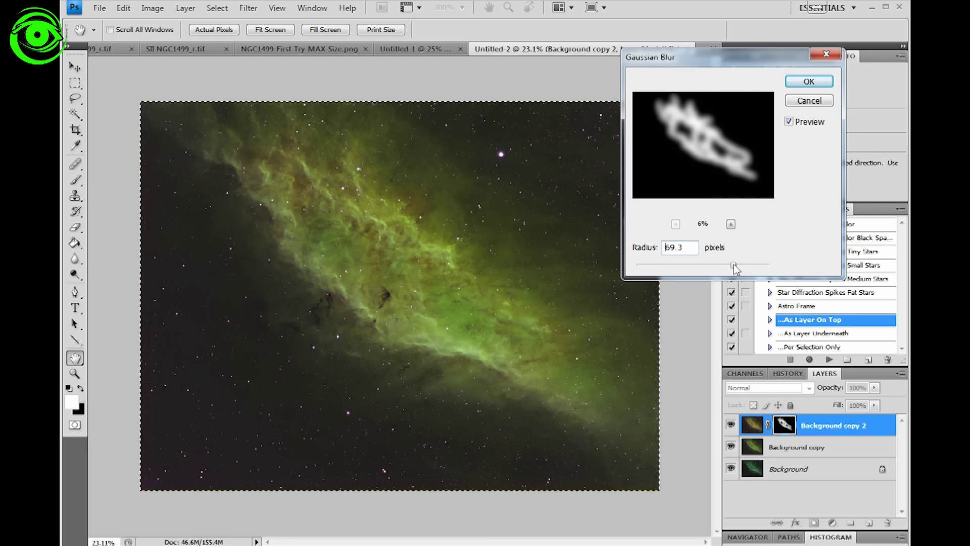
drag(733, 263, 731, 266)
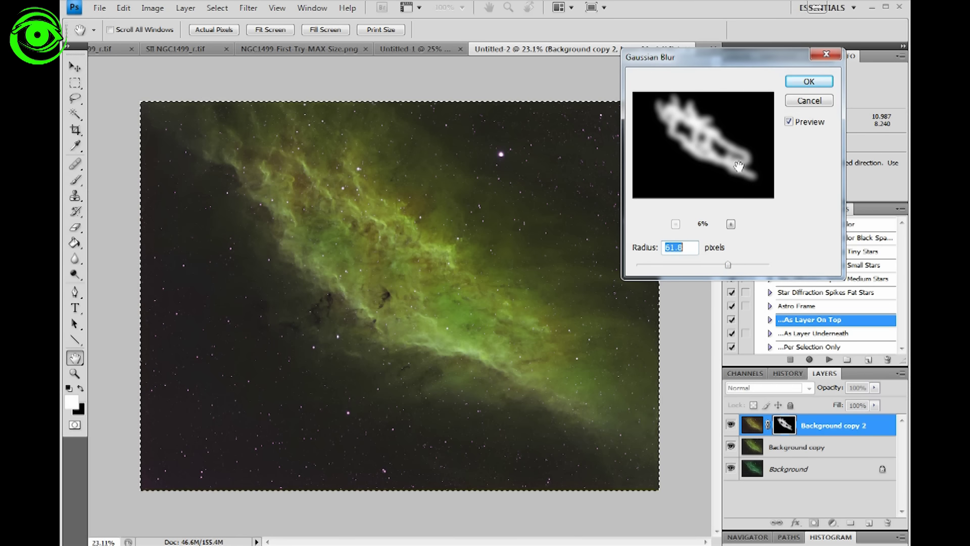
click(808, 81)
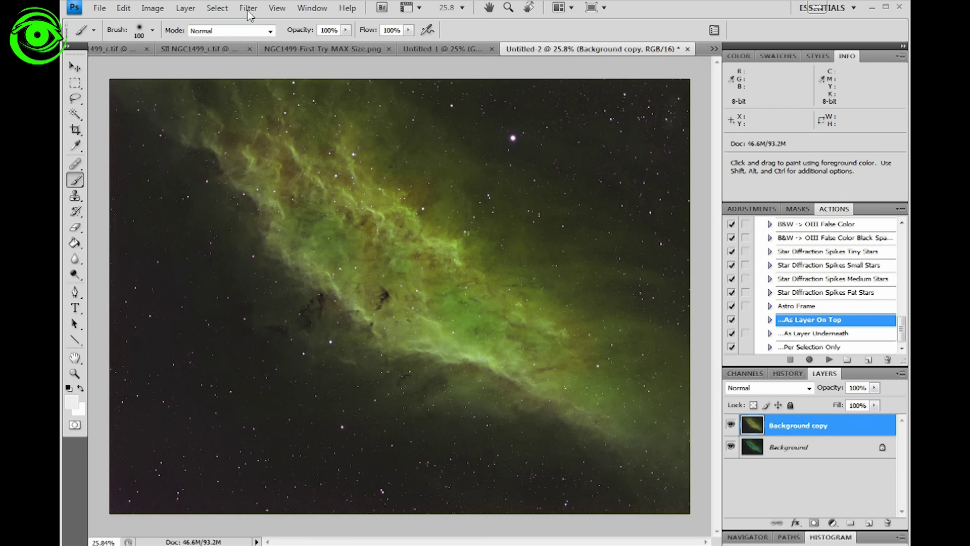
Apply Match Color to the merged Background copy layer with Luminance at 119 and Color Intensity at 135, and inspect the nebula up close
click(149, 10)
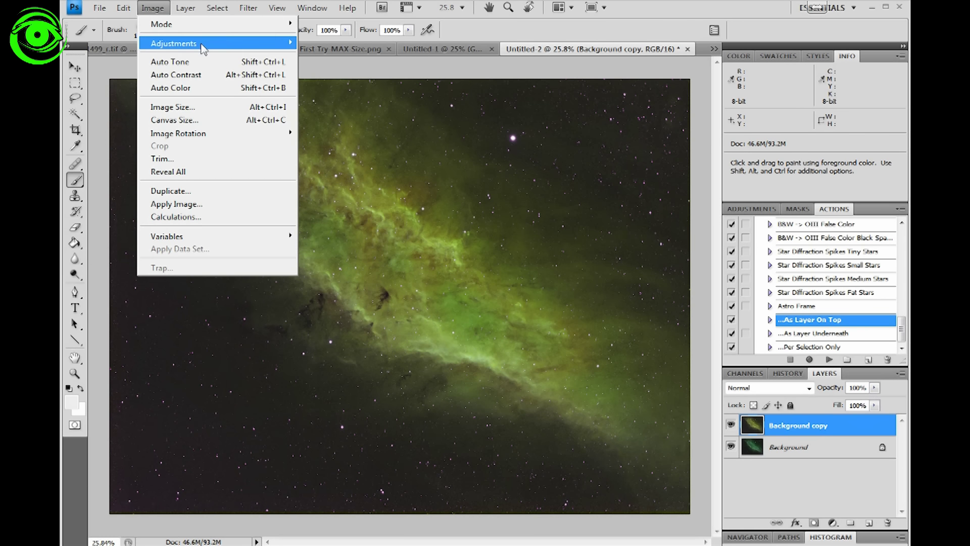
mouse_move(202, 44)
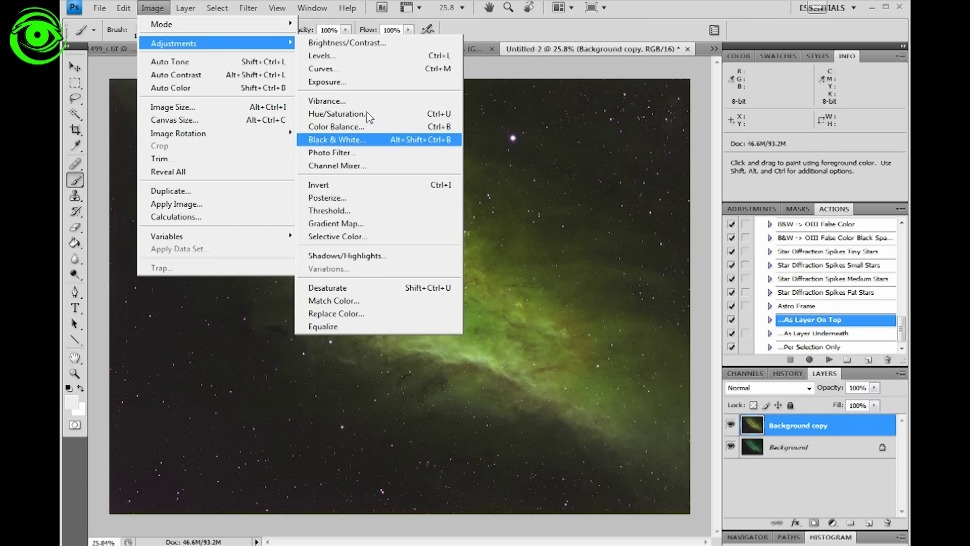
click(351, 302)
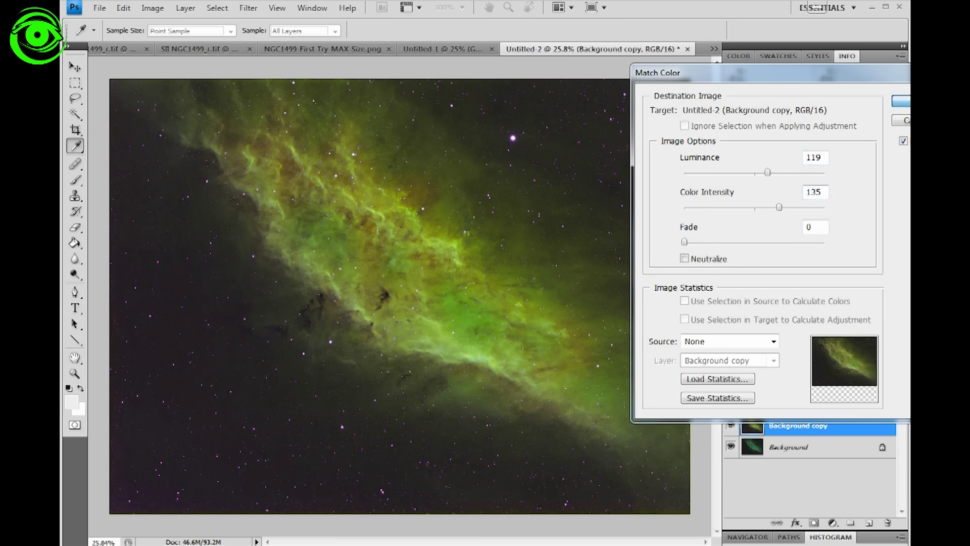
key(Return)
key(b)
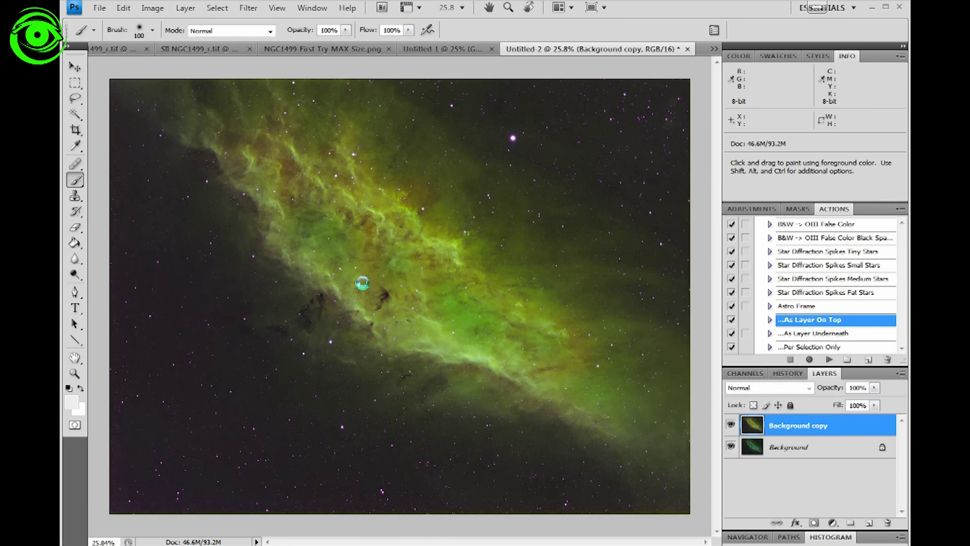
scroll(388, 216, up, 5)
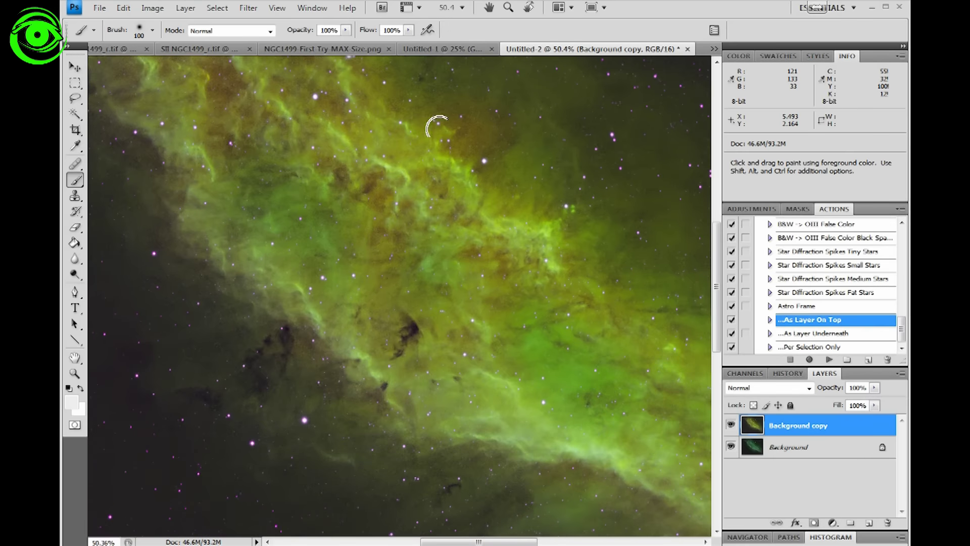
scroll(489, 127, up, 3)
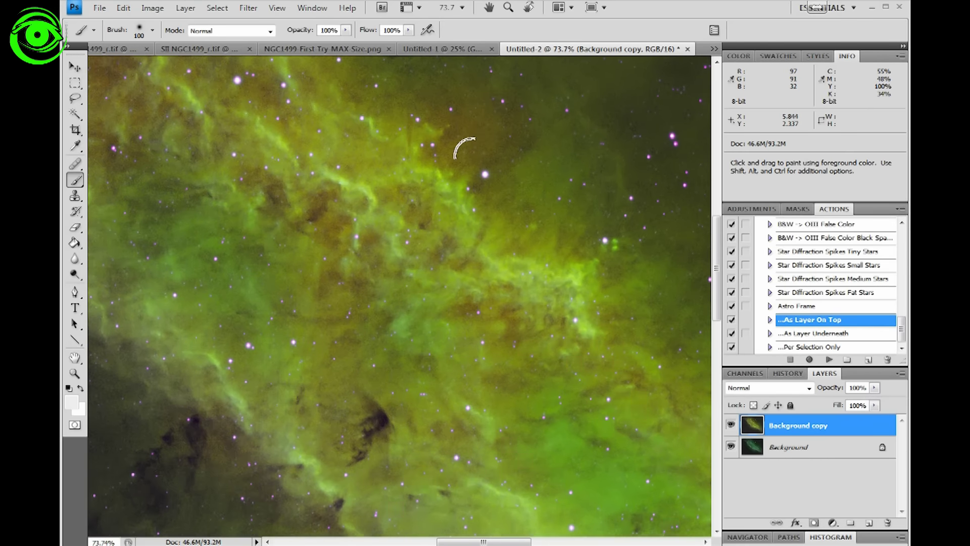
scroll(451, 170, down, 8)
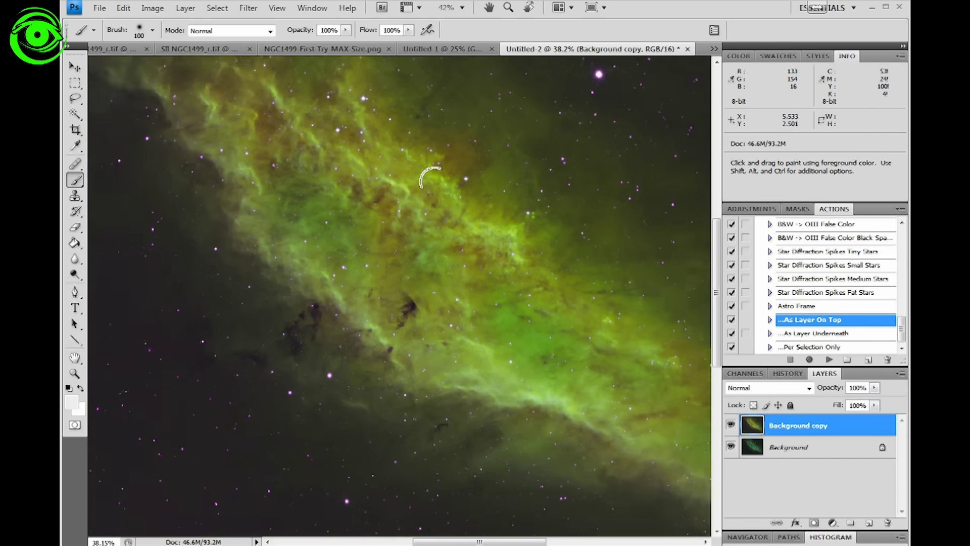